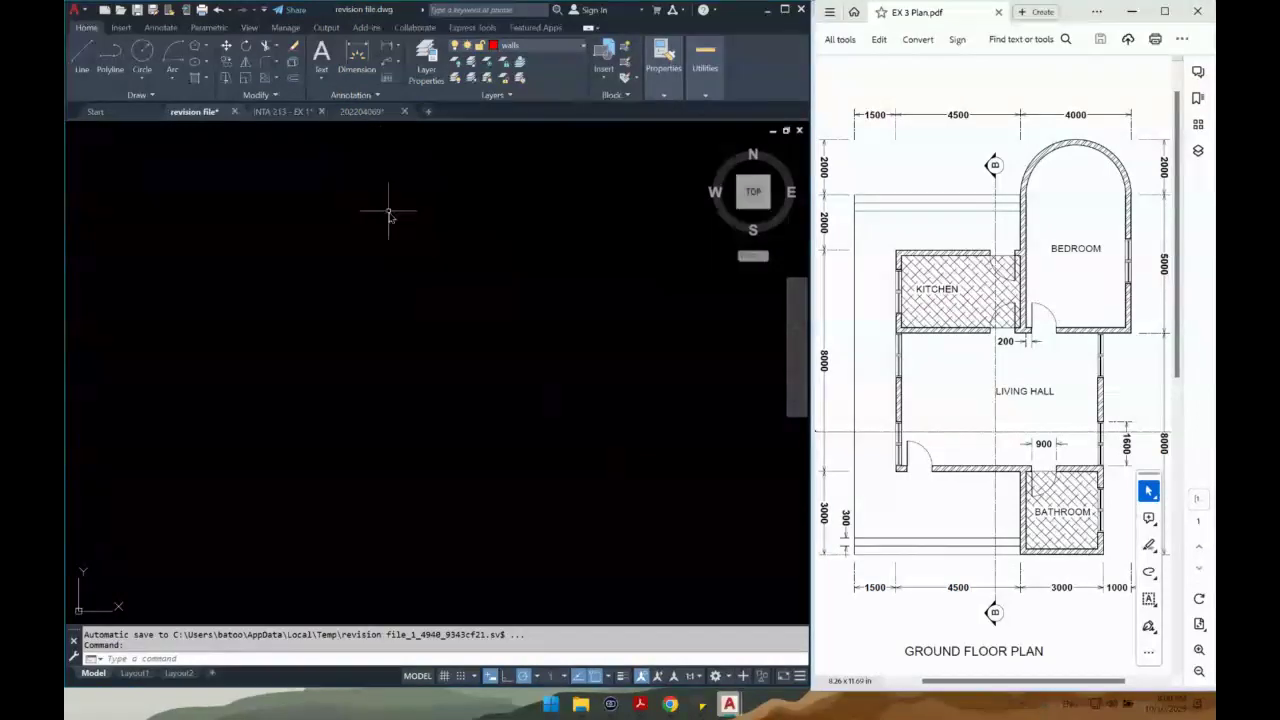
Start the outer wall outline as a polyline with an 8000 segment downward and a 4500 segment to the right.
type("PL")
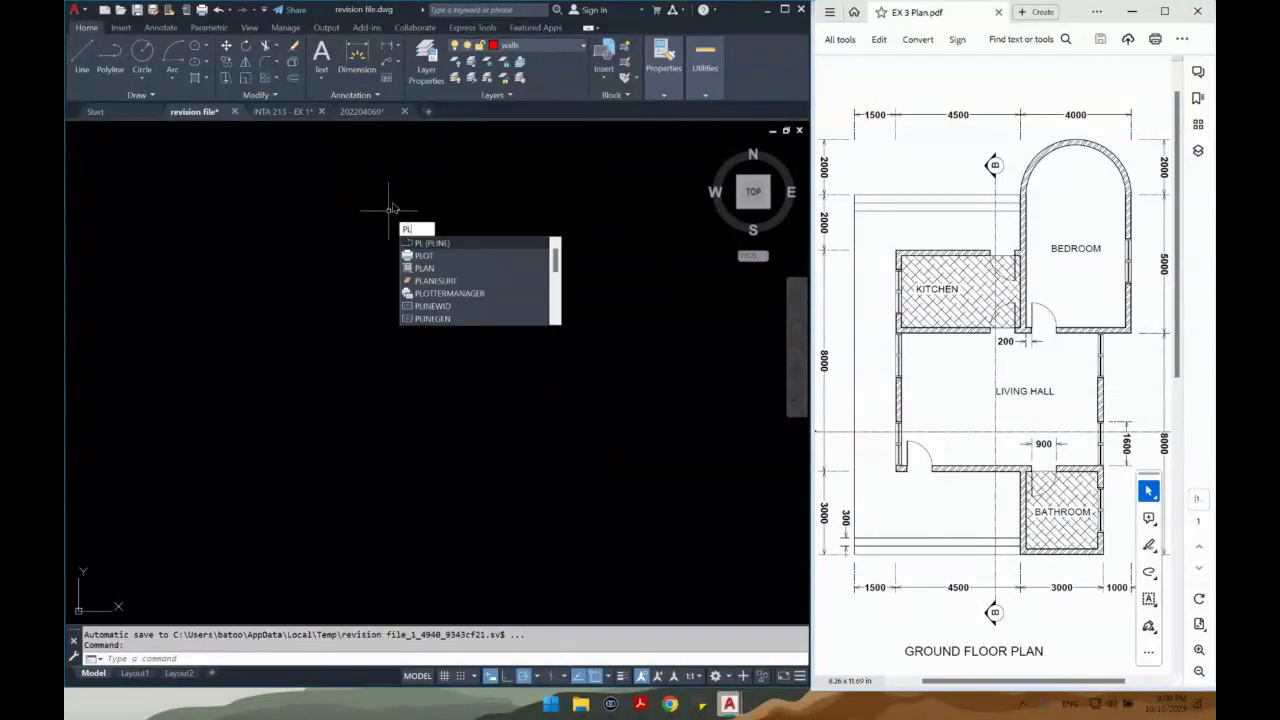
key("Return")
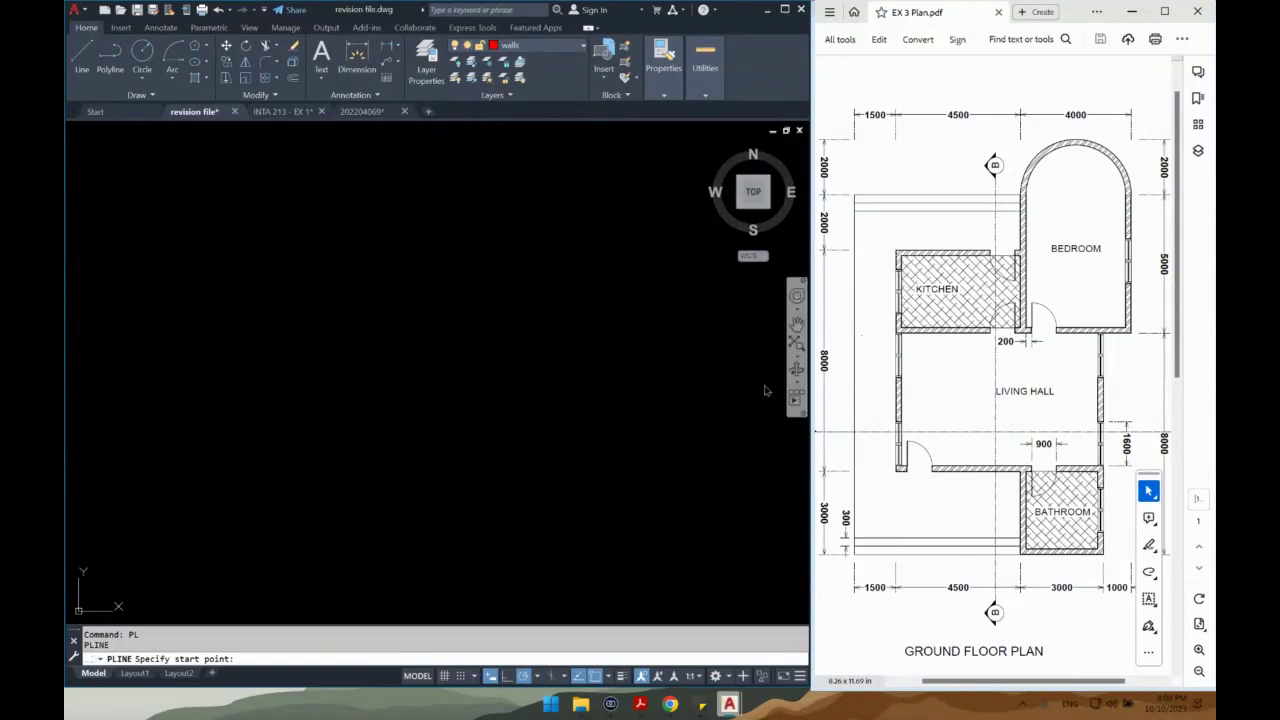
left_click(298, 241)
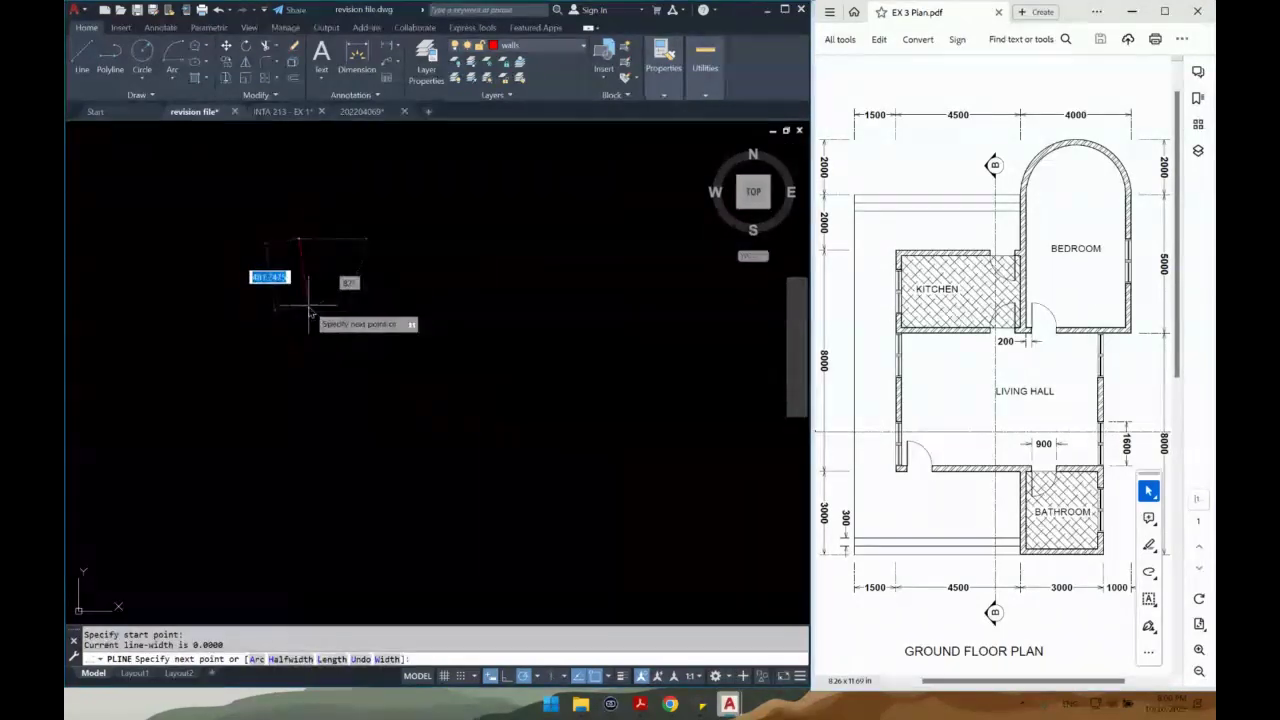
type("8000")
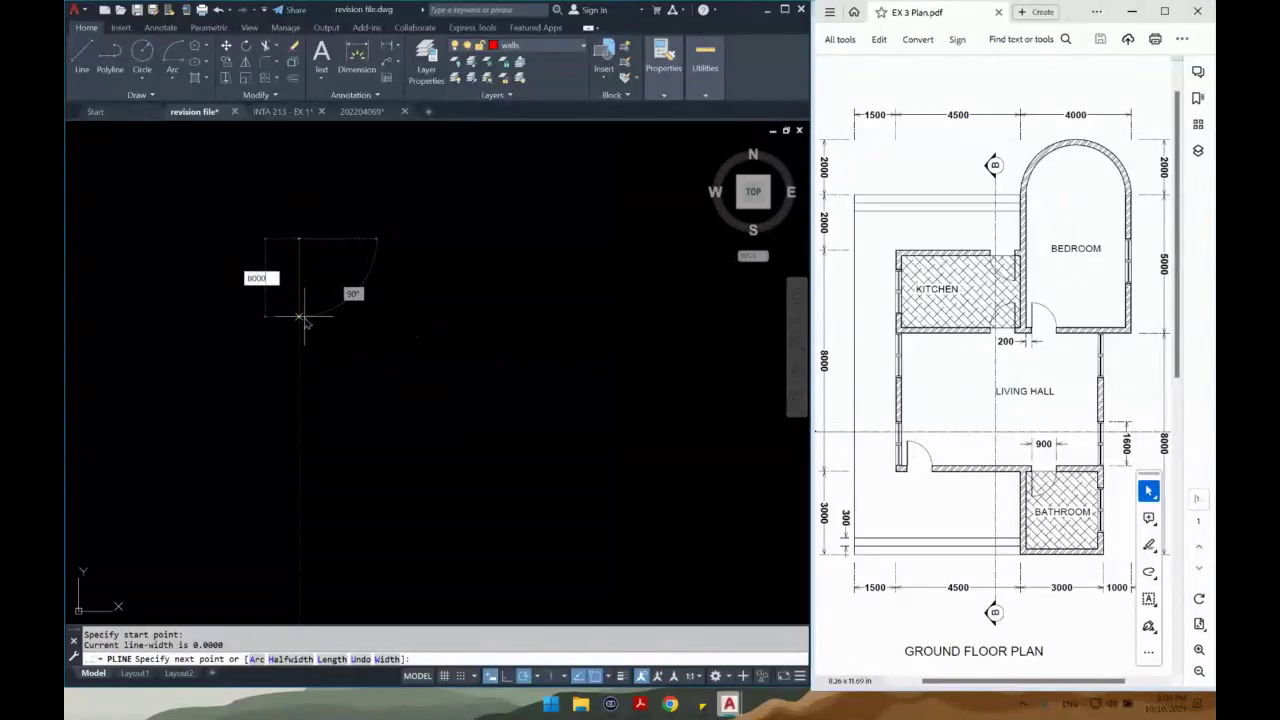
key("Return")
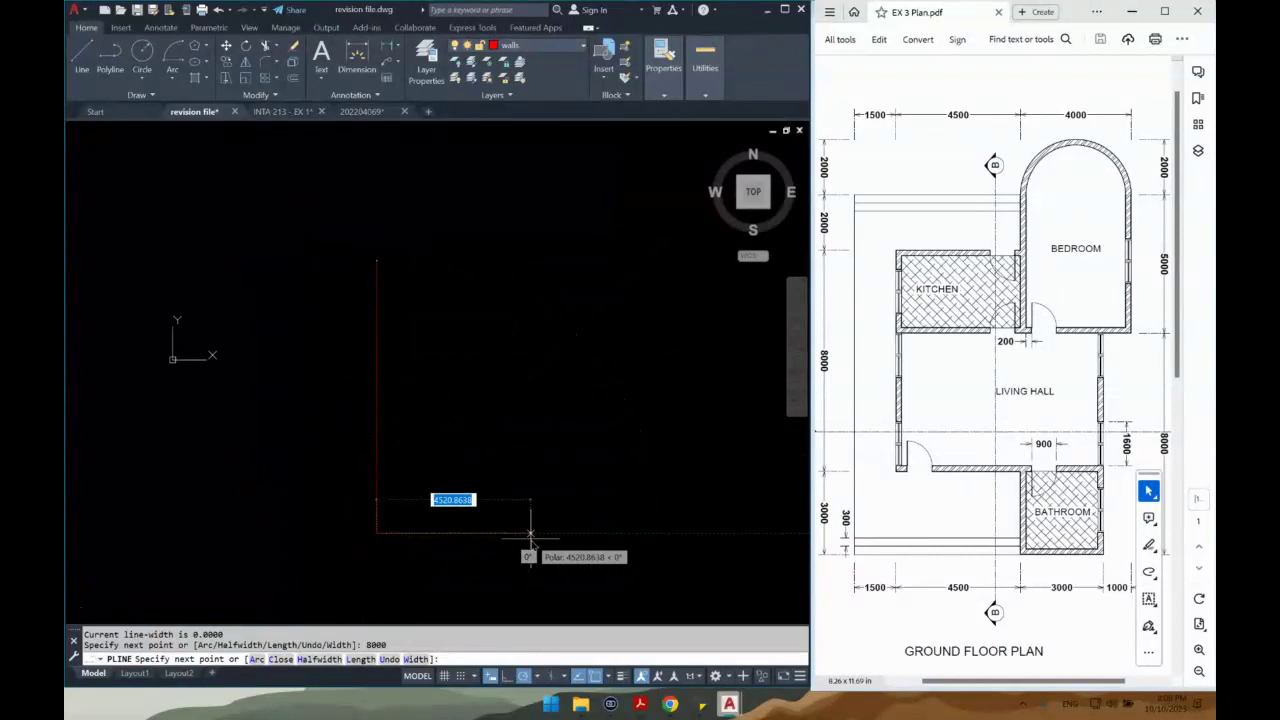
type("4500")
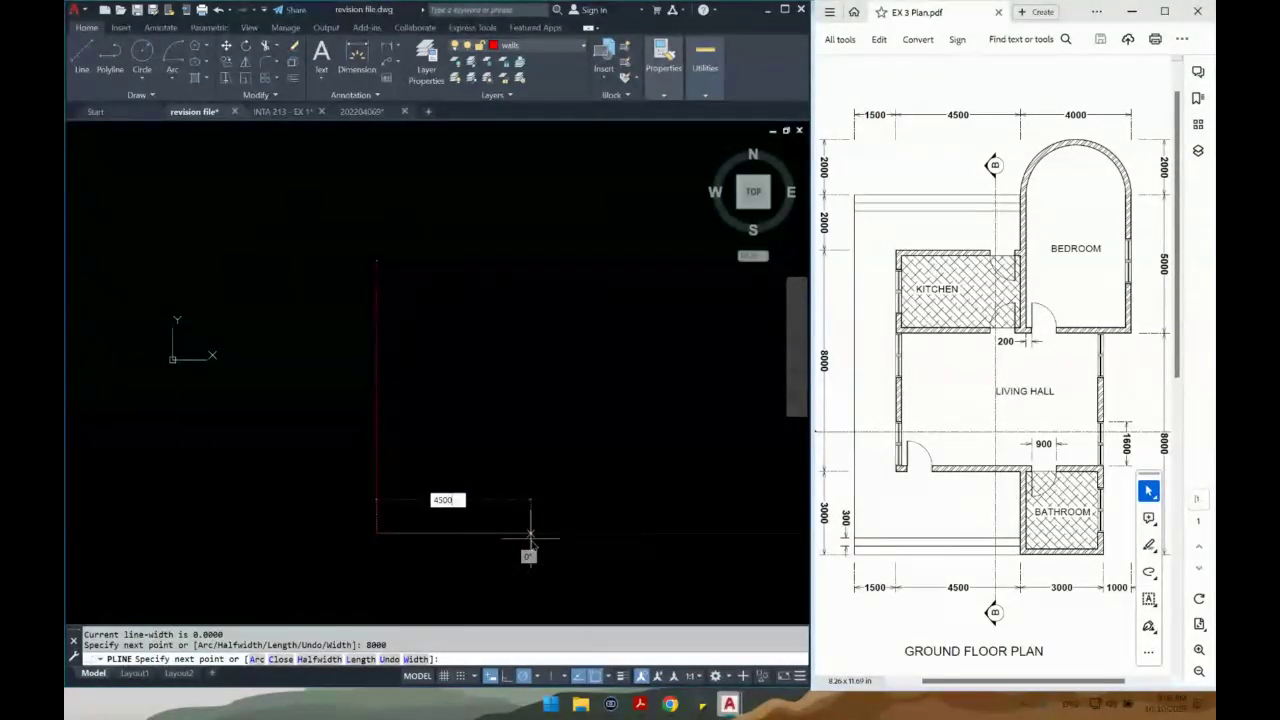
key("Return")
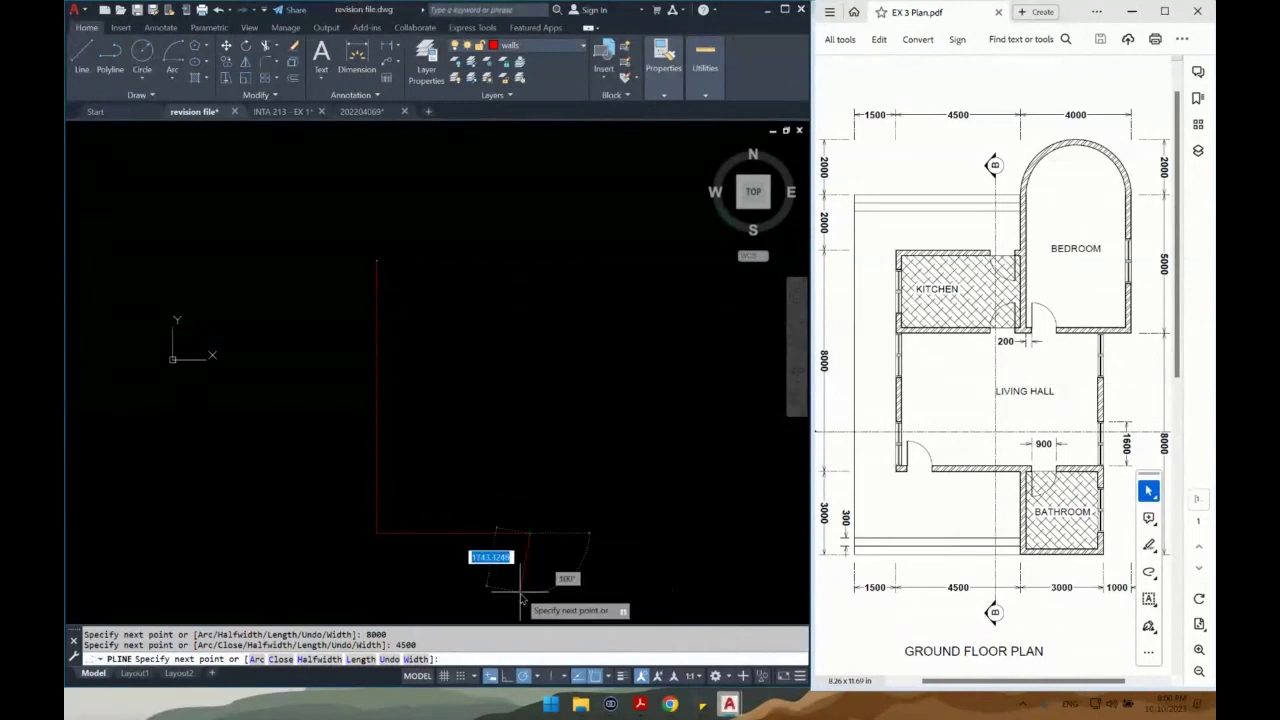
Continue the wall polyline around the bathroom with segments of 3000 down, 3000 right and 8000 up.
type("3000")
key("Return")
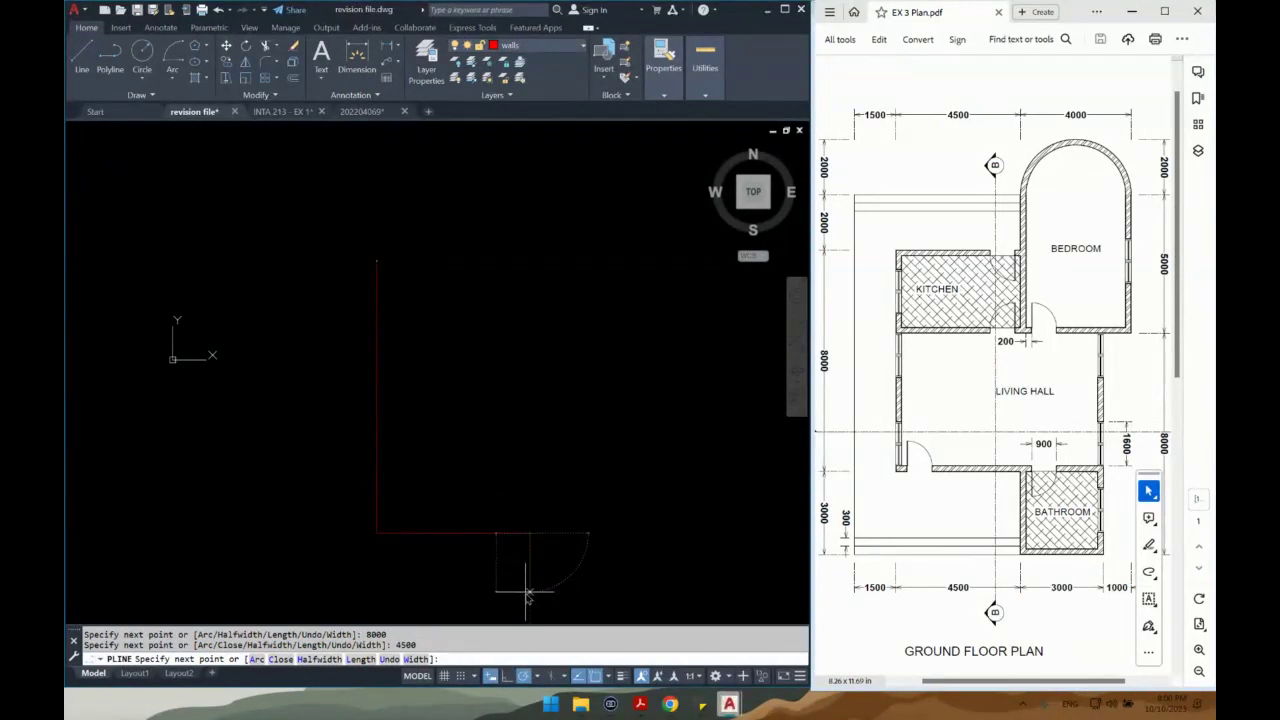
middle_click_drag(546, 574, 489, 478)
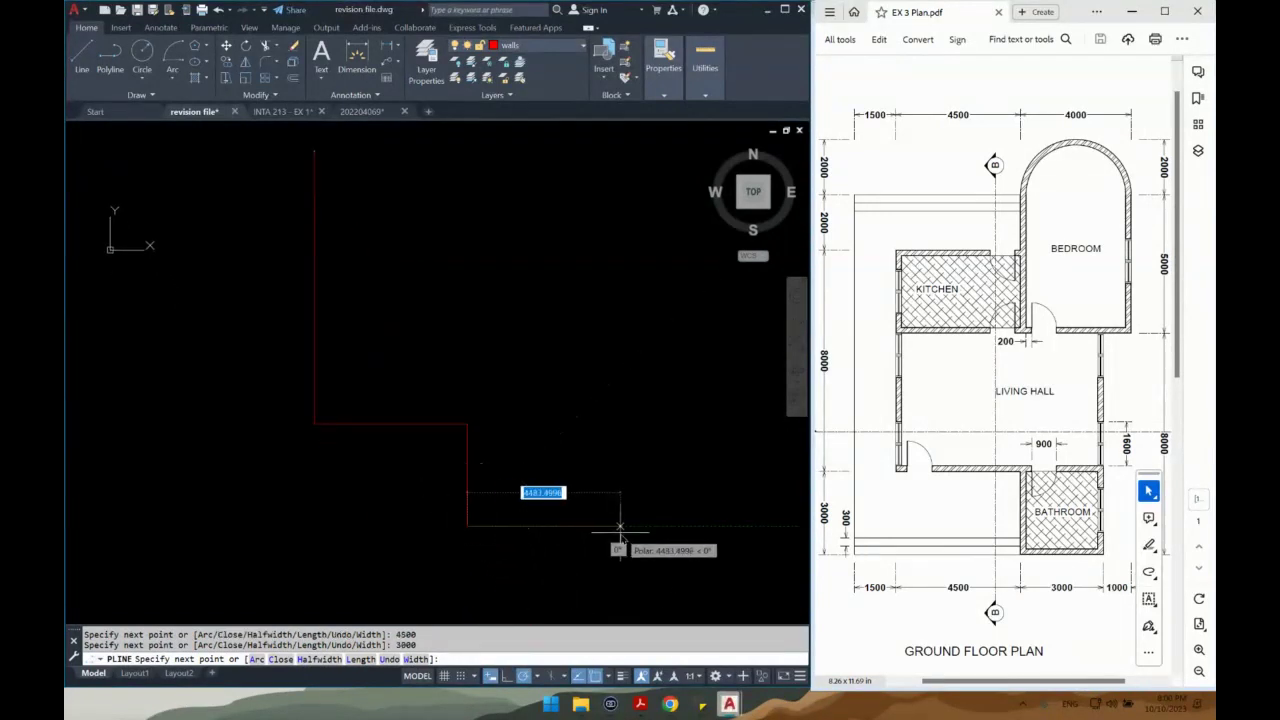
type("3000")
key("Return")
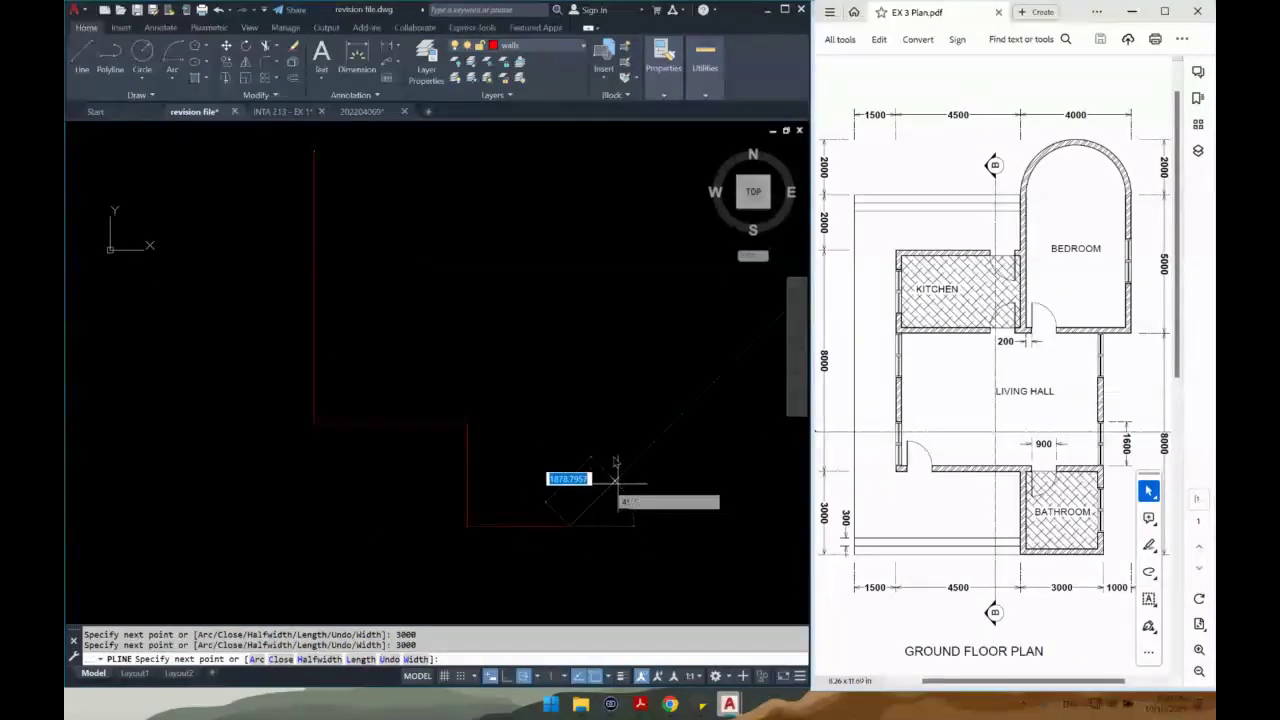
type("8000")
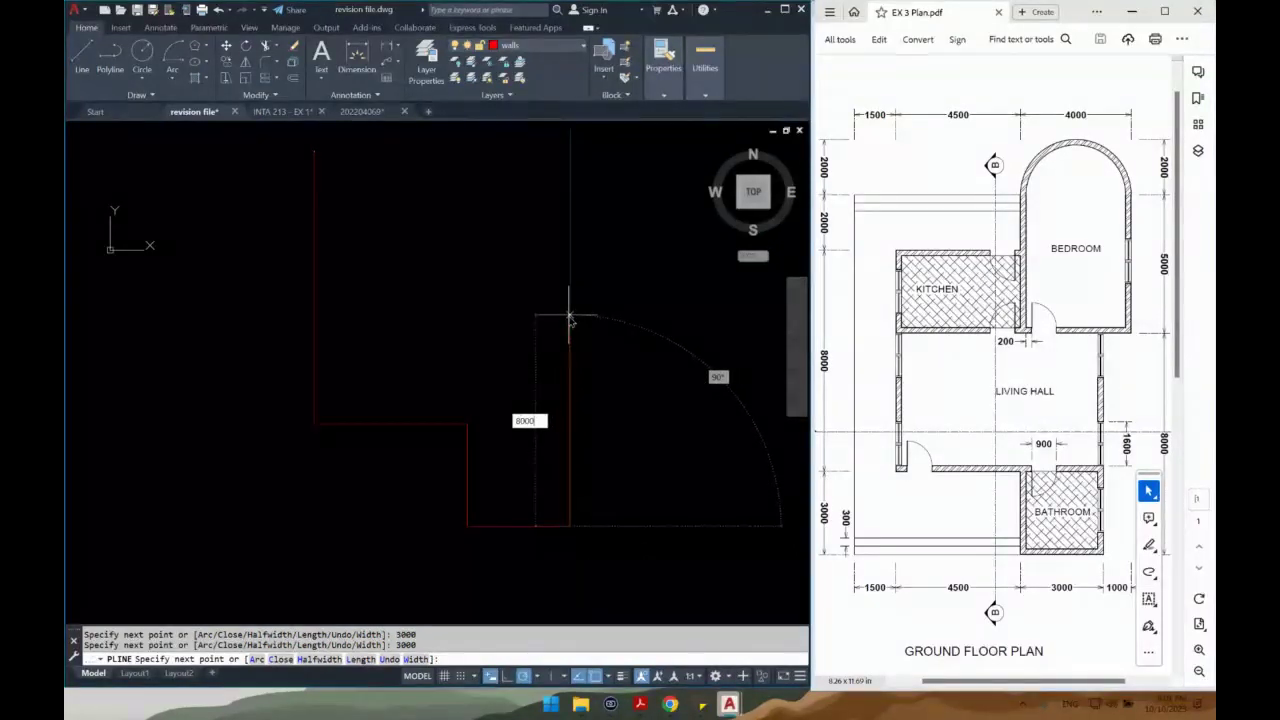
key("Return")
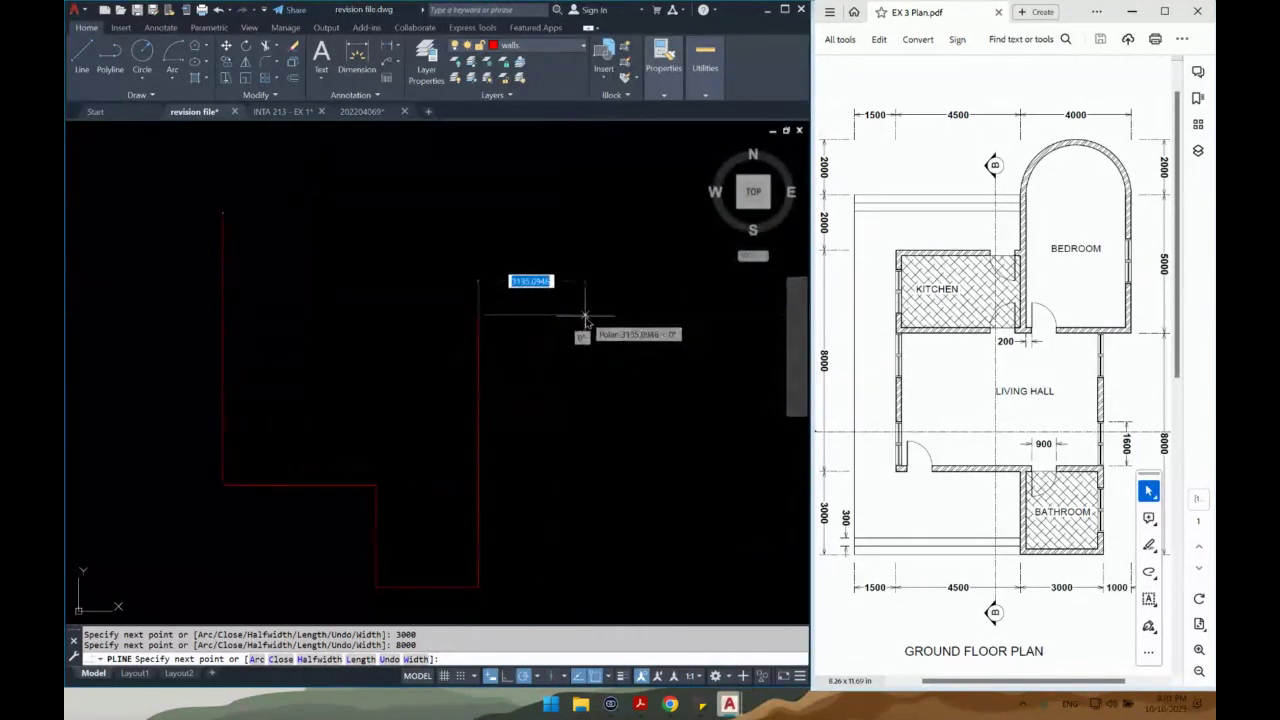
Extend the wall polyline 1000 to the right and 5000 up for the bedroom's outer side.
type("1000")
key("Return")
middle_click_drag(572, 248, 557, 366)
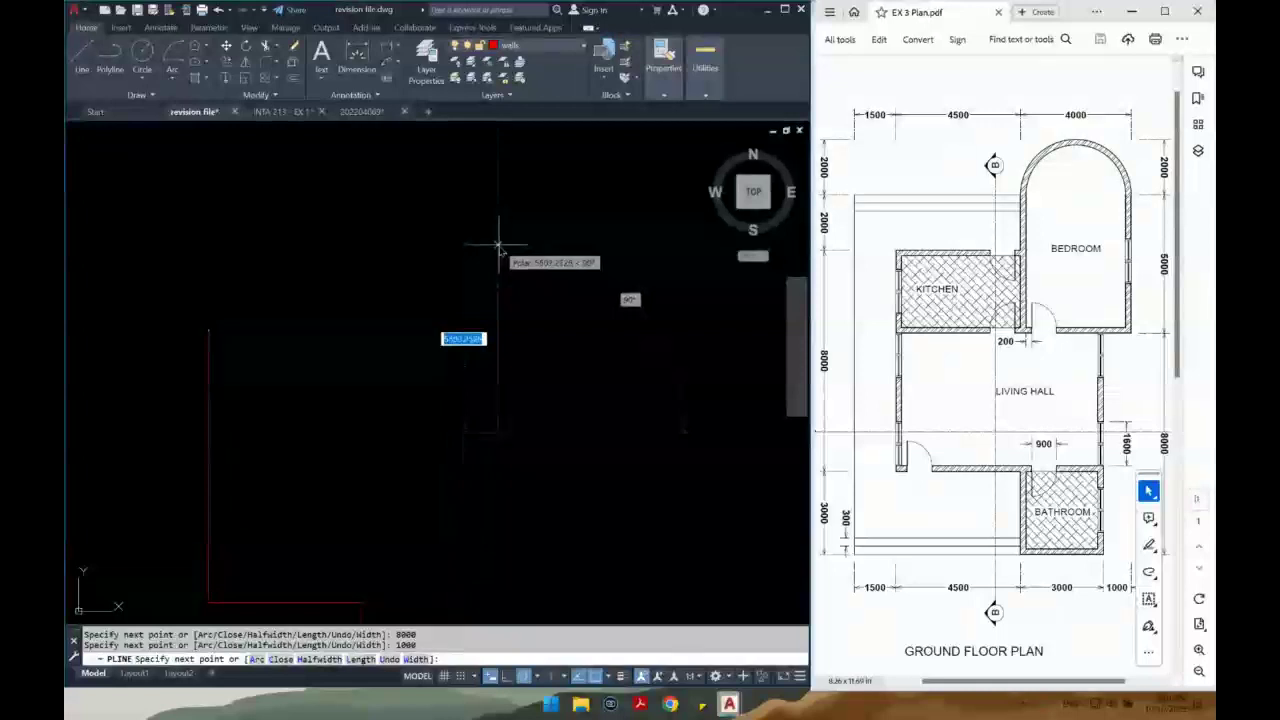
type("50")
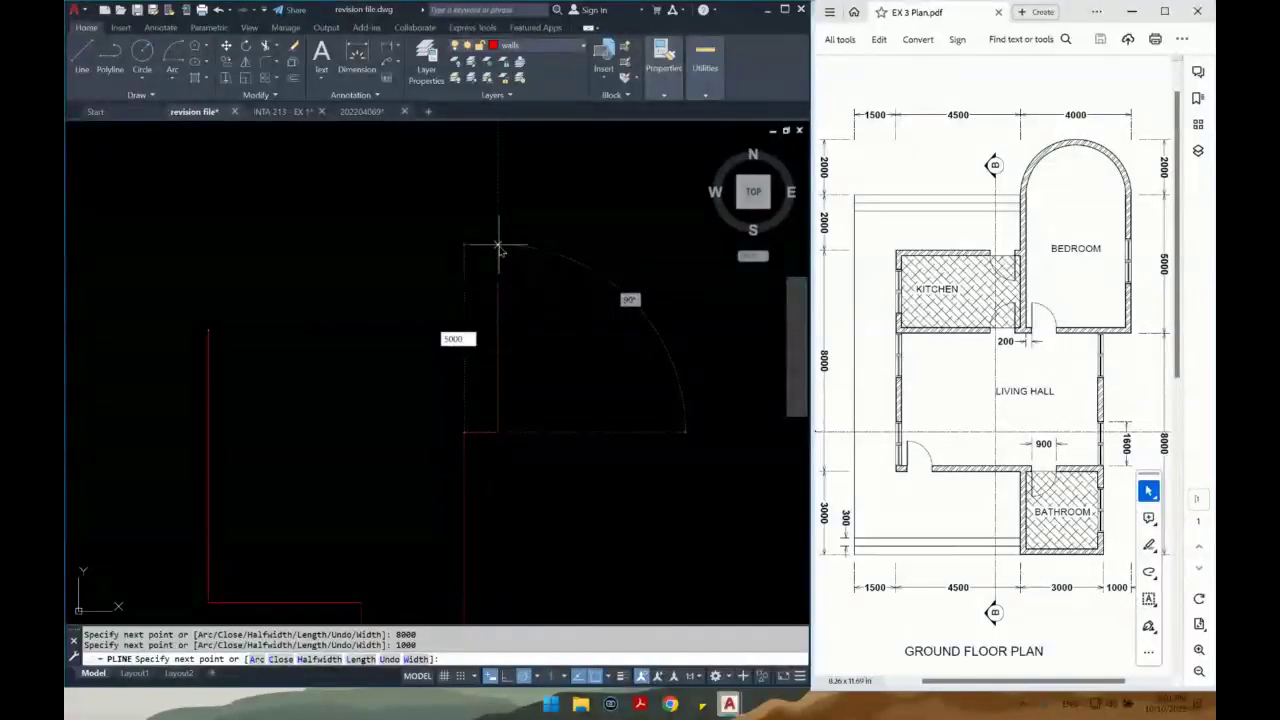
type("00")
key("Return")
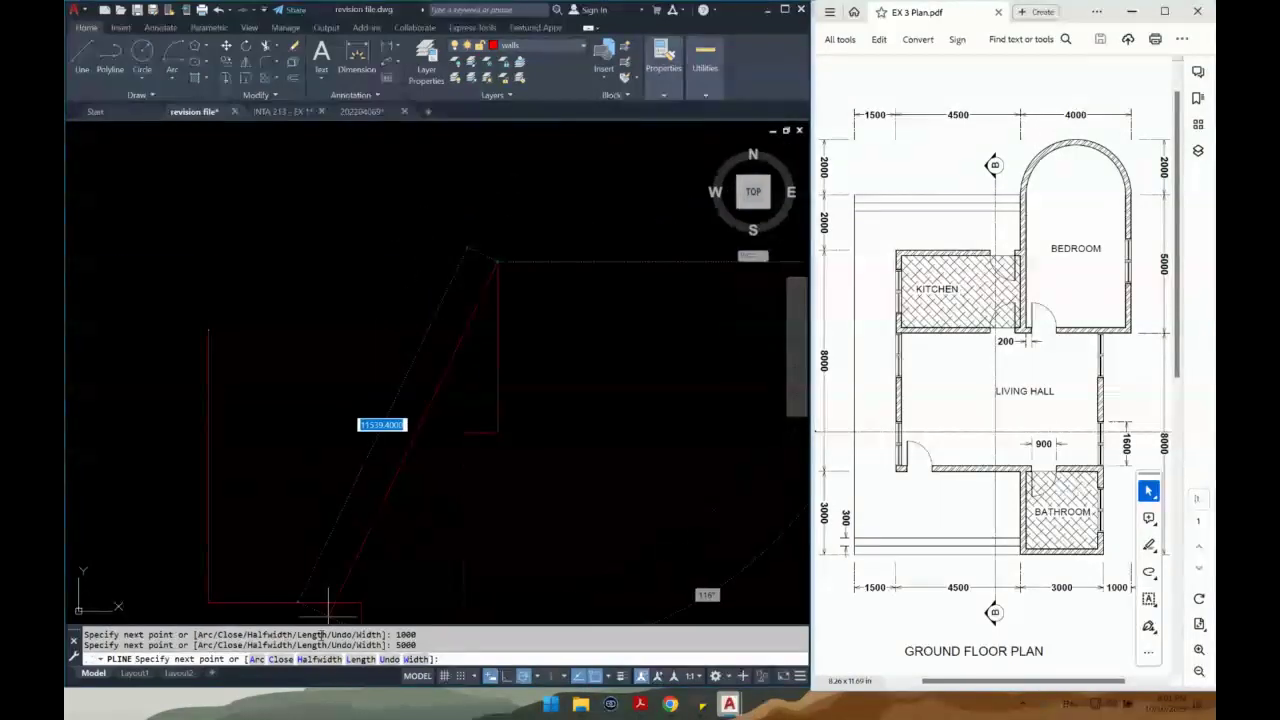
Add the bedroom's semicircular wall as a polyline arc with its centre 2000 to the left, ending level with its start.
left_click(256, 660)
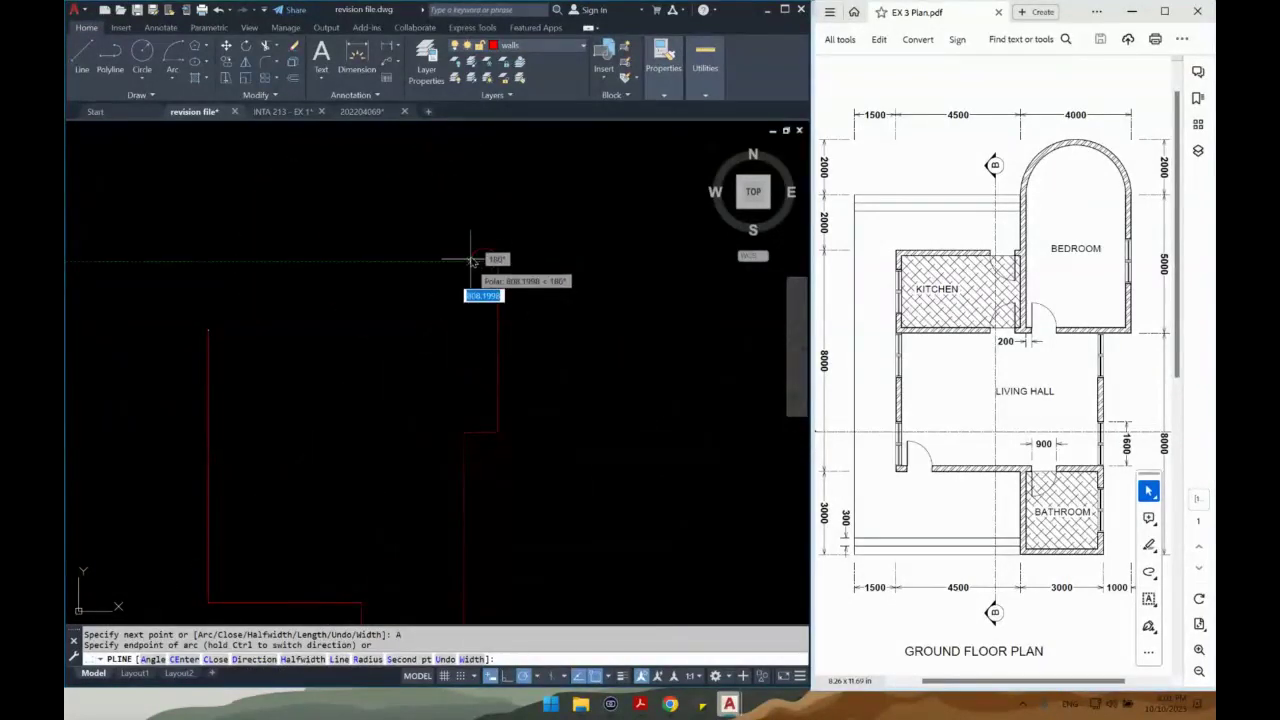
left_click(185, 660)
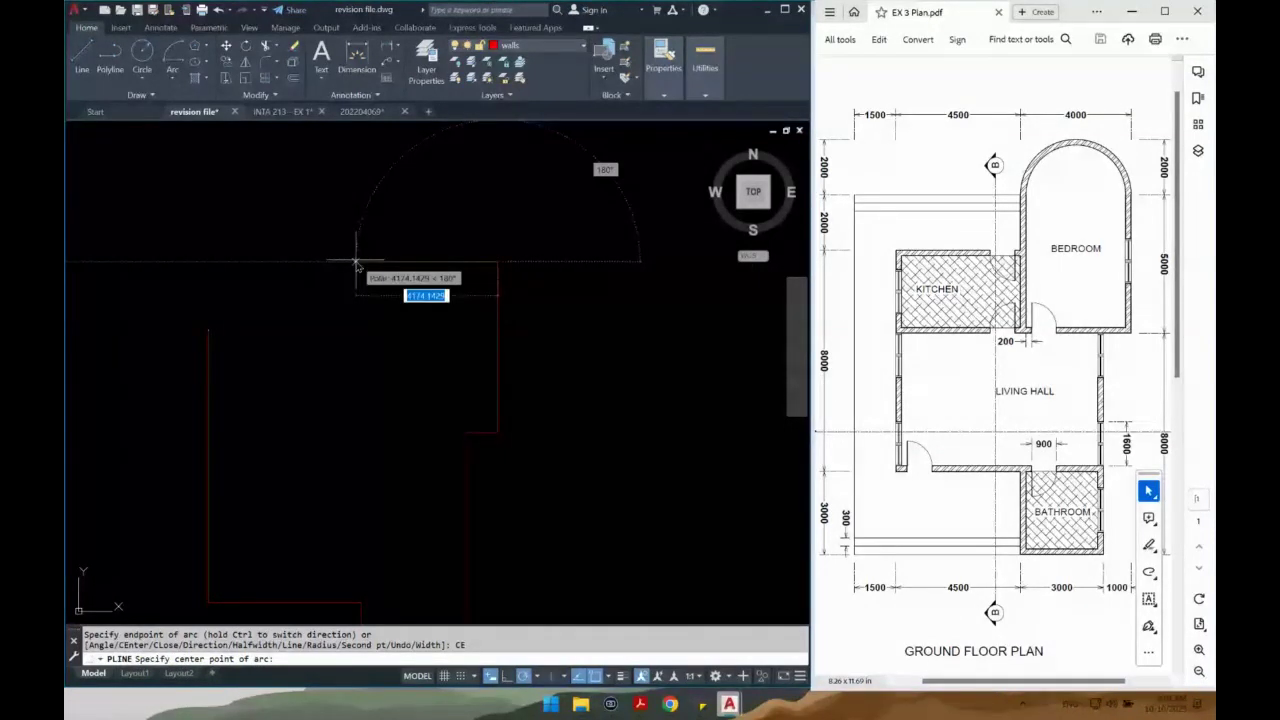
type("2000")
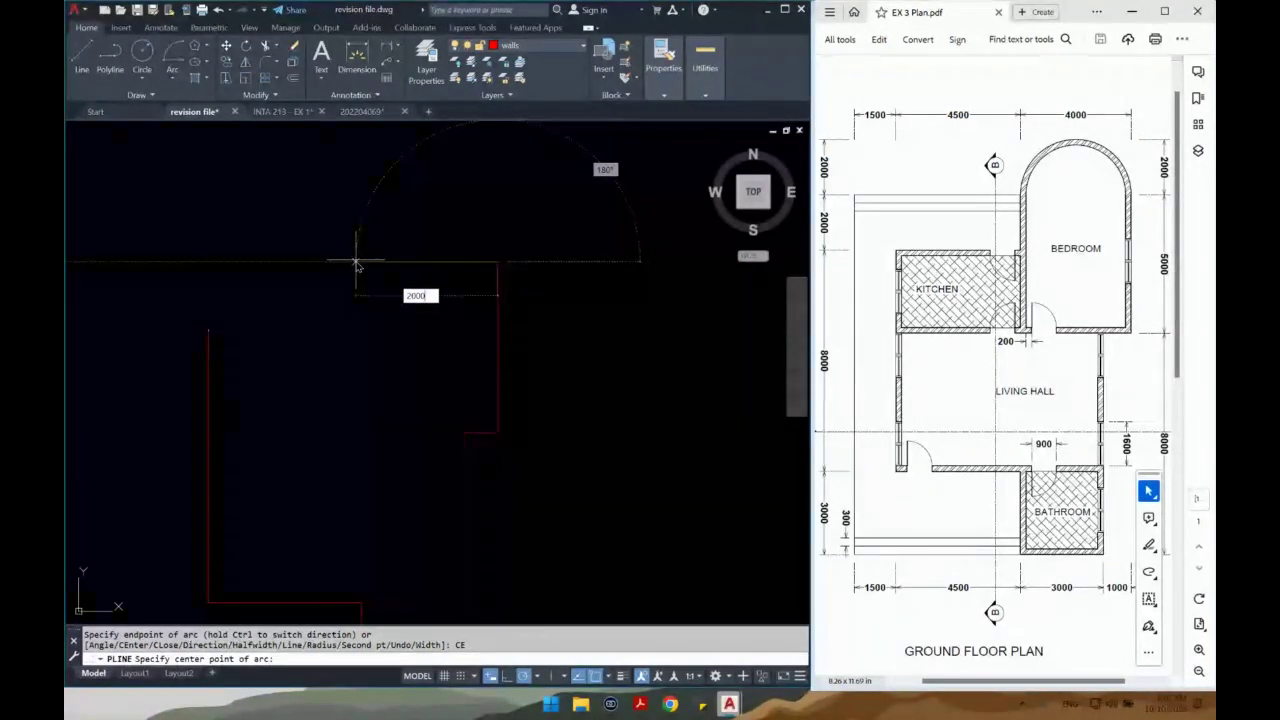
key("Return")
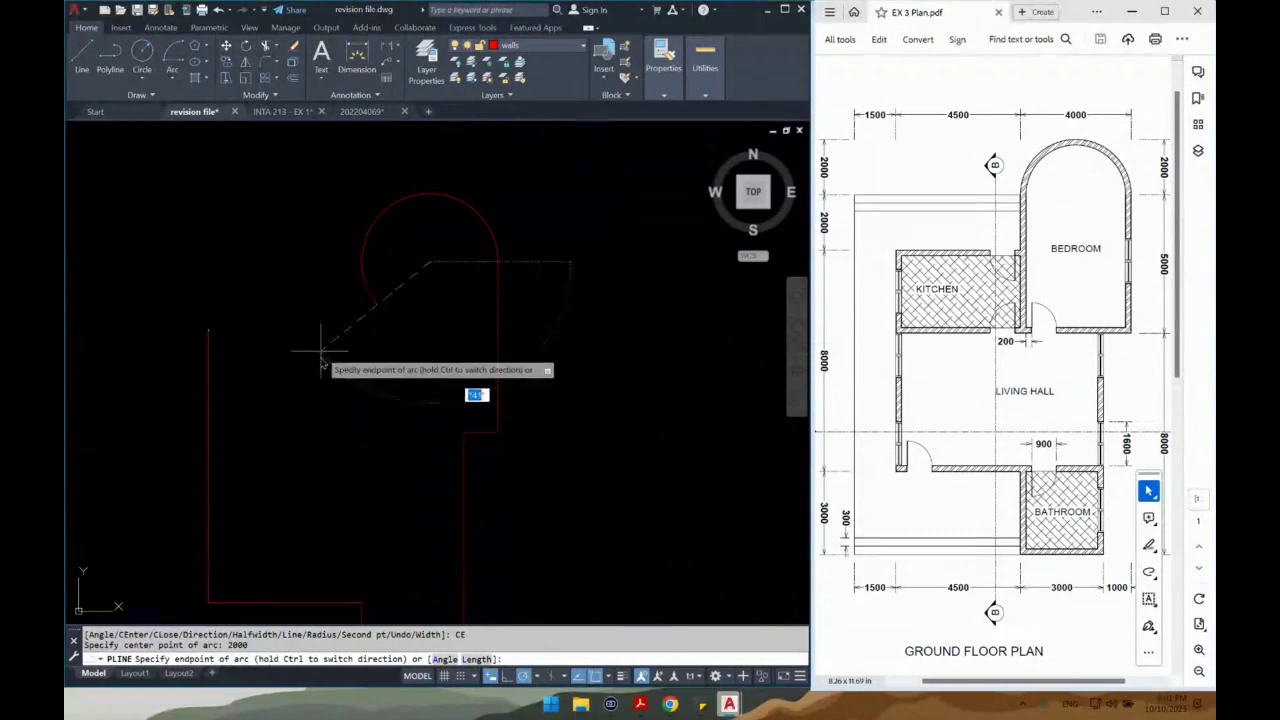
left_click(362, 263)
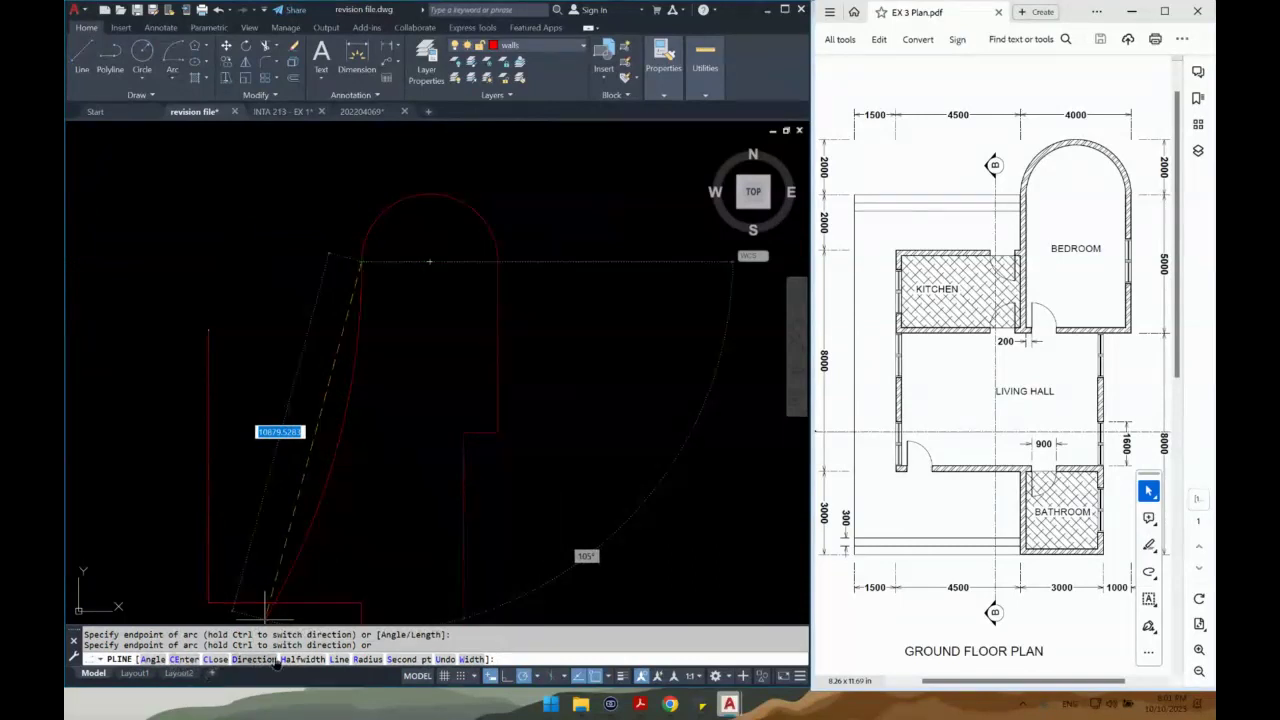
Switch the polyline back to straight segments, draw 2000 downward from the arc's end, and close the outline.
left_click(337, 660)
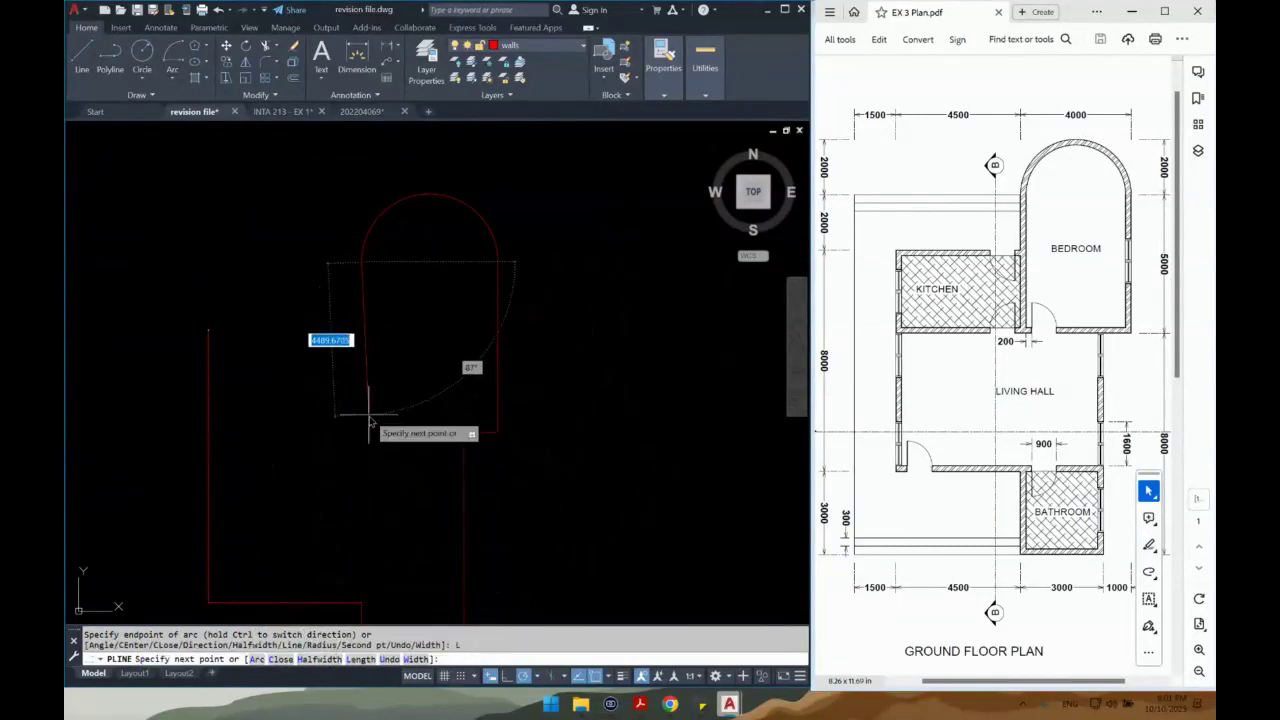
type("2000")
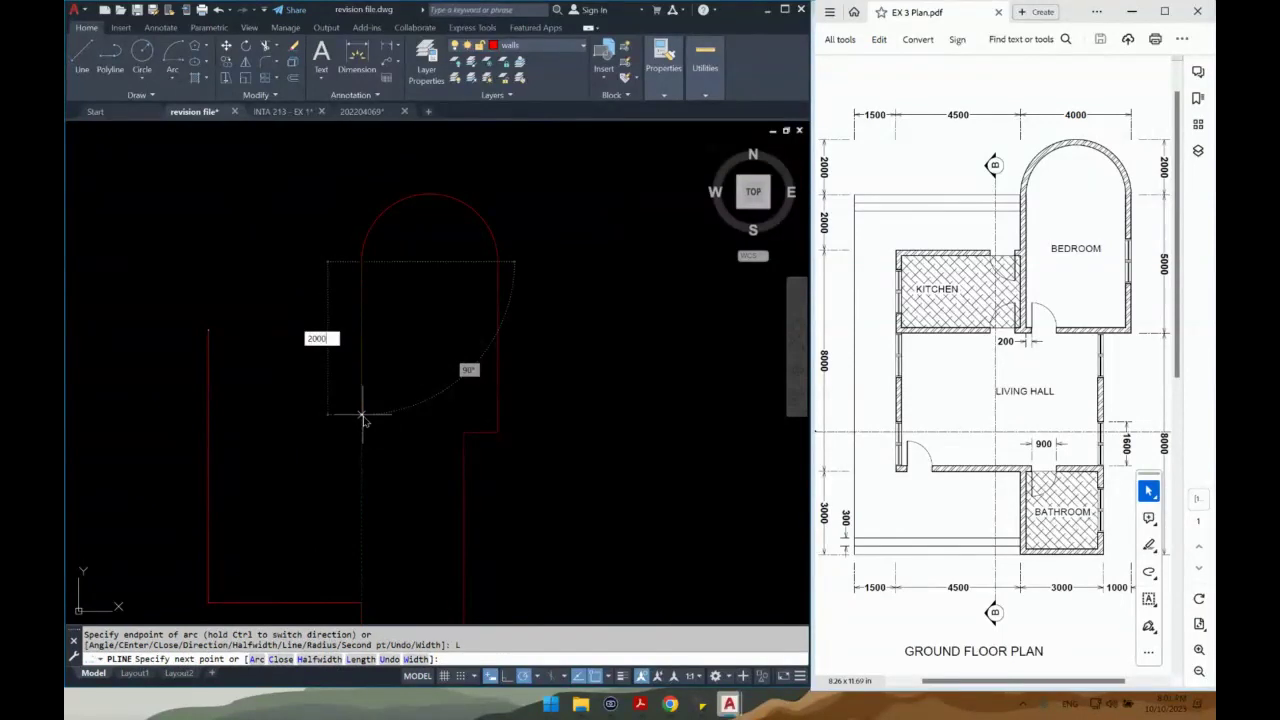
key("Return")
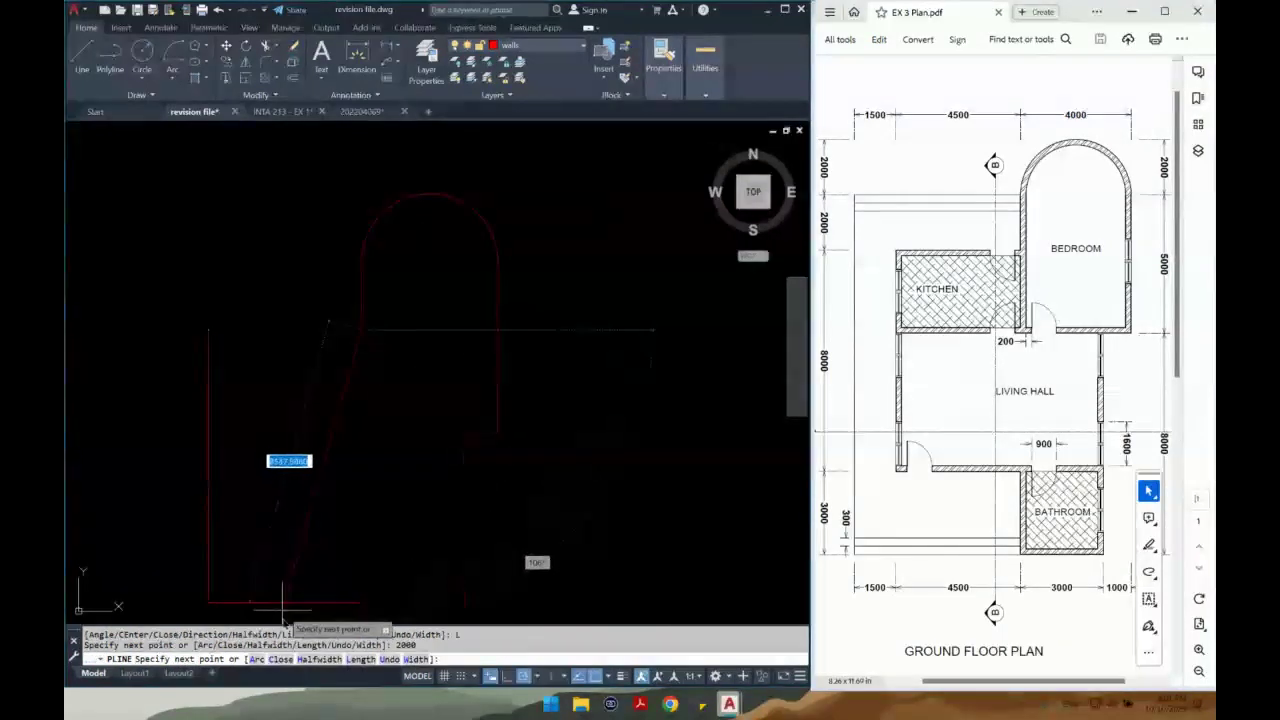
type("c")
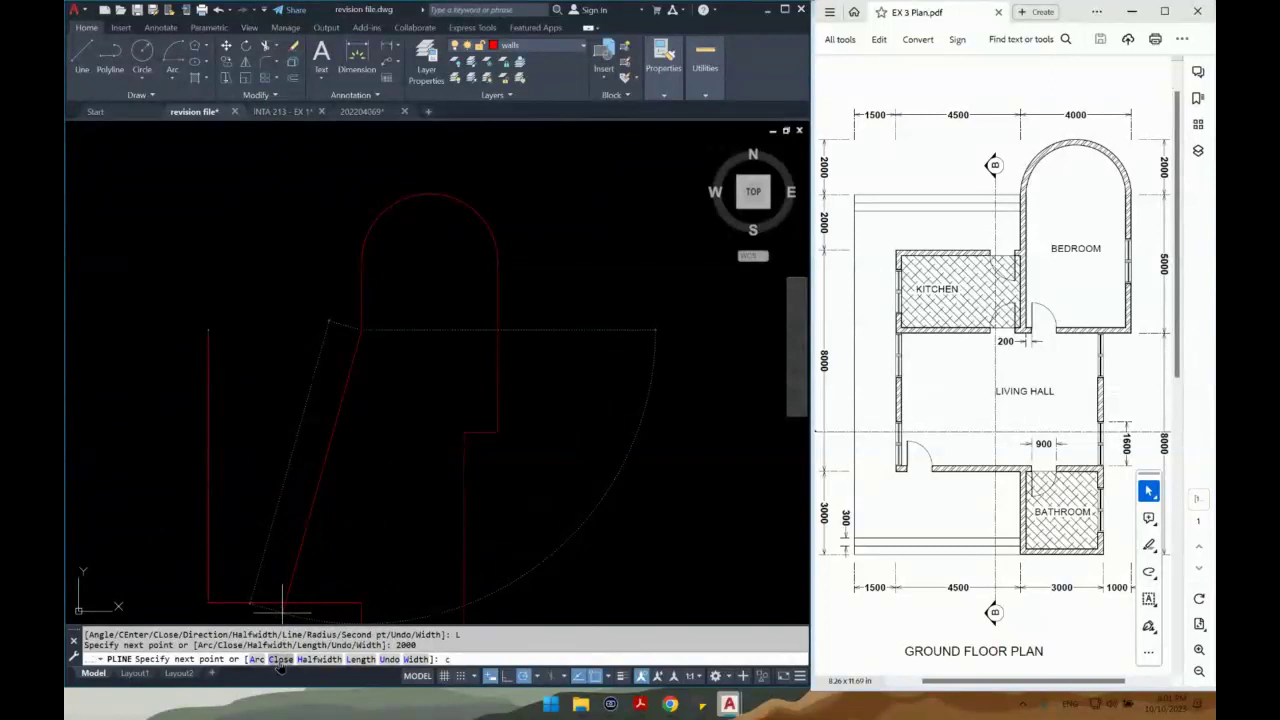
key("Return")
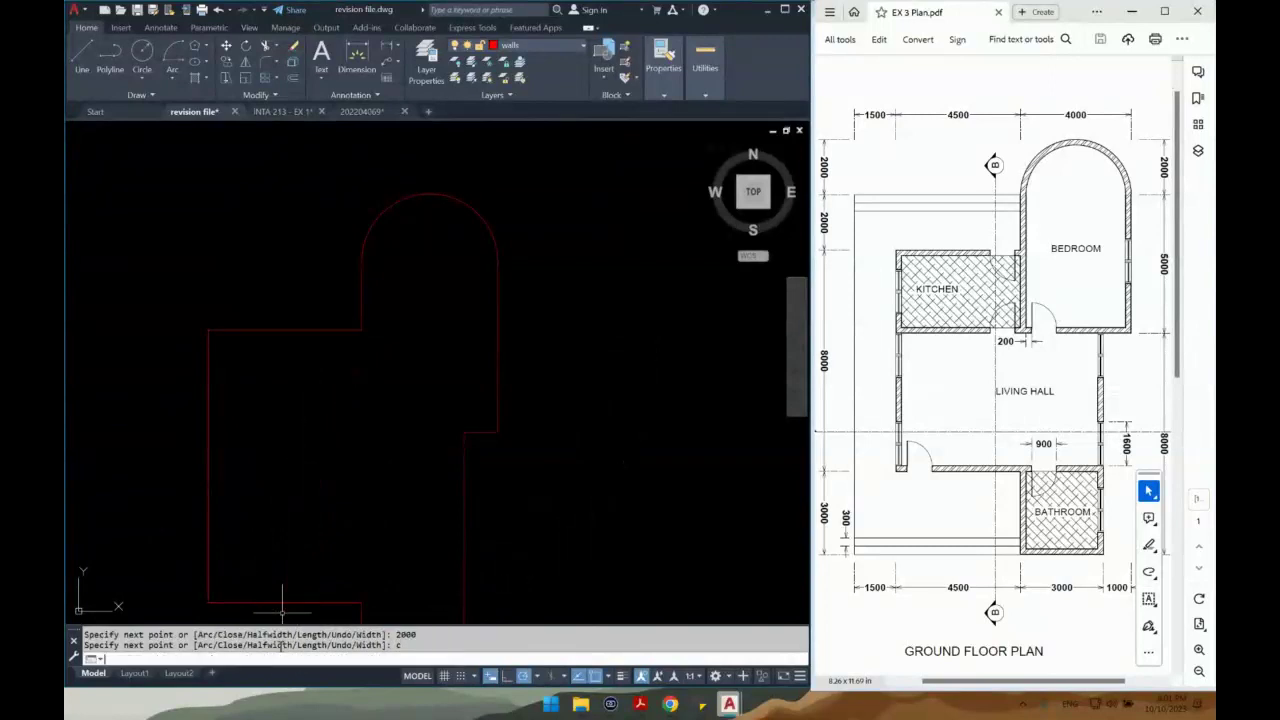
scroll(560, 425, "down", 2)
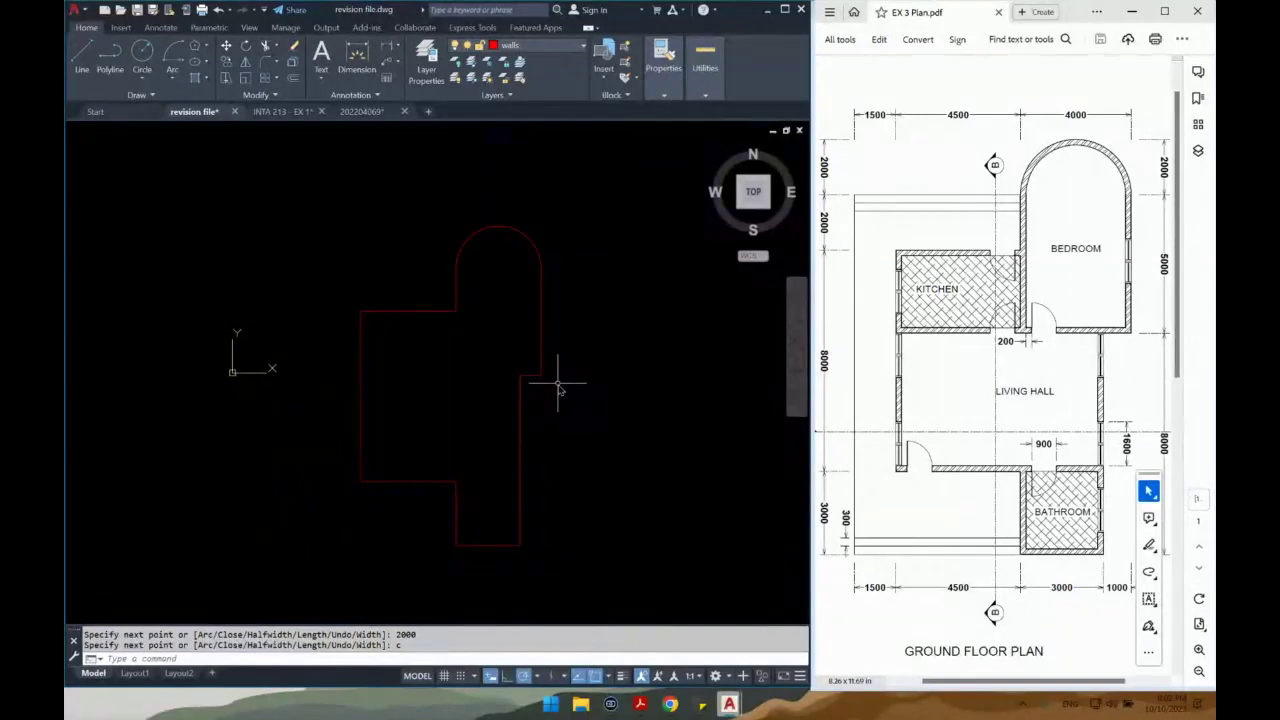
Select the wall outline to check that it is one continuous polyline, and clear the selection.
left_click(537, 229)
left_click(503, 277)
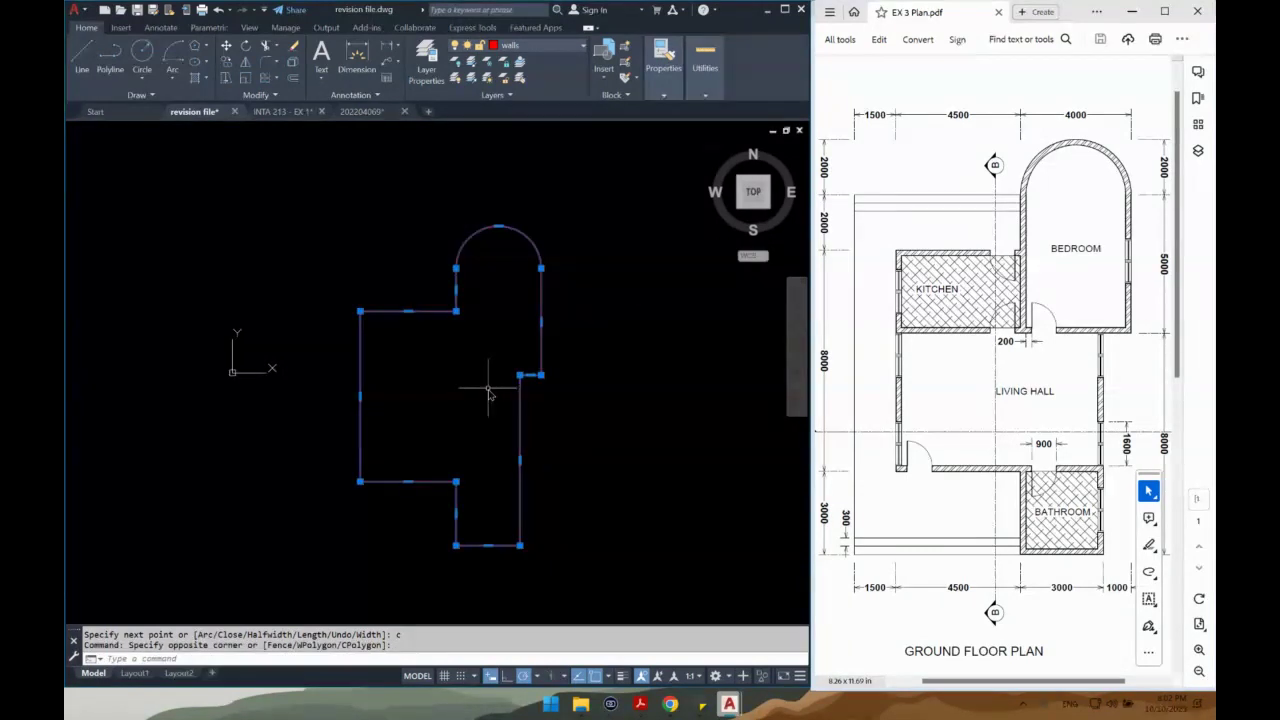
key("Escape")
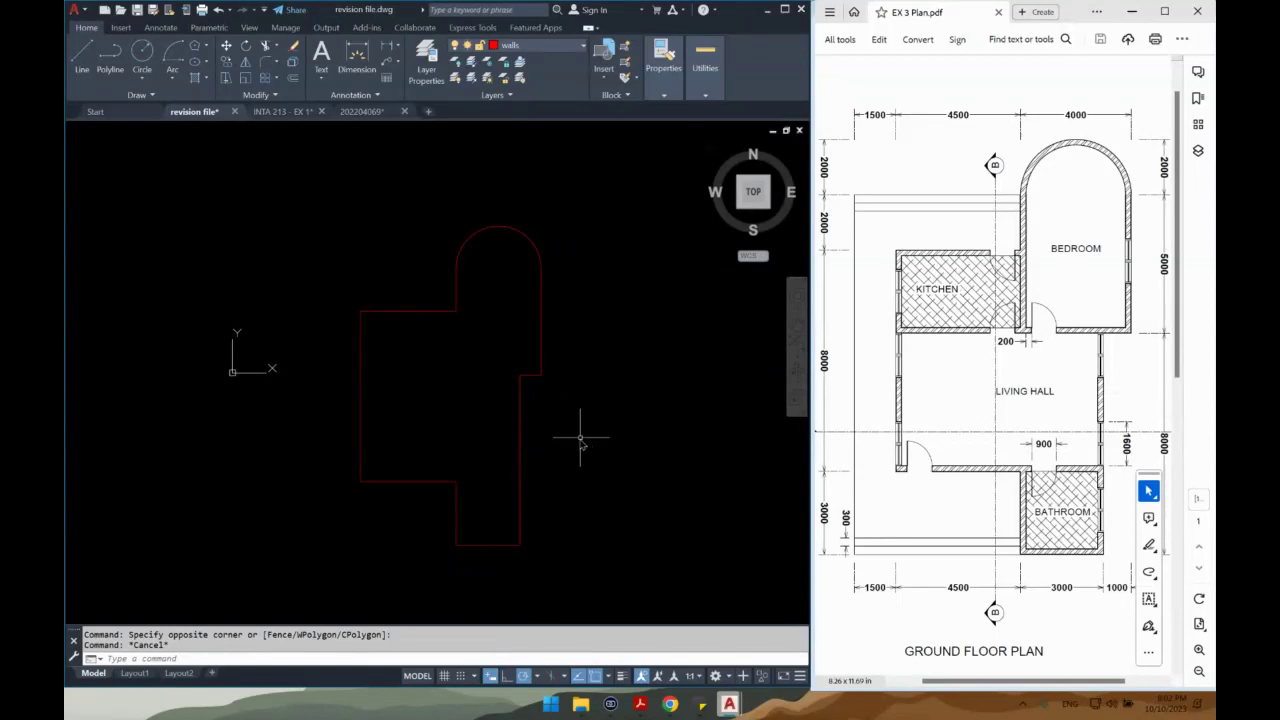
Offset the closed wall outline 200 inward to form the wall thickness.
middle_click_drag(568, 434, 558, 426)
middle_click_drag(540, 333, 522, 319)
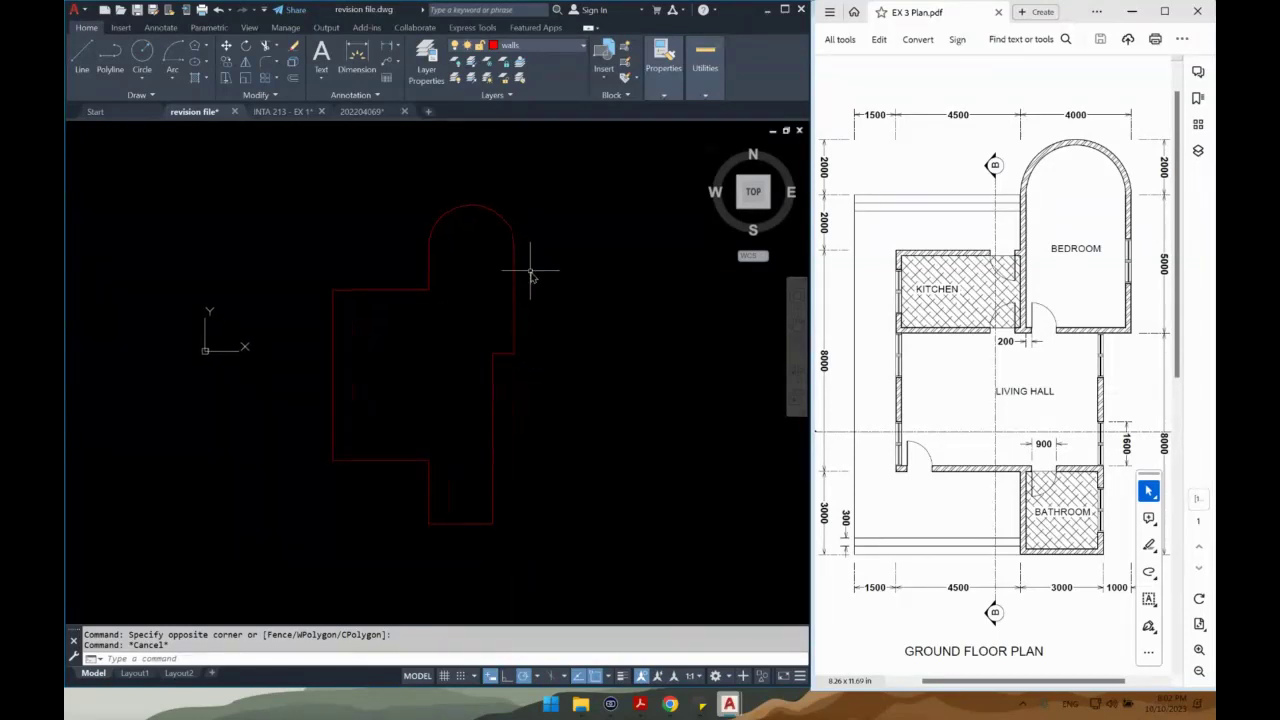
type("o")
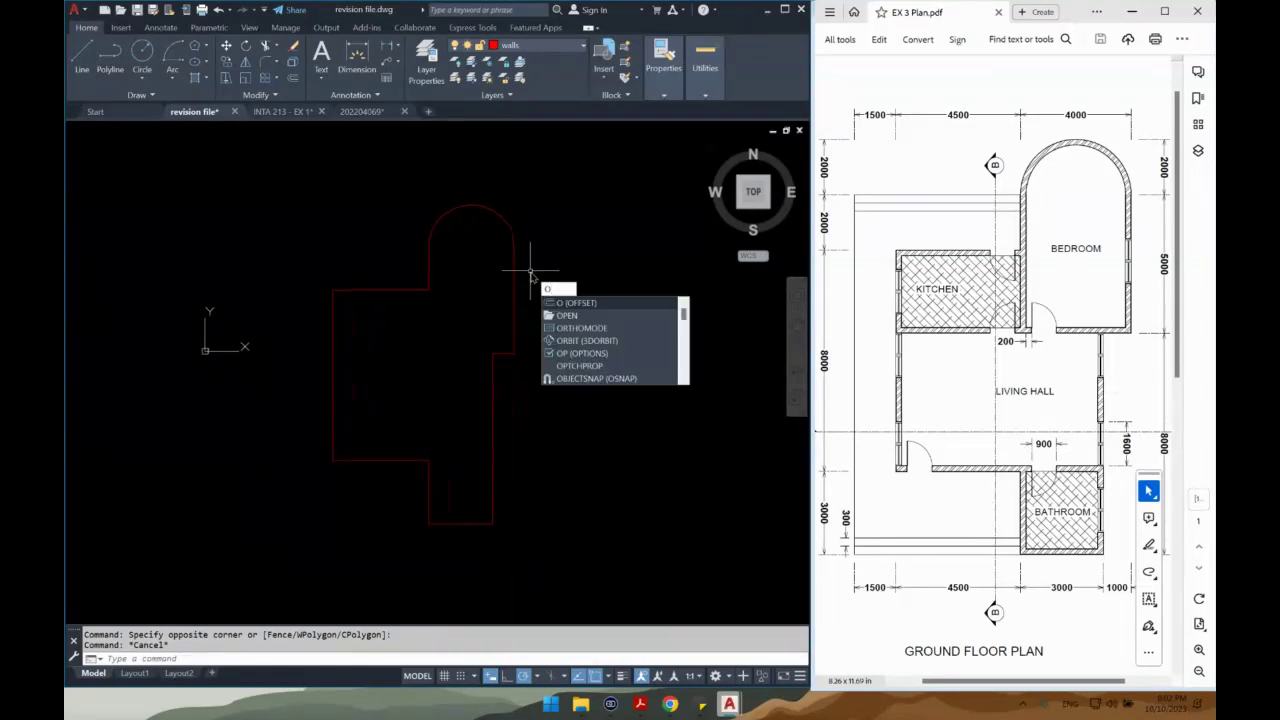
key("Return")
type("200")
key("Return")
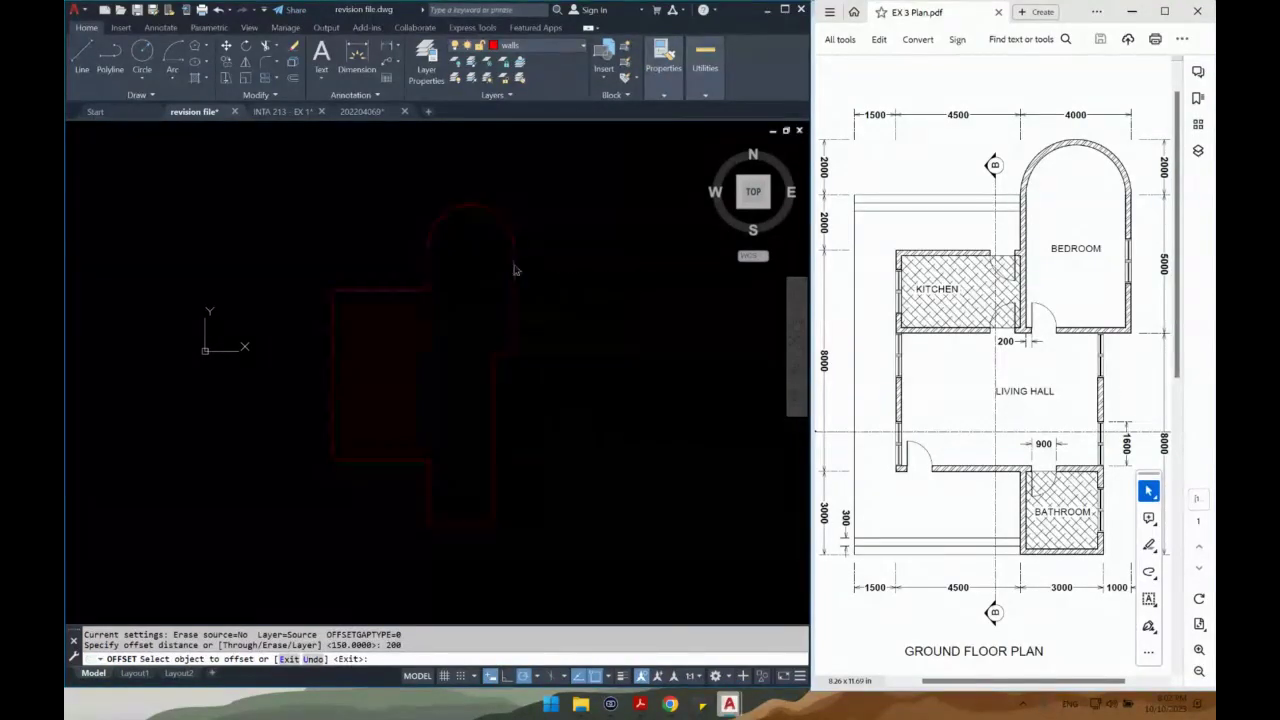
left_click(514, 270)
left_click(482, 288)
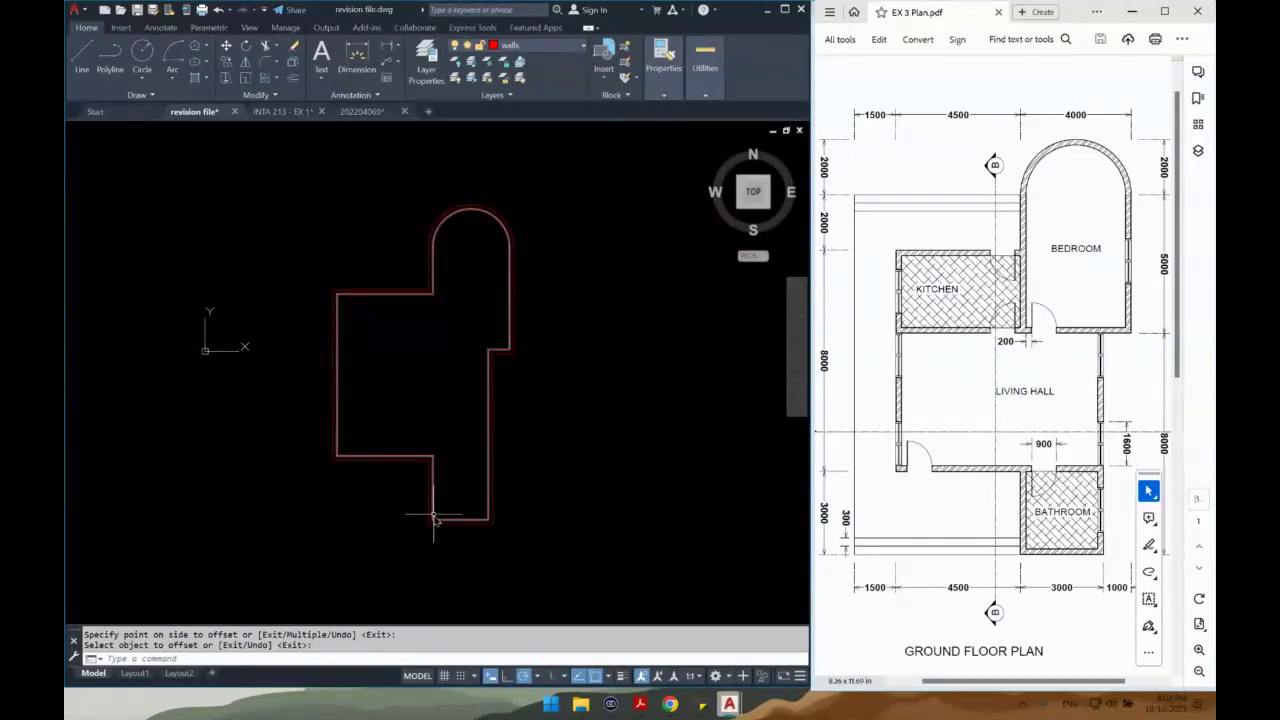
Start a practice polyline in the empty space beside the walls with a horizontal segment to the right and a vertical segment upward.
middle_click_drag(543, 463, 389, 451)
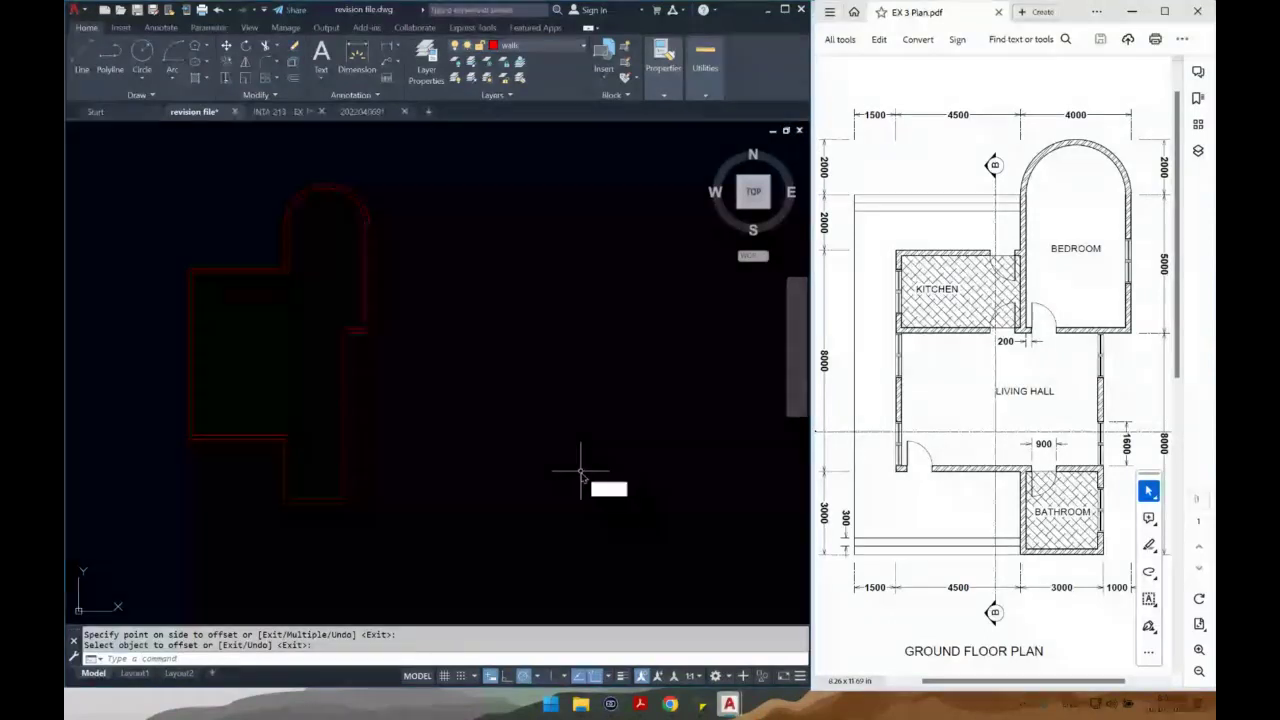
type("pl")
key("Return")
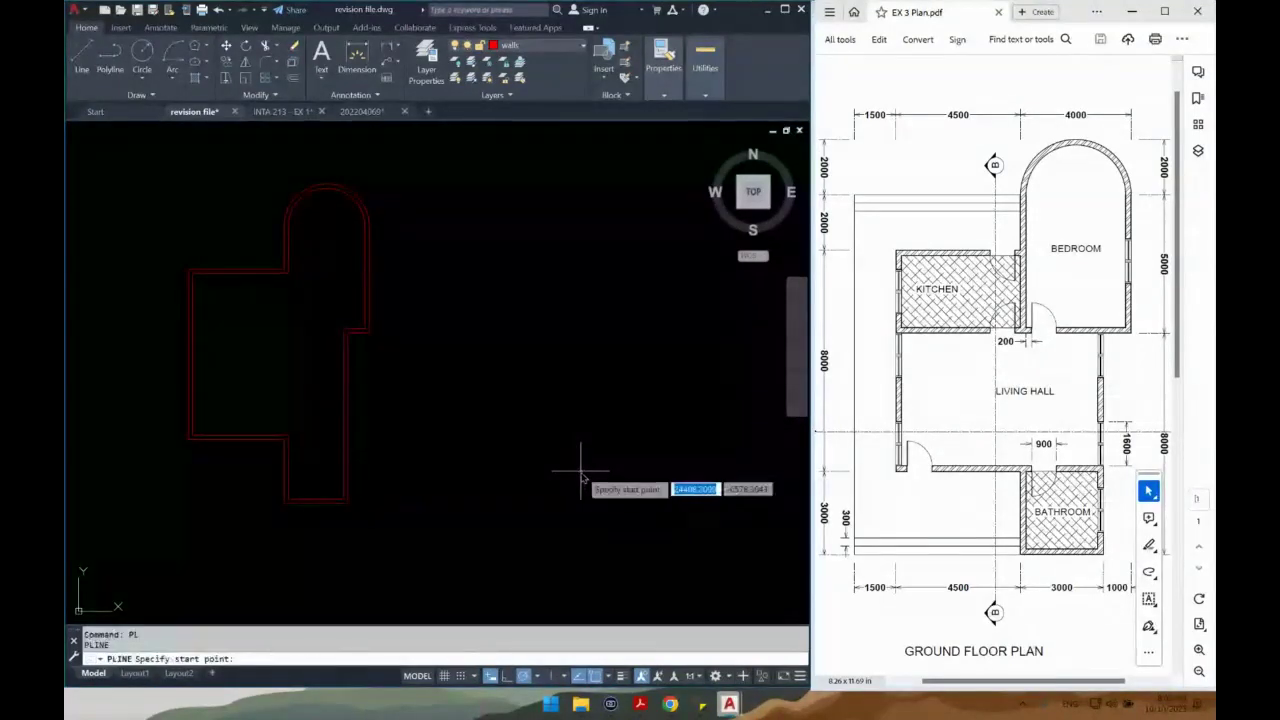
left_click(497, 488)
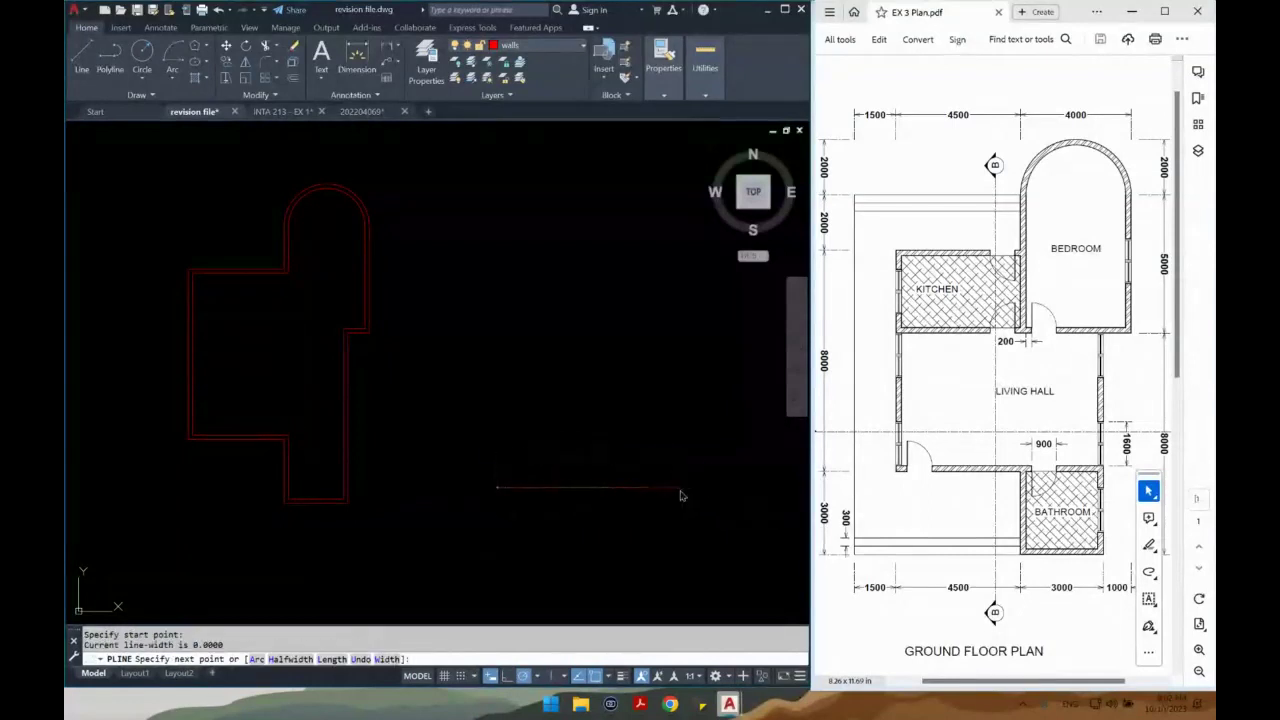
left_click(645, 488)
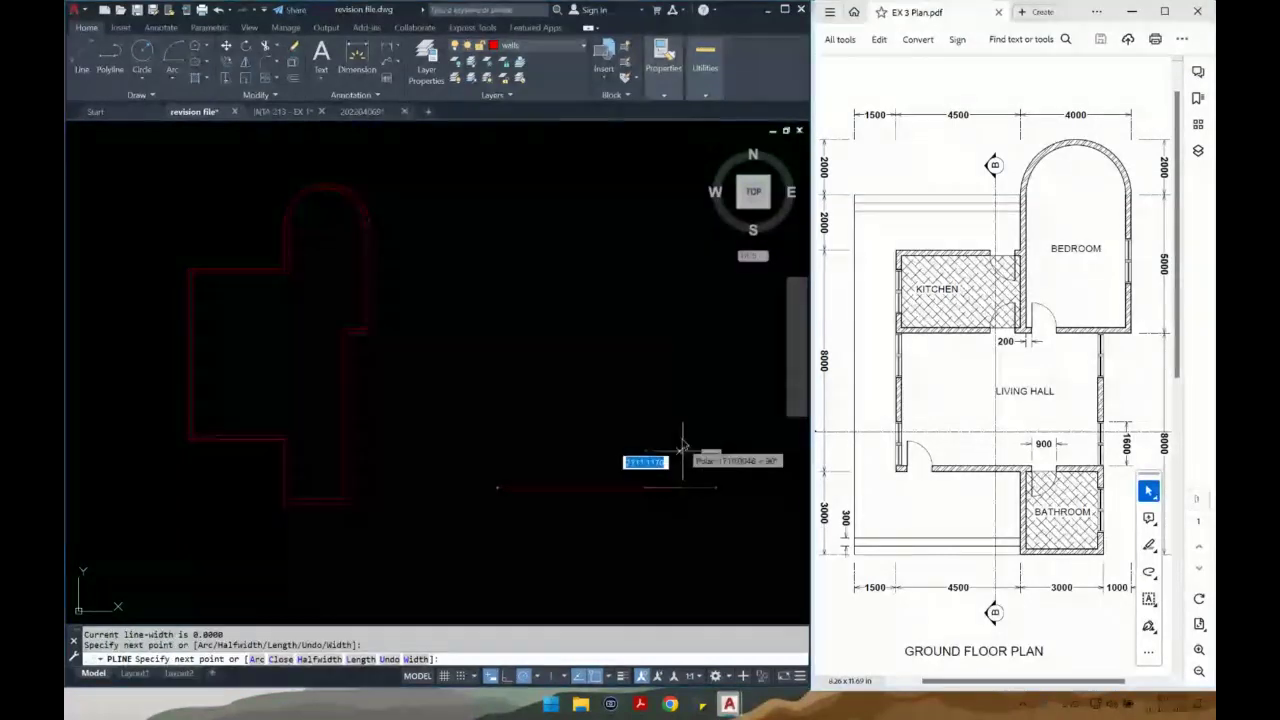
left_click(679, 383)
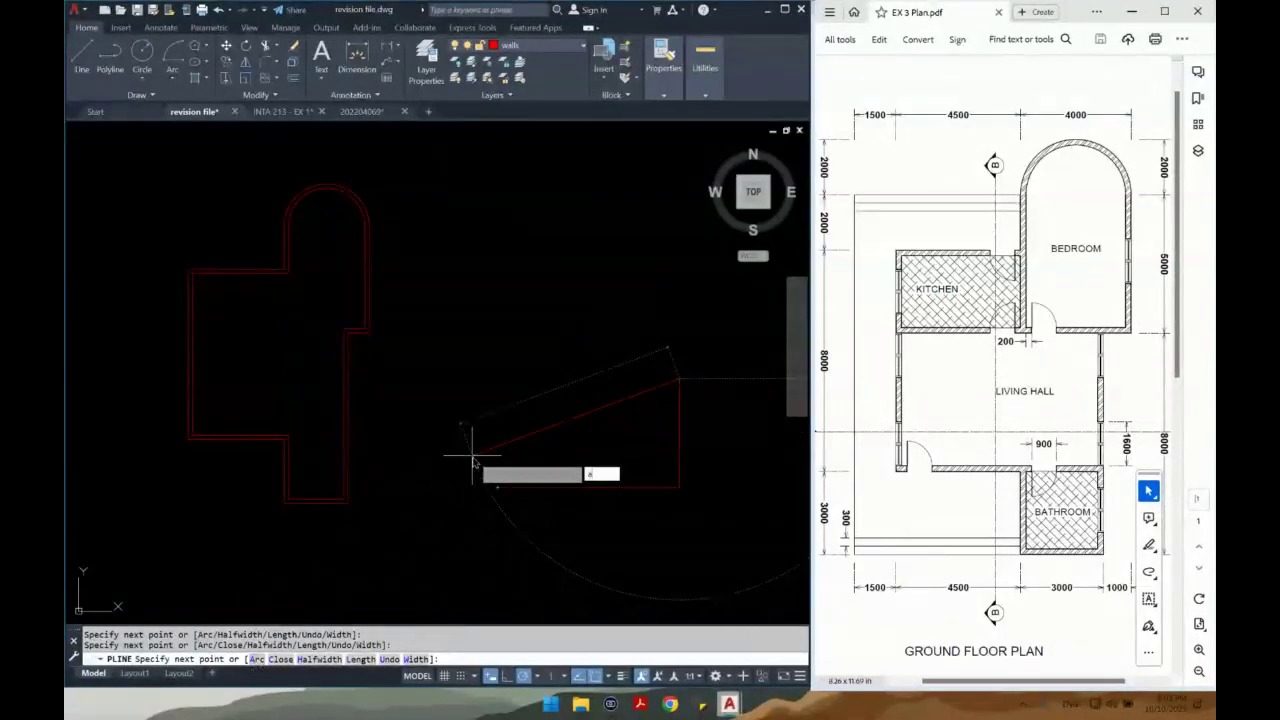
Add a semicircular polyline arc with its centre 2000 to the left, and close the practice outline with a straight segment.
type("a")
key("Return")
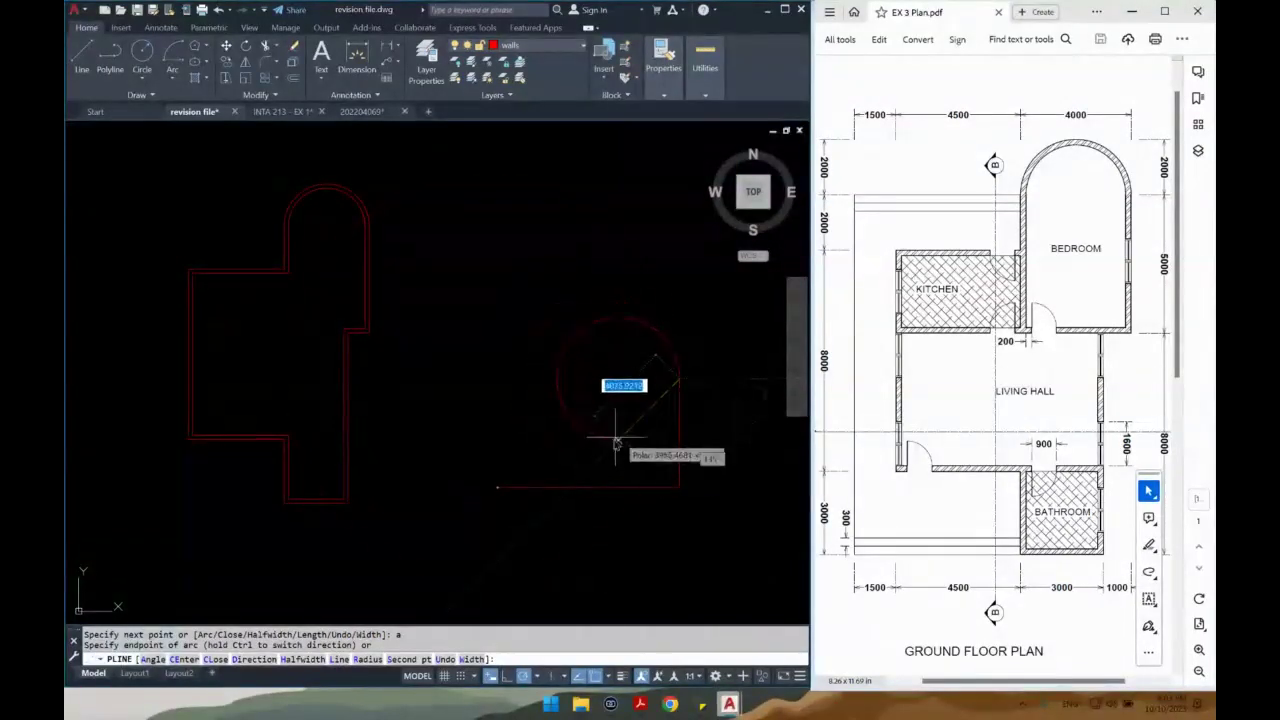
scroll(609, 405, "up", 2)
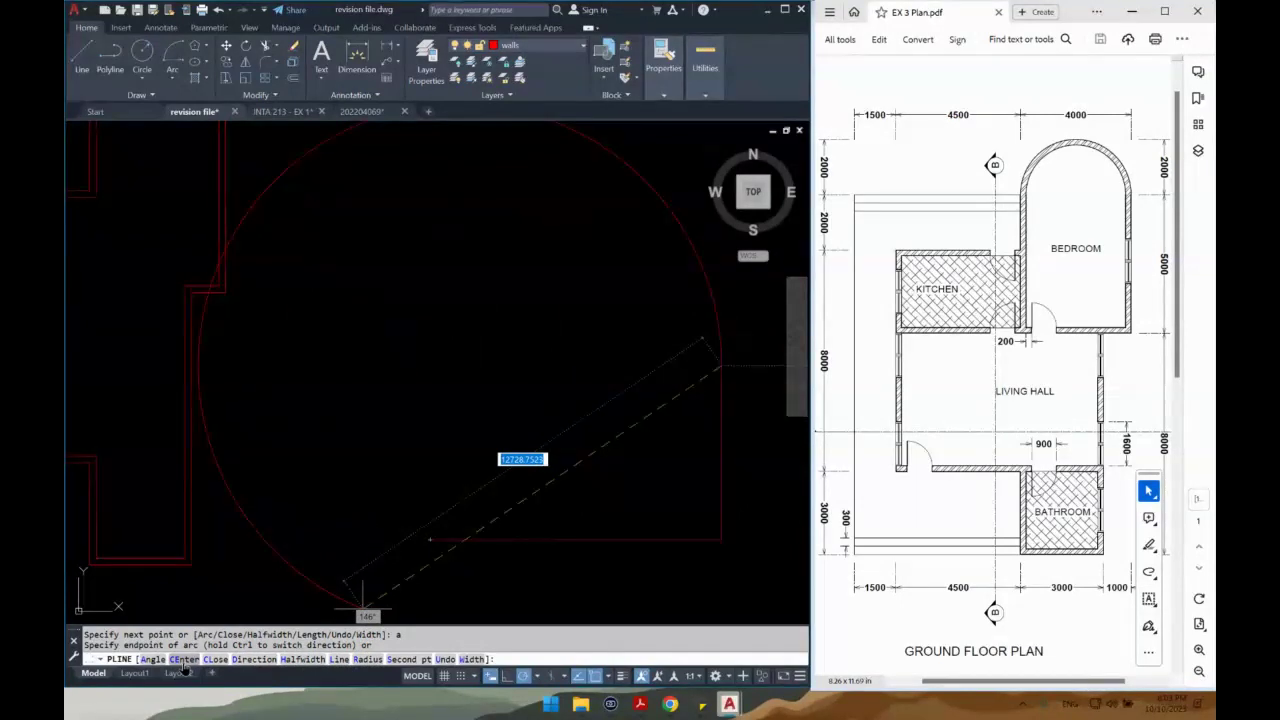
type("ce")
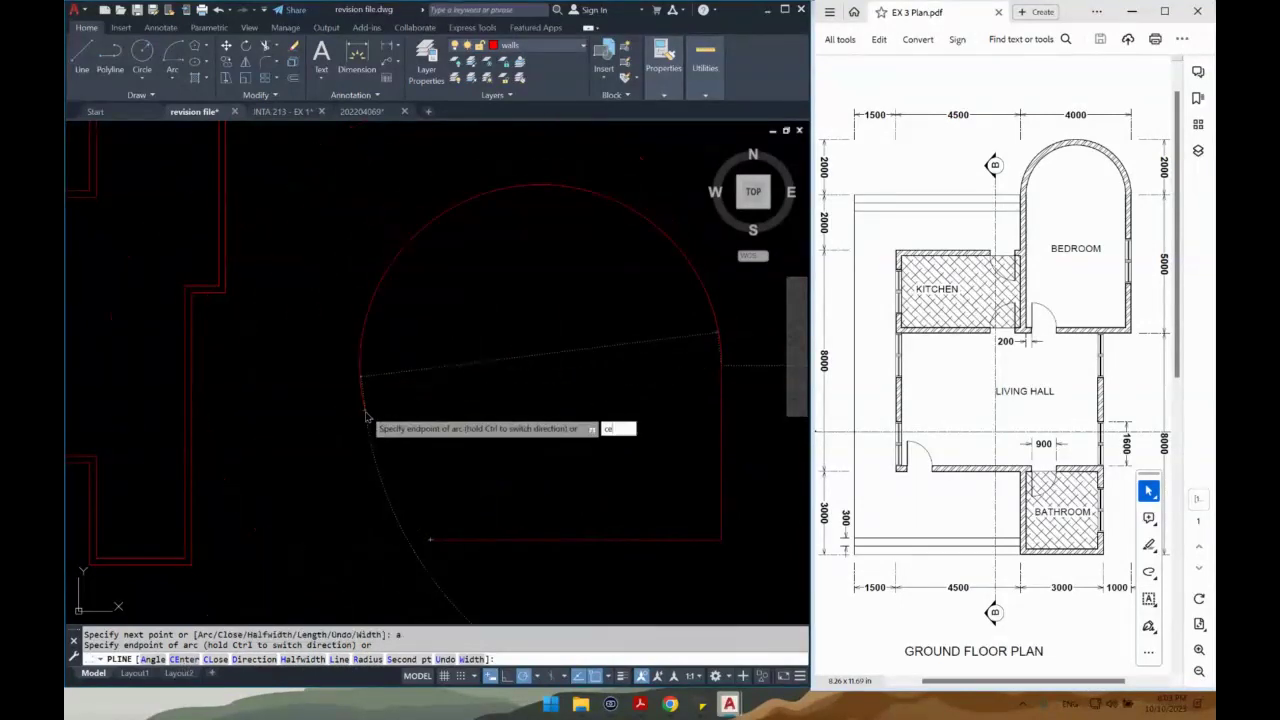
key("Return")
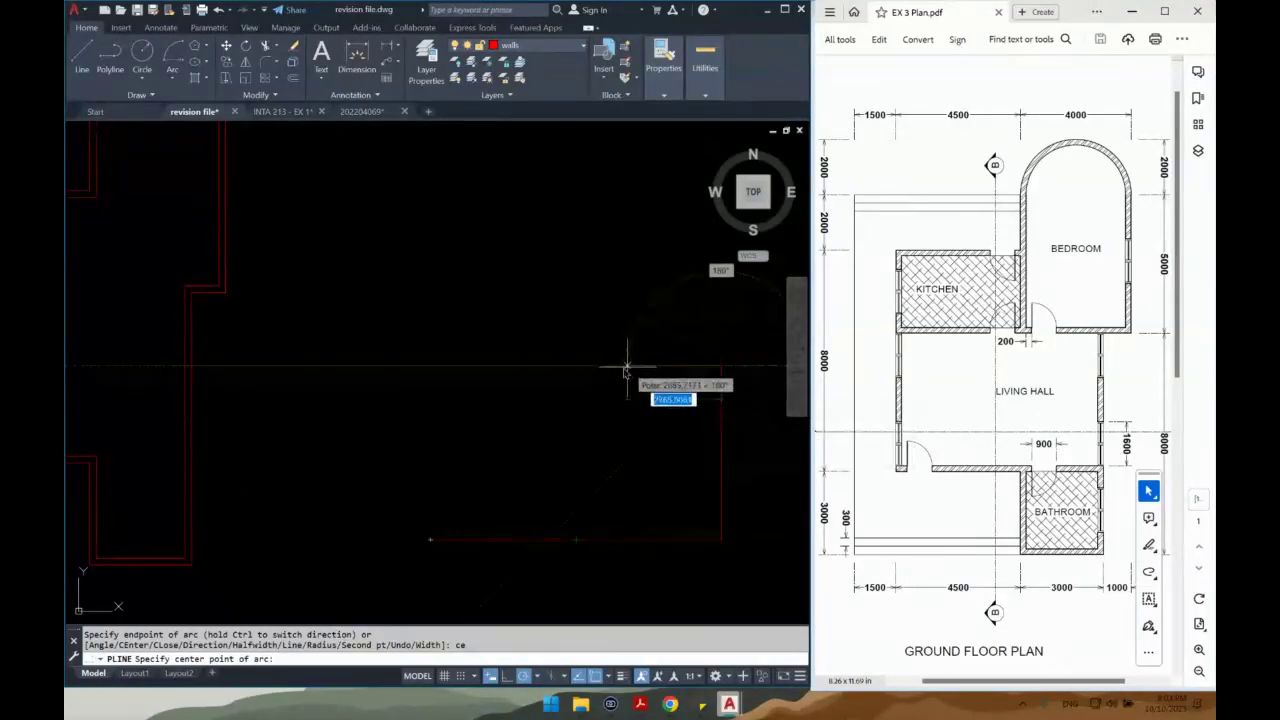
type("2")
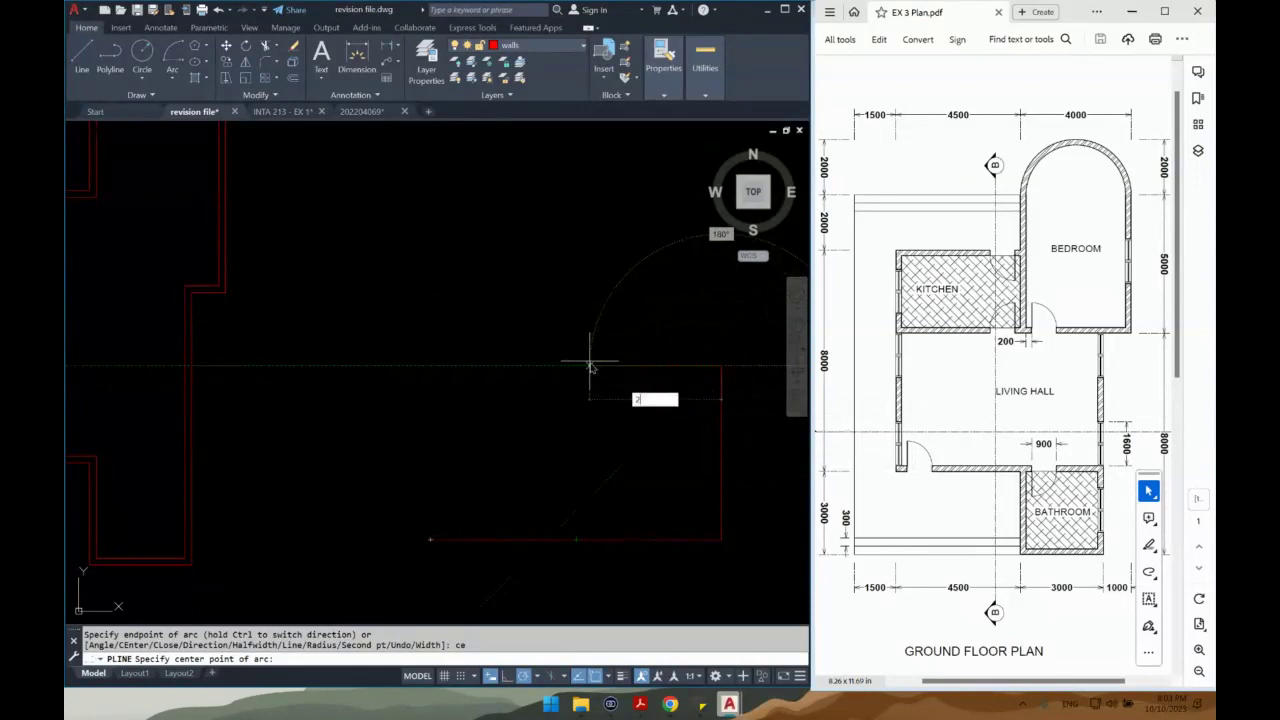
key("Return")
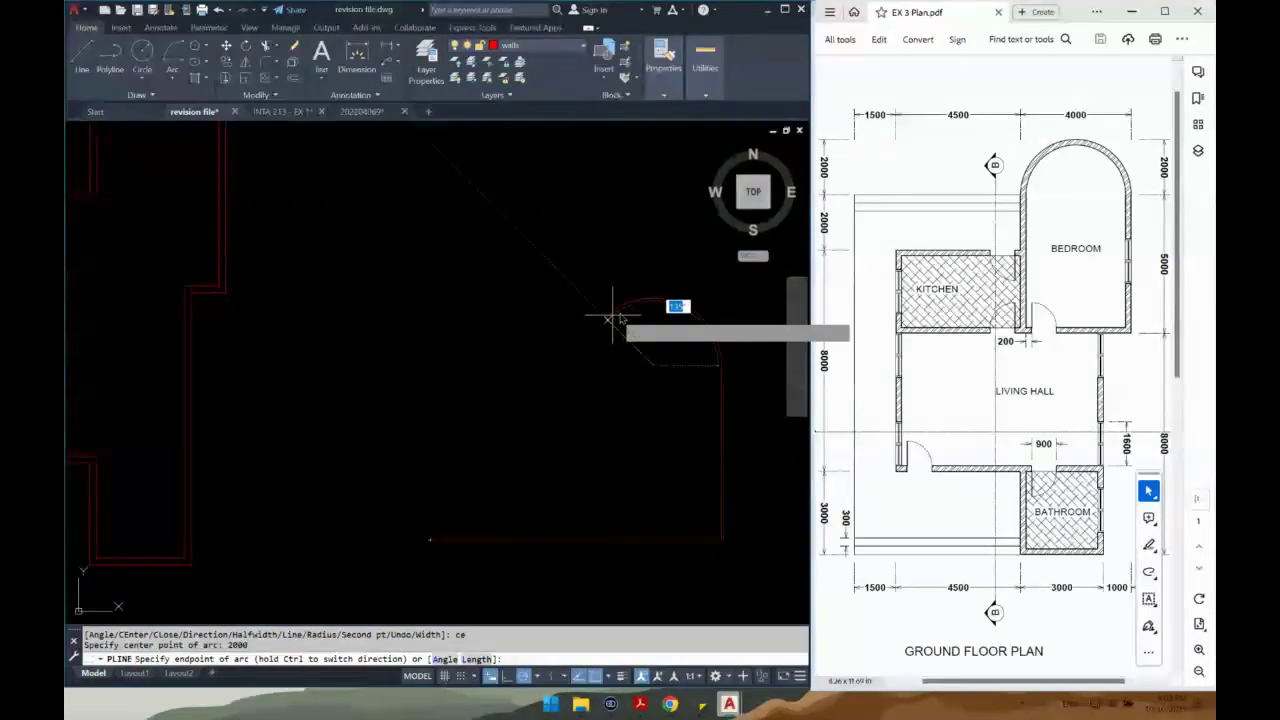
left_click(588, 360)
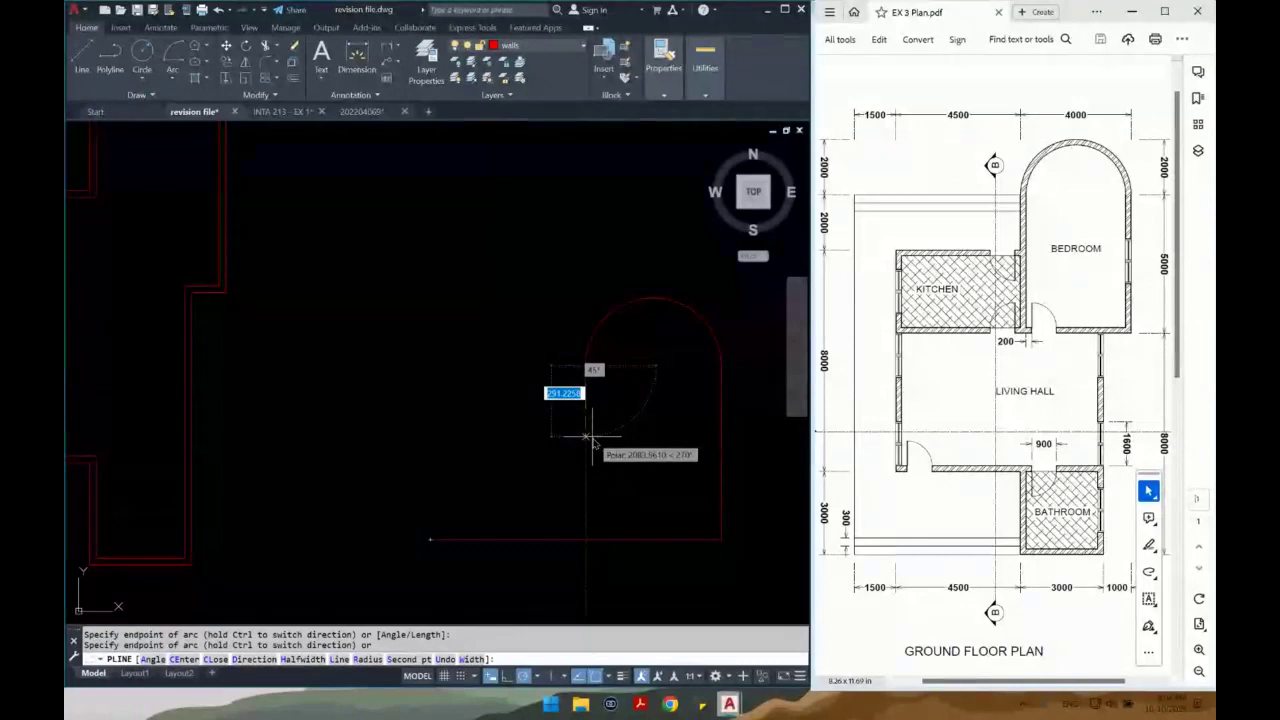
left_click(339, 659)
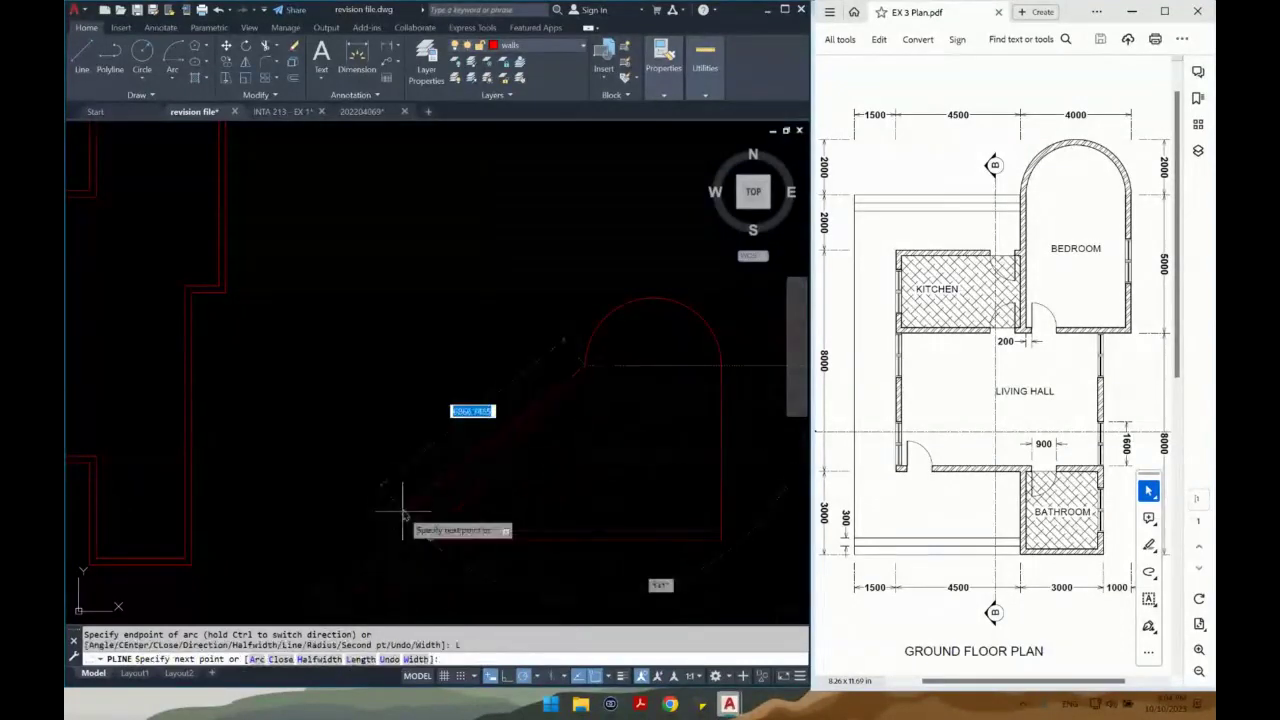
key("Return")
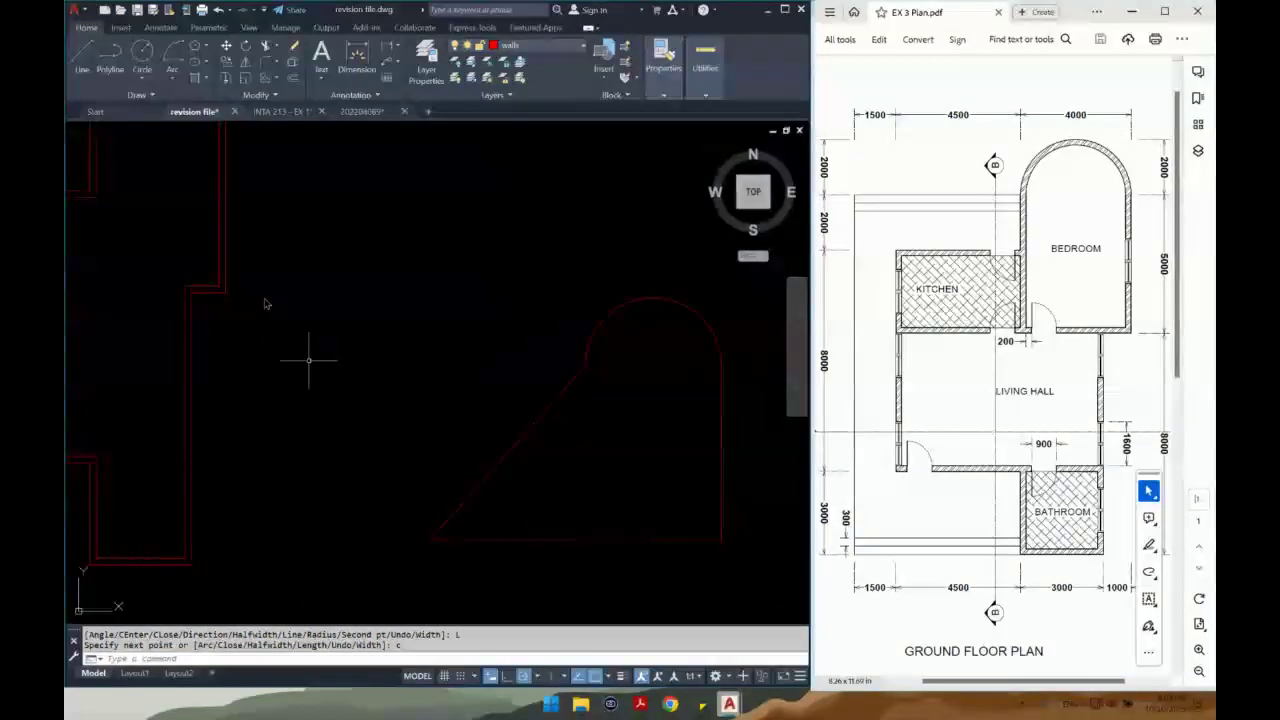
Change the interface colour theme to Light in the program options and apply it.
left_click(74, 10)
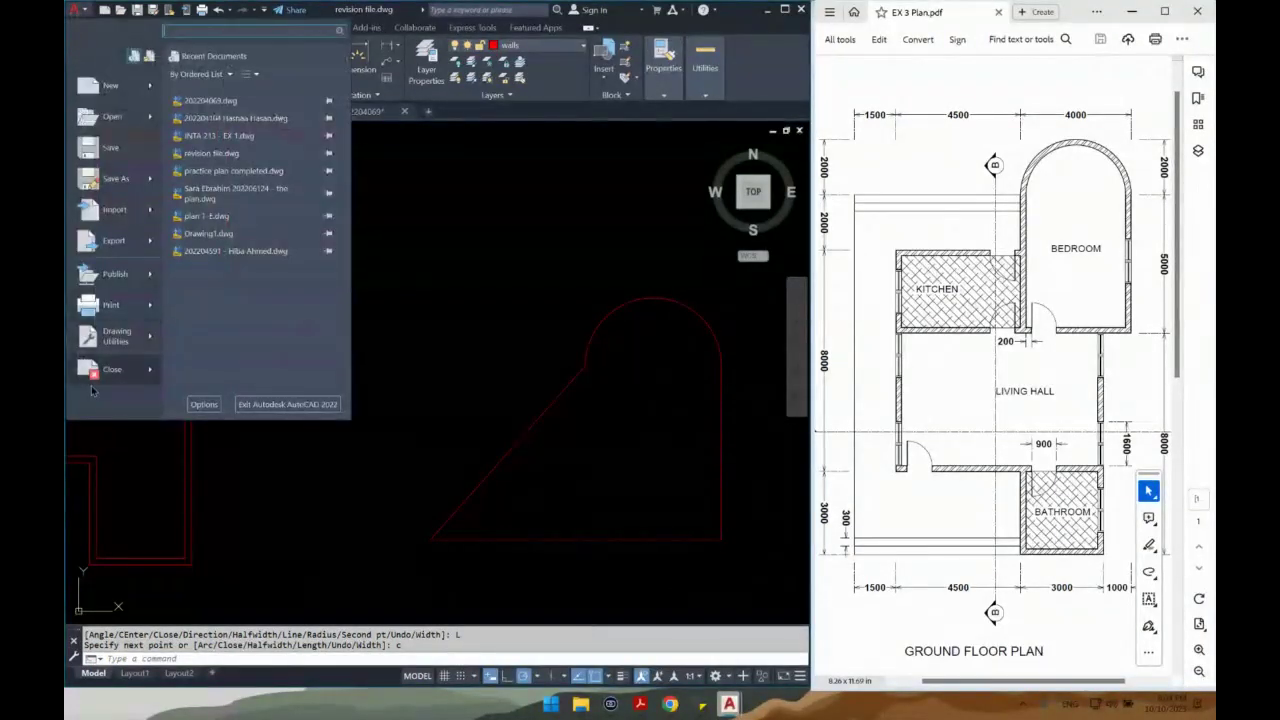
left_click(207, 403)
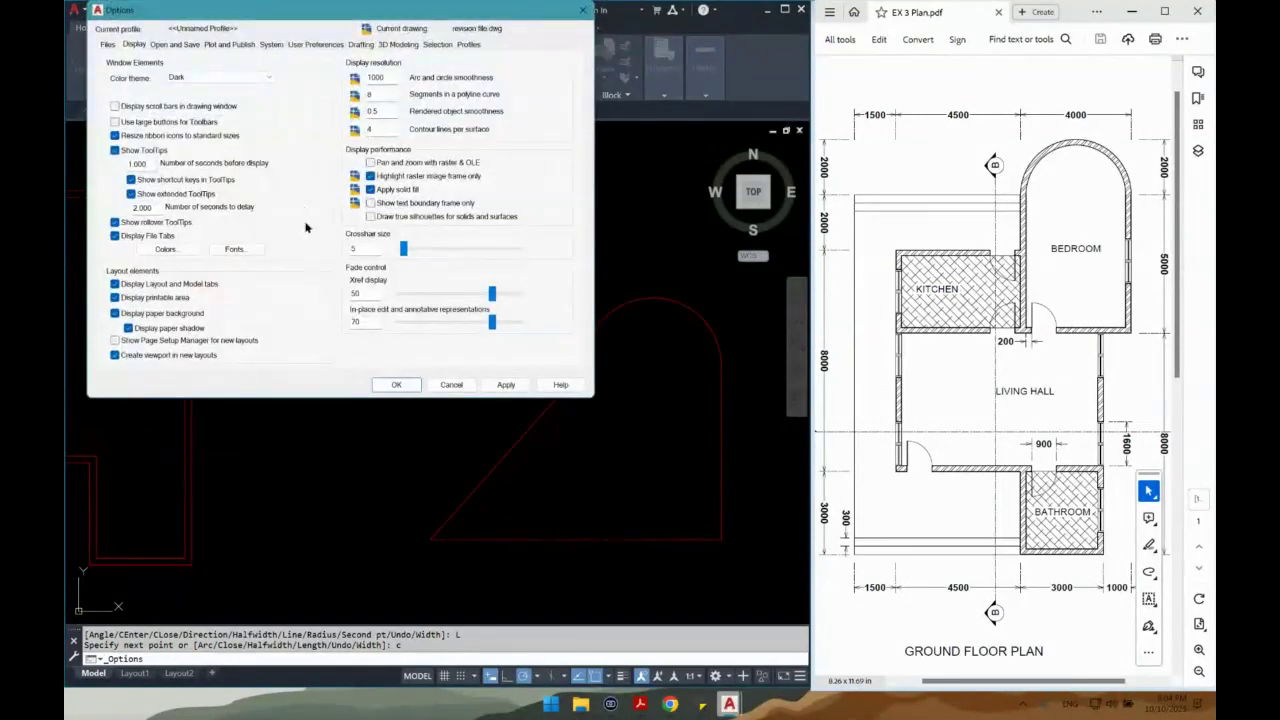
left_click(248, 79)
left_click(178, 86)
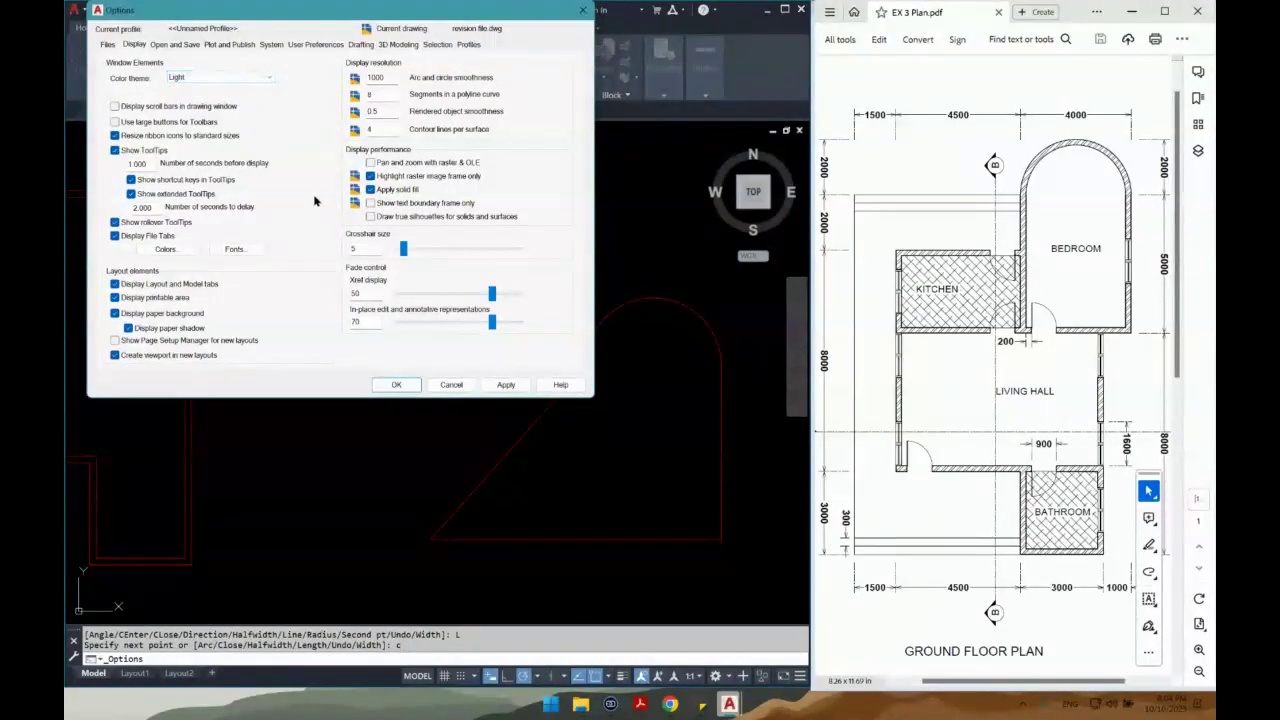
left_click(506, 385)
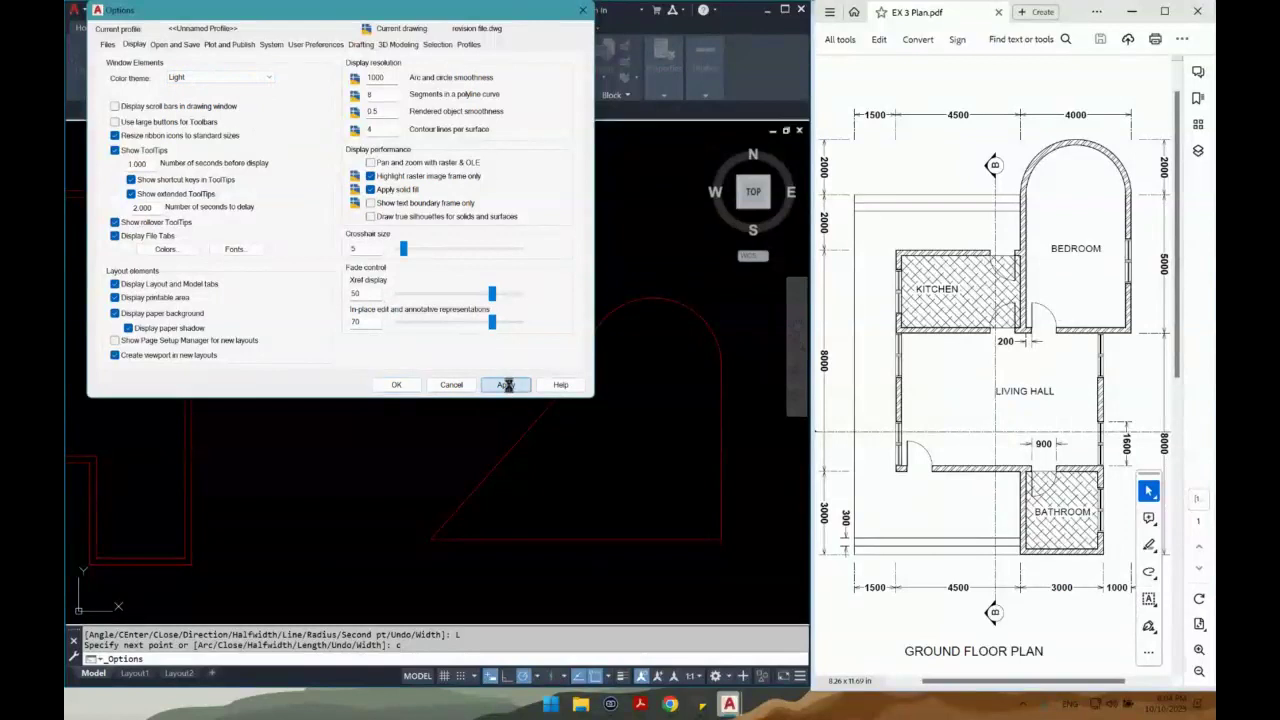
Set the 2D model space uniform background colour to White and accept the options.
left_click(172, 45)
left_click(226, 45)
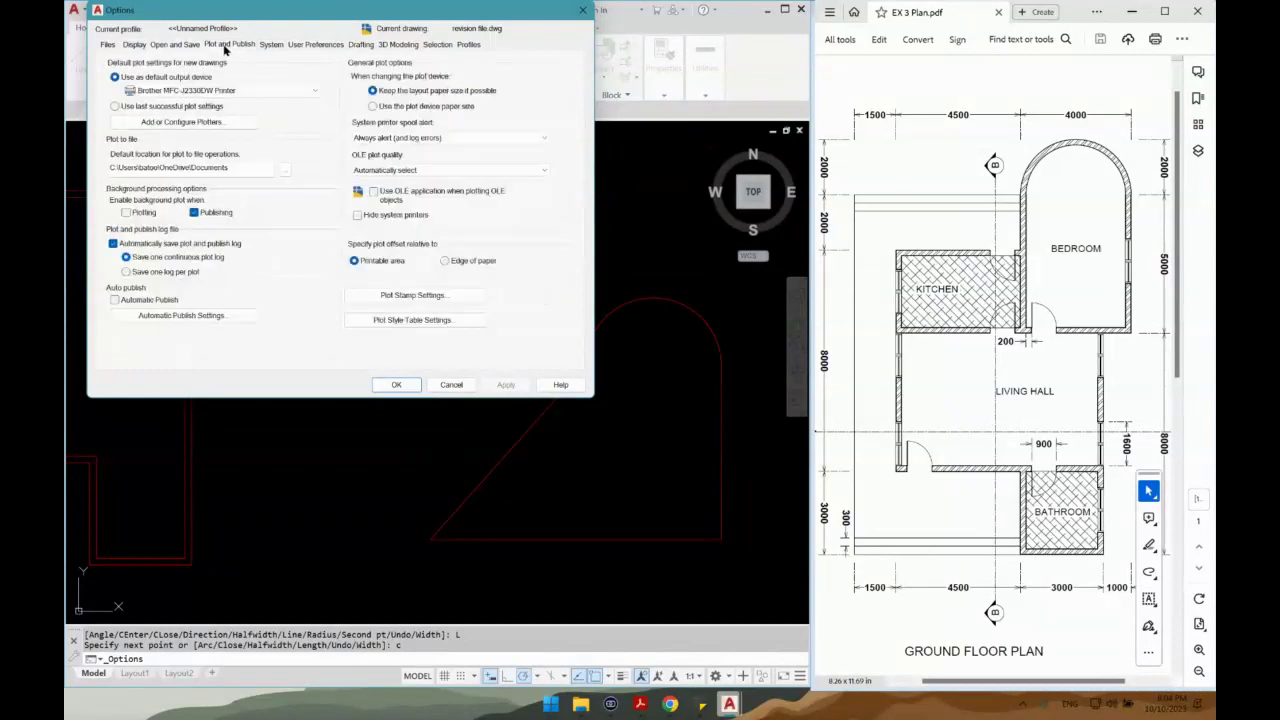
left_click(133, 45)
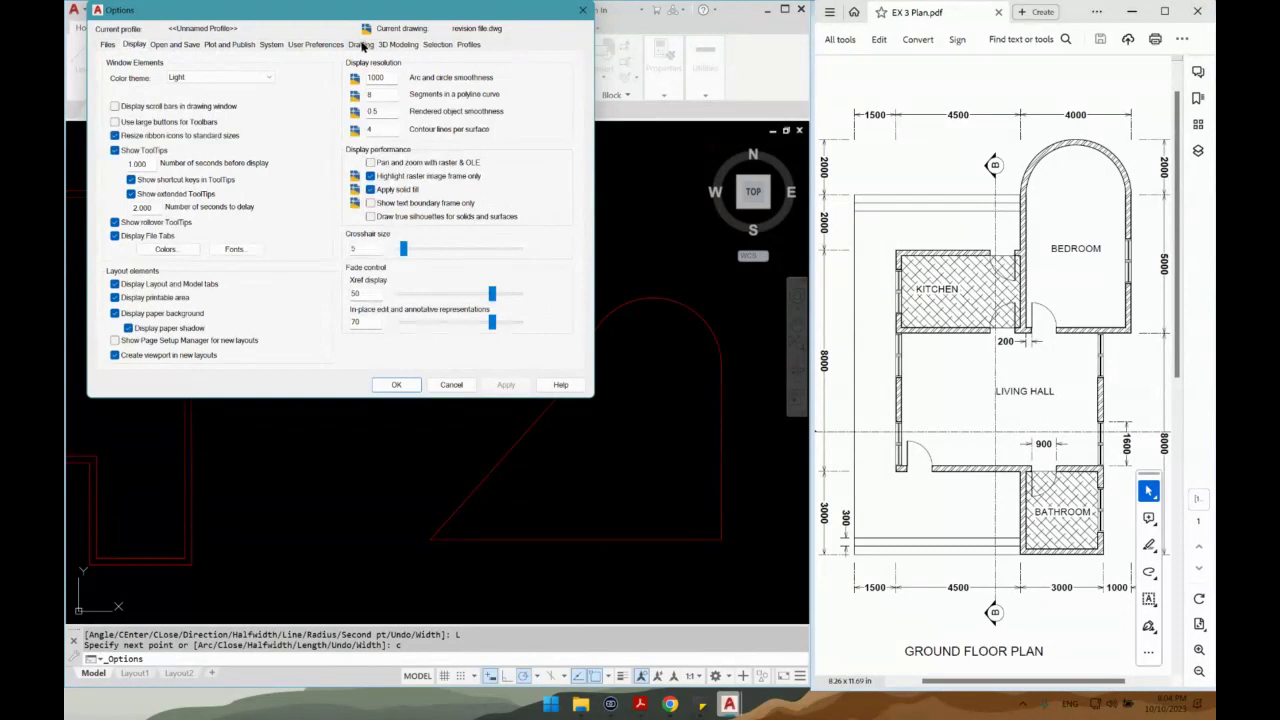
left_click(165, 249)
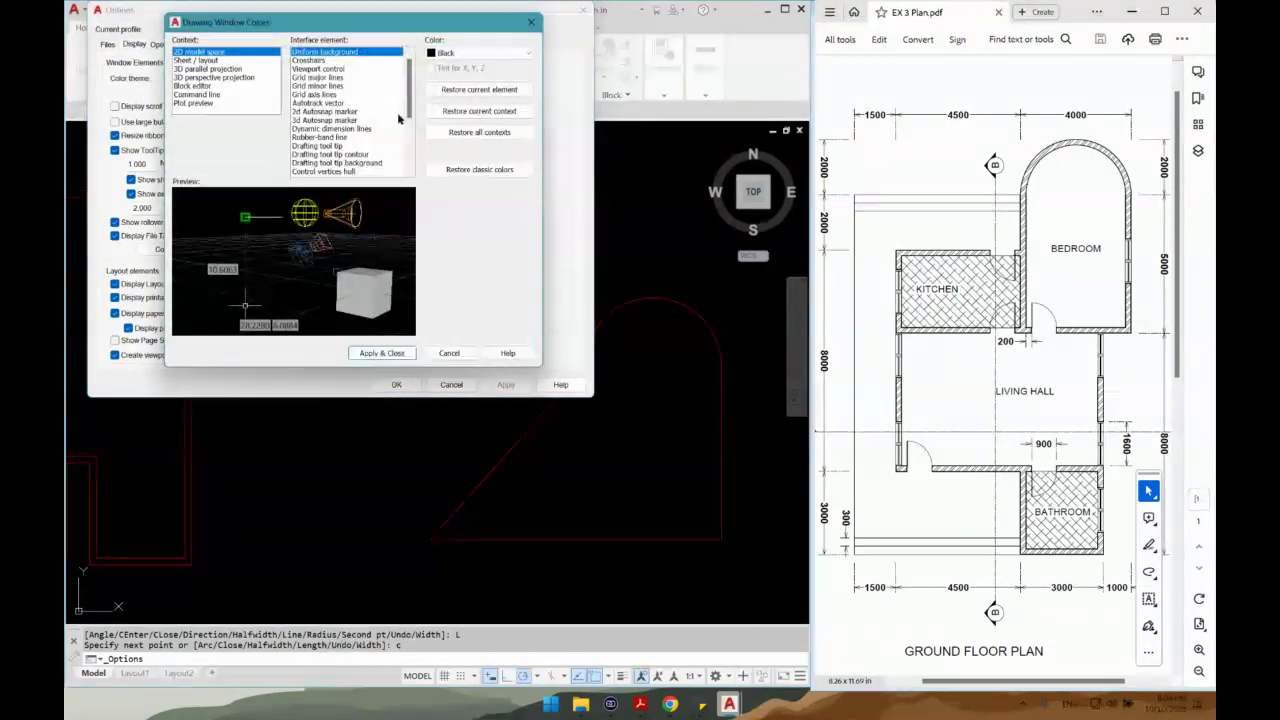
left_click(452, 56)
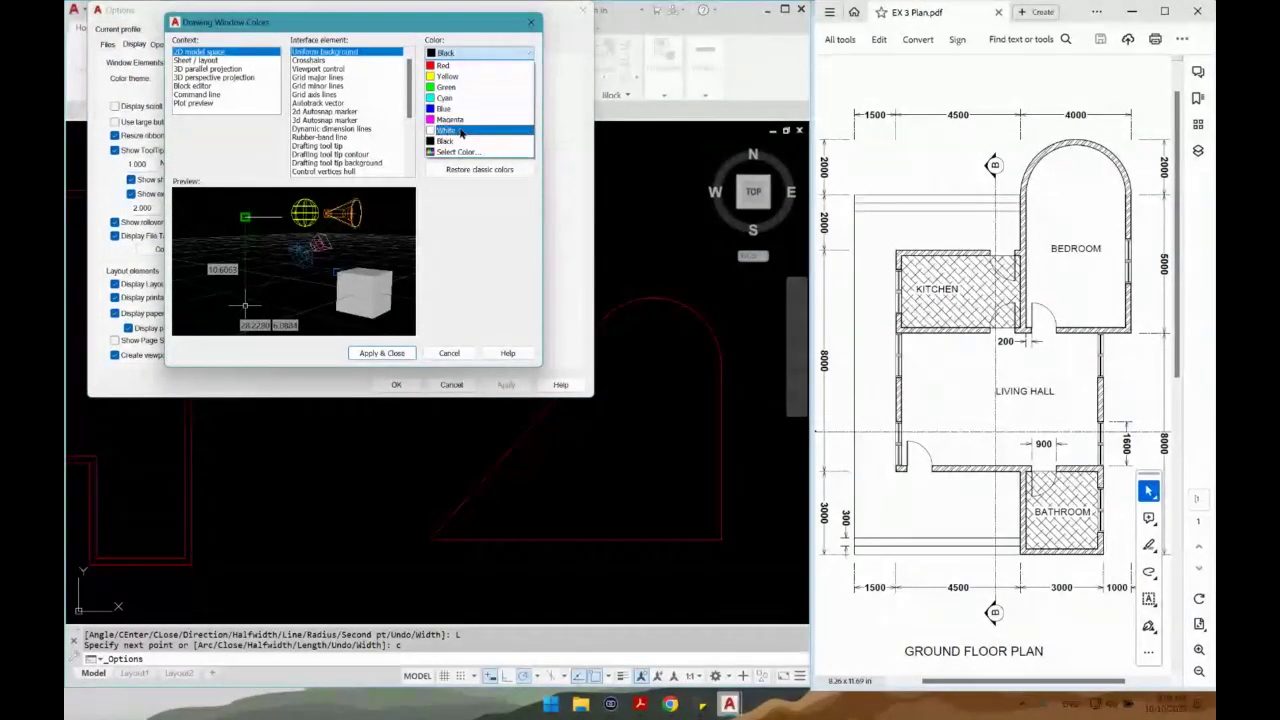
left_click(460, 131)
left_click(382, 353)
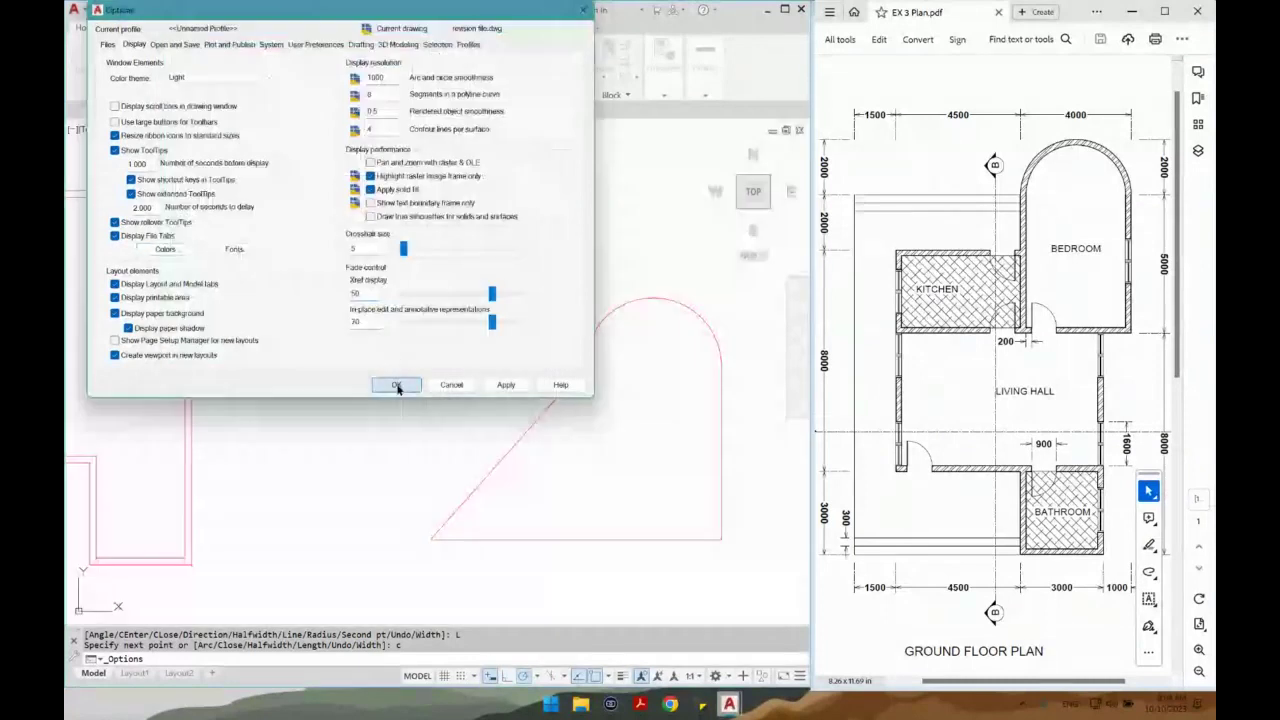
left_click(396, 384)
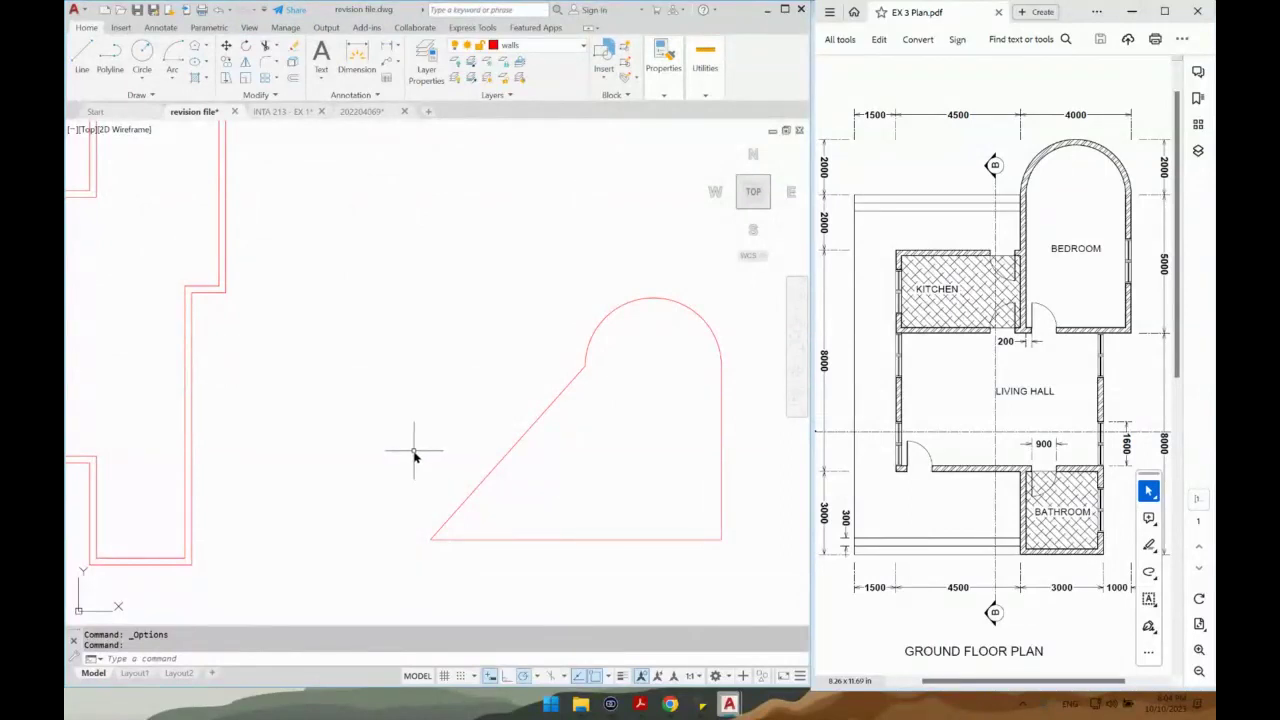
Delete the practice outline with the semicircular top beside the wall plan.
middle_click_drag(414, 451, 373, 433)
left_click(514, 437)
left_click(404, 391)
key("Delete")
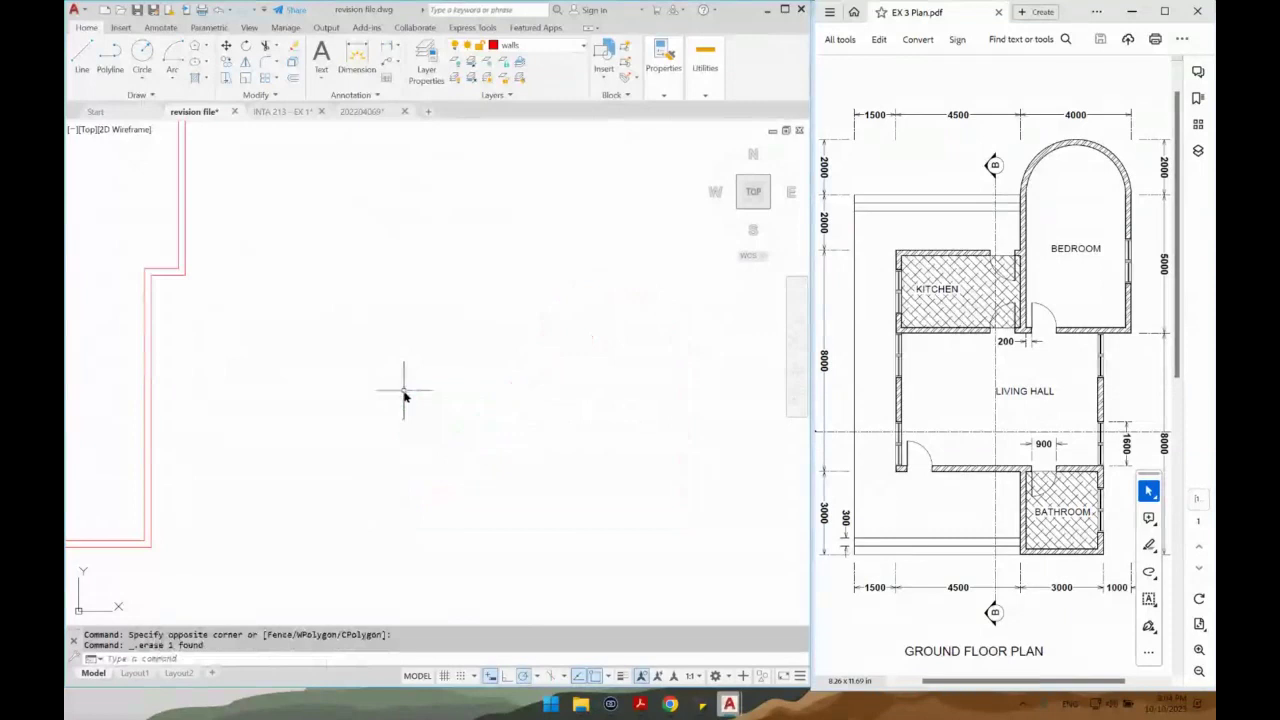
Draw a new practice polyline beside the walls with straight segments to the right, upward, and a short one back to the left.
type("l")
key("BackSpace")
type("pl")
key("Return")
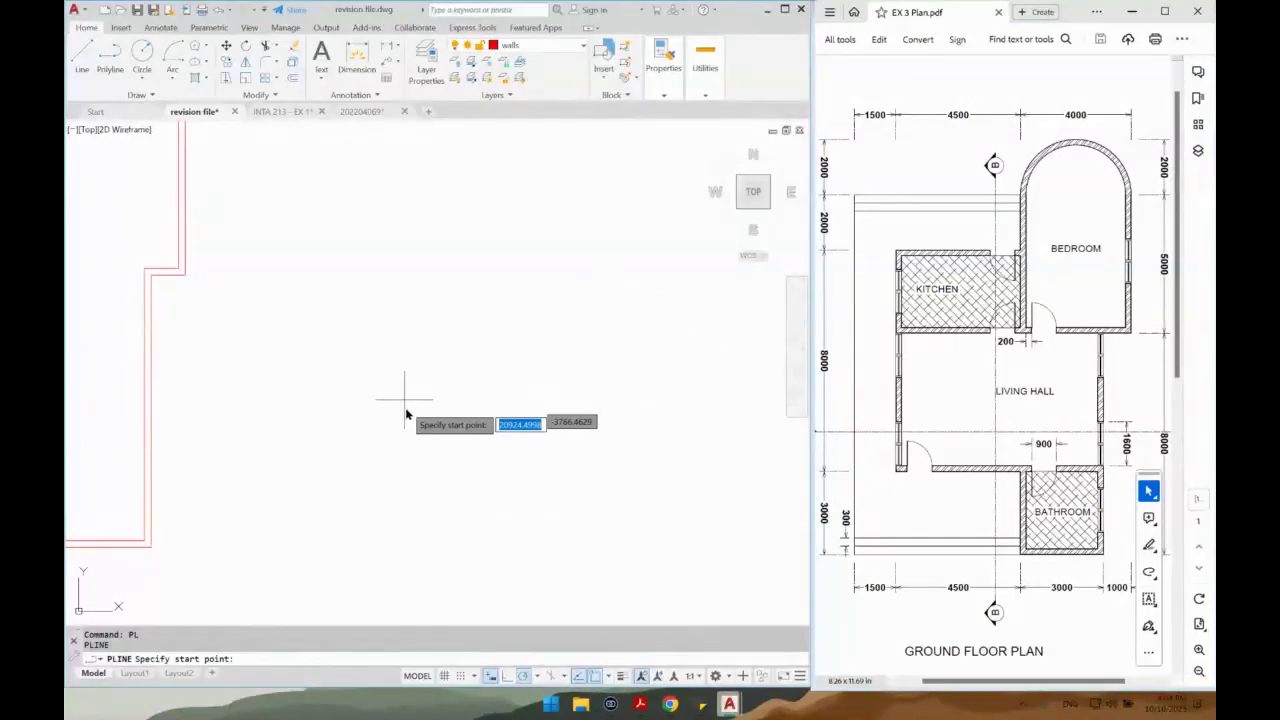
left_click(396, 465)
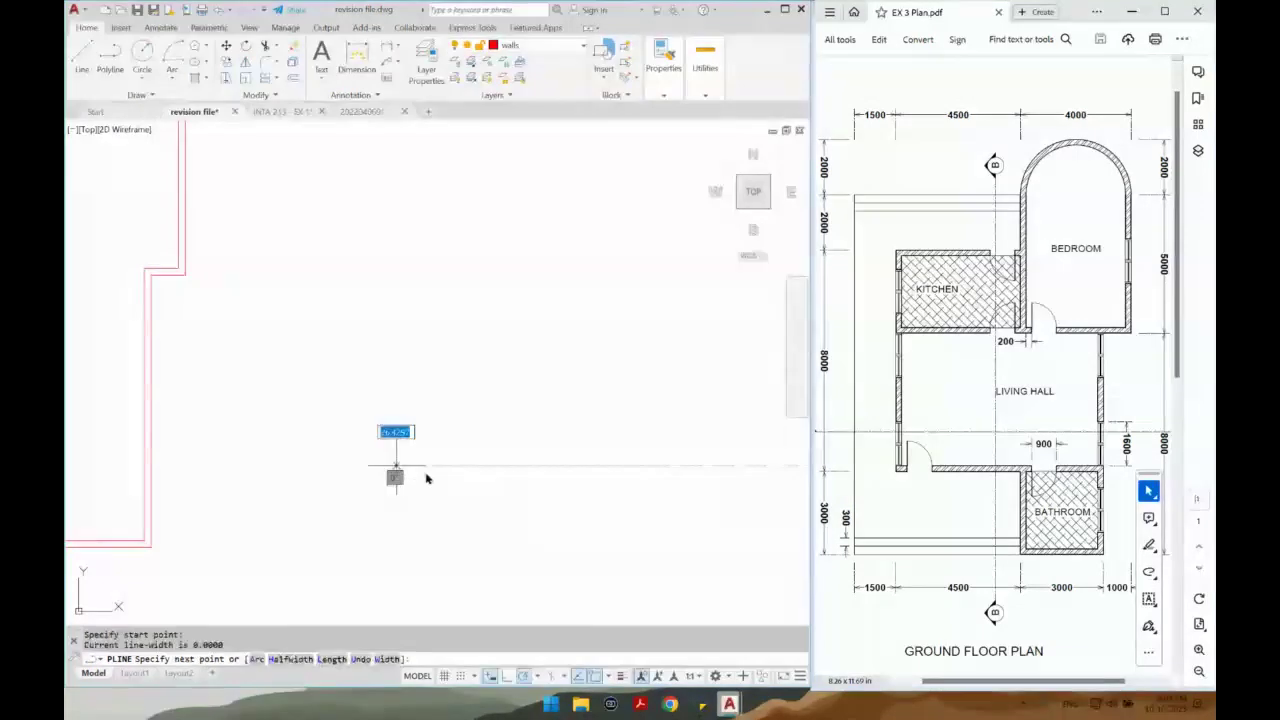
left_click(627, 465)
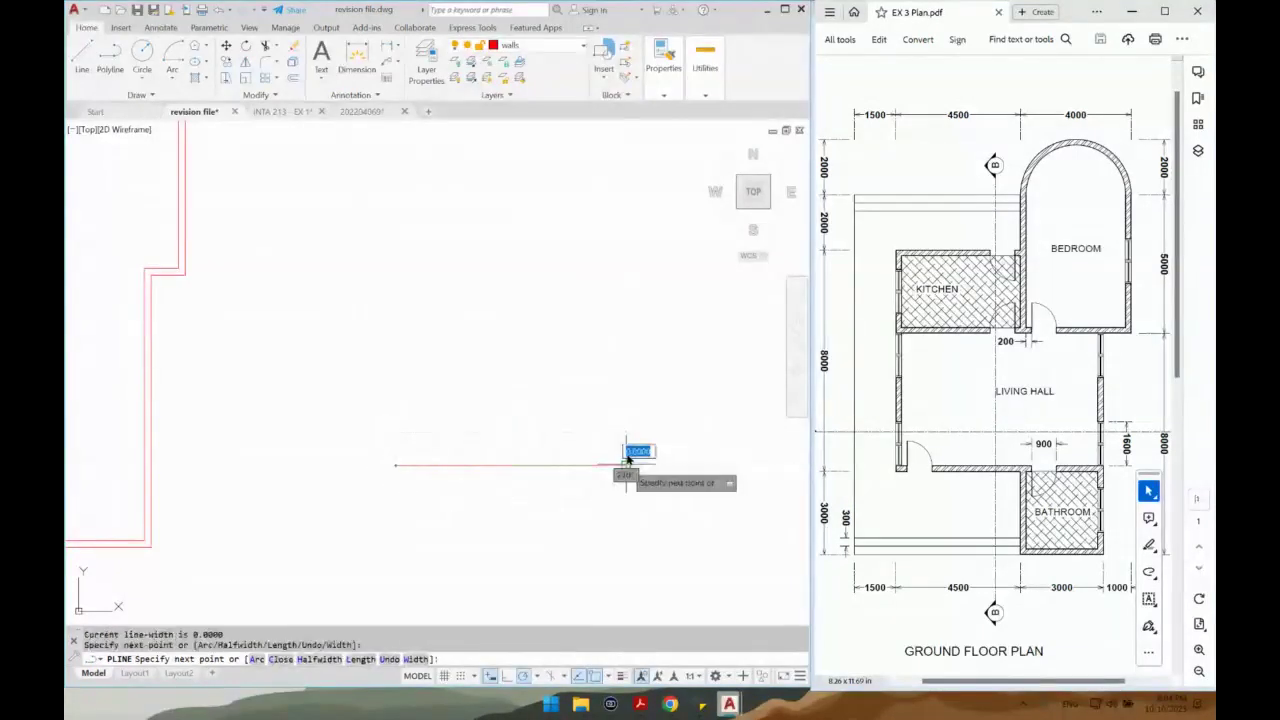
left_click(627, 306)
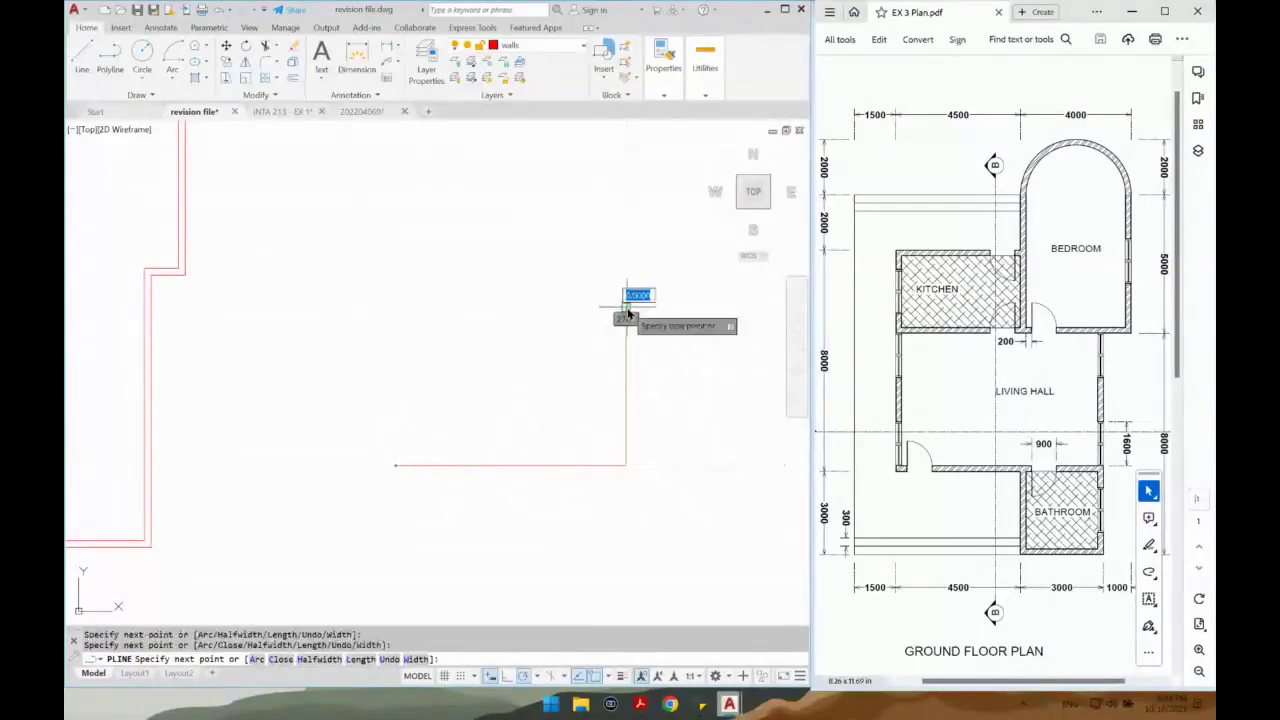
left_click(545, 307)
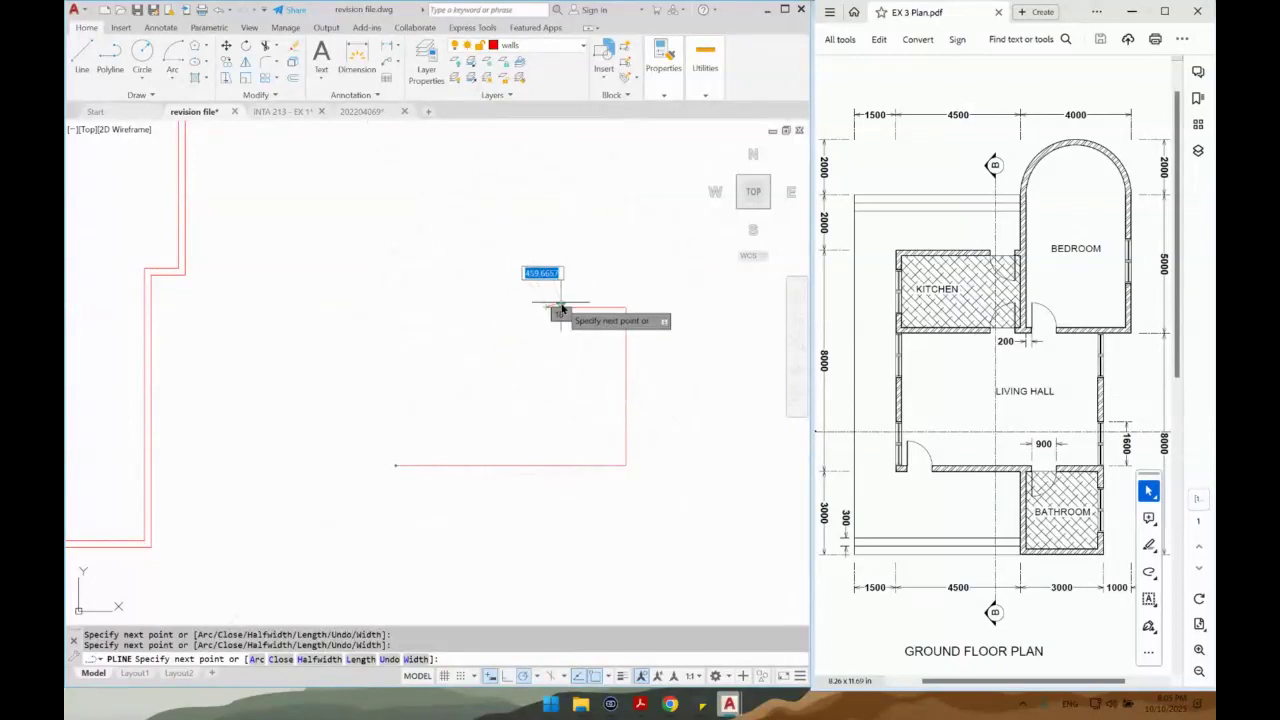
Continue the practice polyline with a quarter-circle arc whose centre lies 1000 directly below its last point.
type("a")
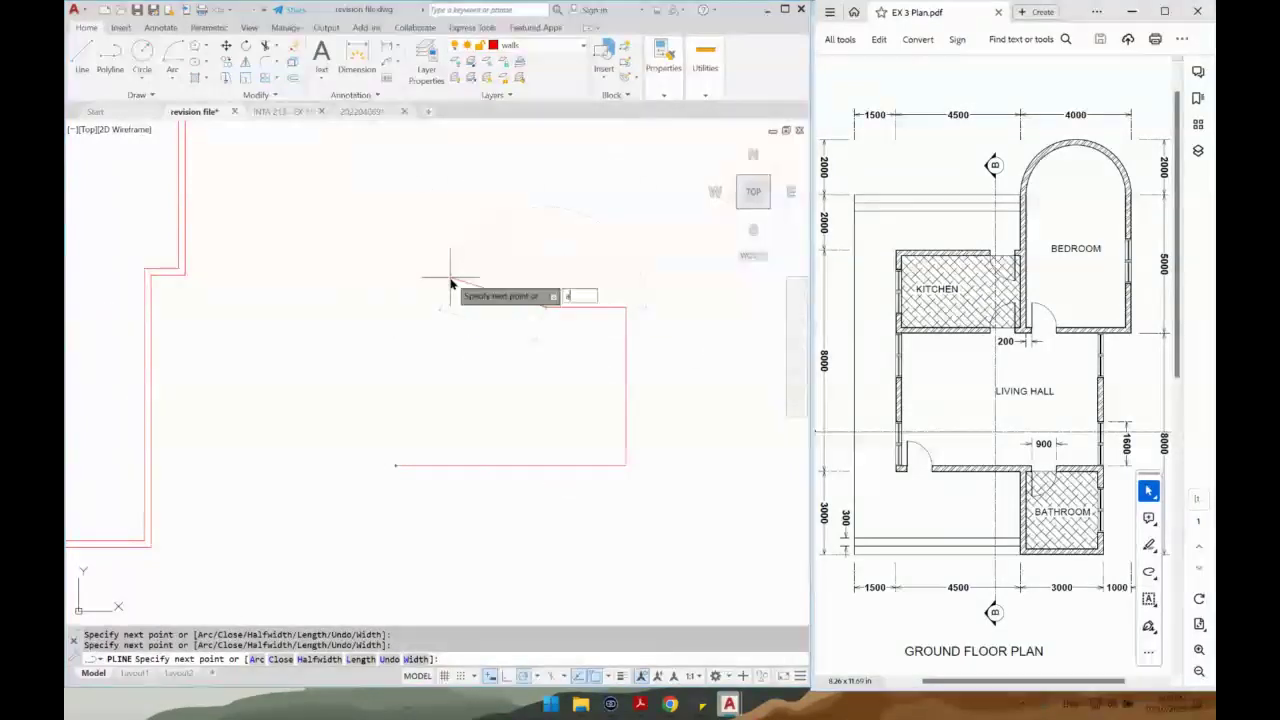
key("Return")
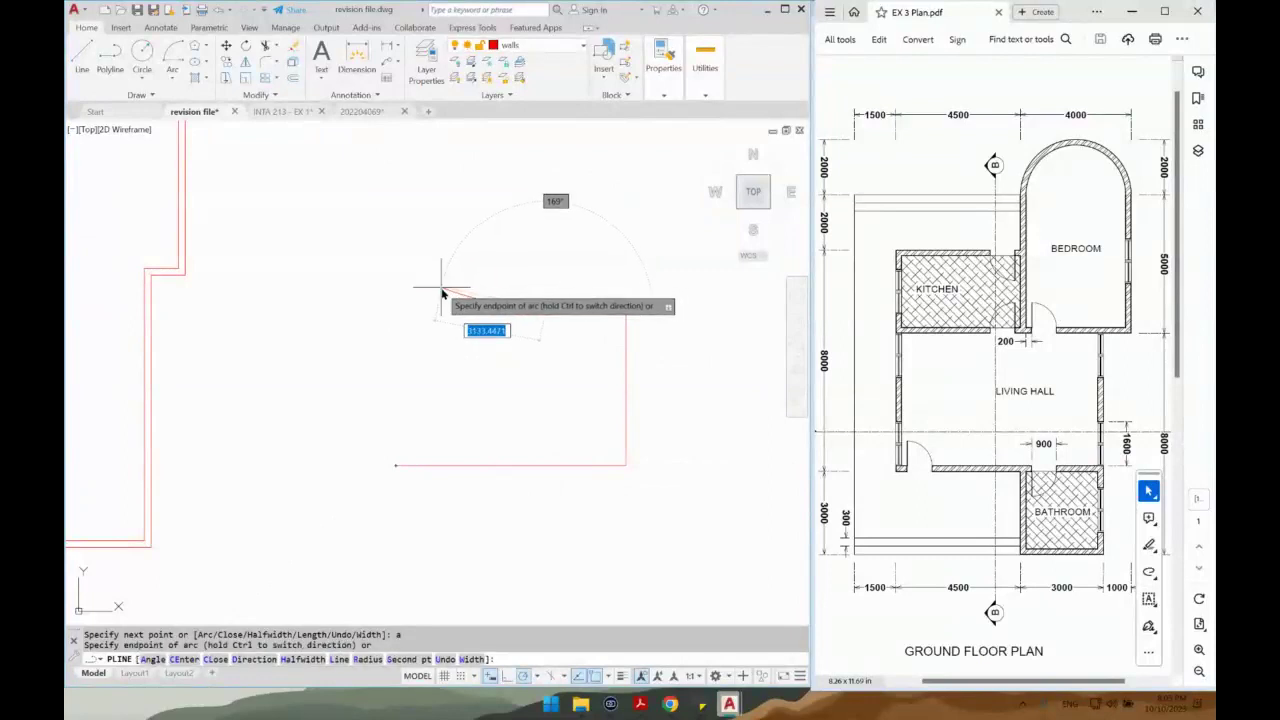
type("ce")
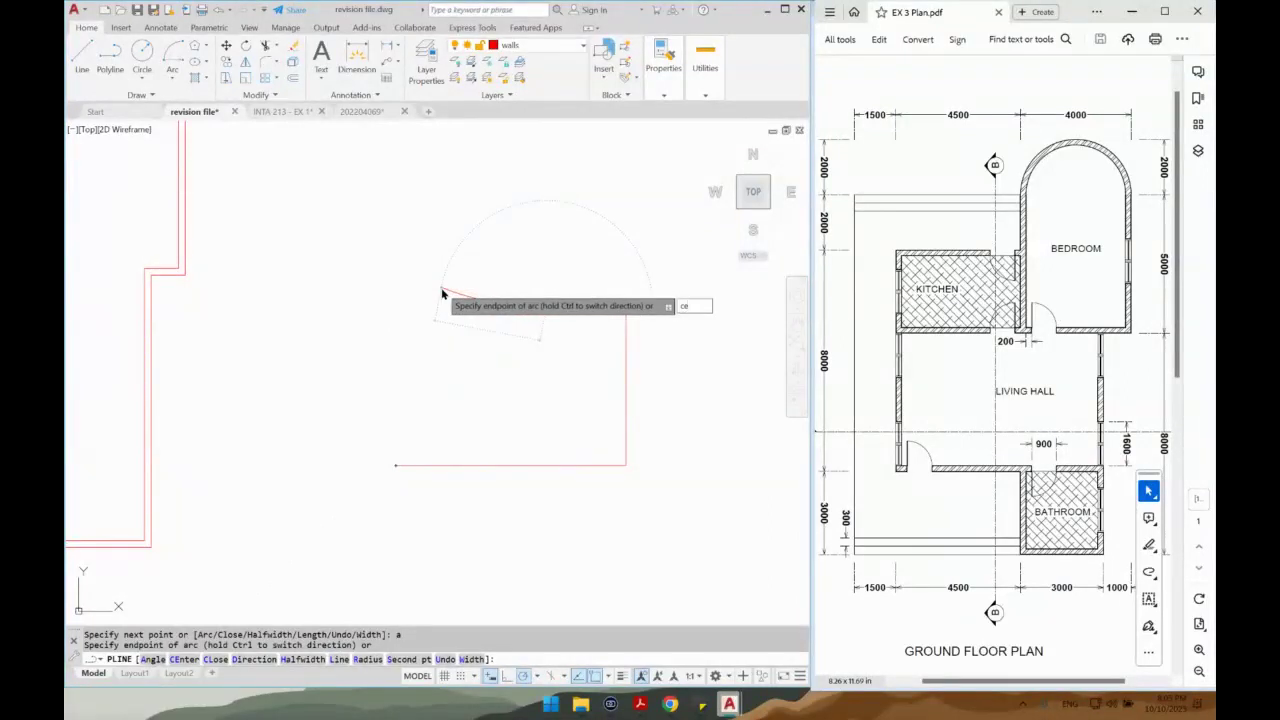
key("Return")
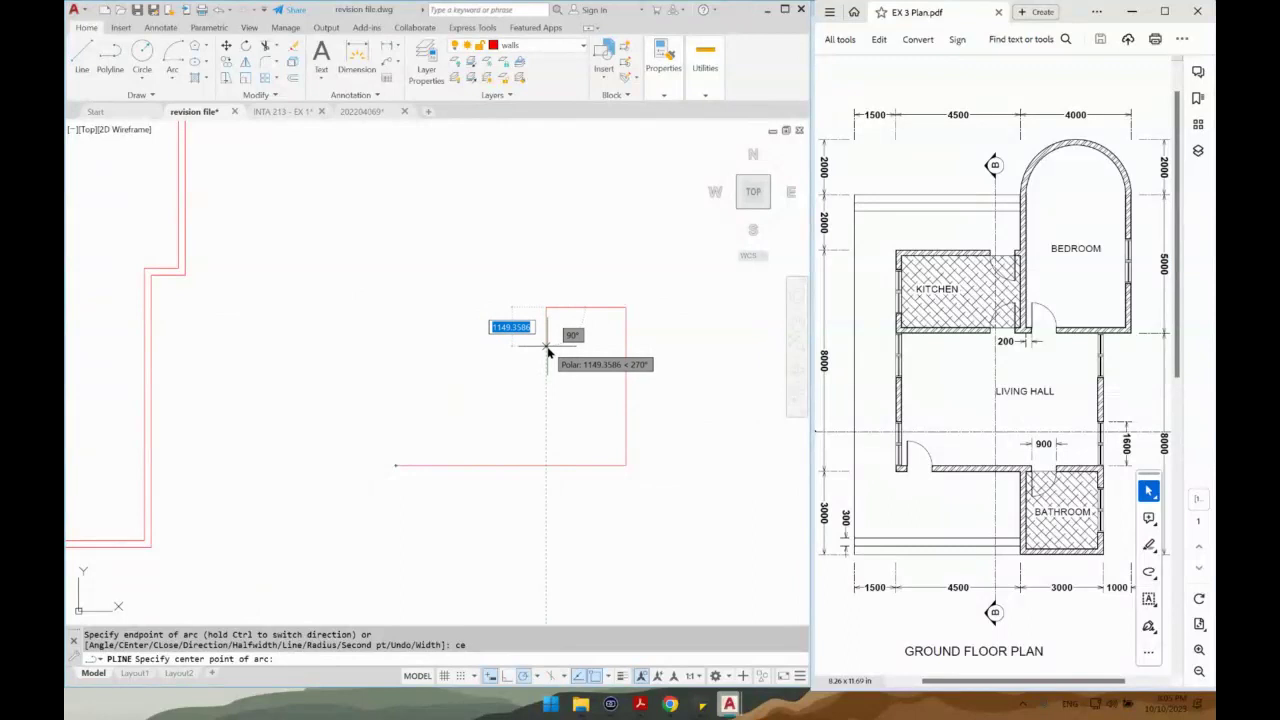
type("1000")
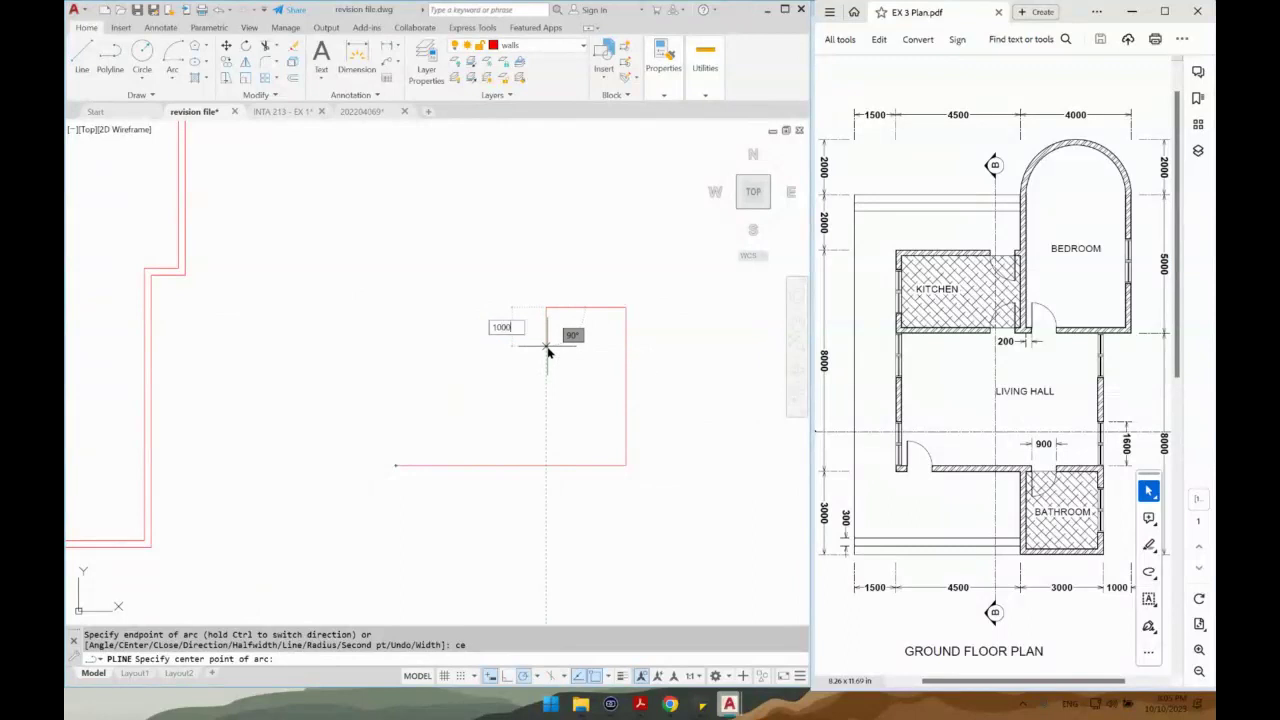
key("Return")
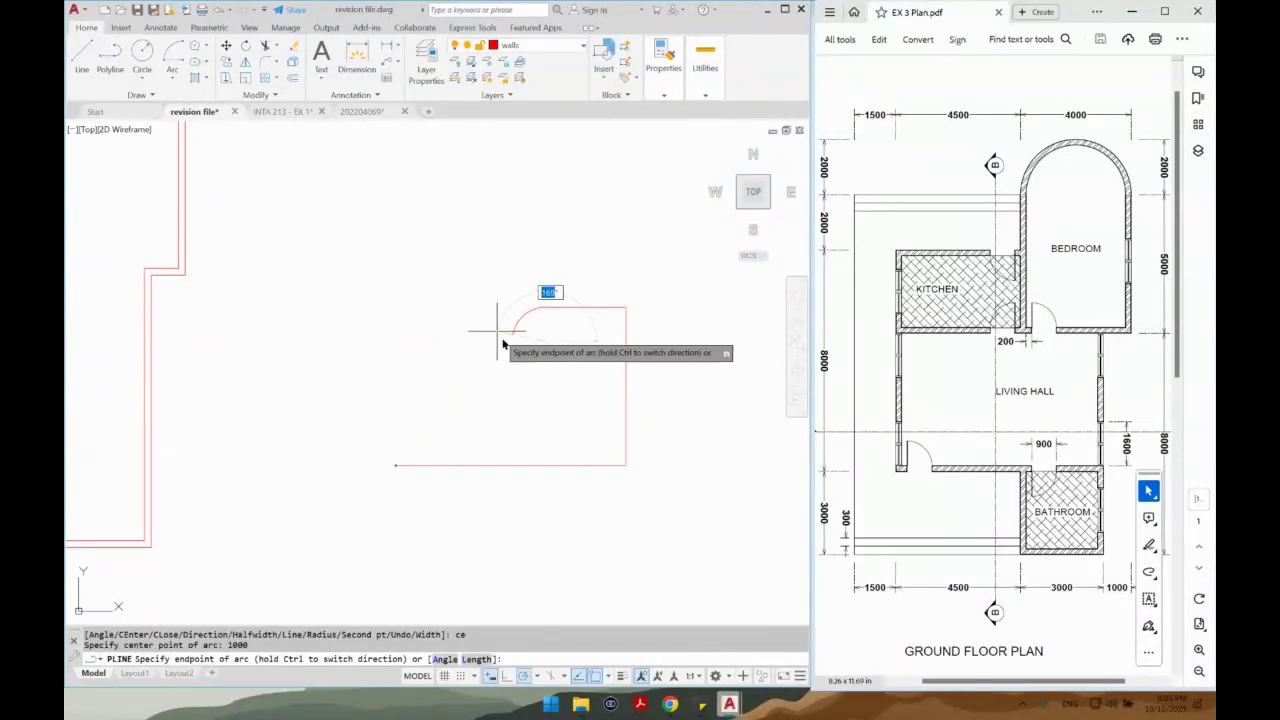
scroll(503, 345, "up", 4)
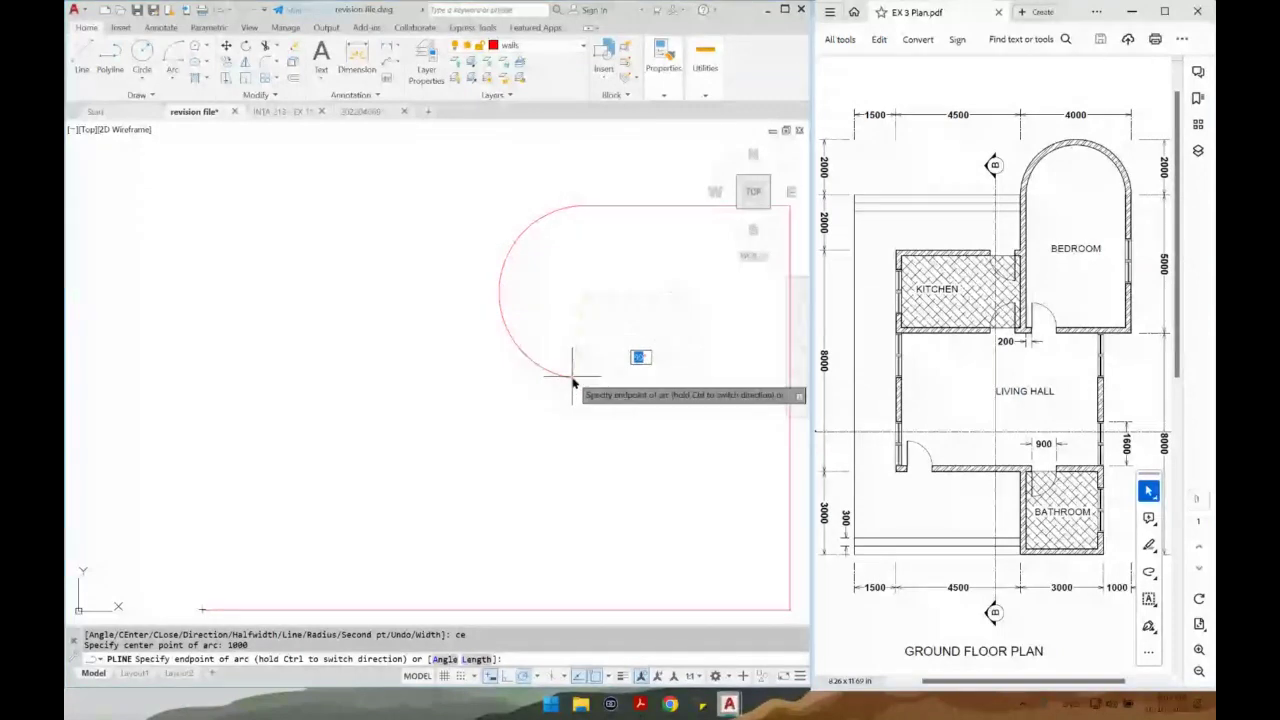
left_click(447, 297)
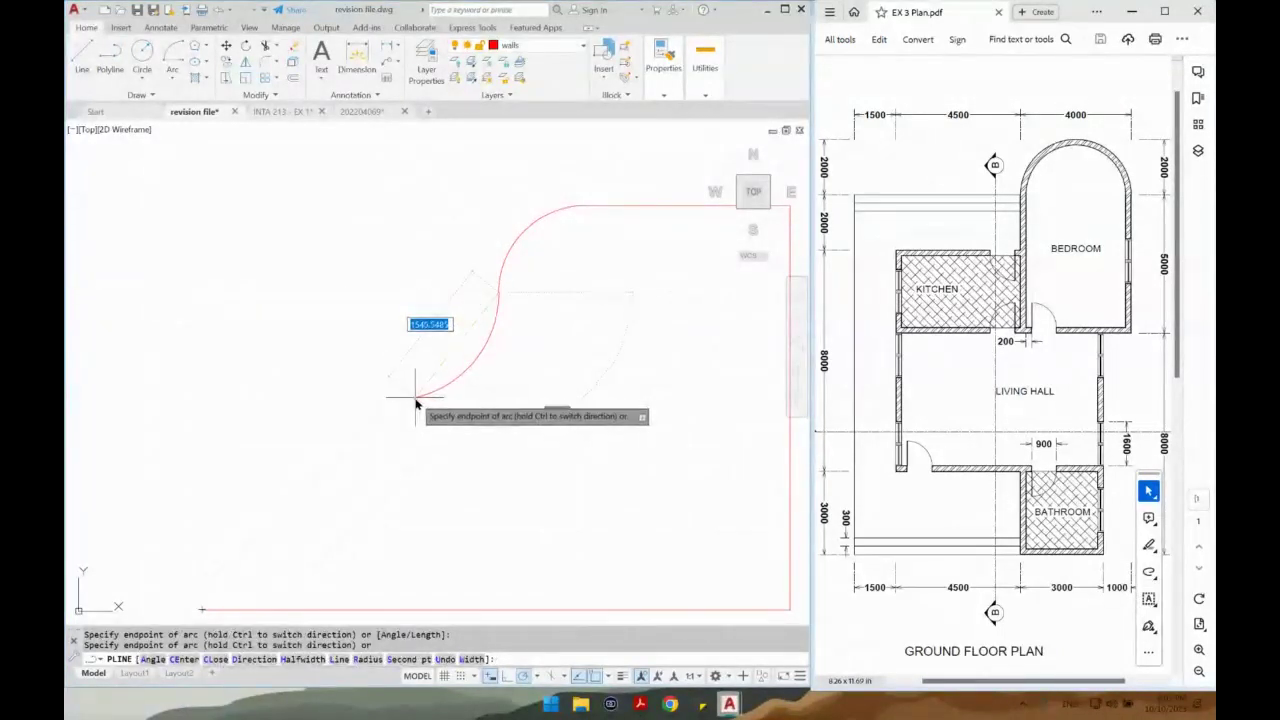
Return the polyline to straight segments, add stepped runs to the left, down and left, and close it to its start point.
type("l")
key("Return")
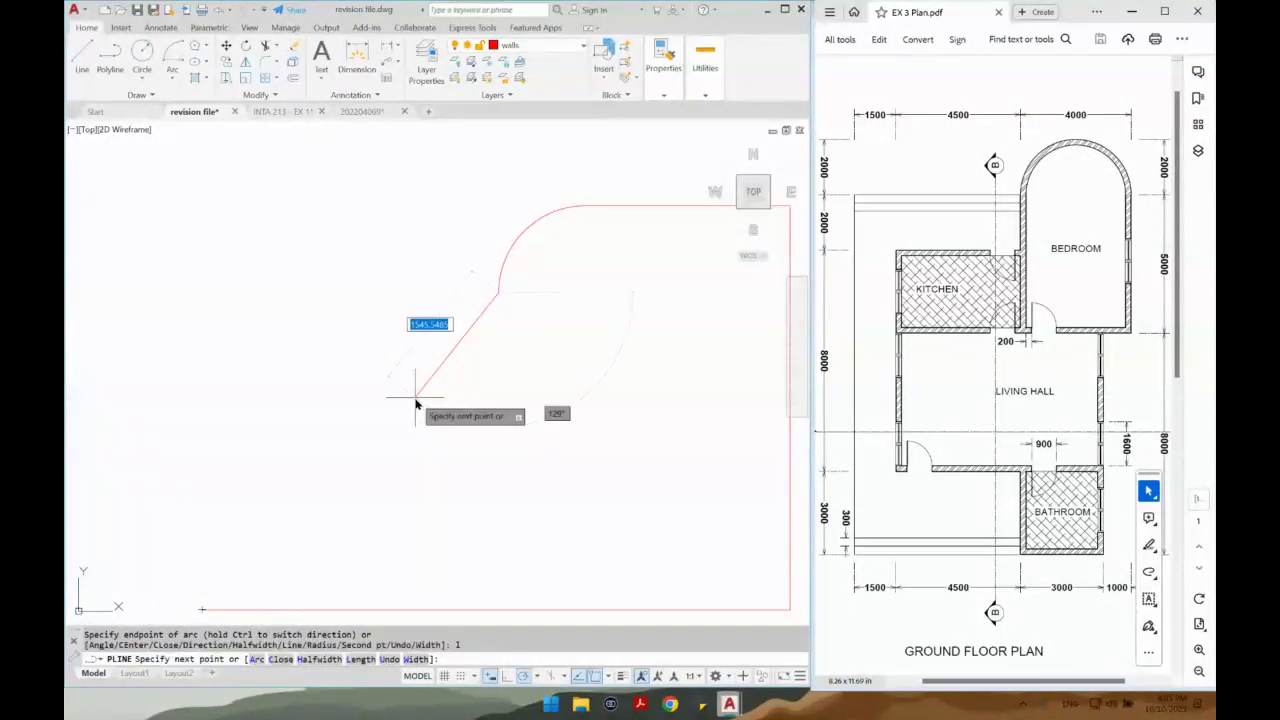
left_click(346, 293)
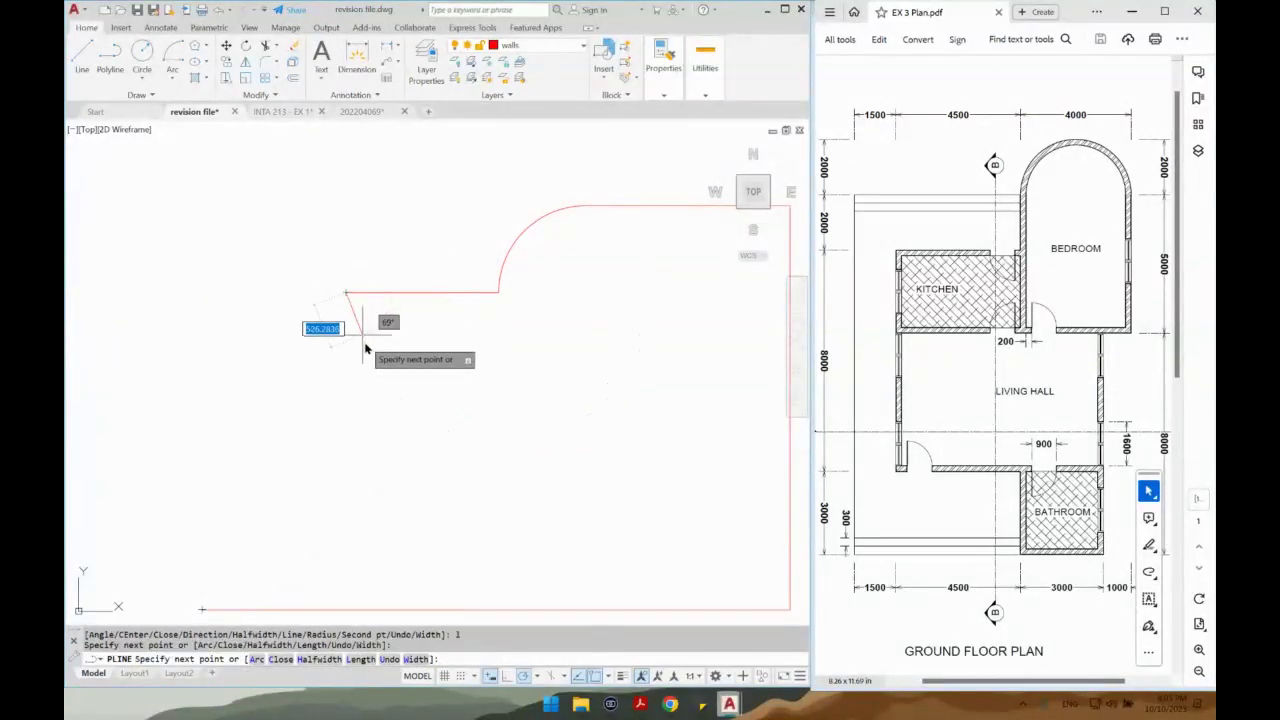
left_click(346, 399)
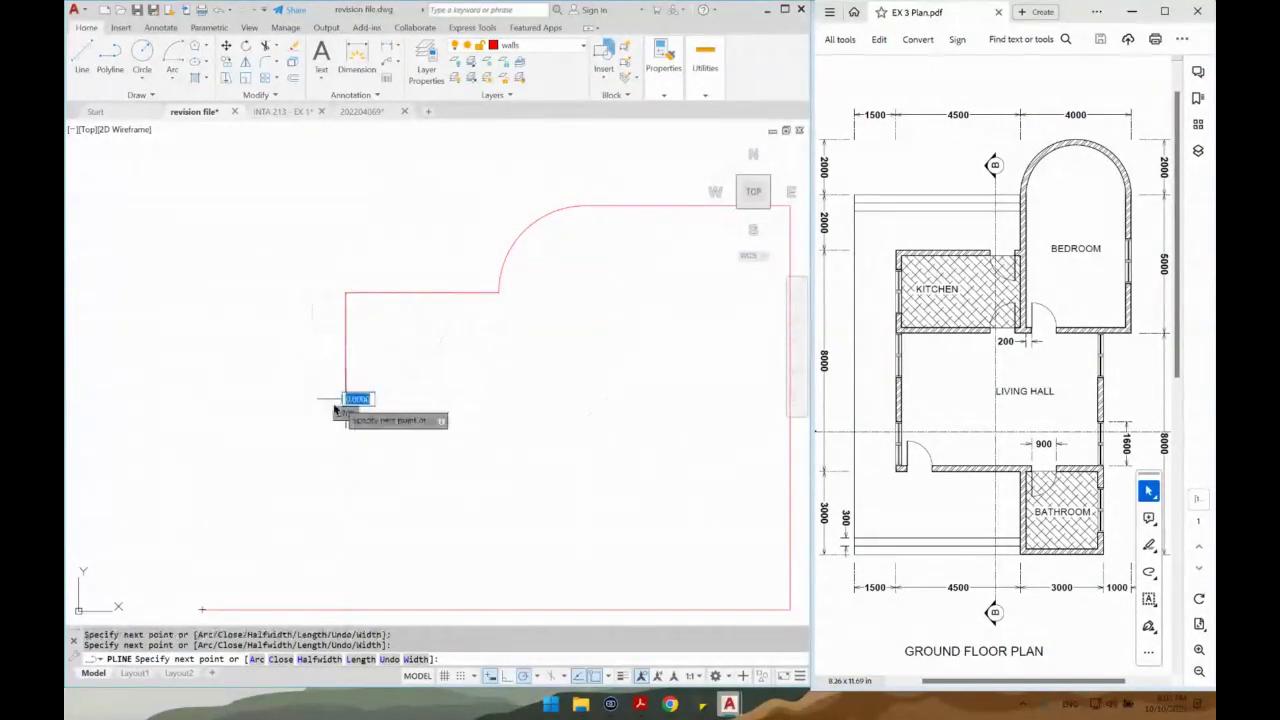
left_click(234, 399)
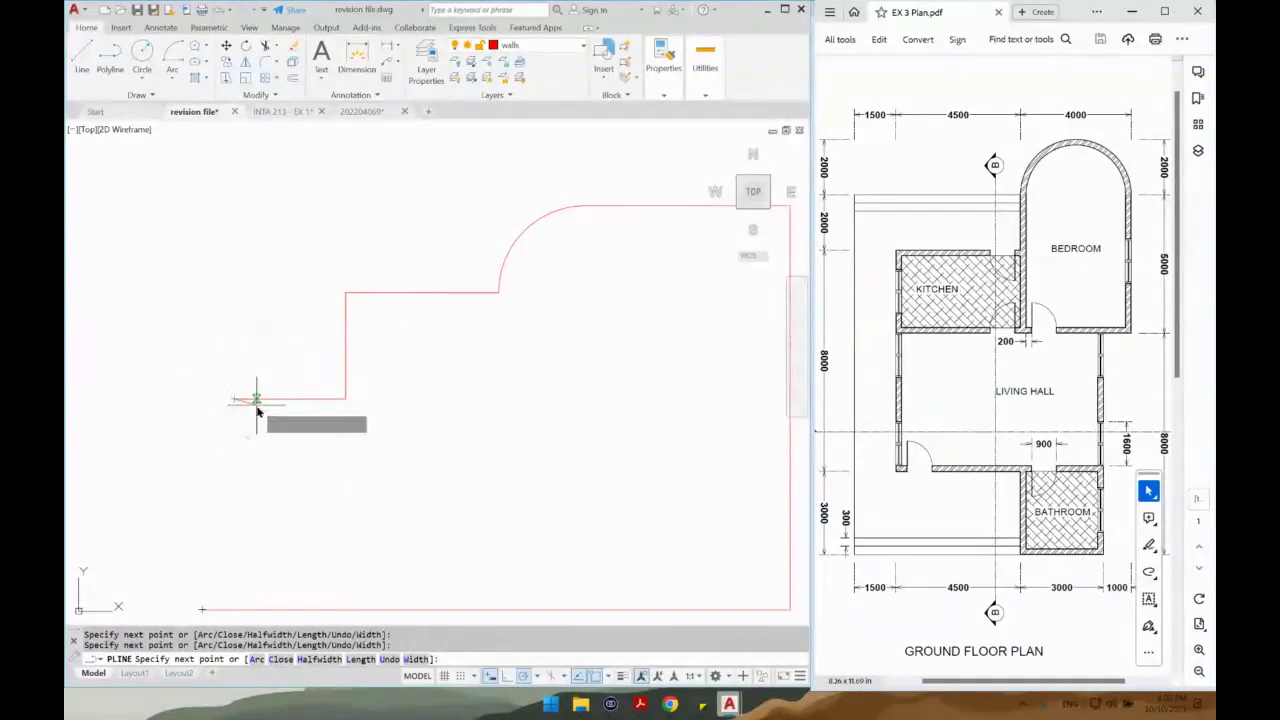
type("c")
key("Return")
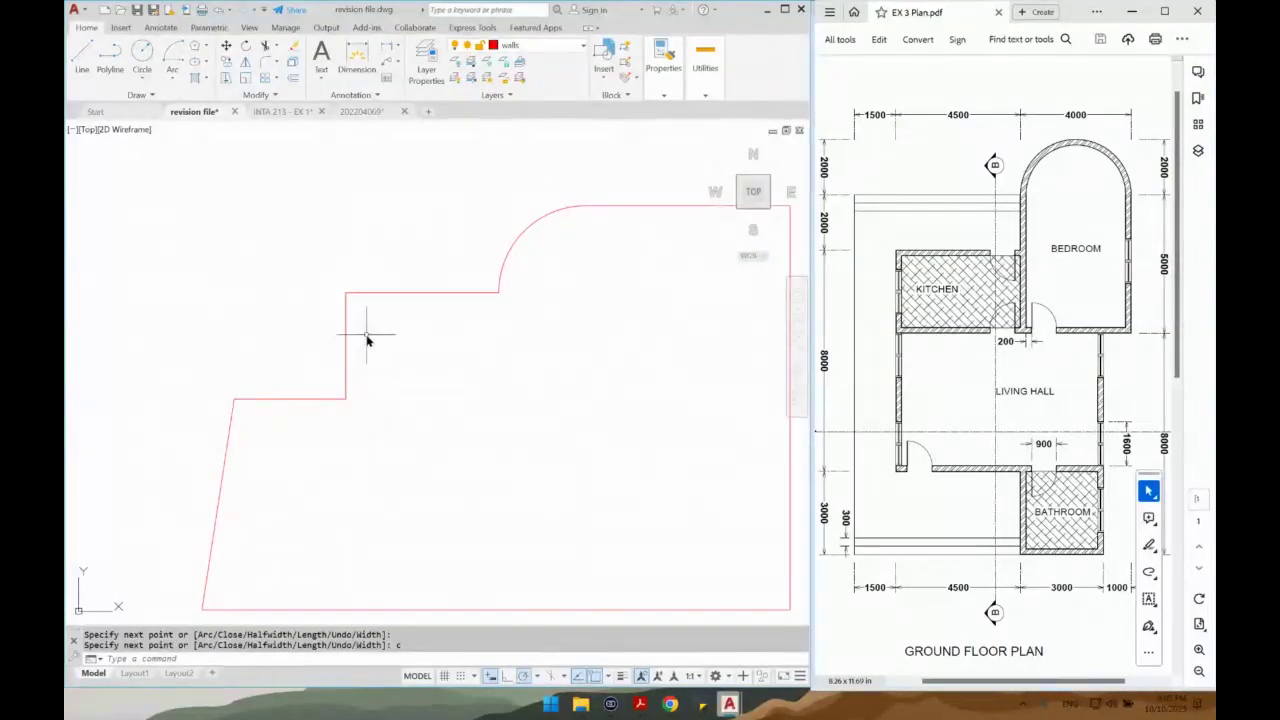
Start a new polyline above and left of the closed outline with a straight segment to the left, continuing in arc mode.
scroll(381, 279, "down", 2)
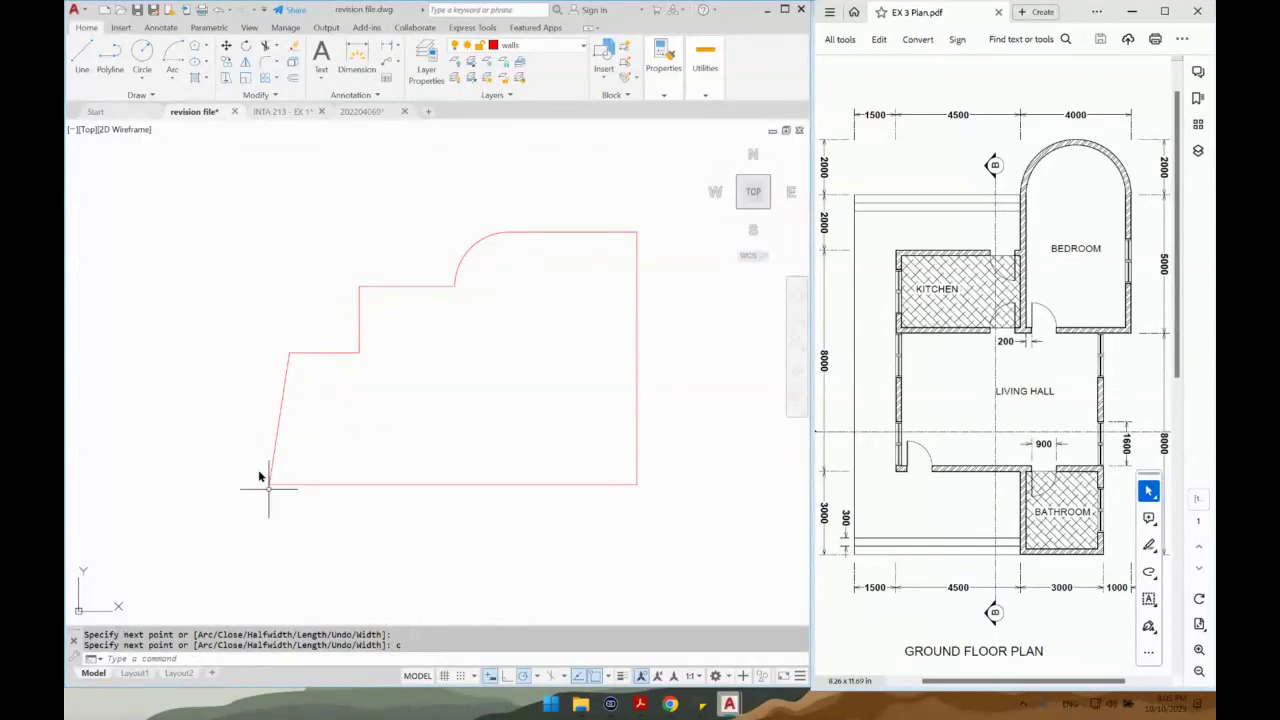
type("pl")
key("Return")
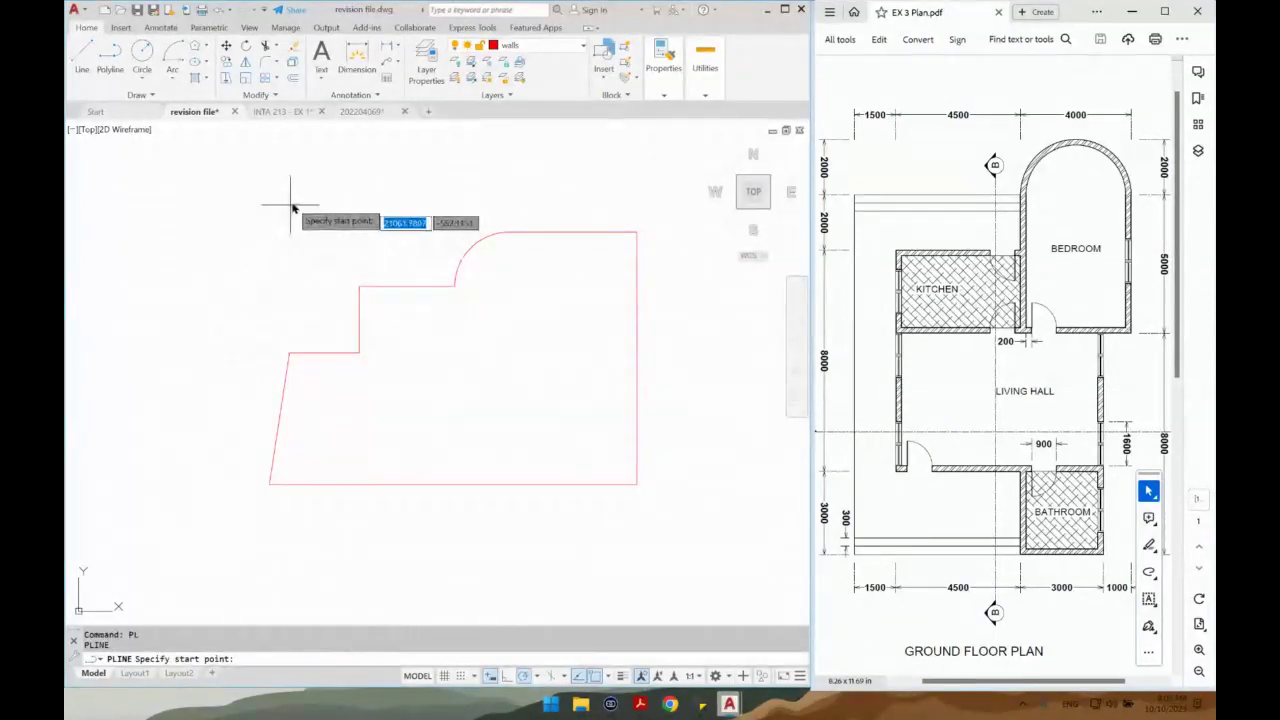
left_click(293, 198)
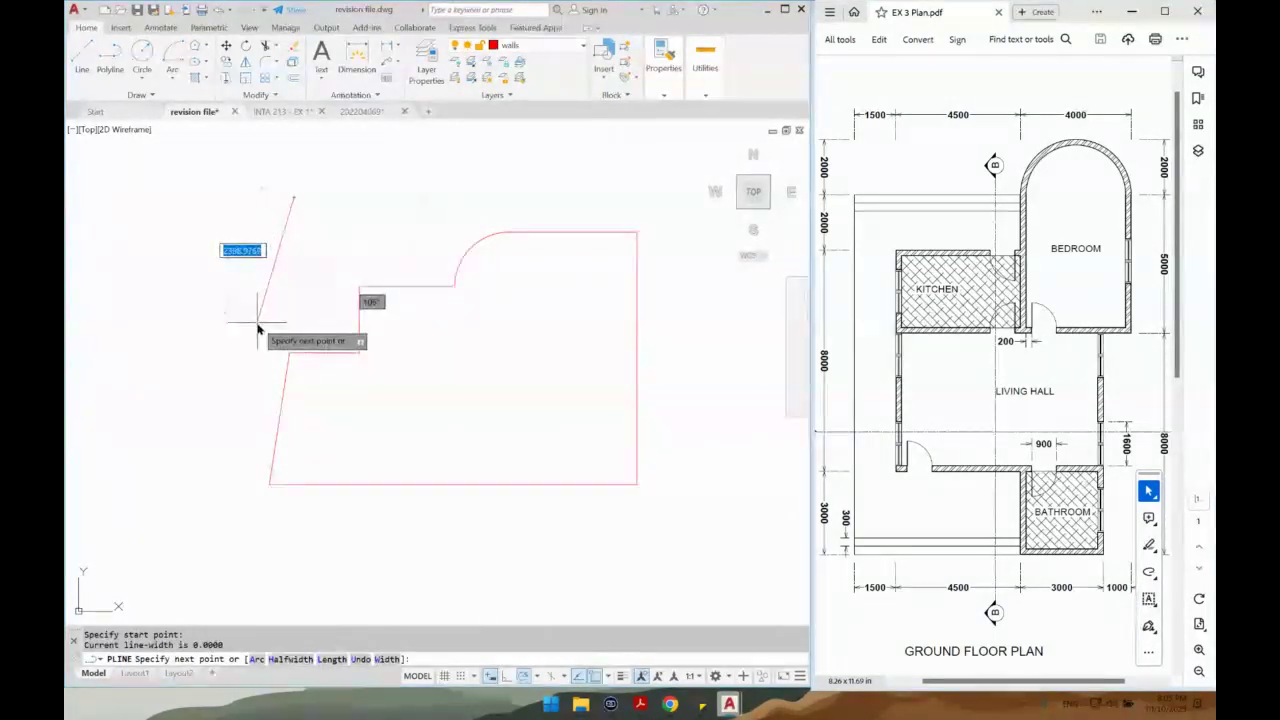
left_click(196, 199)
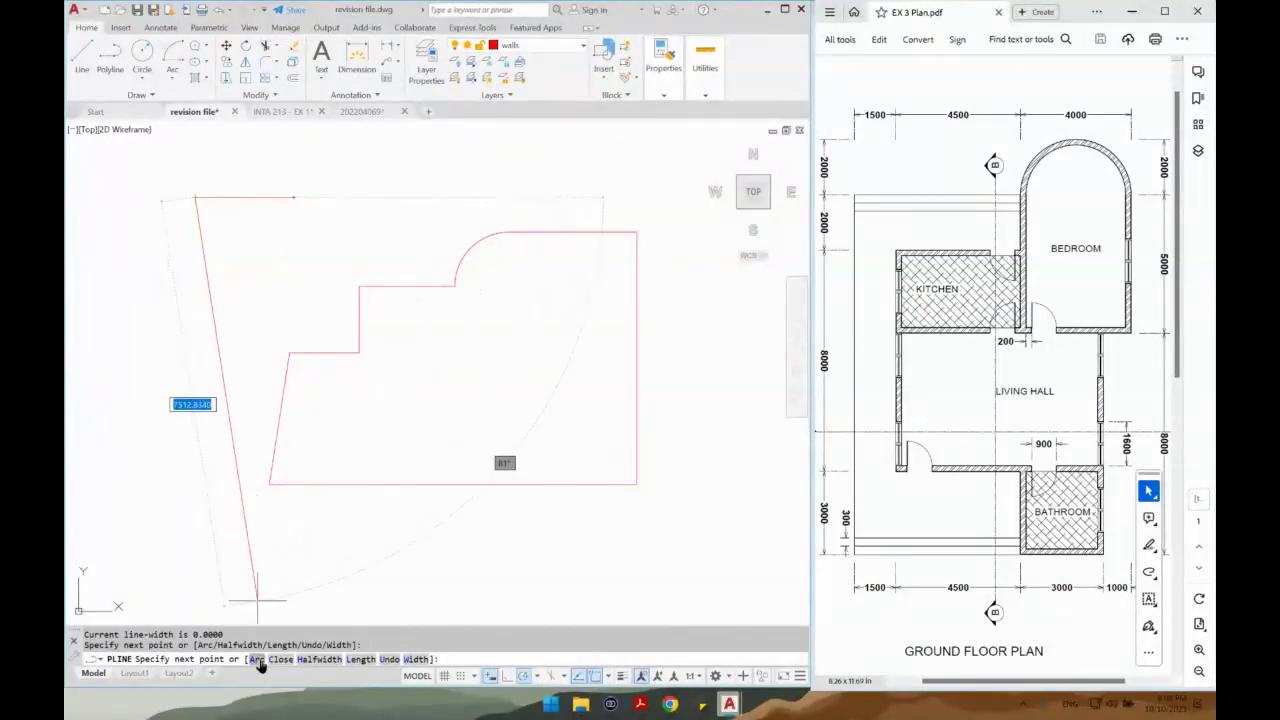
type("A")
key("Return")
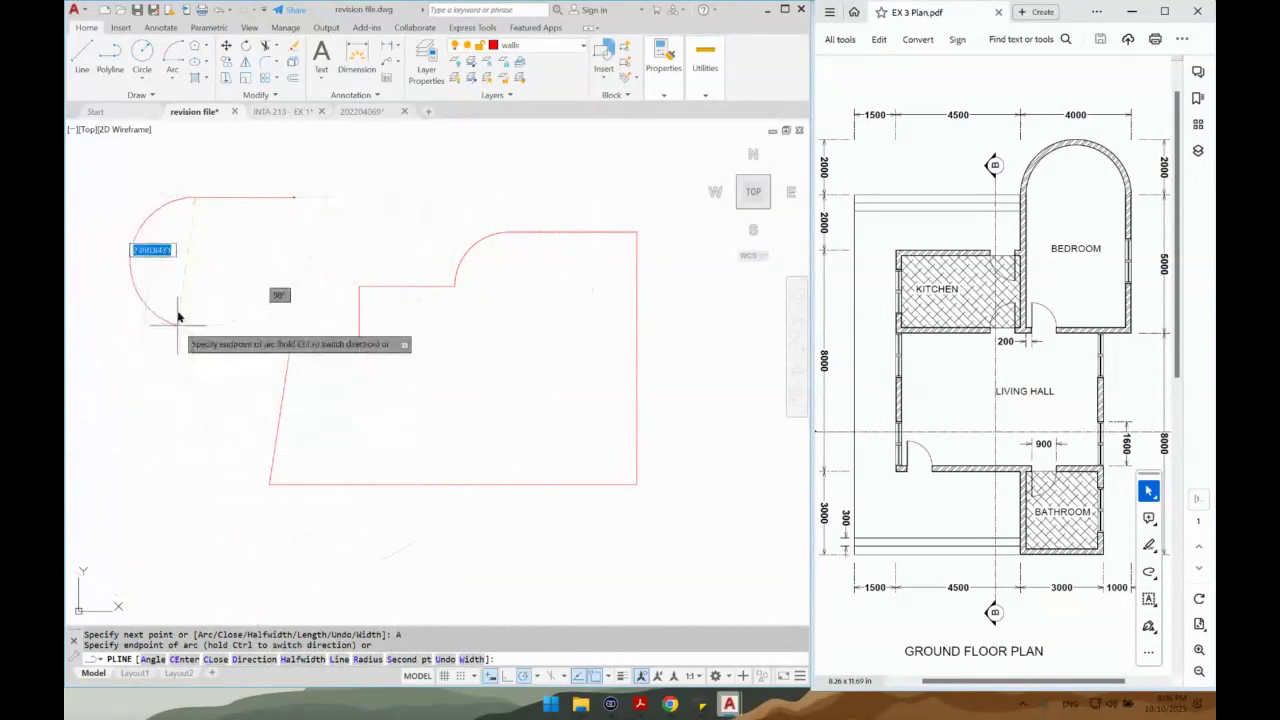
Try to continue the new polyline with an arc of radius 5000 ending below its last point.
mouse_move(180, 472)
middle_mouse_down()
mouse_move(234, 449)
mouse_move(315, 463)
middle_mouse_up()
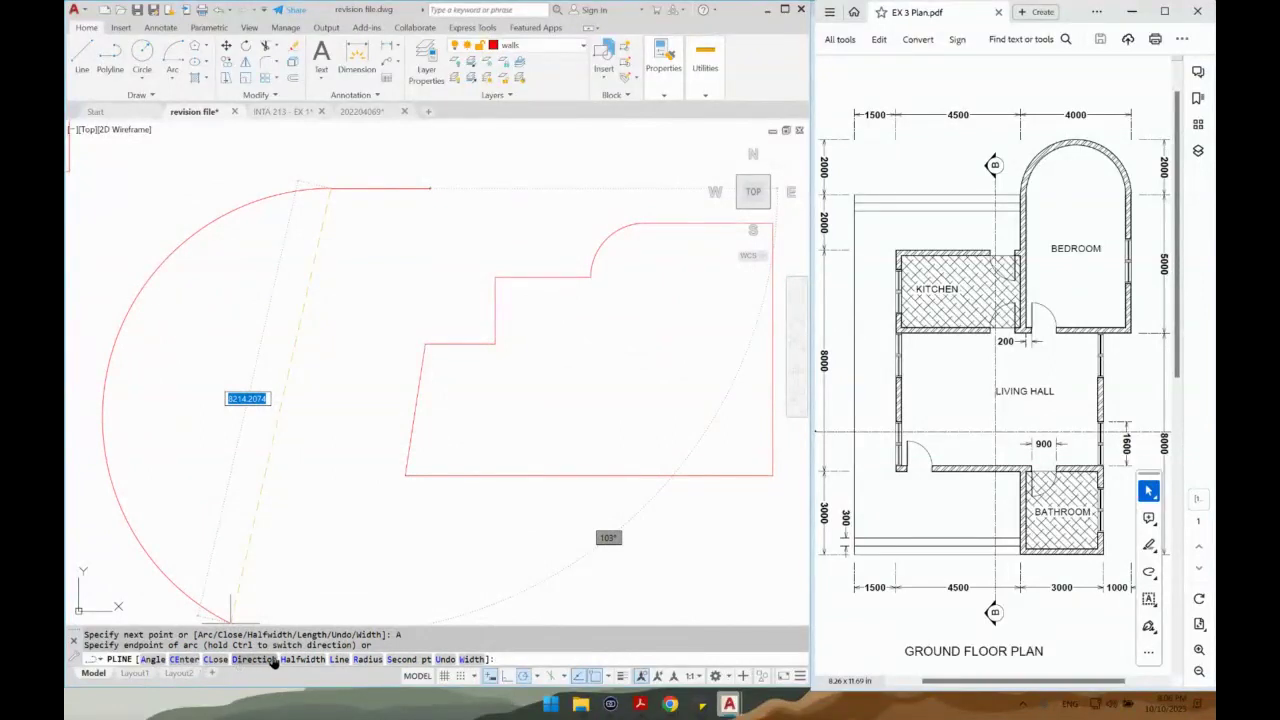
left_click(368, 659)
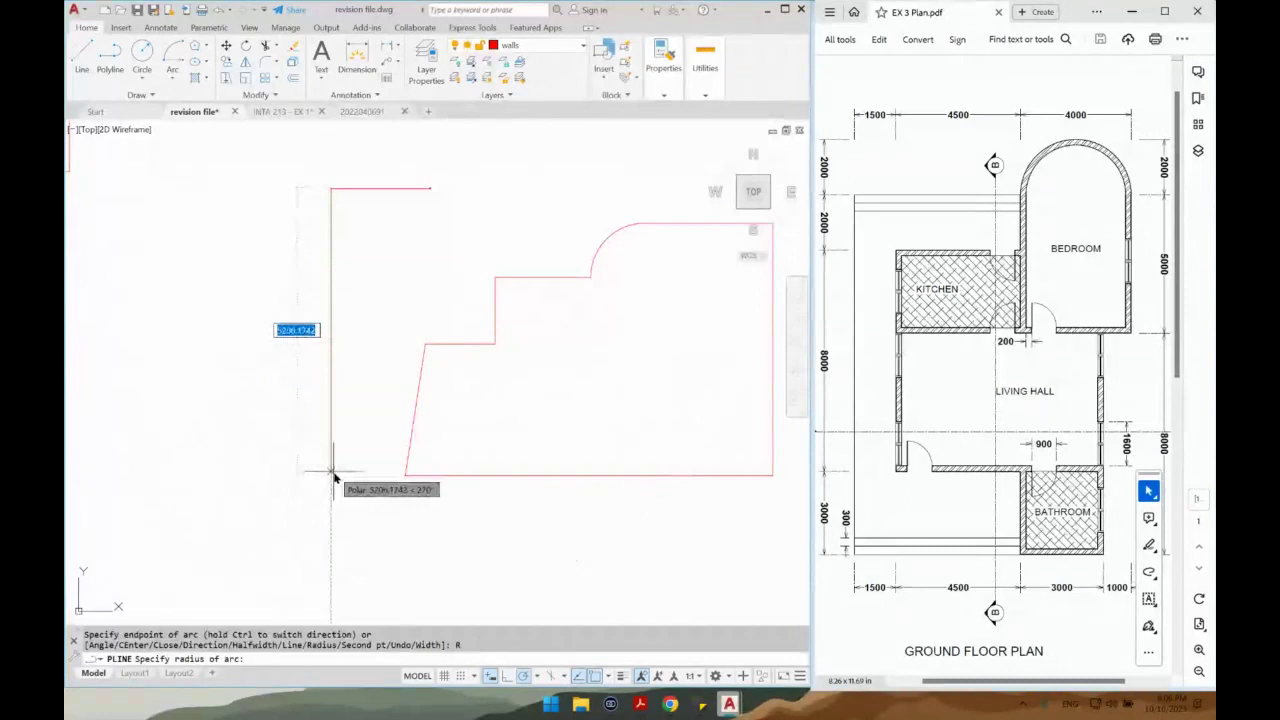
type("5000")
key("Return")
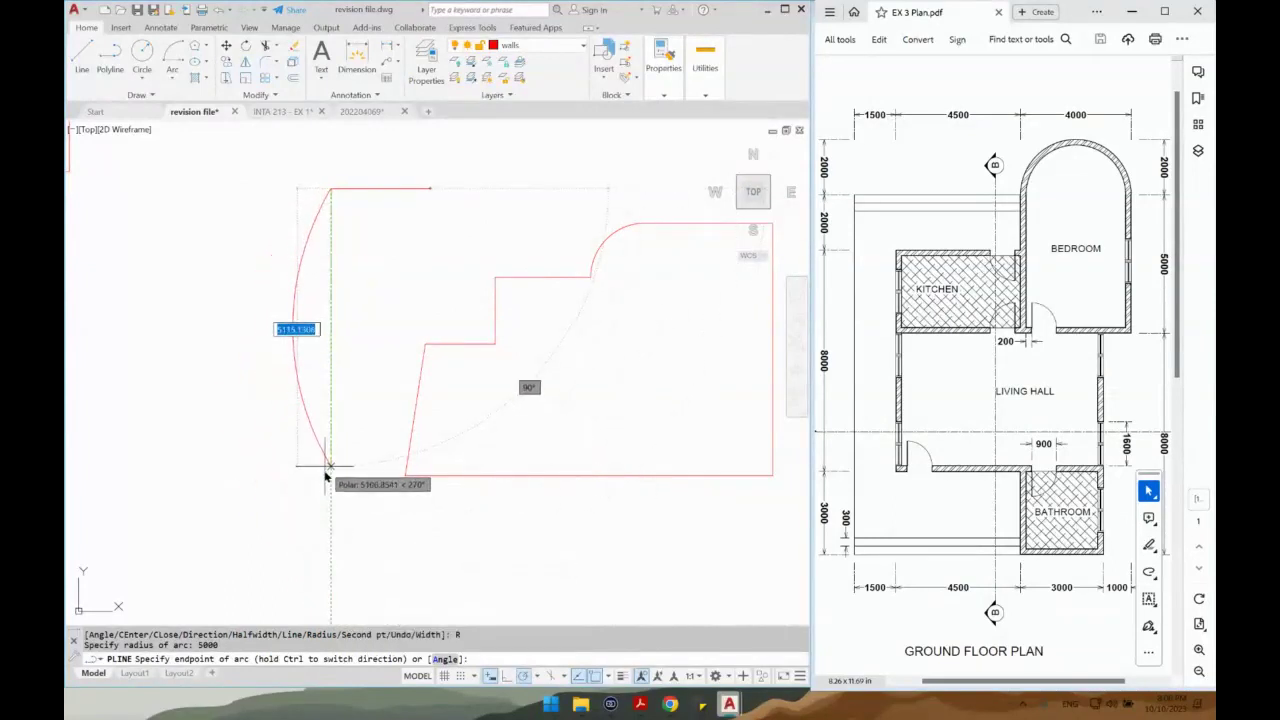
left_click(323, 528)
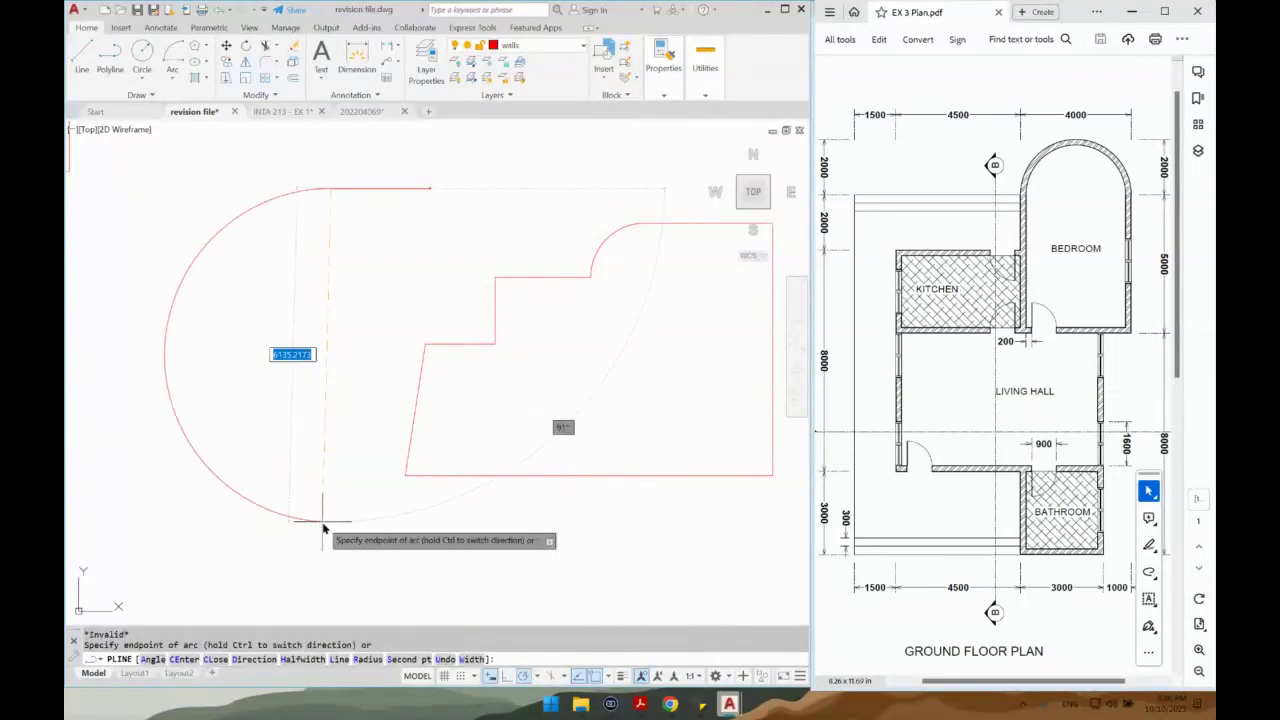
Add a semicircular arc with its centre 2000 directly below the last point, and end the polyline there.
left_click(178, 660)
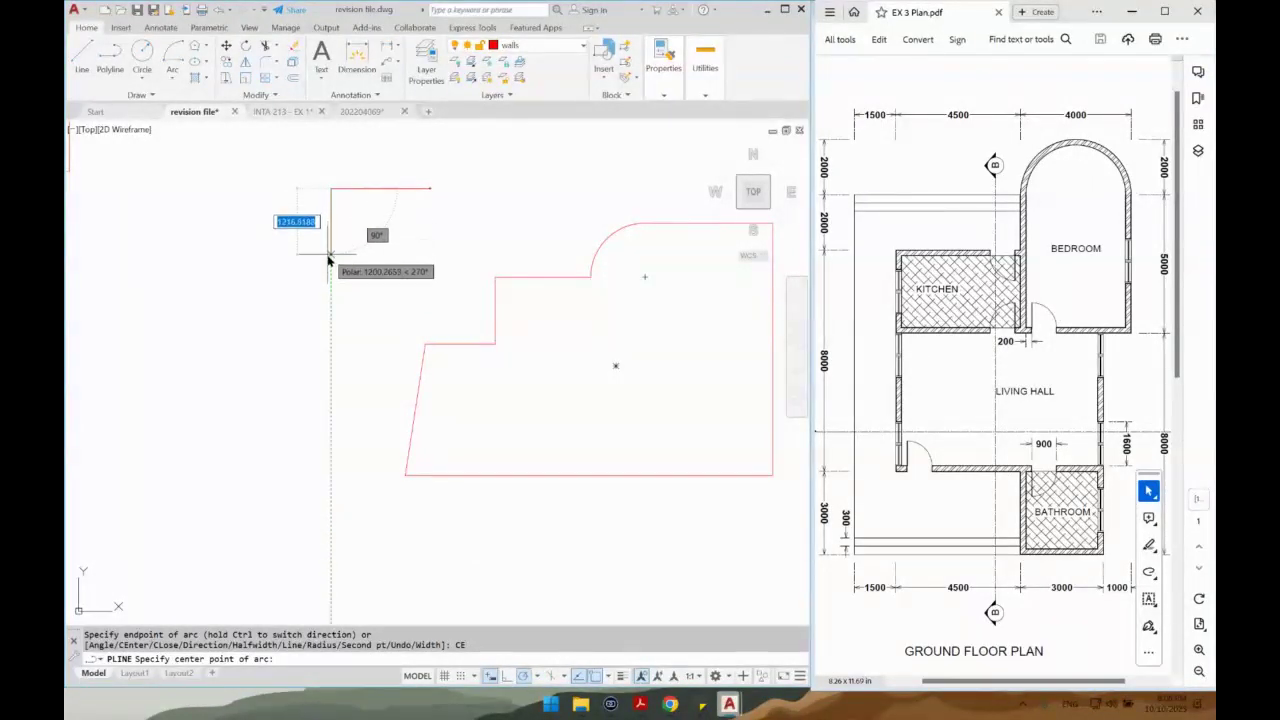
type("2000")
key("Return")
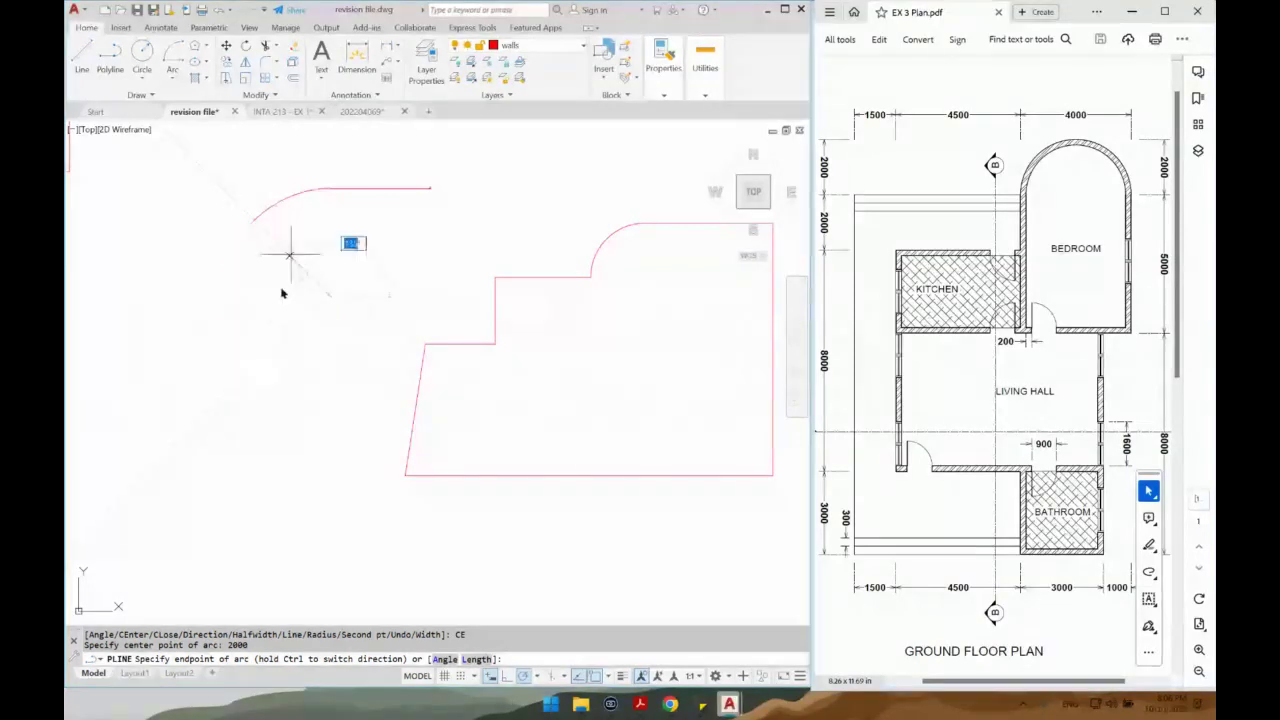
left_click(334, 440)
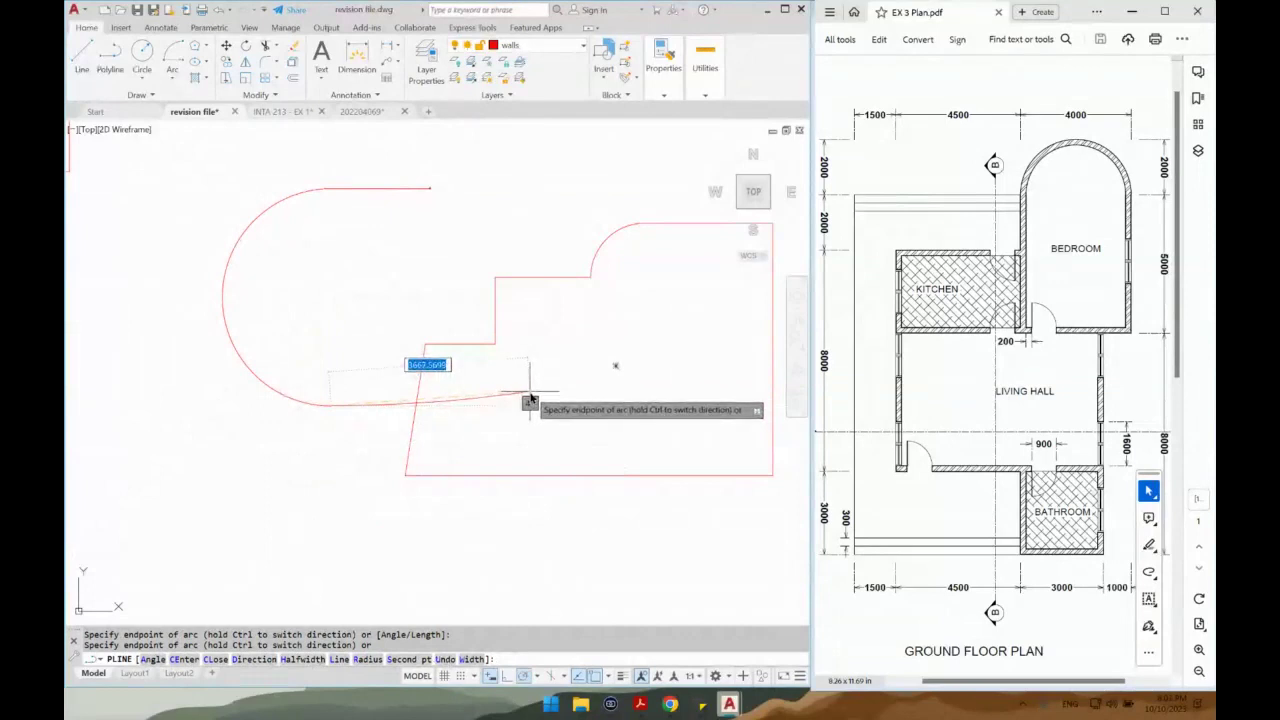
key("Escape")
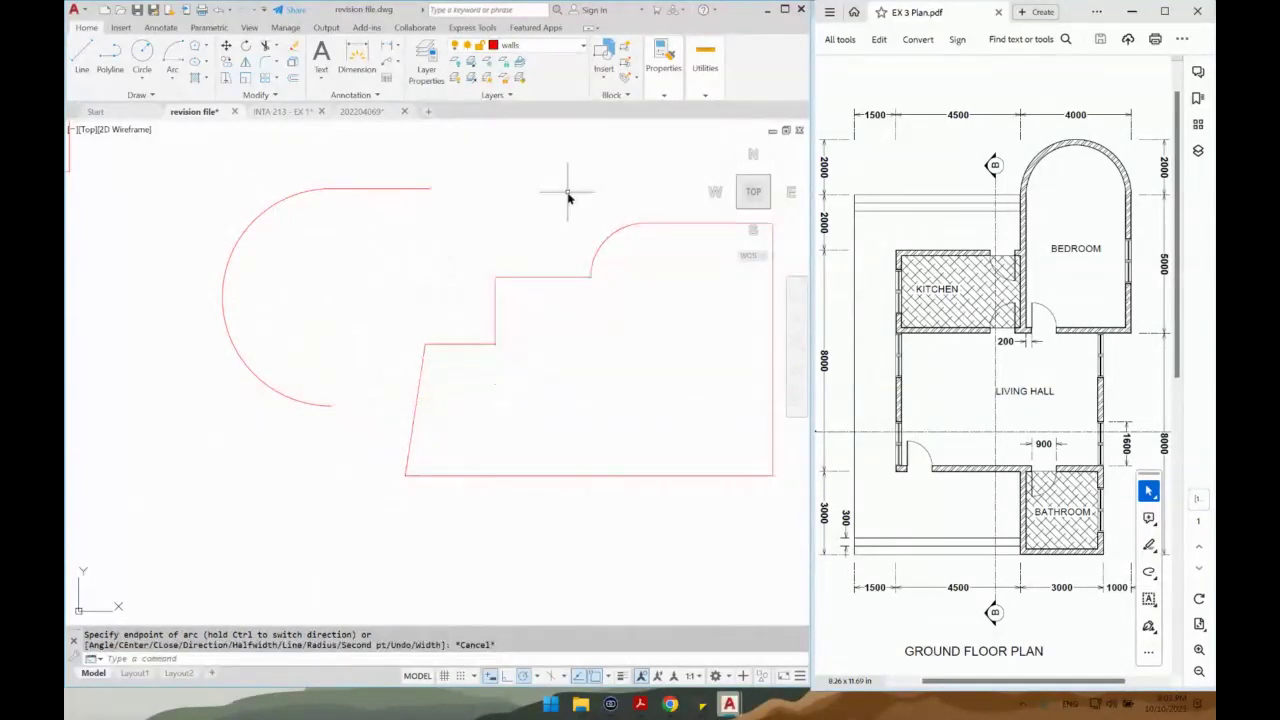
Draw a three-sided open outline below the practice polylines with separate lines: one to the left, 4000 down, and one back to the right.
scroll(567, 197, "down", 3)
middle_click_drag(466, 409, 396, 348)
type("l")
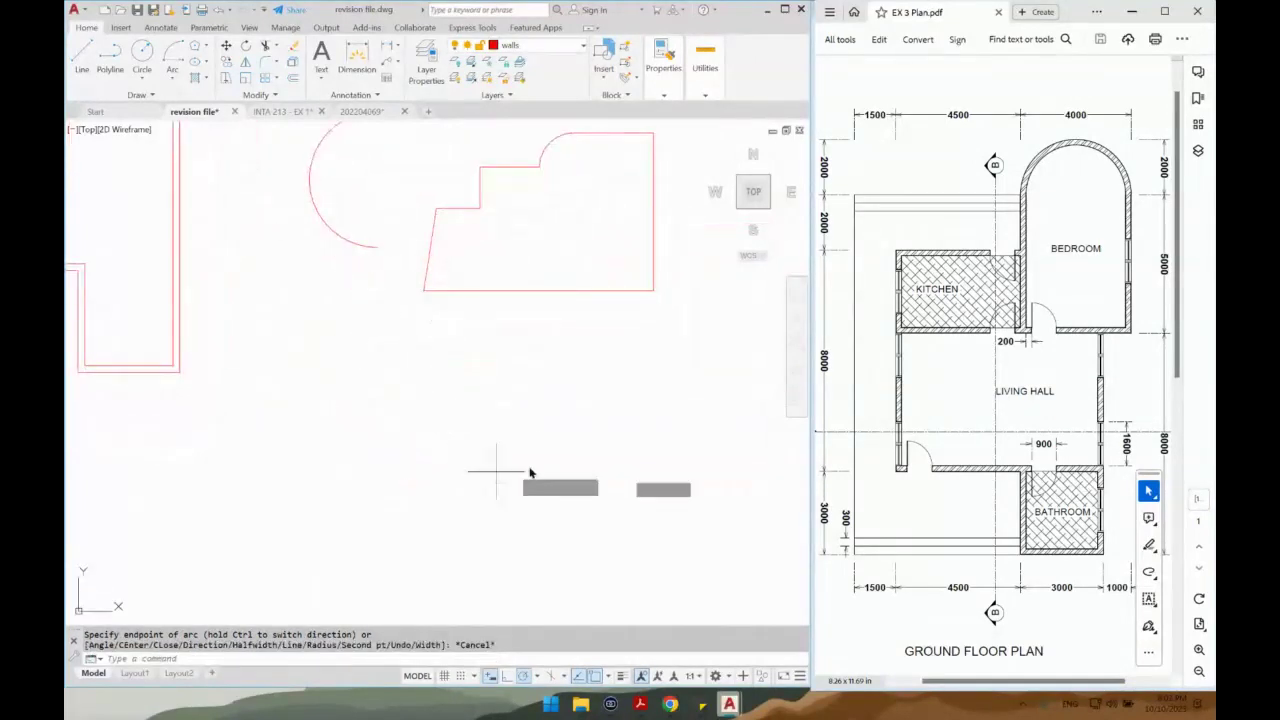
key("Return")
left_click(604, 403)
left_click(402, 403)
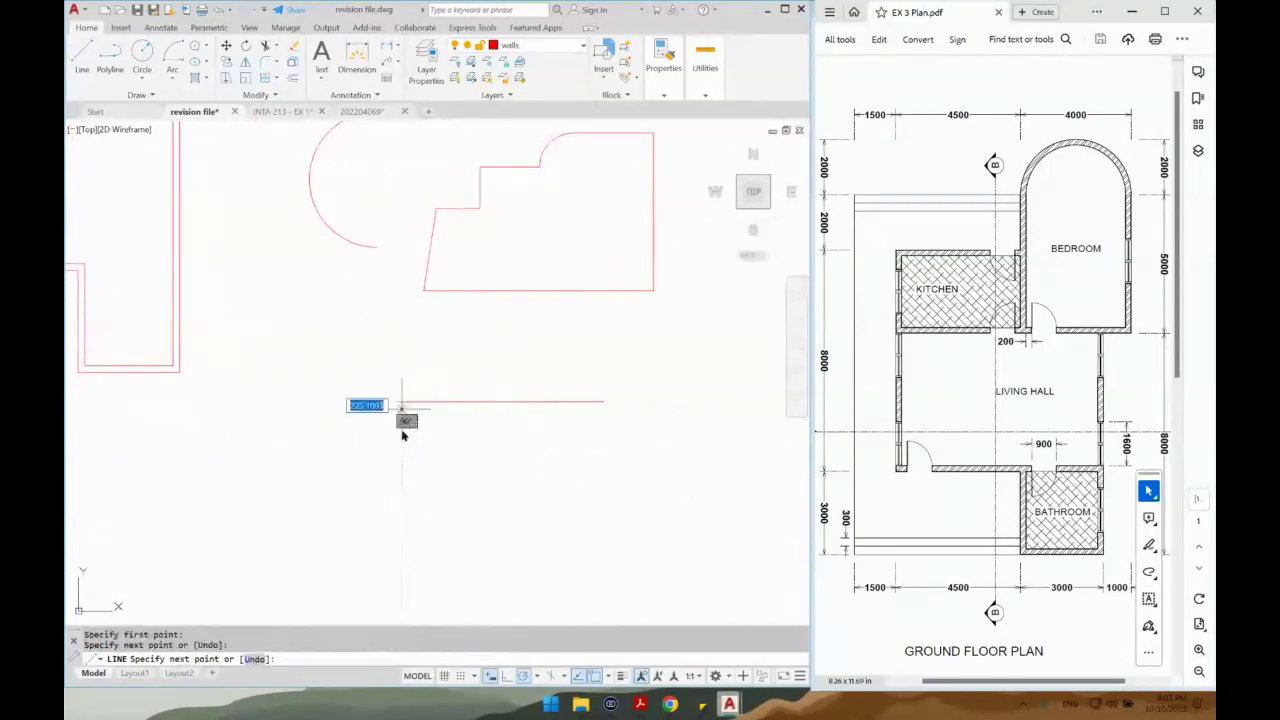
type("4")
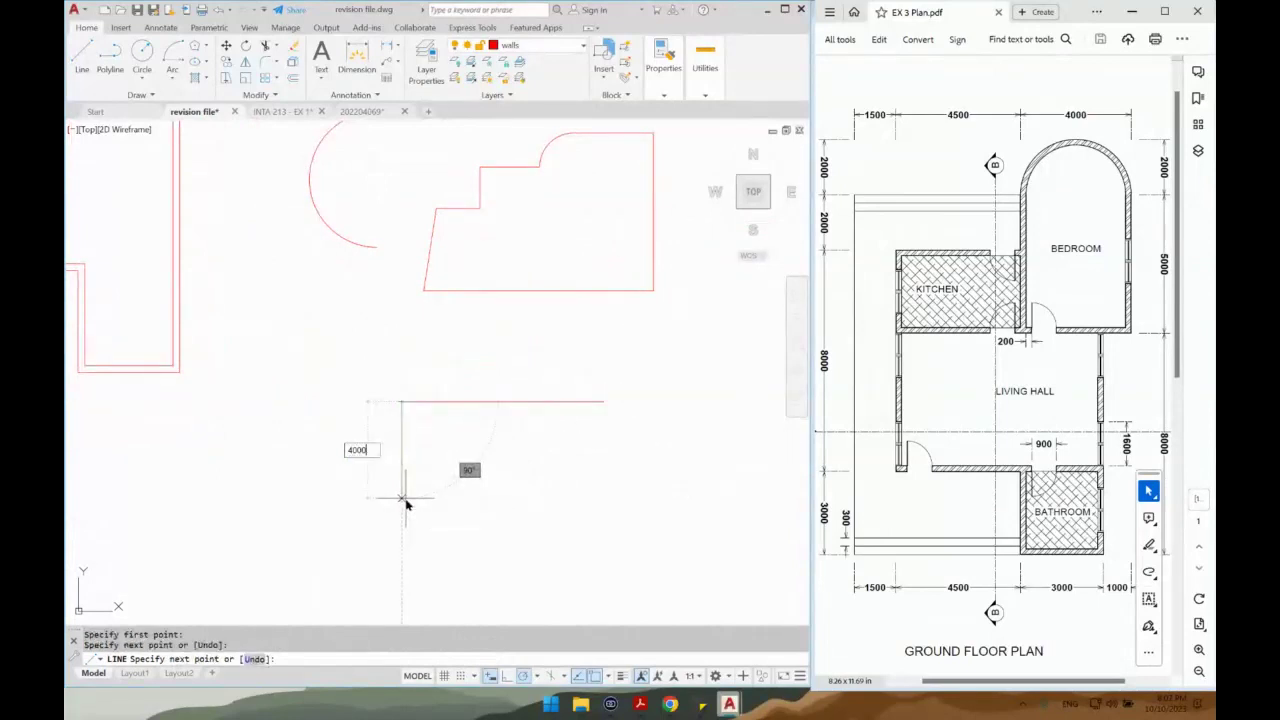
type("000")
key("Return")
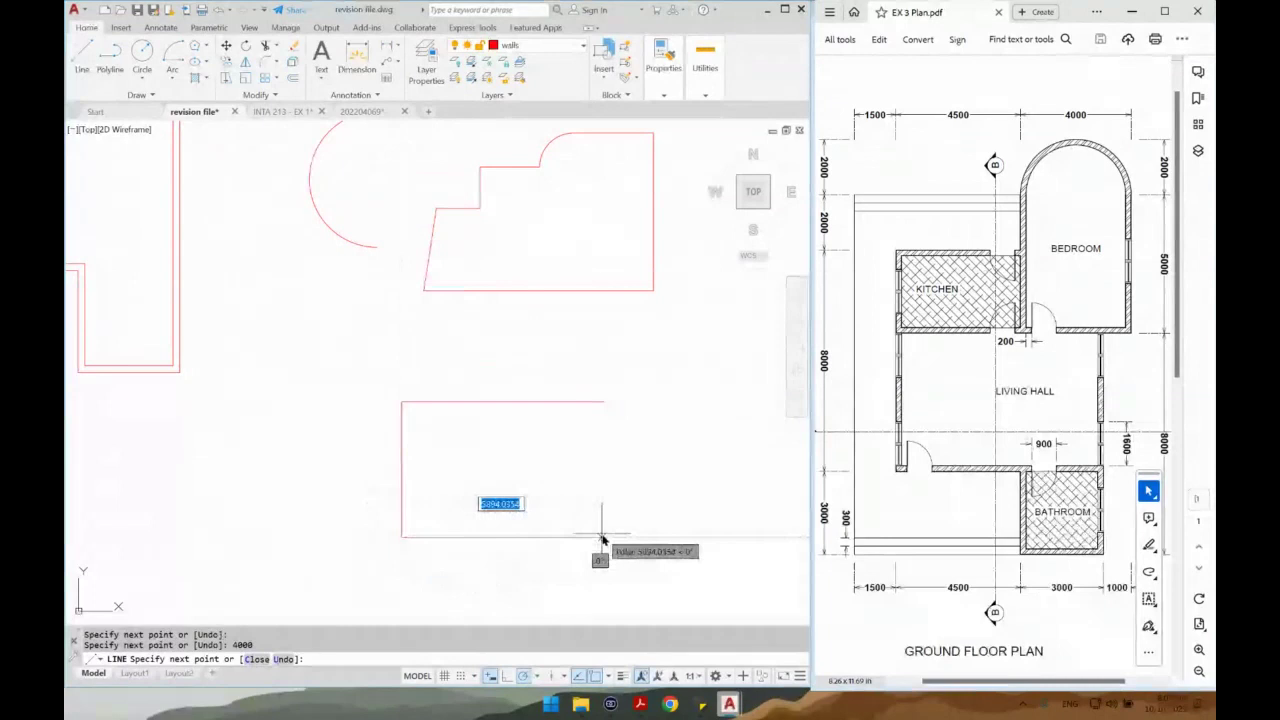
left_click(600, 537)
key("Return")
Draw a circle centred on the 4000 line's midpoint through its ends, and trim away that line and the circle's inner half.
type("c")
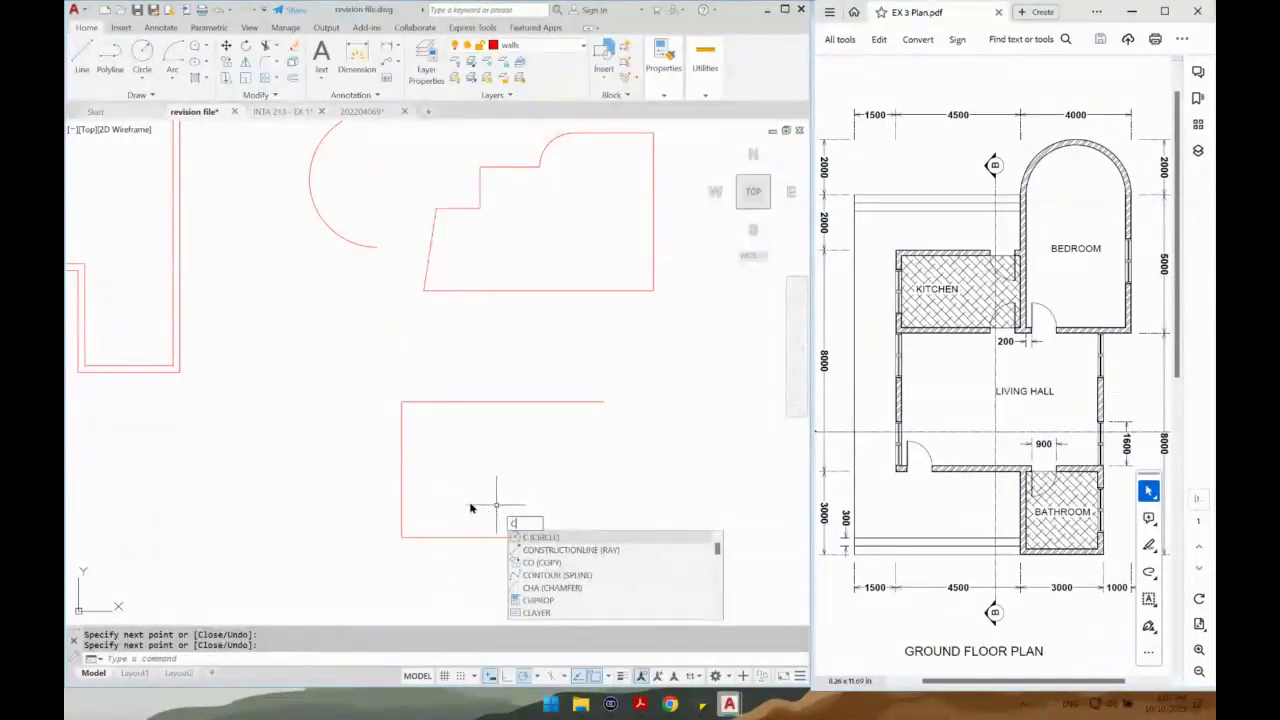
key("Return")
left_click(399, 480)
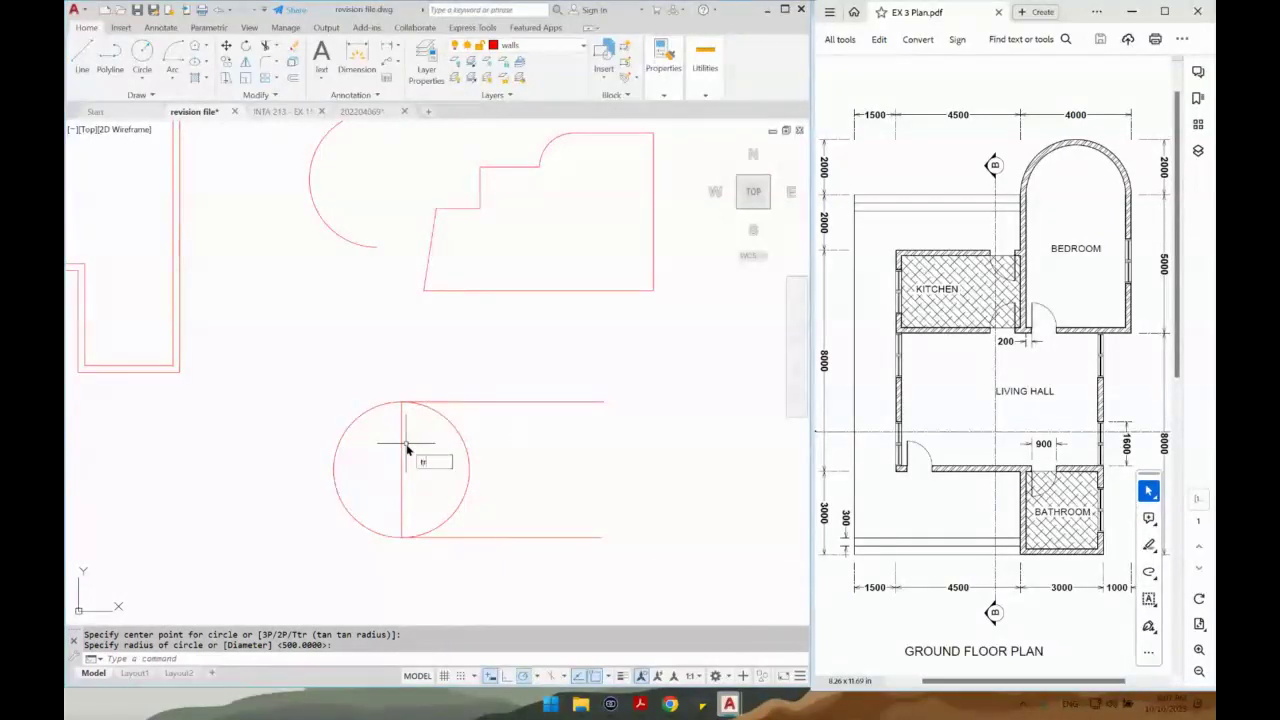
key("Return")
left_click_drag(525, 475, 345, 483)
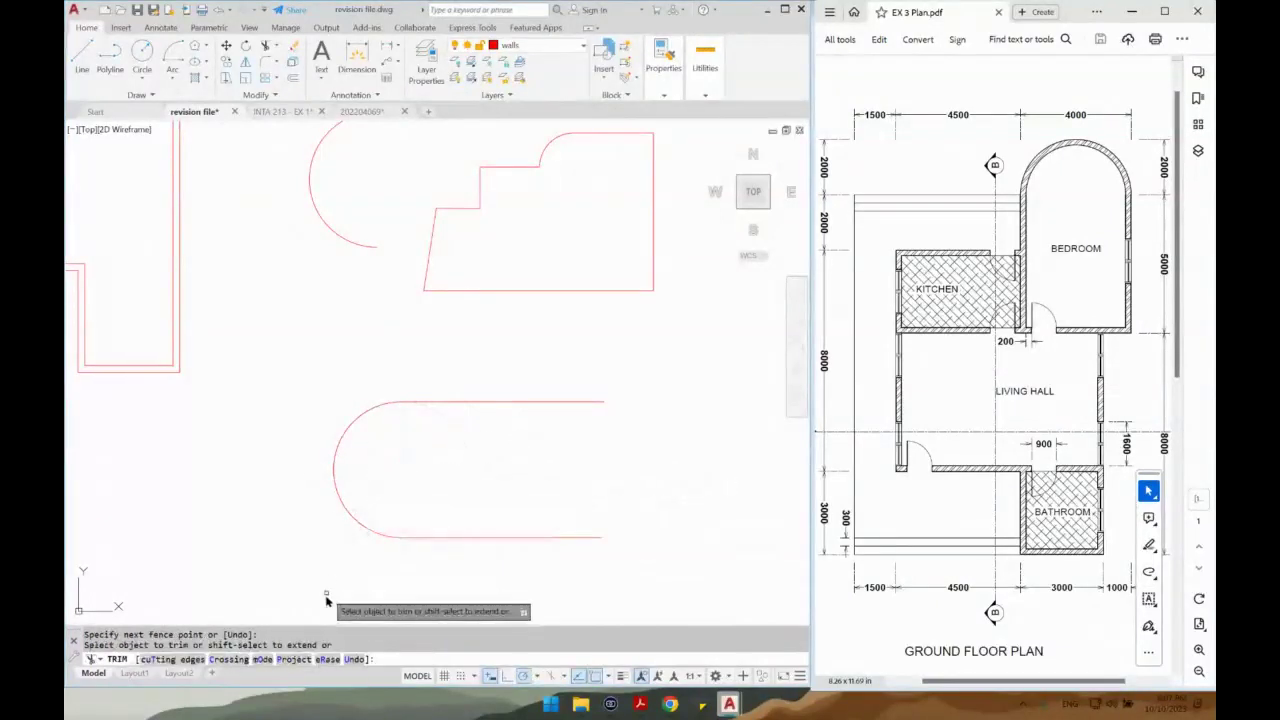
key("Escape")
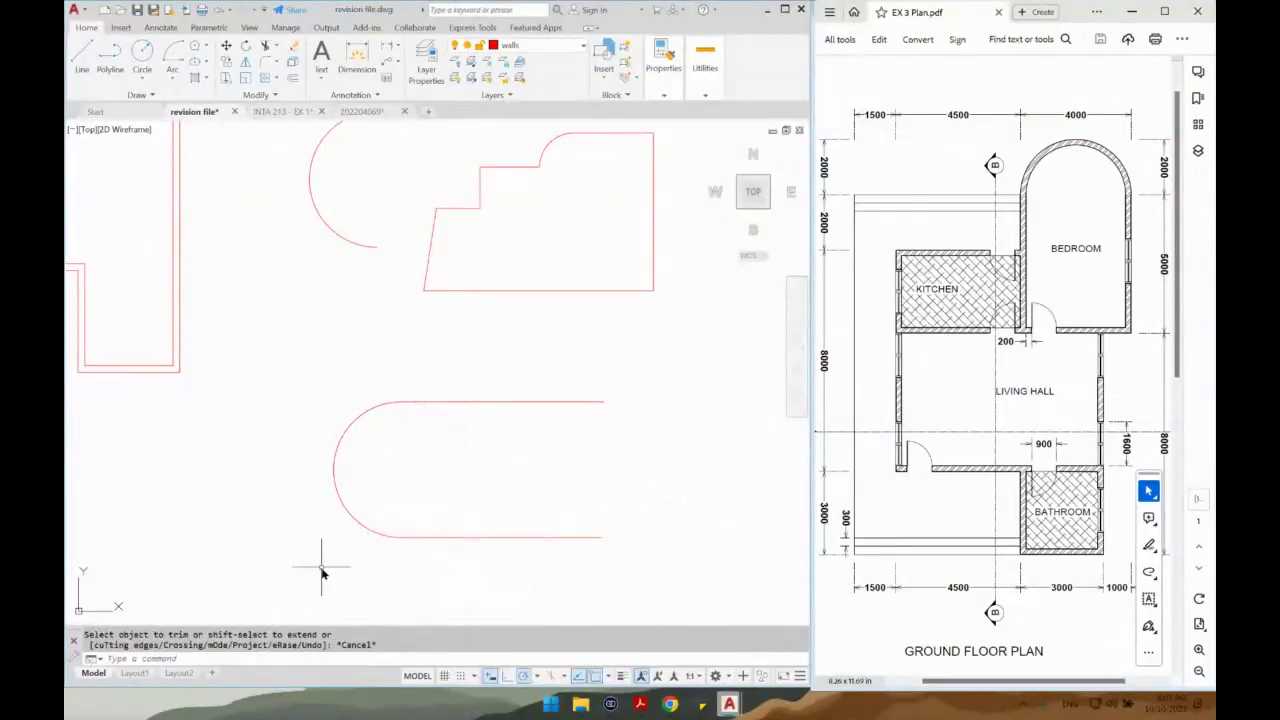
Undo the trim and the circle on the three-sided outline.
key("ctrl+z")
key("ctrl+z")
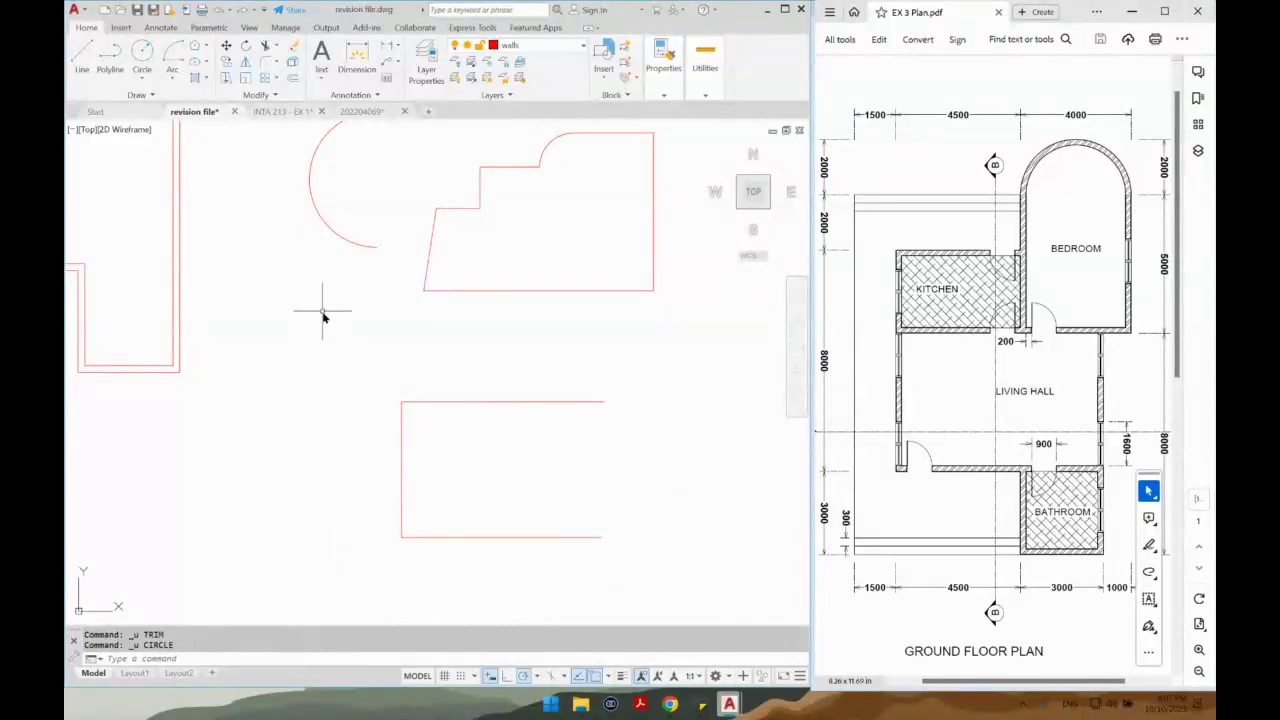
Draw a Start, Center, End arc centred on the 4000 line's midpoint through its ends, and erase that line.
left_click(175, 80)
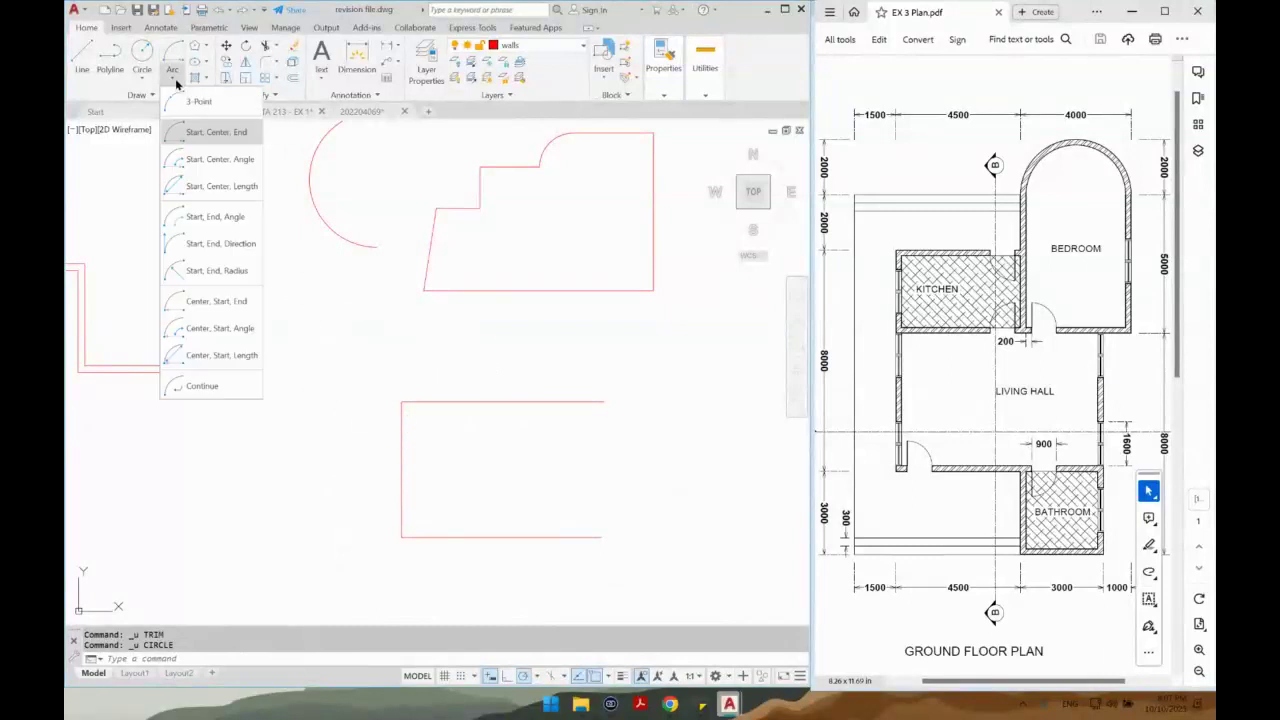
left_click(205, 131)
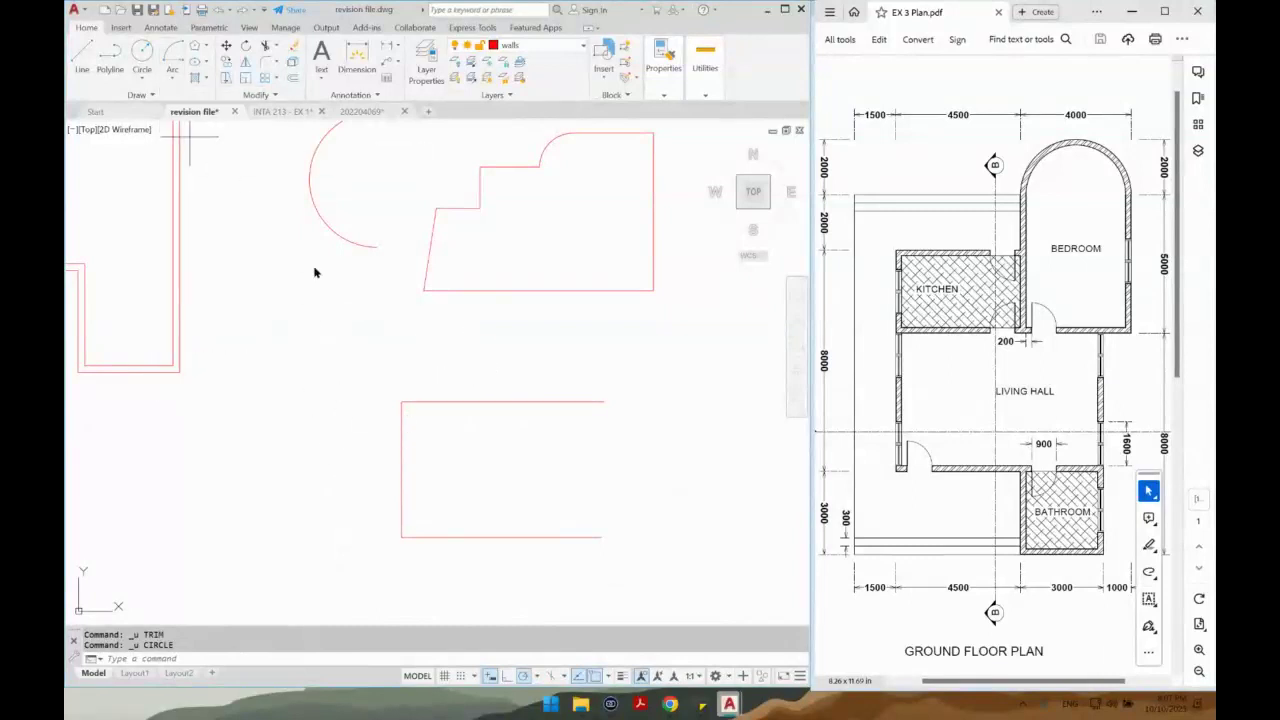
left_click(401, 402)
left_click(401, 469)
left_click(401, 537)
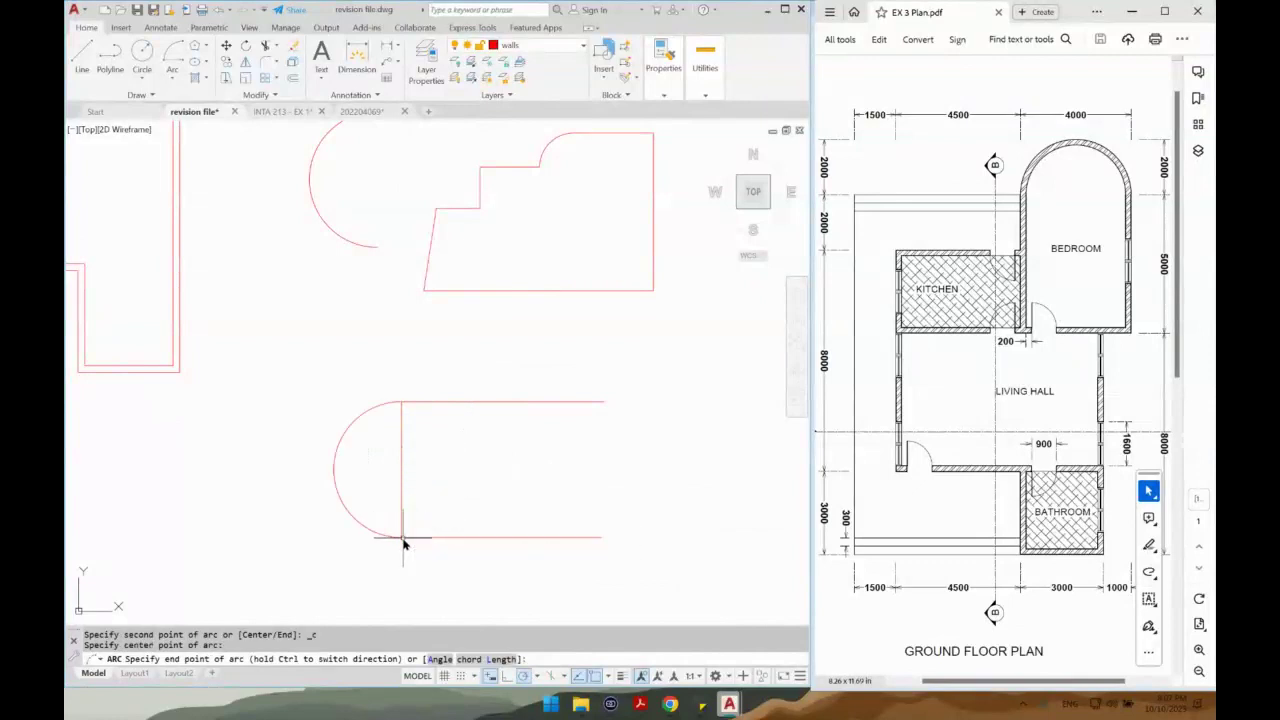
left_click(426, 444)
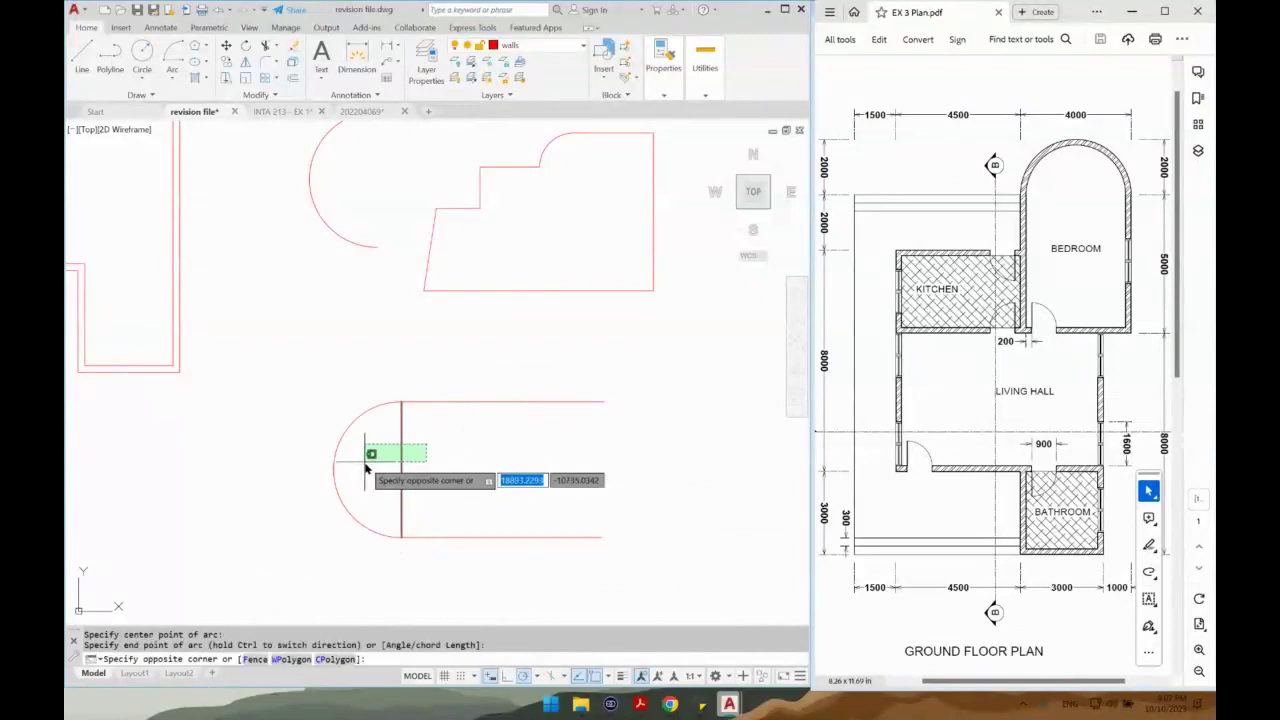
left_click(366, 467)
key("Delete")
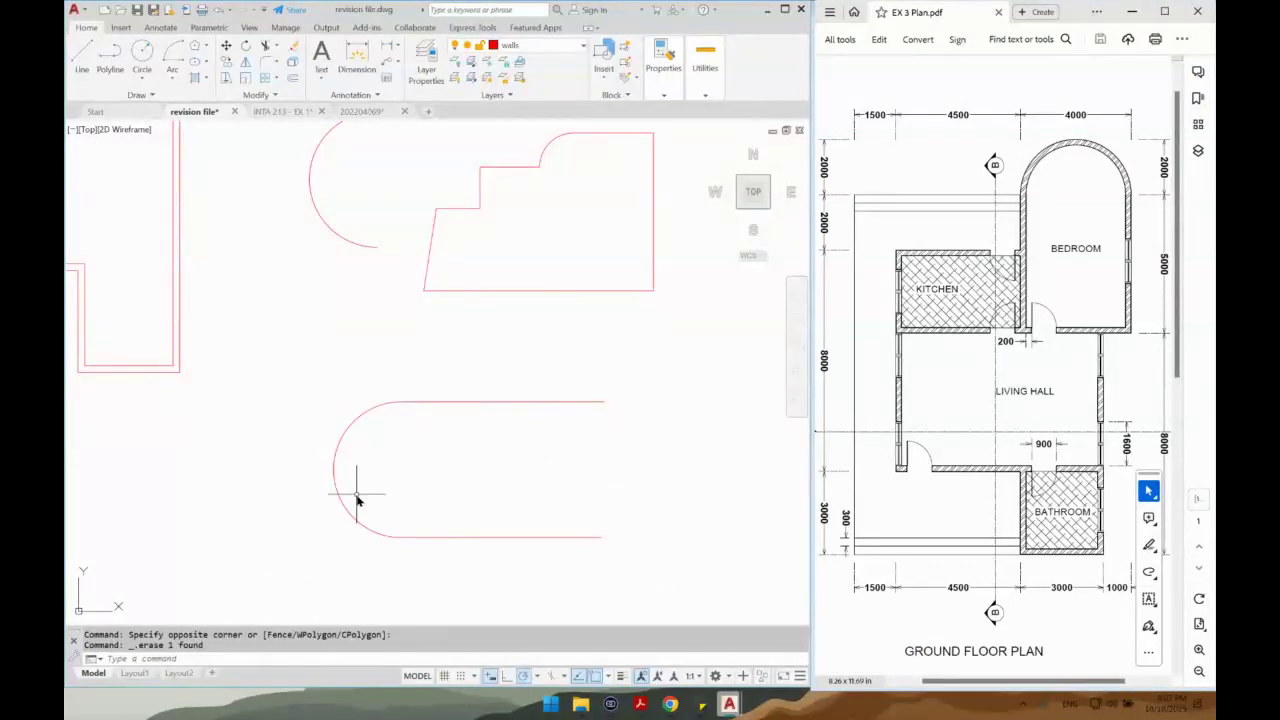
Restore the erased 4000 line and delete the arc from the open outline.
key("ctrl+z")
left_click(363, 406)
left_click(343, 443)
key("Delete")
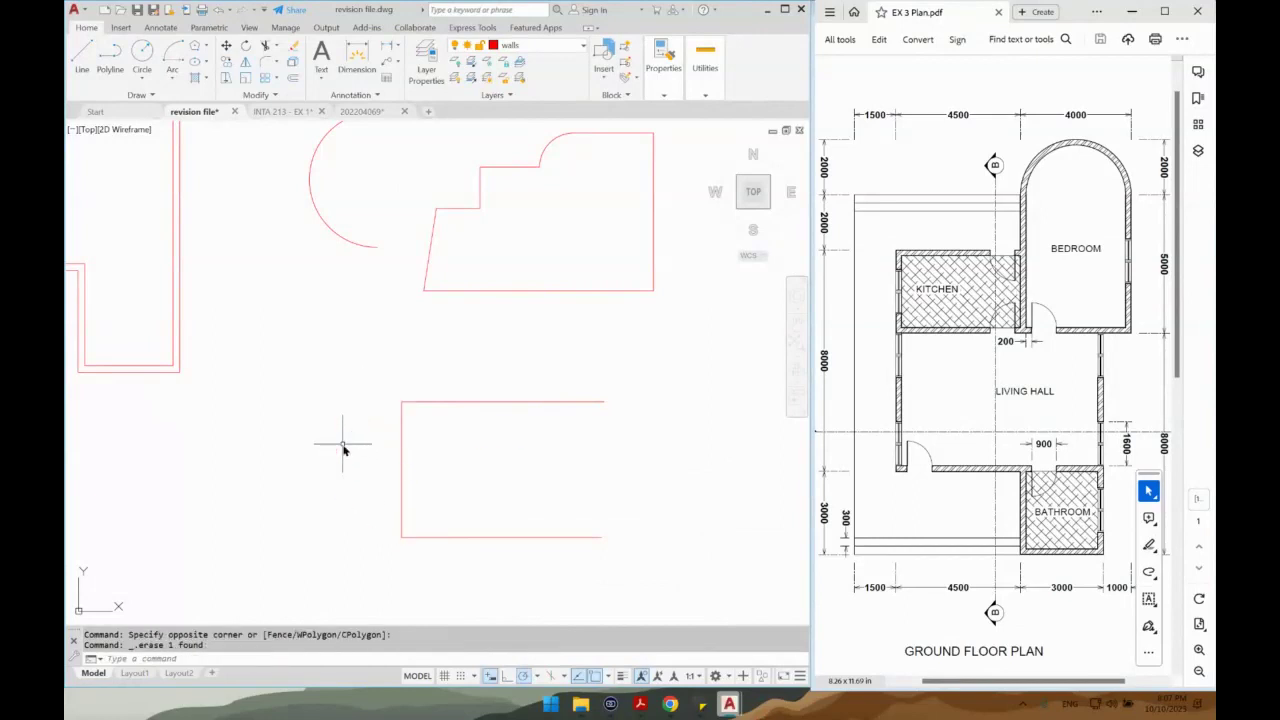
Fillet the outline's two parallel horizontal lines to form a semicircular end.
type("f")
key("Return")
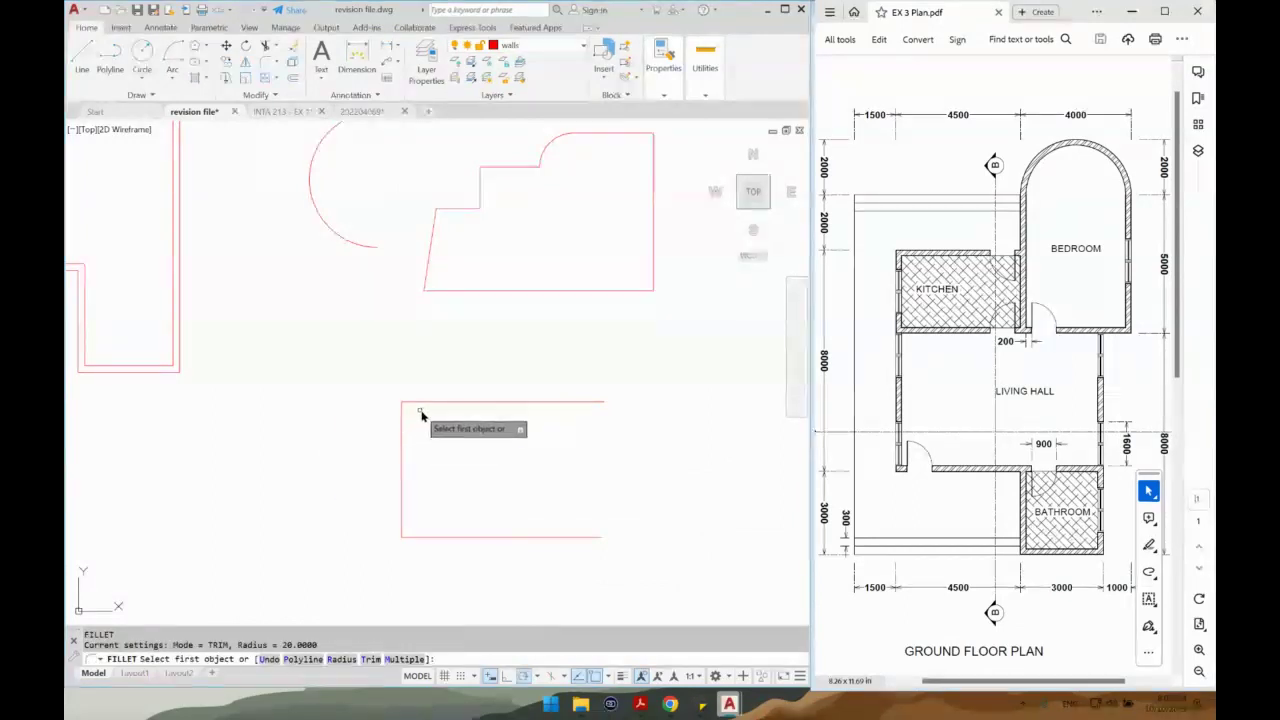
left_click(426, 402)
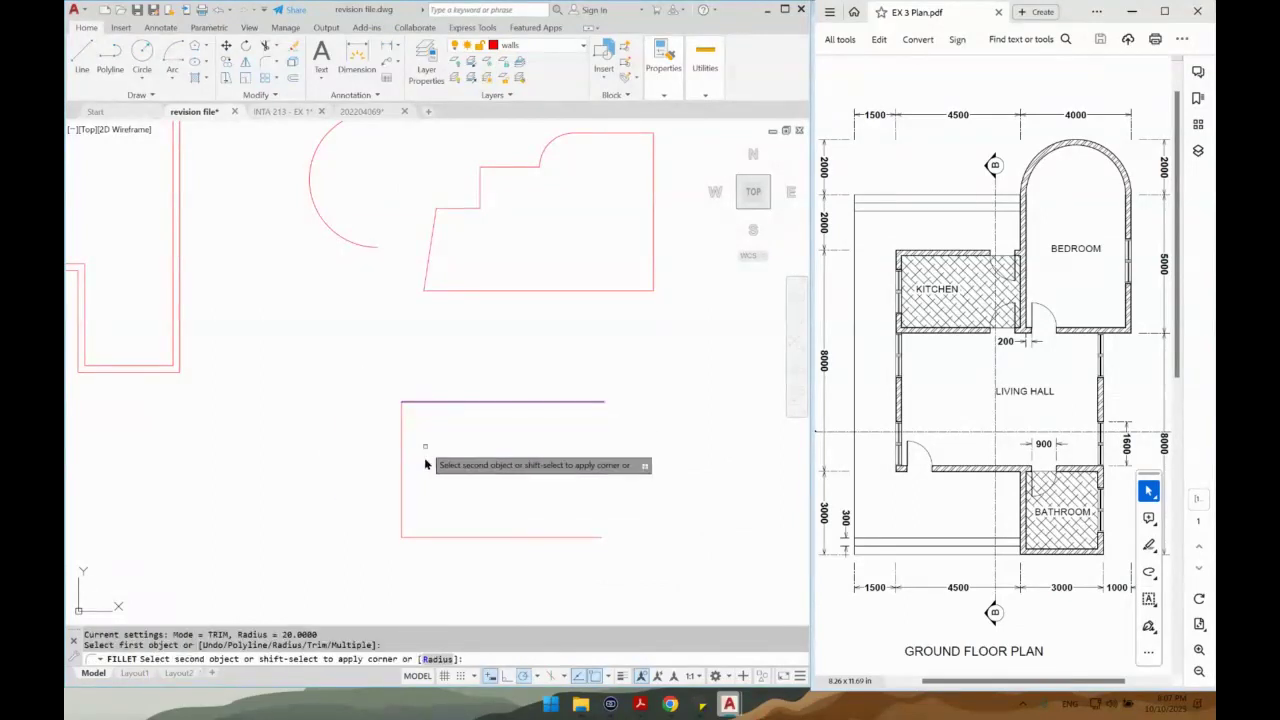
left_click(427, 537)
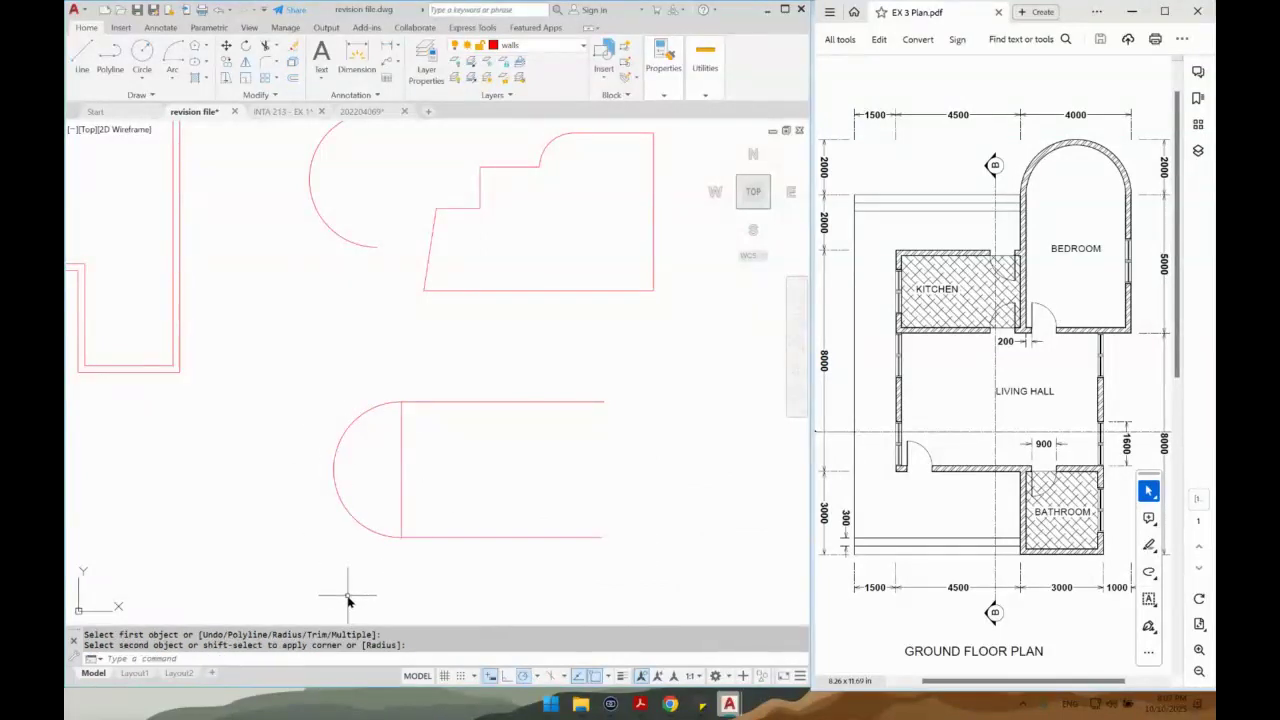
Undo the fillet on the open outline and set the fillet radius to 0.
key("ctrl+z")
type("f")
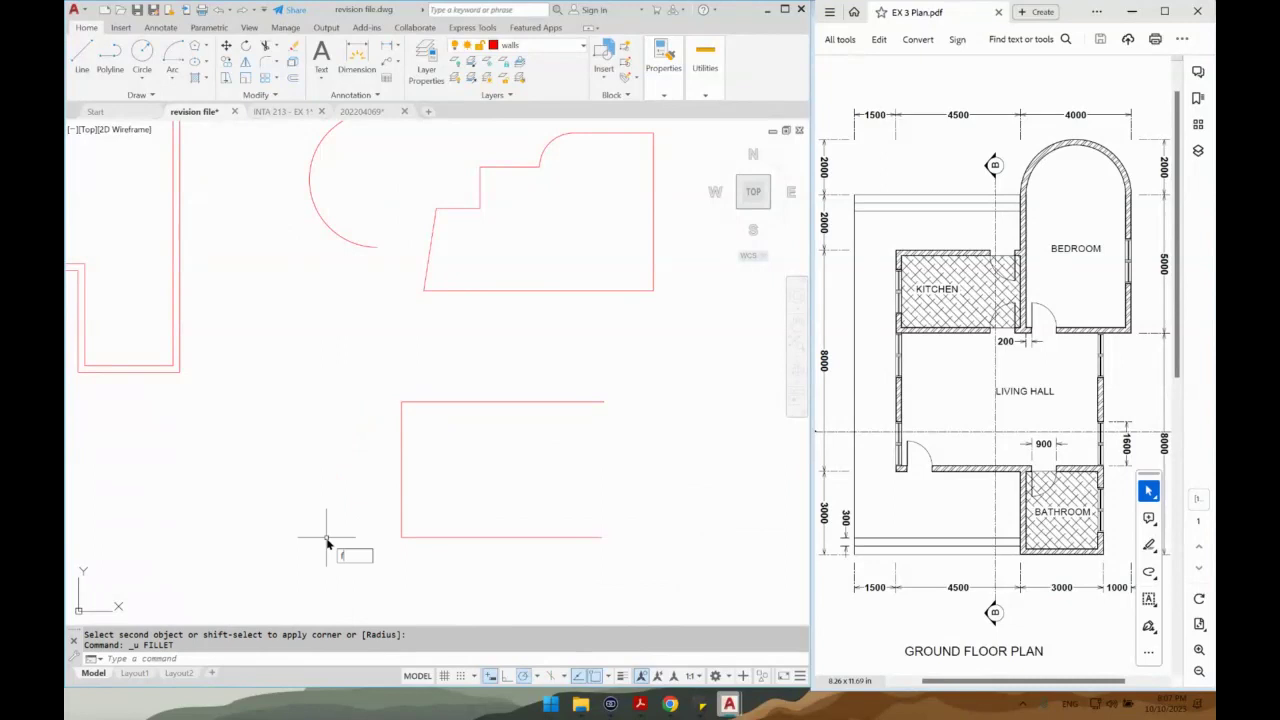
key("Return")
type("r")
key("Return")
type("0")
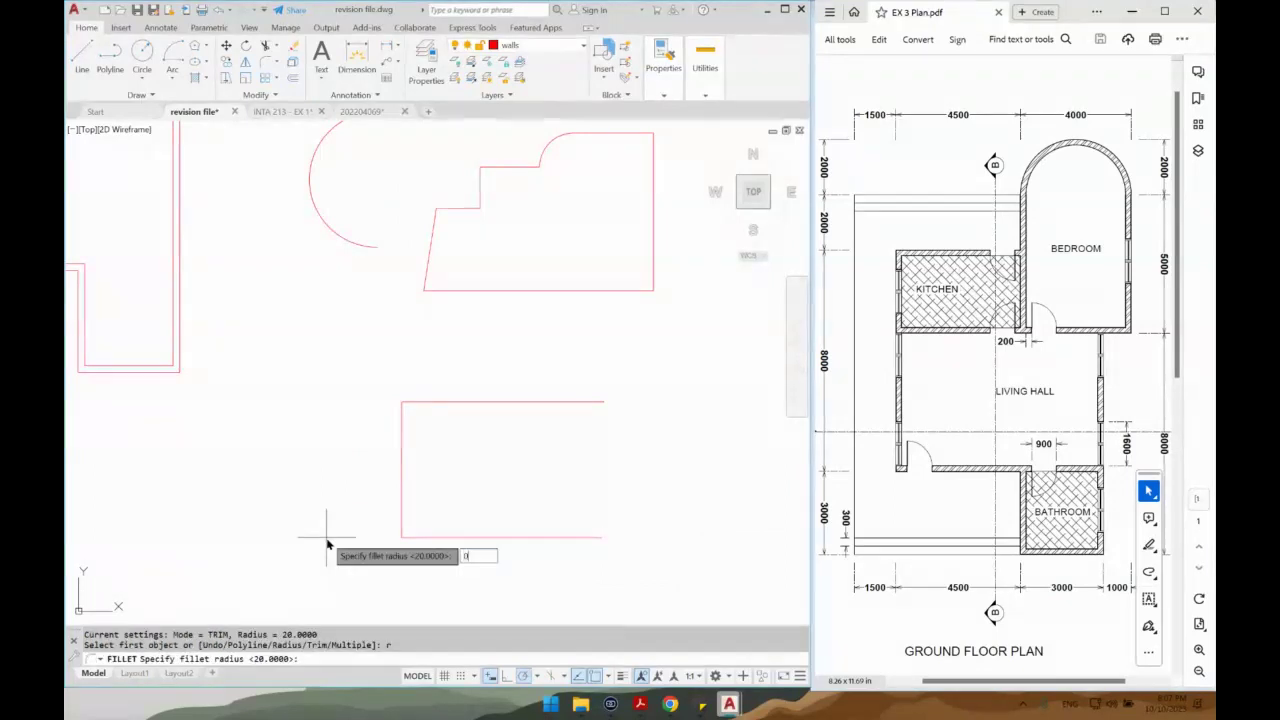
key("Return")
scroll(418, 388, "down", 2)
key("Escape")
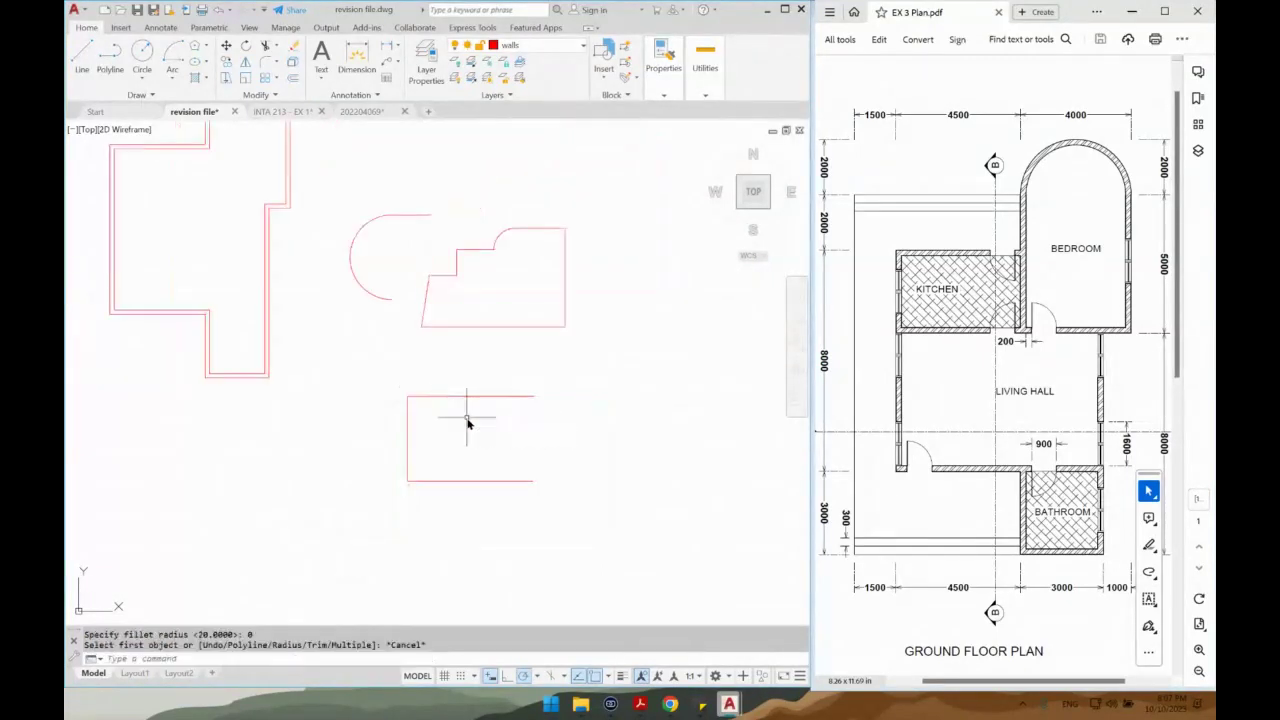
Erase all the practice polylines and lines beside the floor plan.
middle_click_drag(400, 339, 488, 421)
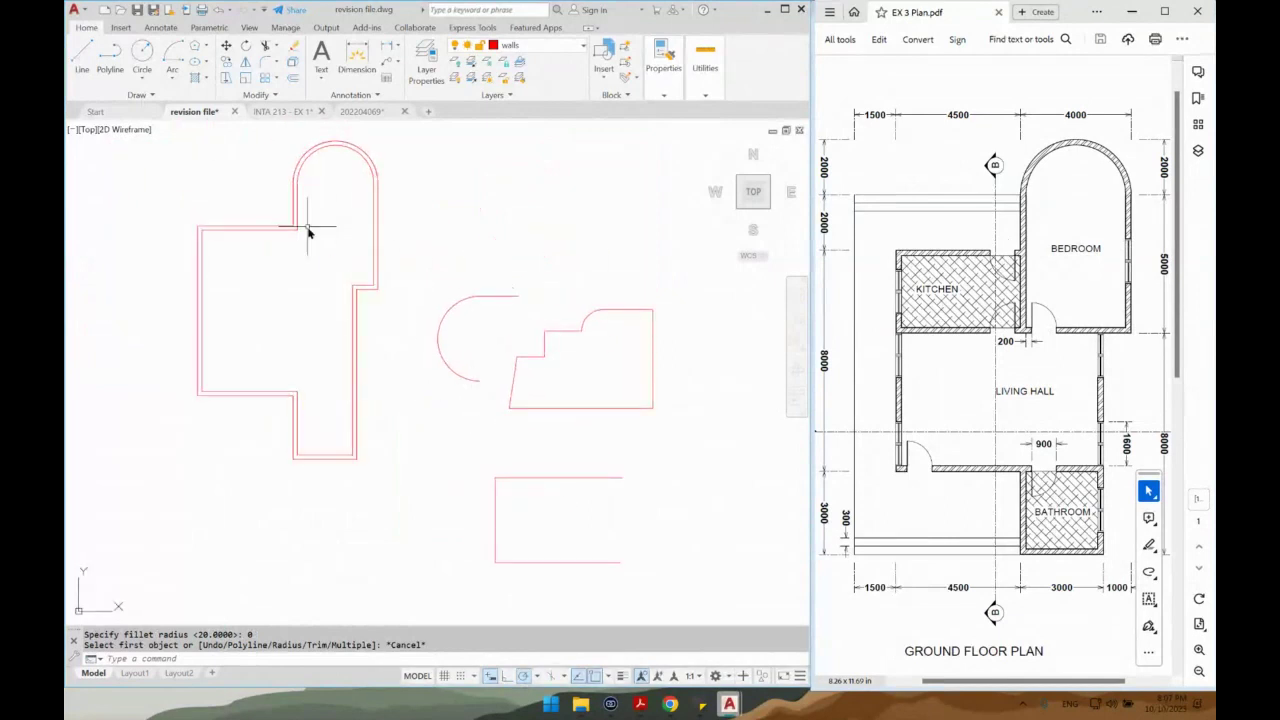
middle_click_drag(262, 162, 307, 217)
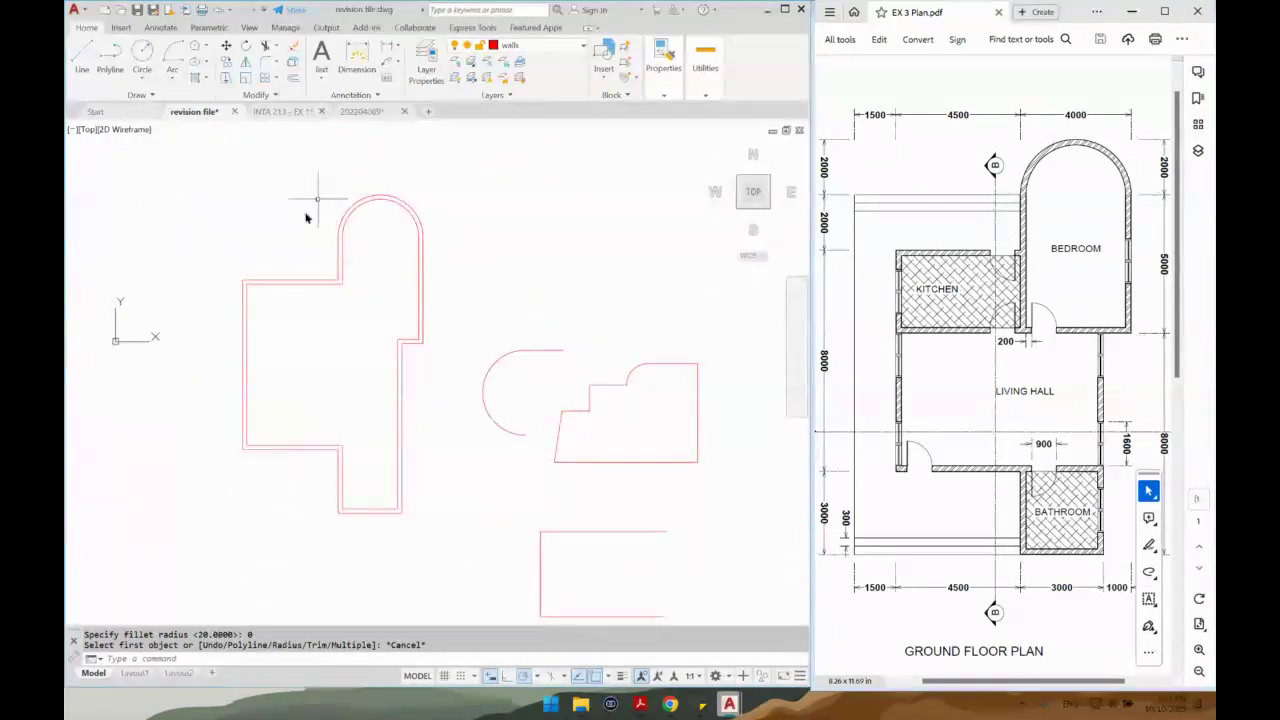
left_click(757, 308)
left_click(510, 618)
key("Delete")
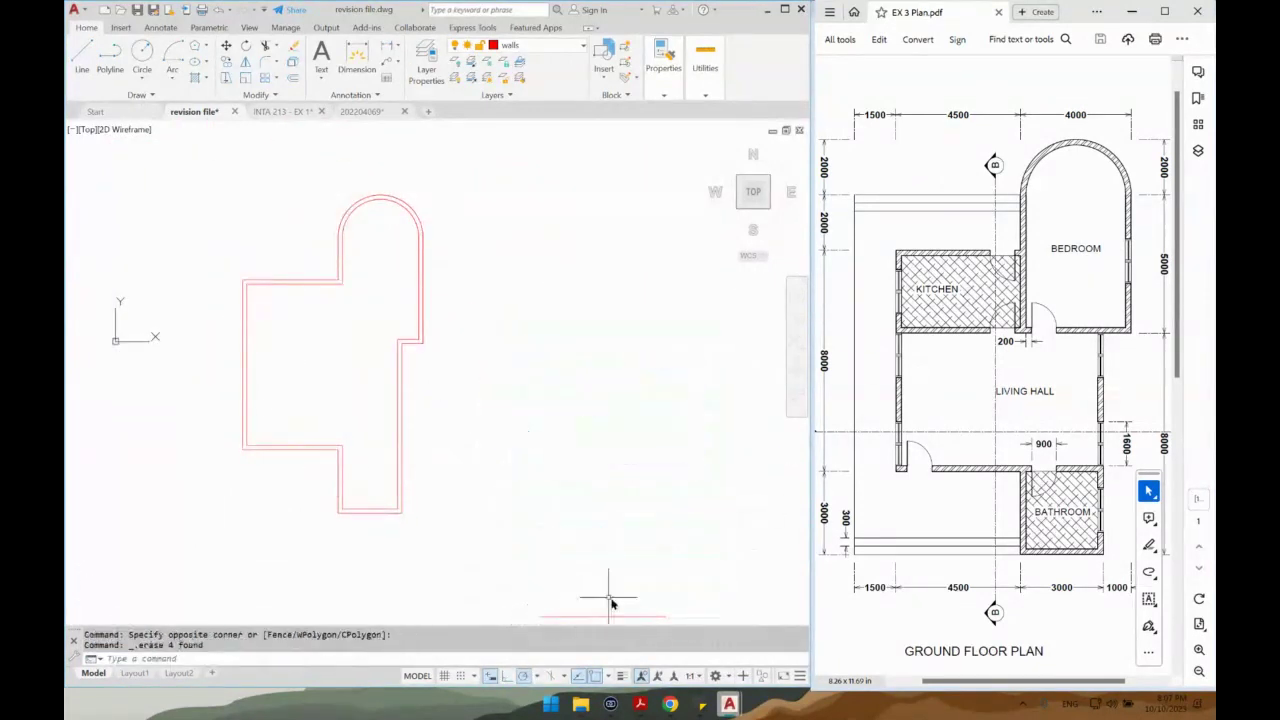
left_click(612, 600)
left_click(593, 628)
key("Delete")
Draw a horizontal line across the top of the bathroom, from the living hall's inner wall corner to the opposite inner wall face.
middle_click_drag(449, 477, 537, 486)
scroll(500, 460, "up", 2)
middle_click_drag(457, 429, 507, 490)
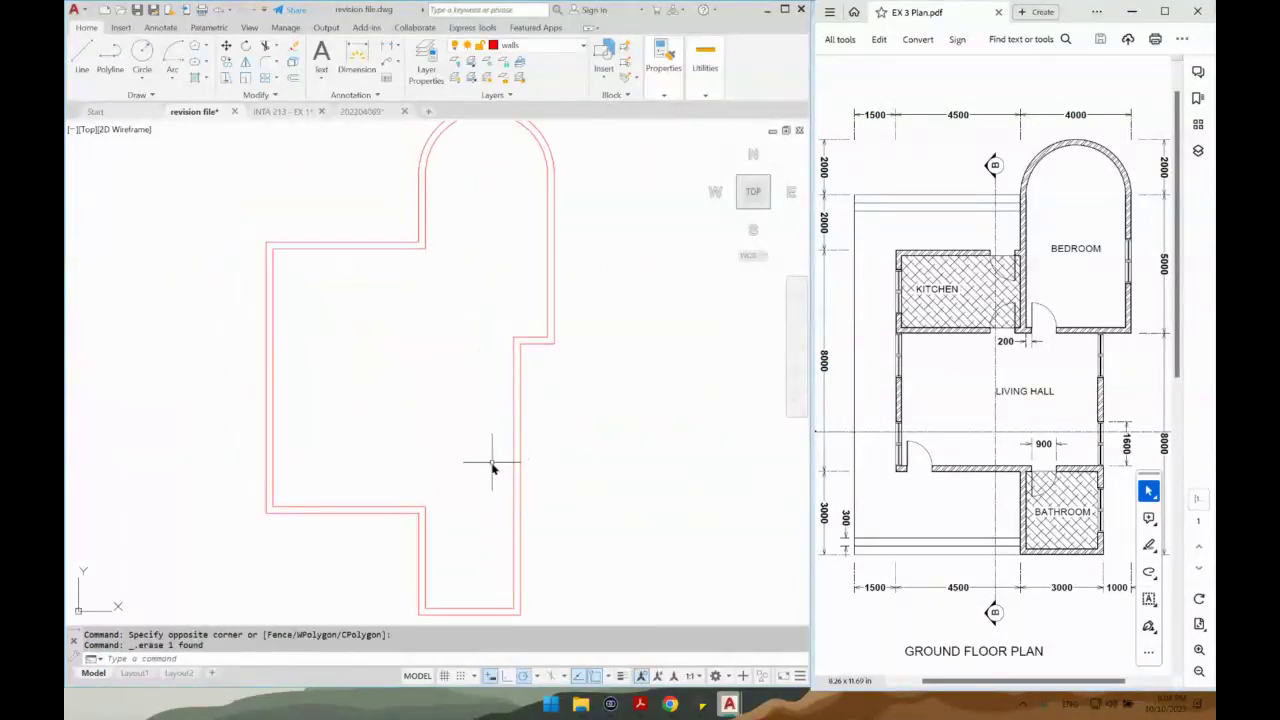
middle_click_drag(479, 477, 463, 418)
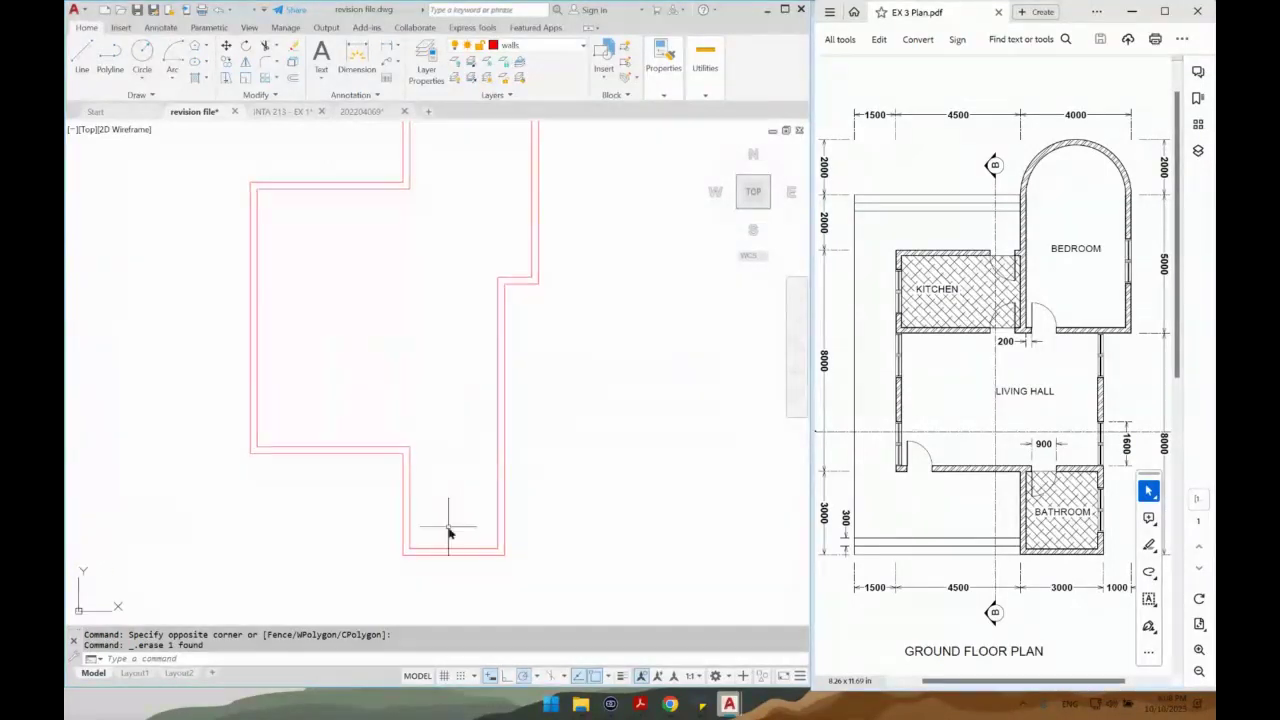
type("l")
key("Return")
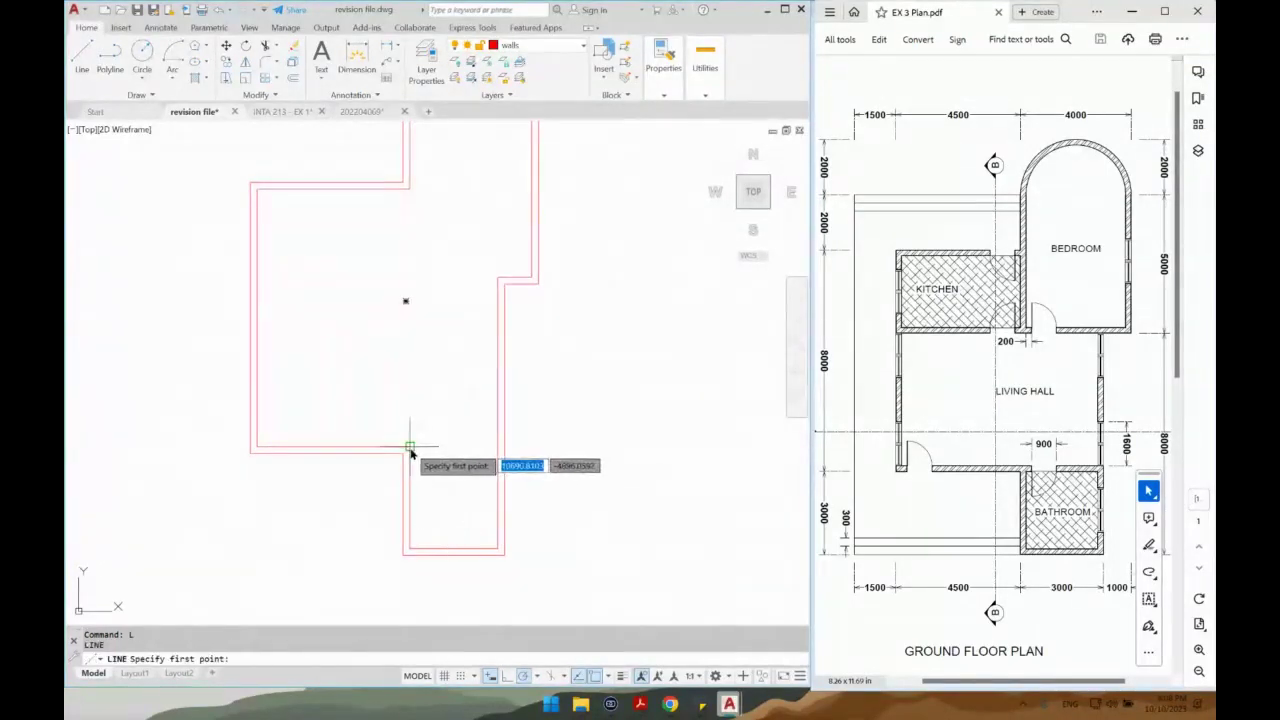
left_click(410, 448)
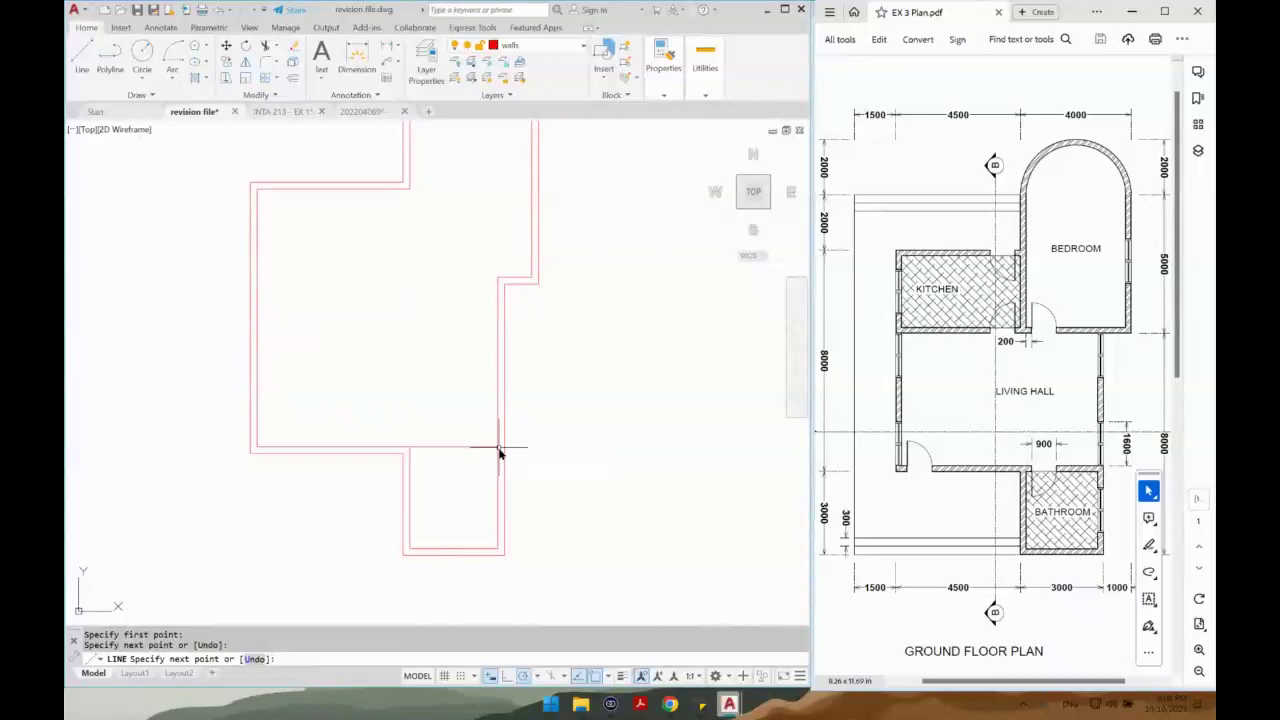
key("Escape")
Offset the line above the bathroom 200 downward to form the partition wall.
type("o")
key("Return")
key("Return")
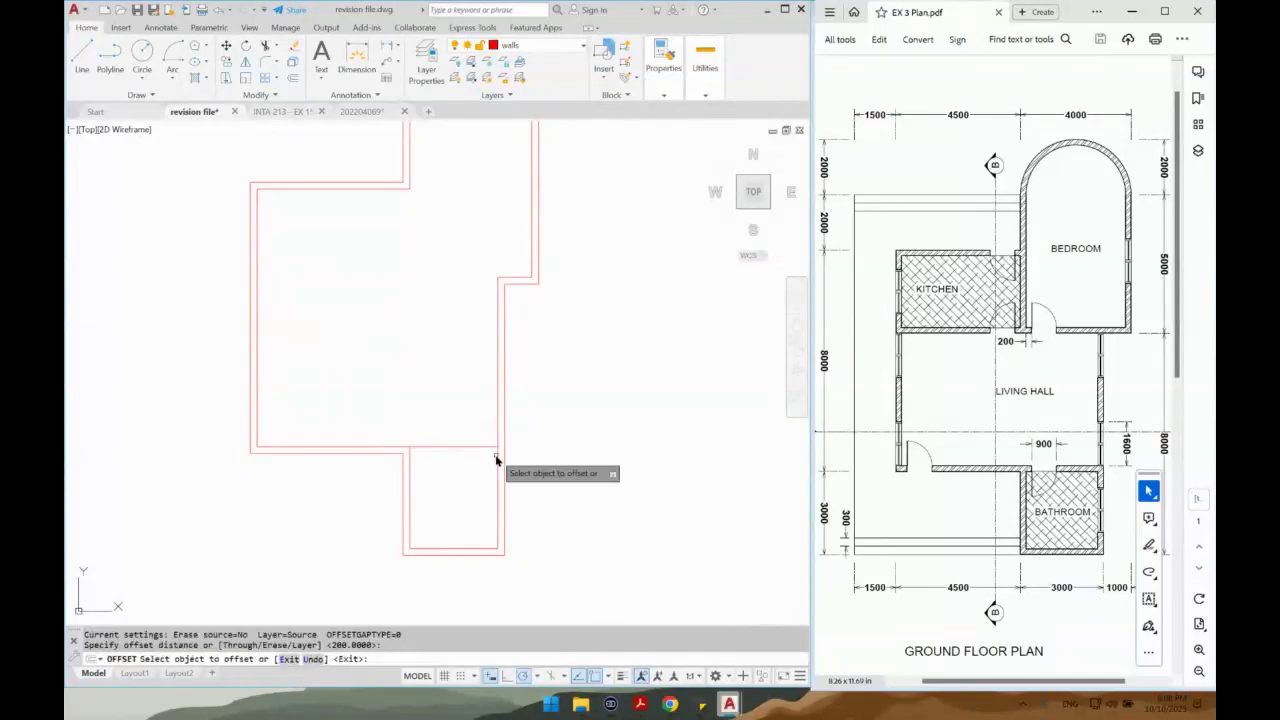
left_click(494, 449)
left_click(486, 486)
key("Return")
Draw two horizontal lines from the bedroom's lower wall faces to the kitchen's inner wall, separating the living hall from both rooms.
middle_click_drag(437, 297, 437, 337)
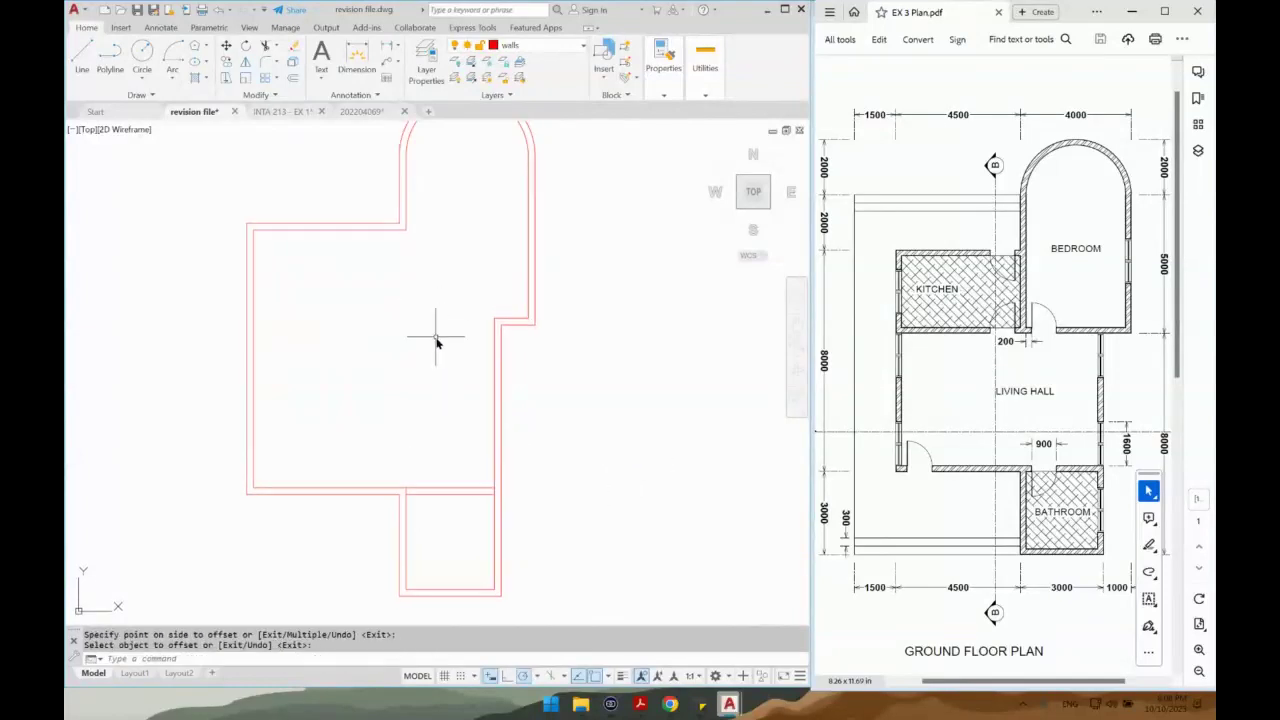
type("l")
key("Return")
left_click(491, 325)
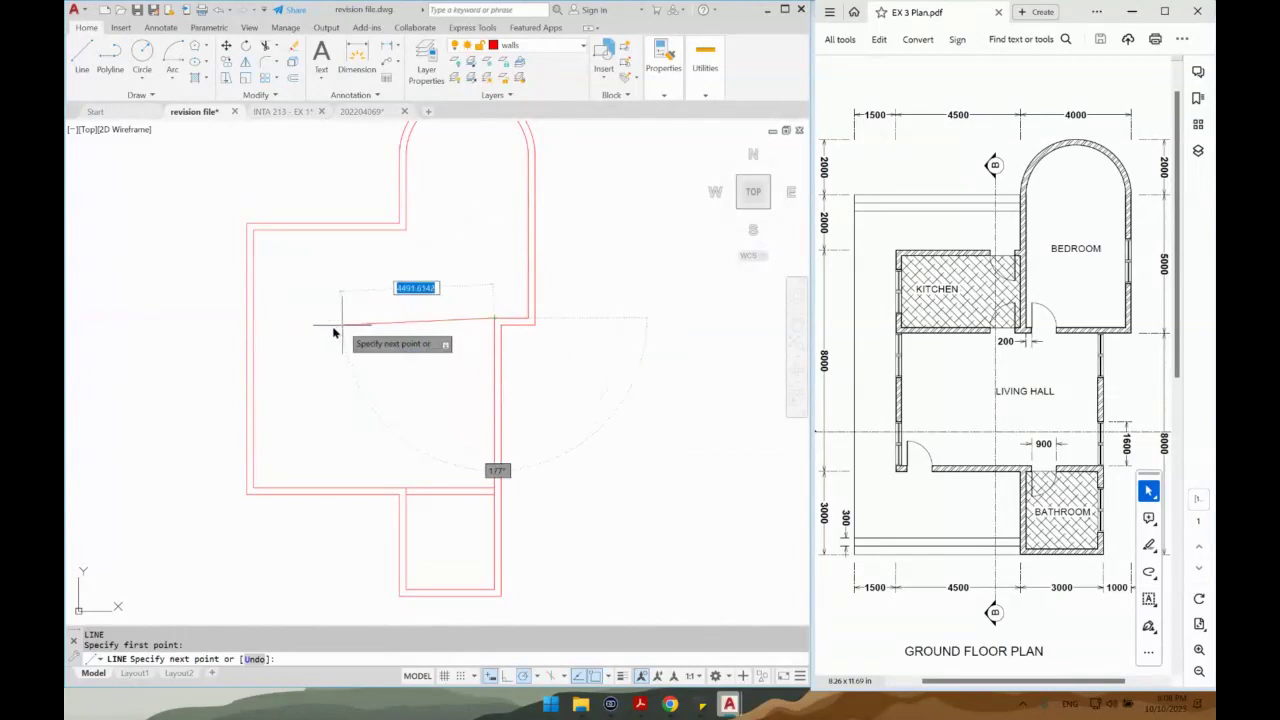
key("Return")
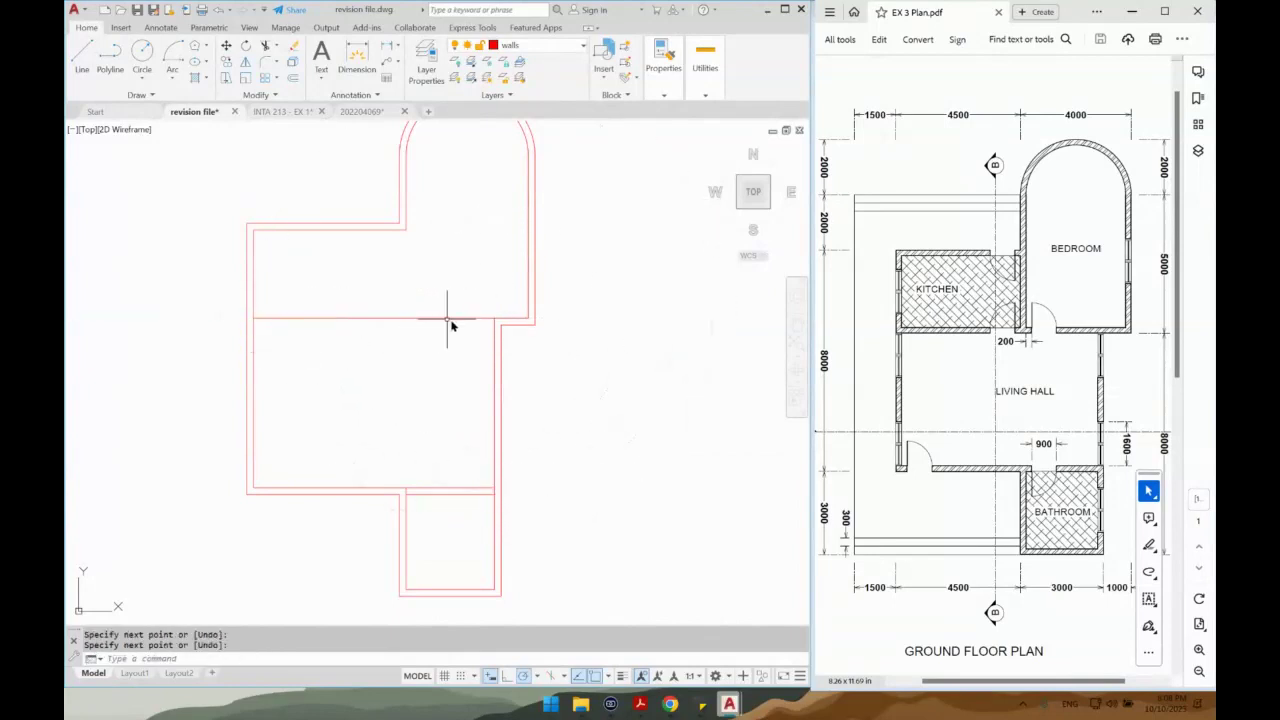
key("Return")
left_click(494, 322)
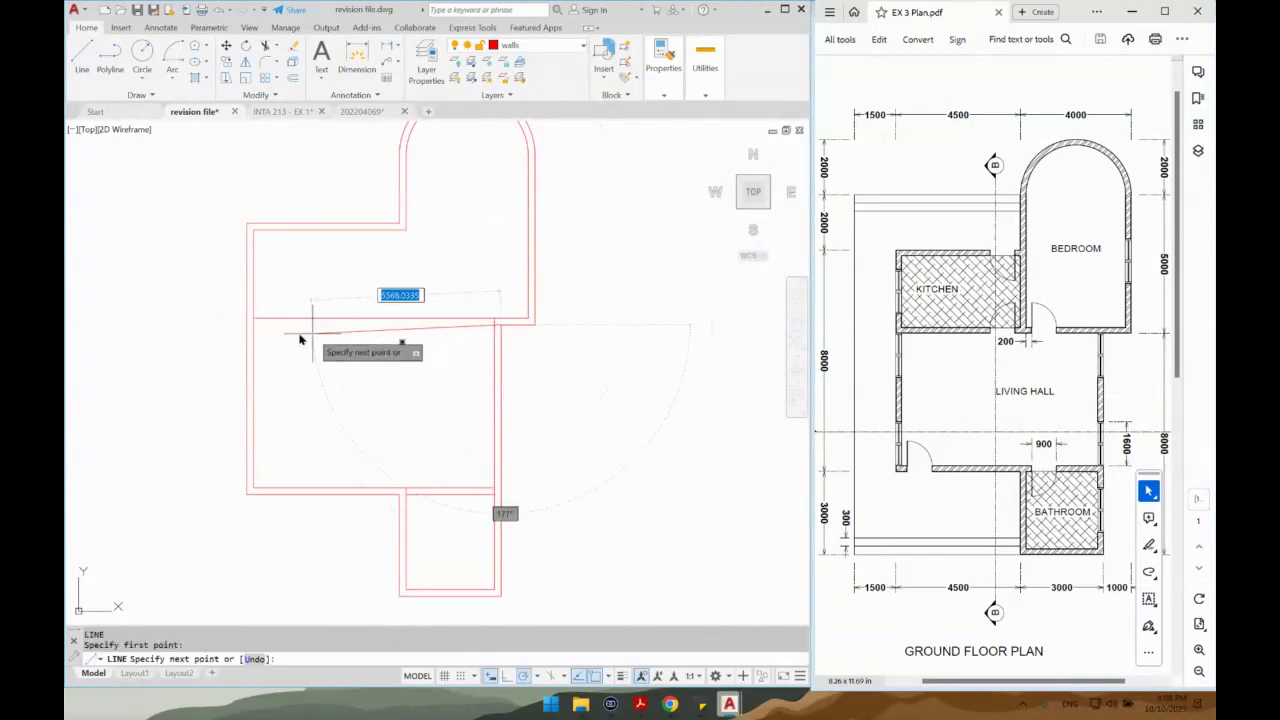
left_click(254, 325)
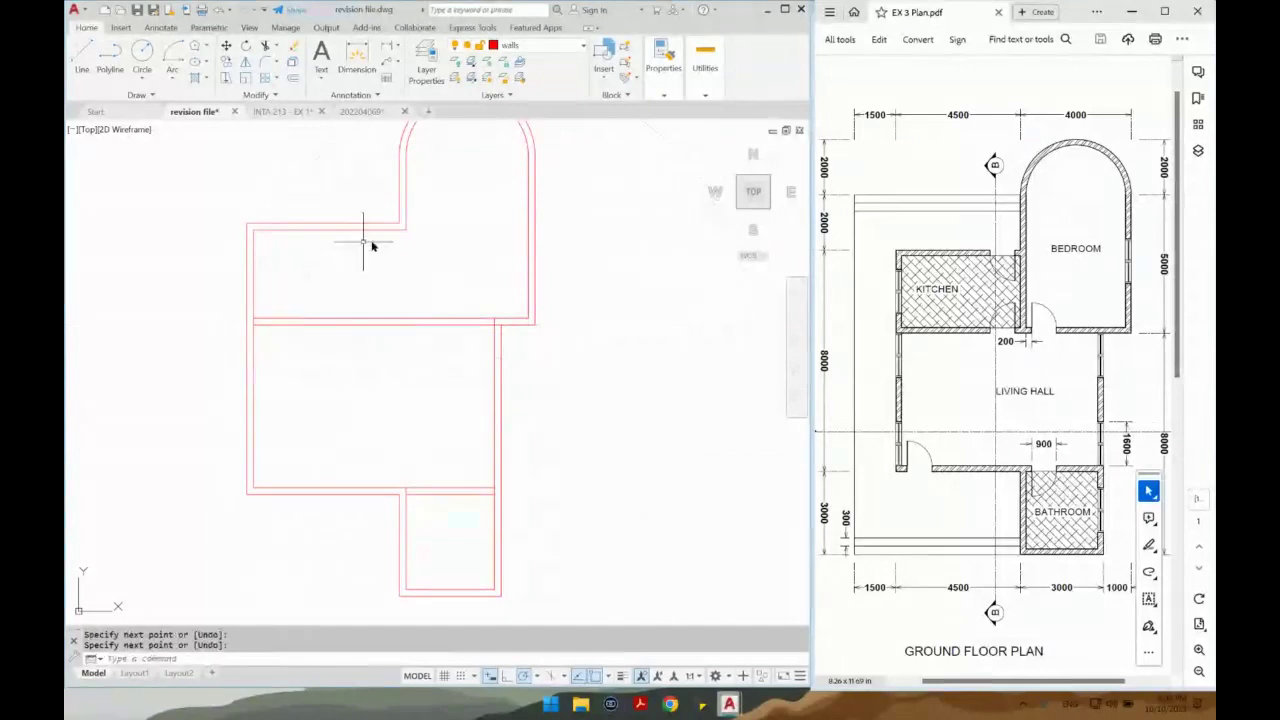
key("Return")
Draw two vertical lines extending the bedroom's wall faces down to the living hall partition, separating kitchen and bedroom.
key("Return")
left_click(408, 229)
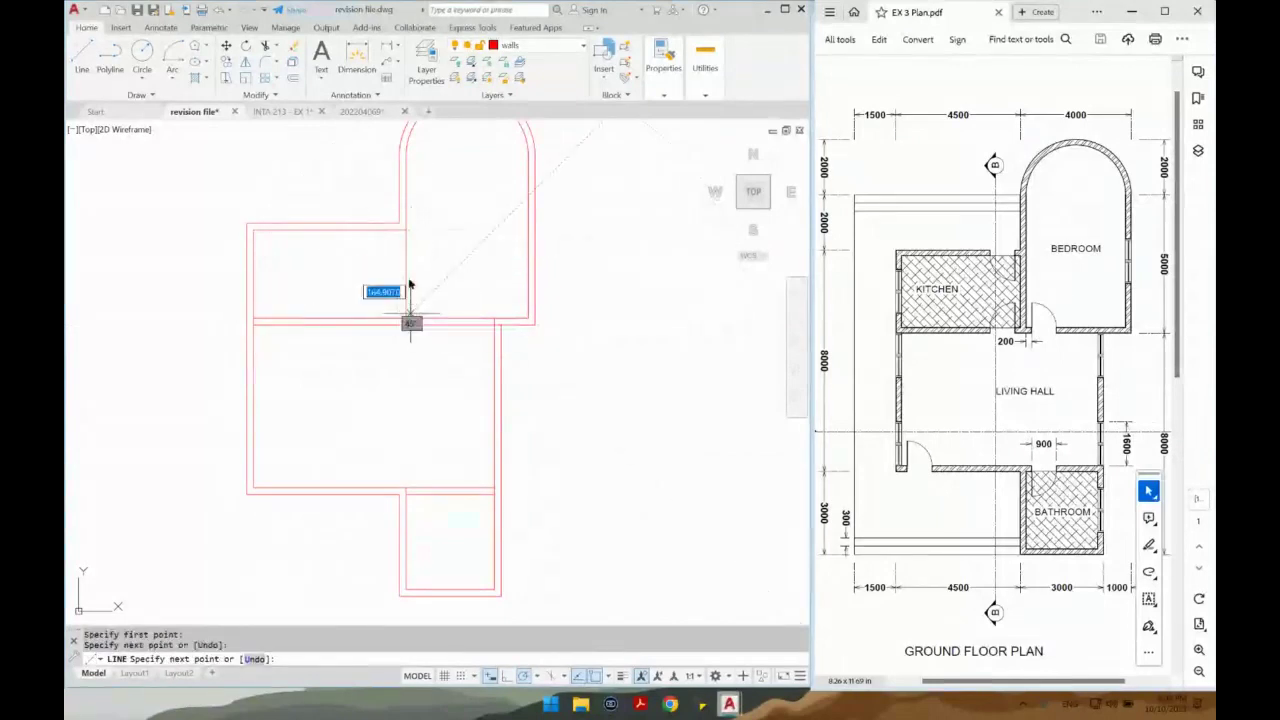
key("Return")
key("Return")
left_click(400, 224)
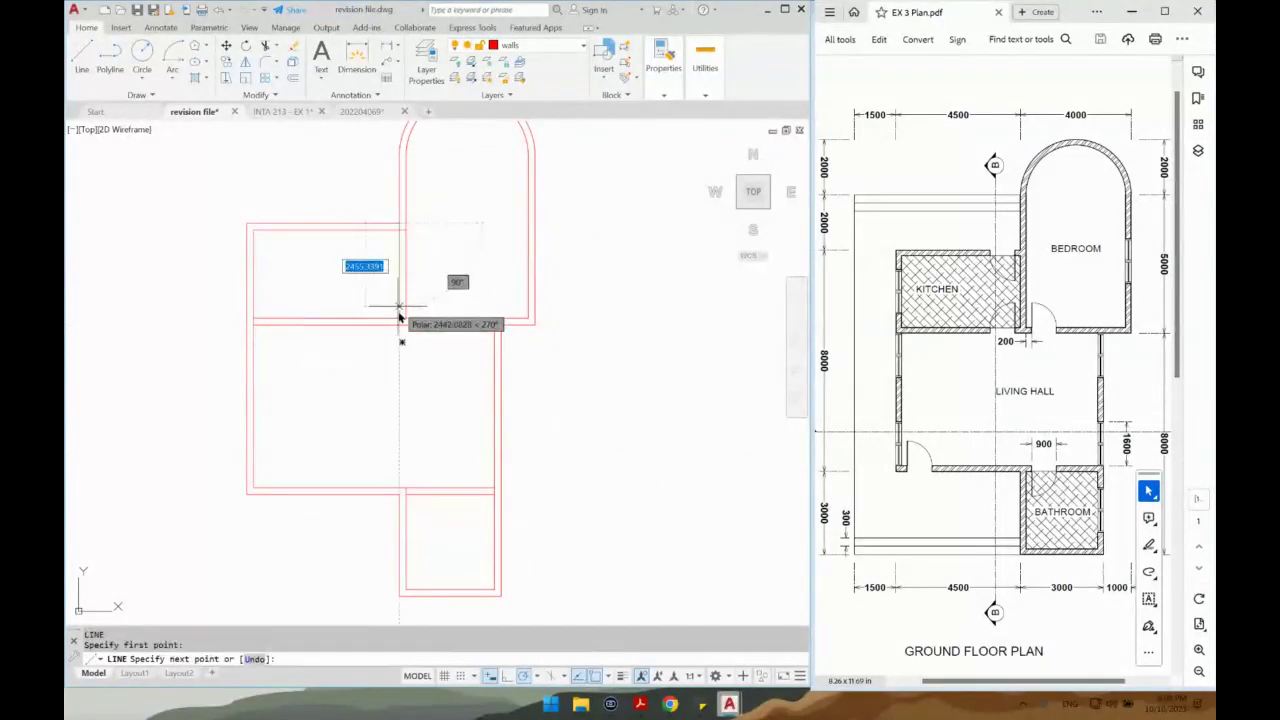
left_click(398, 321)
key("Return")
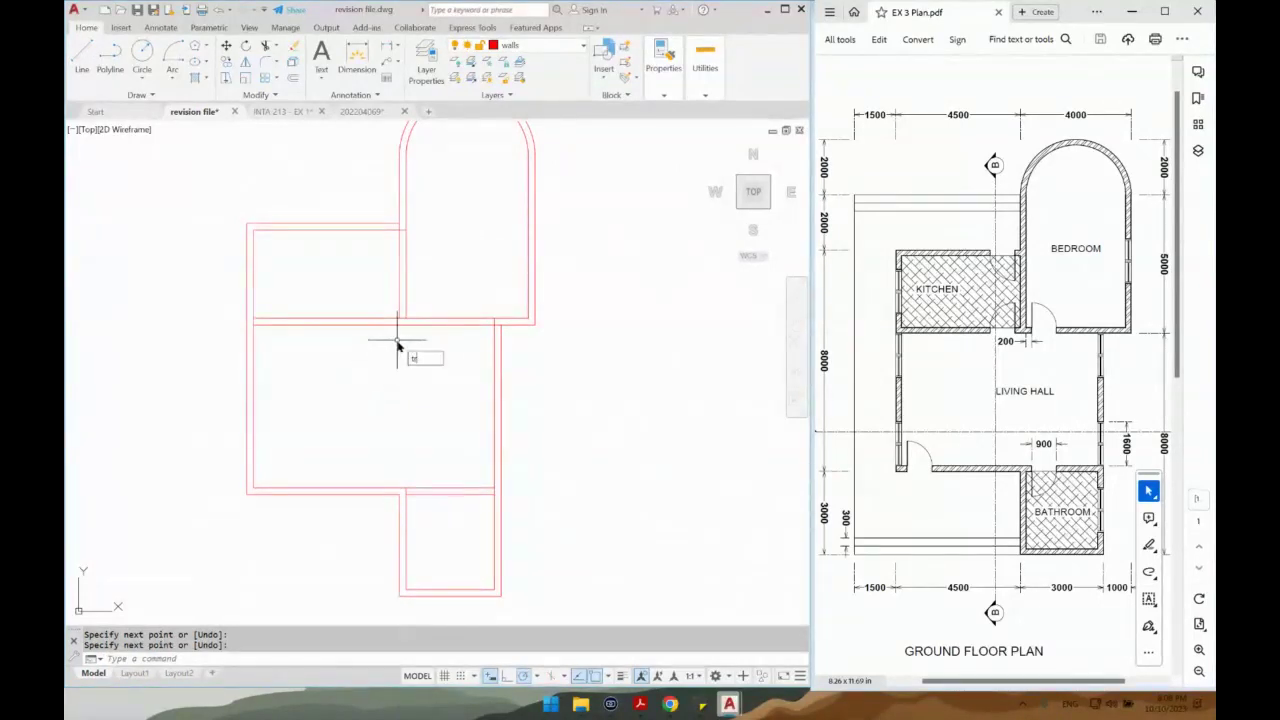
Trim the leftover line segments where the new partition walls meet each other and the outer walls.
key("Return")
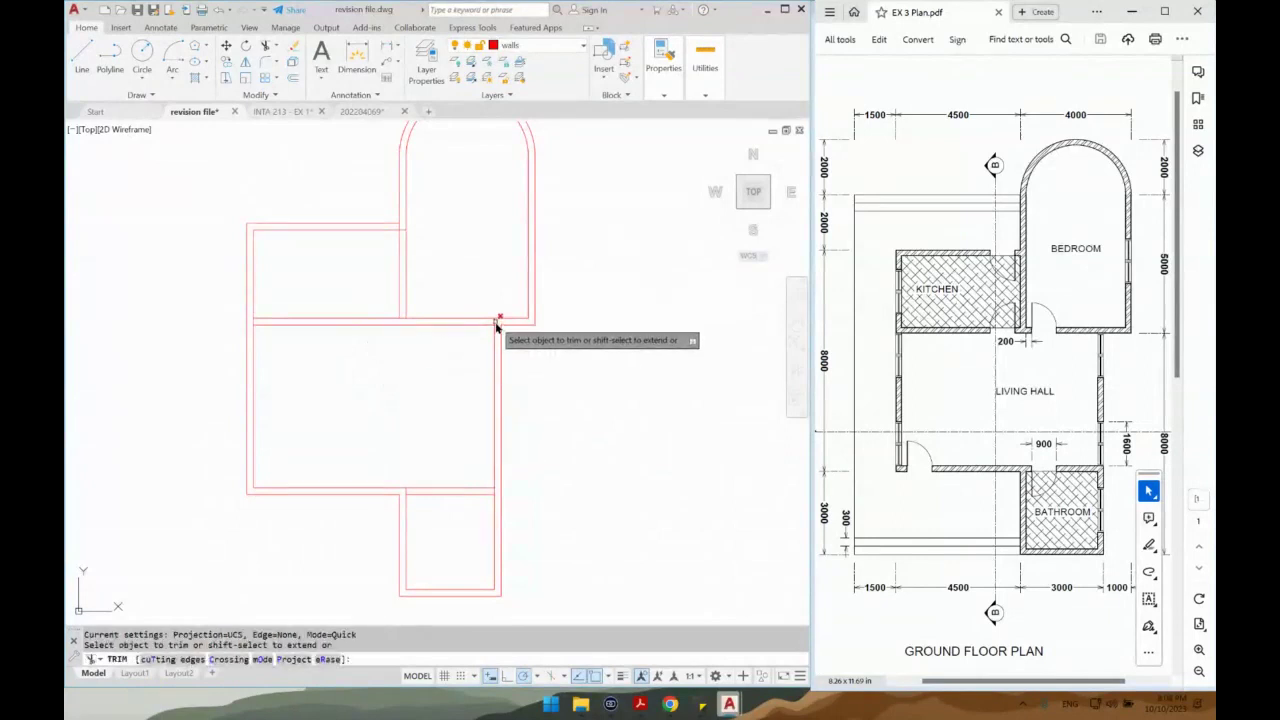
left_click(498, 322)
left_click(402, 316)
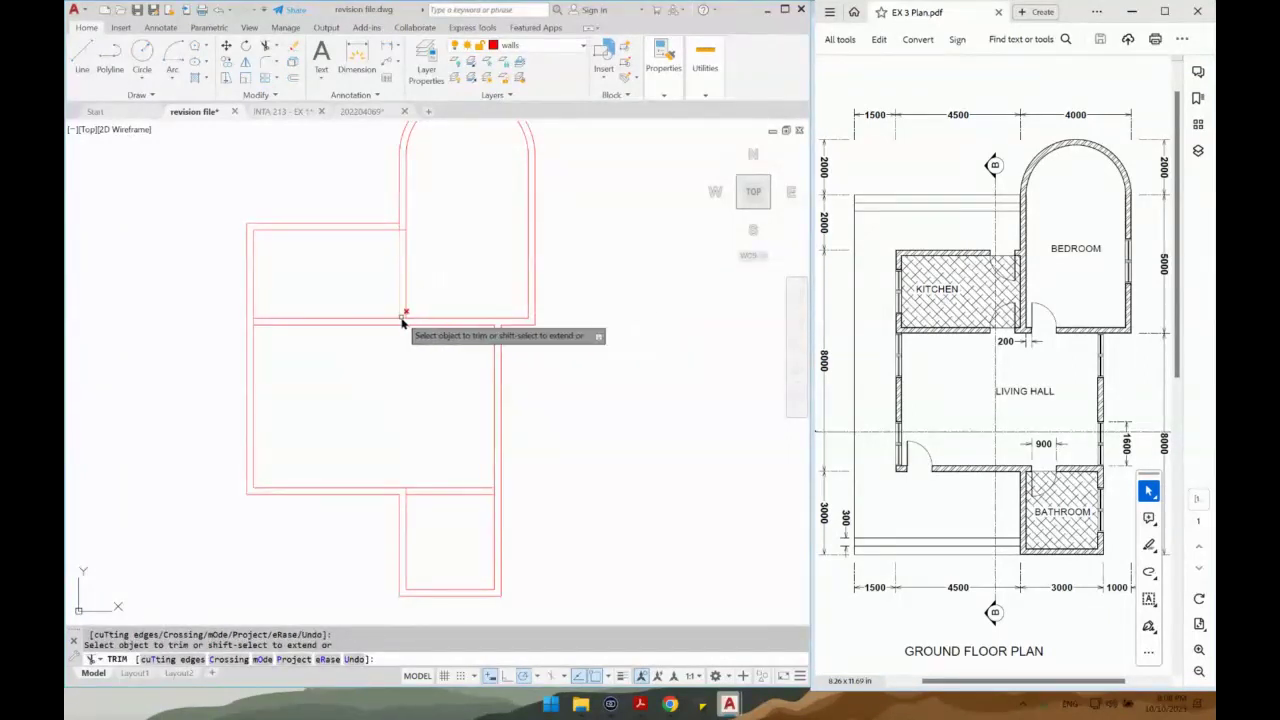
scroll(409, 316, "up", 2)
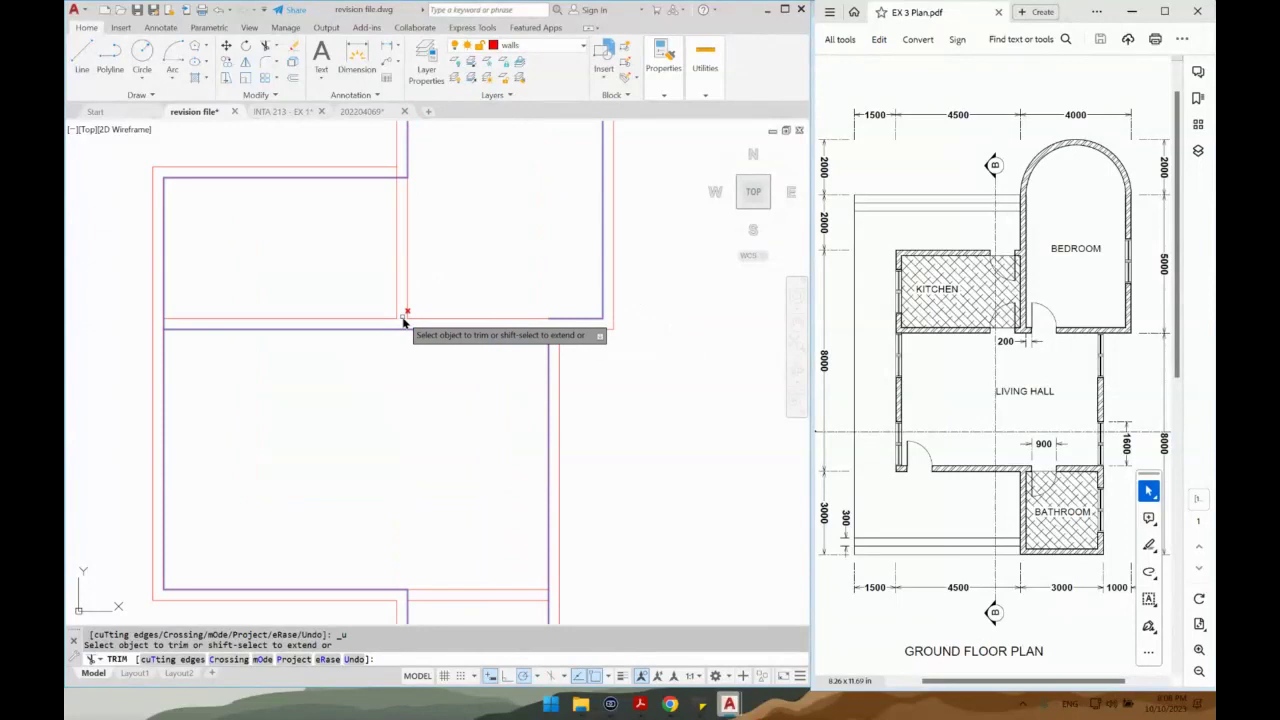
left_click(402, 178)
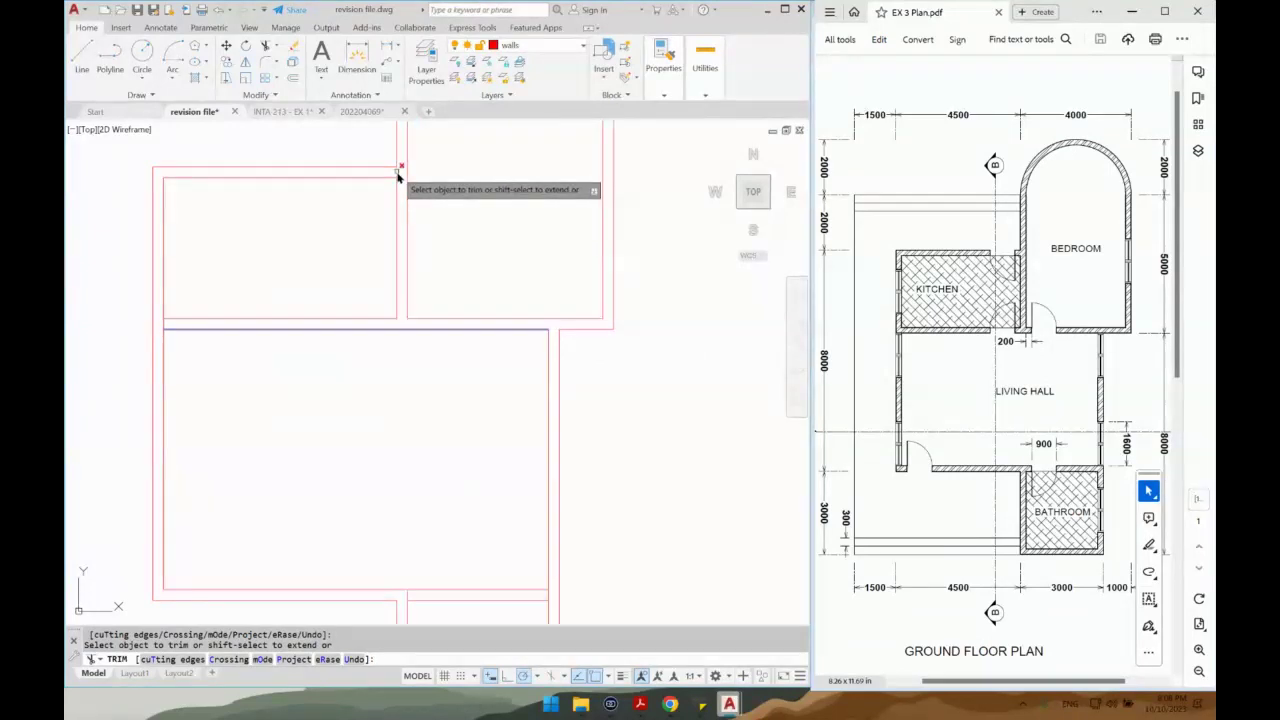
left_click(398, 172)
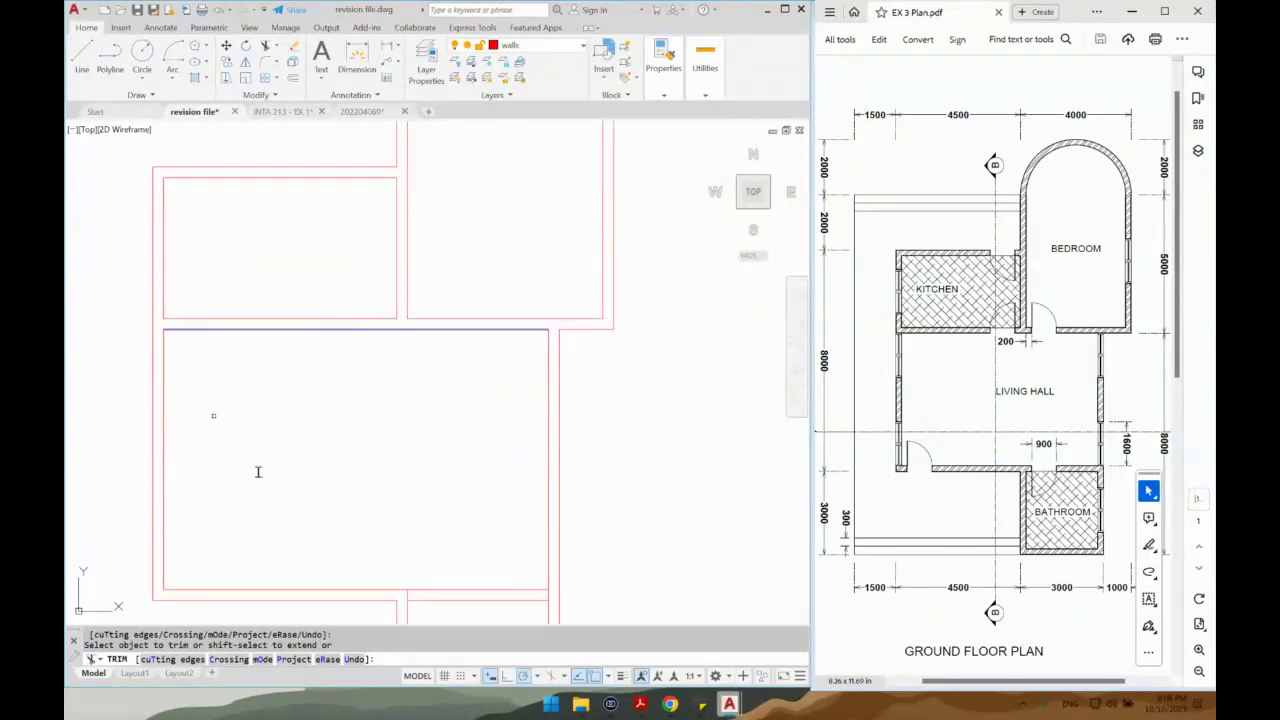
middle_click_drag(344, 495, 275, 355)
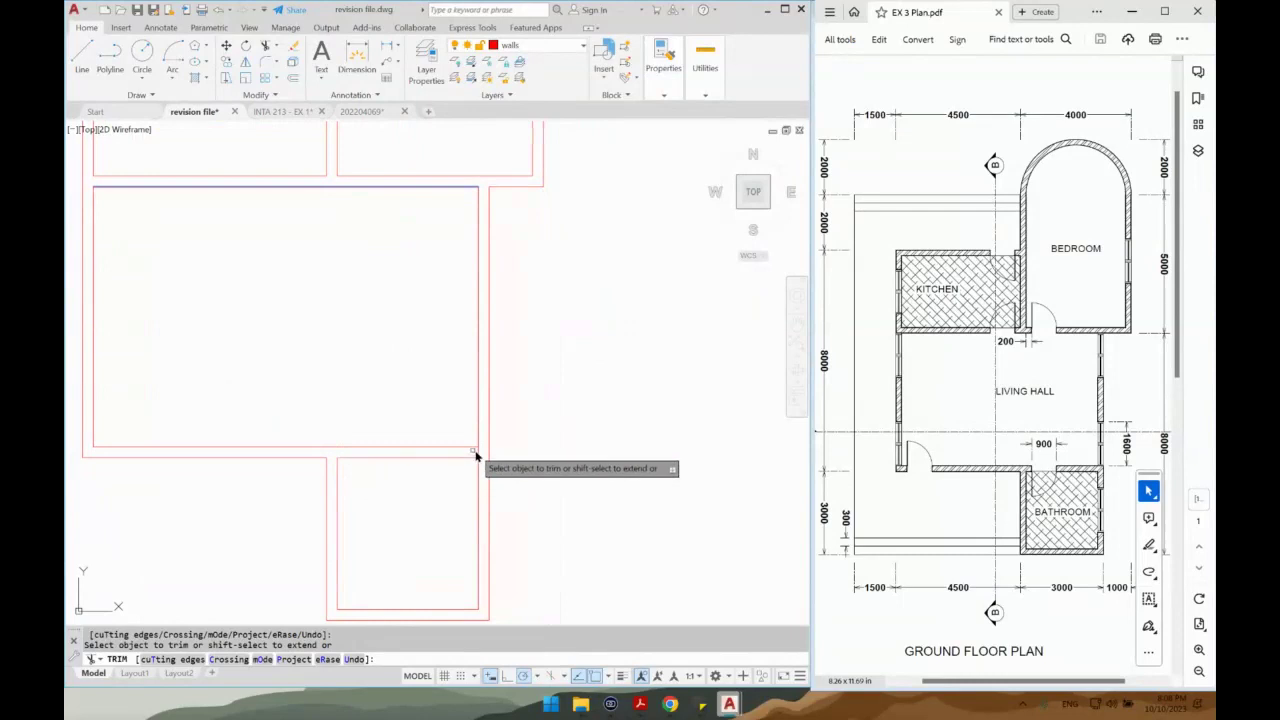
scroll(480, 323, "down", 4)
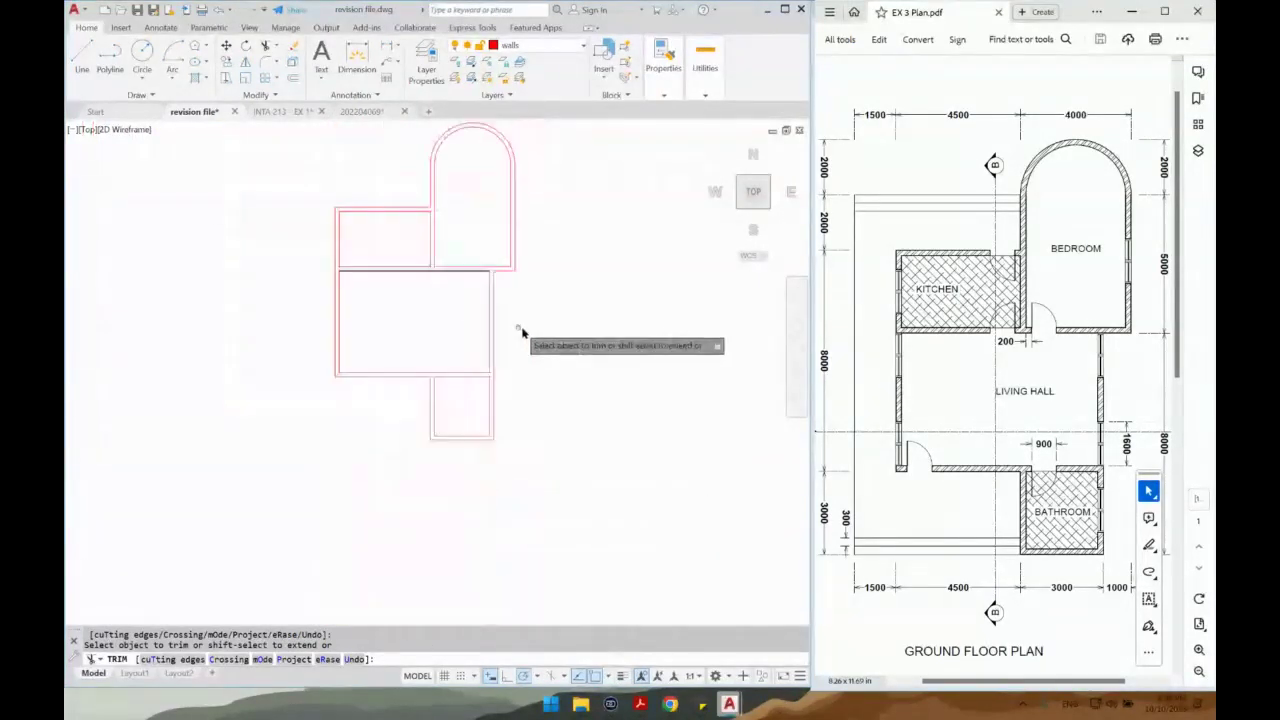
End the trimming and regenerate the drawing display.
key("Return")
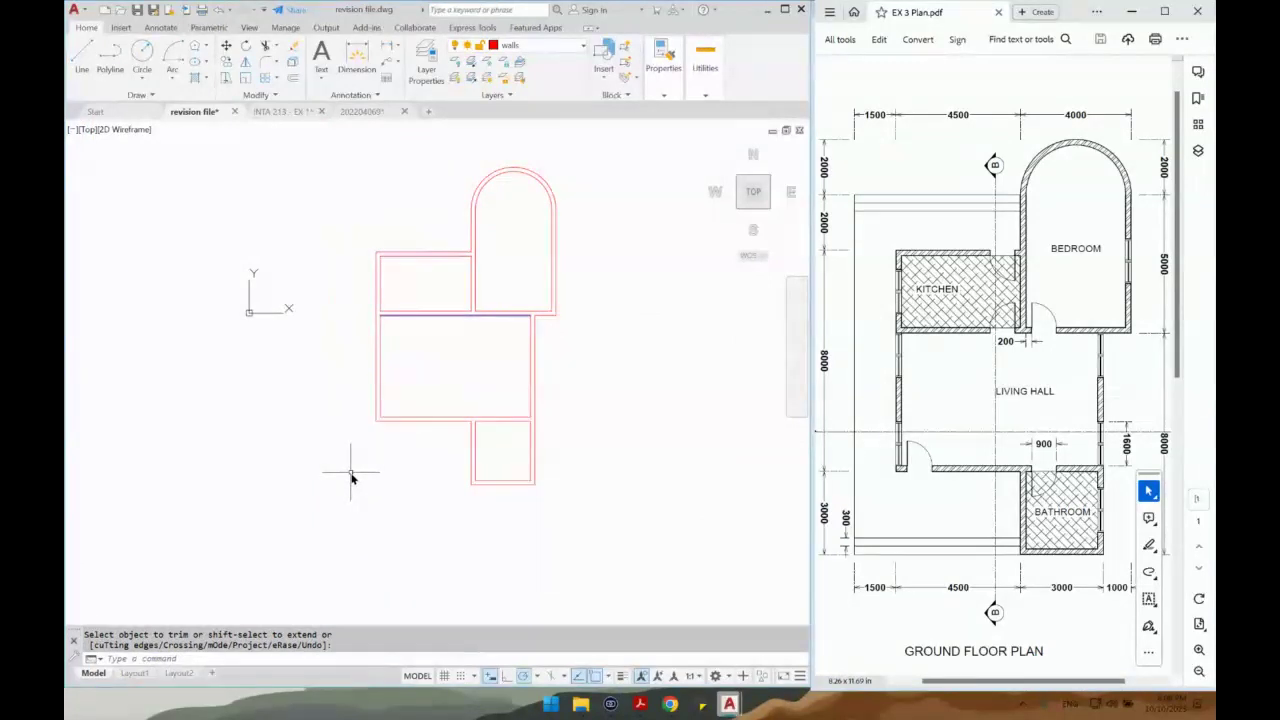
key("Escape")
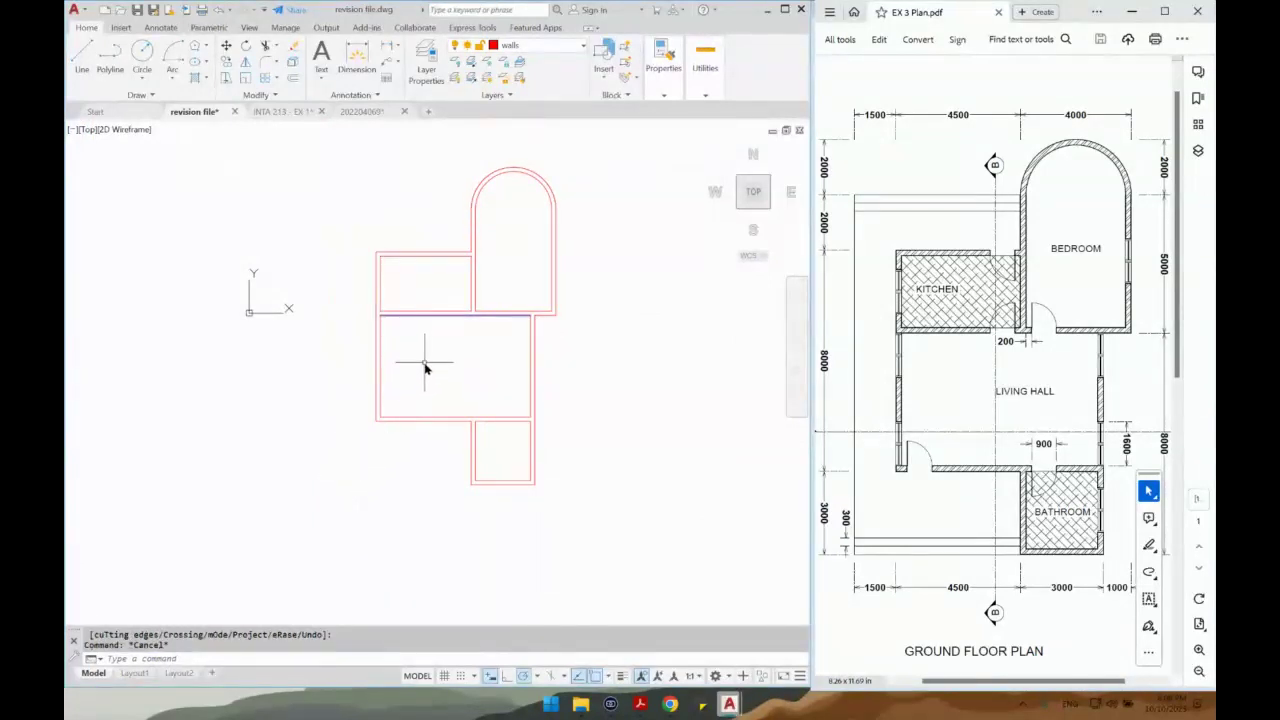
type("re")
key("Return")
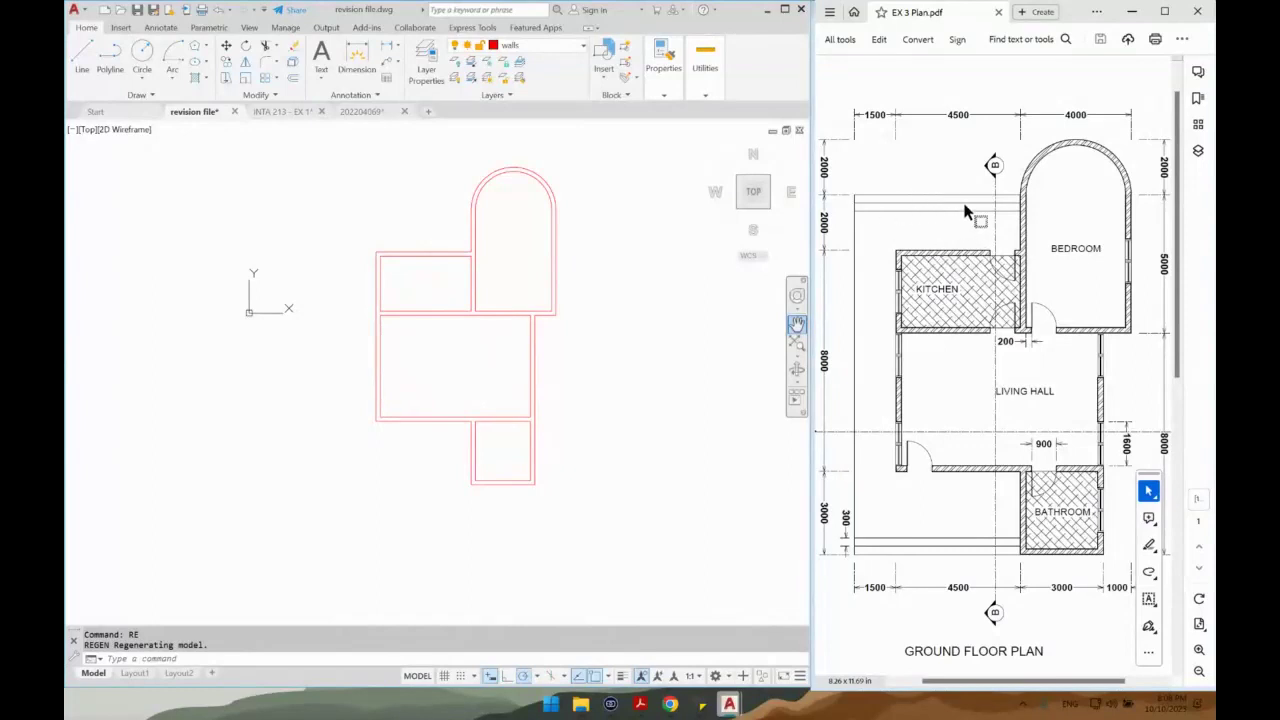
On the steps layer, draw the outer outline from the bedroom arc's base, 1500 past the kitchen wall, down and across to the bathroom's lower corner.
middle_click_drag(537, 129, 540, 133)
left_click(551, 47)
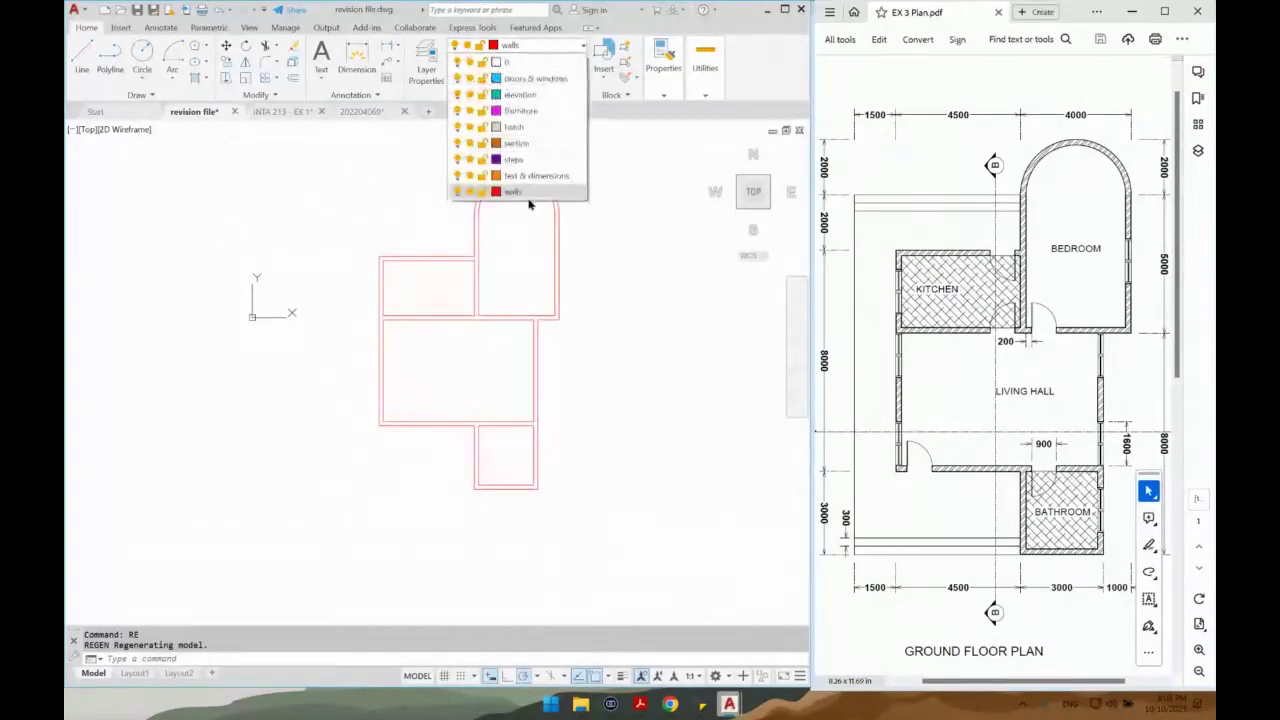
left_click(520, 159)
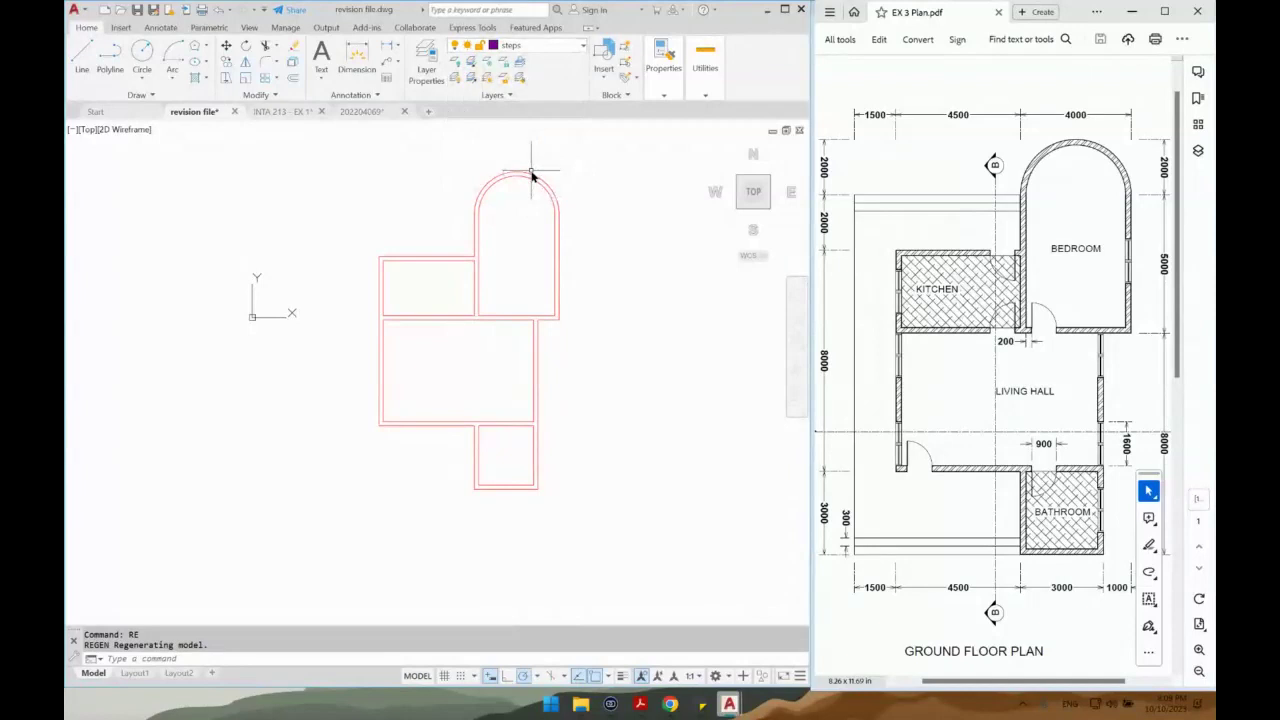
type("l")
key("Return")
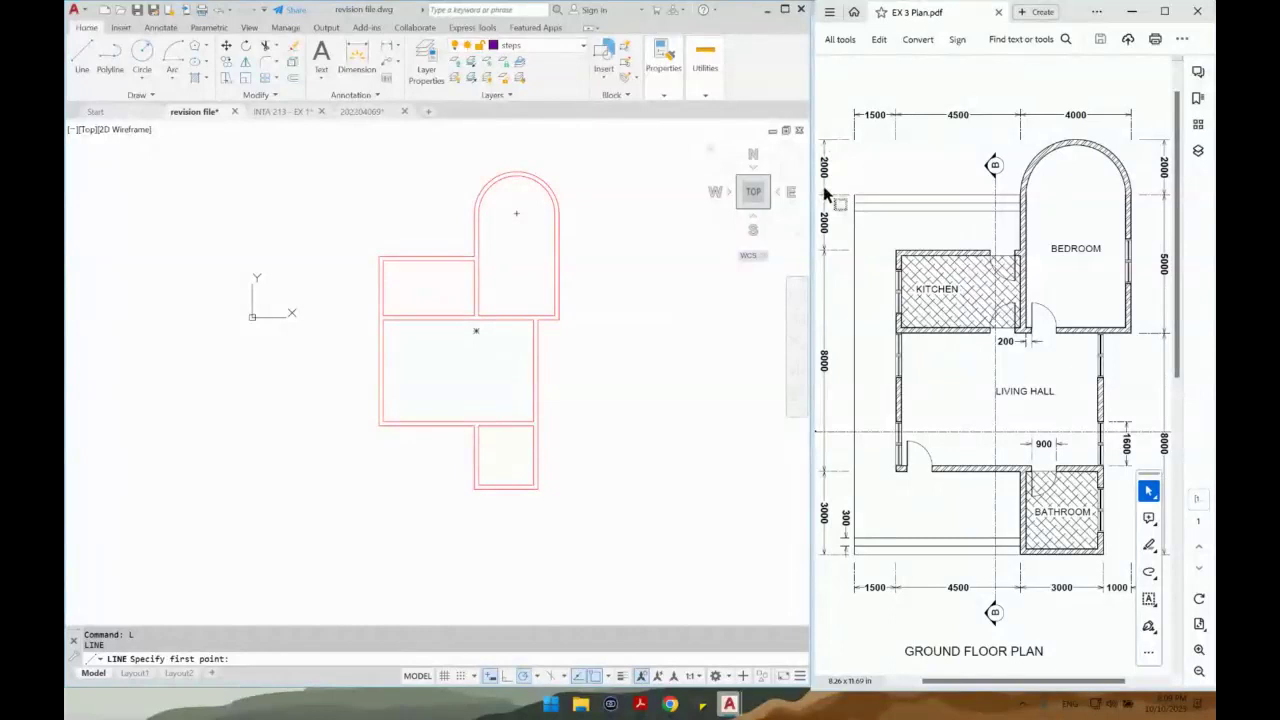
left_click(472, 212)
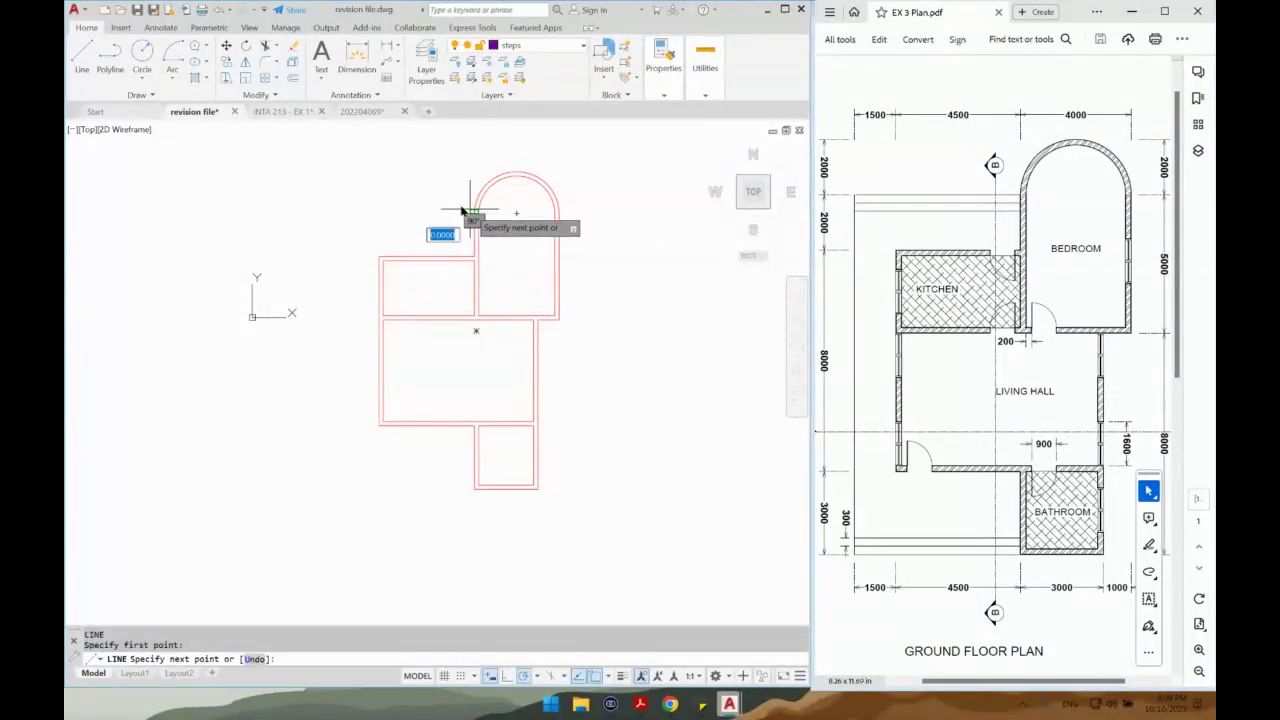
left_click(378, 215)
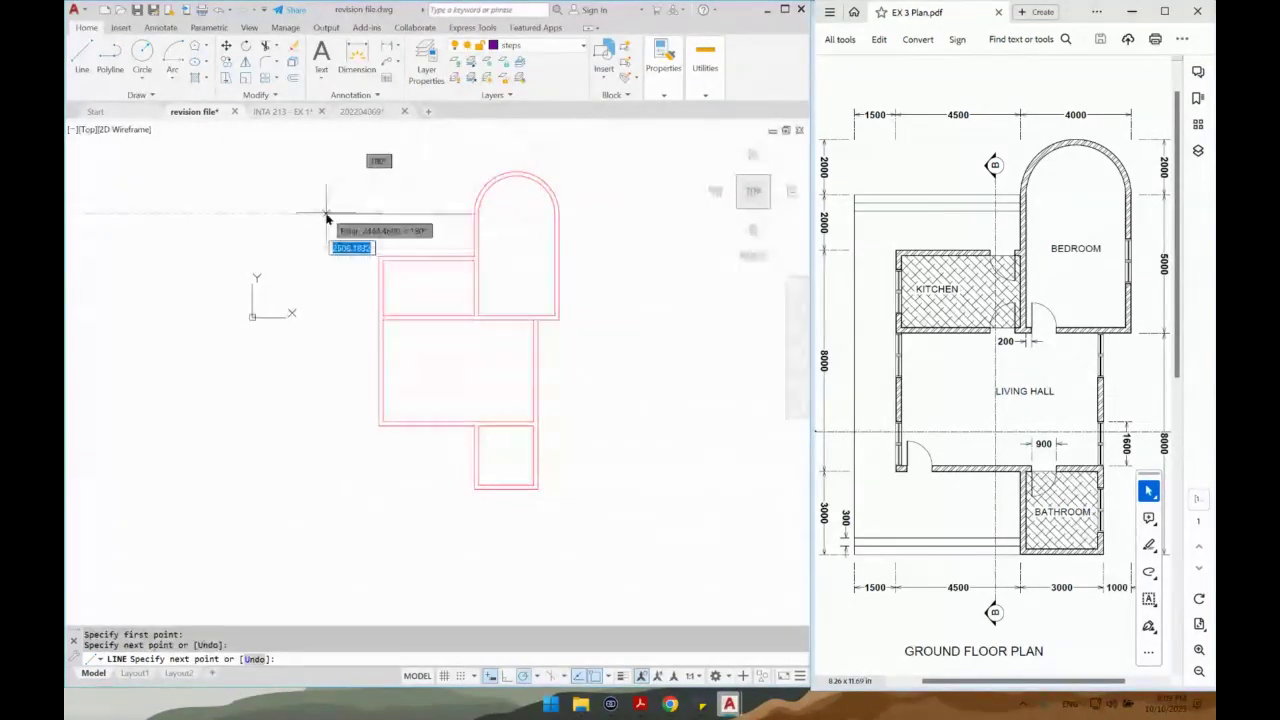
type("1500")
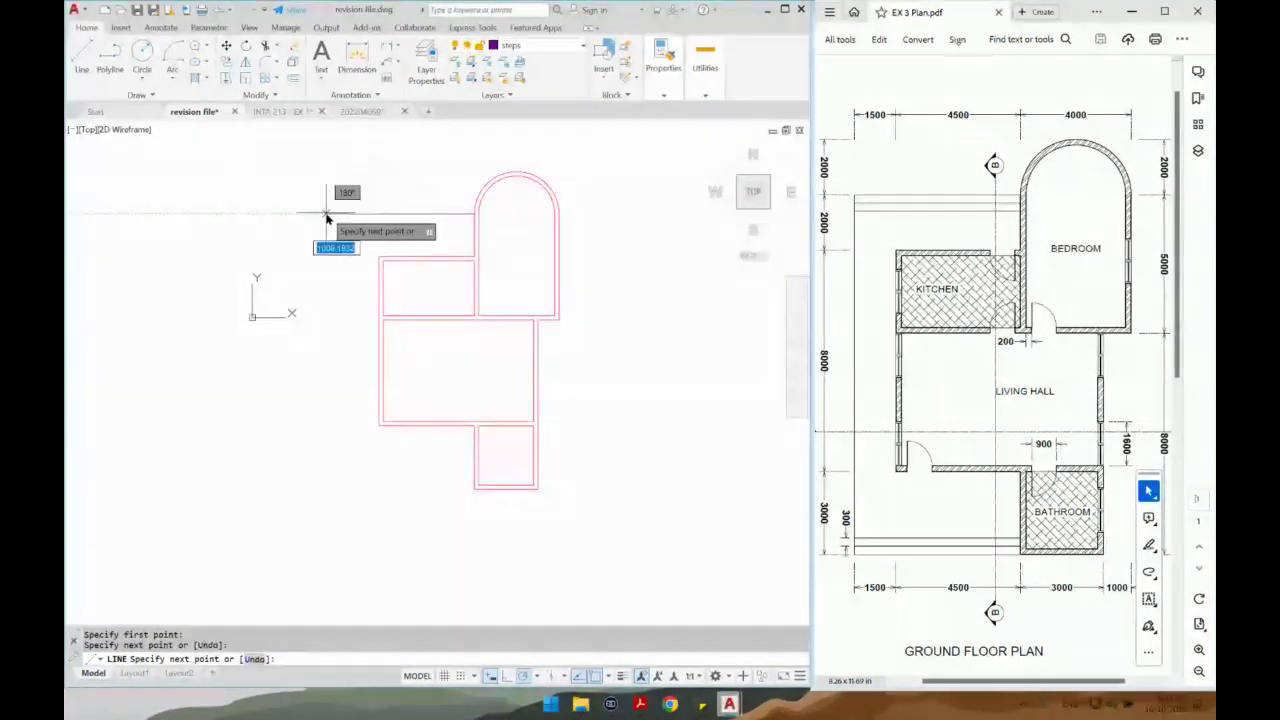
key("Return")
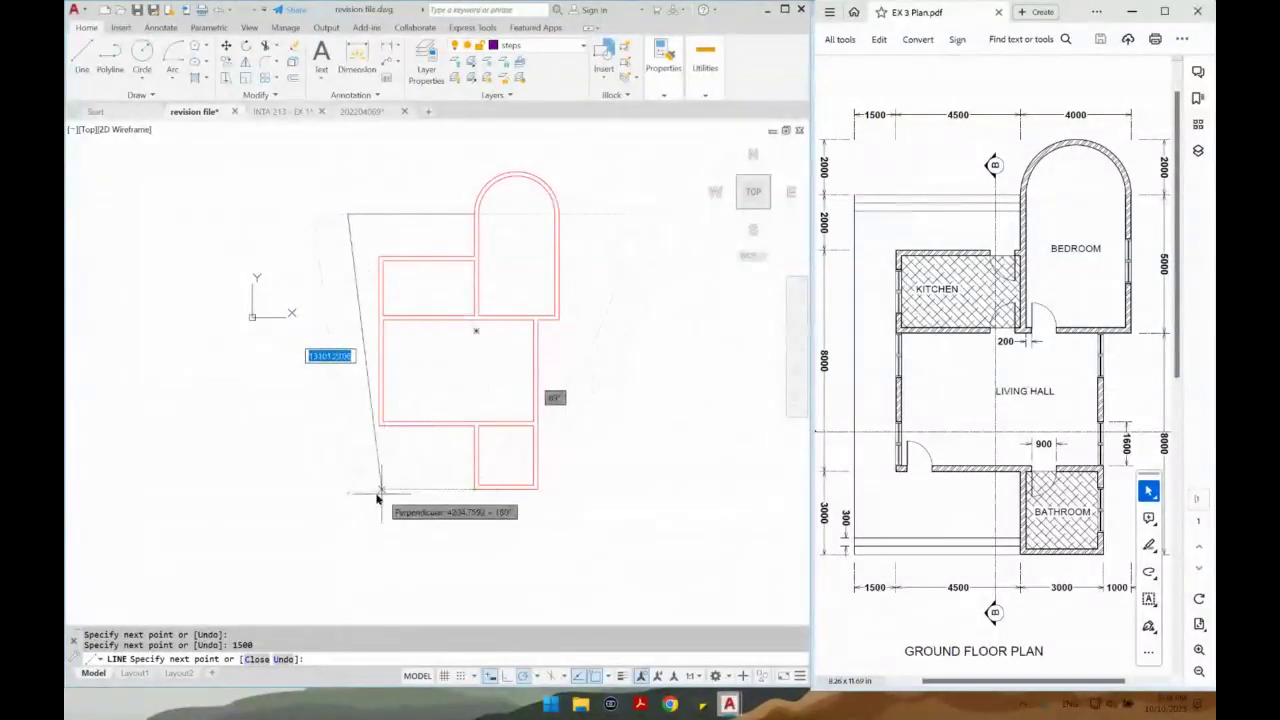
left_click(346, 490)
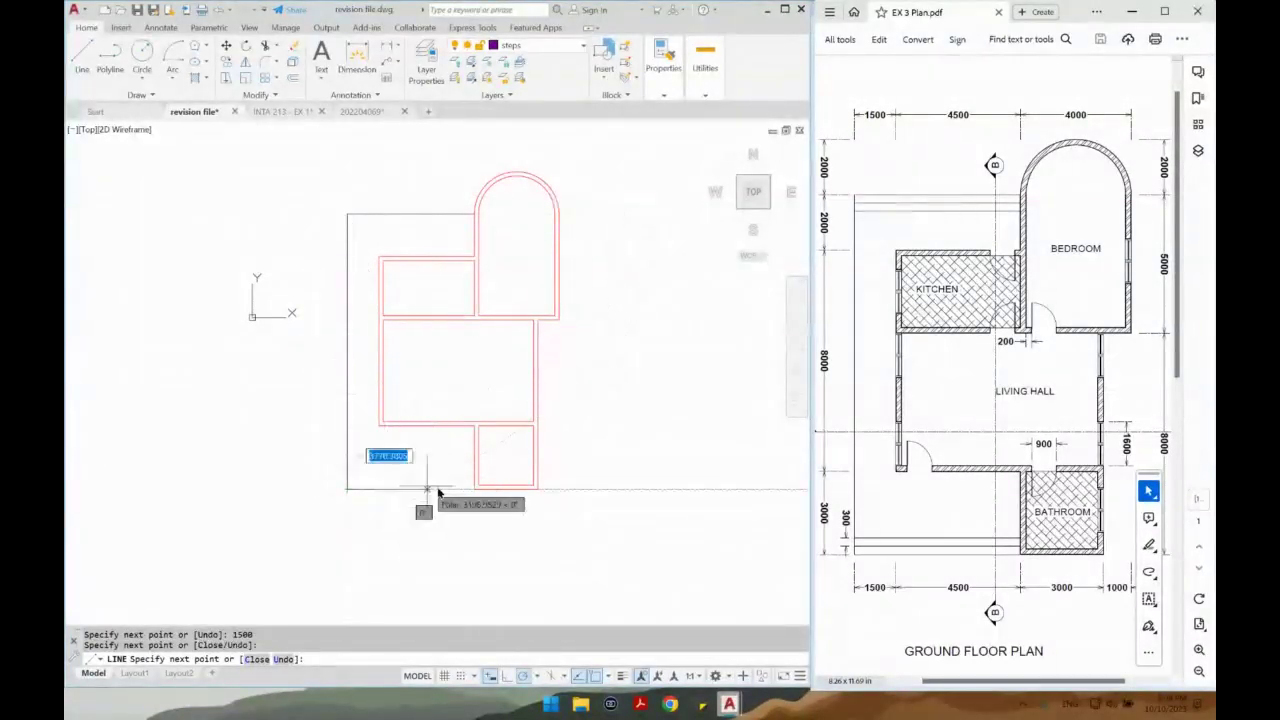
left_click(478, 489)
key("Return")
Offset the outline's lower horizontal line upward twice at 300 to form the lower steps.
type("o")
key("Return")
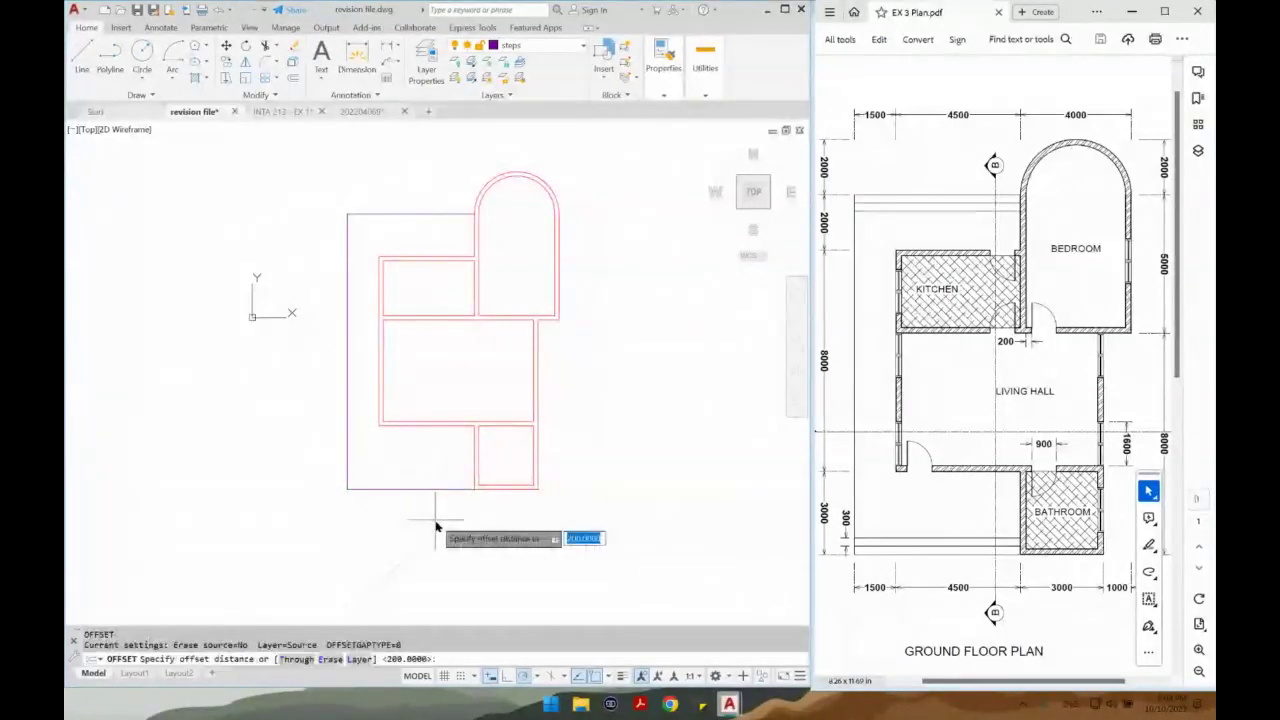
type("300")
key("Return")
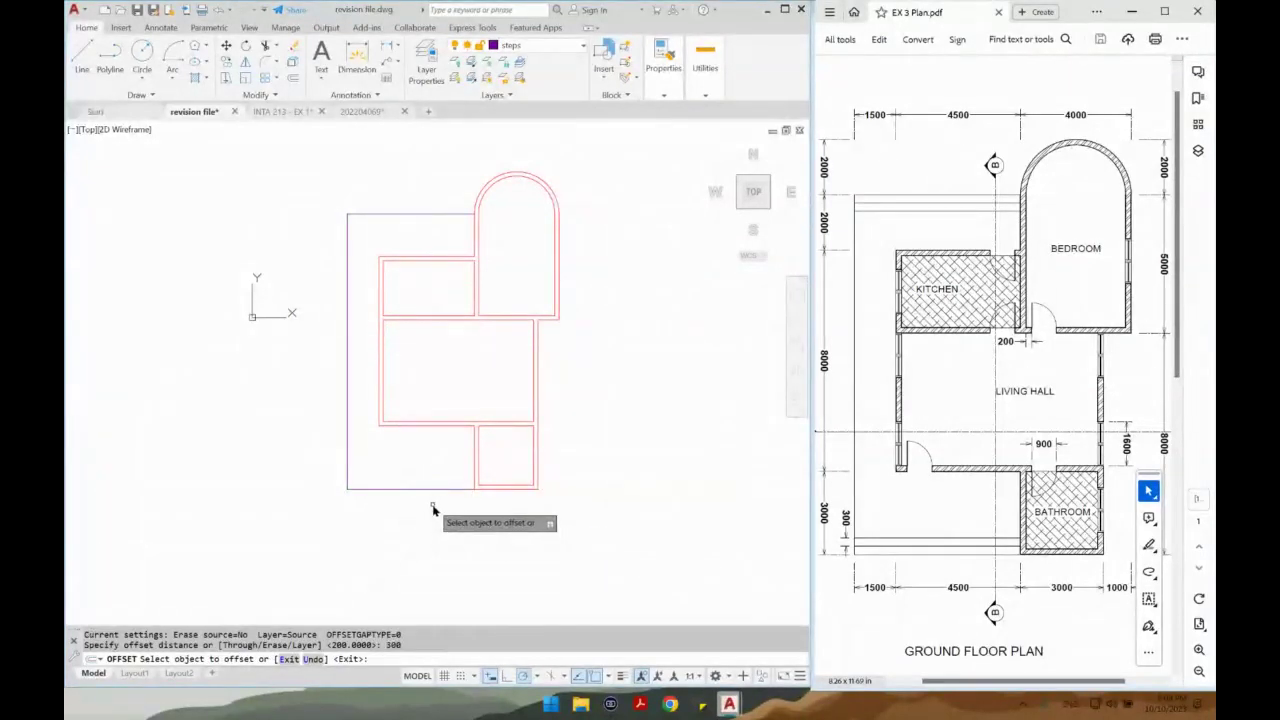
left_click(432, 489)
left_click(432, 484)
left_click(431, 484)
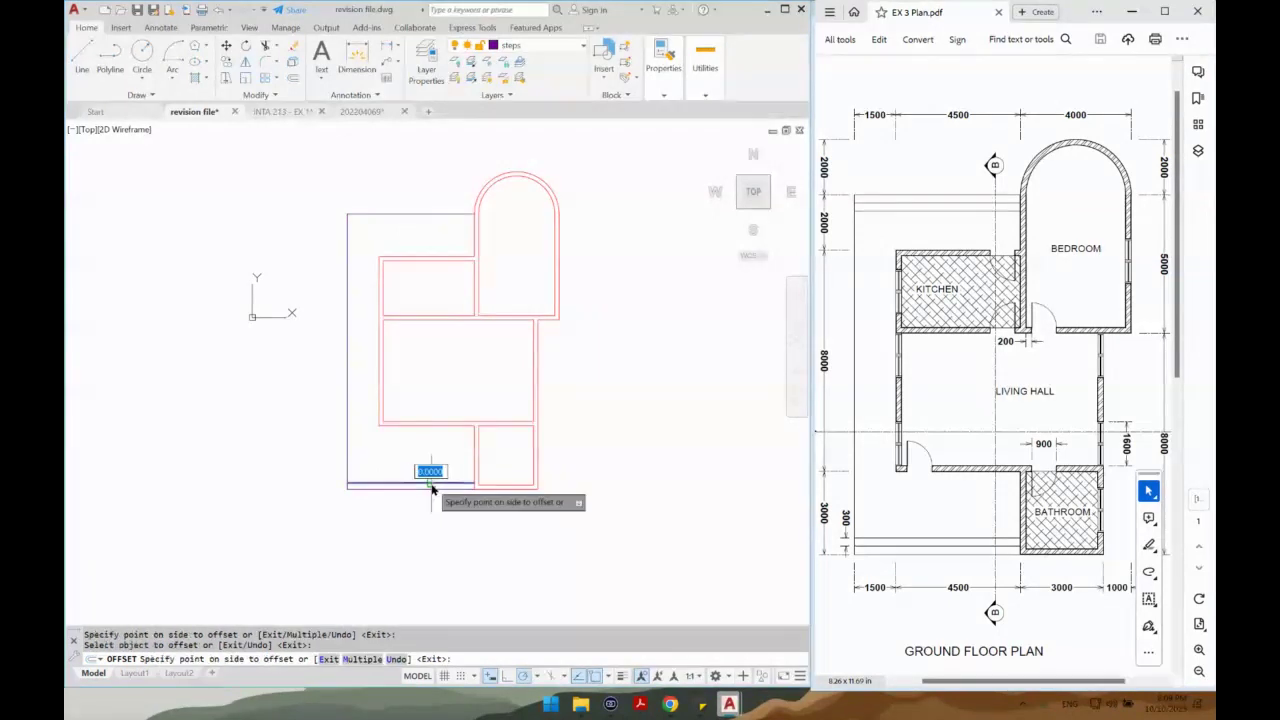
left_click(428, 462)
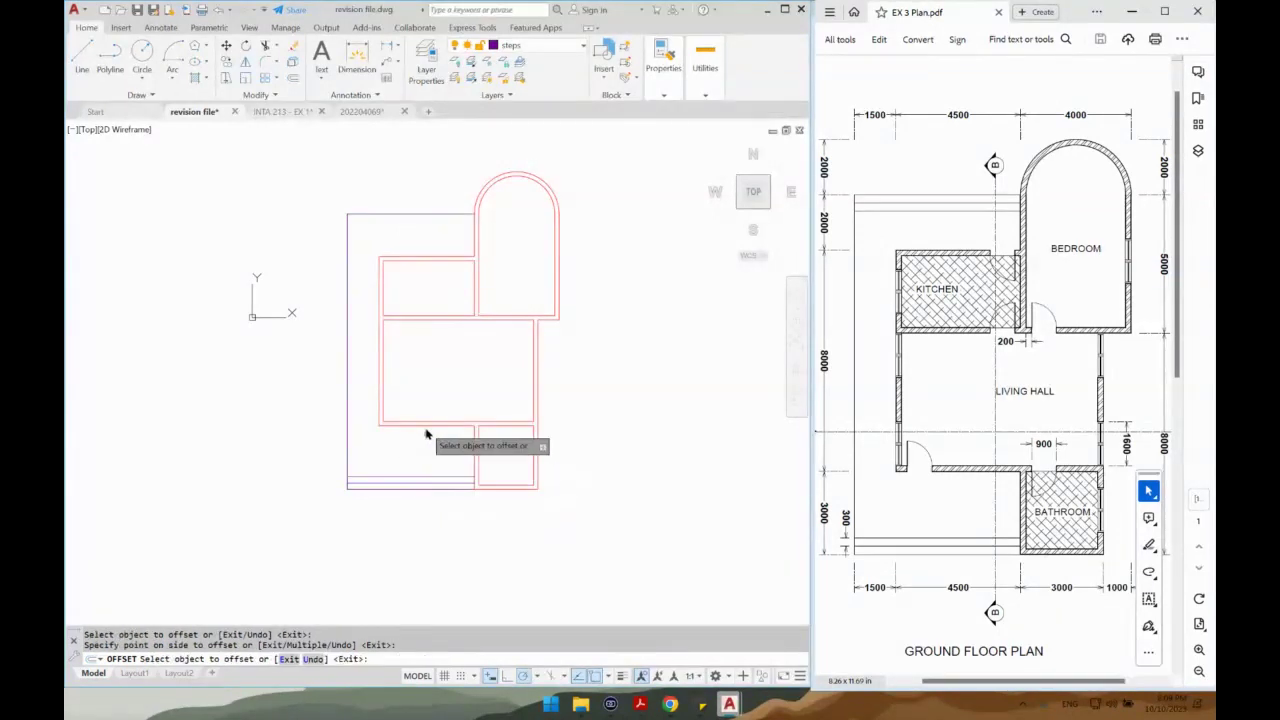
Join the two segments of the outline's upper horizontal line into a single line.
left_click(418, 219)
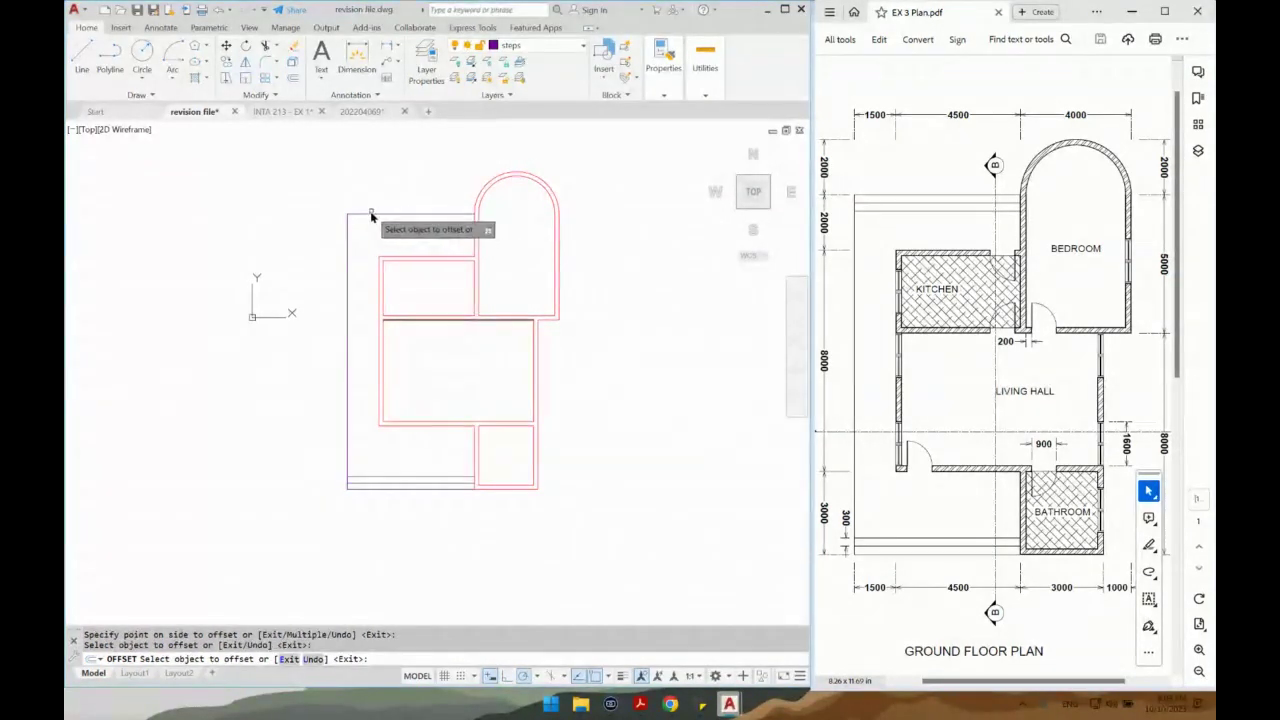
key("Escape")
left_click(401, 208)
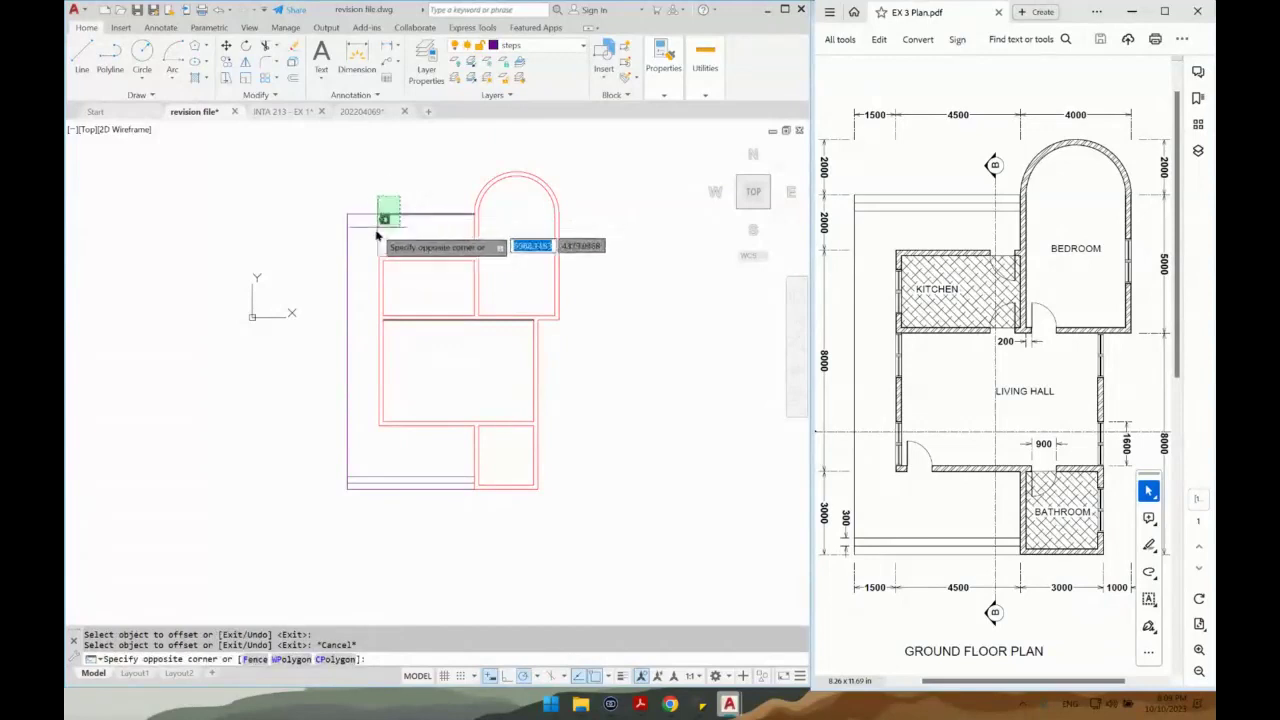
left_click(370, 237)
type("j")
key("Return")
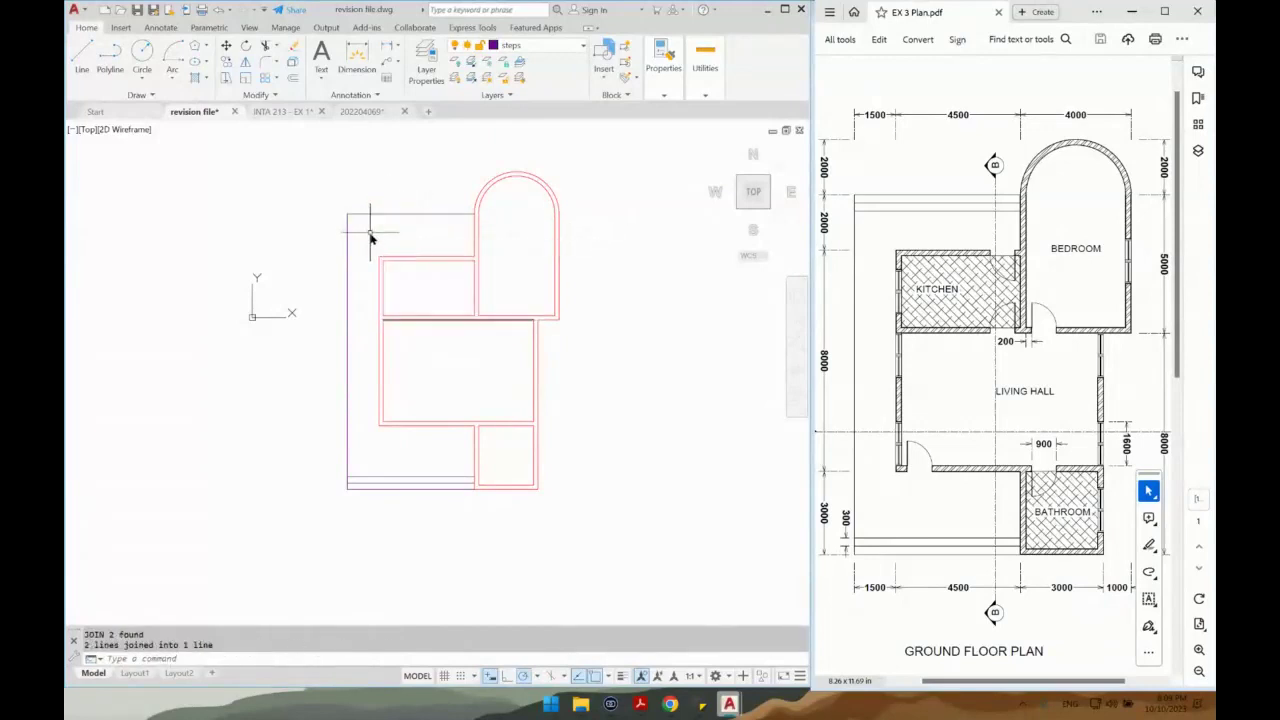
Offset the joined upper line downward twice at 300 to form the upper steps.
type("o")
key("Return")
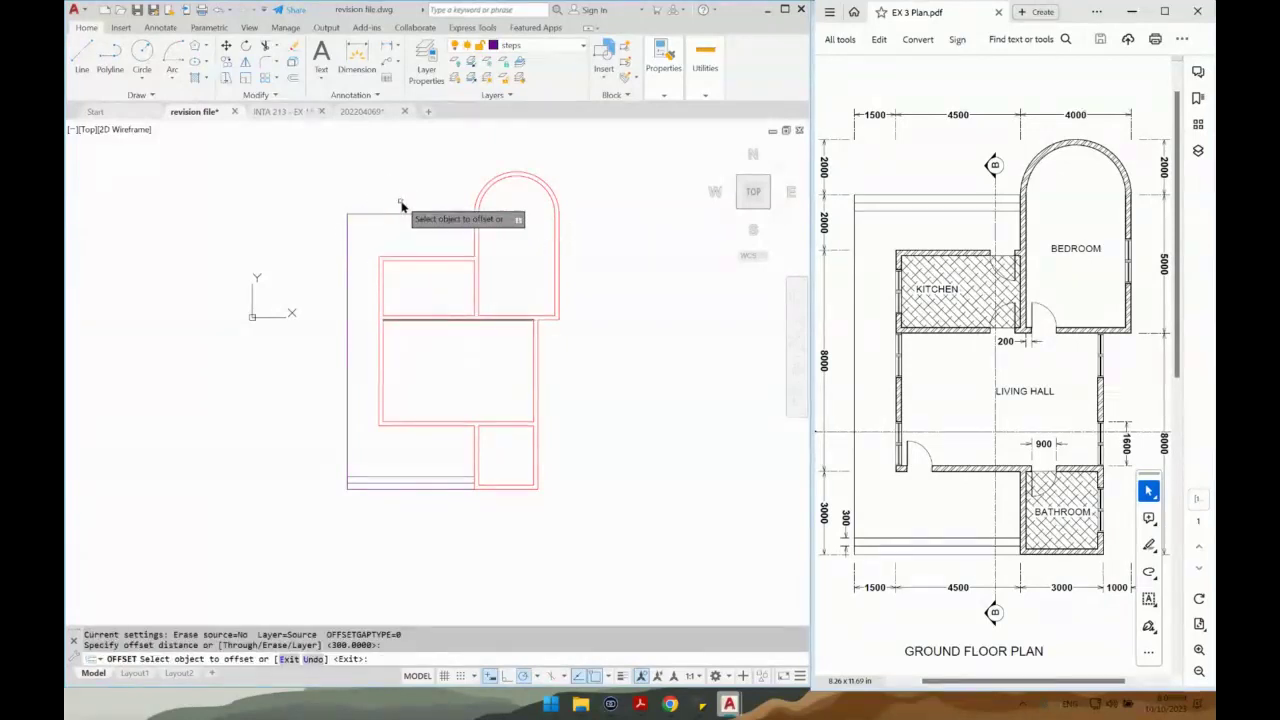
key("Return")
left_click(405, 214)
left_click(408, 224)
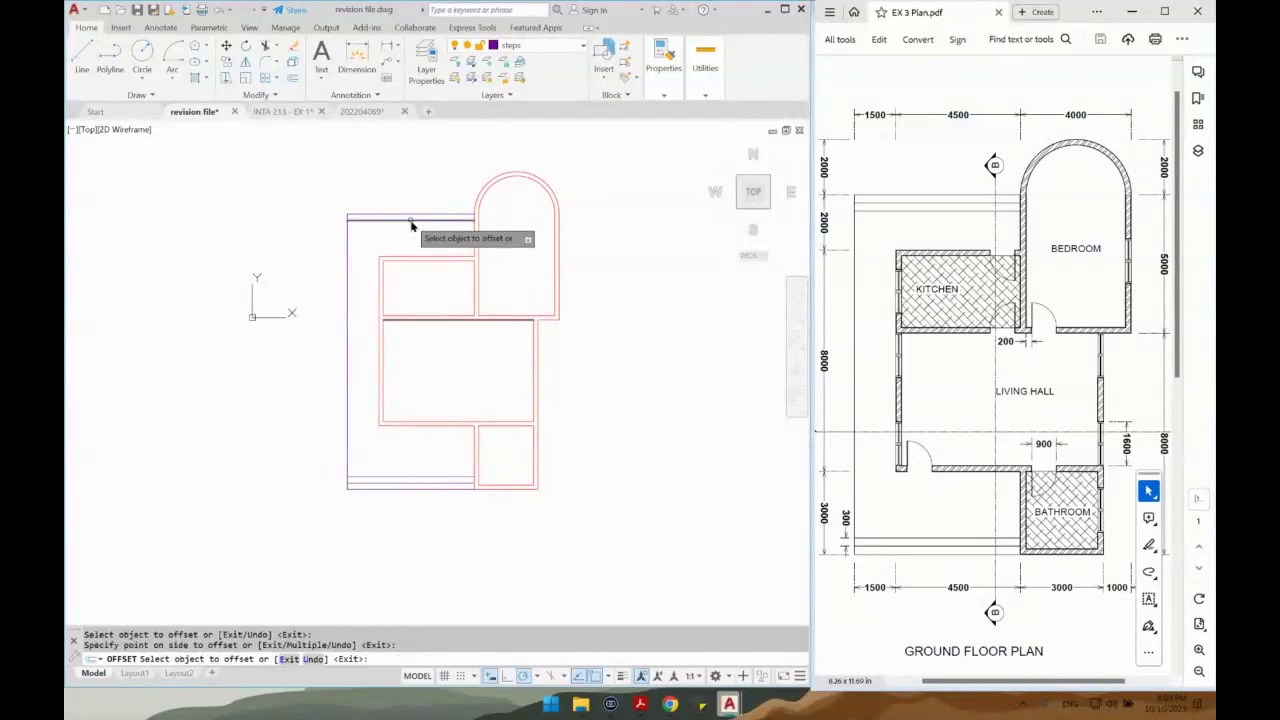
left_click(407, 219)
left_click(393, 265)
key("Return")
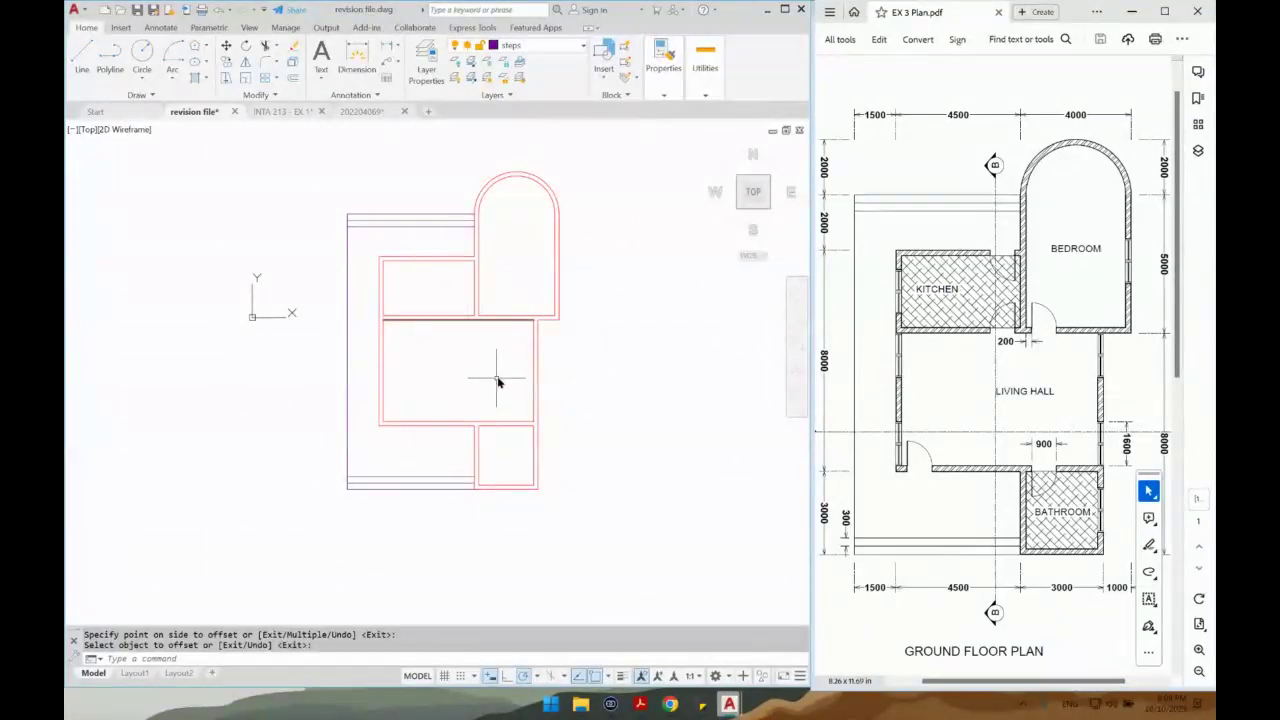
Draw a short vertical line across the partition above the bathroom, starting at the bathroom's upper inner corner beside the porch-side wall.
scroll(500, 415, "up", 5)
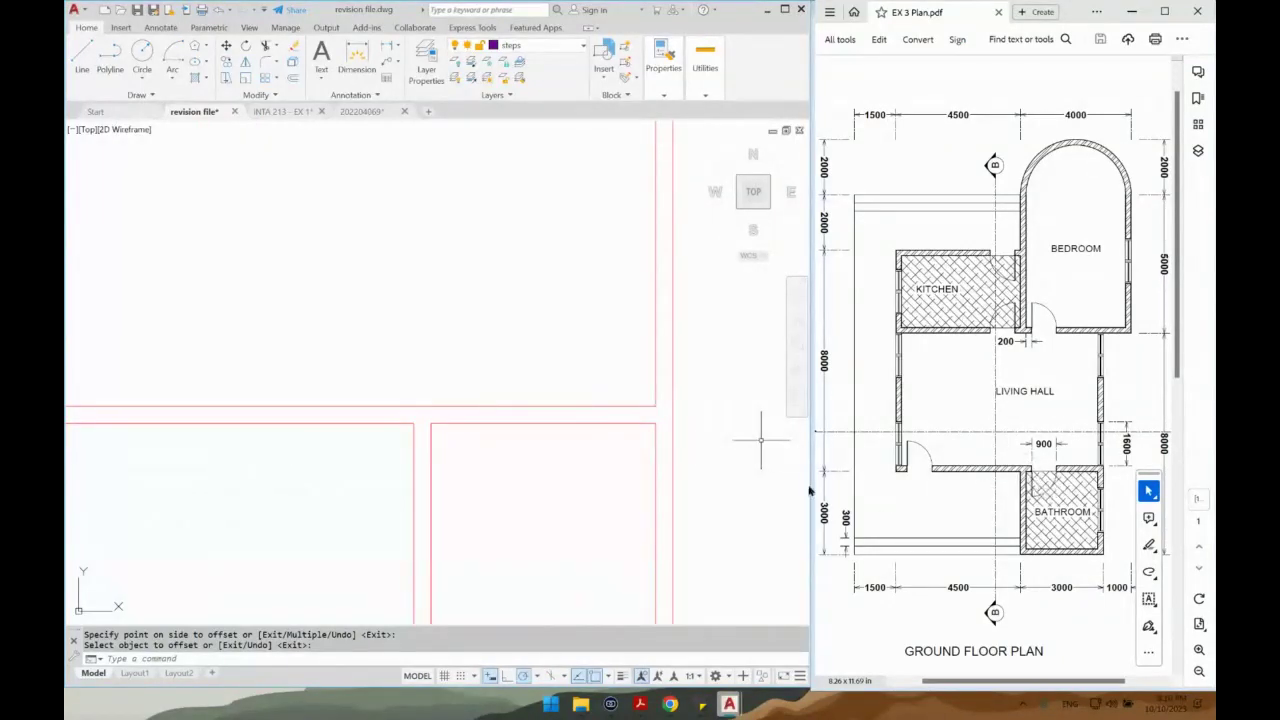
key("Escape")
type("l")
key("Return")
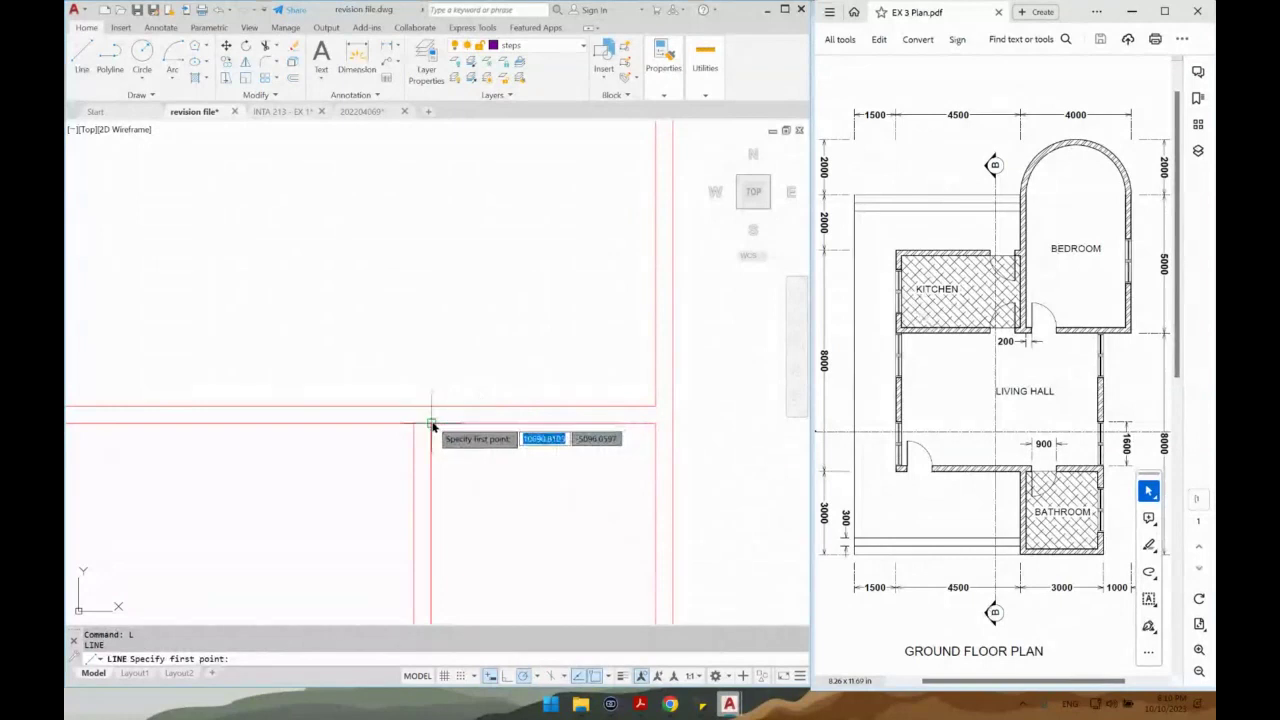
left_click(431, 423)
left_click(431, 407)
key("Return")
Move the short vertical line 200 along the partition into the bathroom side to mark the first door jamb.
left_click(435, 416)
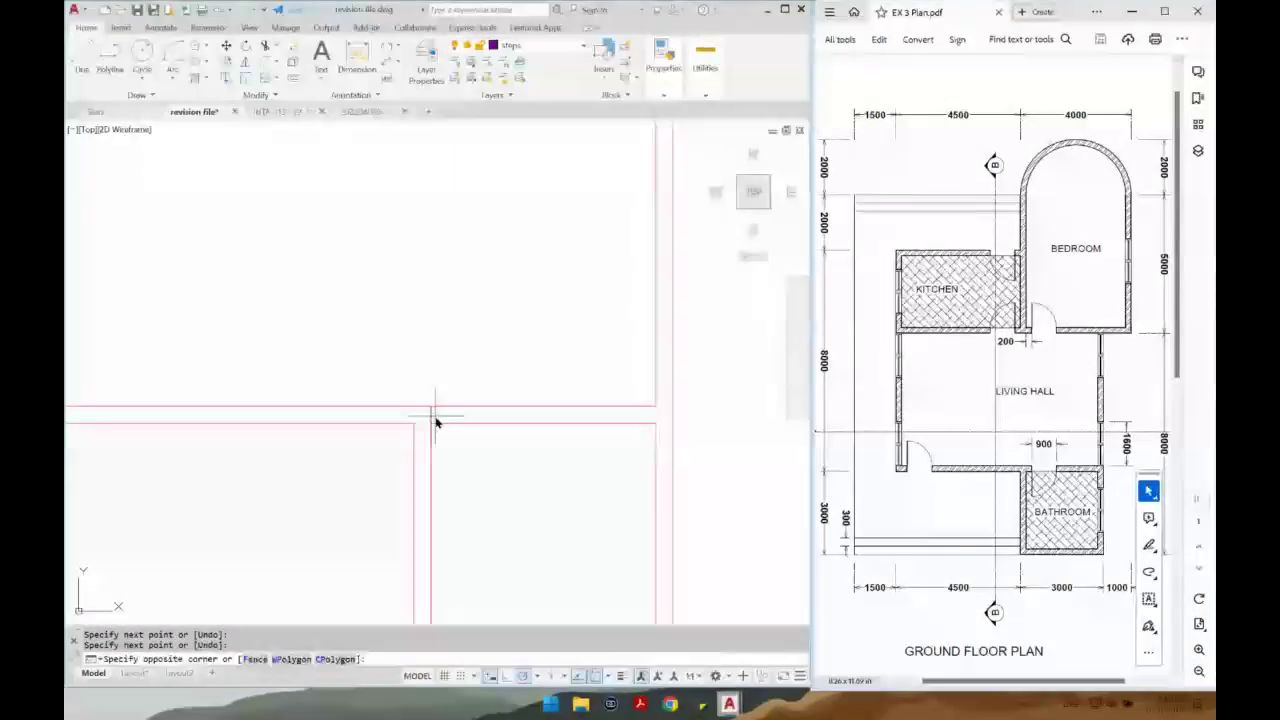
left_click(427, 418)
type("m")
key("Return")
left_click(391, 357)
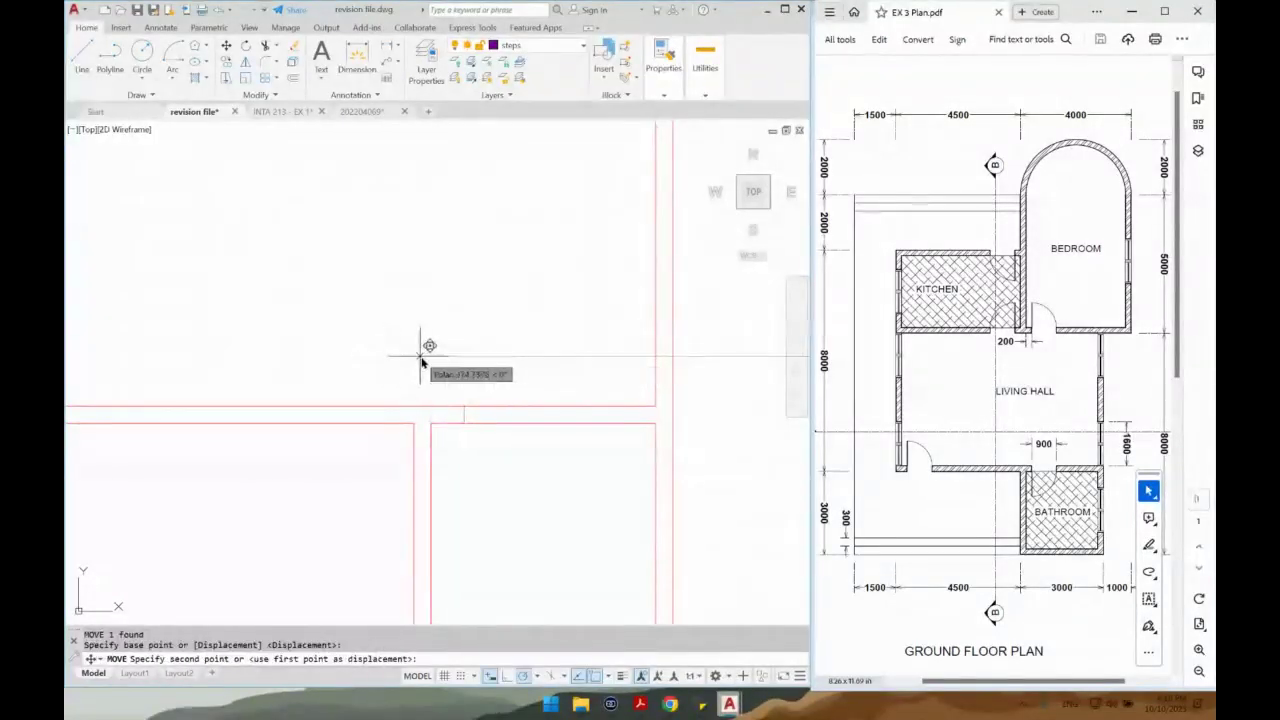
type("200")
key("Return")
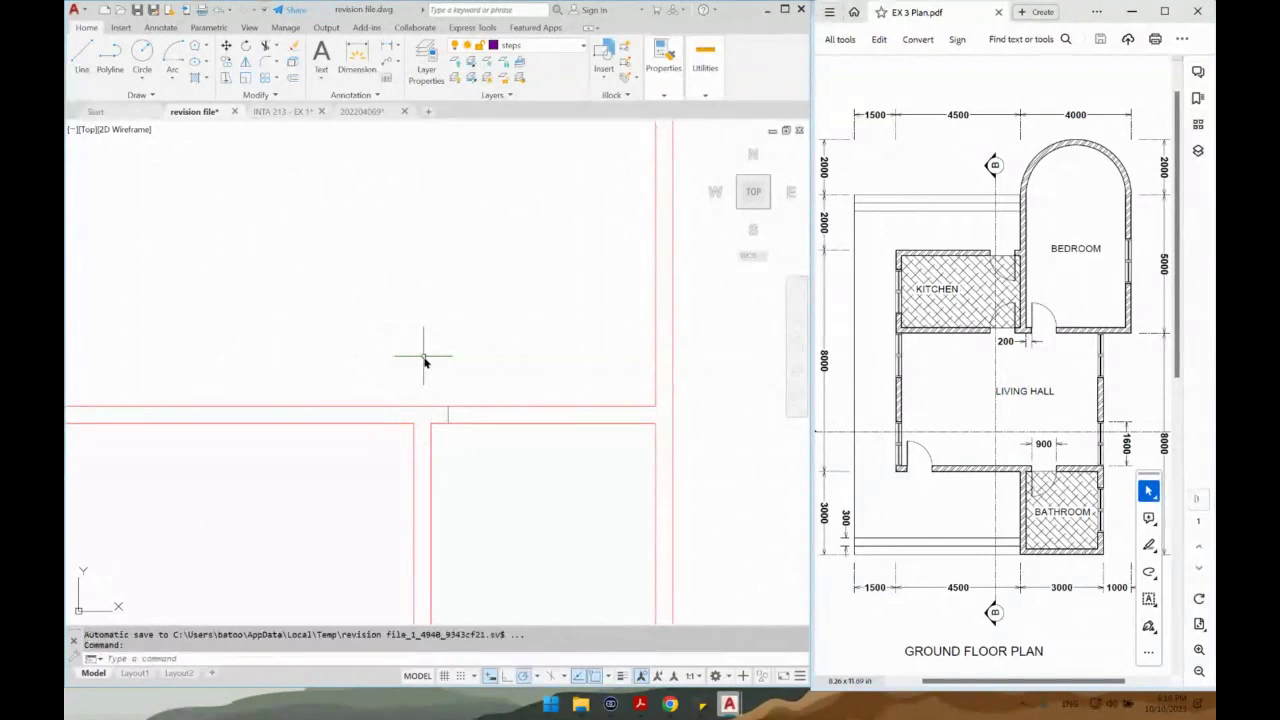
Offset the door jamb line 900 toward the bathroom's outer wall to mark the door opening's other side.
type("o")
key("Return")
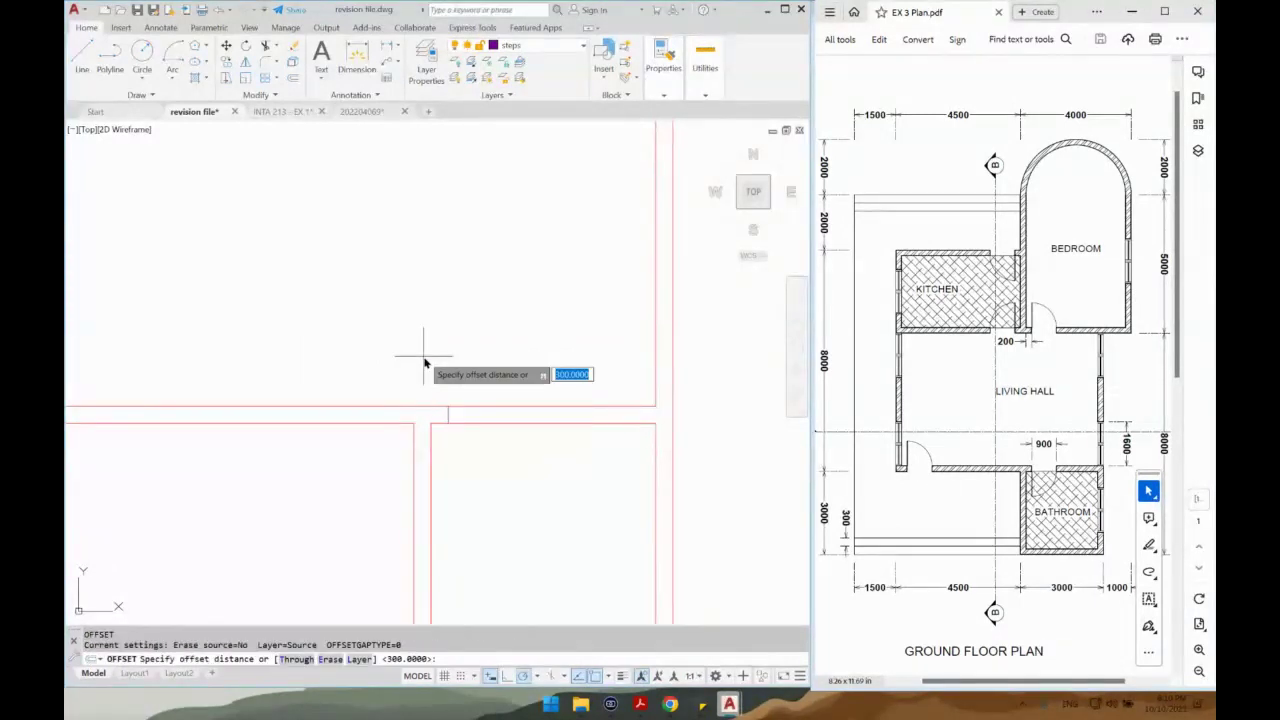
type("900")
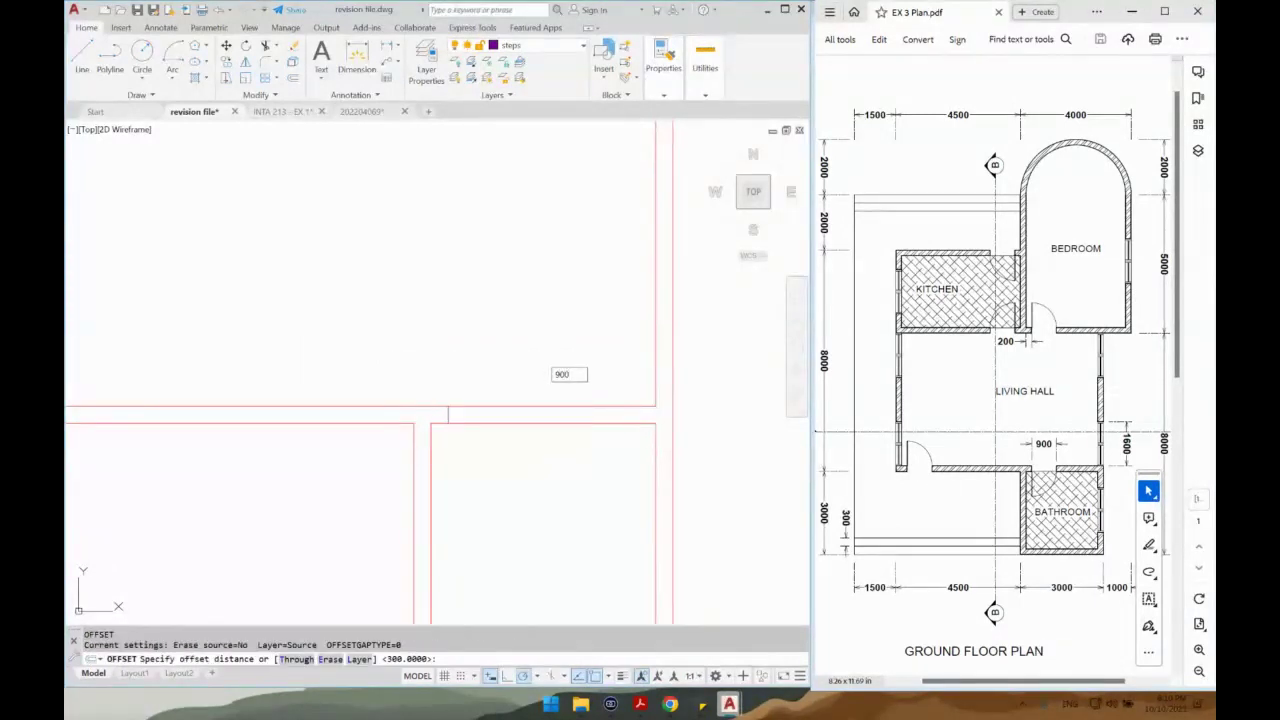
key("Return")
left_click(448, 417)
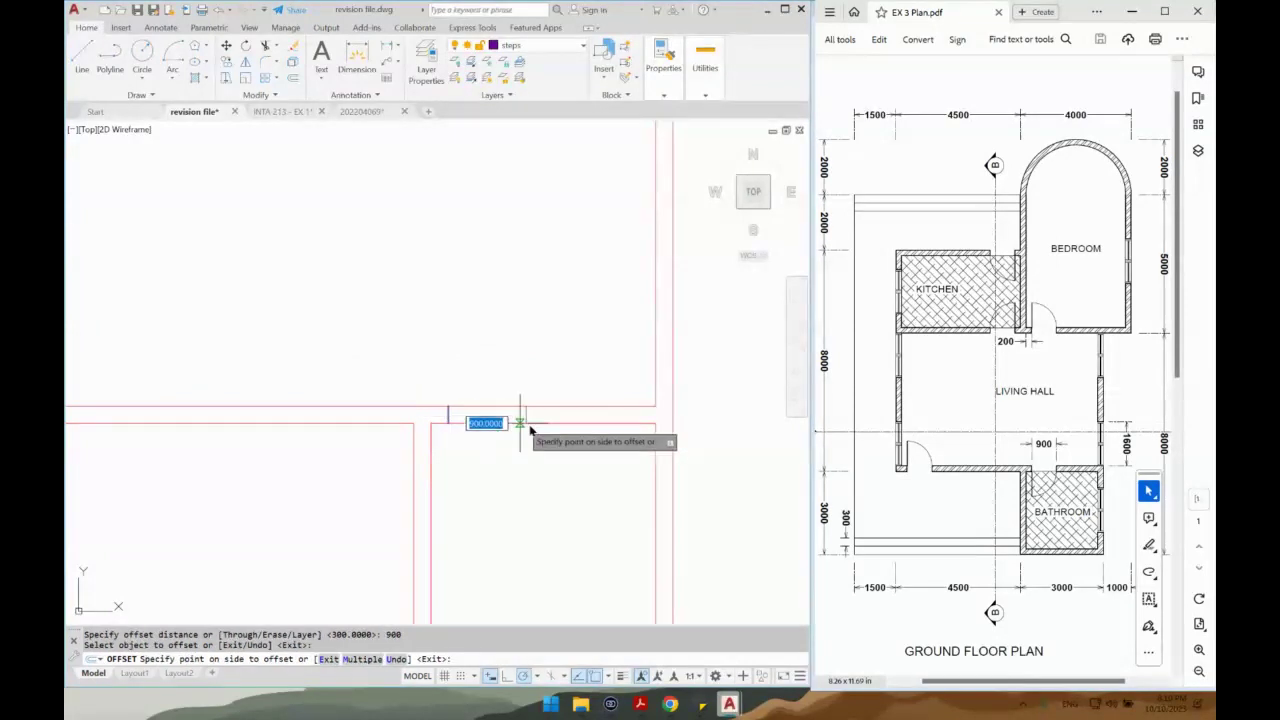
left_click(523, 423)
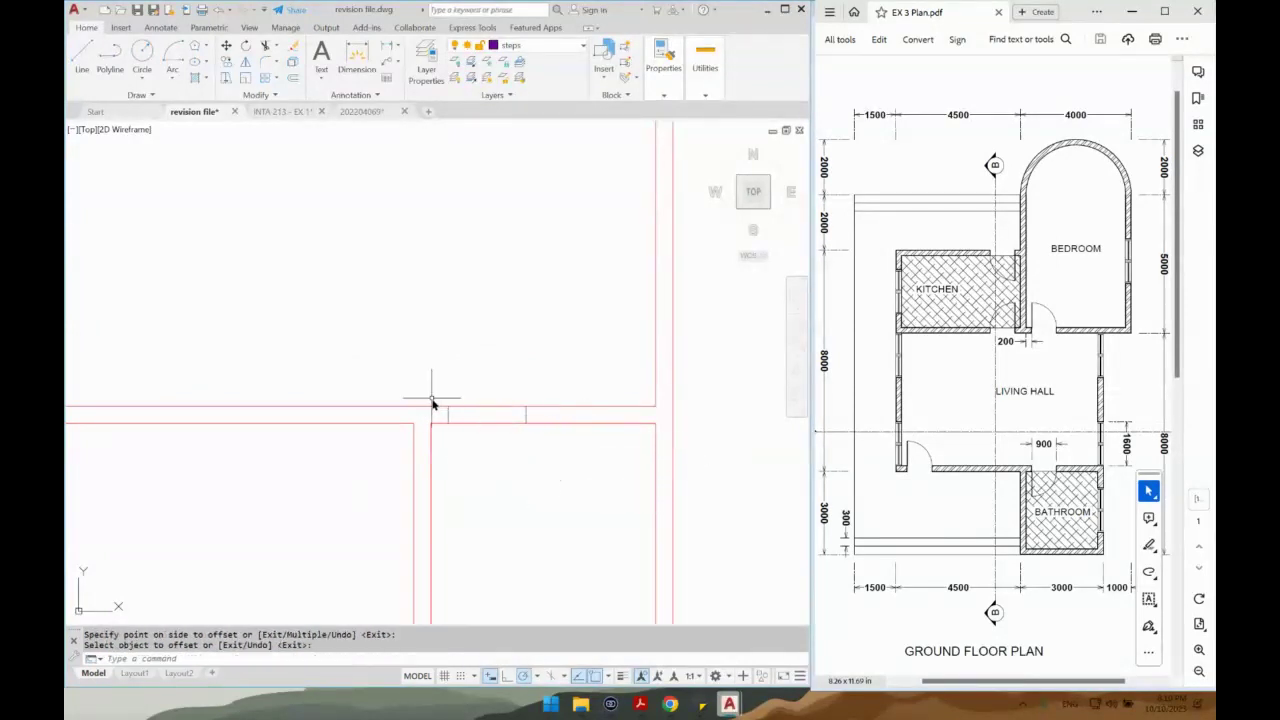
Match the properties of both door jamb lines to the wall line.
type("ma")
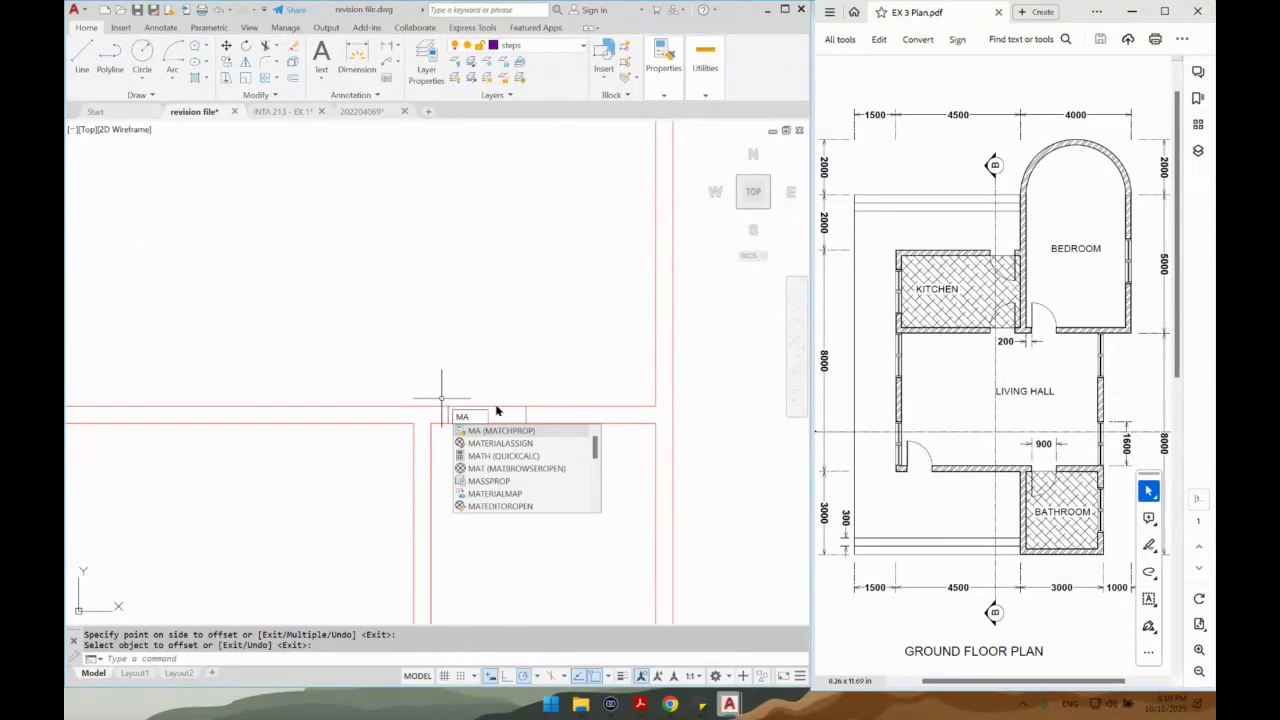
key("Return")
left_click(586, 406)
left_click(575, 376)
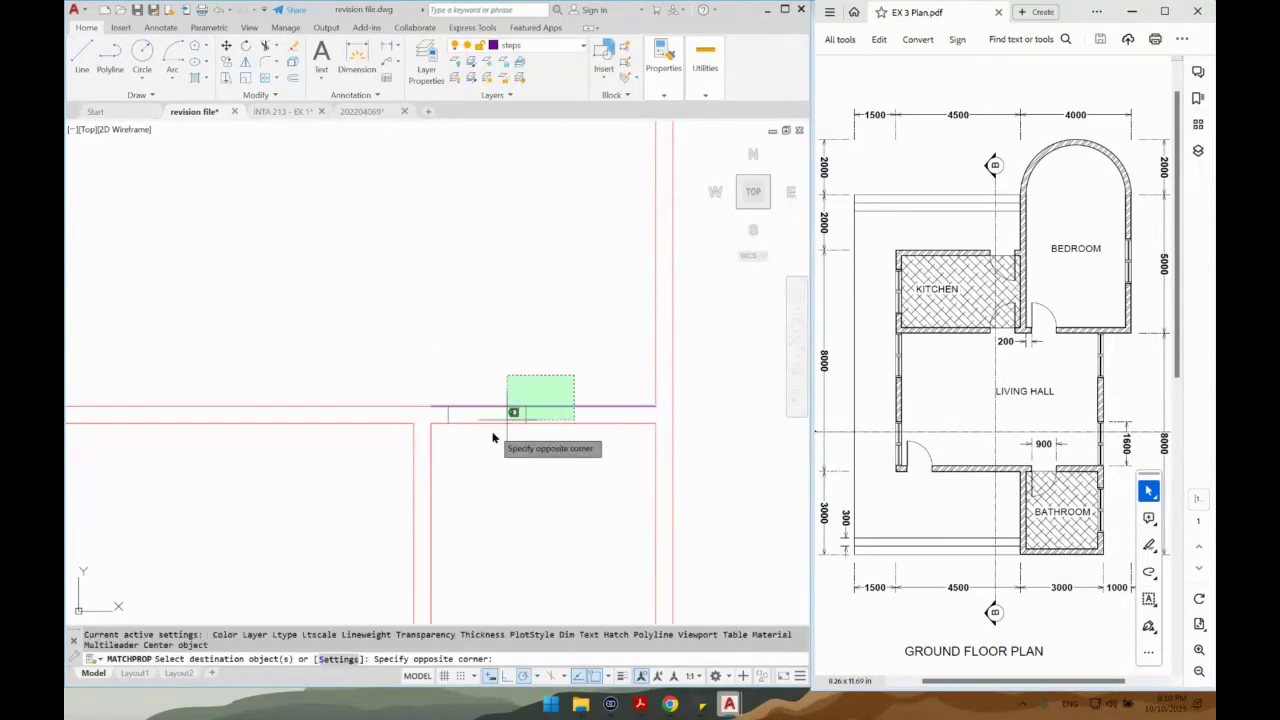
left_click(444, 440)
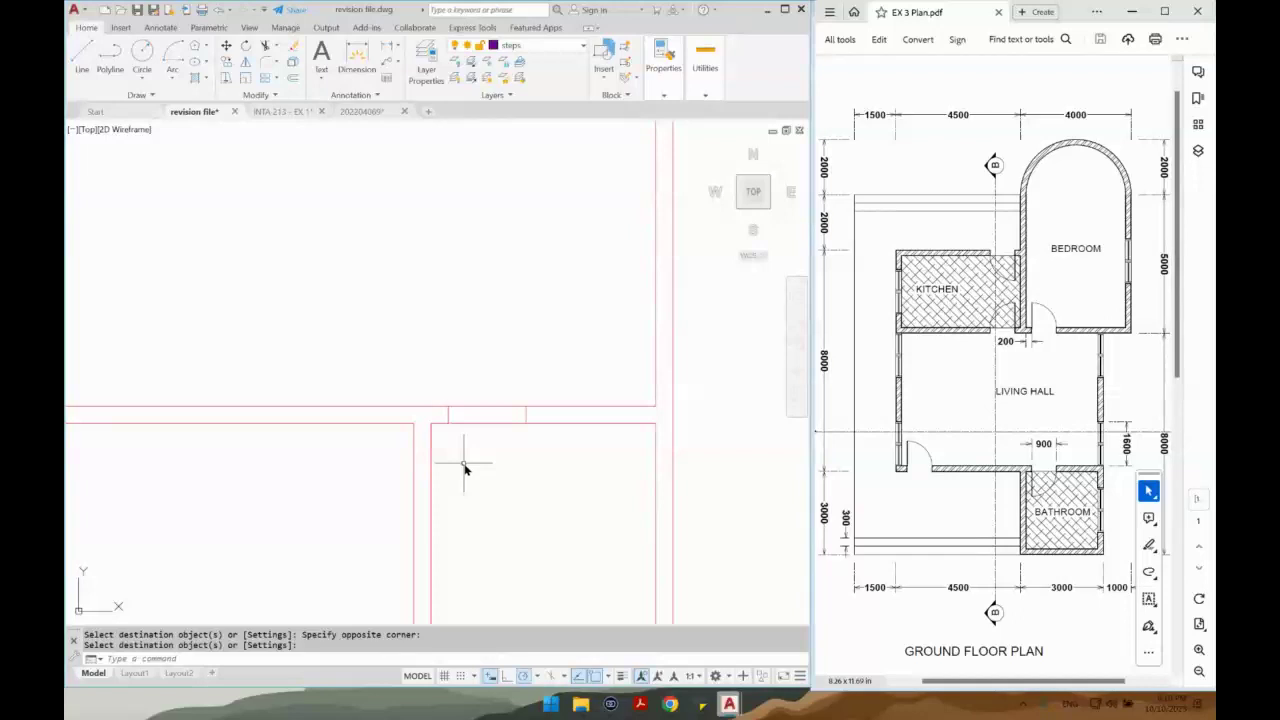
scroll(466, 463, "down", 2)
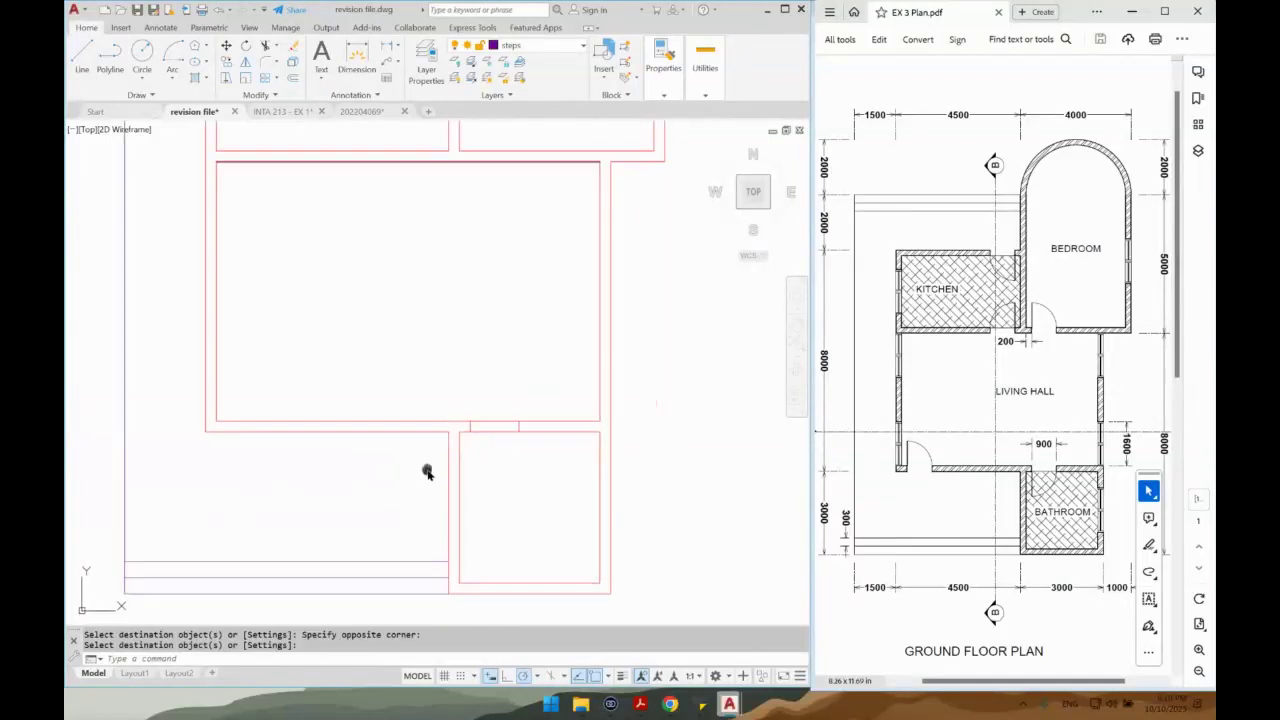
middle_click_drag(465, 436, 507, 430)
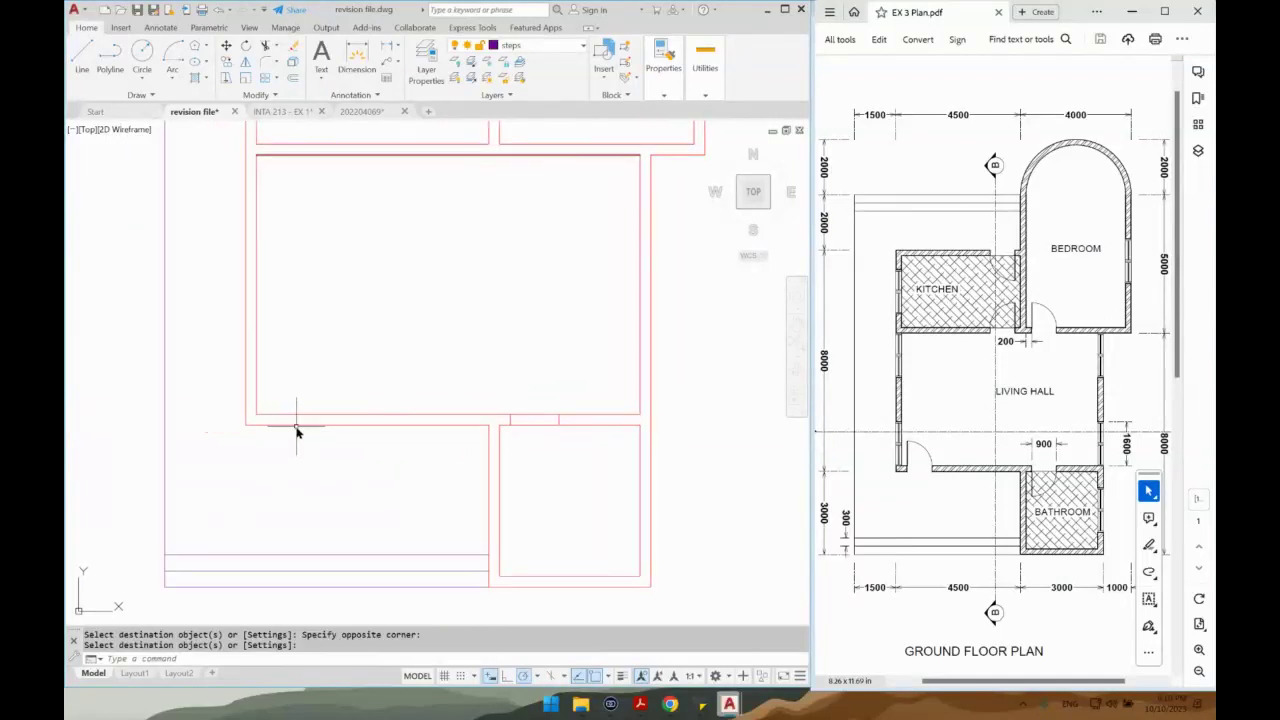
left_click(506, 408)
left_click(576, 458)
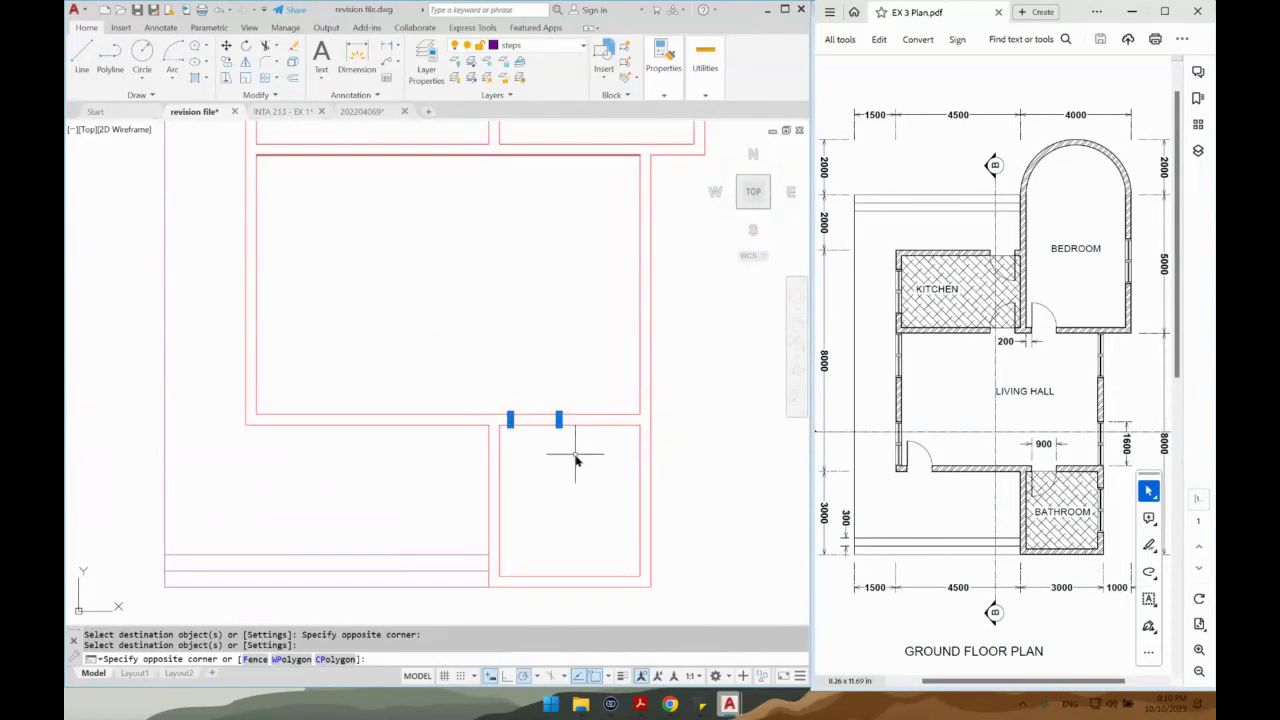
type("co")
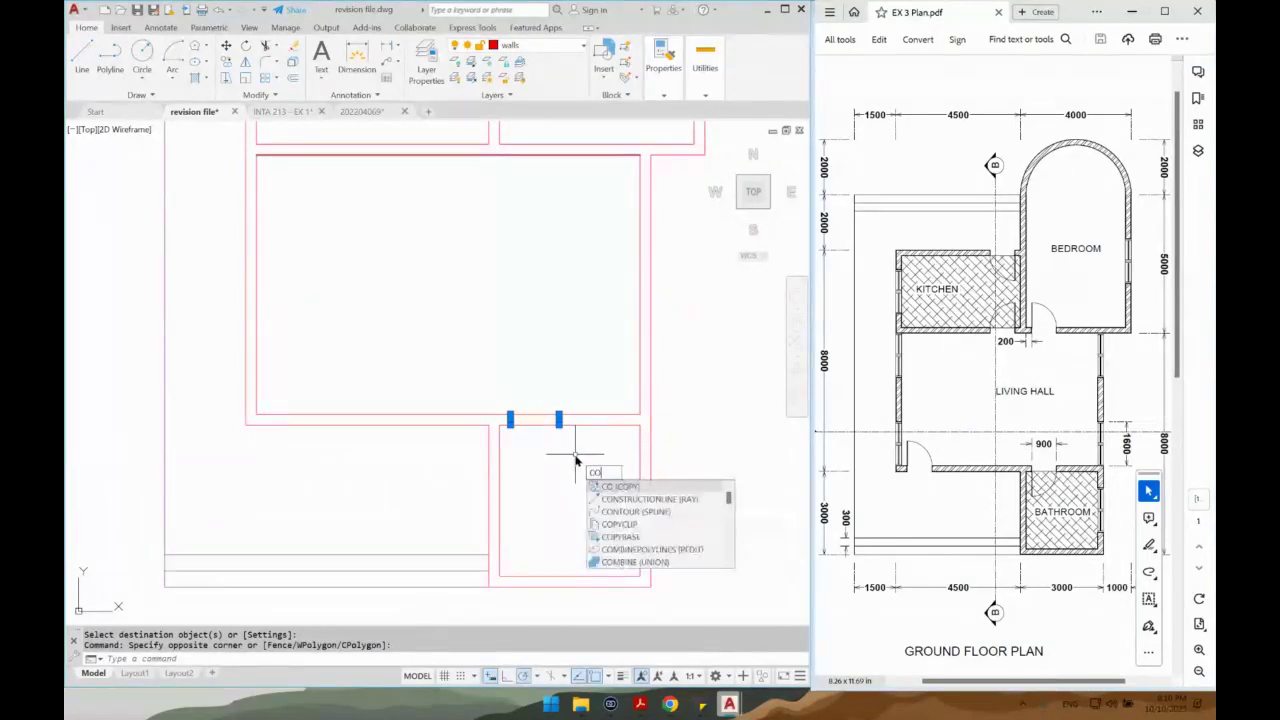
key("Return")
scroll(519, 447, "up", 2)
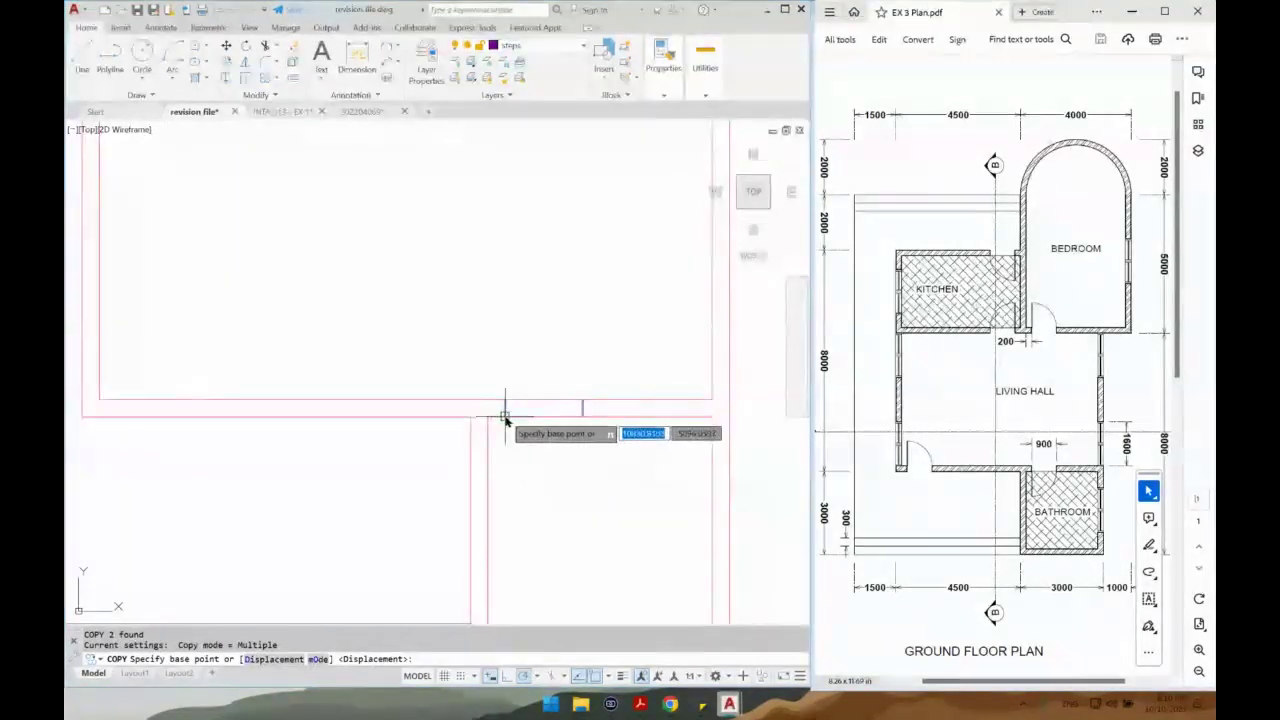
left_click(505, 417)
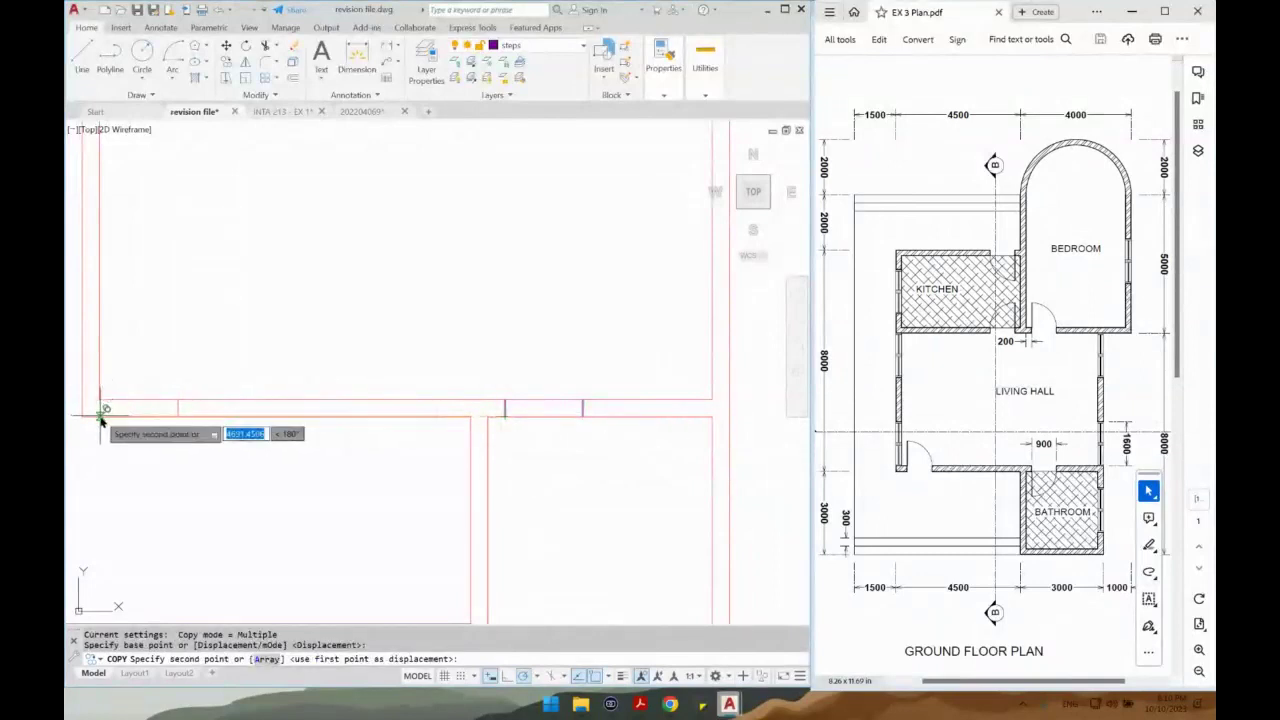
key("Escape")
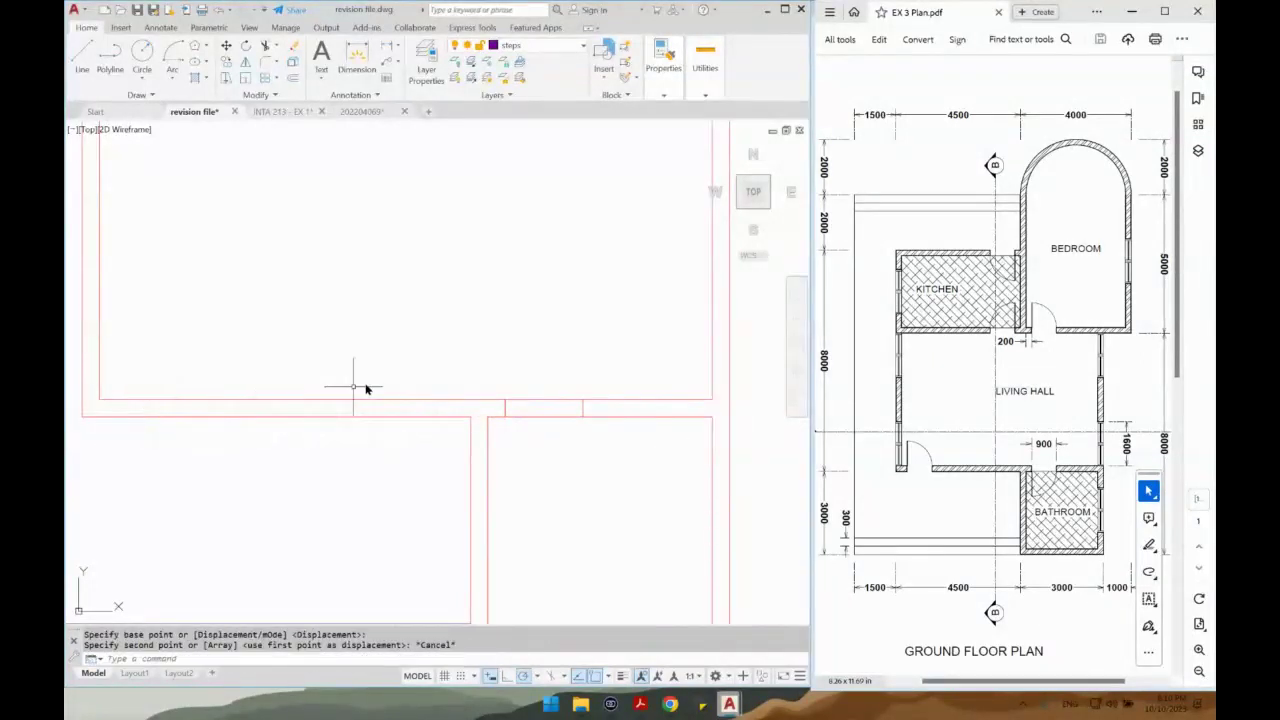
left_click(494, 378)
left_click(619, 447)
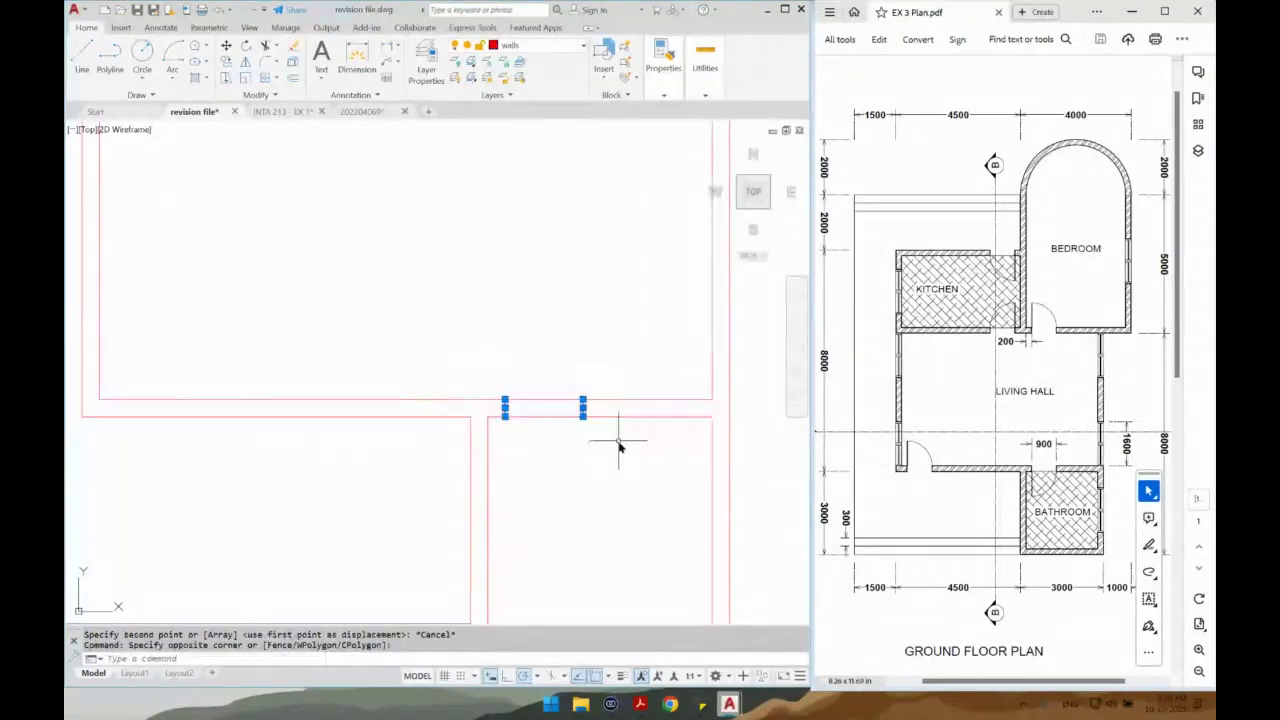
type("co")
key("Return")
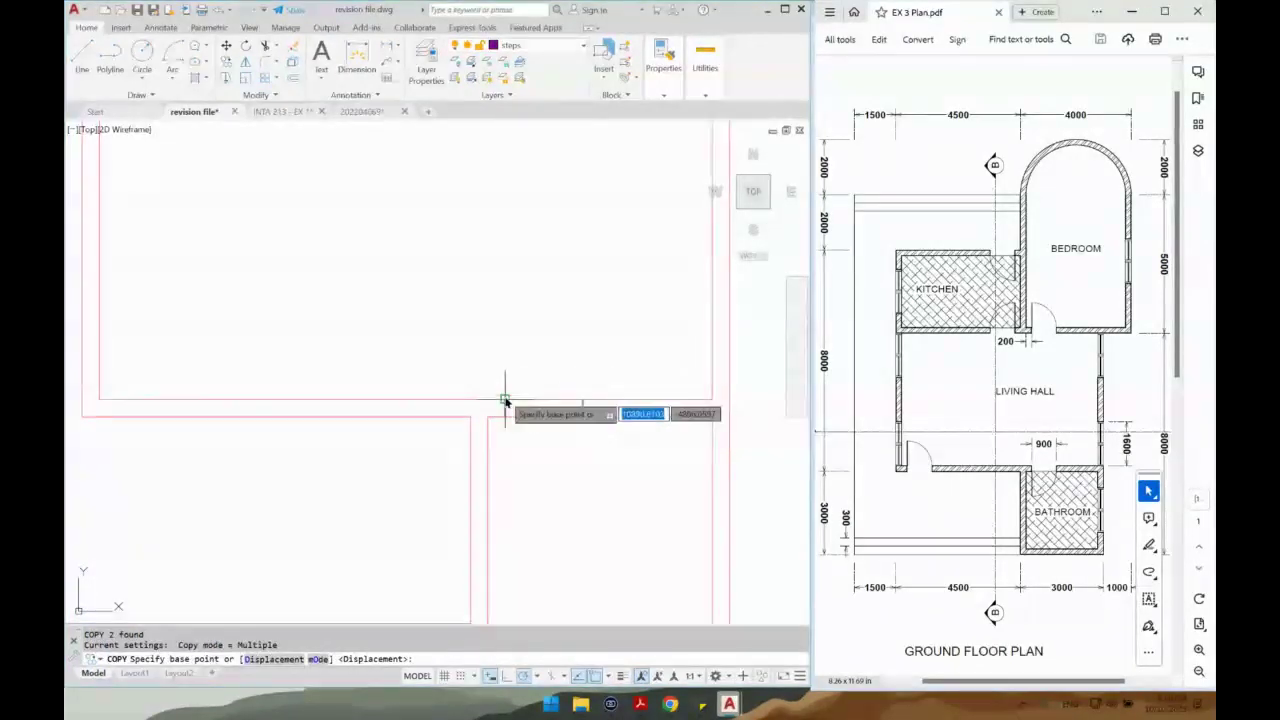
left_click(505, 400)
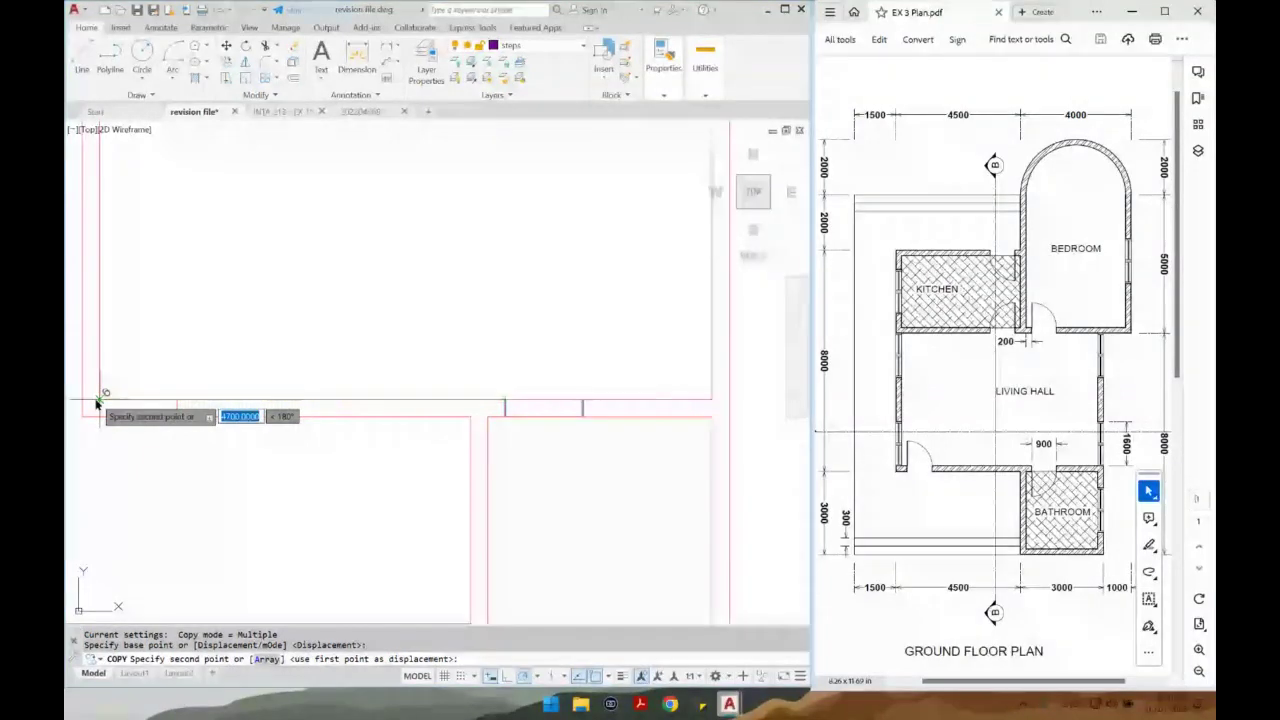
key("Escape")
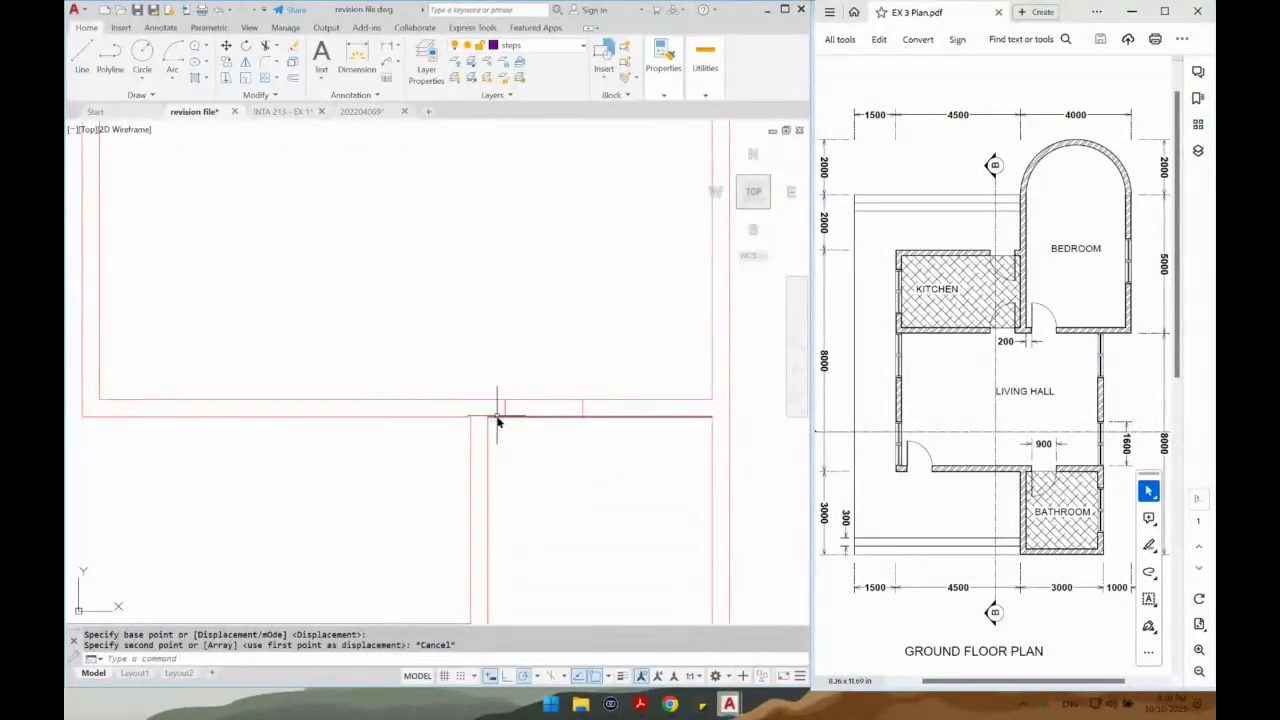
Copy the two bathroom door jamb lines to the living hall's entrance wall, keeping the 200 offset from the hall's far inner corner.
left_click(503, 391)
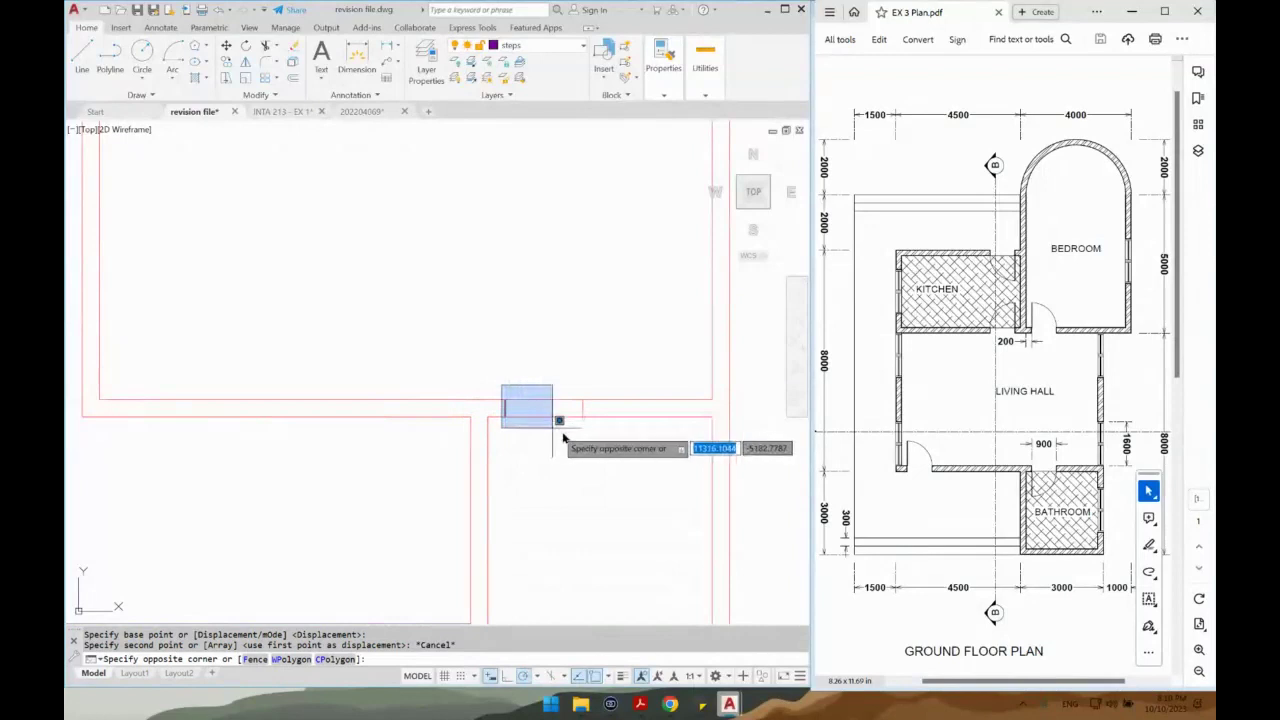
left_click(607, 438)
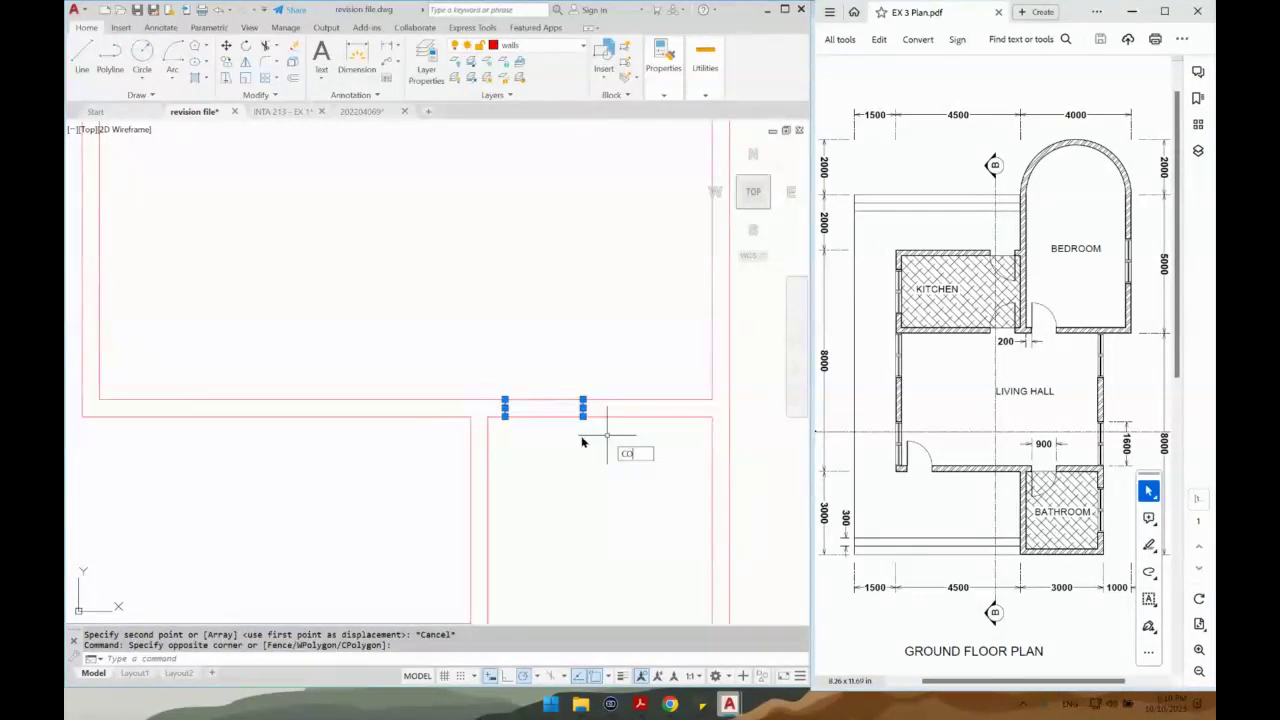
type("CO")
key("Return")
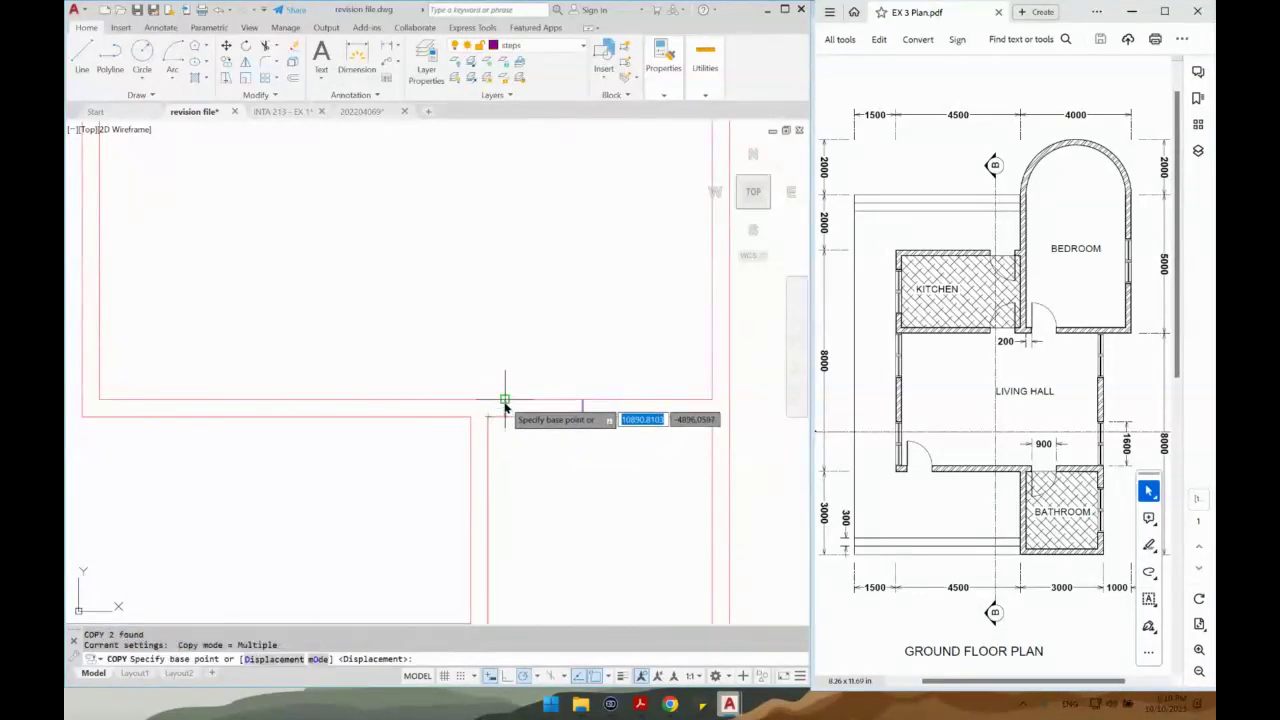
left_click(489, 400)
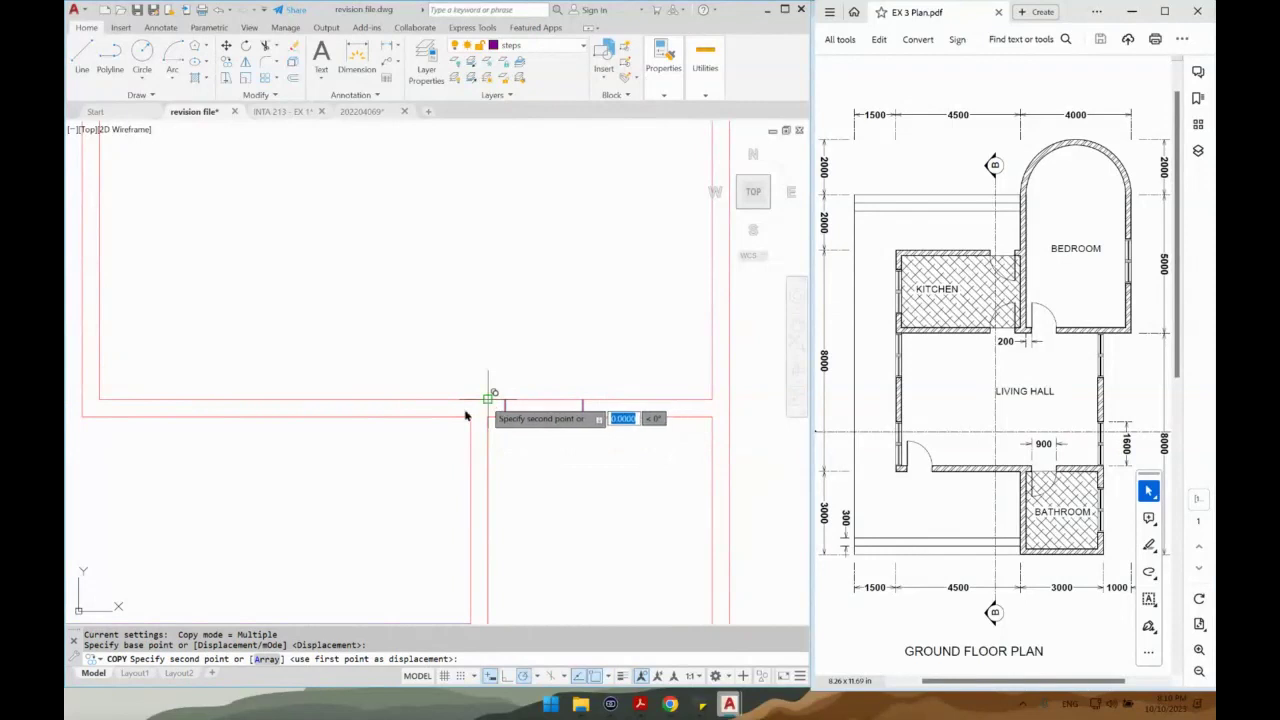
left_click(99, 404)
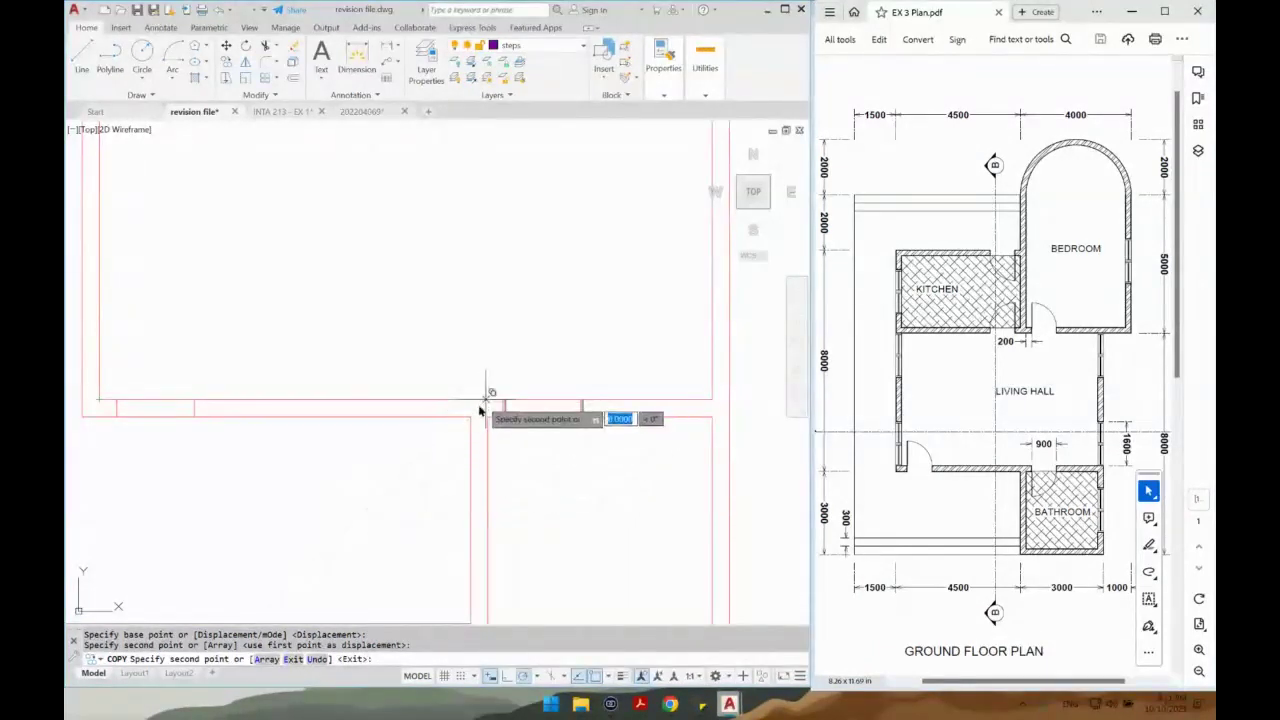
Place another copy of the jamb pair in the bedroom's lower wall, keeping the 200 offset from the bedroom's kitchen-side inner corner.
scroll(378, 516, "down", 2)
middle_click_drag(358, 511, 349, 537)
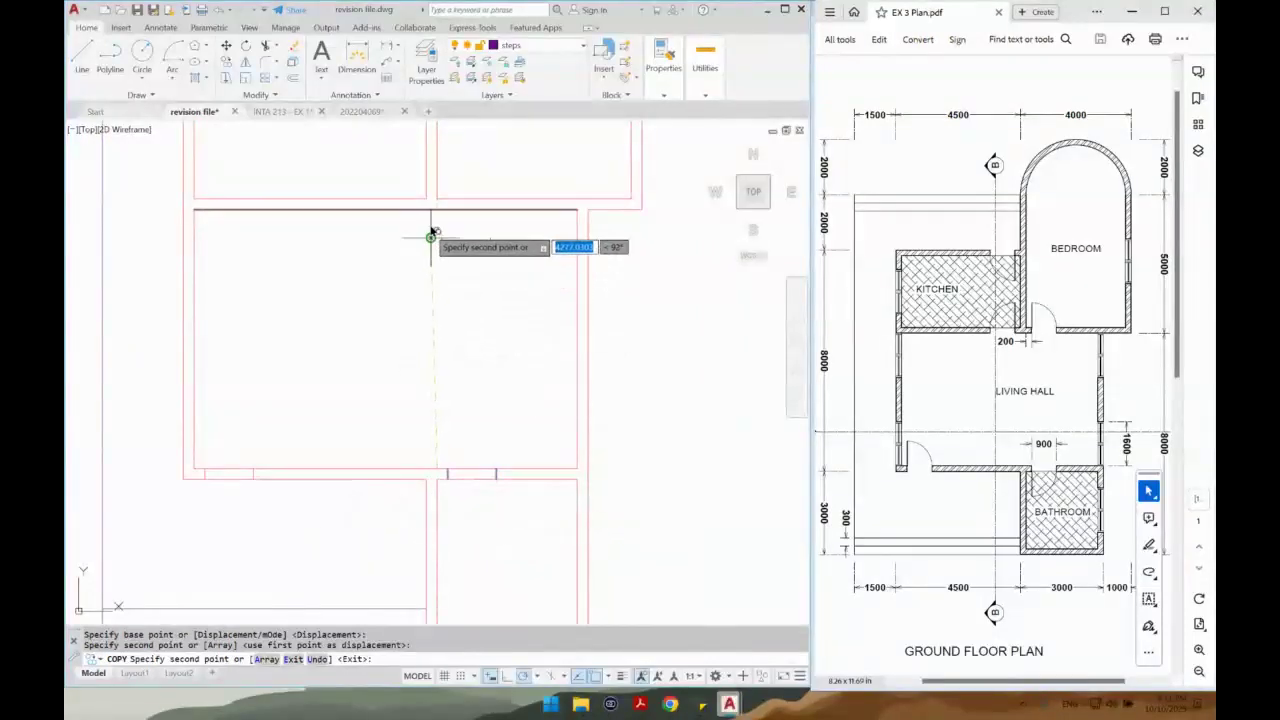
left_click(437, 196)
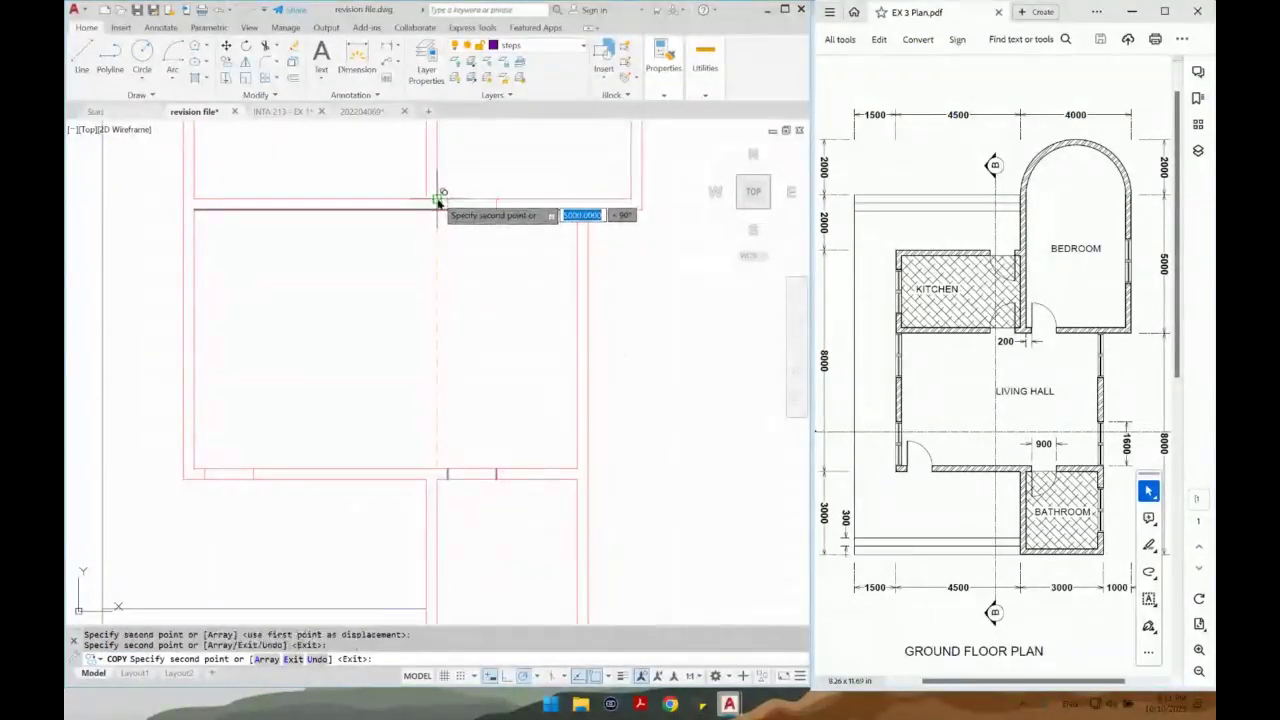
middle_click_drag(437, 197, 415, 311)
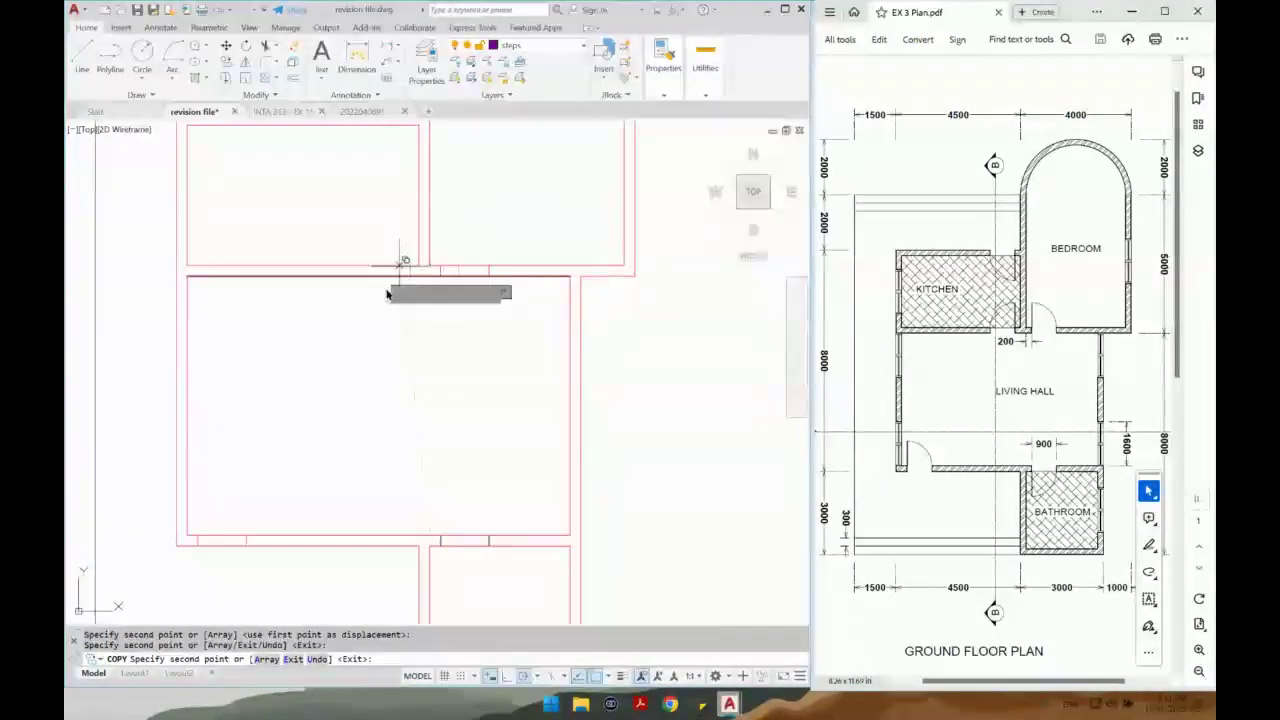
key("Return")
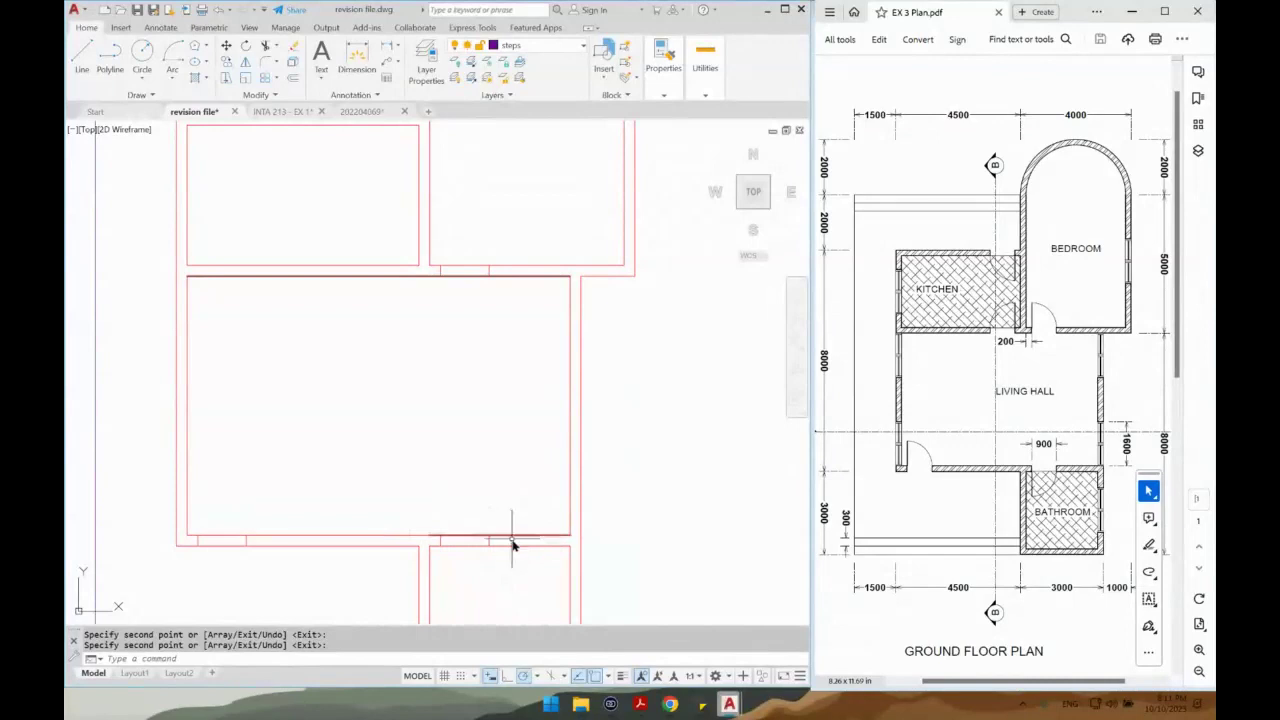
scroll(432, 287, "up", 2)
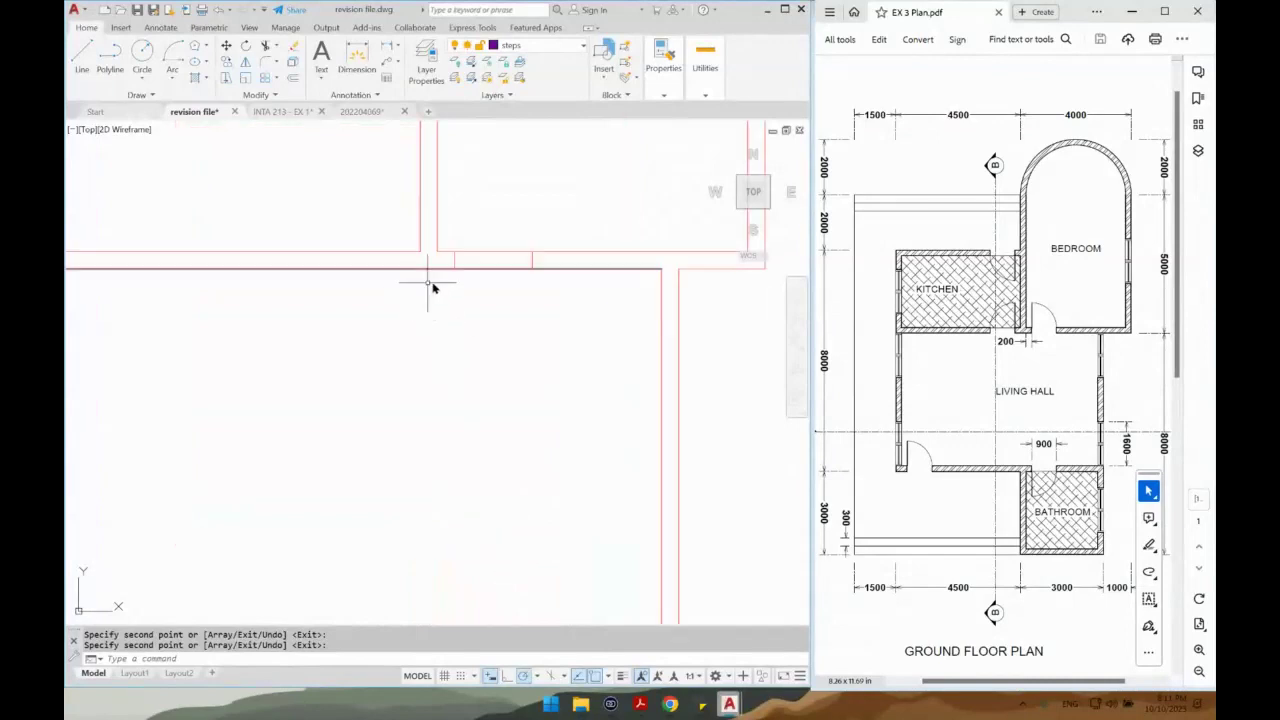
left_click(450, 247)
left_click(549, 300)
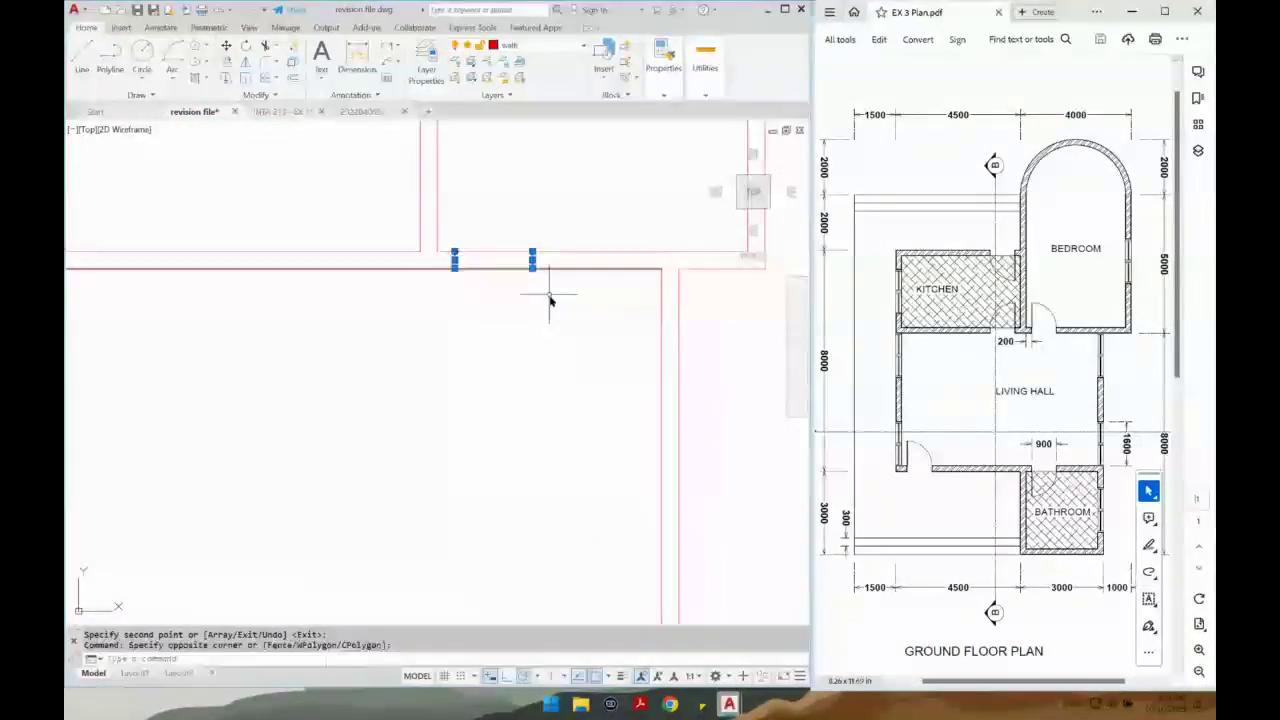
type("mi")
key("Return")
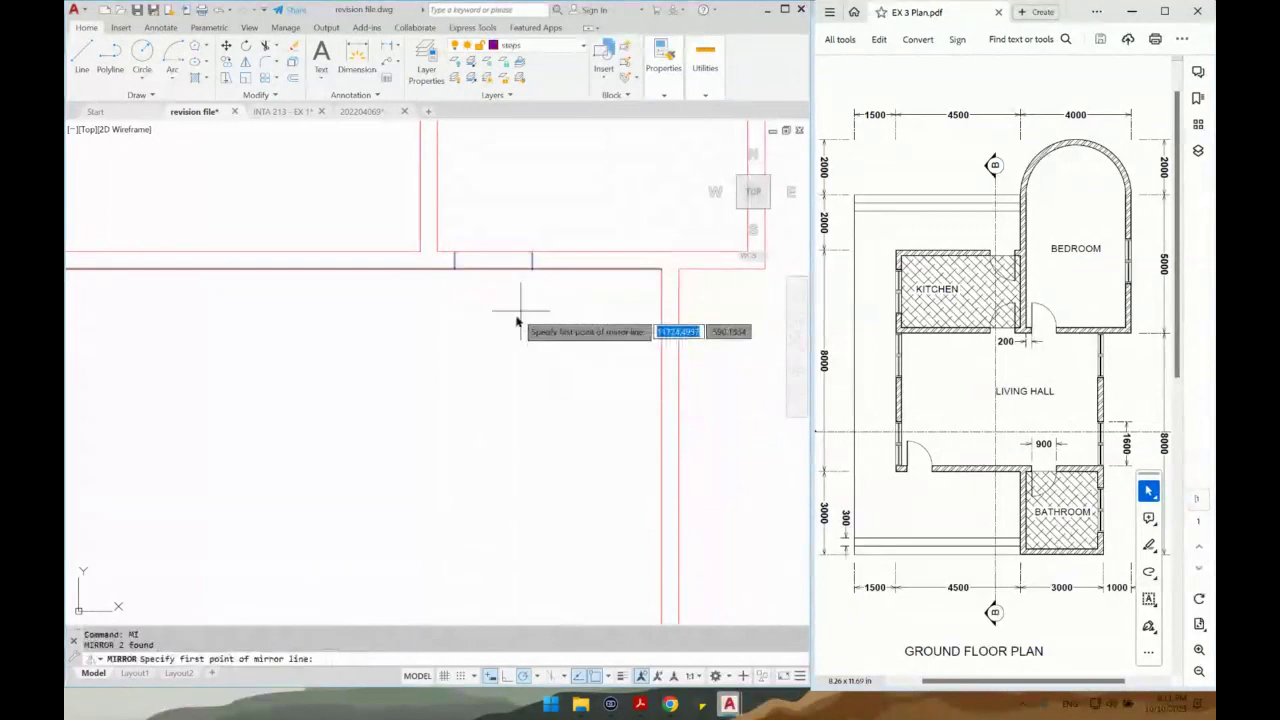
scroll(478, 348, "down", 2)
mouse_move(471, 347)
middle_mouse_down()
mouse_move(477, 486)
mouse_move(474, 437)
middle_mouse_up()
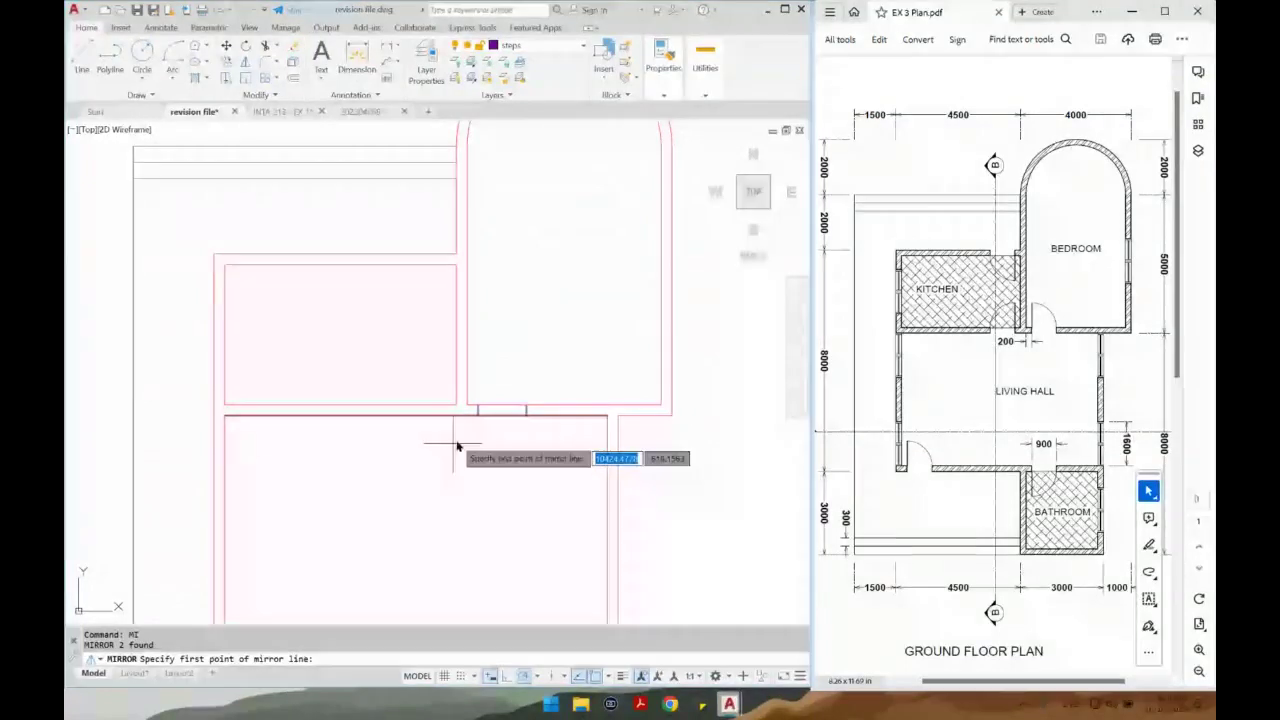
key("Escape")
Draw a short helper line across the lower end of the wall between kitchen and bedroom, joining its two inner corners.
type("l")
key("Return")
scroll(461, 404, "up", 4)
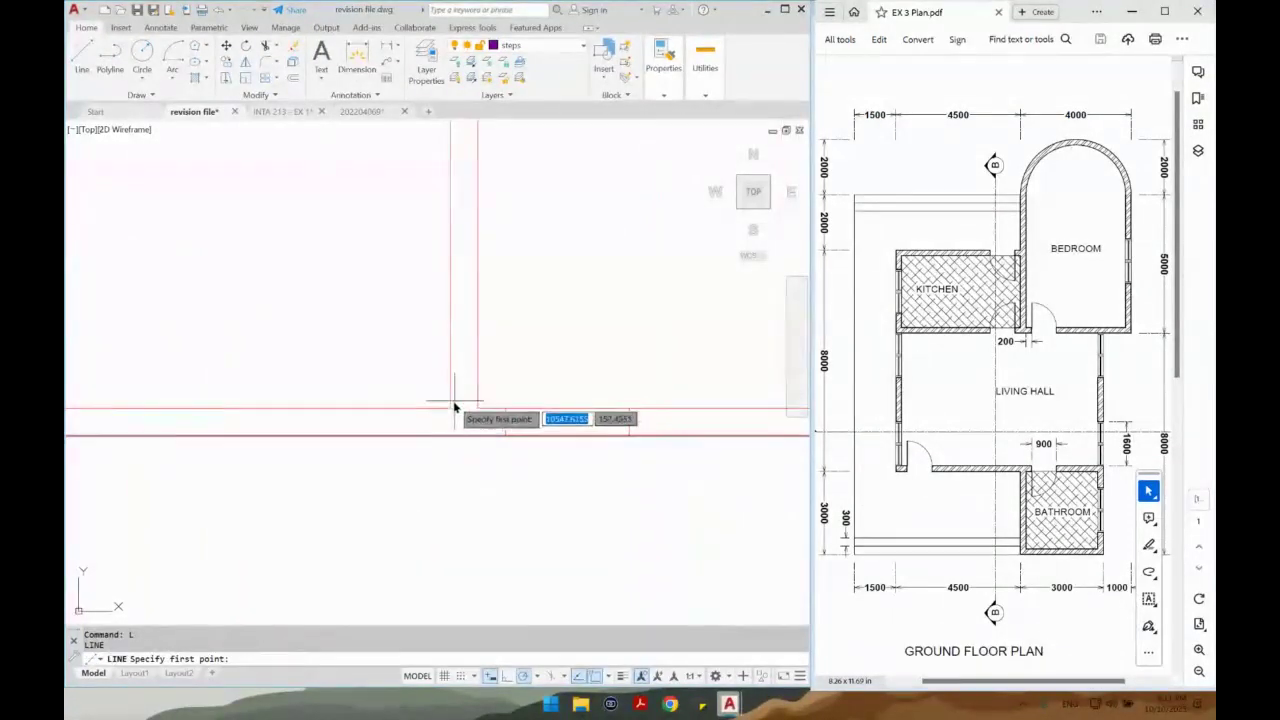
left_click(450, 408)
left_click(478, 409)
key("Return")
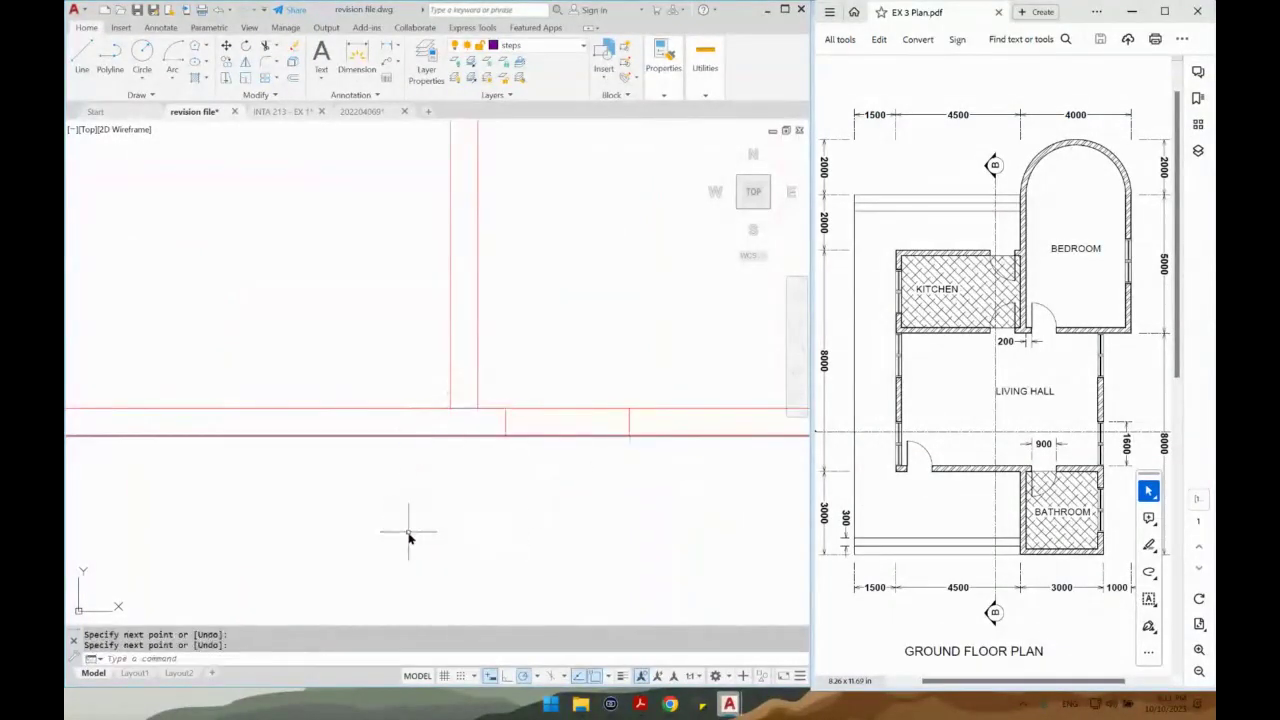
Mirror the bedroom door jambs to the kitchen side about a vertical axis through the helper line's midpoint, keeping the originals.
left_click(492, 392)
left_click(649, 478)
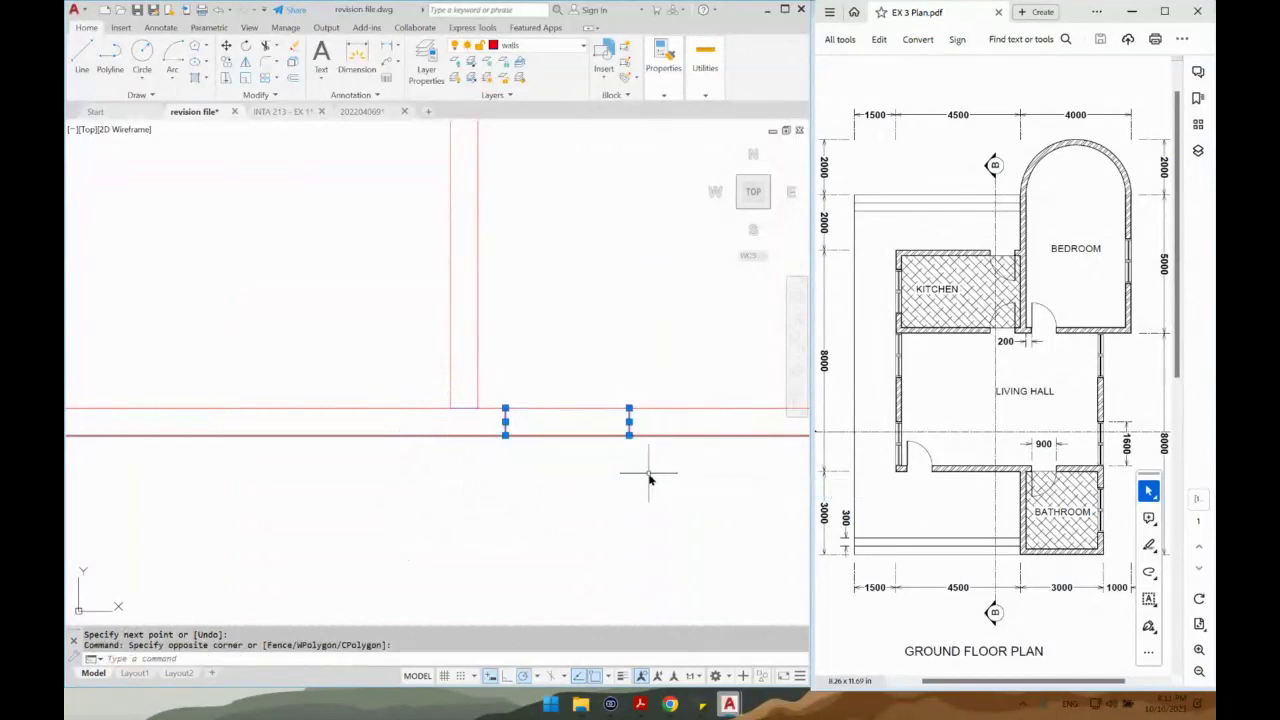
type("mi")
key("Return")
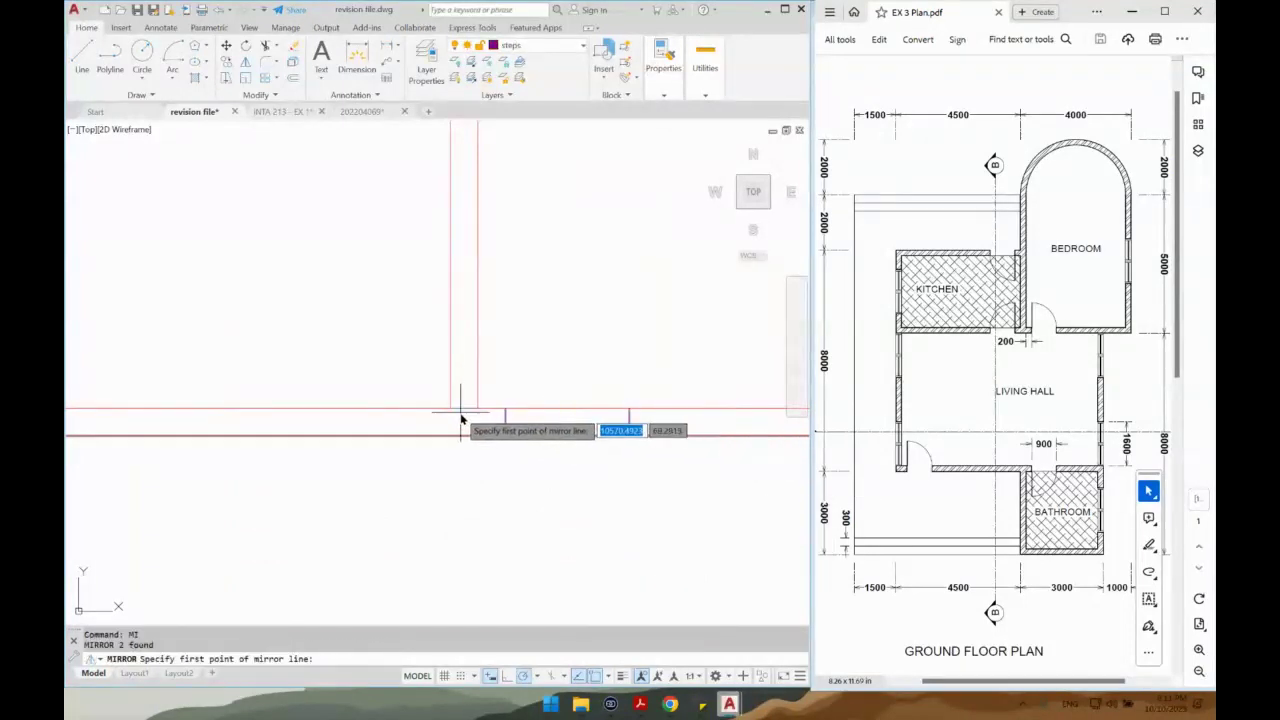
left_click(463, 410)
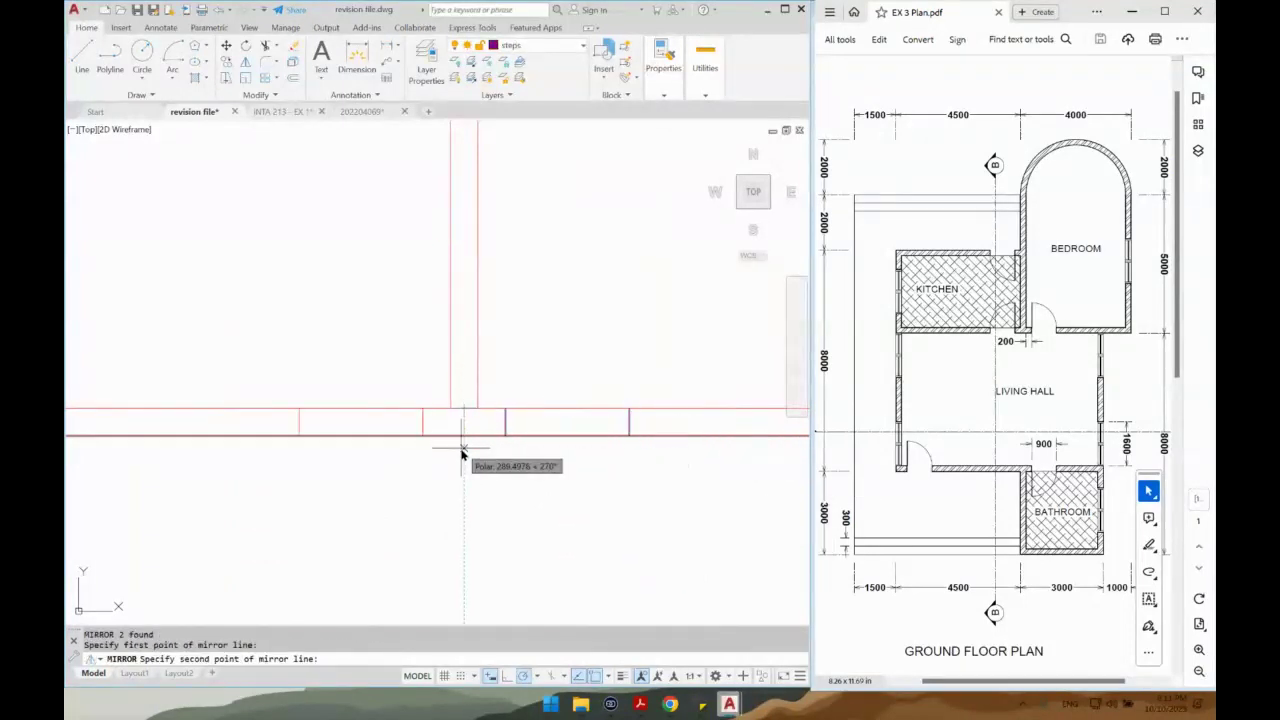
left_click(462, 453)
key("Return")
Delete the short helper line at the end of the wall between kitchen and bedroom.
left_click(466, 425)
left_click(468, 395)
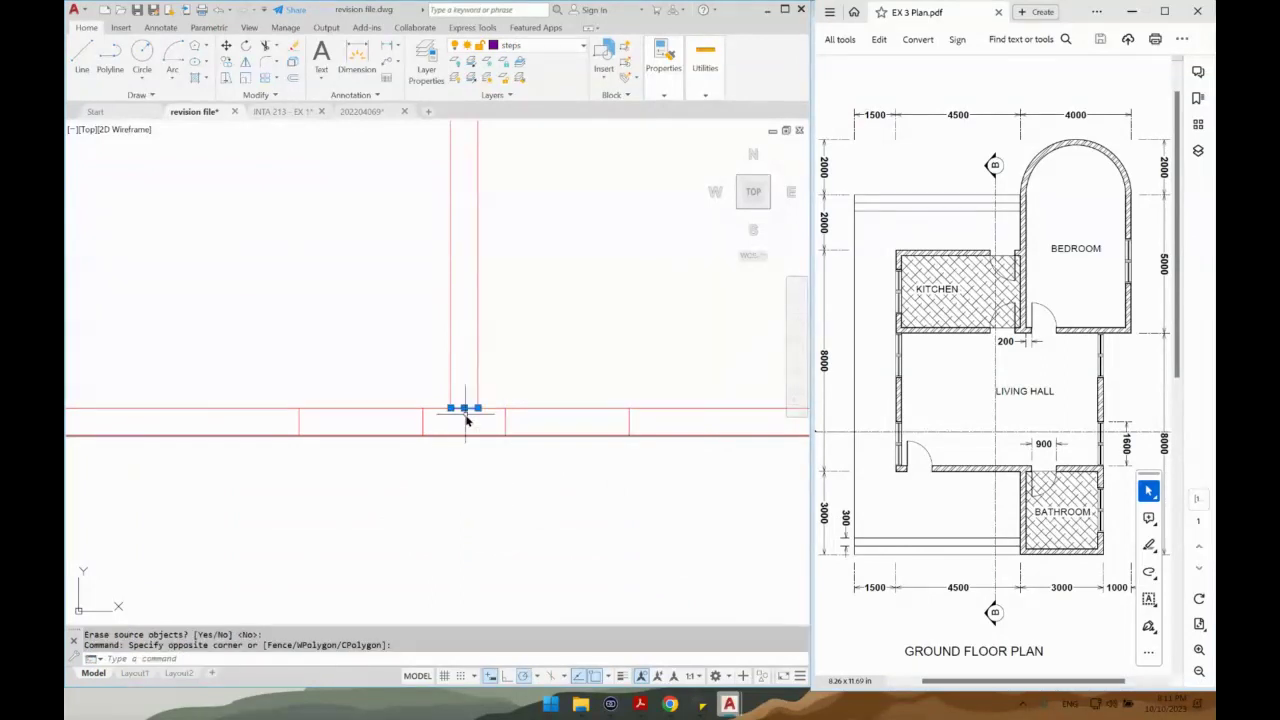
key("Delete")
Mirror the kitchen's lower door jambs to its upper wall about a horizontal axis through the kitchen side wall's midpoint, keeping the originals.
scroll(450, 476, "down", 2)
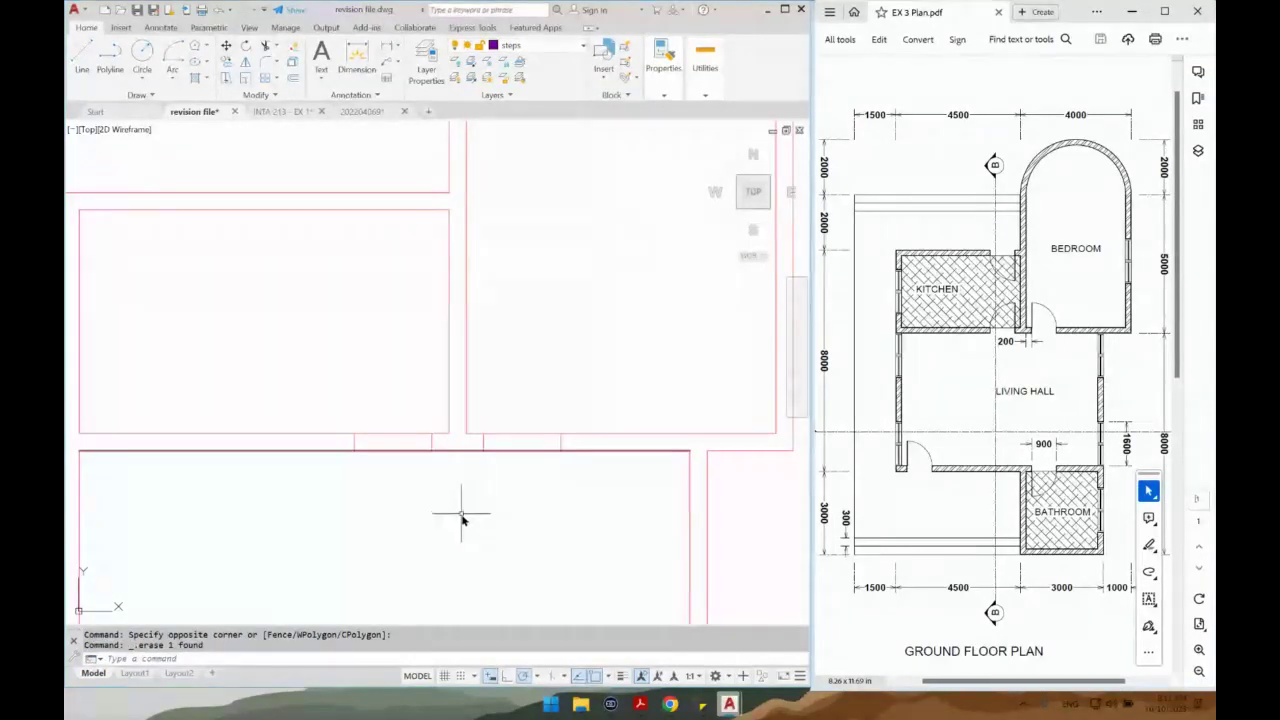
scroll(462, 517, "down", 2)
scroll(522, 405, "up", 1)
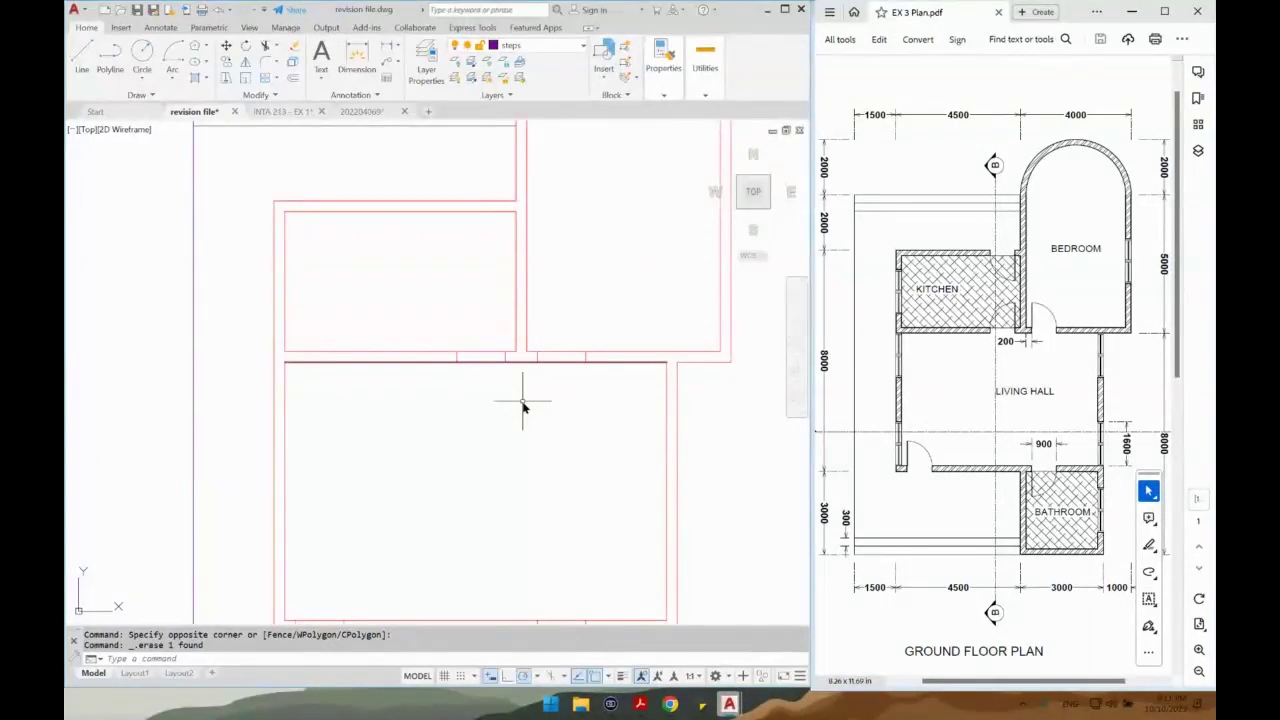
middle_click_drag(500, 366, 491, 388)
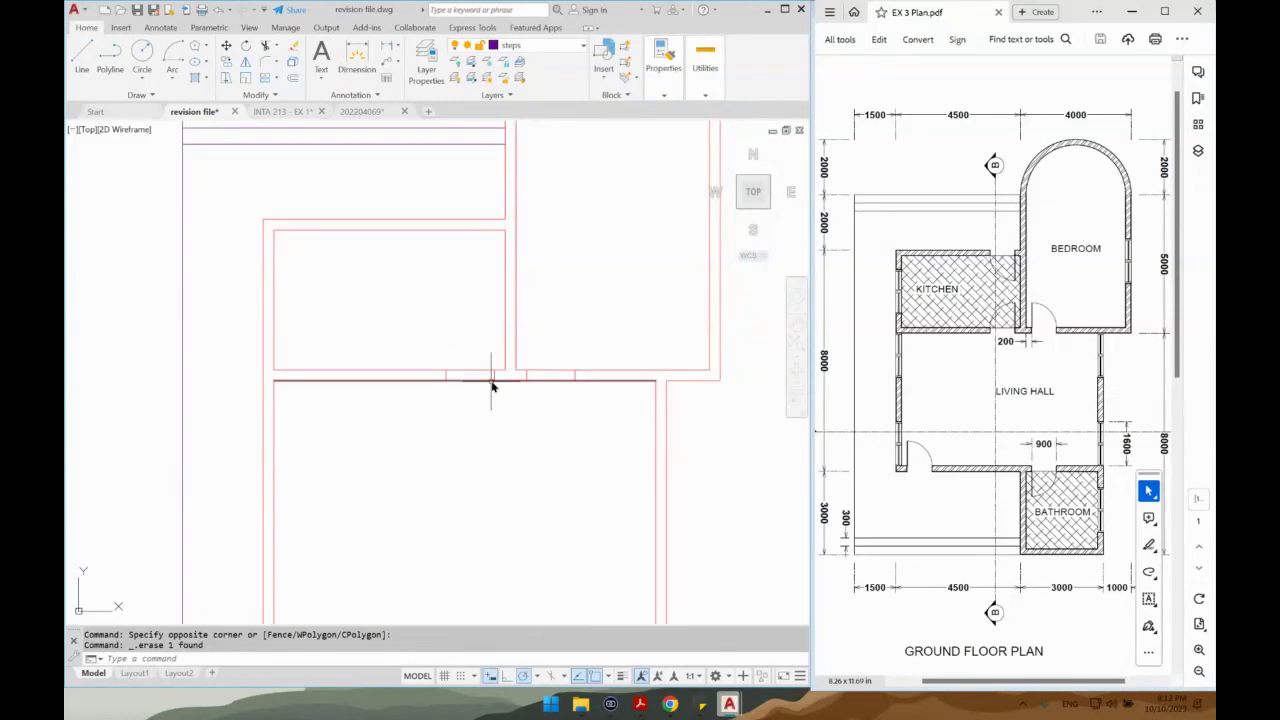
left_click(431, 350)
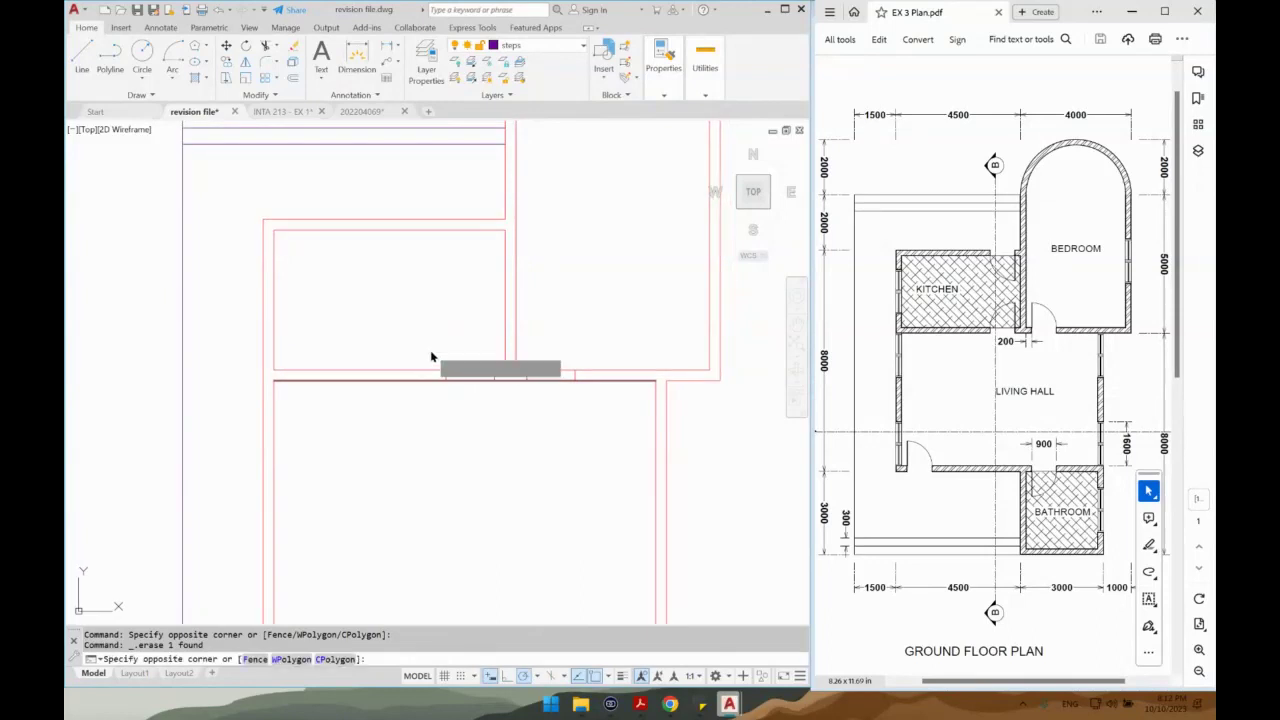
left_click(511, 418)
type("mi")
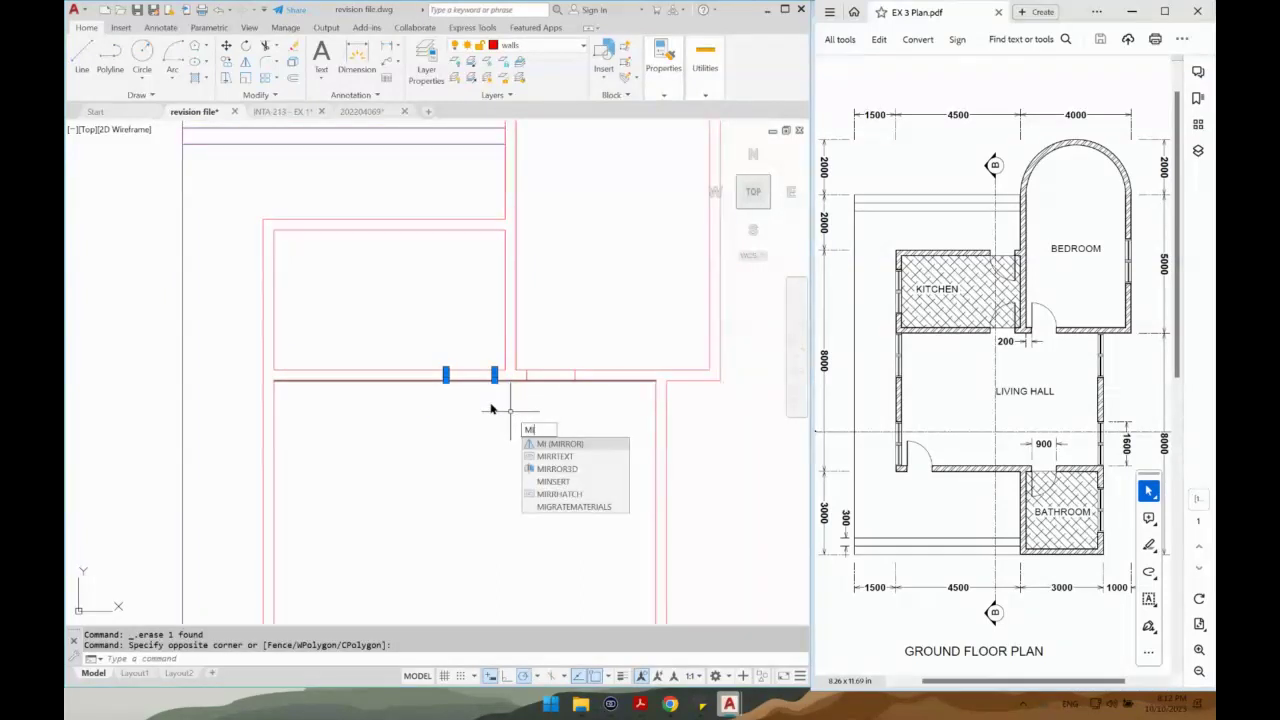
key("Return")
left_click(274, 299)
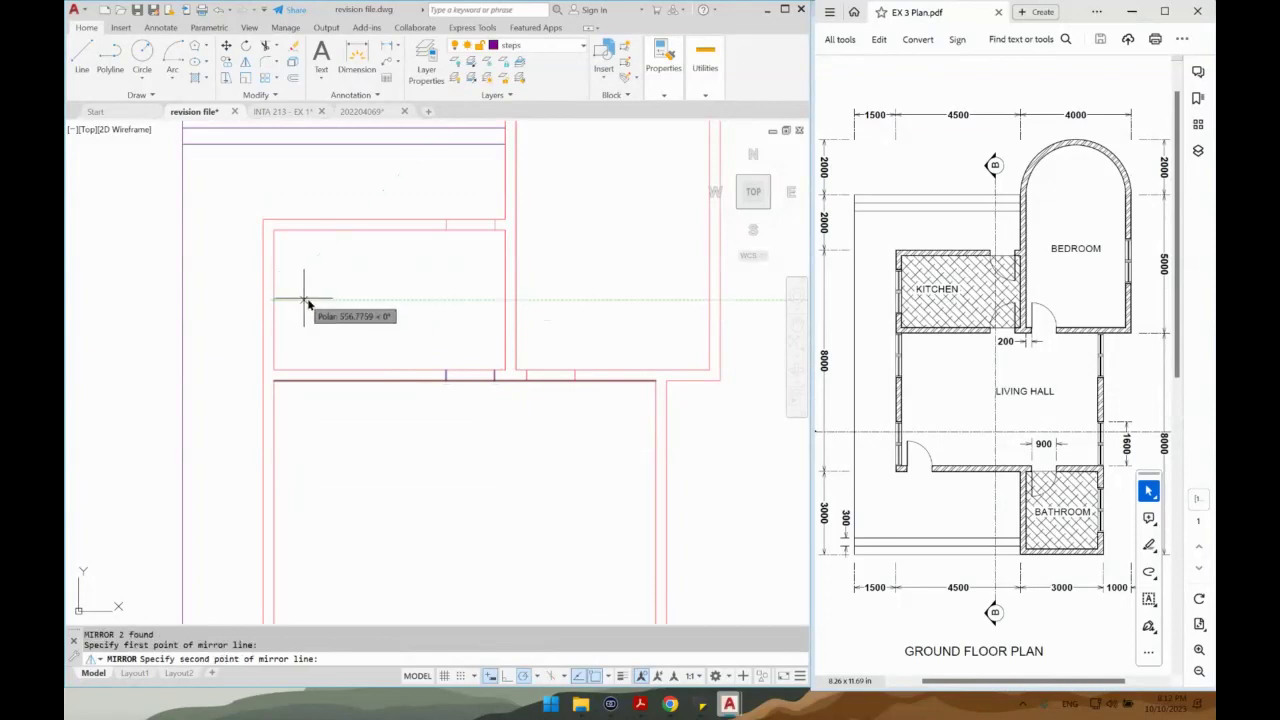
left_click(316, 303)
key("Return")
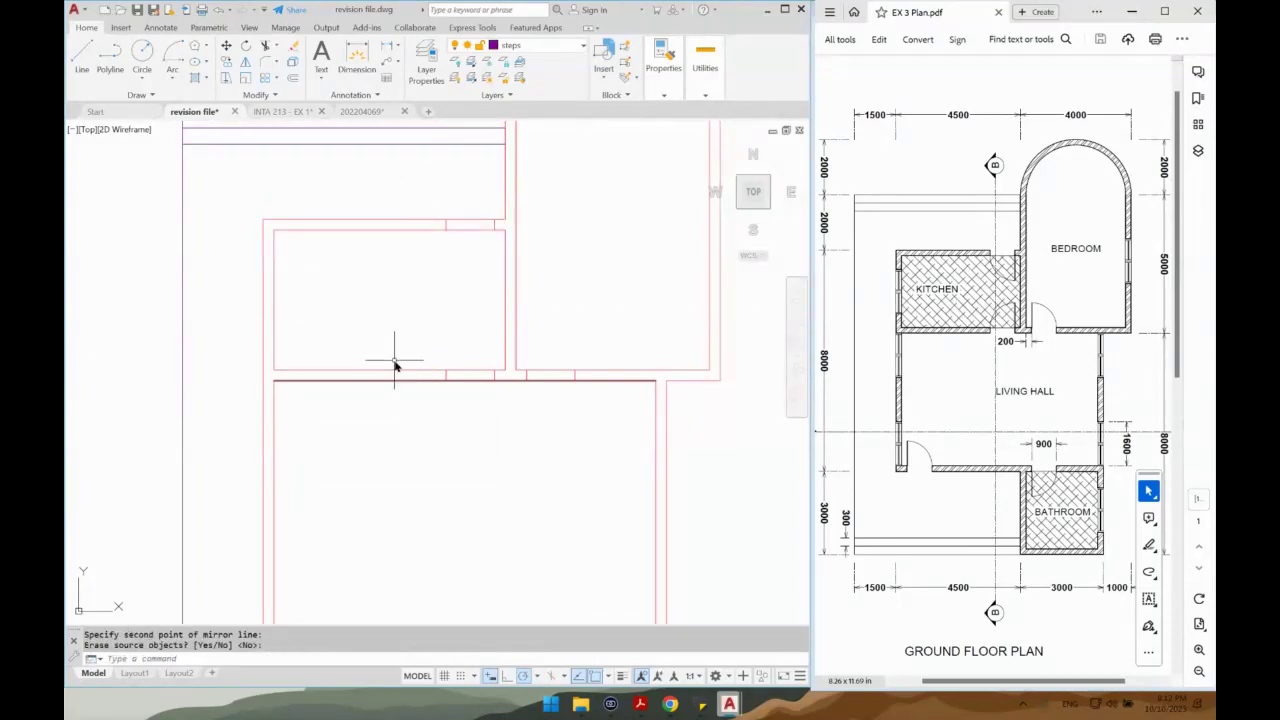
Draw a short horizontal line across the bathroom's outer side wall at the midpoint of its inner face.
scroll(394, 365, "down", 3)
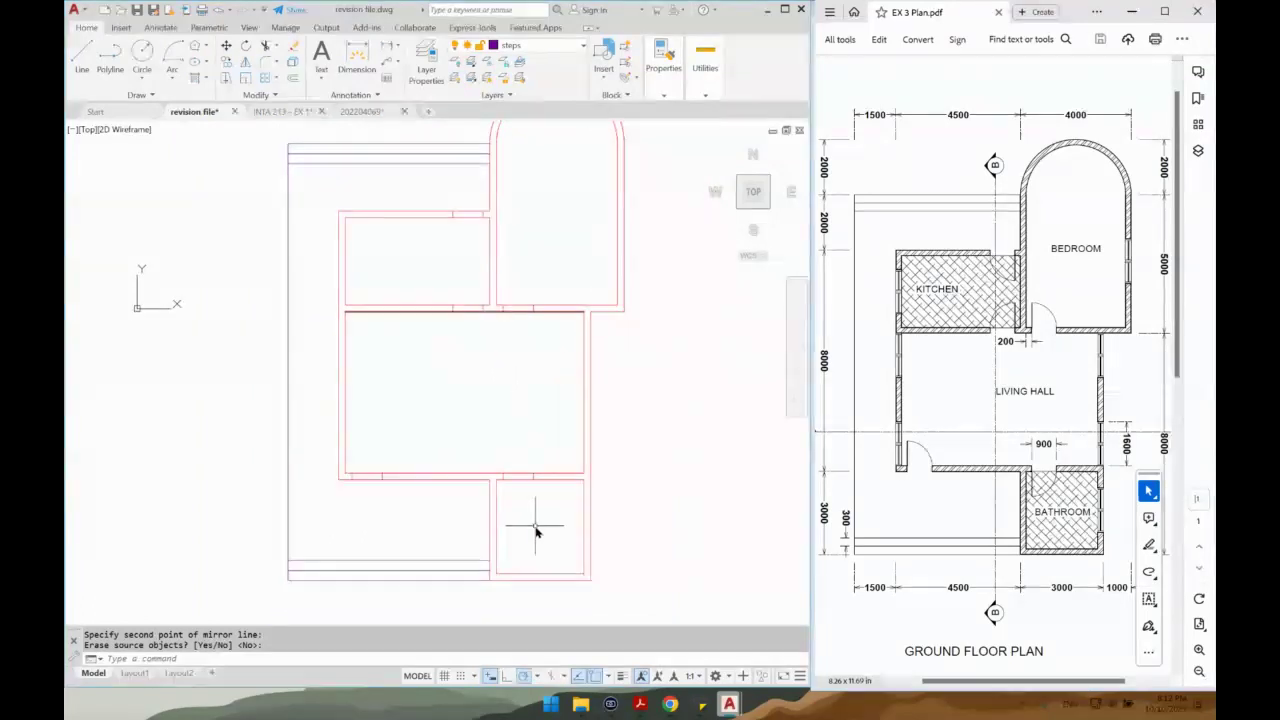
middle_click_drag(531, 529, 497, 491)
scroll(546, 510, "up", 2)
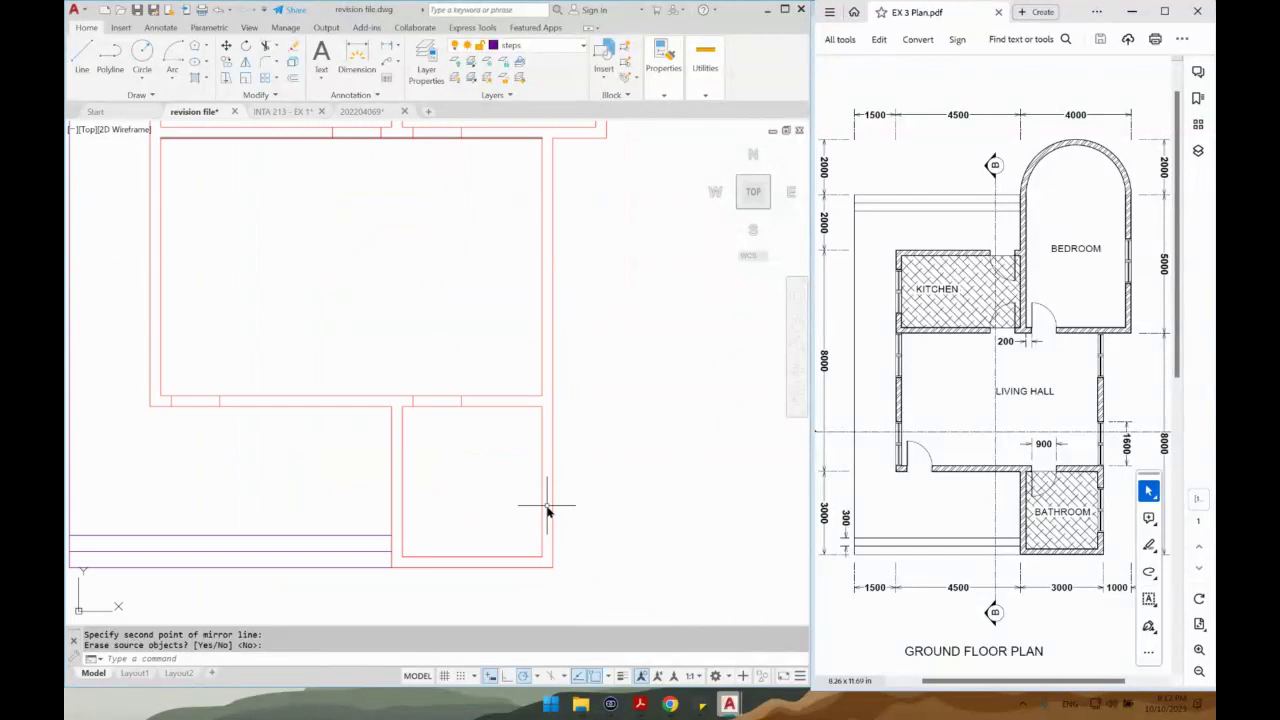
key("Return")
type("l")
key("Return")
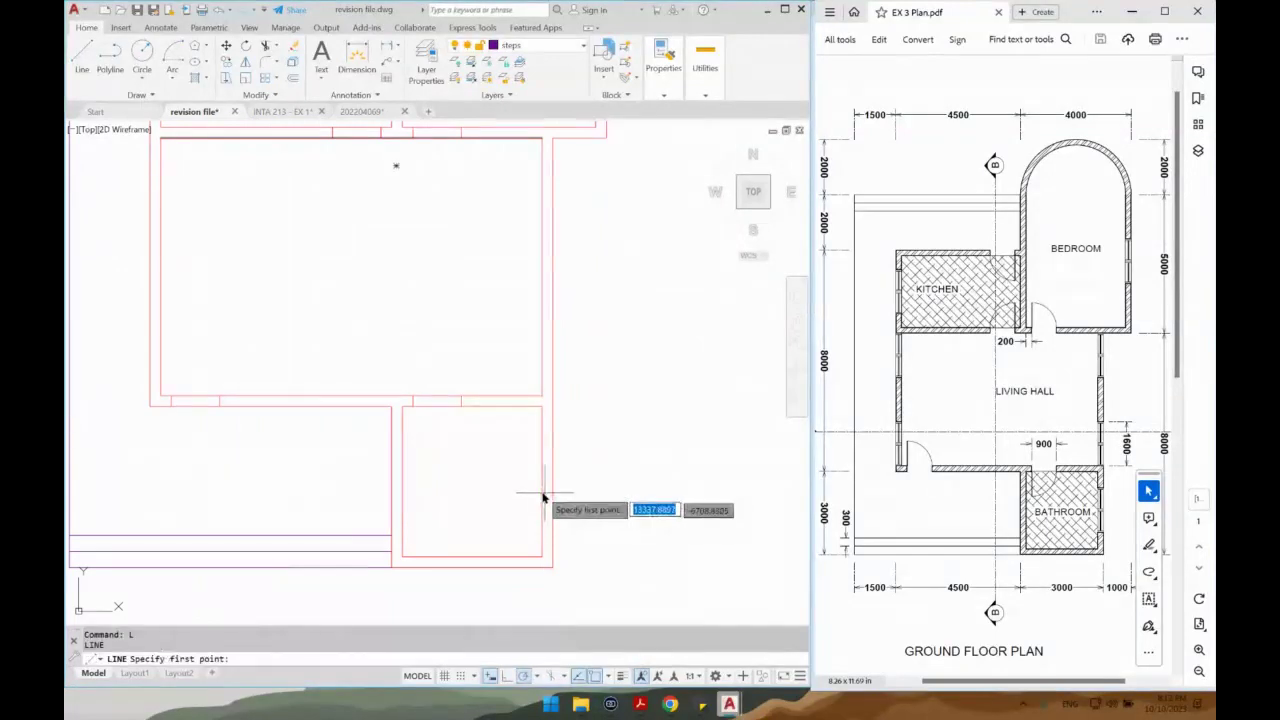
left_click(542, 482)
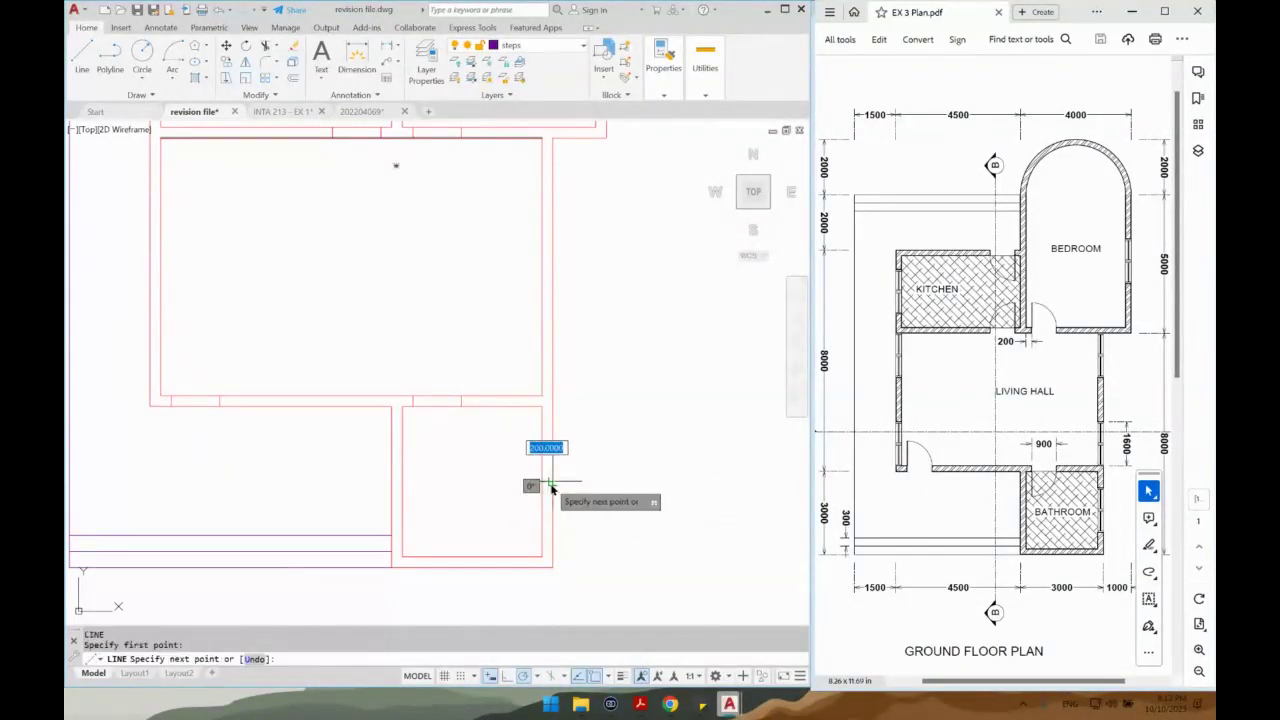
left_click(553, 483)
key("Return")
Offset the bathroom wall's midpoint line 800 to both sides for the window jambs, and delete the original line.
type("o")
key("Return")
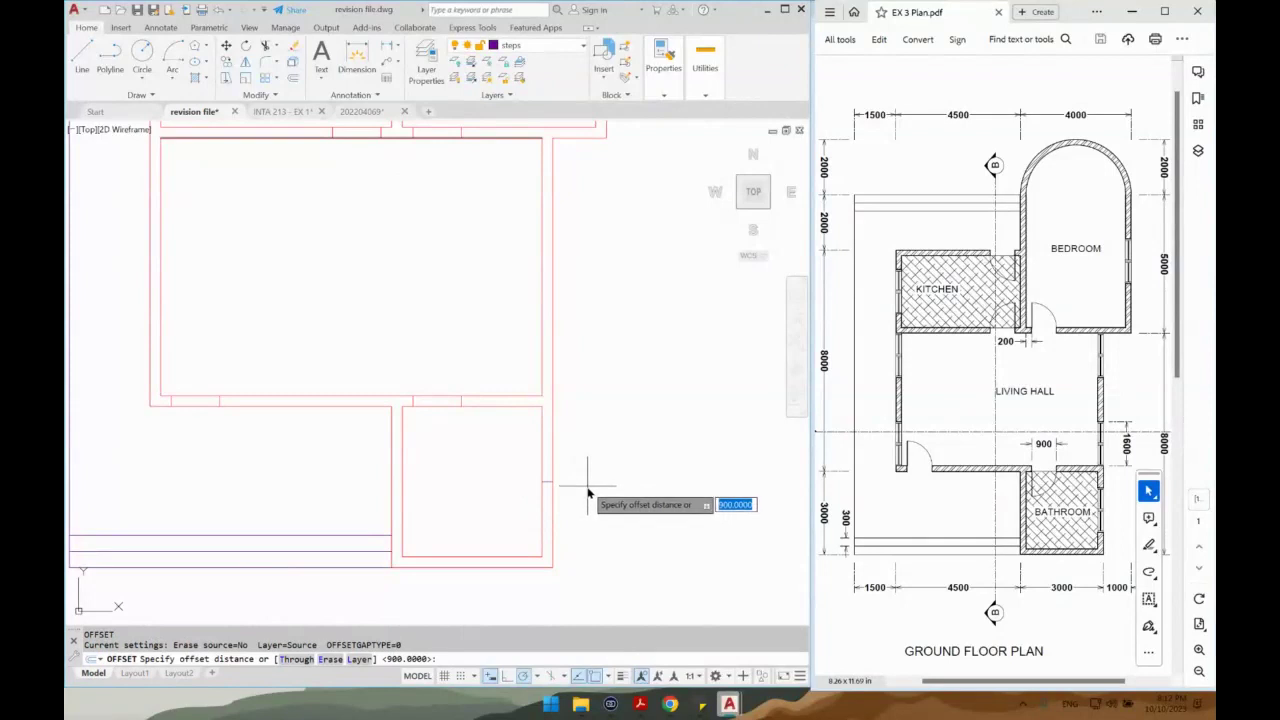
key("Return")
scroll(564, 493, "up", 2)
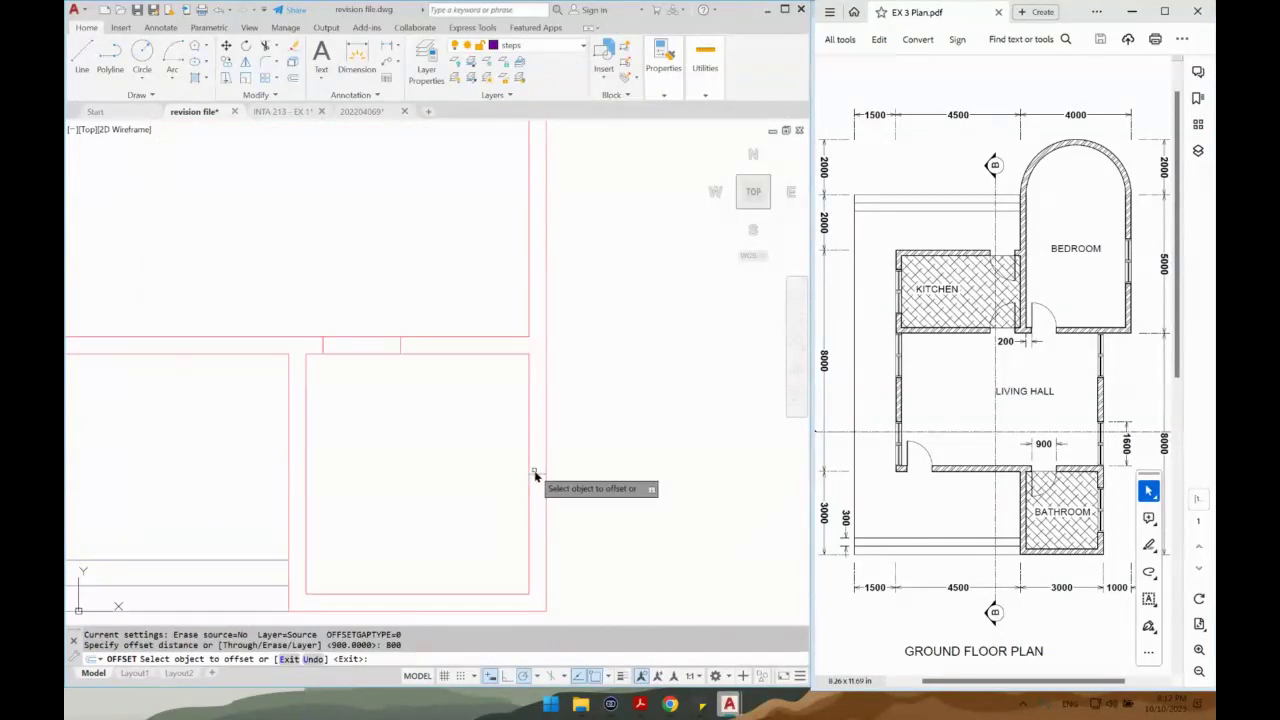
left_click(536, 474)
left_click(511, 416)
left_click(516, 465)
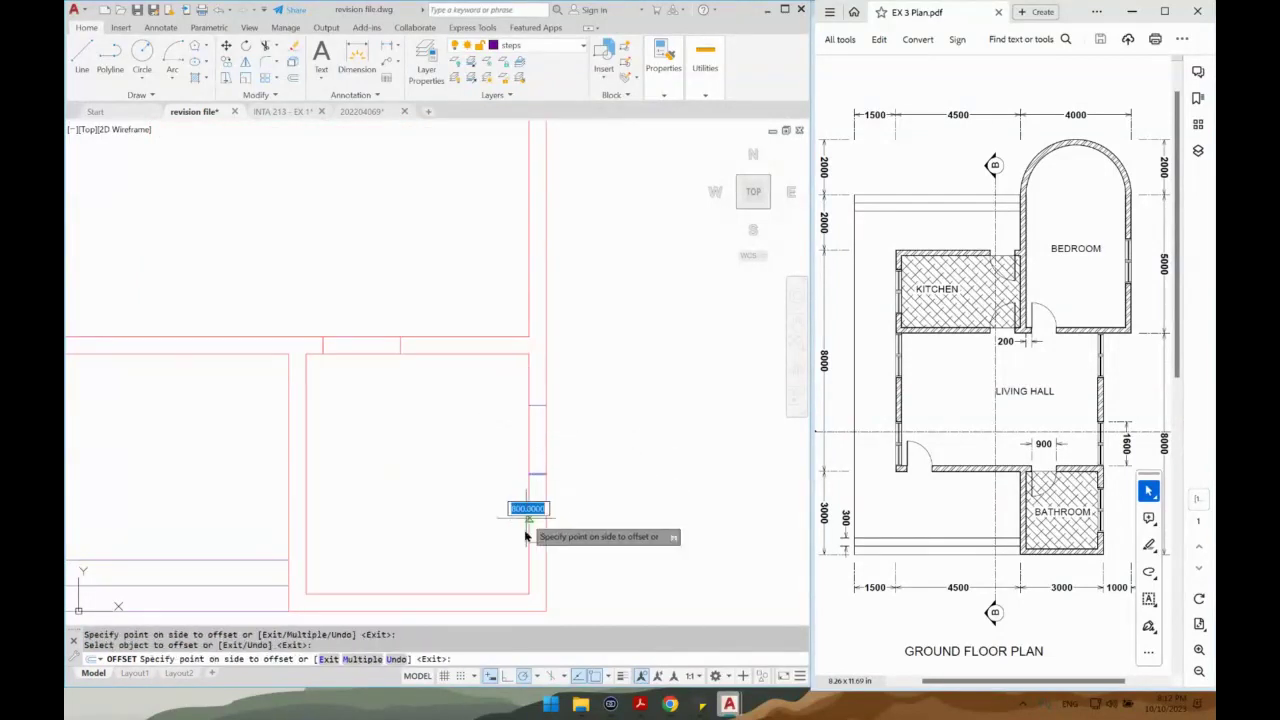
left_click(570, 505)
key("Delete")
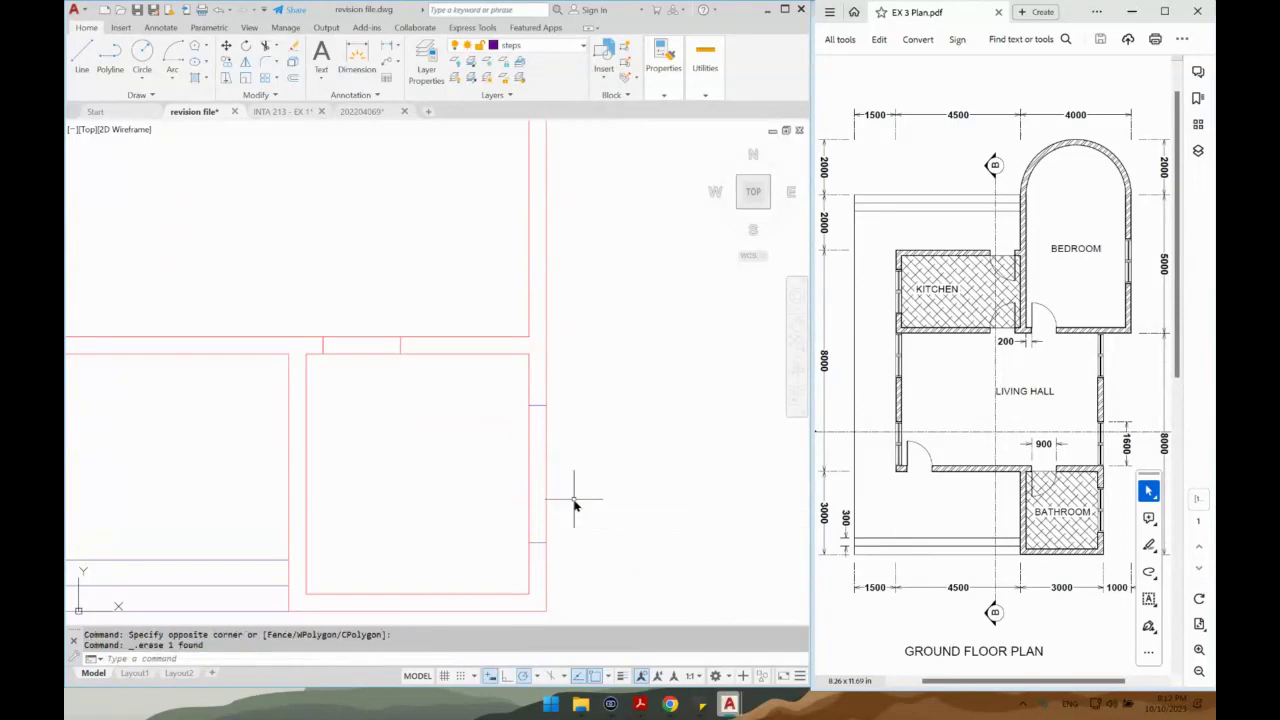
Match the properties of the outer wall line to the bathroom window's jamb lines.
type("ma")
key("Return")
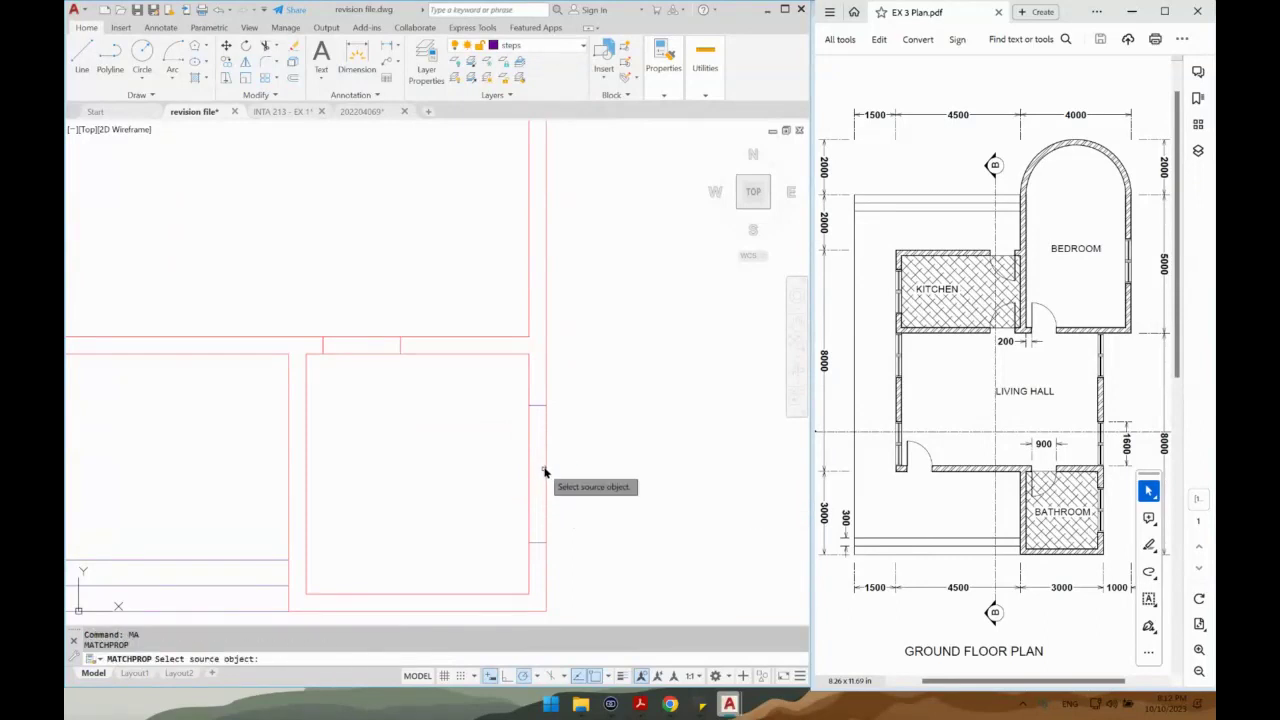
left_click(547, 464)
left_click(568, 401)
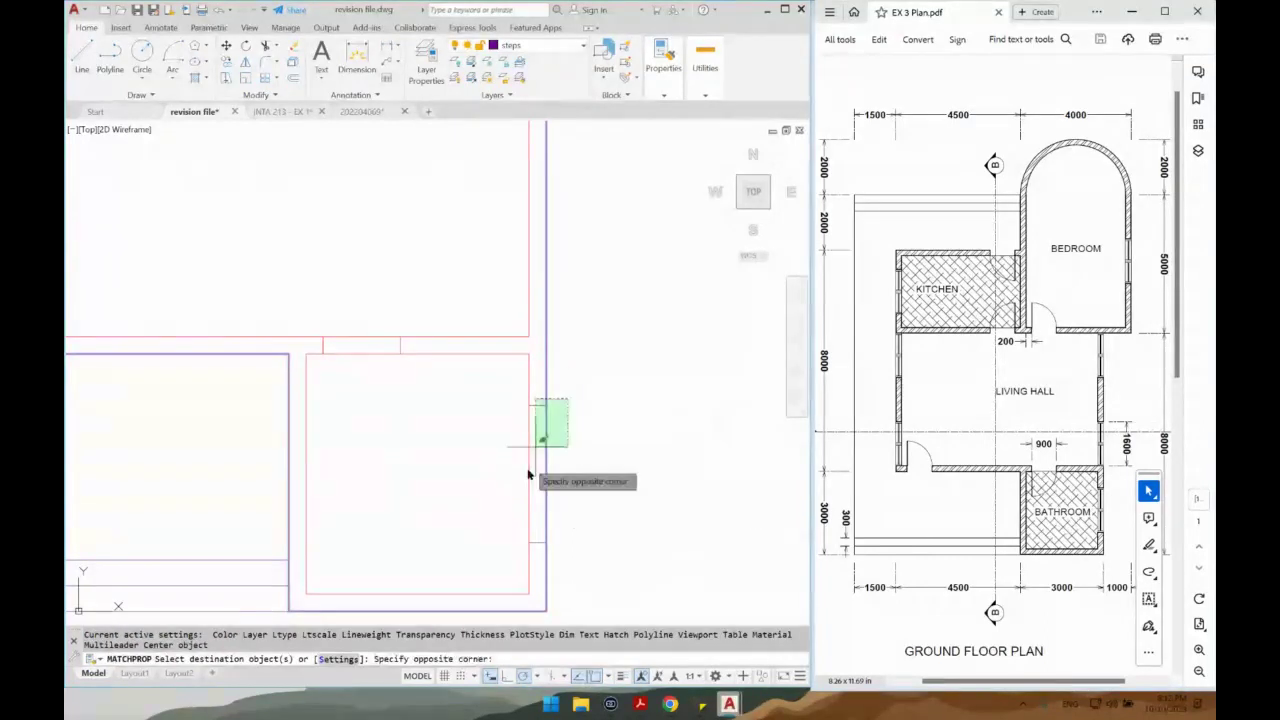
Match the bathroom window's two jamb lines to the wall lines' properties, and copy them by midpoint onto the bedroom's outer straight wall.
left_click(505, 530)
key("Return")
left_click(515, 393)
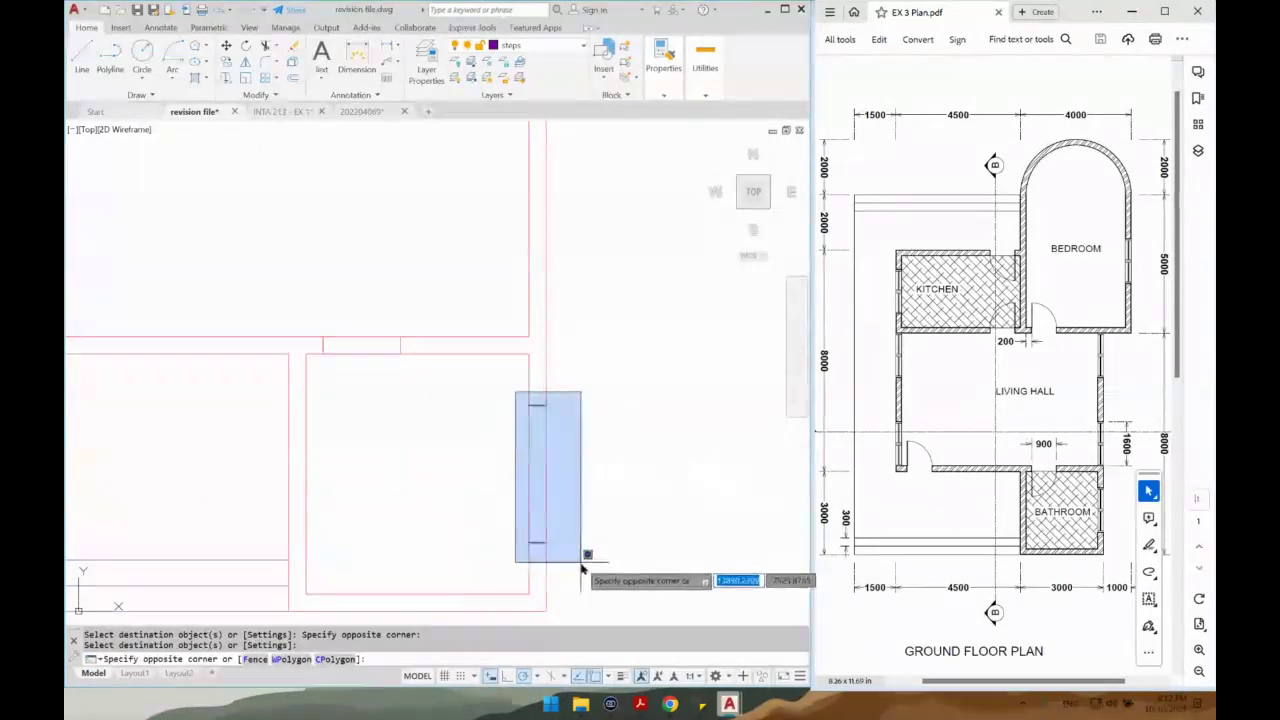
left_click(583, 564)
type("co")
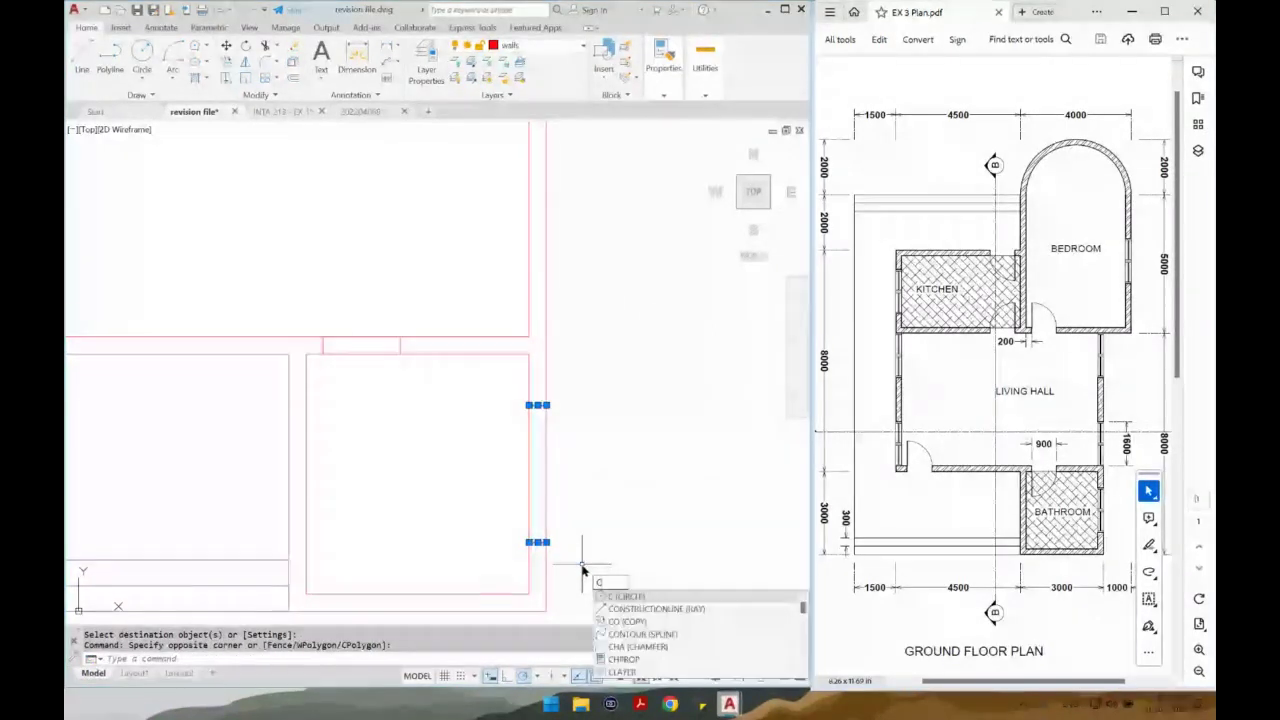
key("Return")
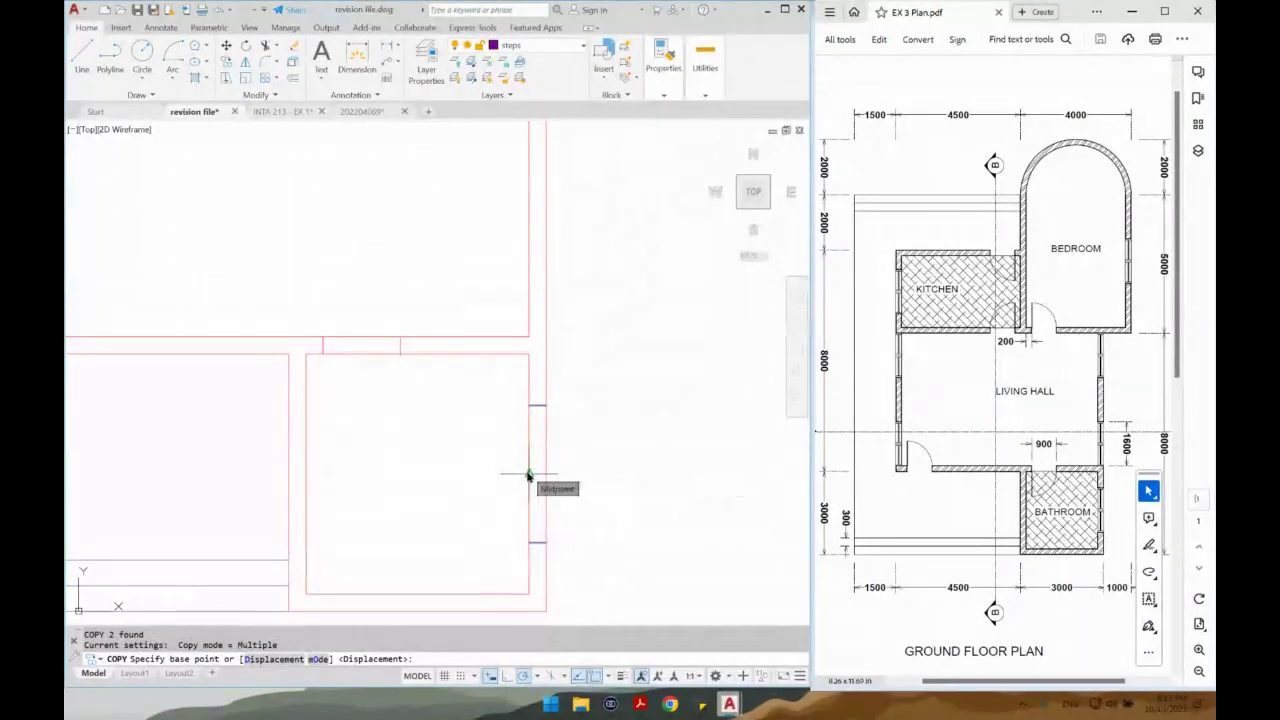
left_click(529, 474)
scroll(508, 505, "down", 2)
middle_click_drag(509, 428, 525, 606)
scroll(525, 612, "down", 2)
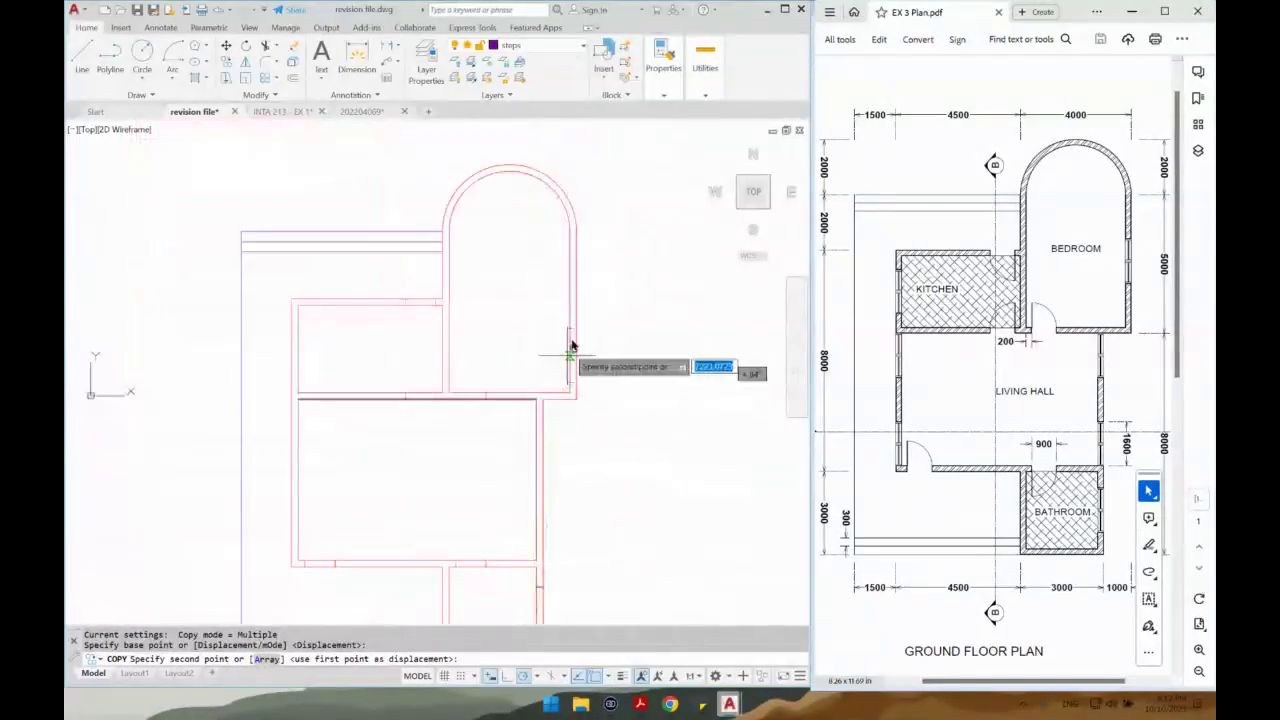
left_click(572, 312)
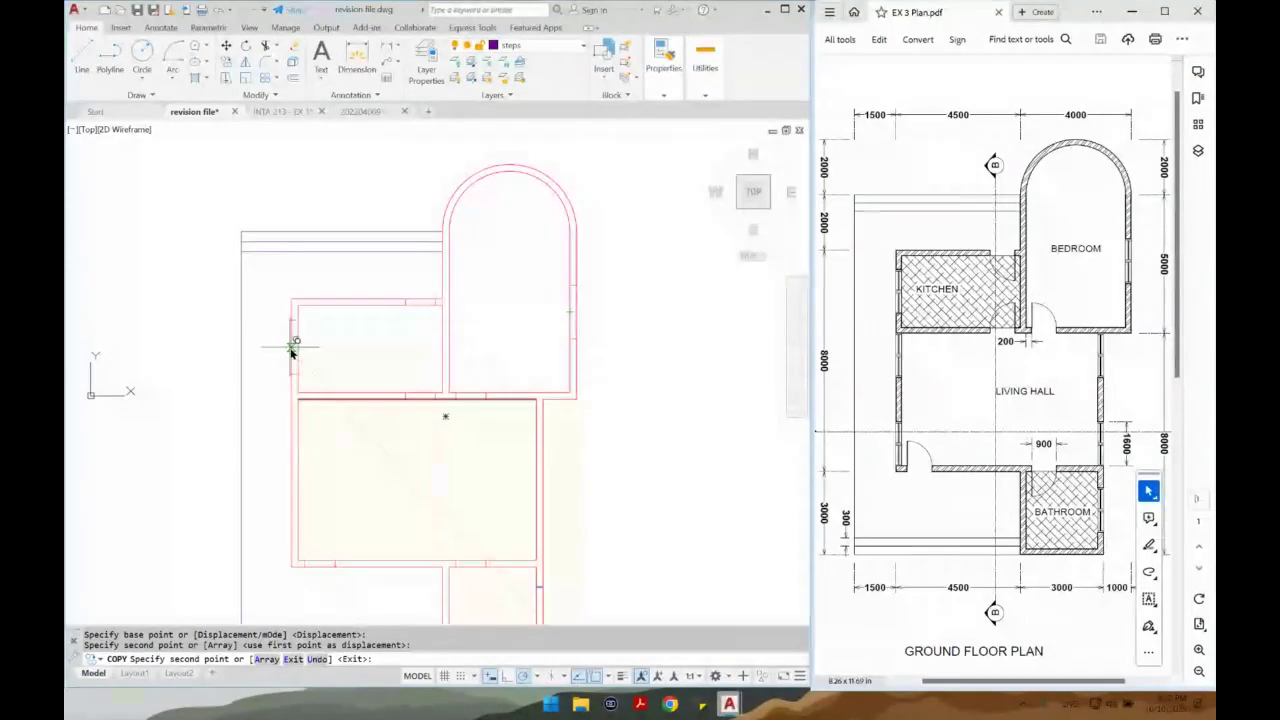
Turn off the Nearest object snap and place another copy of the jamb lines at the midpoint of the kitchen's left wall.
scroll(292, 352, "up", 2)
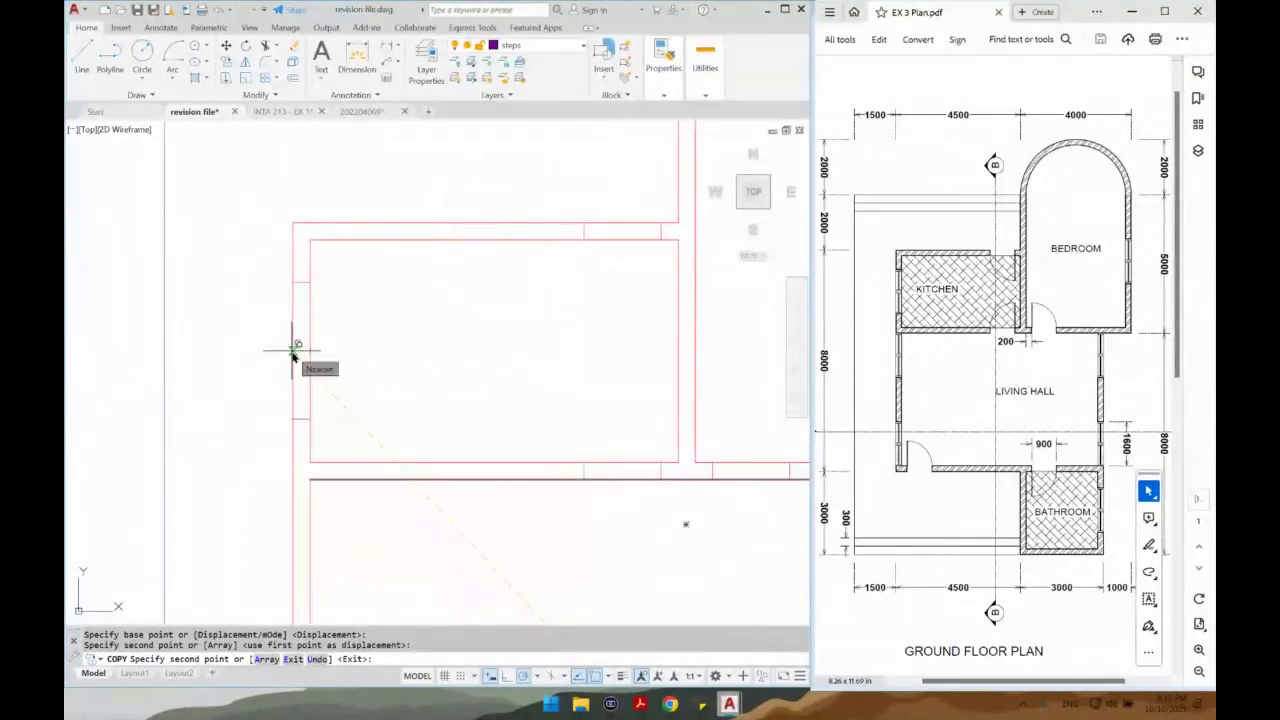
left_click(609, 677)
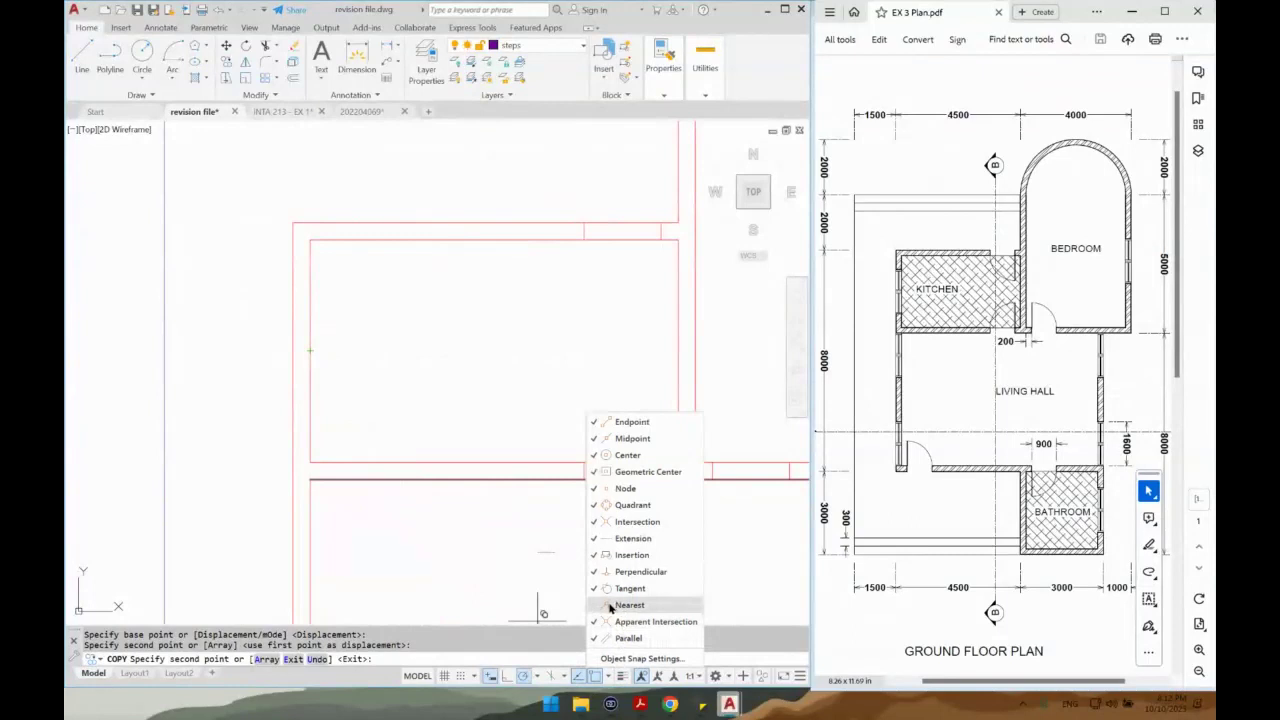
left_click(396, 382)
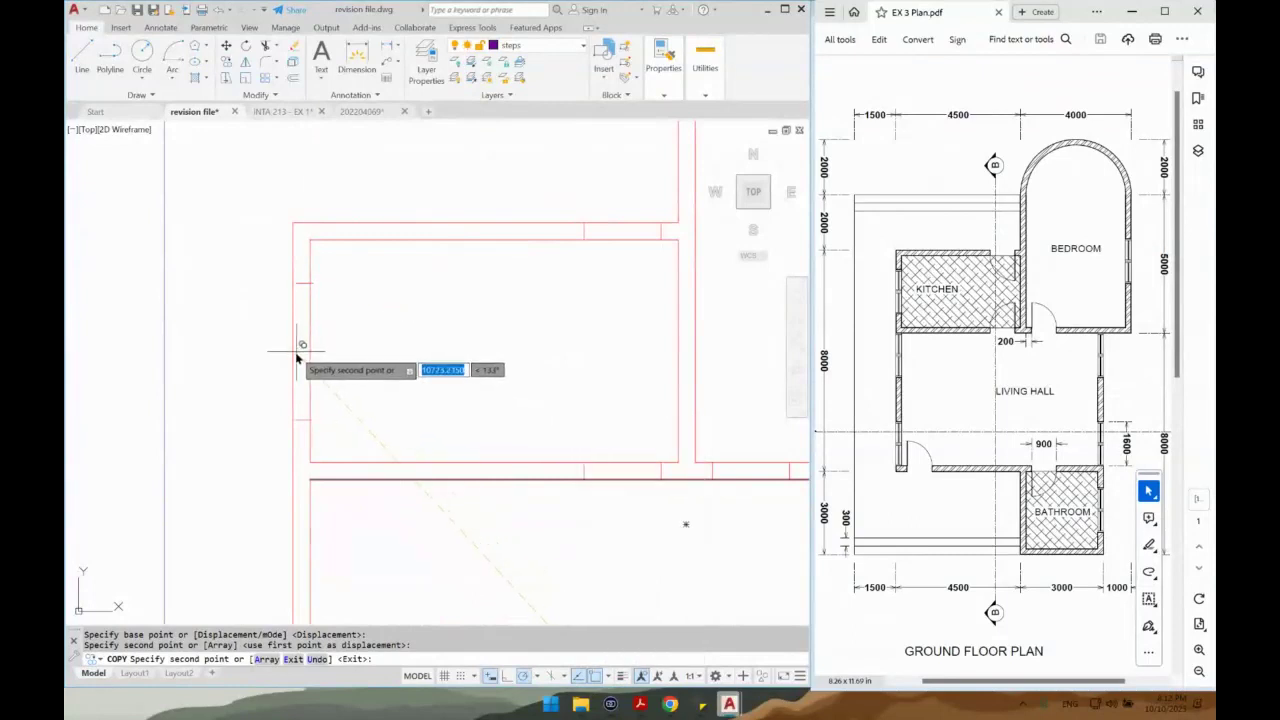
scroll(295, 355, "up", 4)
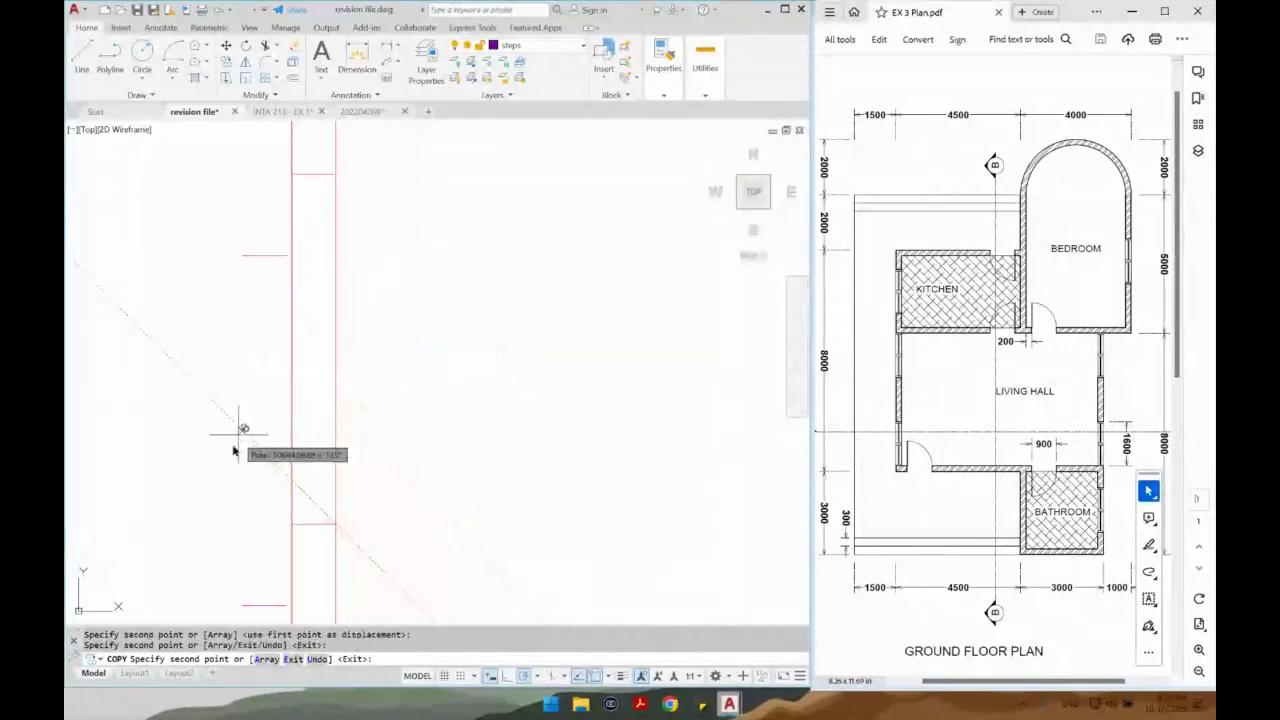
scroll(372, 287, "down", 3)
scroll(372, 287, "down", 2)
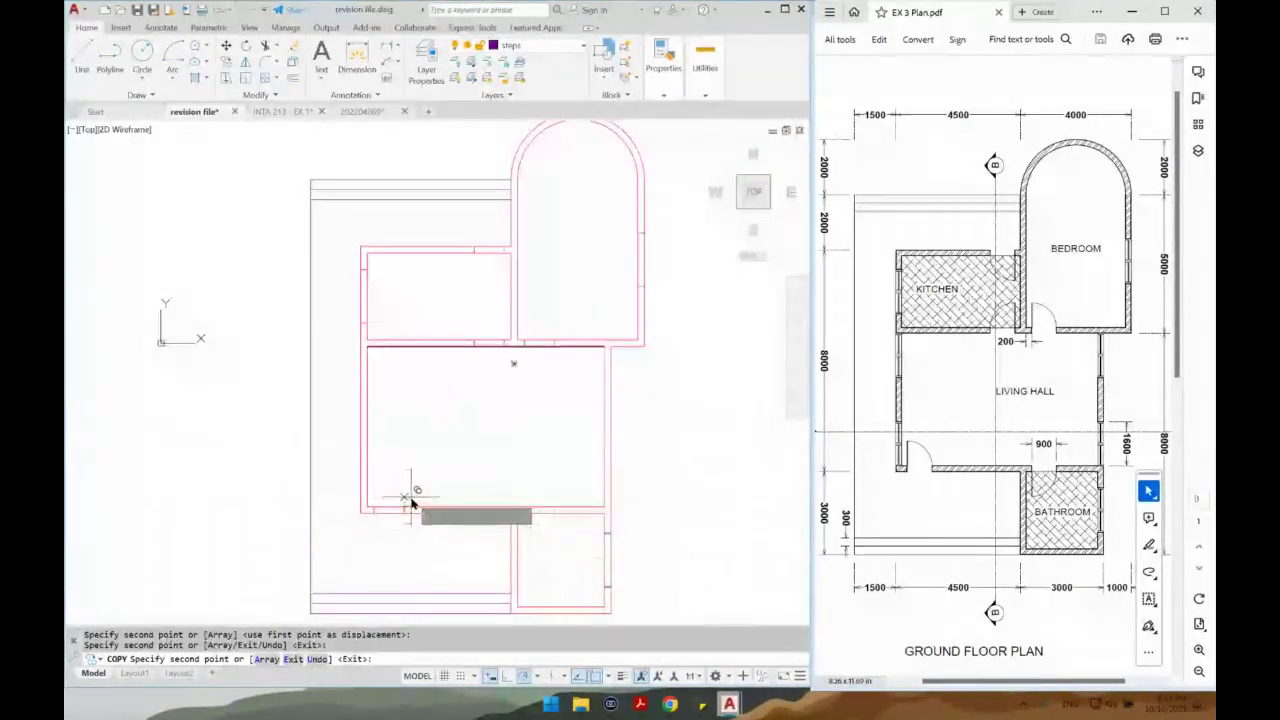
key("Escape")
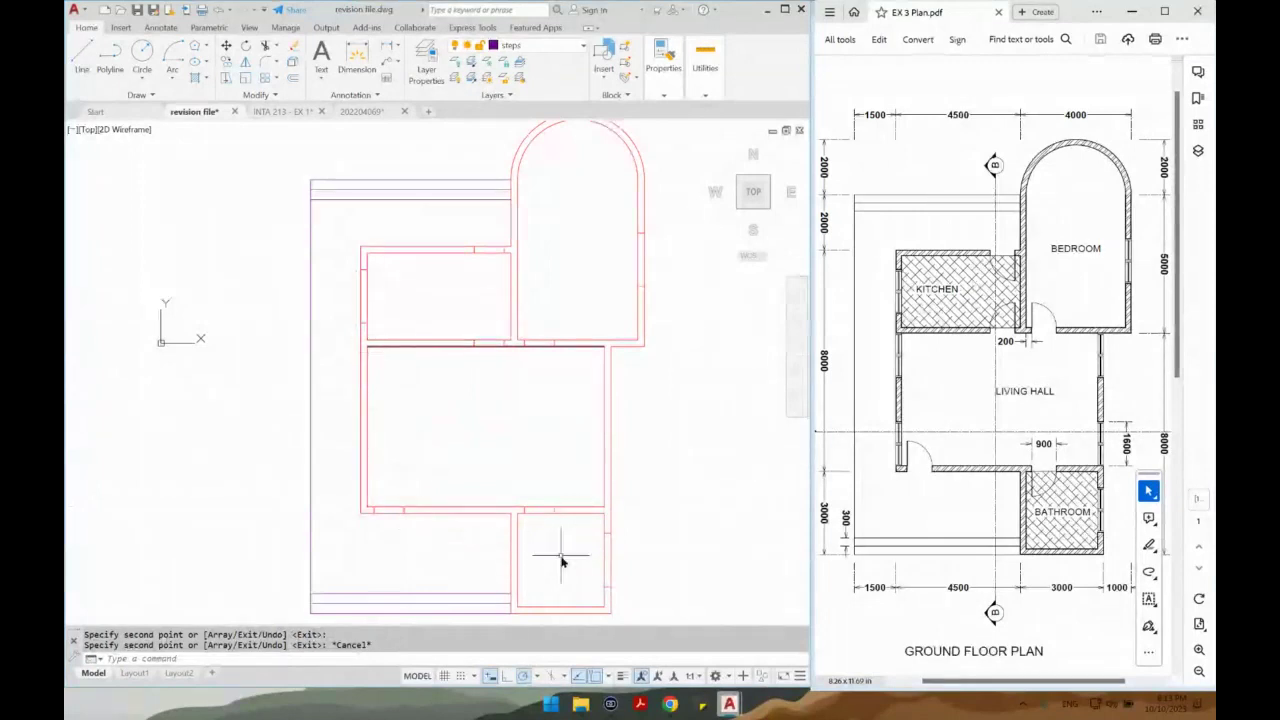
Copy the bathroom window's two jamb lines to the lower end of the living hall's right wall, aligned with the hall's inner corner.
left_click(583, 531)
left_click(641, 611)
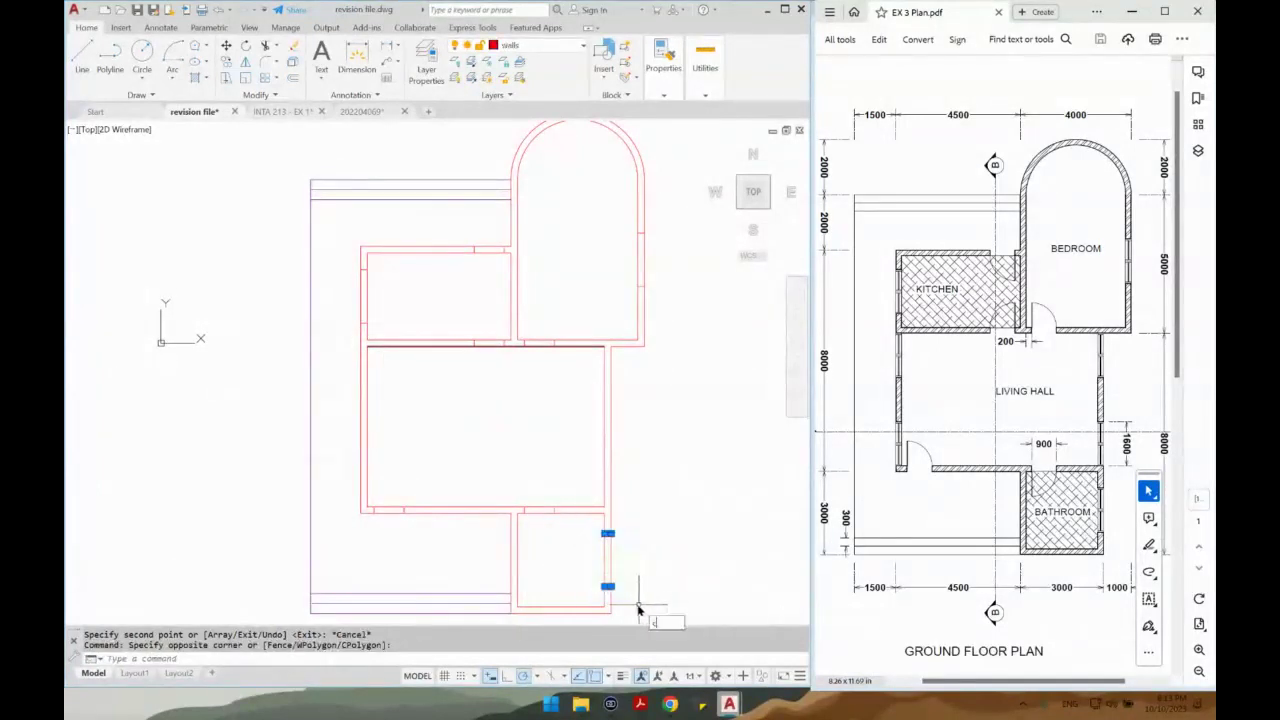
type("co")
key("Return")
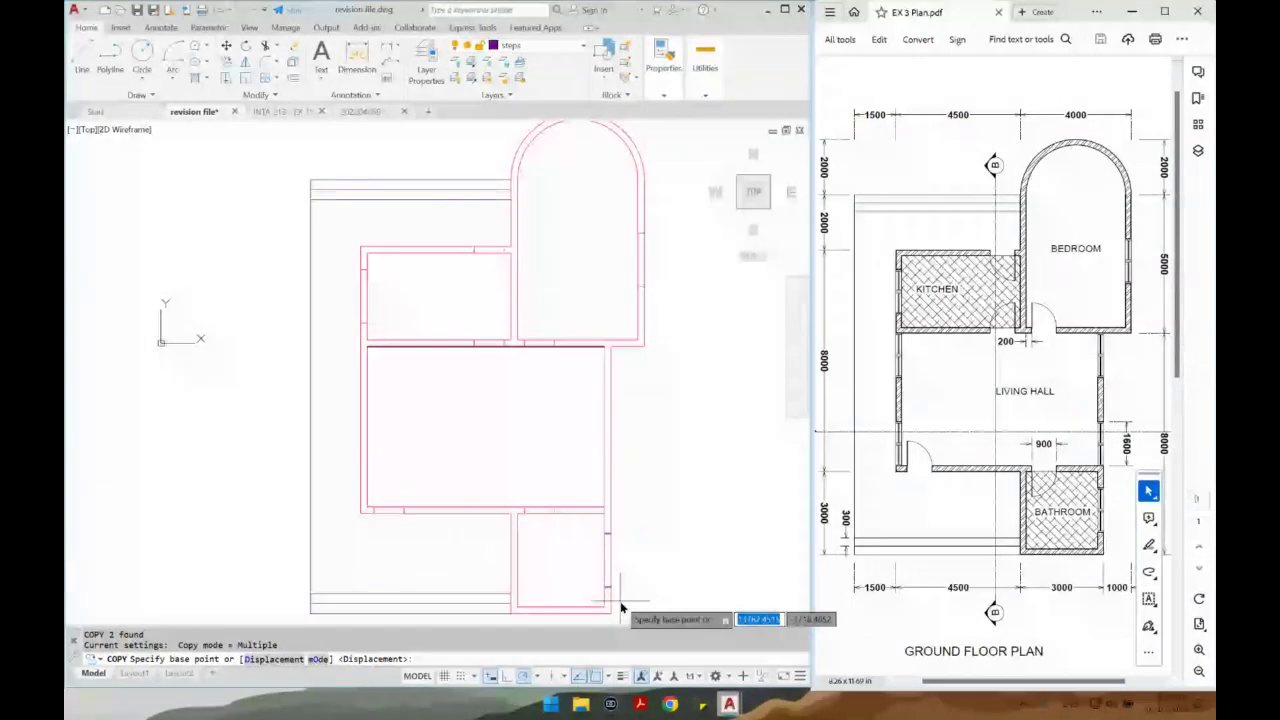
scroll(608, 525, "up", 2)
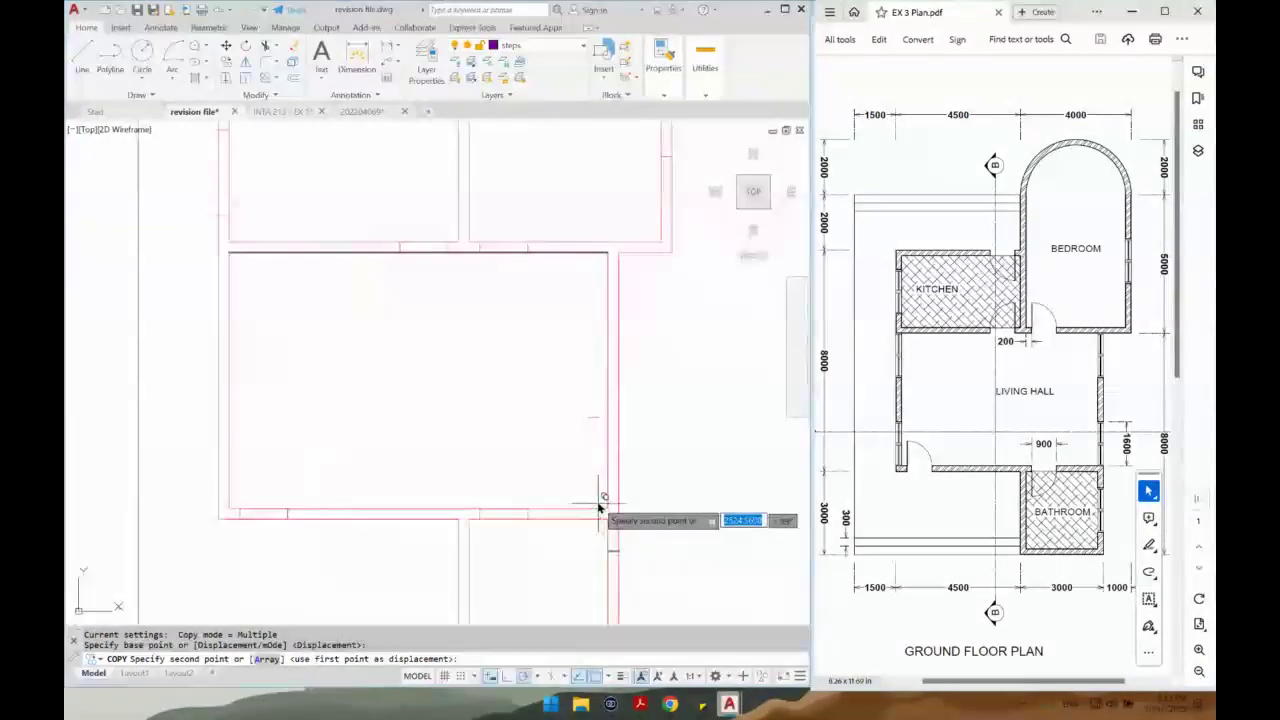
left_click(614, 510)
scroll(620, 510, "up", 3)
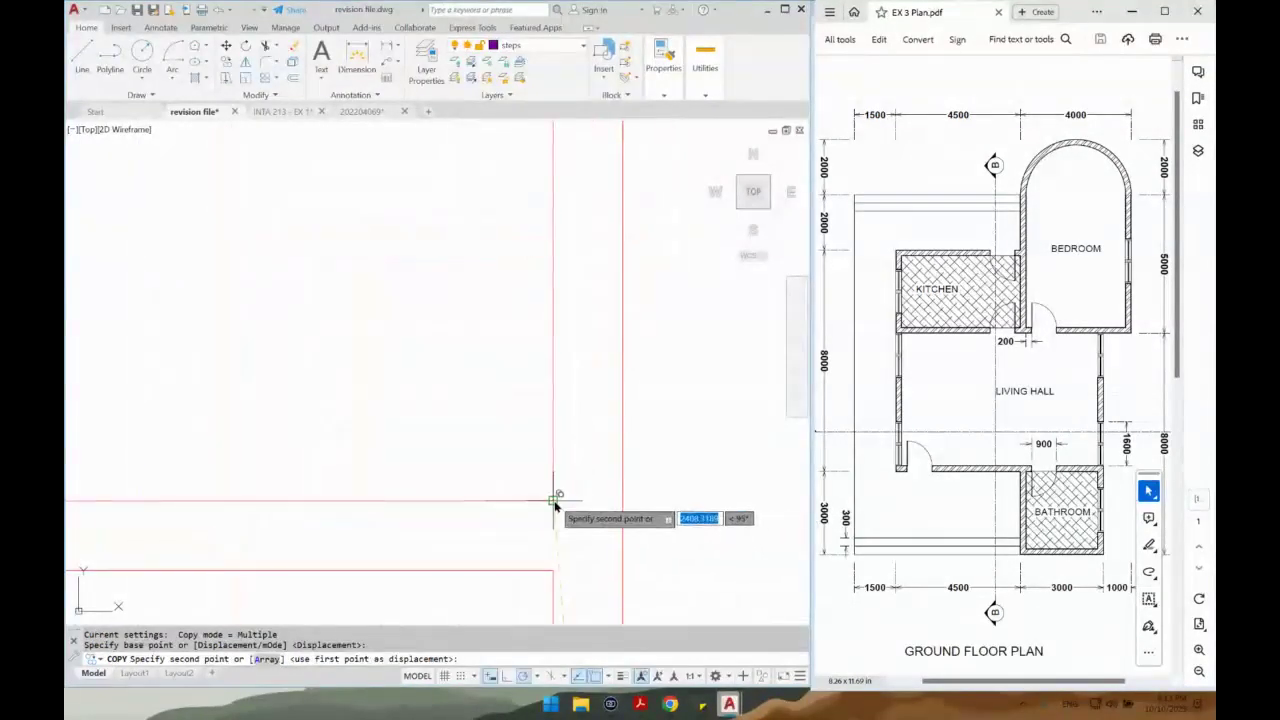
left_click(622, 501)
scroll(586, 563, "down", 3)
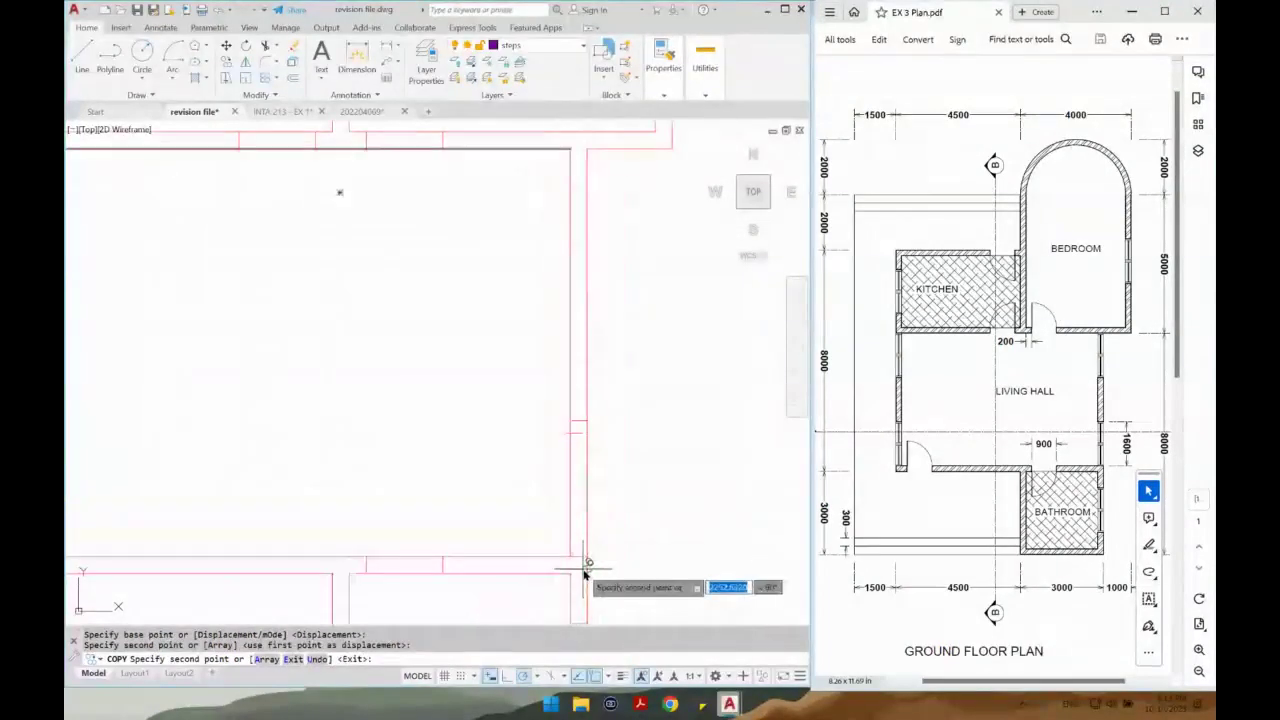
key("Return")
Mirror the living hall's new jamb lines about the right wall's midpoint, keeping the originals.
left_click(542, 410)
left_click(626, 568)
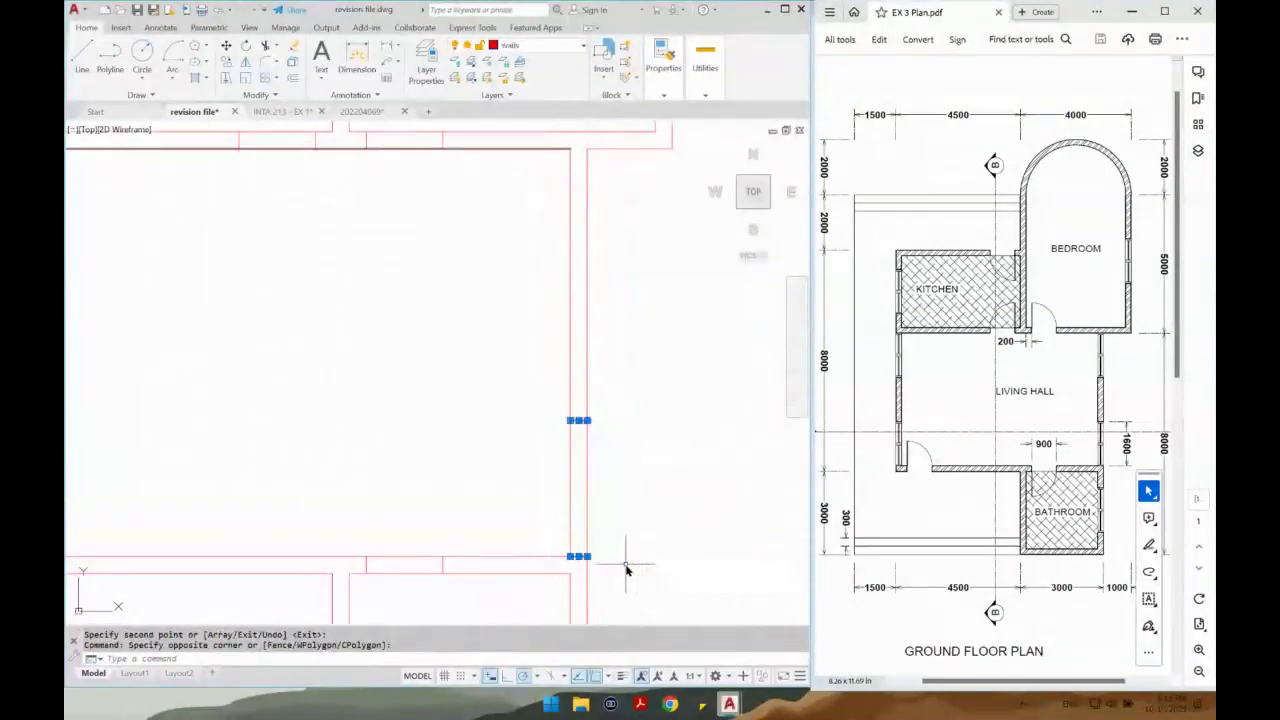
type("mi")
key("Return")
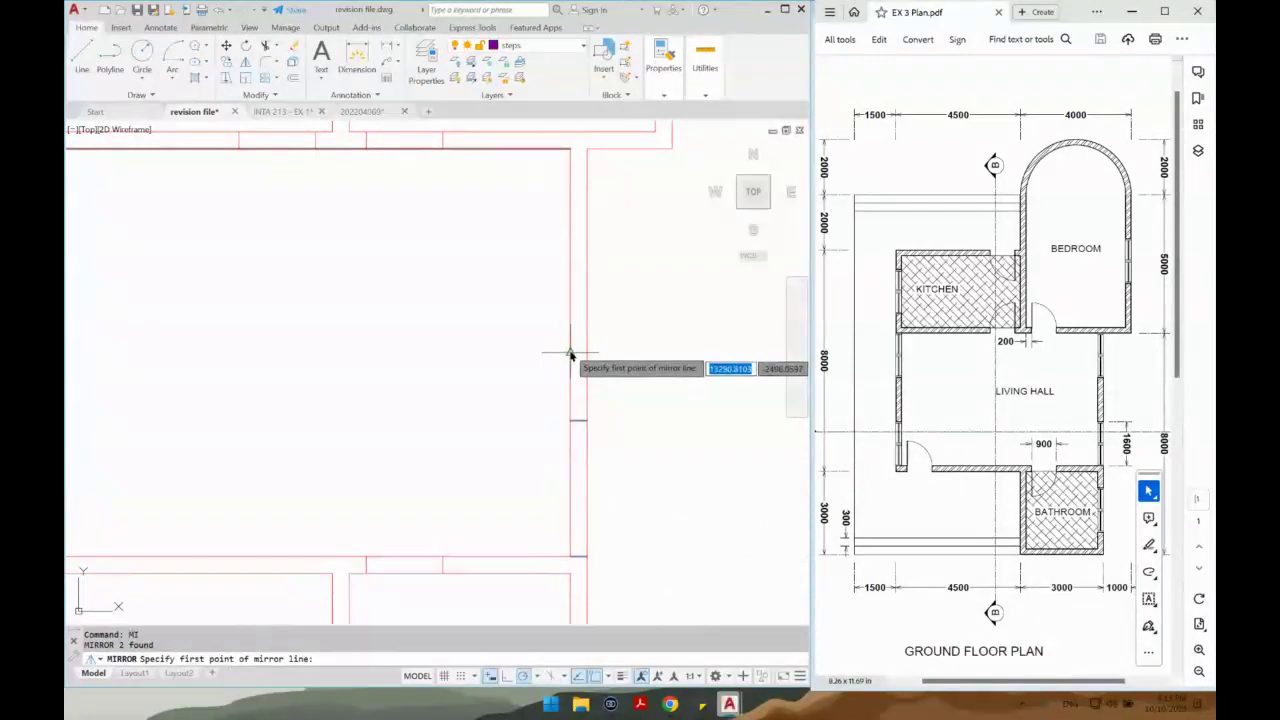
left_click(572, 355)
left_click(603, 357)
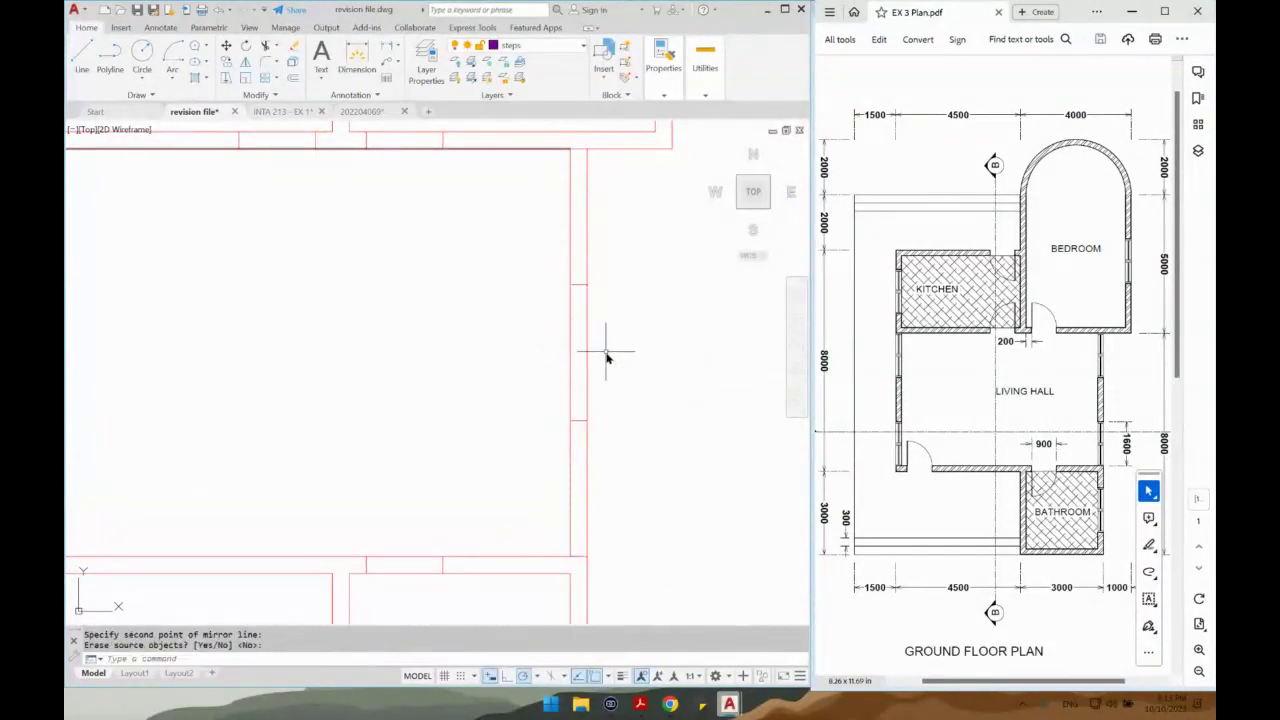
key("Return")
Mirror the living hall's right-wall window lines onto its left wall about a vertical axis through the hall's centre, keeping the originals.
scroll(572, 300, "down", 2)
left_click(568, 236)
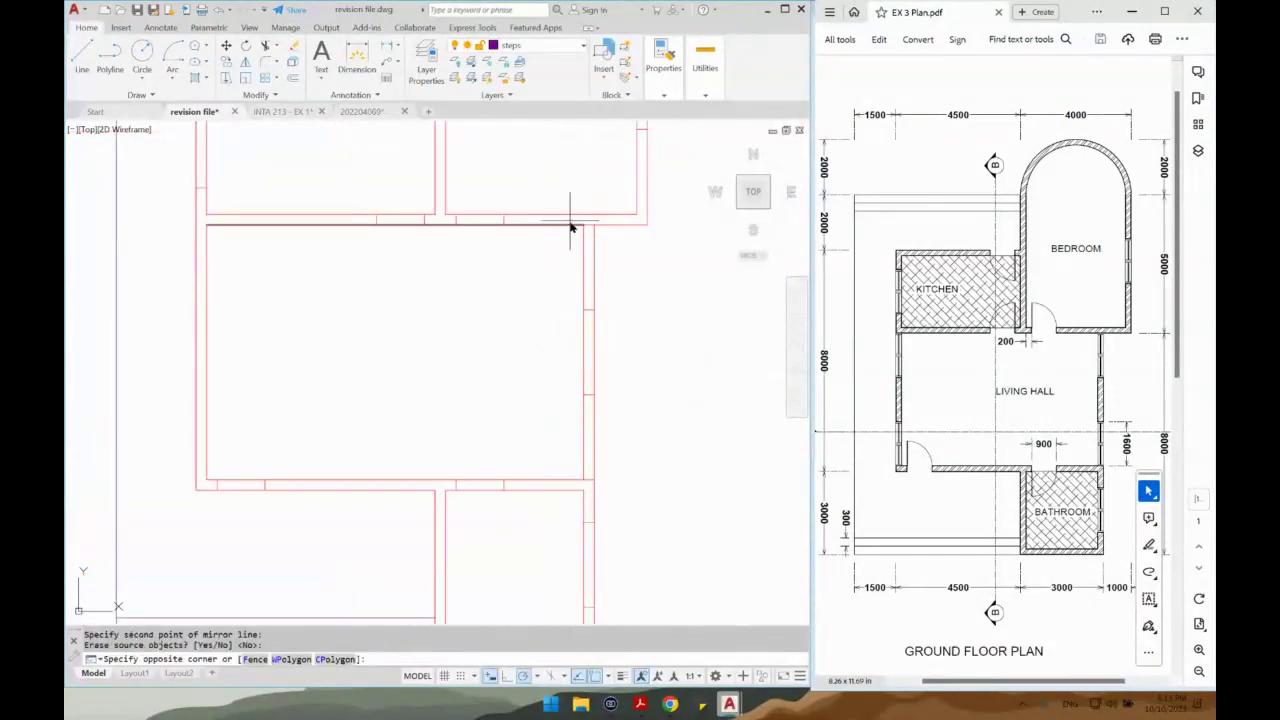
left_click(632, 489)
type("mi")
key("Return")
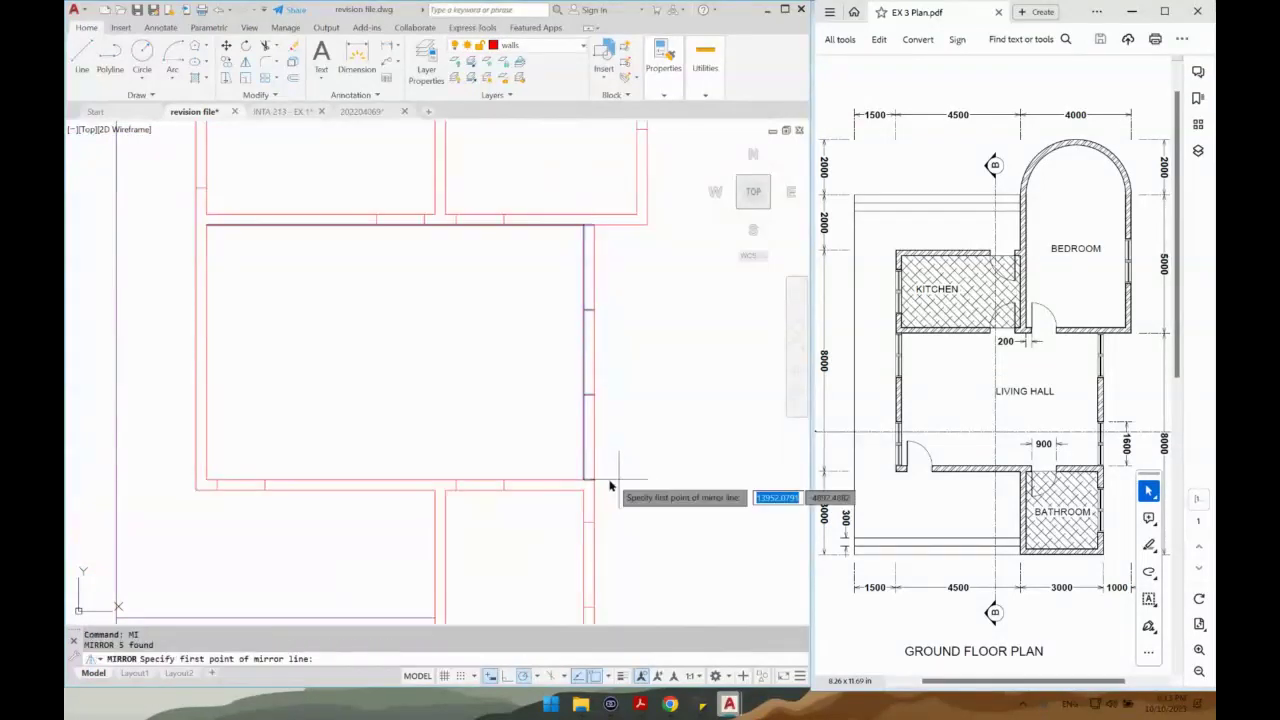
scroll(545, 429, "down", 2)
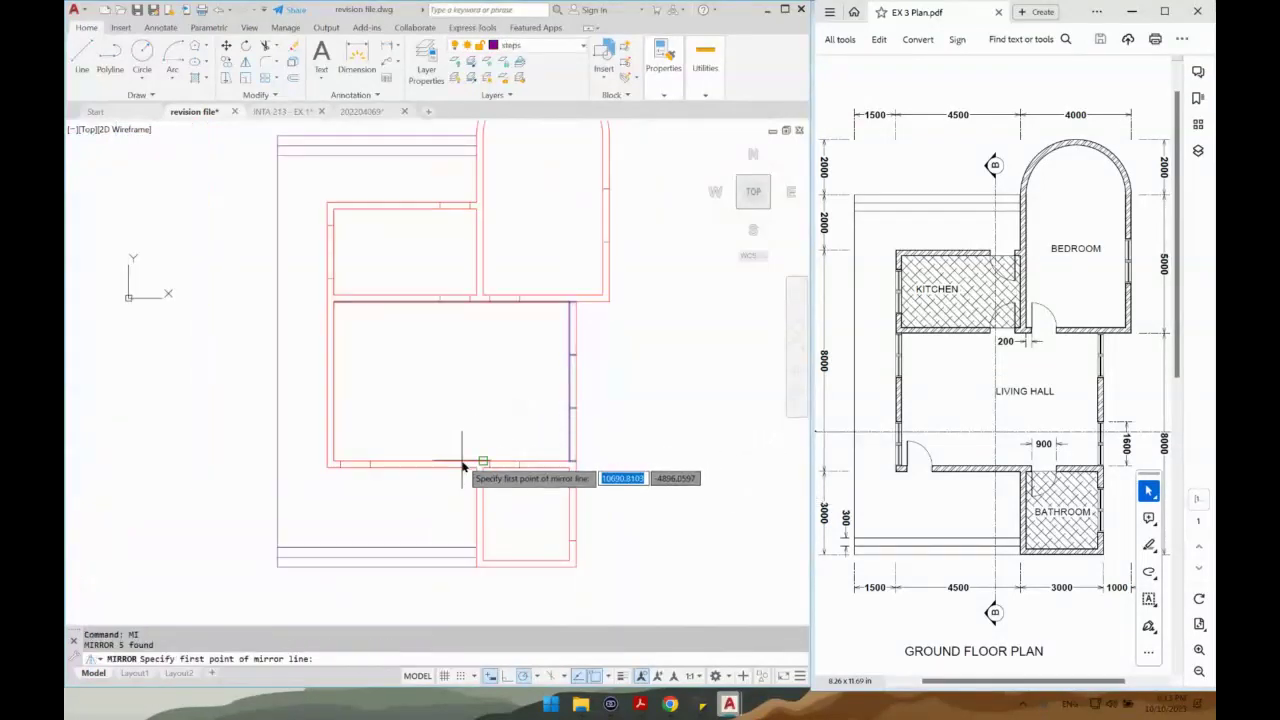
left_click(452, 303)
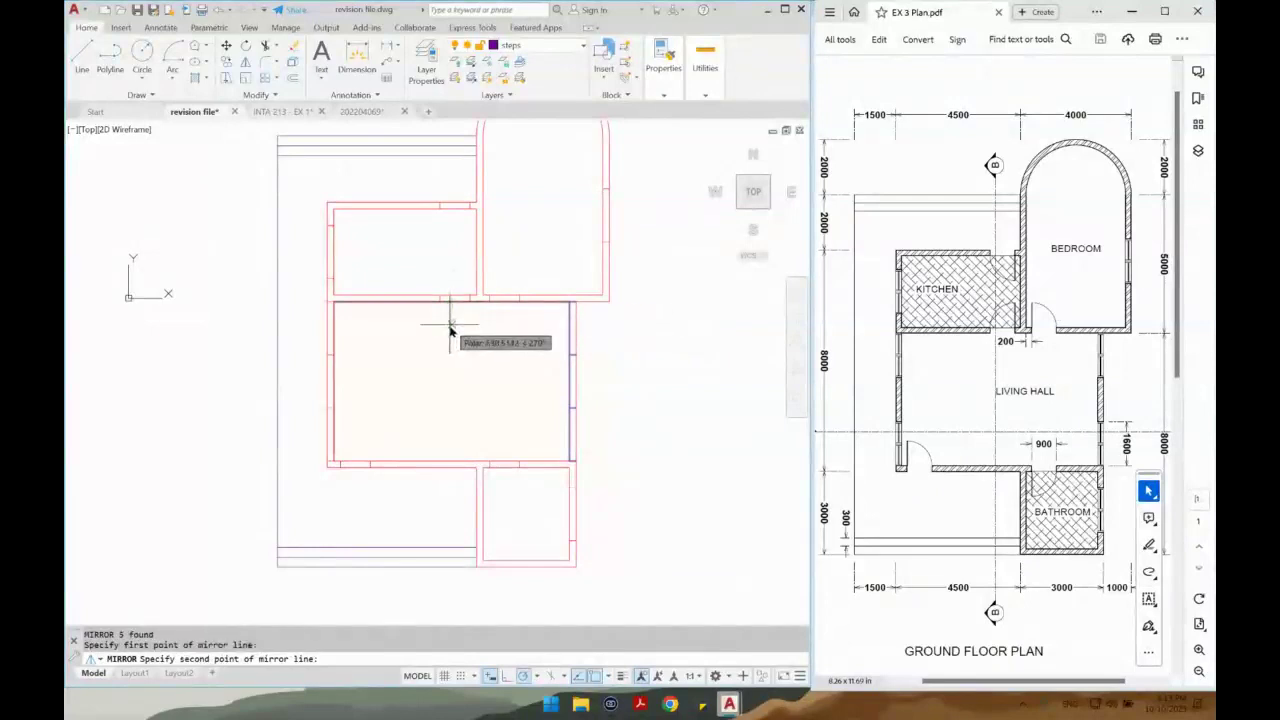
left_click(450, 333)
key("Return")
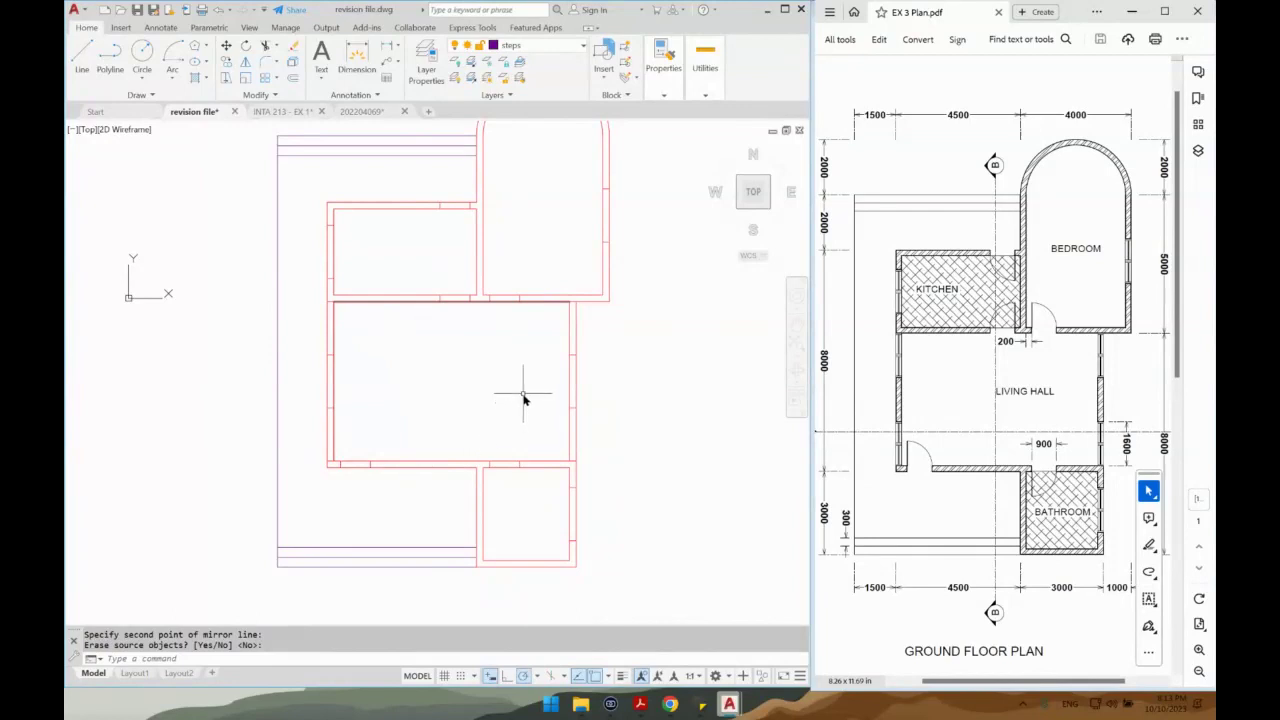
Trim the wall lines at the living hall's window openings and at the door opening between the kitchen and the hall.
scroll(522, 394, "down", 2)
scroll(518, 390, "up", 2)
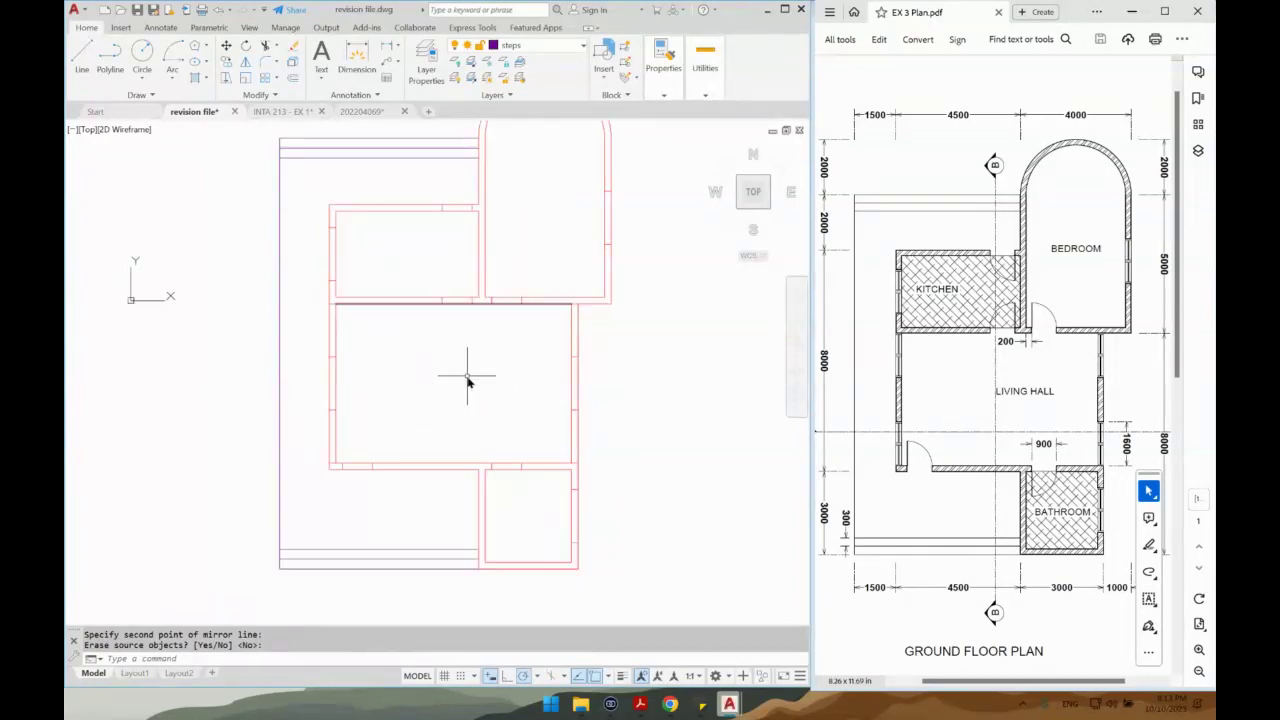
key("Return")
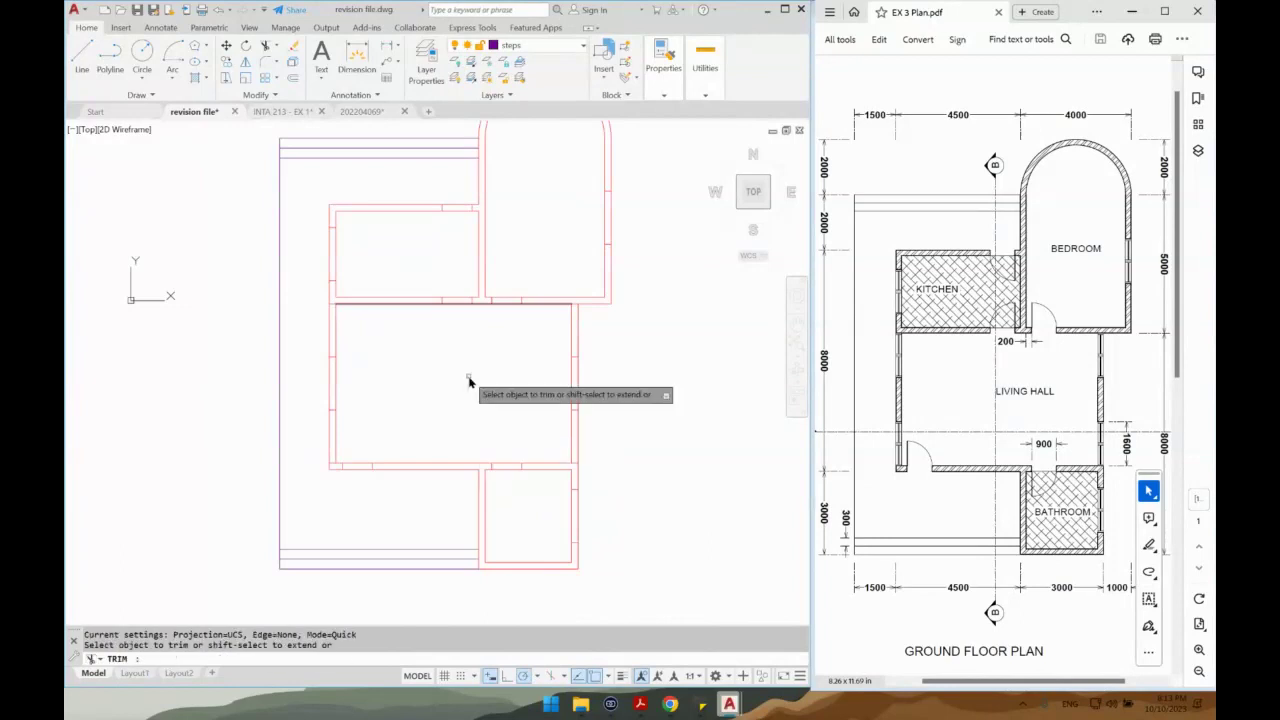
mouse_move(630, 430)
left_mouse_down()
mouse_move(517, 449)
mouse_move(335, 445)
left_mouse_up()
mouse_move(606, 332)
left_mouse_down()
mouse_move(323, 323)
mouse_move(471, 278)
mouse_move(460, 272)
left_mouse_up()
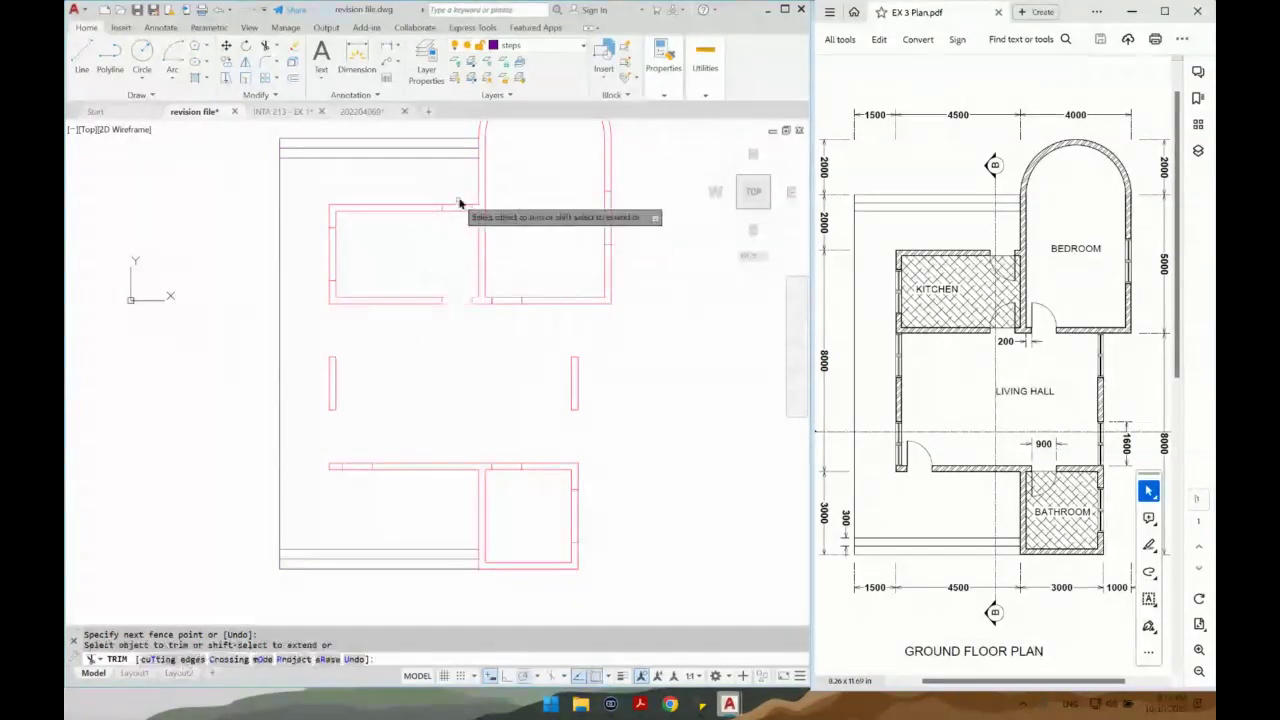
Trim the wall lines at the kitchen's outer door, the kitchen, bedroom and bathroom windows, the bathroom door and the main entrance.
left_click_drag(460, 190, 457, 244)
left_click_drag(623, 216, 582, 216)
left_click_drag(411, 258, 322, 266)
left_click_drag(557, 505, 602, 517)
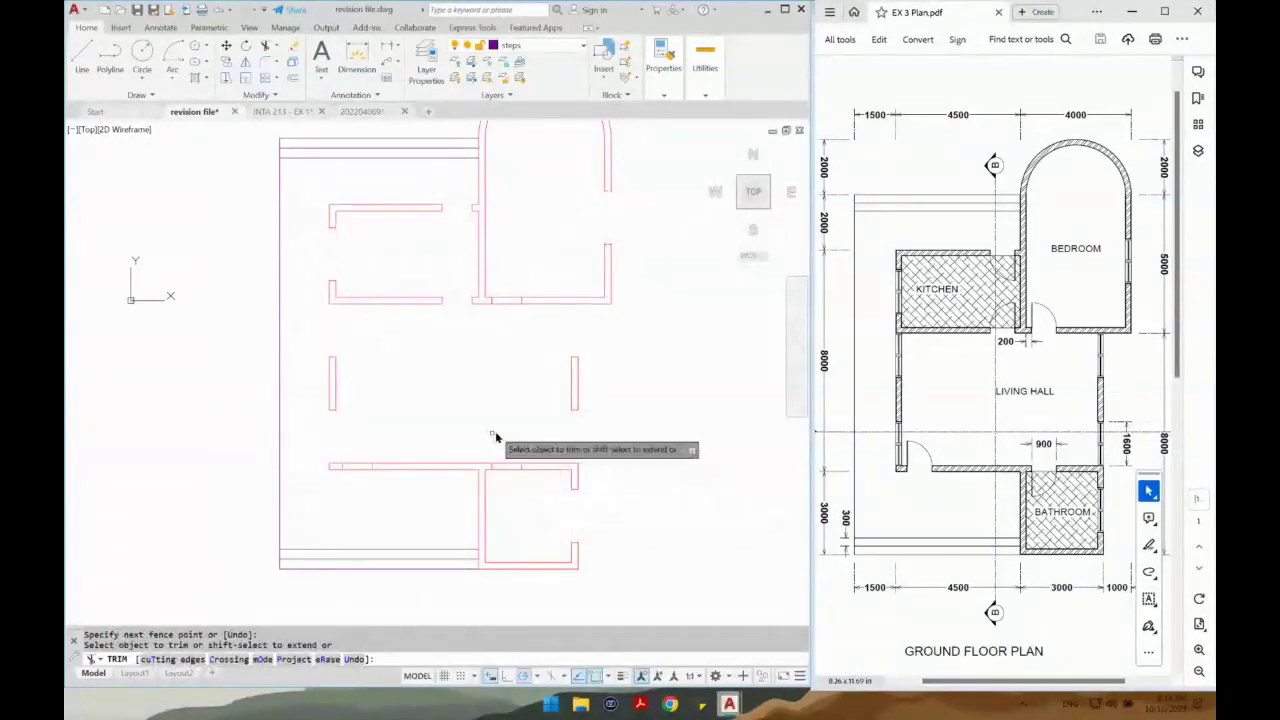
left_click_drag(505, 425, 515, 507)
mouse_move(389, 451)
left_mouse_down()
mouse_move(363, 443)
mouse_move(386, 506)
left_mouse_up()
scroll(386, 506, "down", 2)
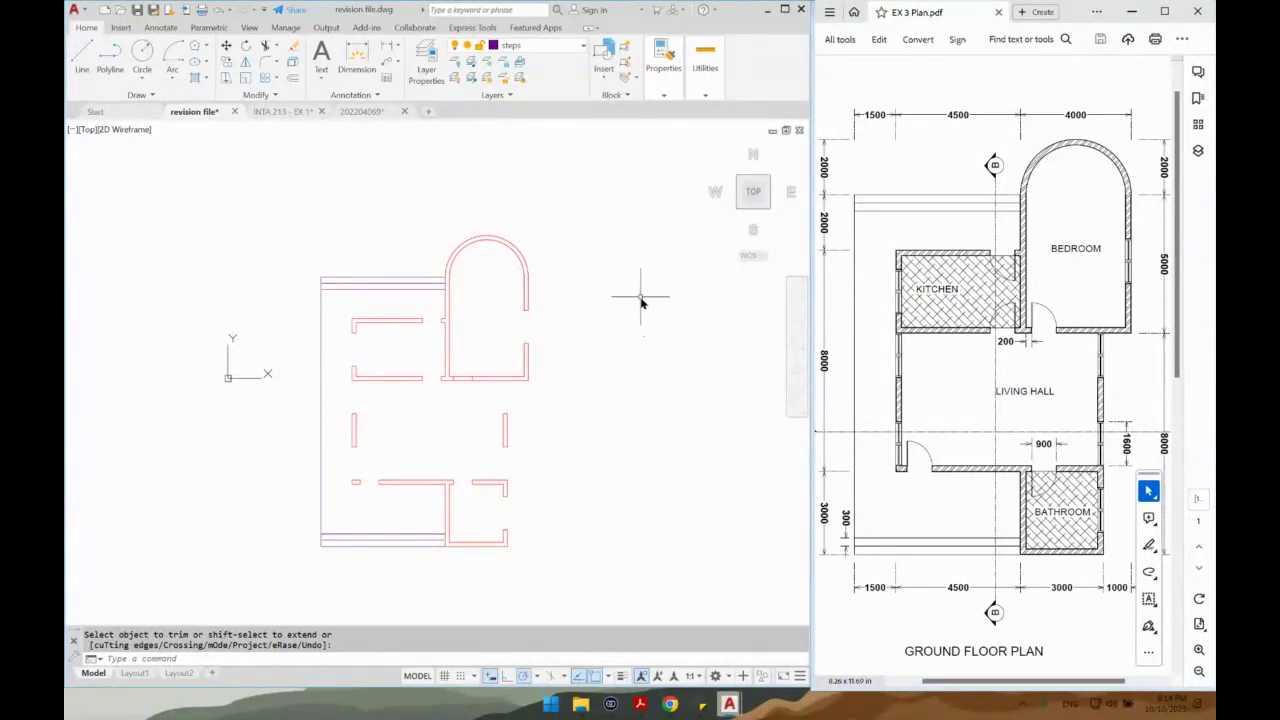
Insert the "door 900" block in the empty area above the floor plan.
left_click(604, 60)
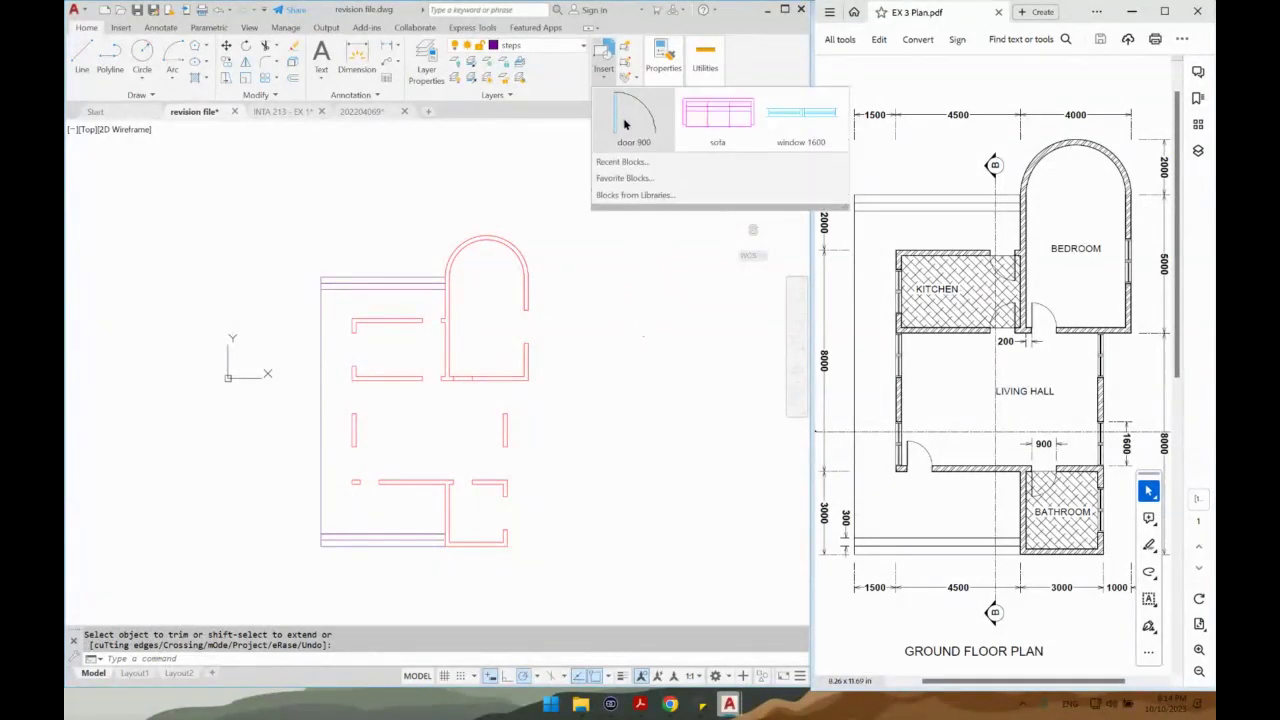
left_click(626, 127)
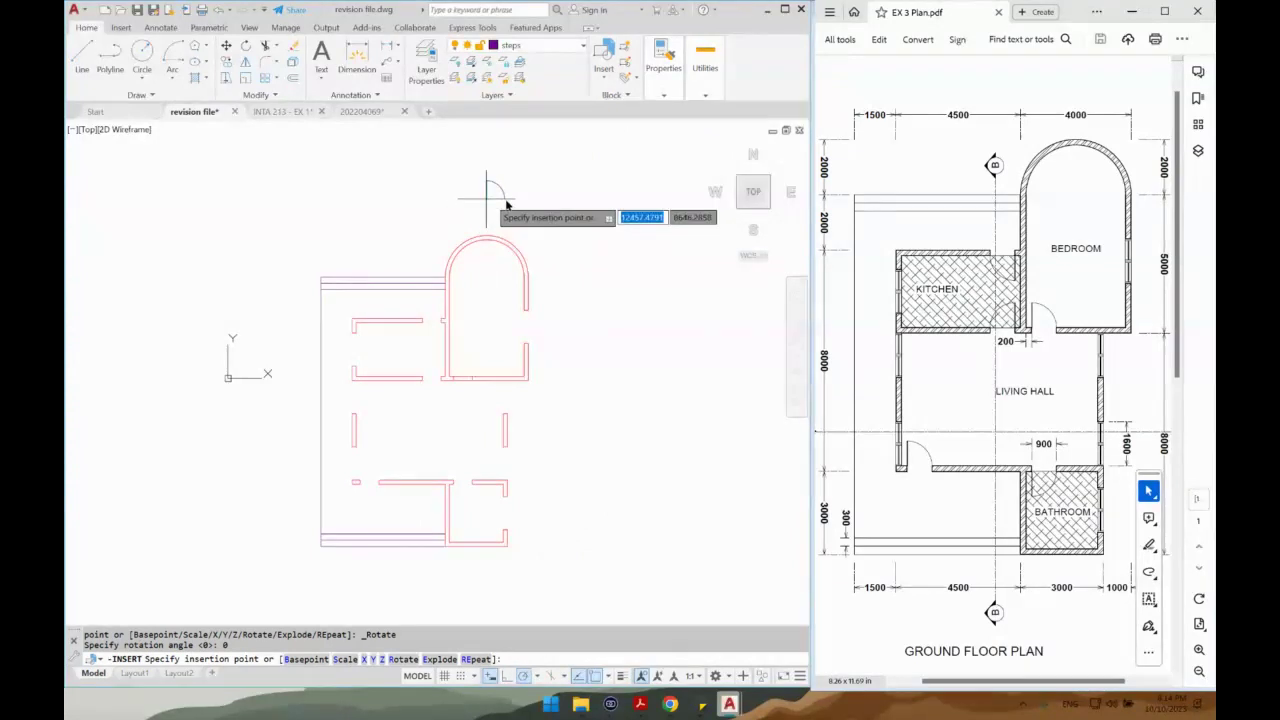
scroll(578, 205, "up", 5)
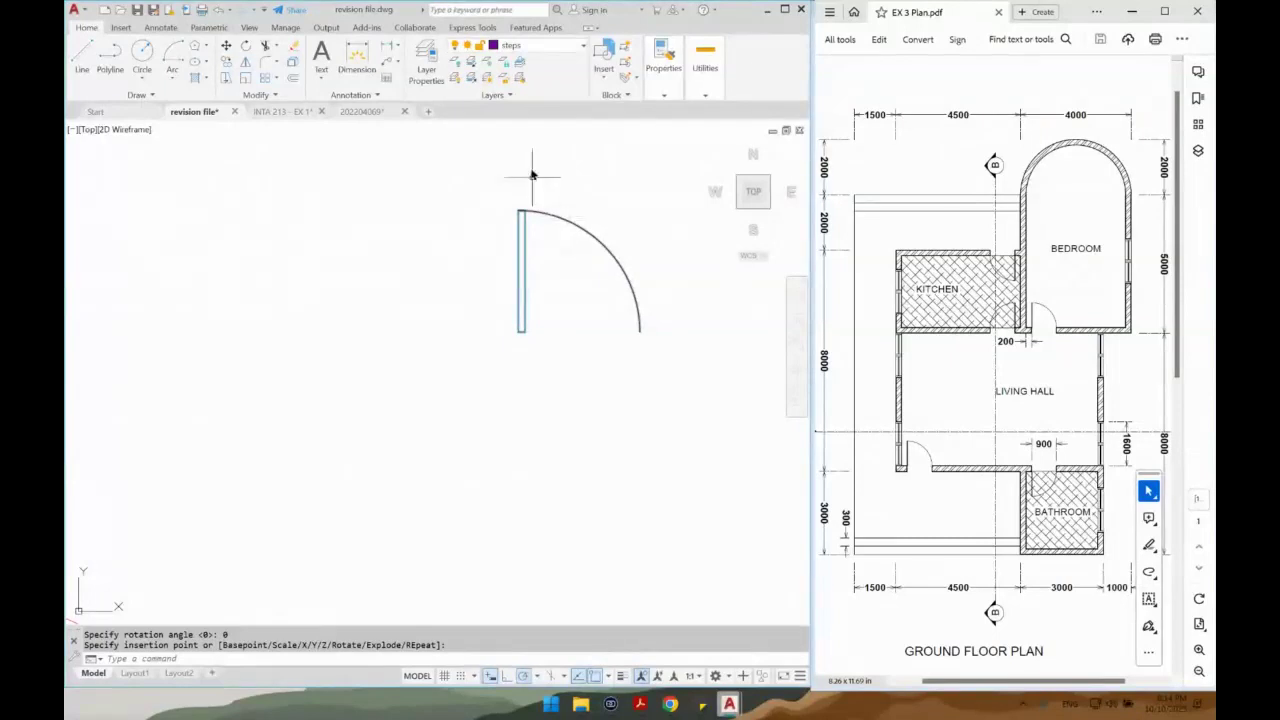
Edit the "door 900" block definition so its swing arc is on the "doors & windows" layer, and save the block.
left_click(578, 226)
double_click(585, 229)
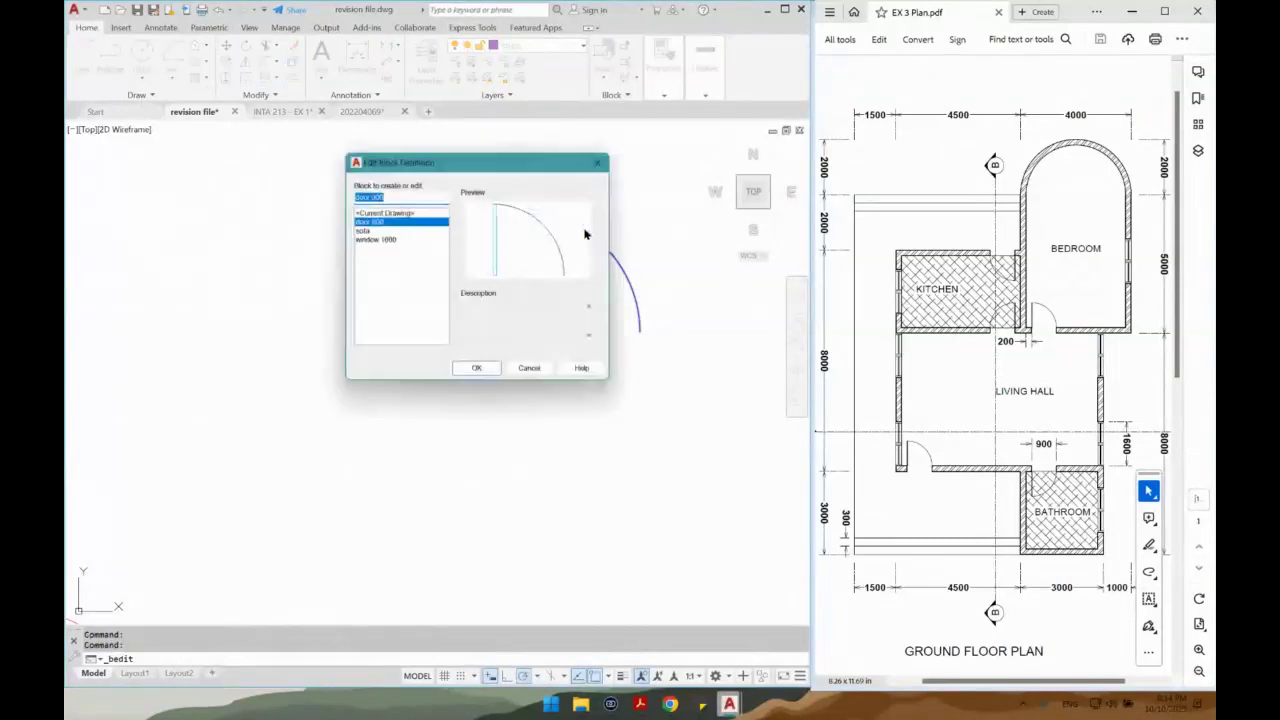
left_click(477, 371)
left_click(557, 218)
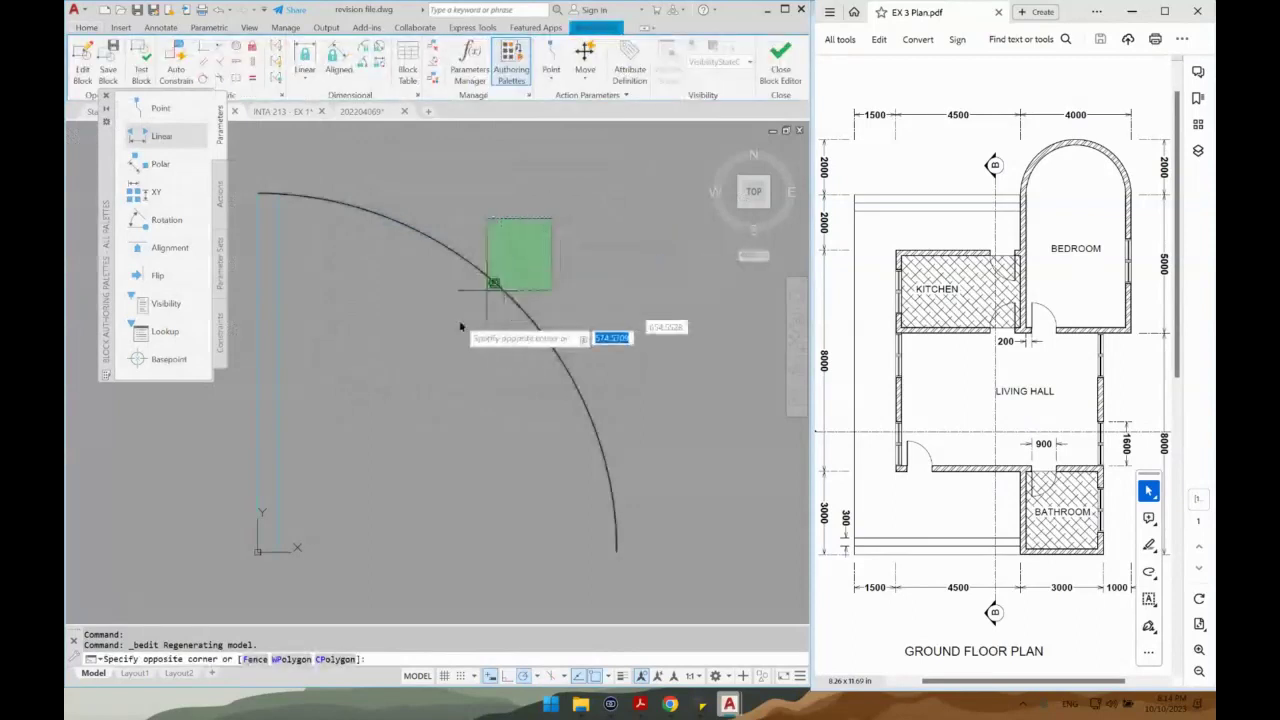
left_click(443, 347)
left_click(86, 27)
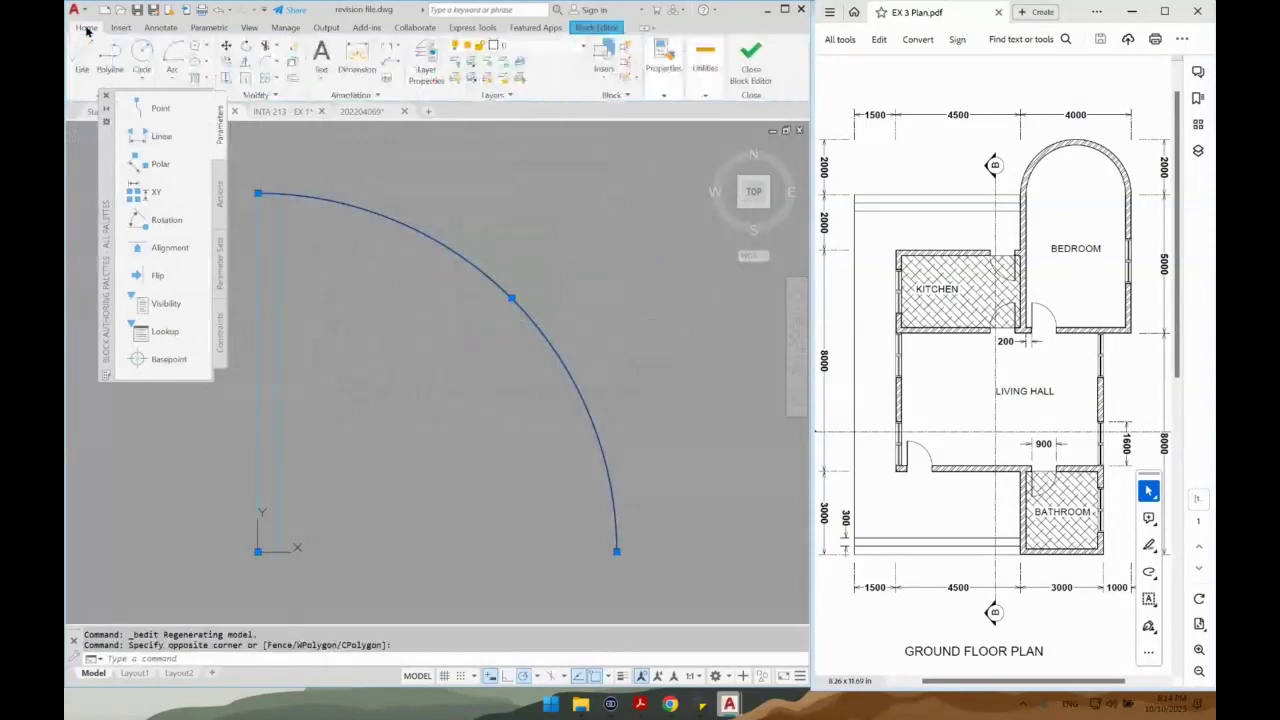
left_click(550, 50)
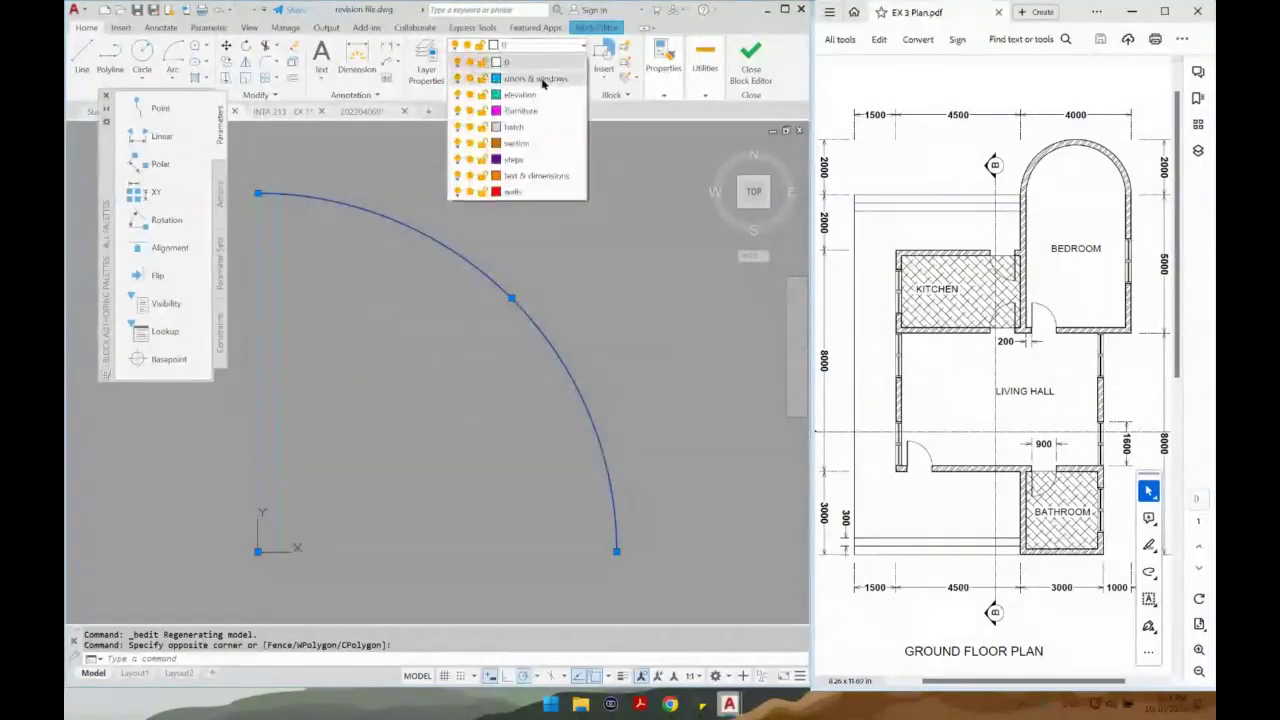
left_click(530, 80)
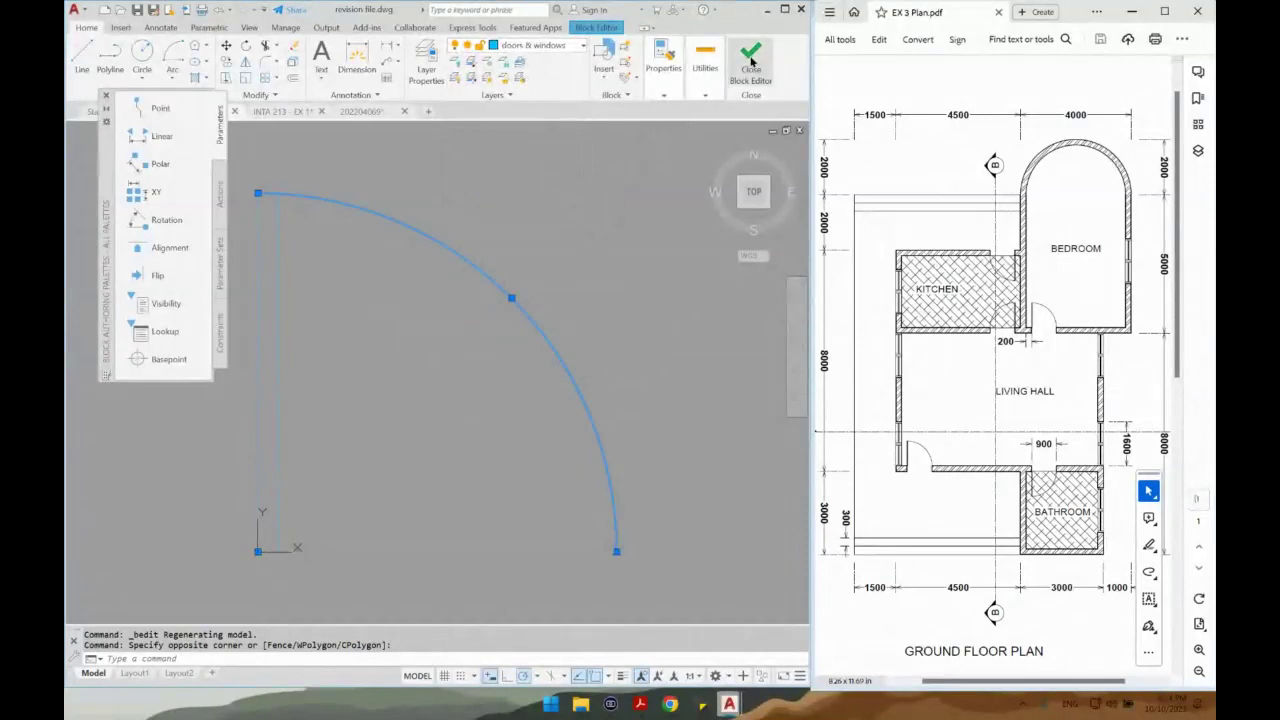
left_click(751, 60)
left_click(614, 323)
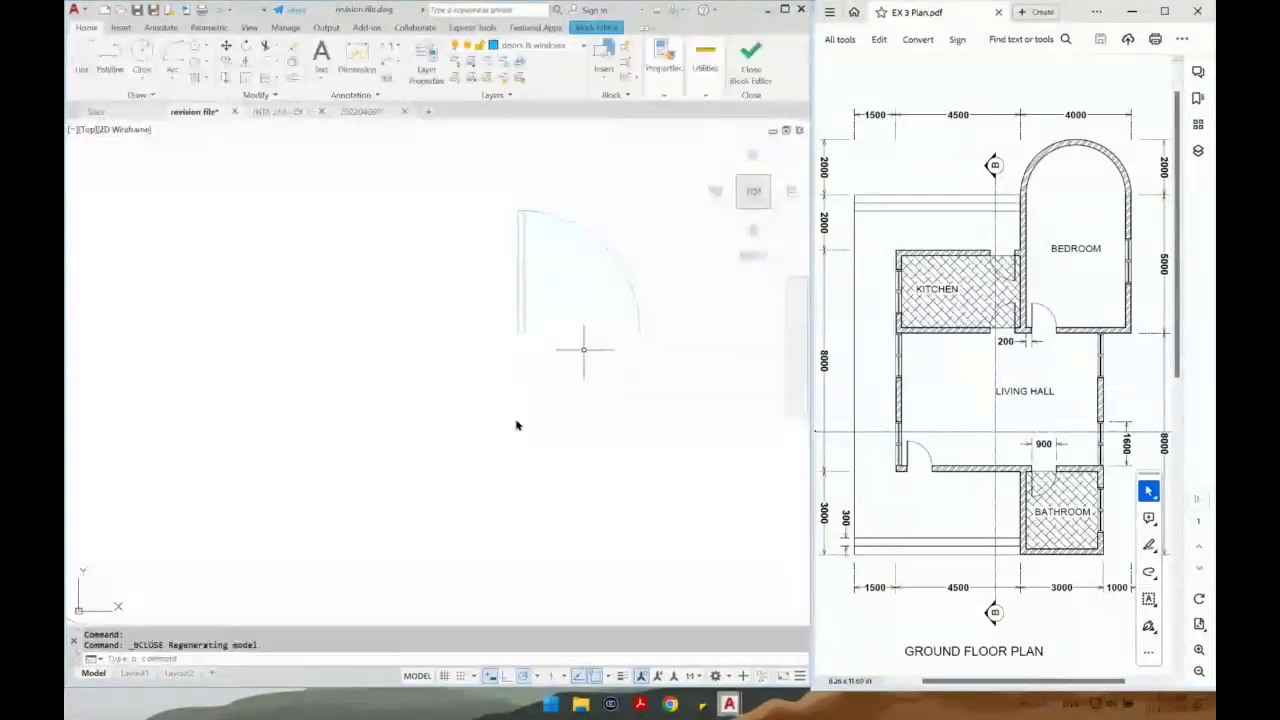
Delete the door block placed in the empty area above the floor plan.
left_click(553, 274)
left_click(451, 316)
key("Delete")
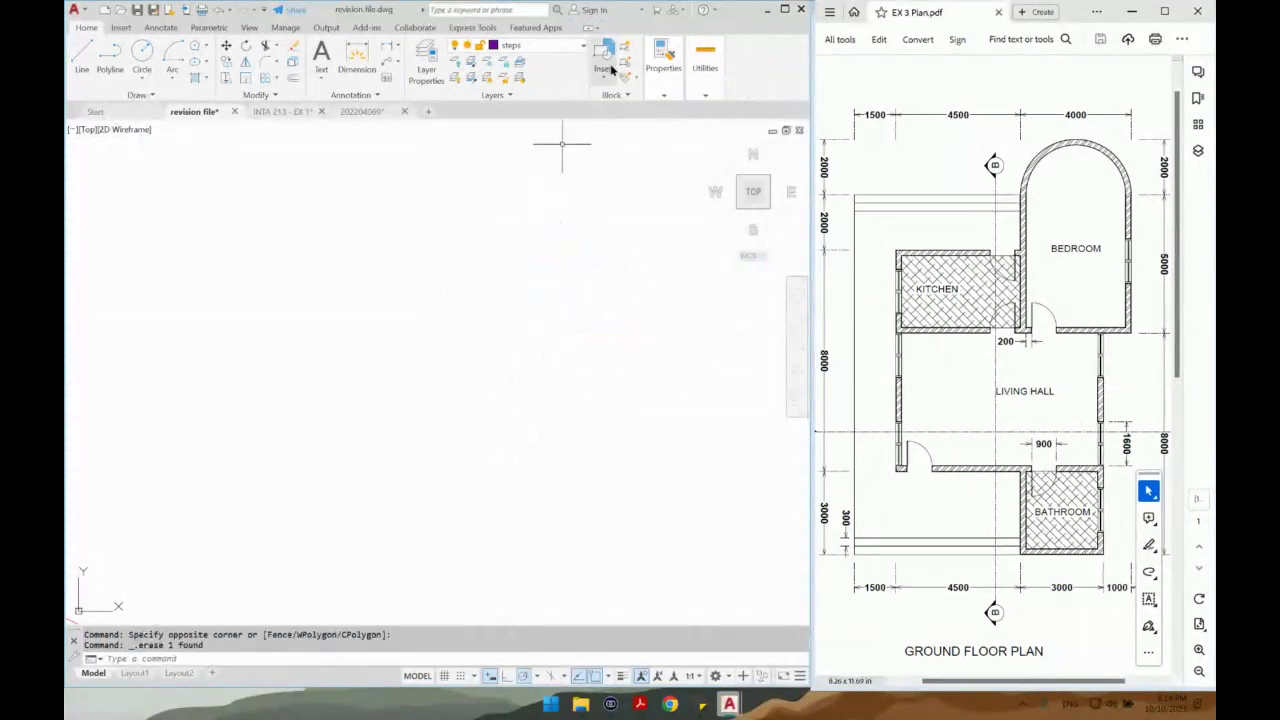
left_click(612, 68)
left_click(630, 125)
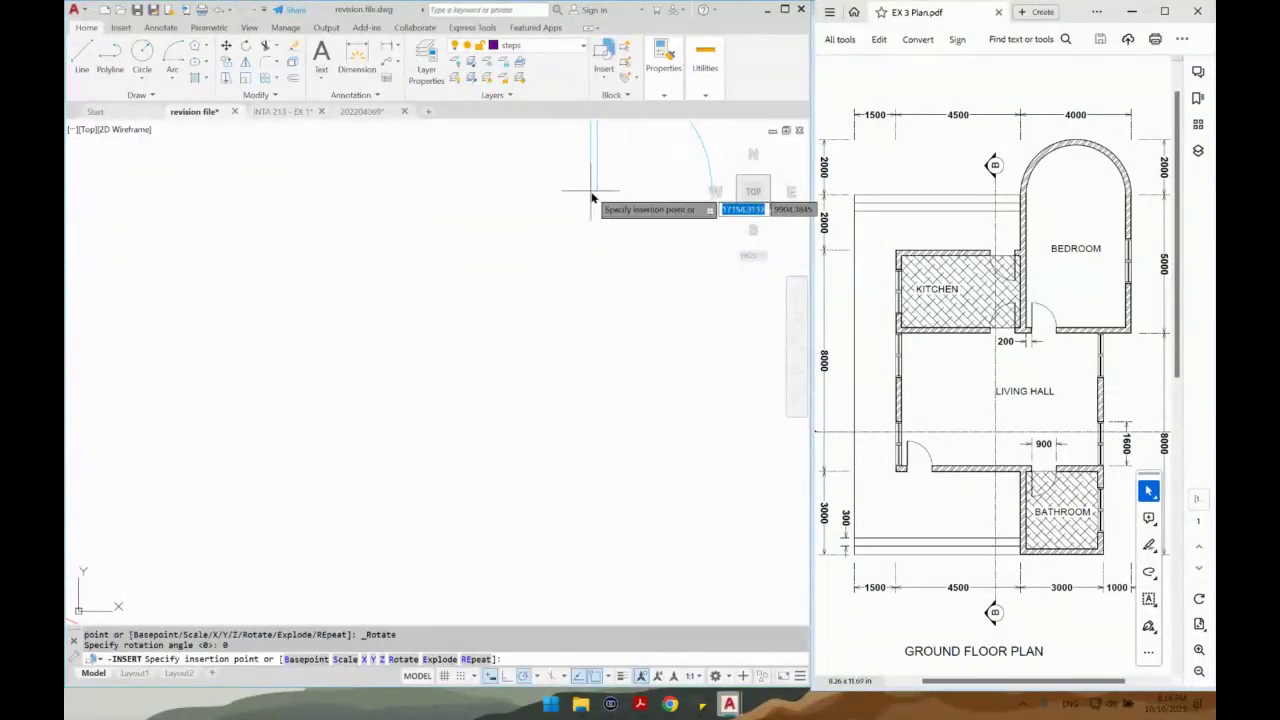
middle_click_drag(591, 197, 663, 194)
middle_click_drag(443, 406, 459, 362)
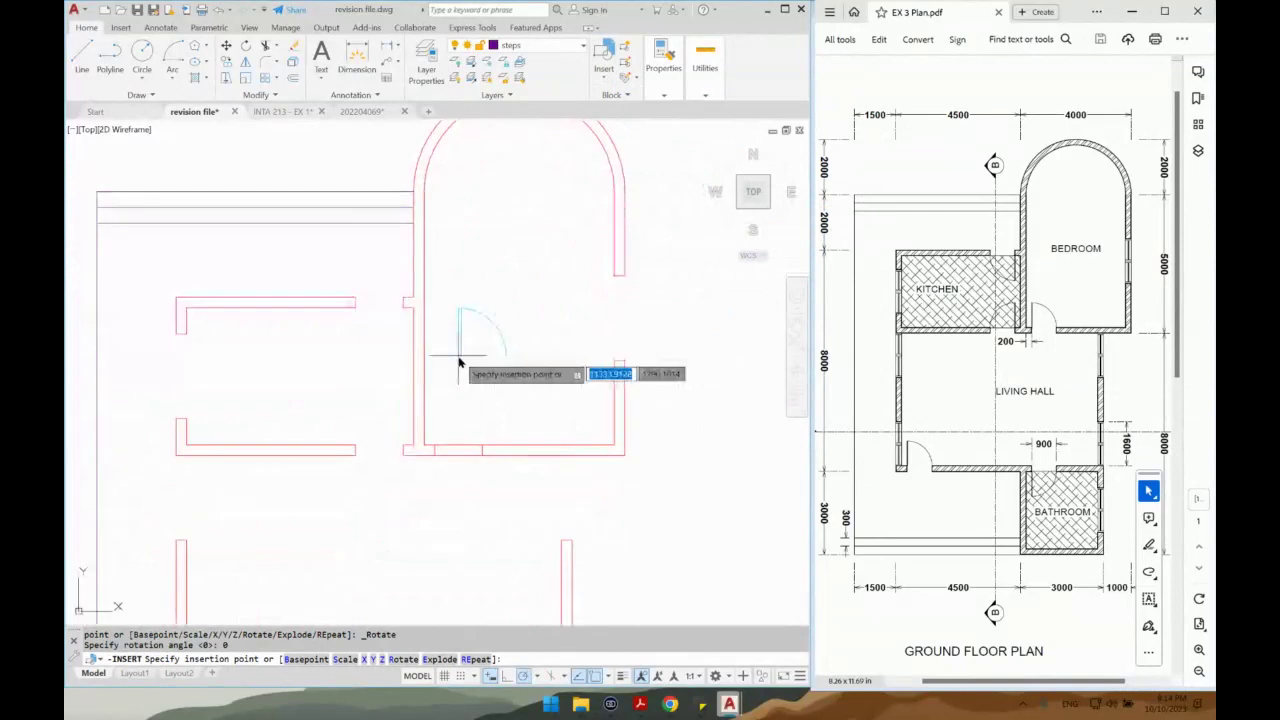
key("Escape")
Trim the wall lines across the bedroom door opening.
type("tr")
key("Return")
left_click_drag(457, 403, 466, 480)
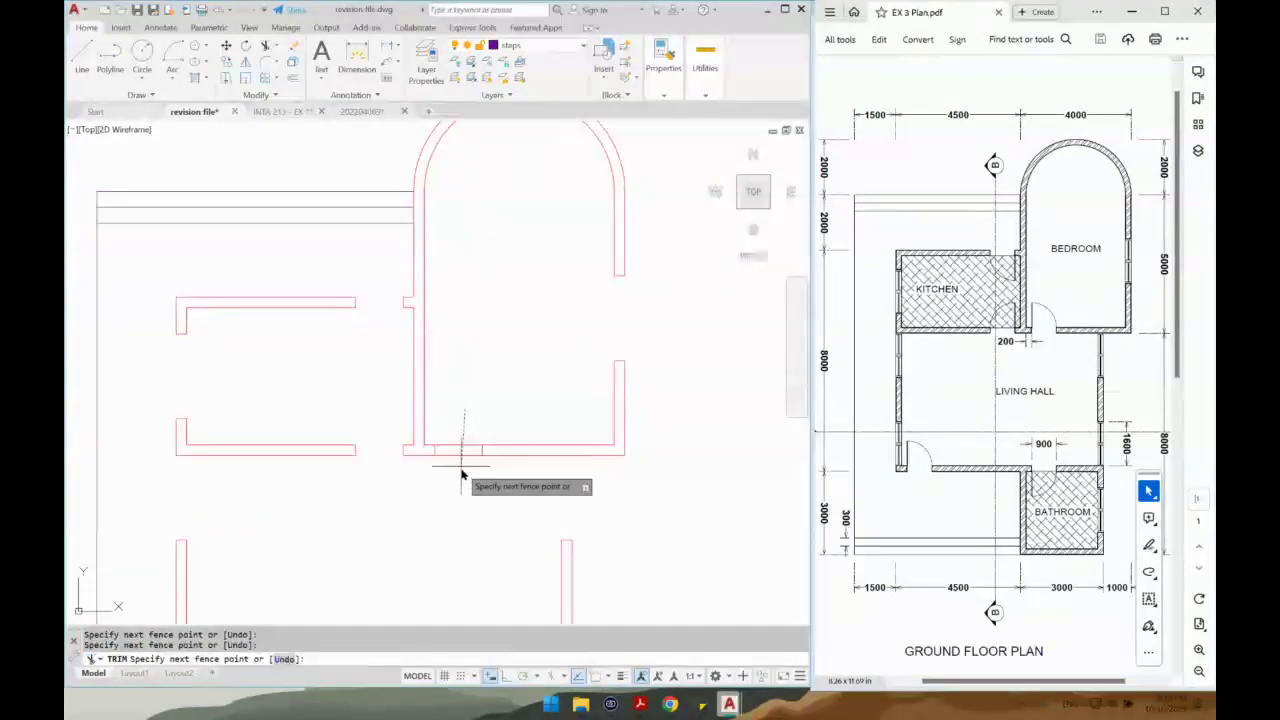
Insert the "door 900" block at the inner corner of the bedroom door opening's left jamb.
left_click(605, 70)
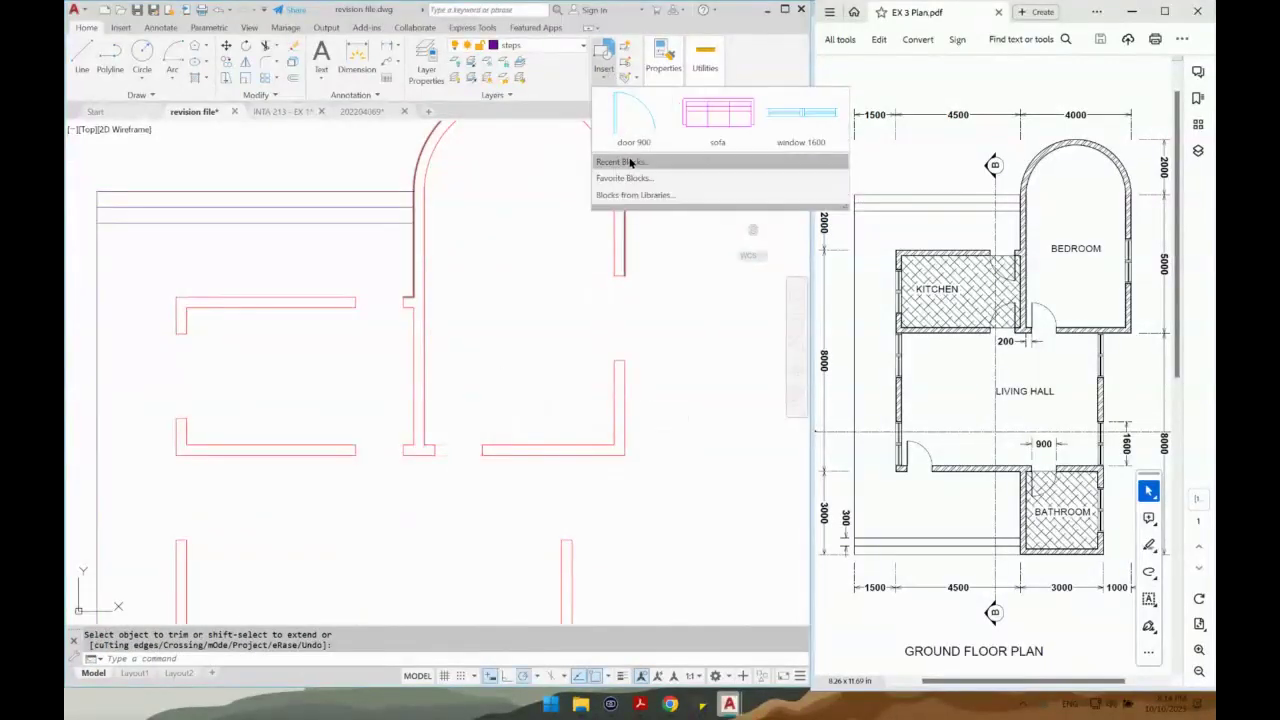
left_click(634, 120)
scroll(513, 328, "up", 2)
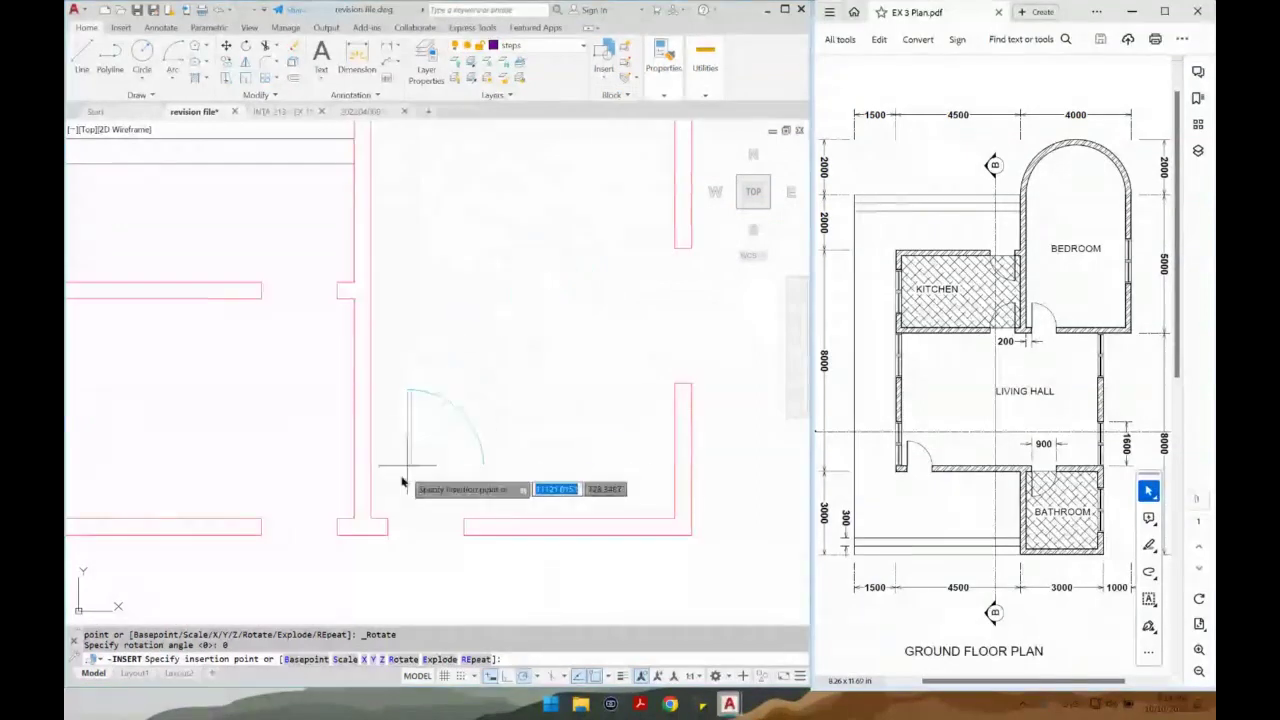
left_click(388, 517)
Mirror the bedroom door about a vertical axis through the middle of the short wall piece into the kitchen-to-hall opening, keeping the original.
middle_click_drag(396, 531, 508, 441)
left_click(538, 321)
left_click(501, 361)
type("m")
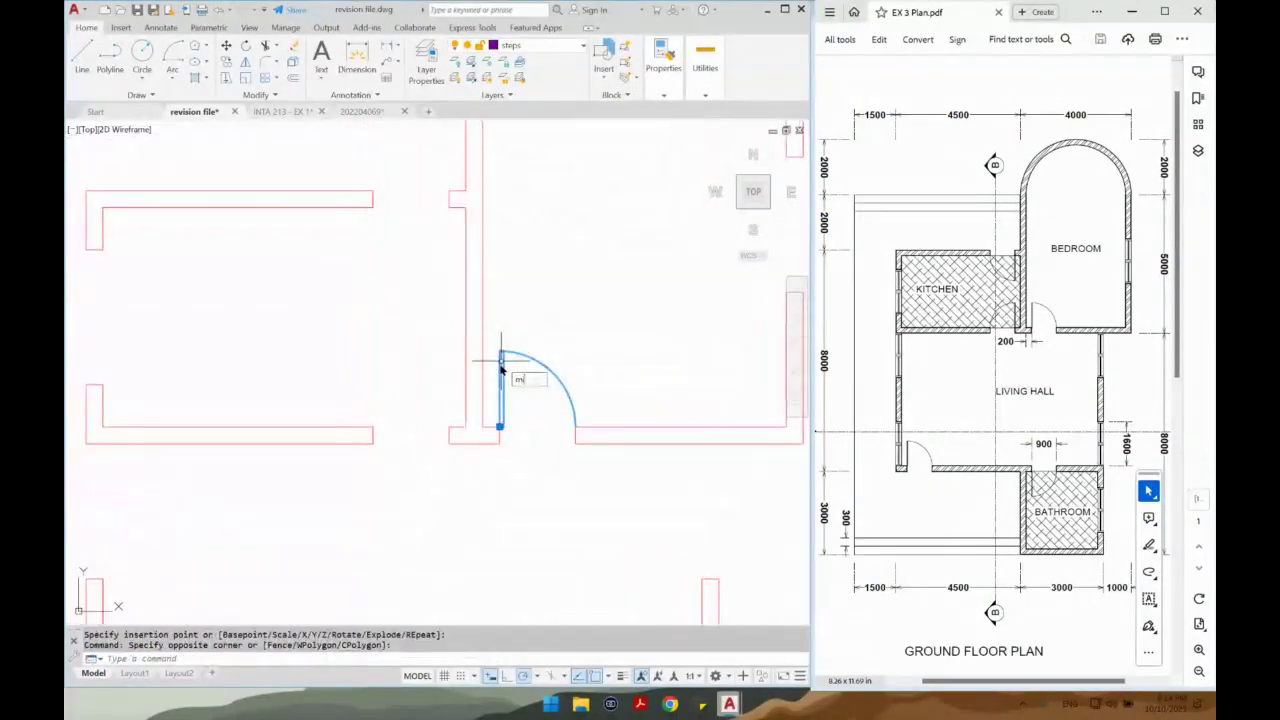
type("i")
key("Return")
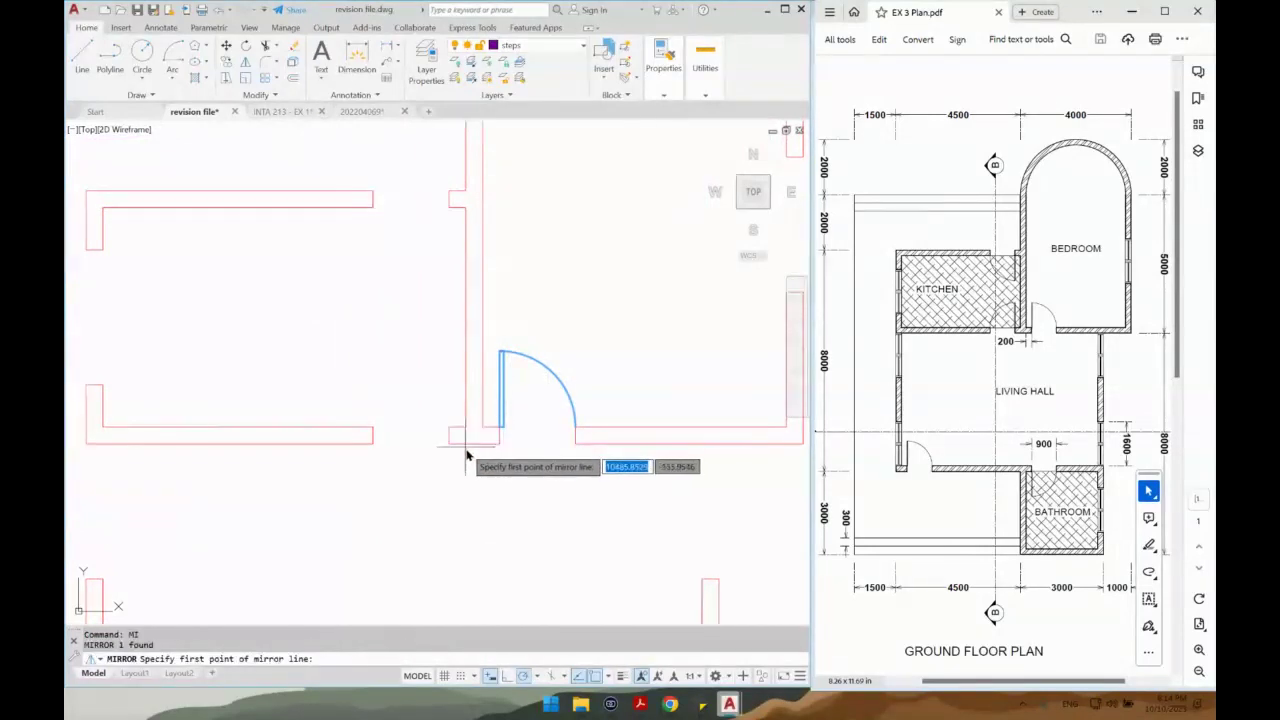
left_click(468, 446)
left_click(468, 466)
key("Return")
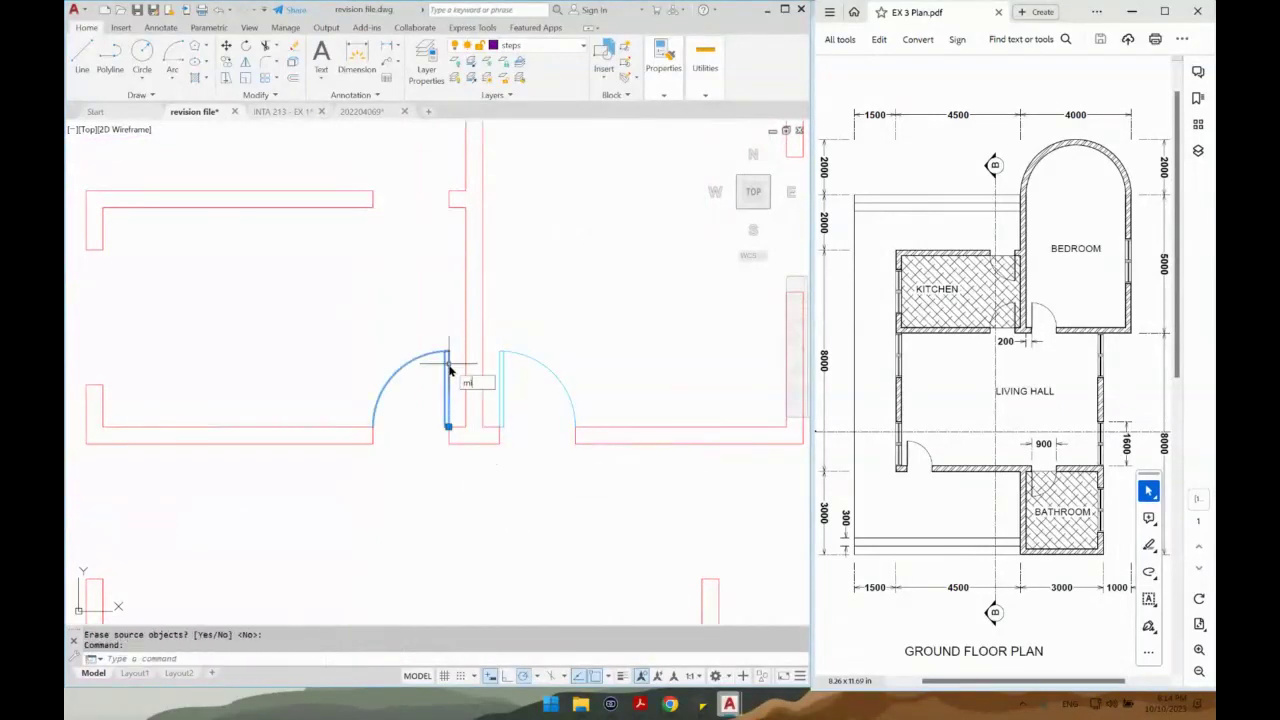
Mirror the kitchen-to-hall door about a horizontal axis through the kitchen's middle into the kitchen's outer door opening, keeping the original.
key("Return")
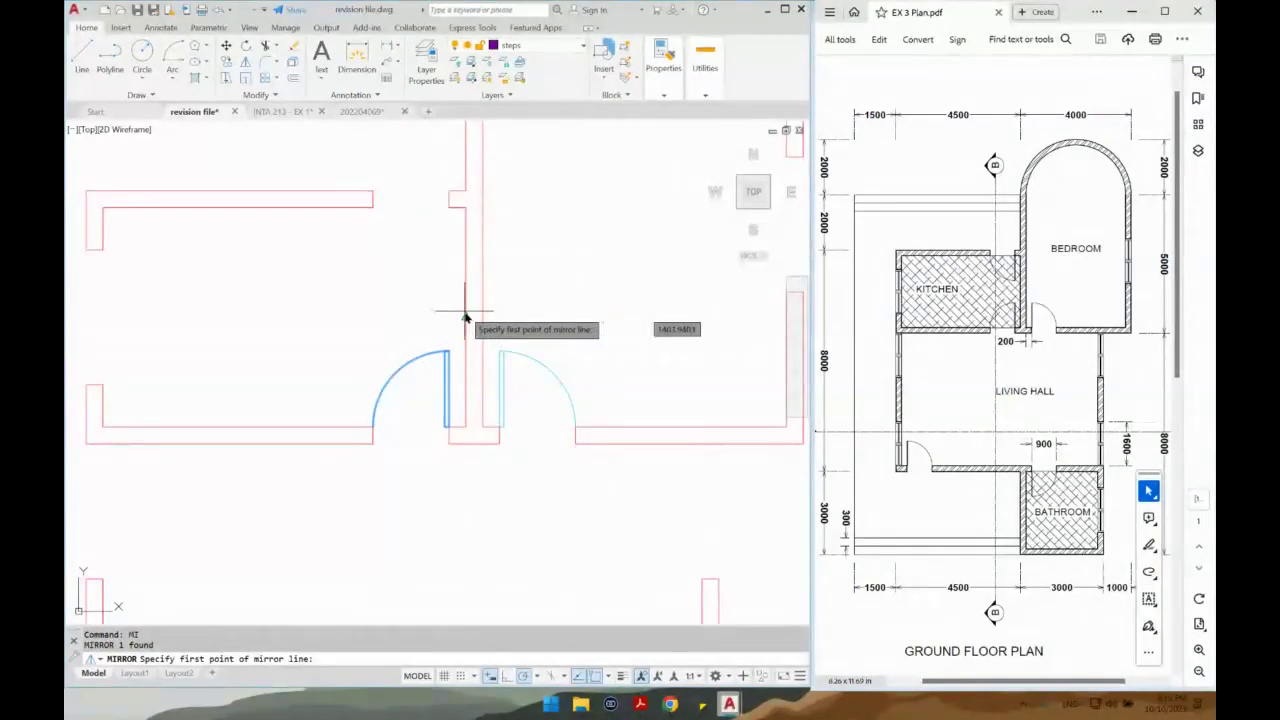
left_click(464, 318)
left_click(520, 322)
key("Return")
scroll(508, 220, "down", 2)
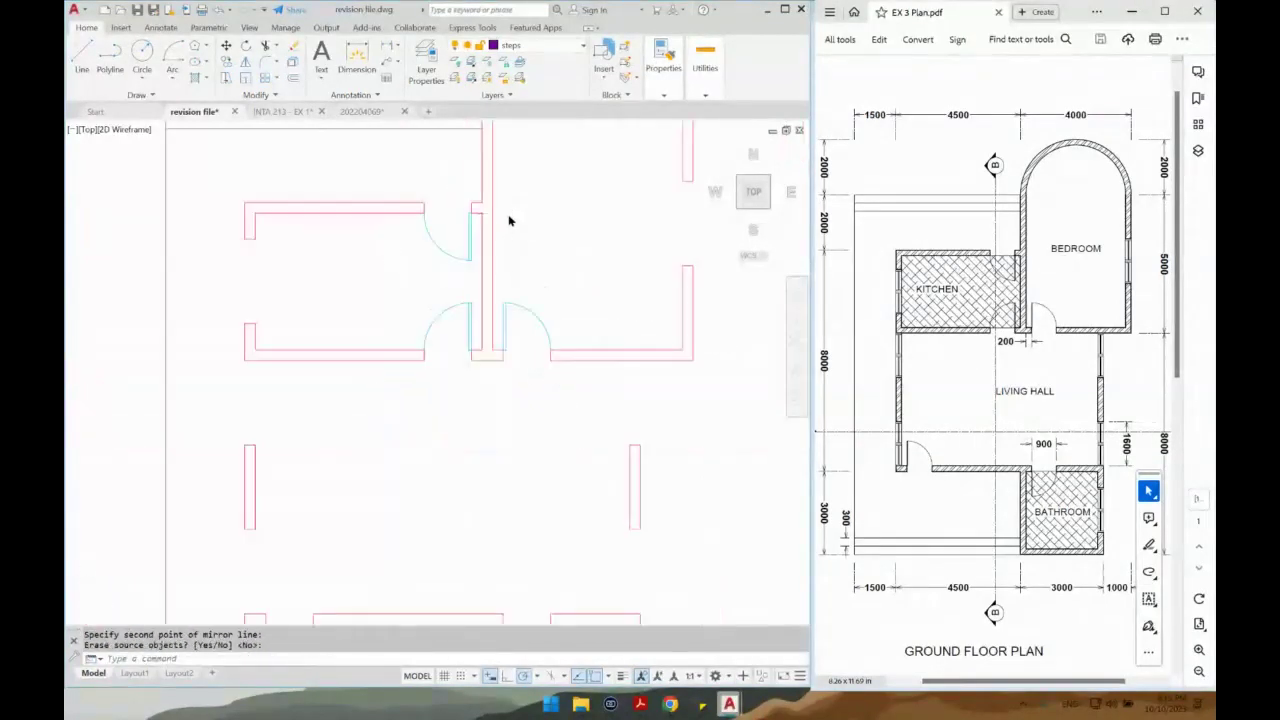
Copy the bedroom door from its jamb to the left jambs of the main entrance and the bathroom door opening.
scroll(508, 220, "down", 2)
middle_click_drag(497, 300, 521, 222)
left_click(521, 222)
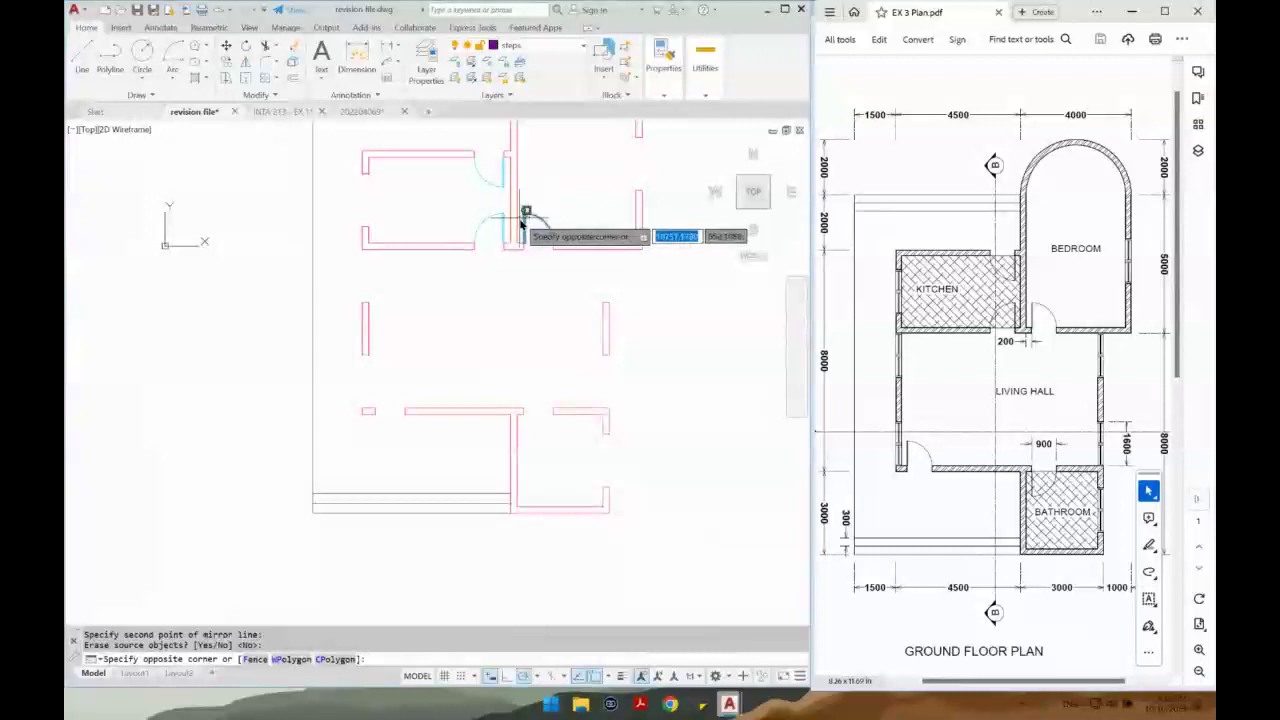
key("Return")
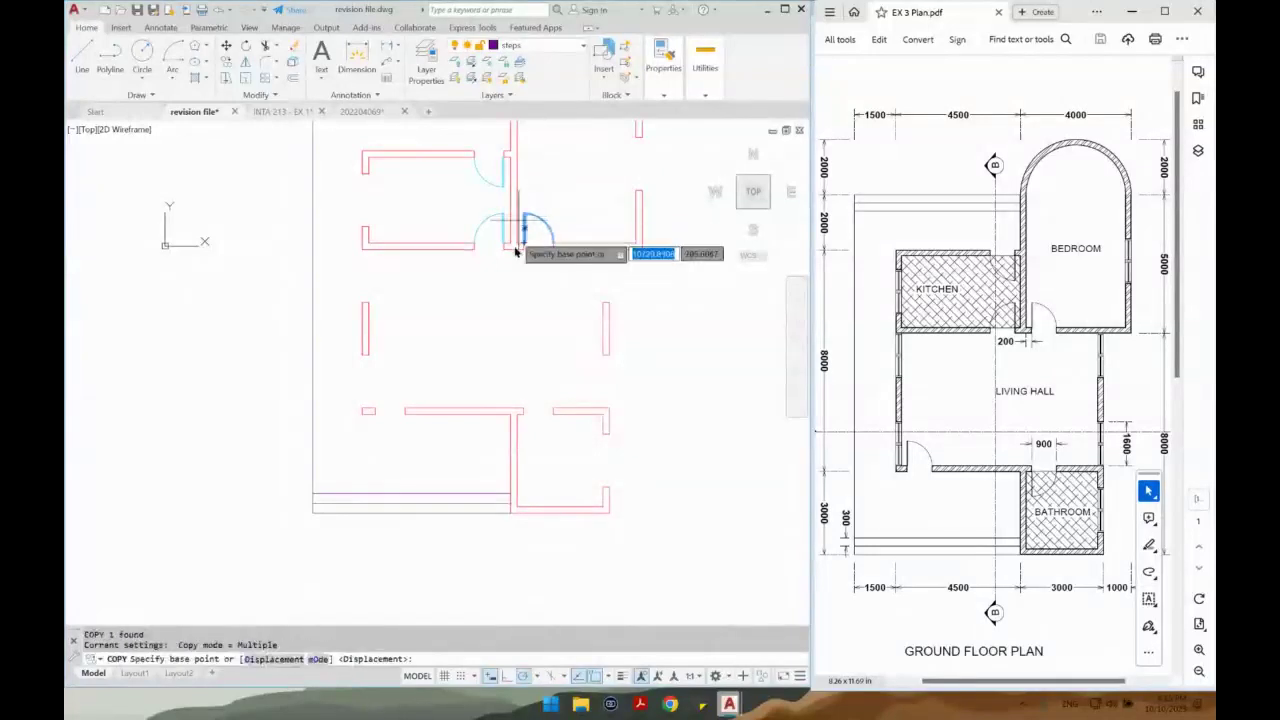
scroll(513, 258, "up", 2)
left_click(530, 252)
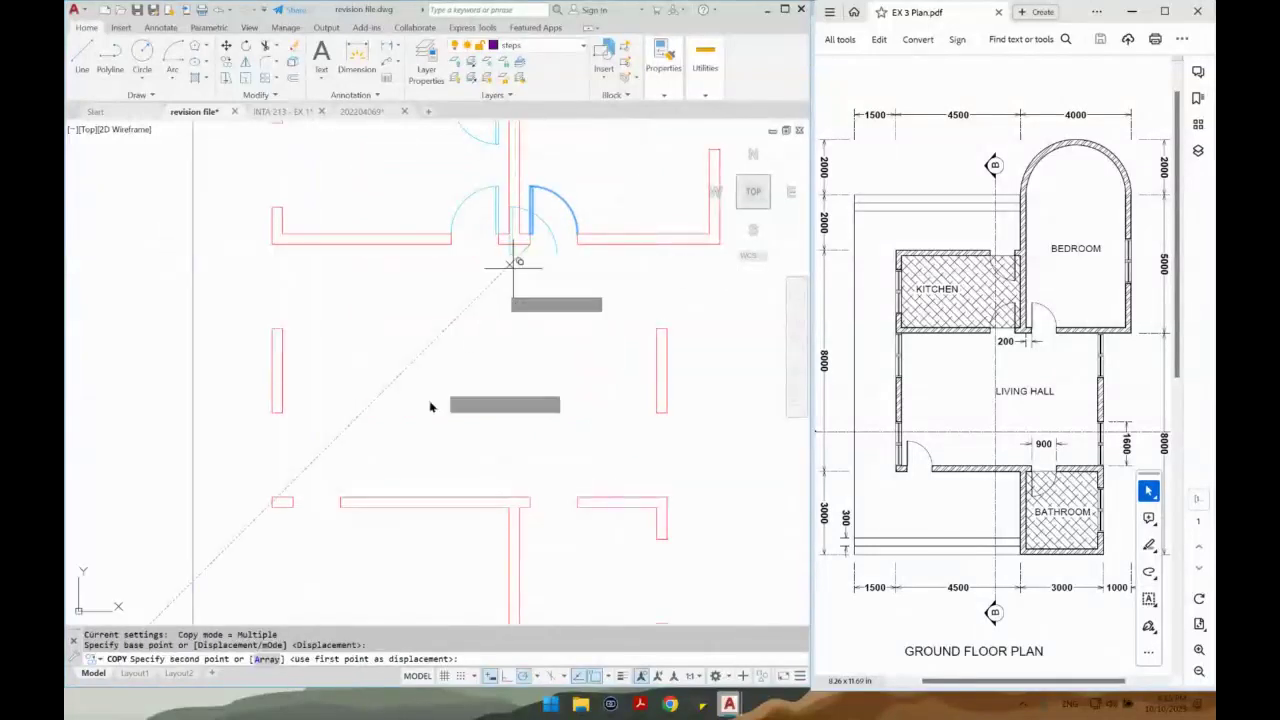
left_click(294, 503)
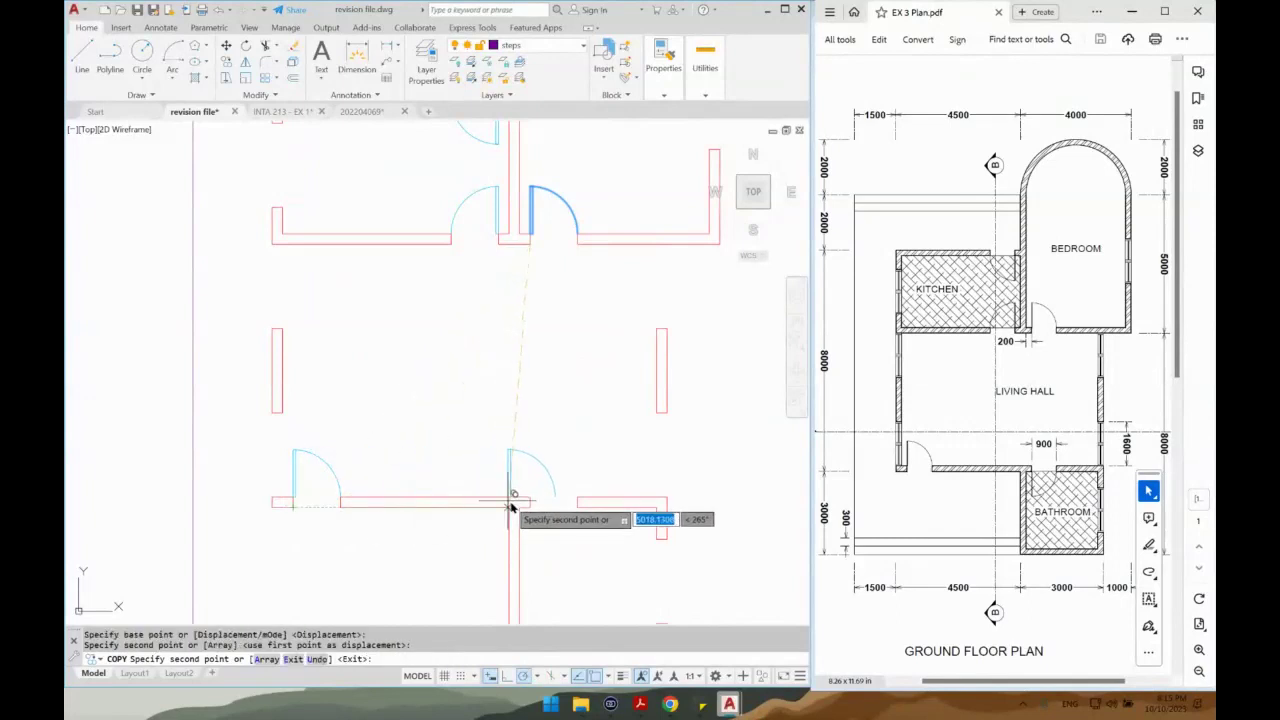
left_click(531, 500)
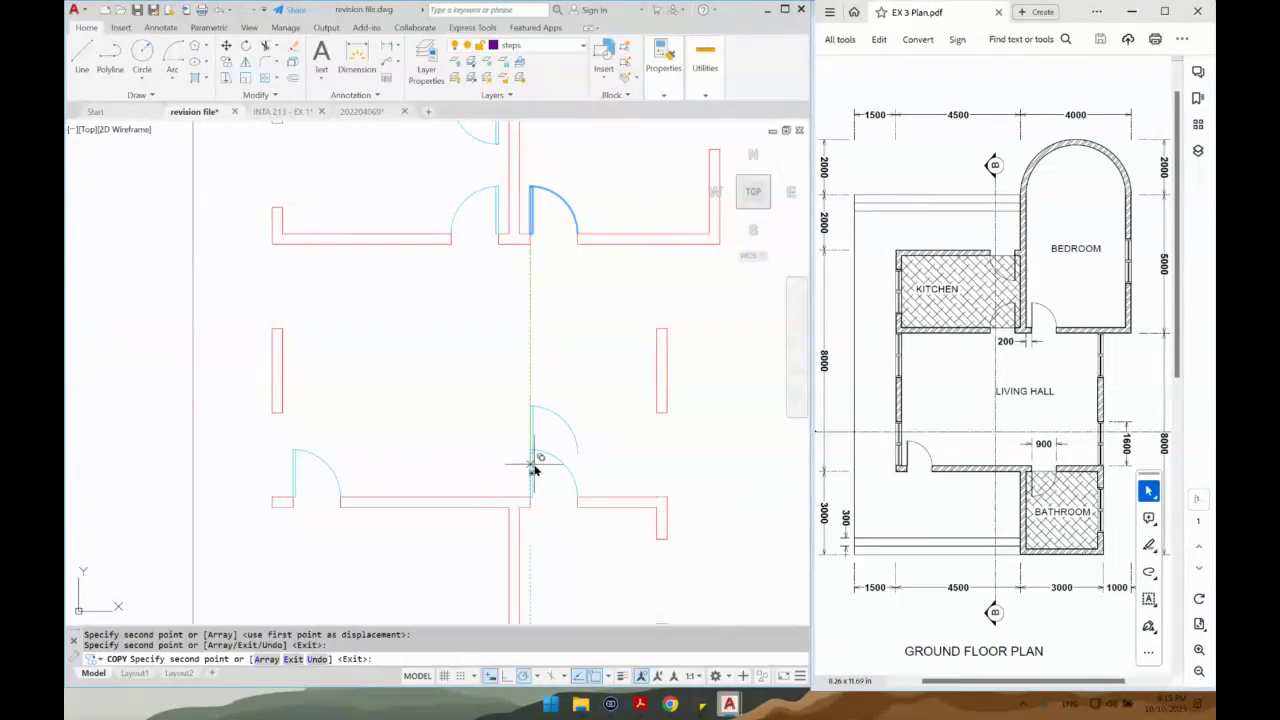
key("Return")
left_click(531, 460)
type("mi")
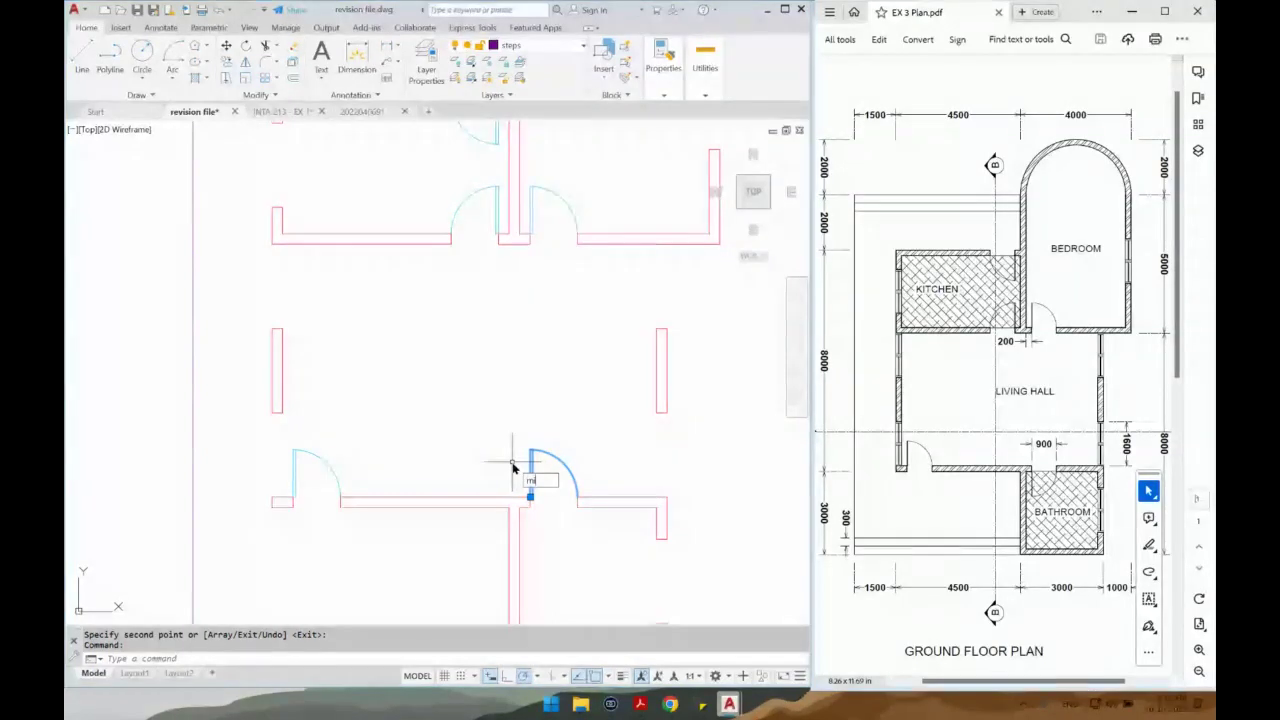
key("Return")
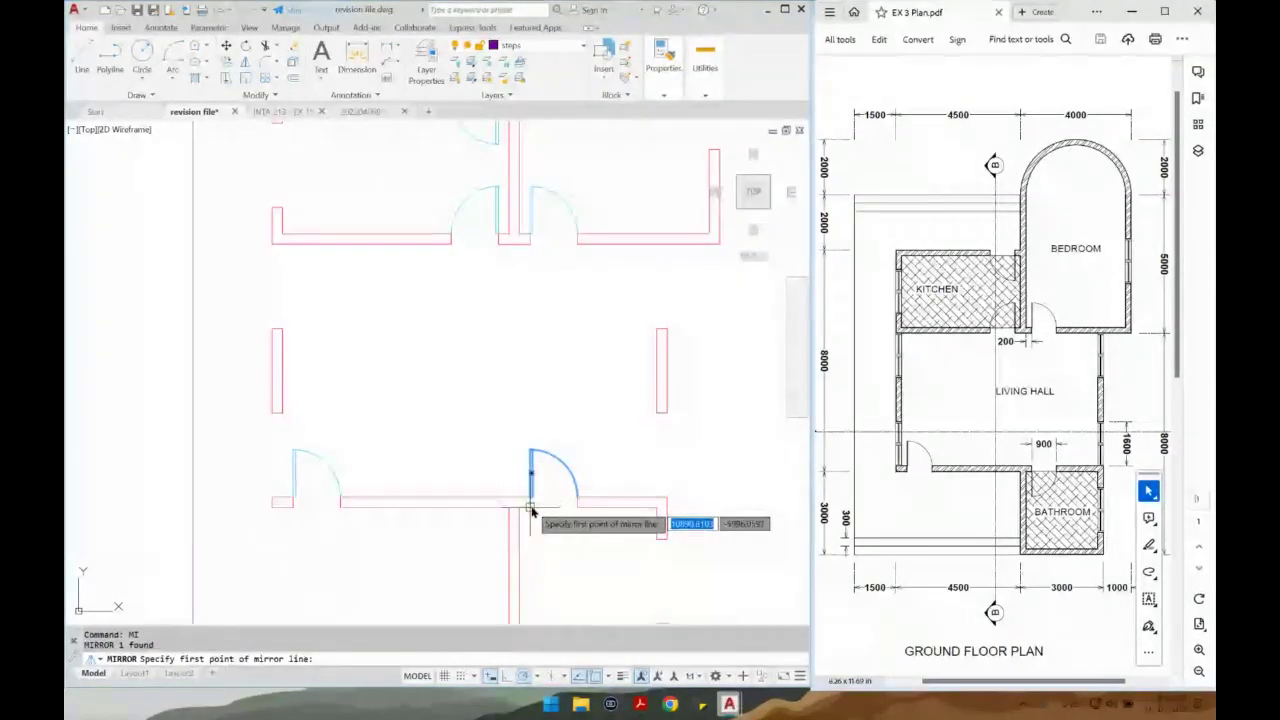
left_click(531, 512)
key("Escape")
Mirror the bathroom door about the wall's horizontal centre line so it swings into the bathroom, erasing the source.
scroll(531, 512, "up", 2)
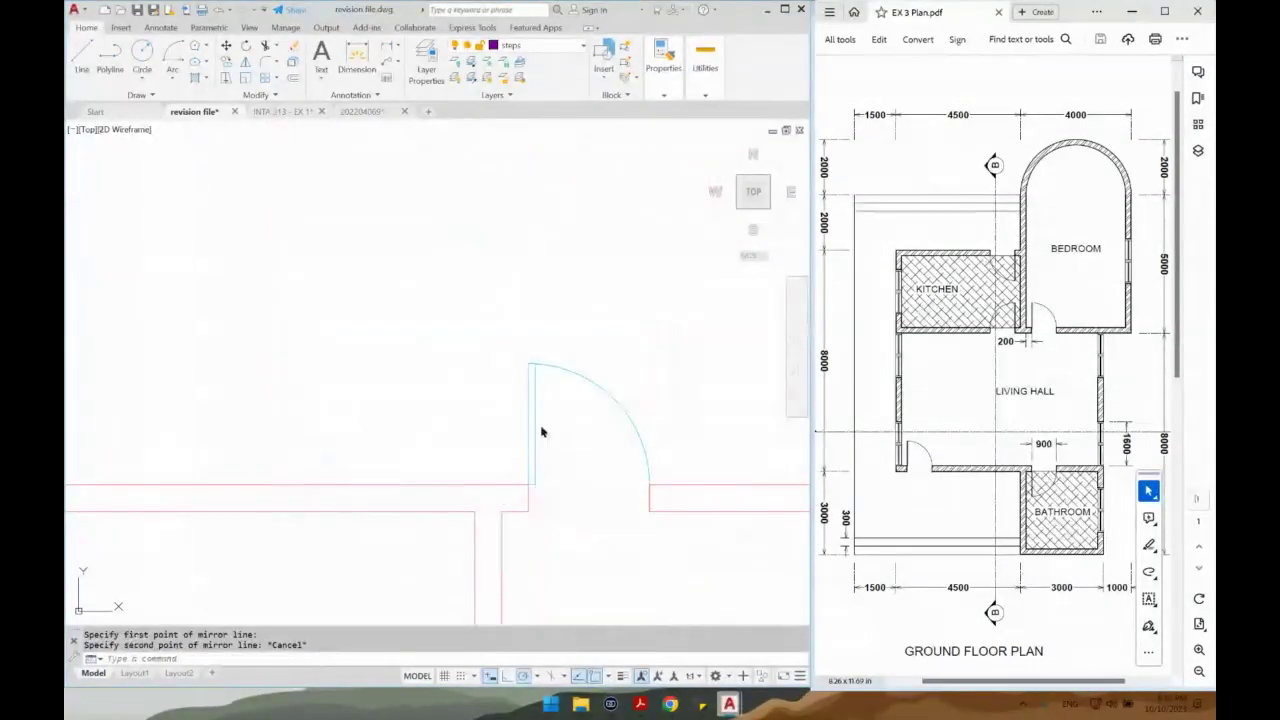
key("Return")
left_click(543, 366)
left_click(528, 380)
key("Return")
left_click(531, 500)
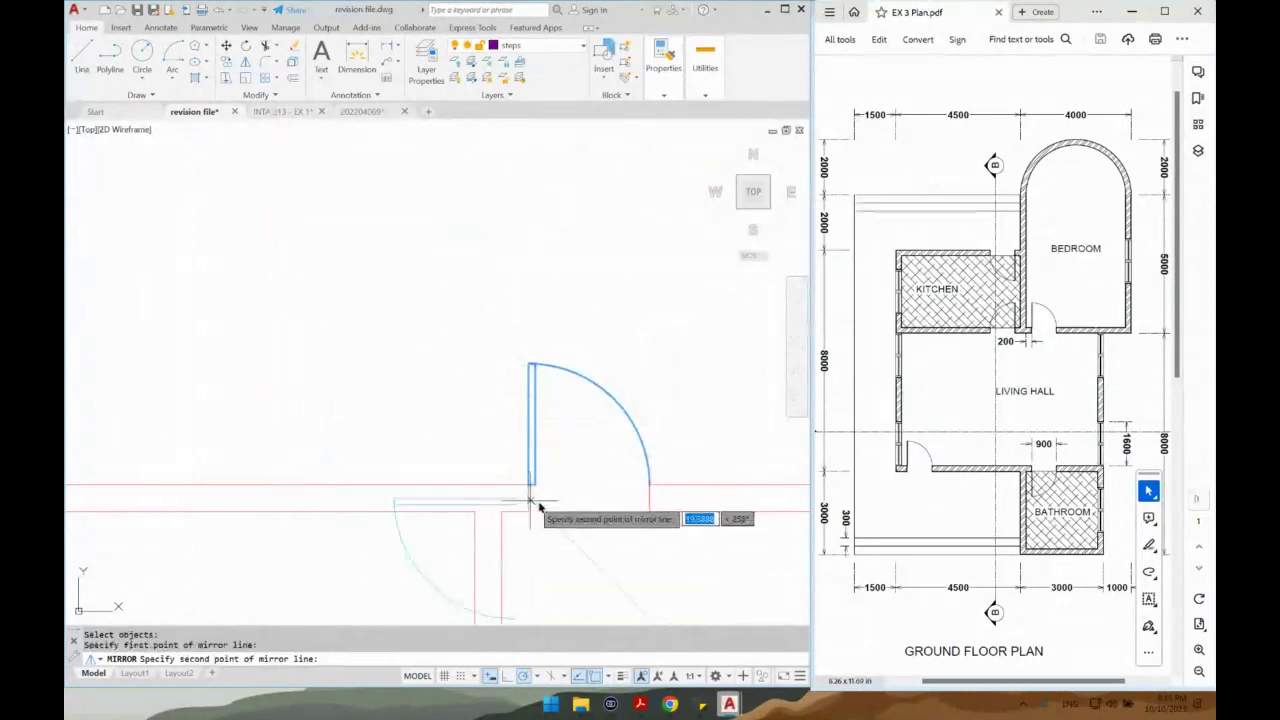
left_click(586, 504)
type("Y")
key("Return")
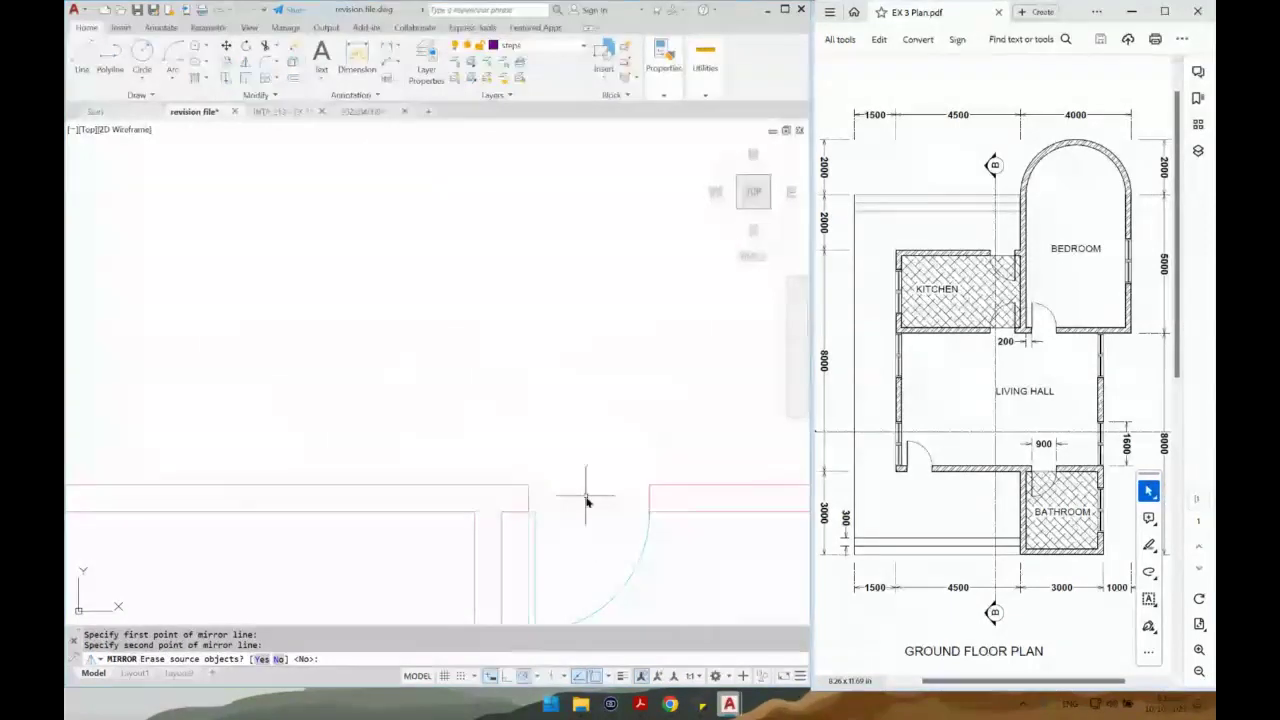
Insert the "window 1600" block at the lower outer corner of the middle wall piece on the living hall's right side.
scroll(502, 393, "down", 3)
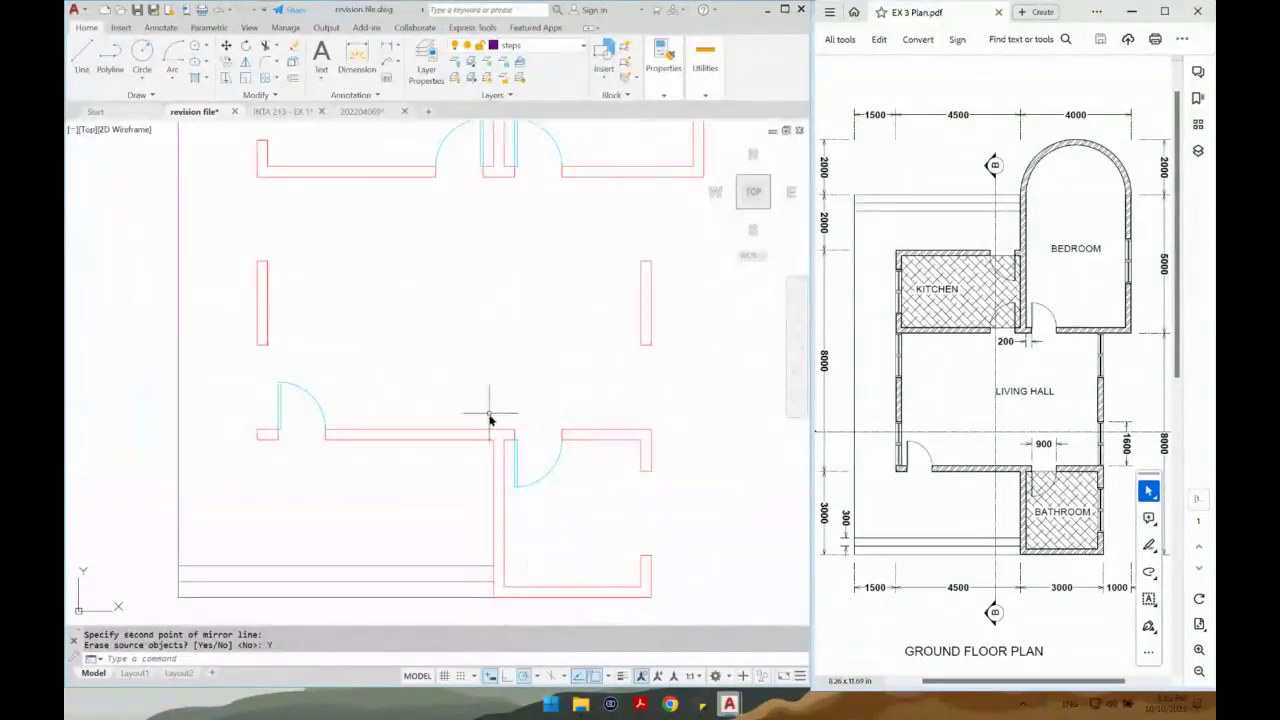
left_click(604, 68)
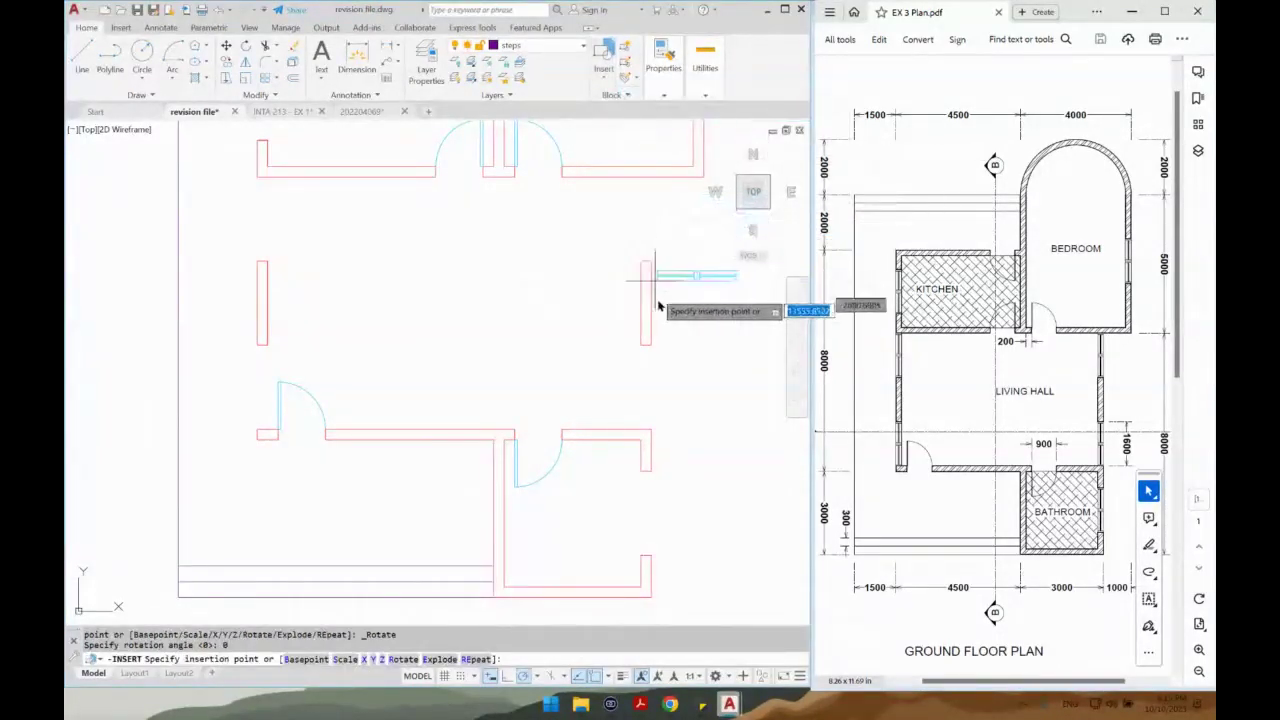
scroll(641, 352, "up", 3)
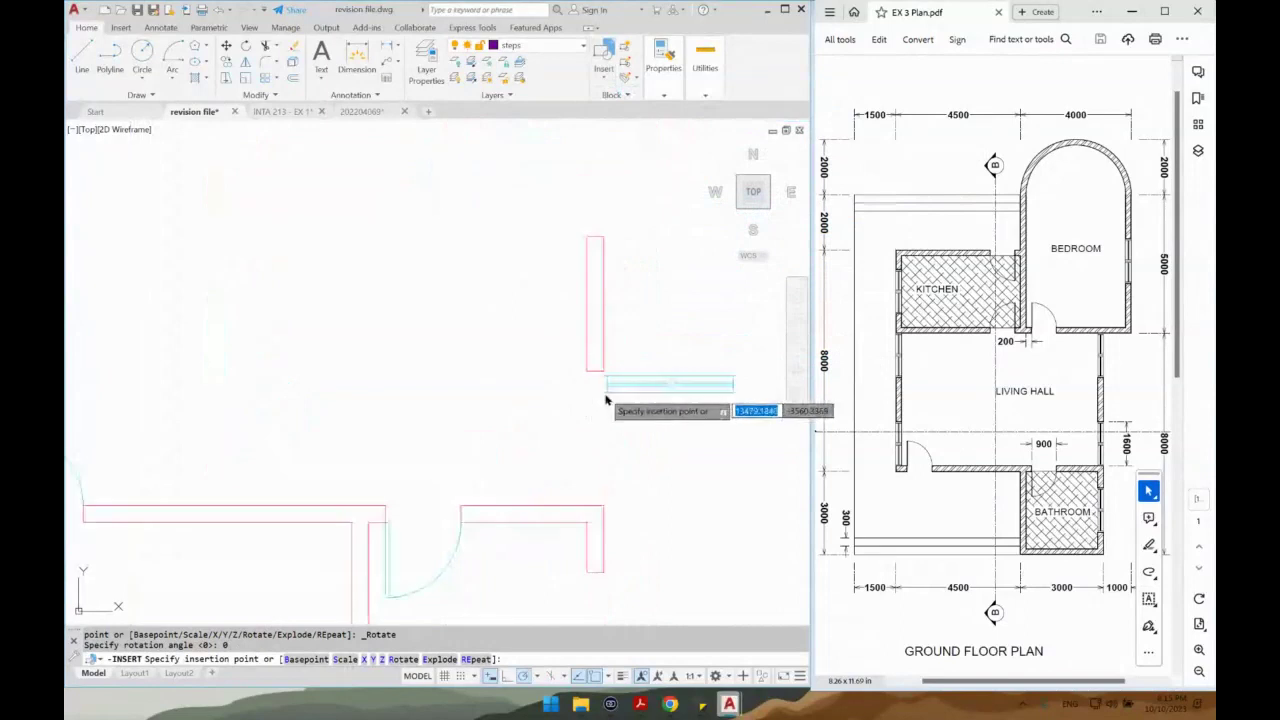
left_click(604, 370)
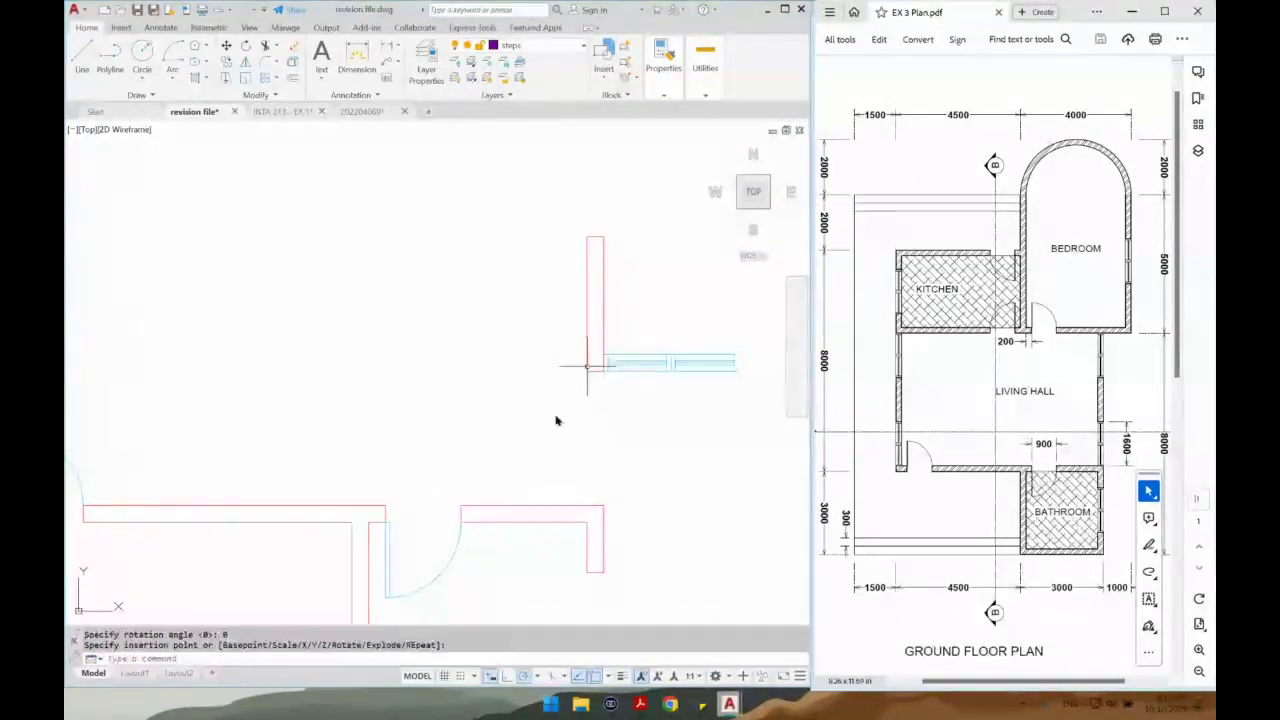
Mirror the window block about a diagonal axis through its insertion corner into the living hall's lower right window opening, erasing the source.
left_click(660, 323)
left_click(640, 401)
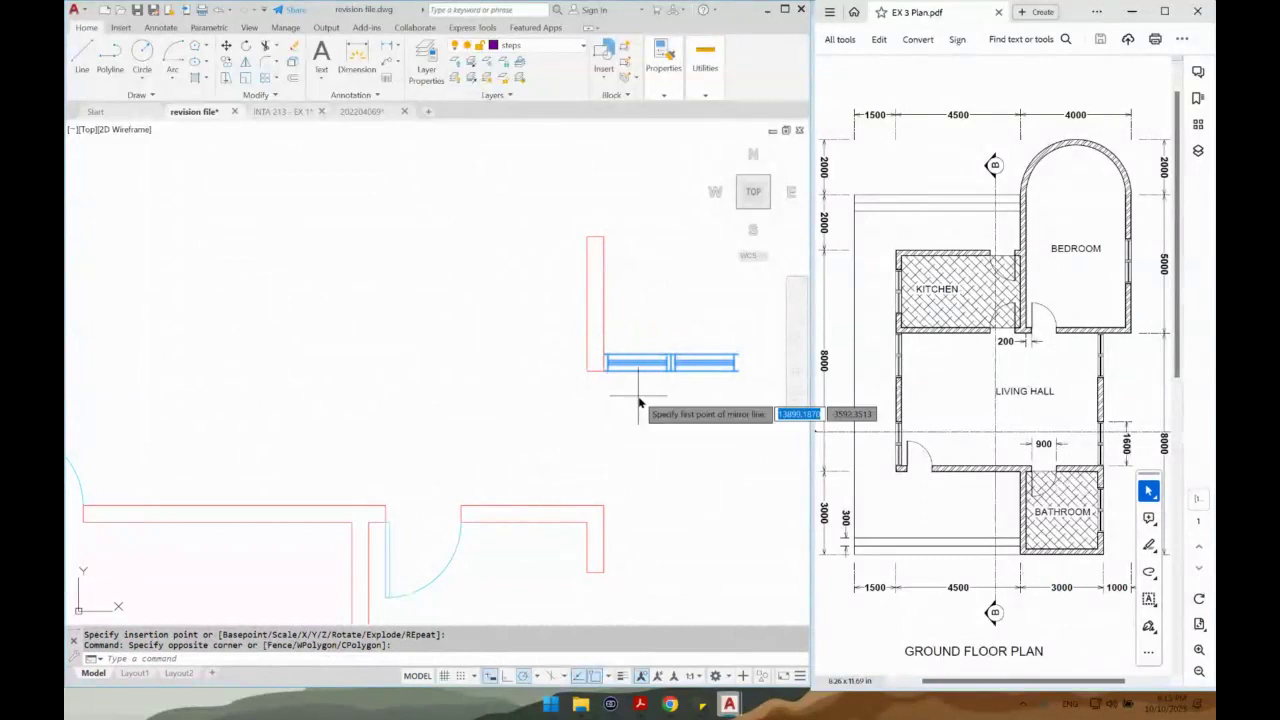
key("Return")
left_click(601, 372)
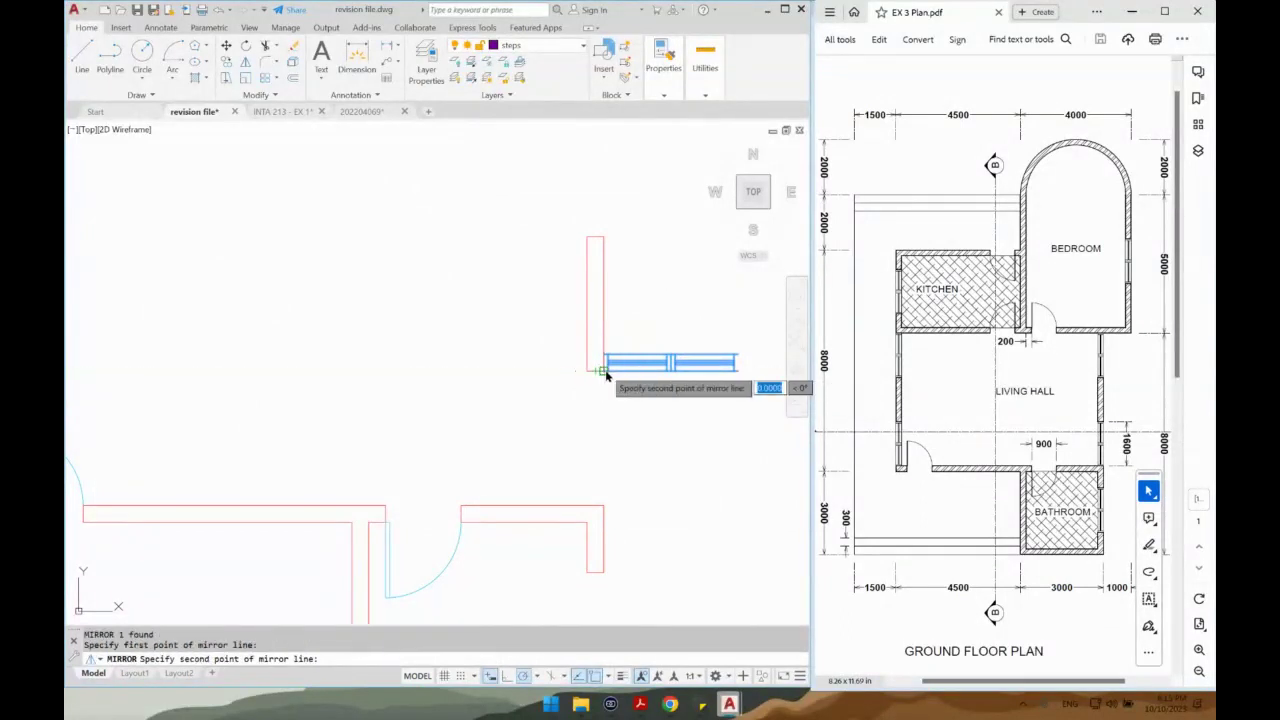
left_click(636, 402)
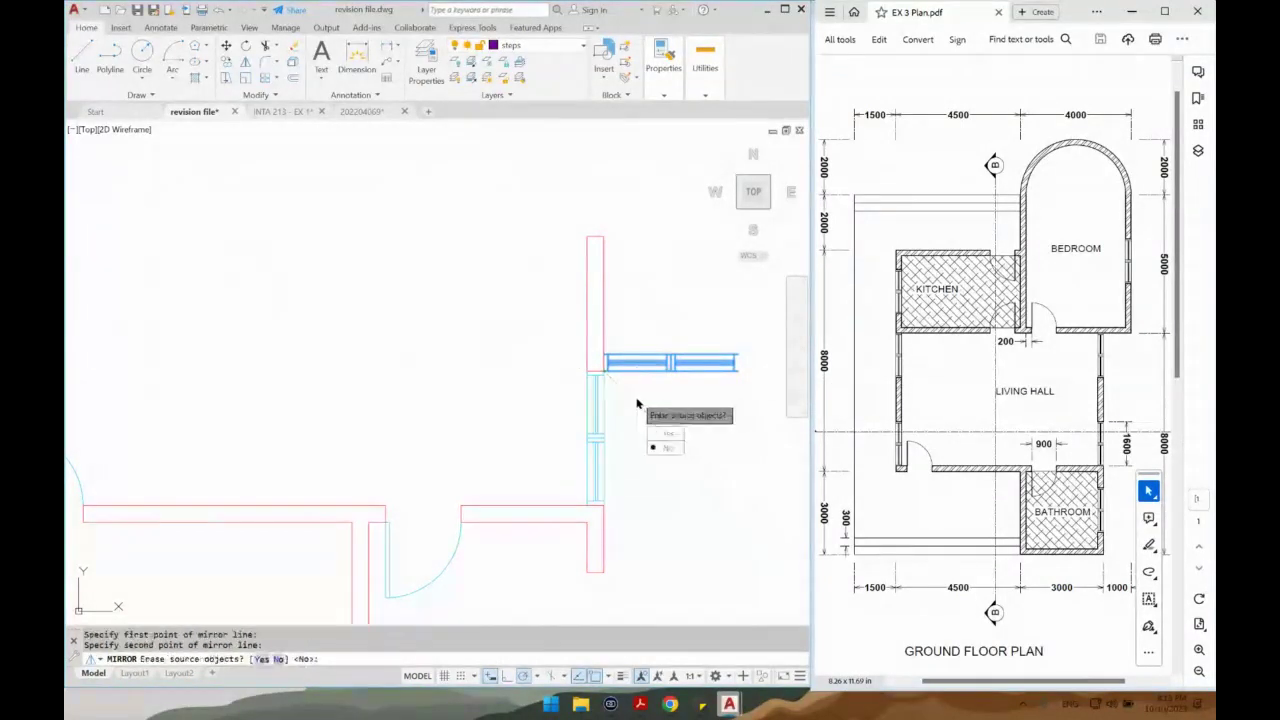
type("y")
key("Return")
Mirror the living hall's lower right window about the middle wall piece's horizontal centre line into the upper right opening, keeping the source.
left_click(622, 403)
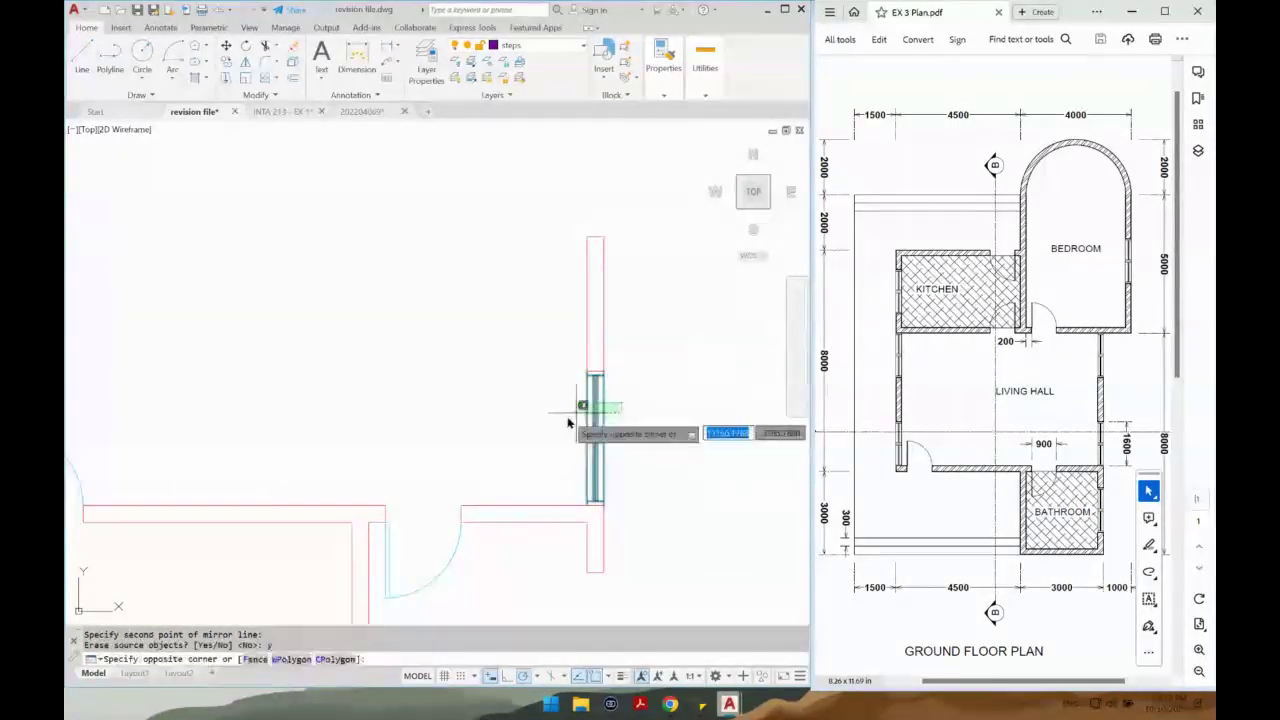
left_click(567, 417)
type("mi")
key("Return")
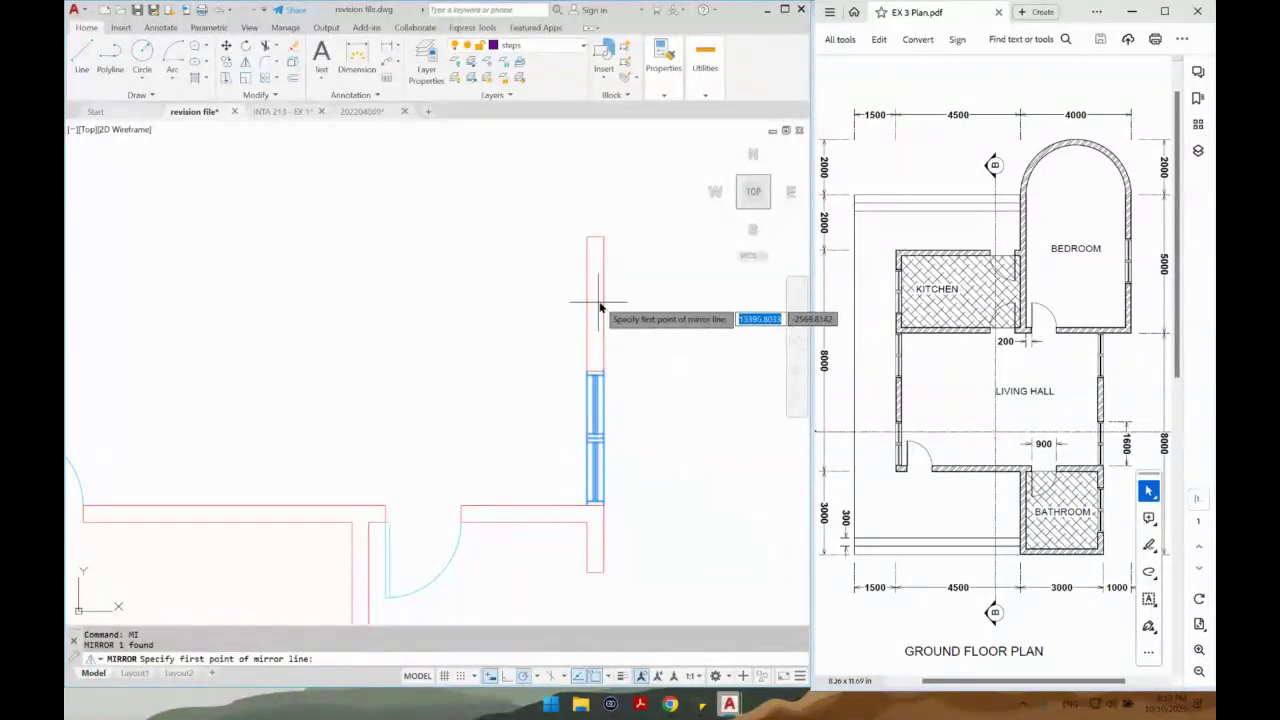
left_click(600, 304)
left_click(636, 308)
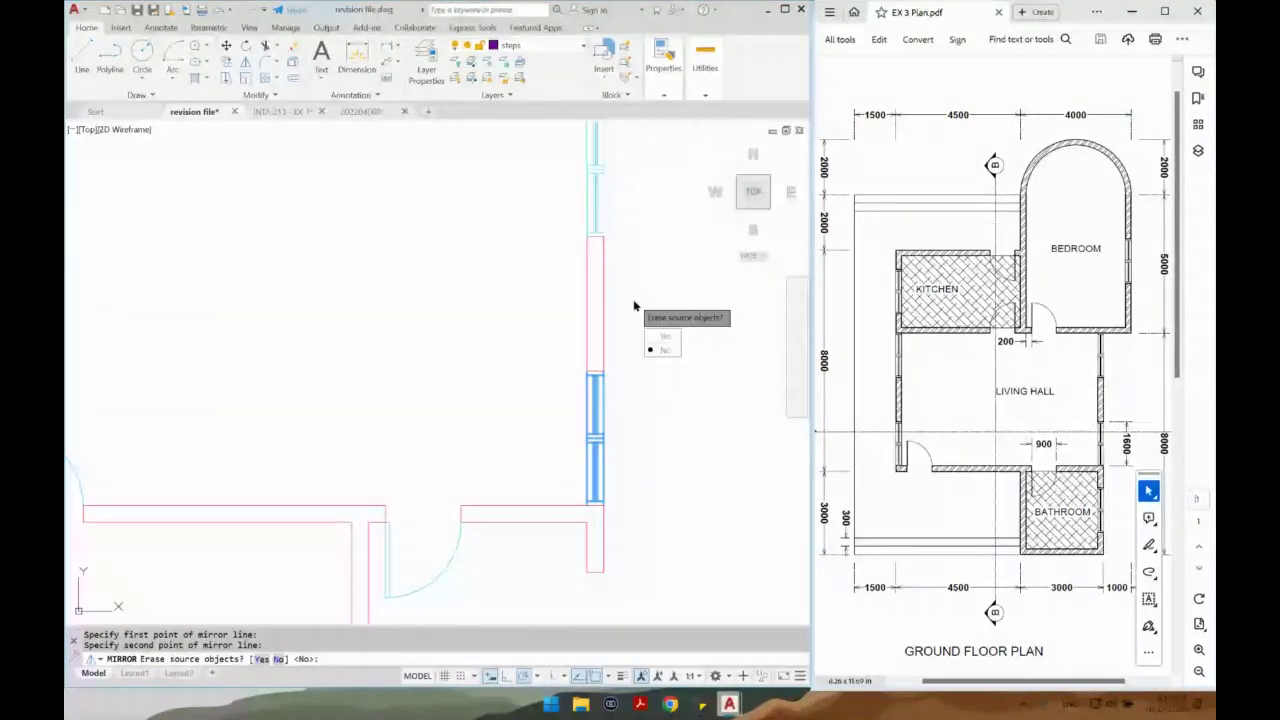
key("Return")
Copy both windows on the living hall's right side straight across into the two window openings on its left side.
left_click(580, 193)
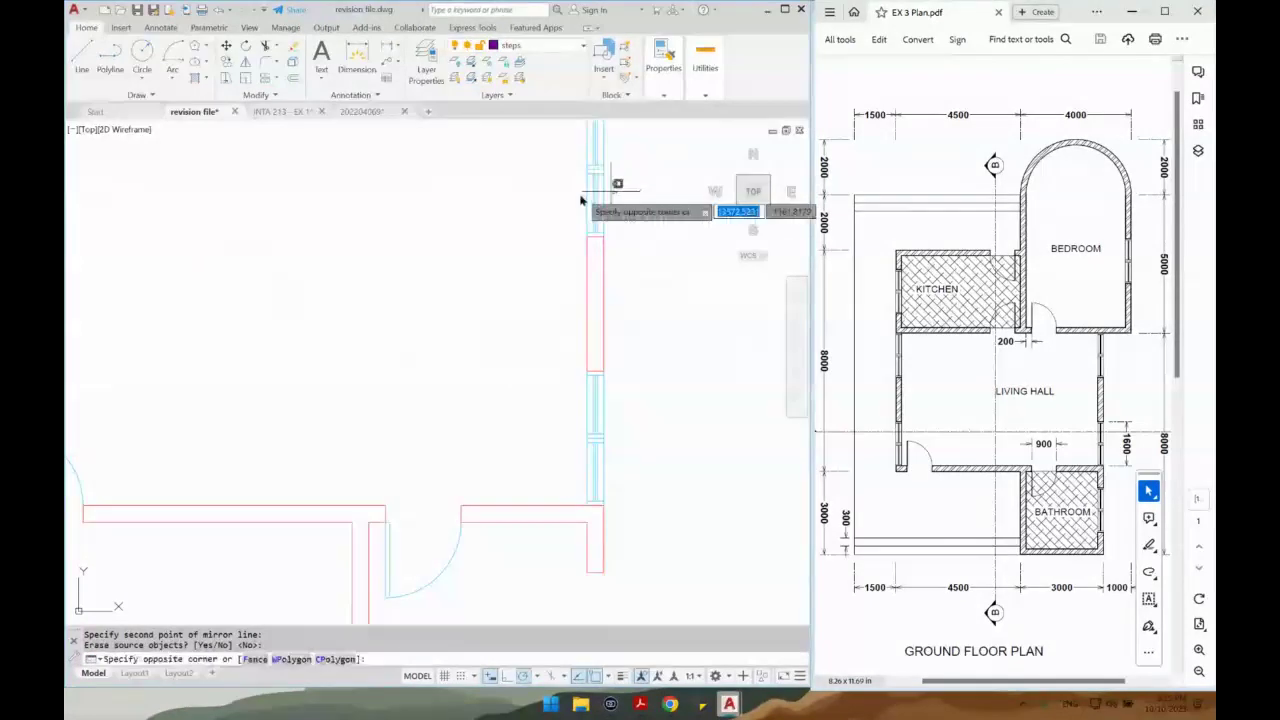
left_click(640, 453)
left_click(560, 436)
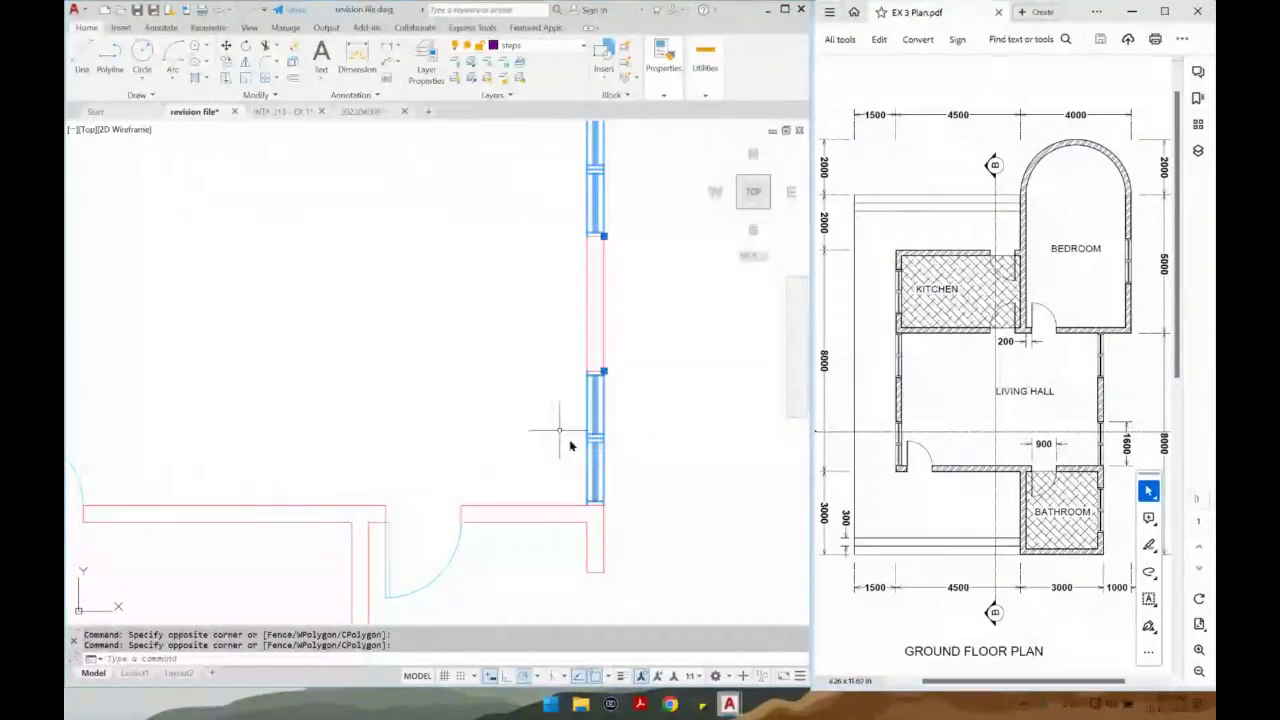
type("co")
key("Return")
left_click(603, 504)
scroll(705, 465, "down", 4)
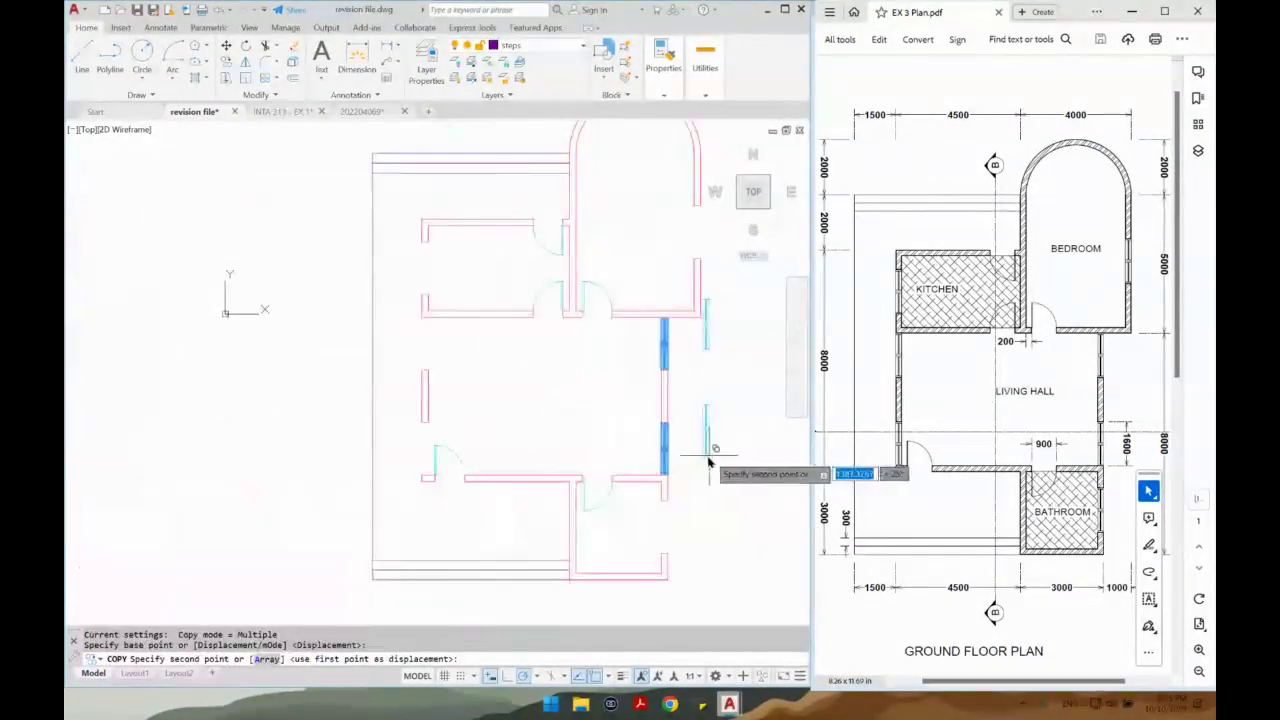
scroll(495, 452, "up", 2)
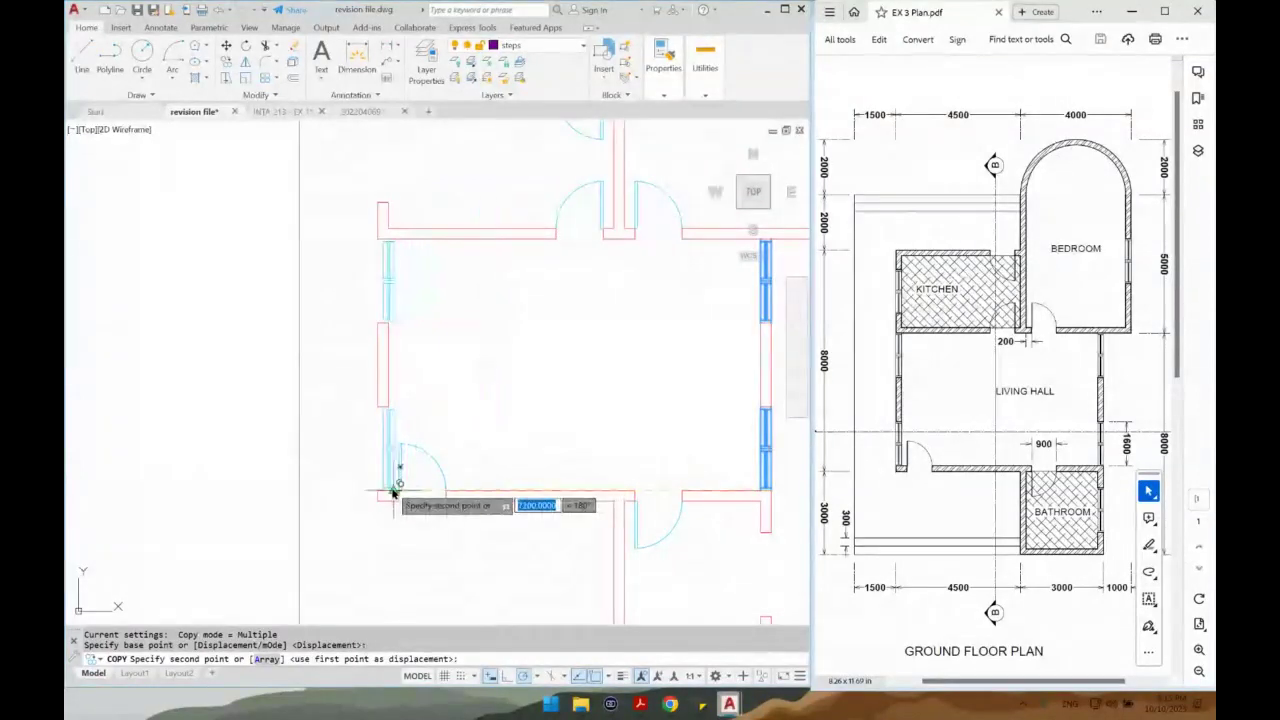
left_click(390, 488)
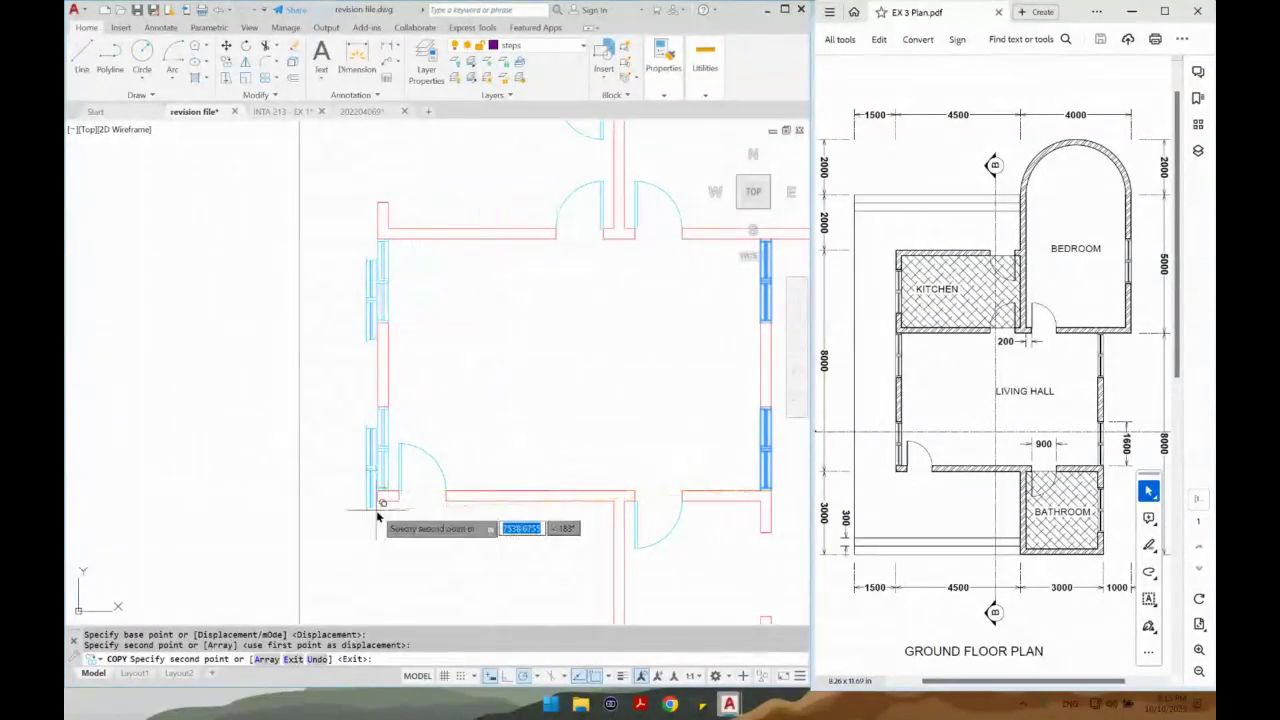
key("Return")
Copy the living hall's lower right window from its upper outer corner into the bathroom, bedroom and kitchen window openings.
mouse_move(600, 509)
middle_mouse_down()
mouse_move(449, 409)
mouse_move(452, 393)
middle_mouse_up()
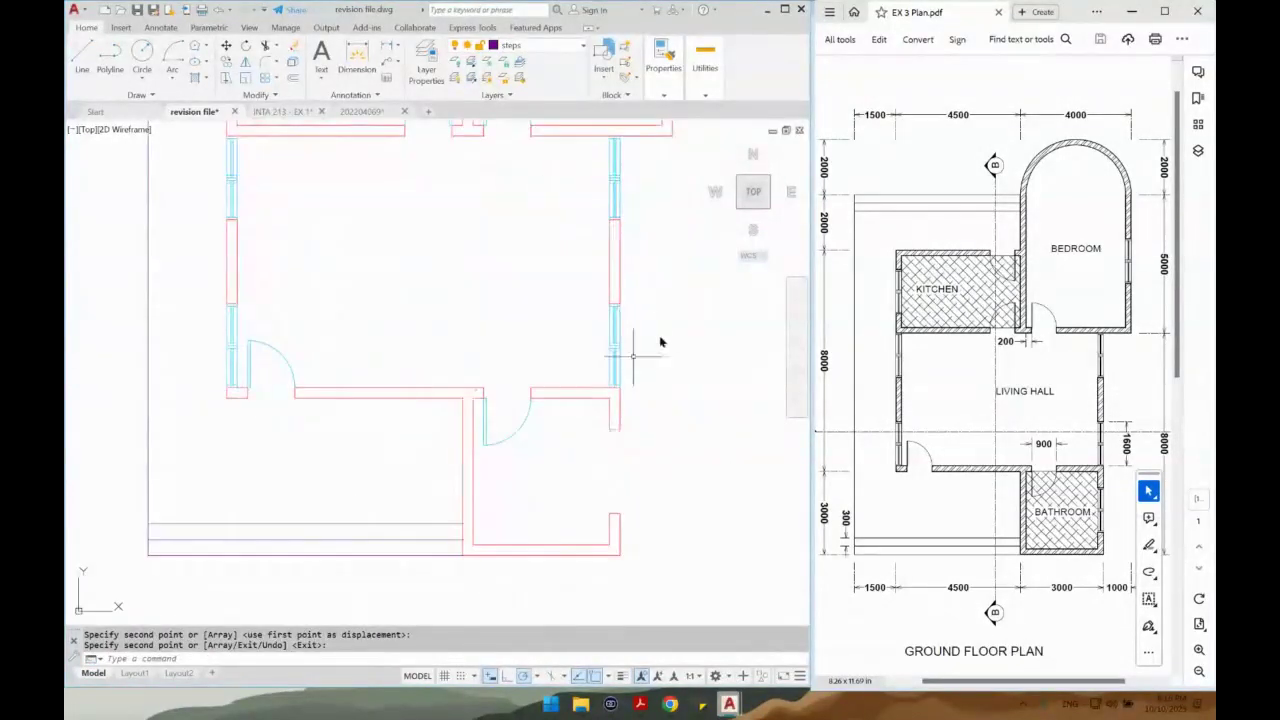
left_click(572, 347)
type("co")
key("Return")
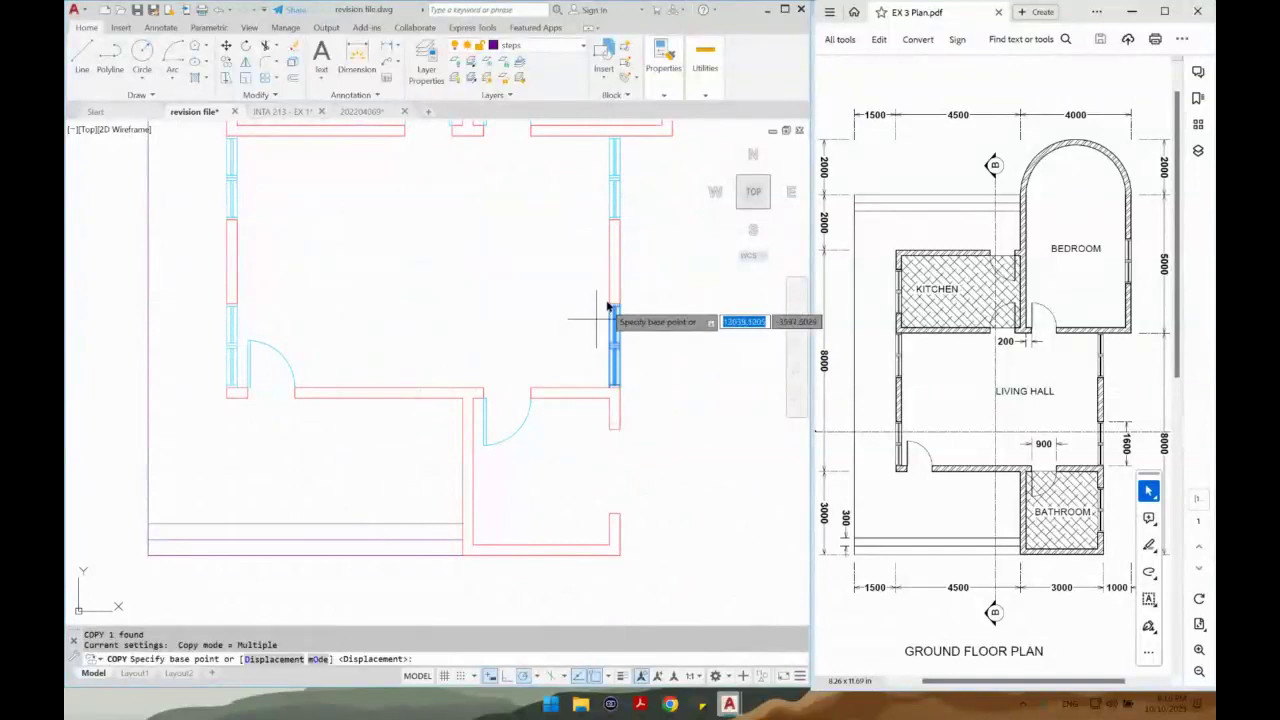
left_click(614, 304)
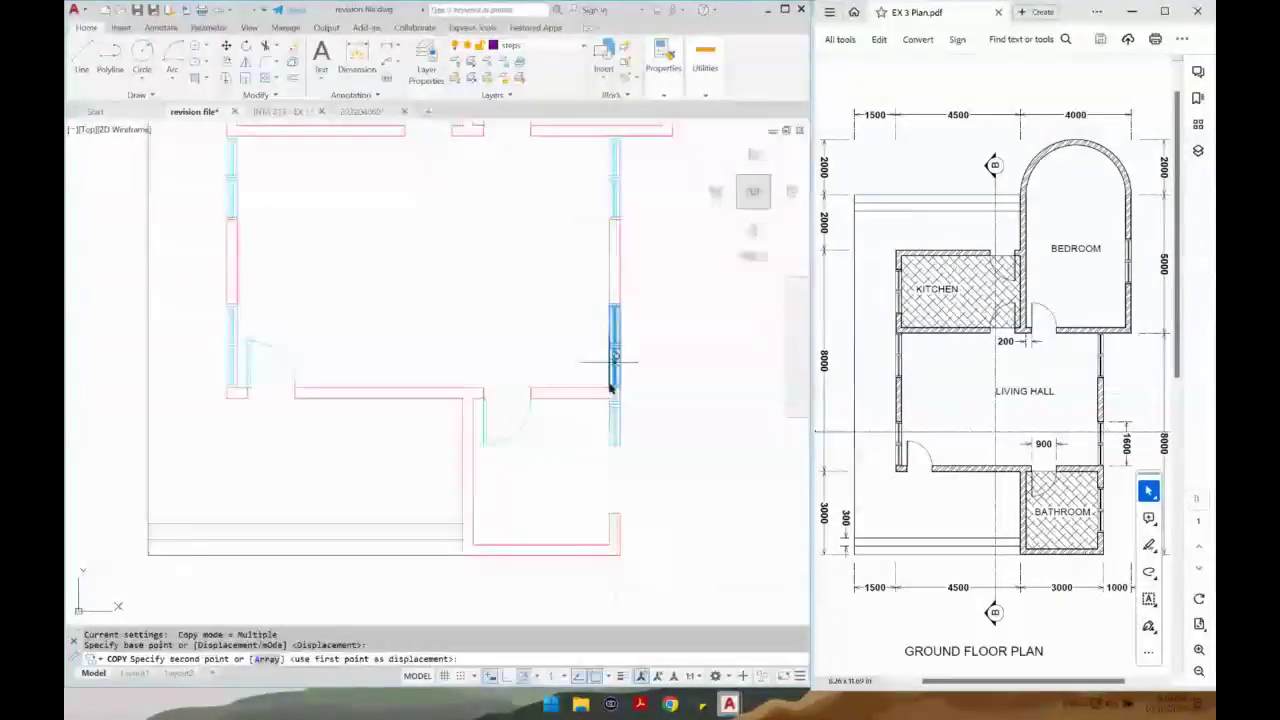
left_click(616, 430)
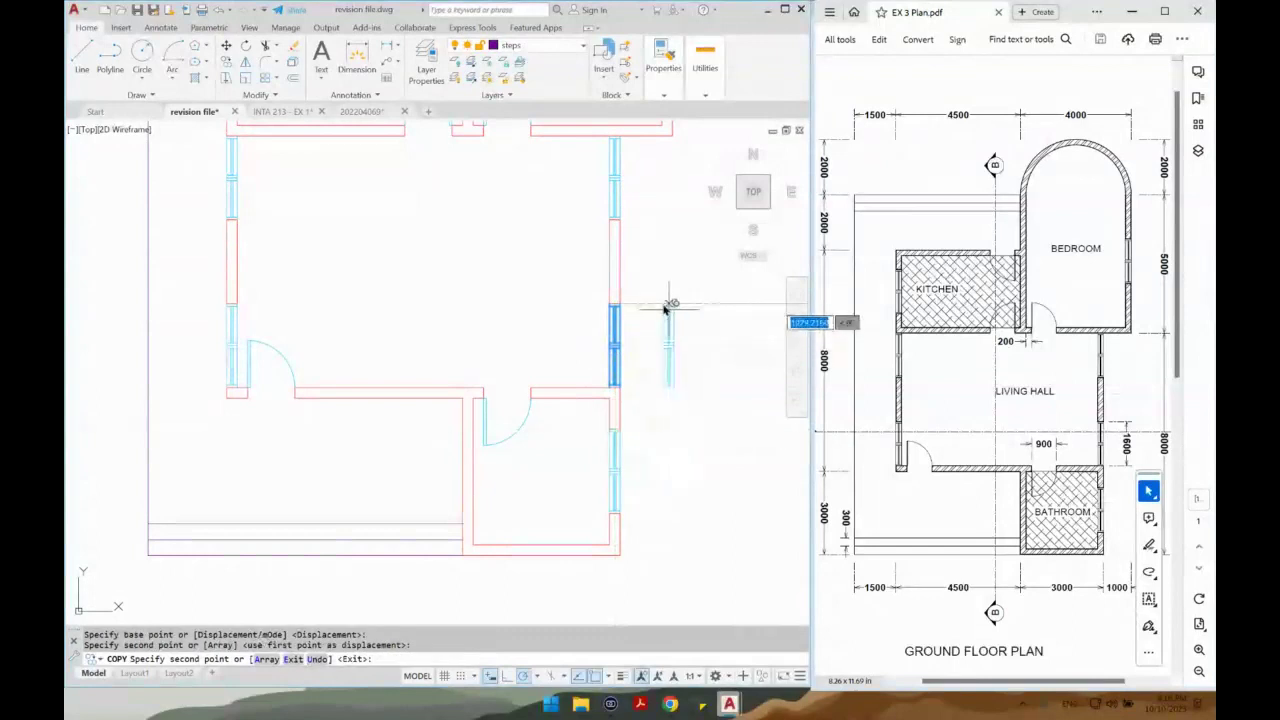
middle_click_drag(668, 306, 650, 501)
left_click(654, 153)
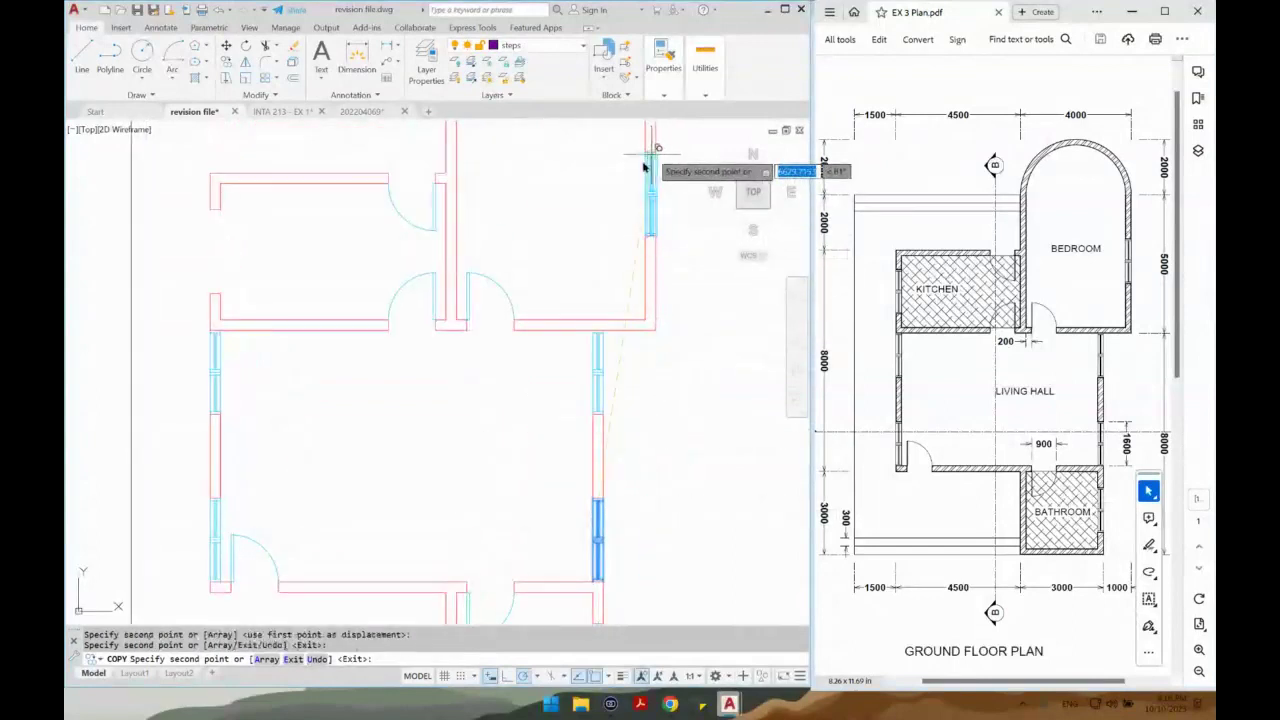
left_click(216, 213)
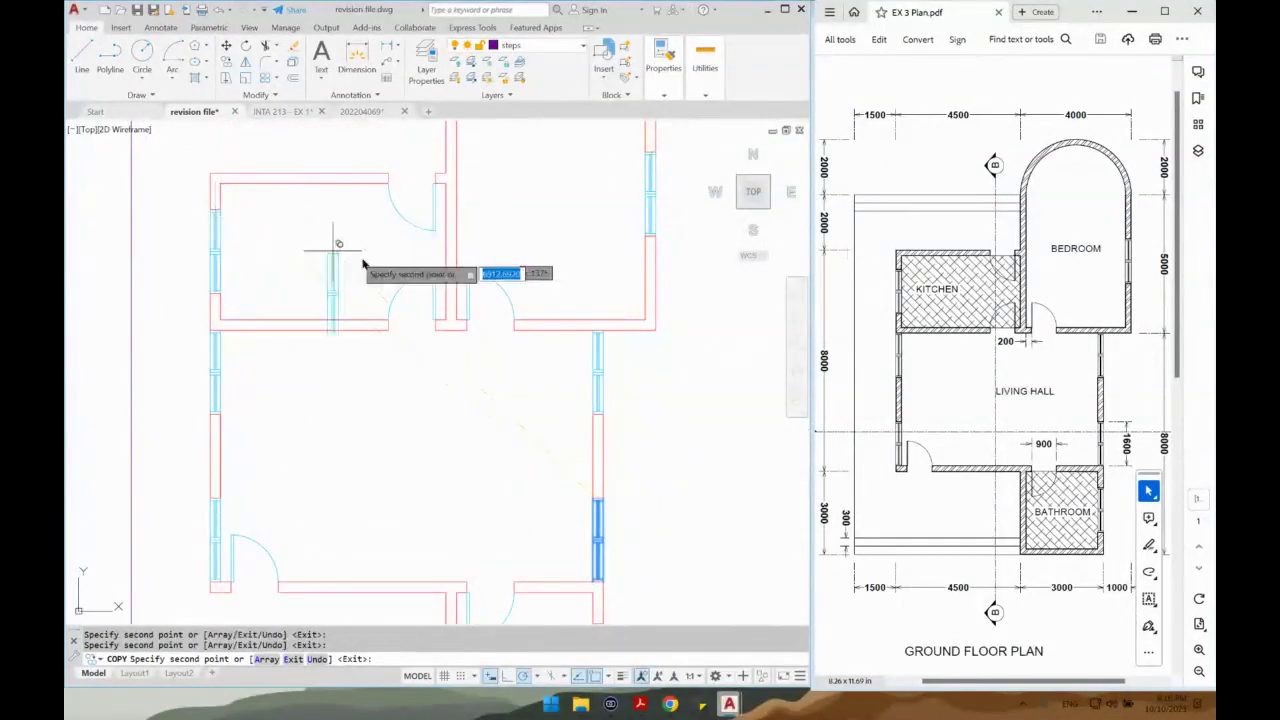
scroll(420, 283, "down", 4)
key("Return")
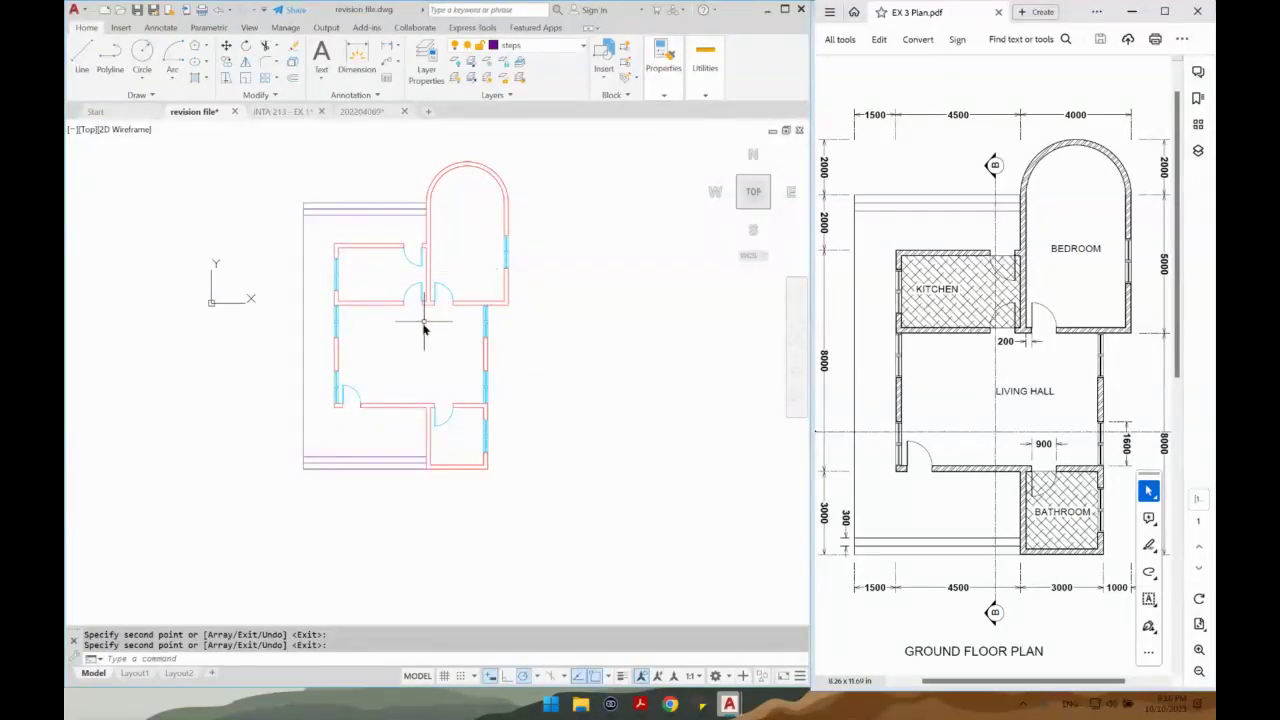
Insert the "sofa" block at the midpoint of the inner face of the middle wall piece on the living hall's right side.
scroll(424, 328, "up", 2)
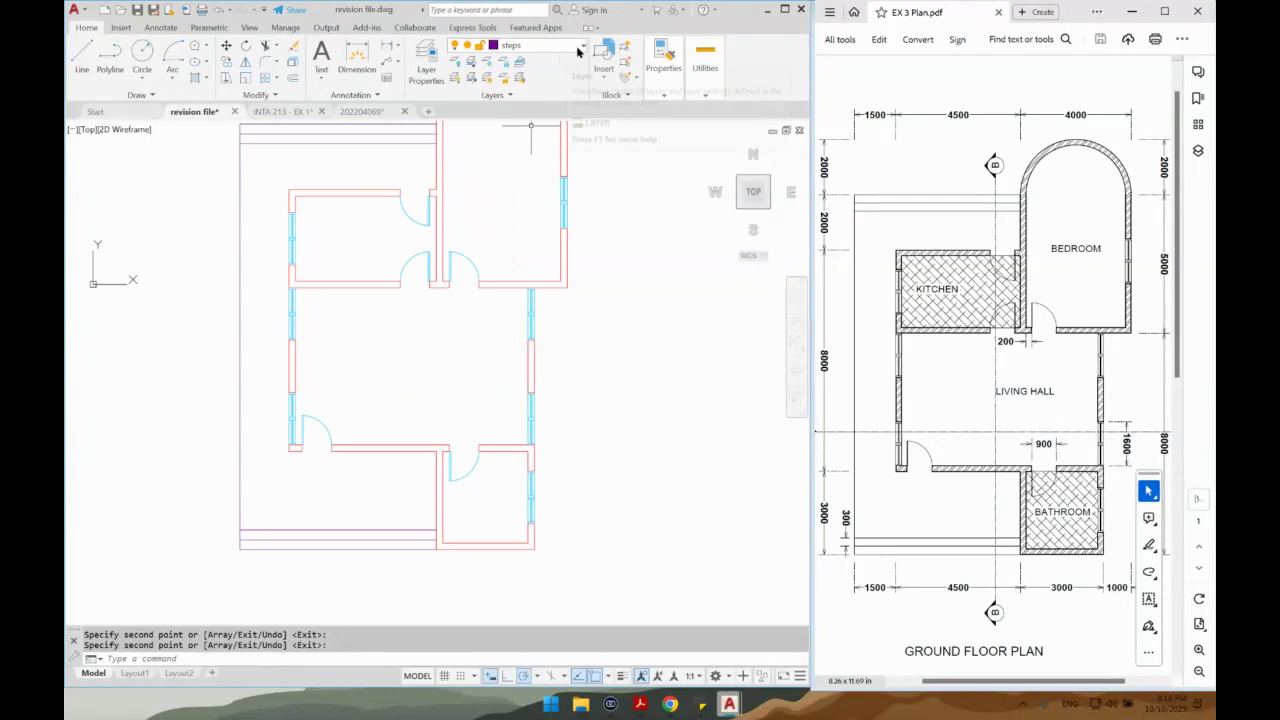
left_click(604, 60)
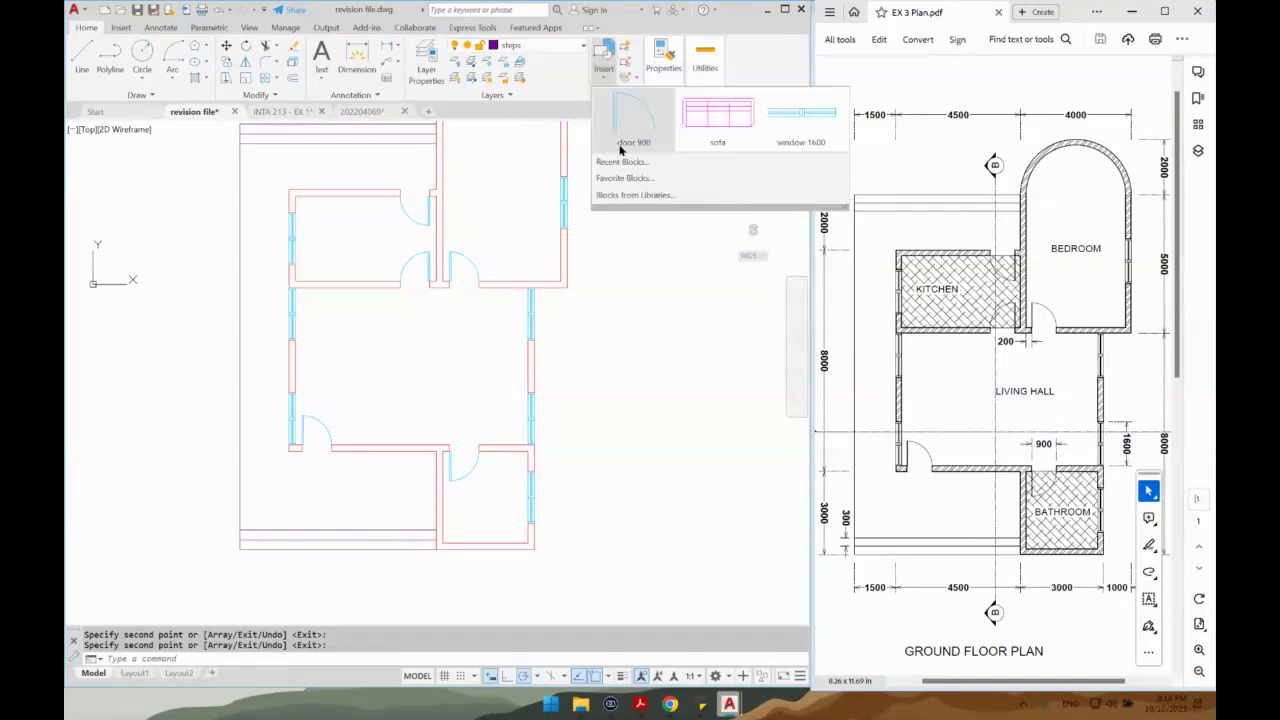
left_click(711, 128)
scroll(422, 388, "up", 2)
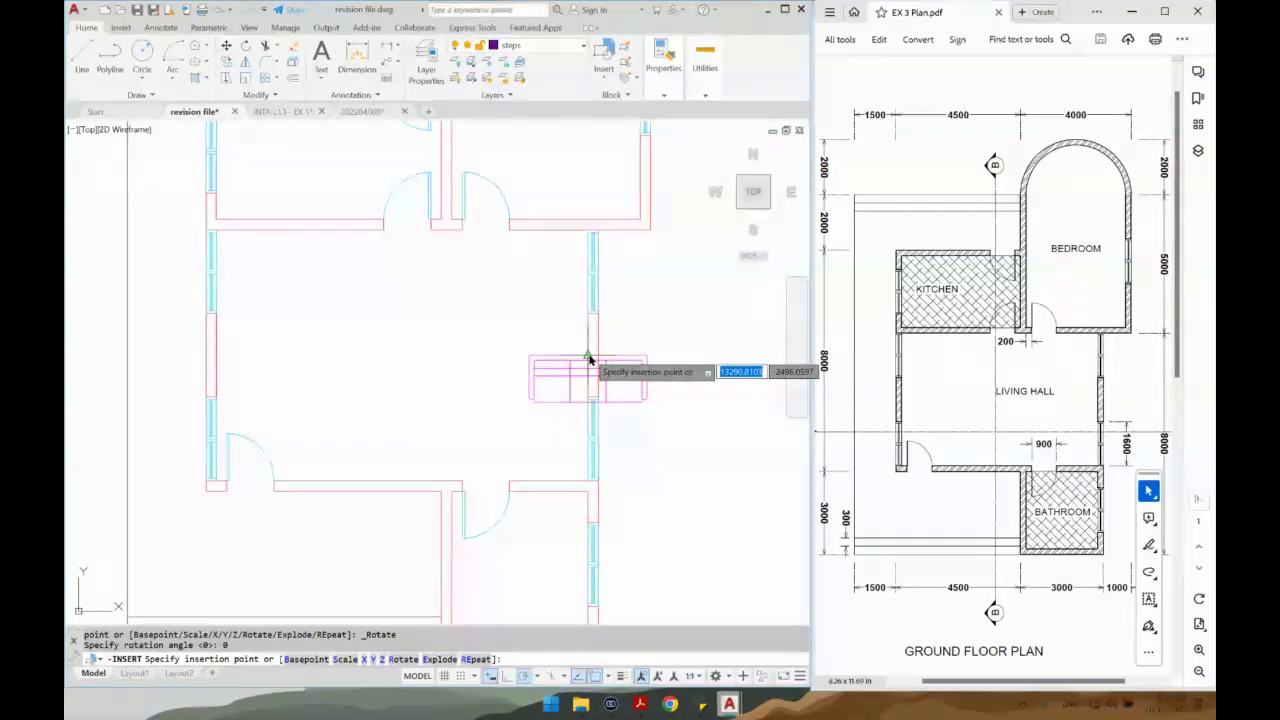
left_click(590, 362)
Try to rotate the sofa clockwise about its insertion point into the living hall, and undo the rotation.
left_click(558, 383)
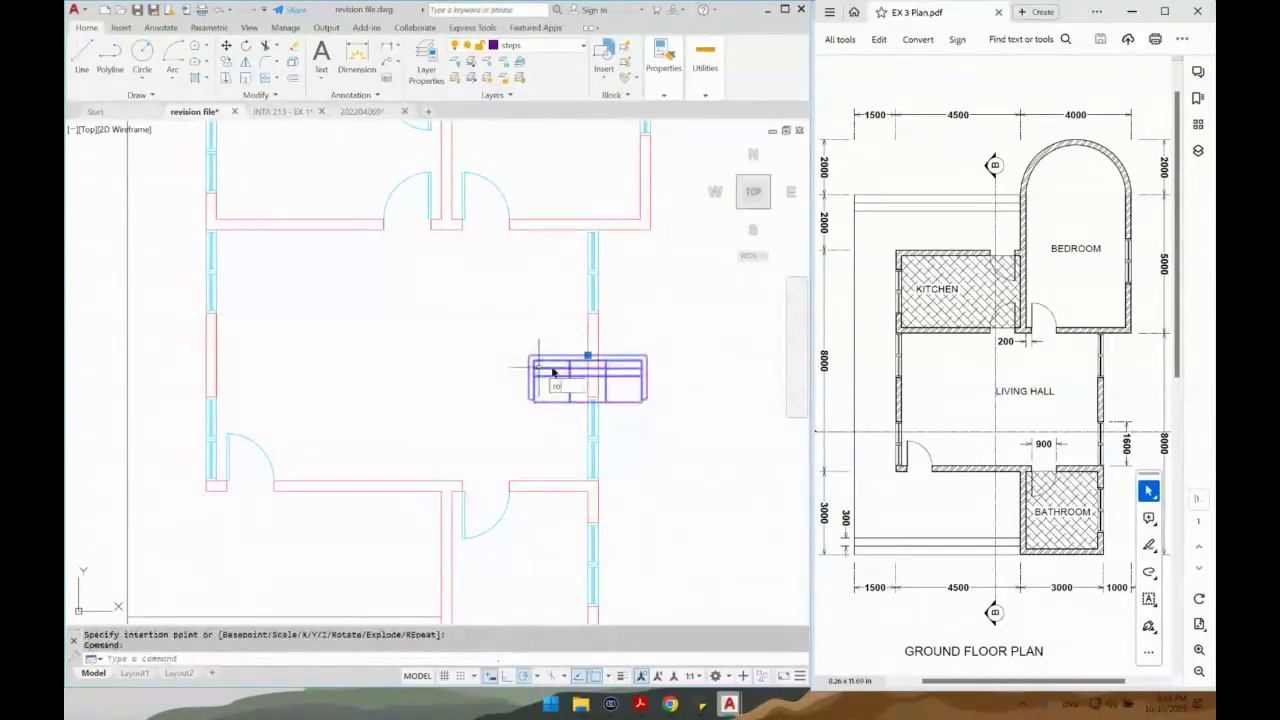
key("Return")
left_click(594, 342)
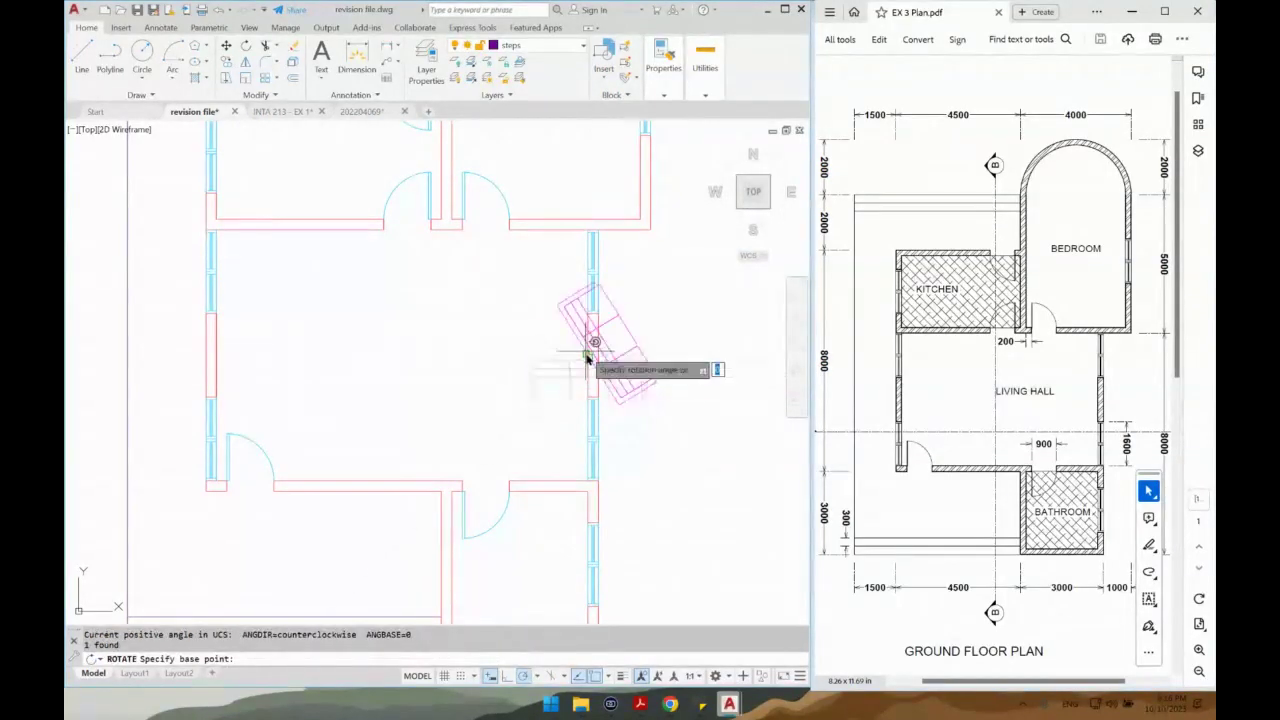
left_click(591, 488)
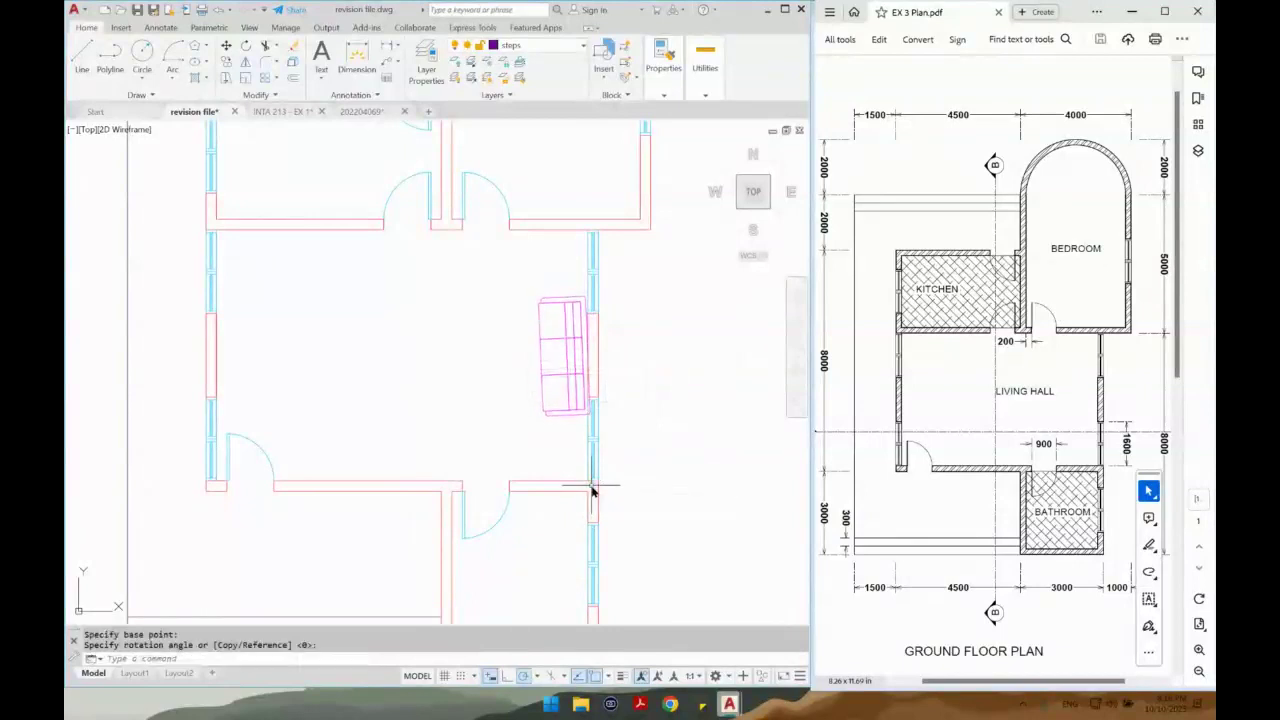
key("ctrl+z")
Rotate the sofa a quarter turn clockwise about its insertion point so its back lies along the living hall's right wall.
left_click(529, 415)
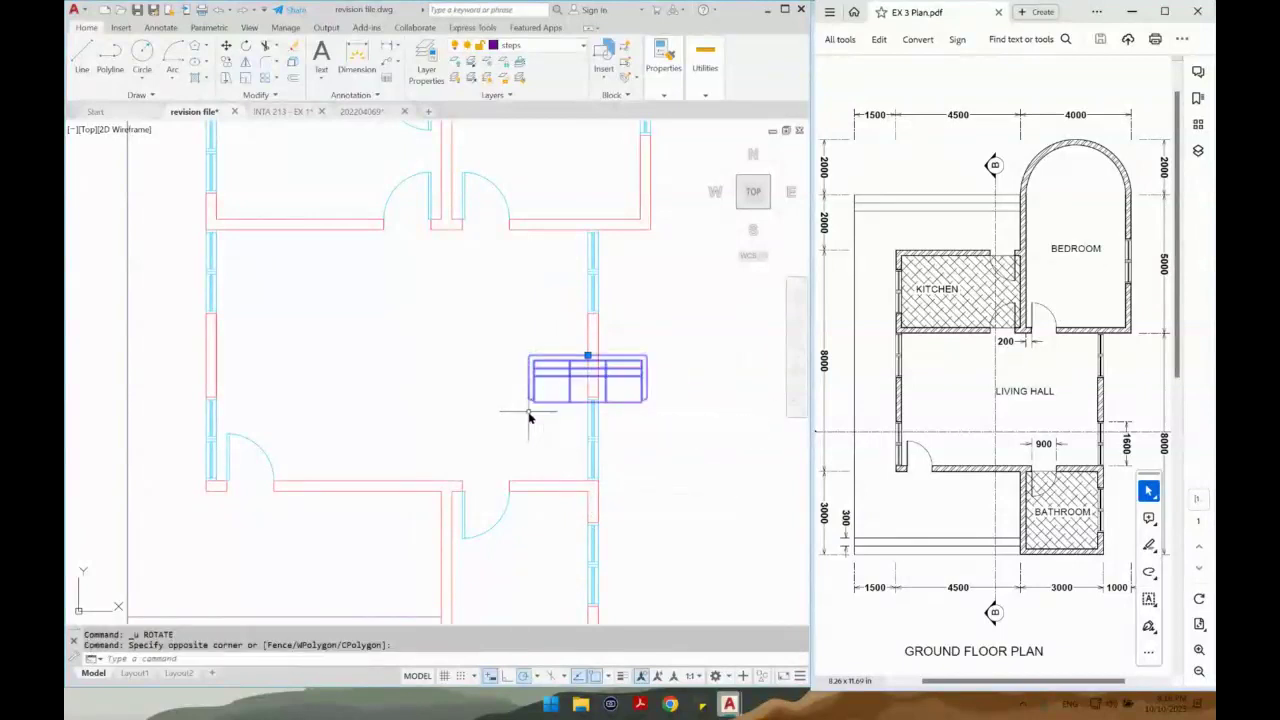
key("Return")
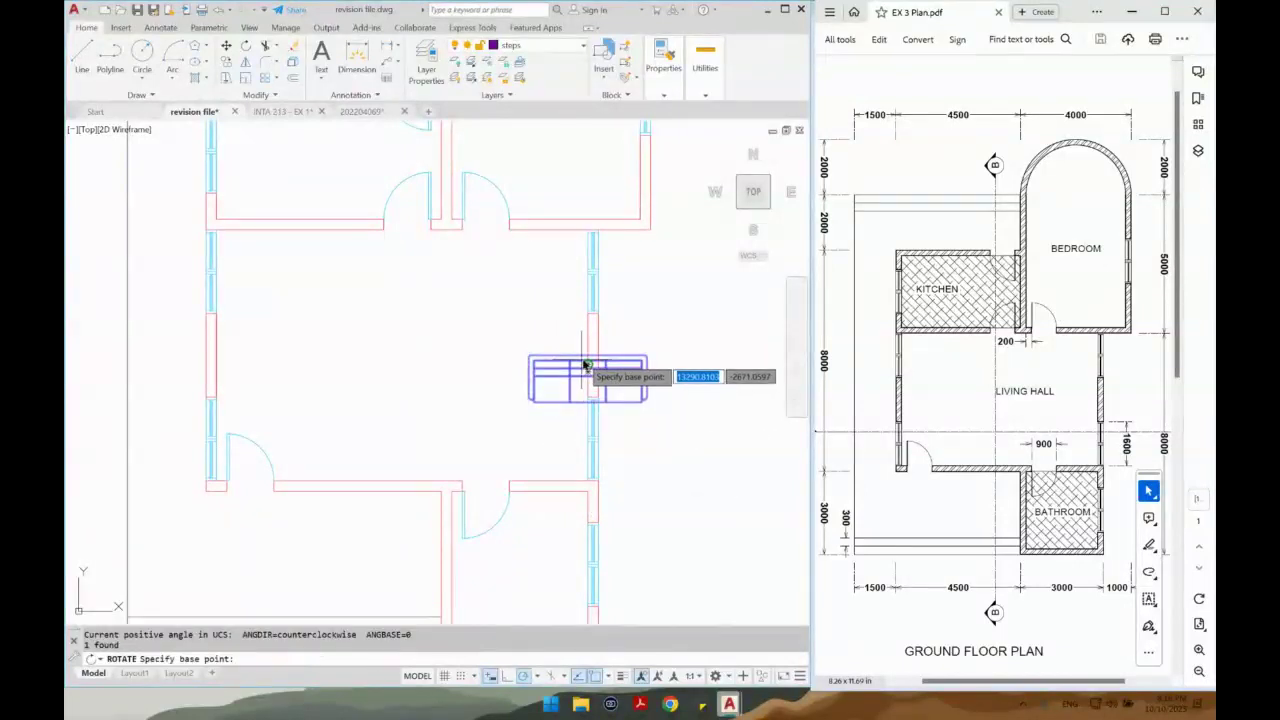
left_click(587, 360)
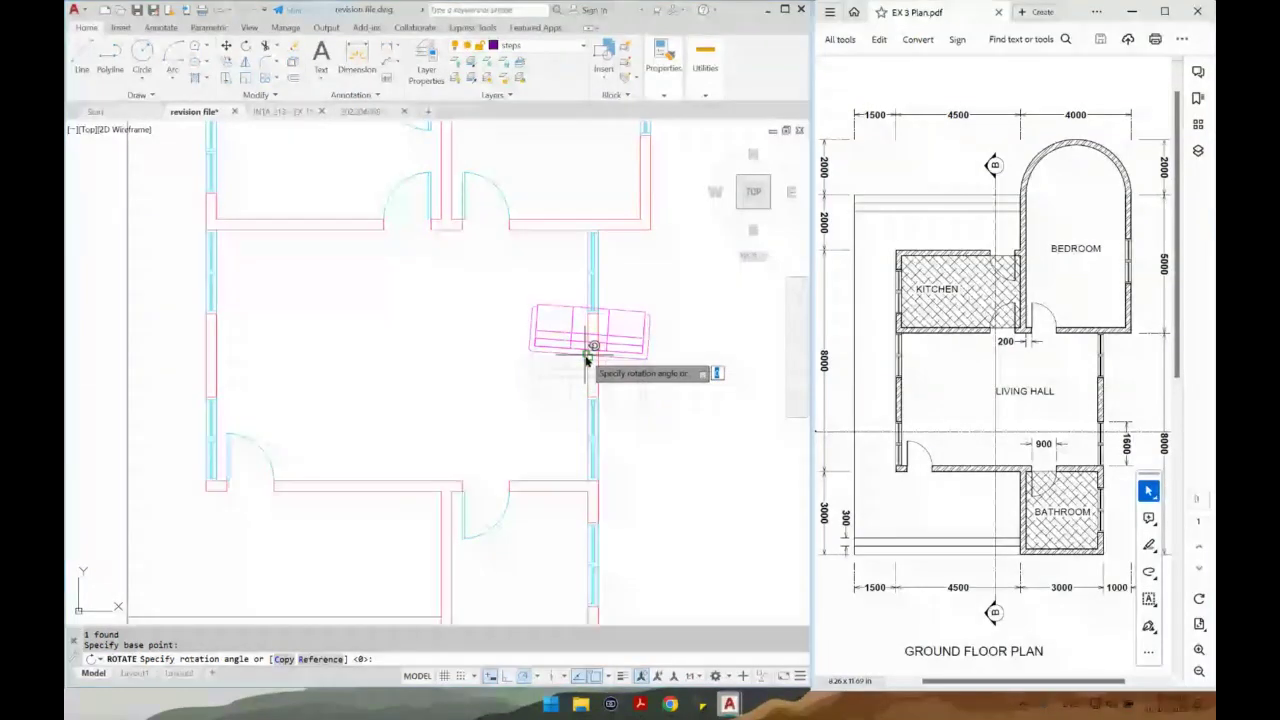
left_click(590, 508)
Move the sofa a short distance into the living hall, leaving a small gap between its back and the right wall.
left_click(539, 390)
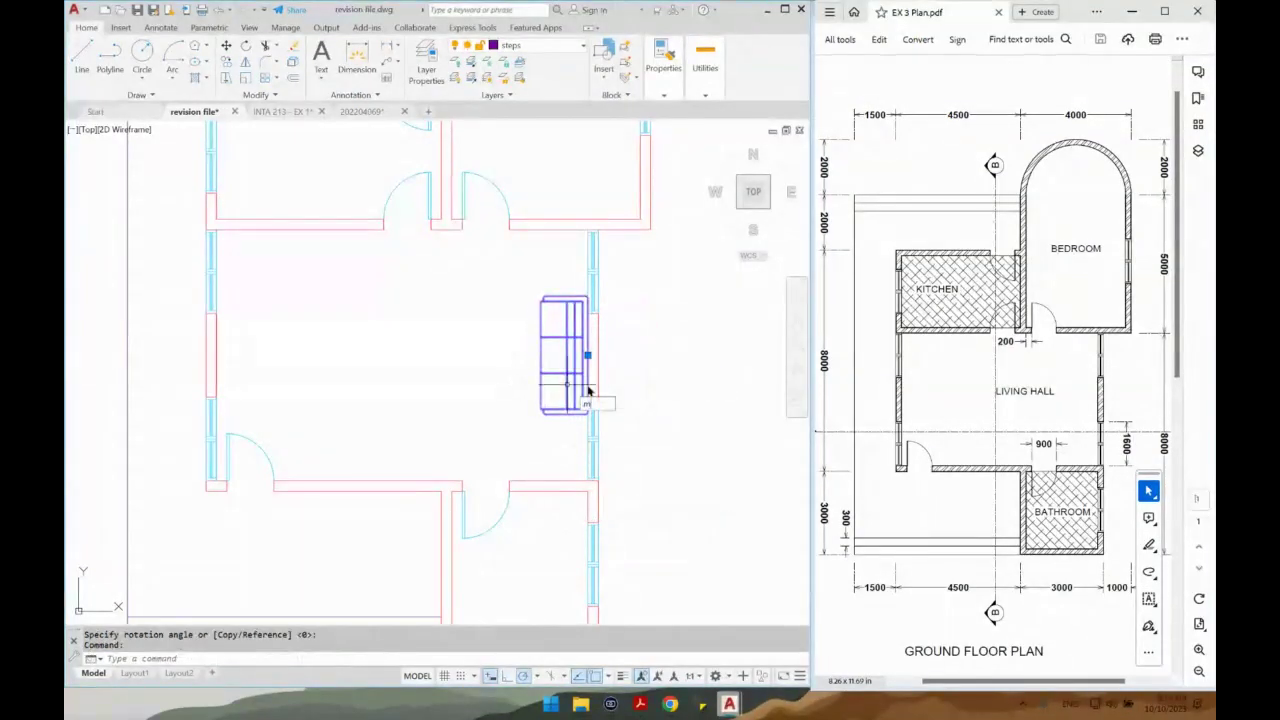
key("Return")
left_click(662, 362)
left_click(658, 362)
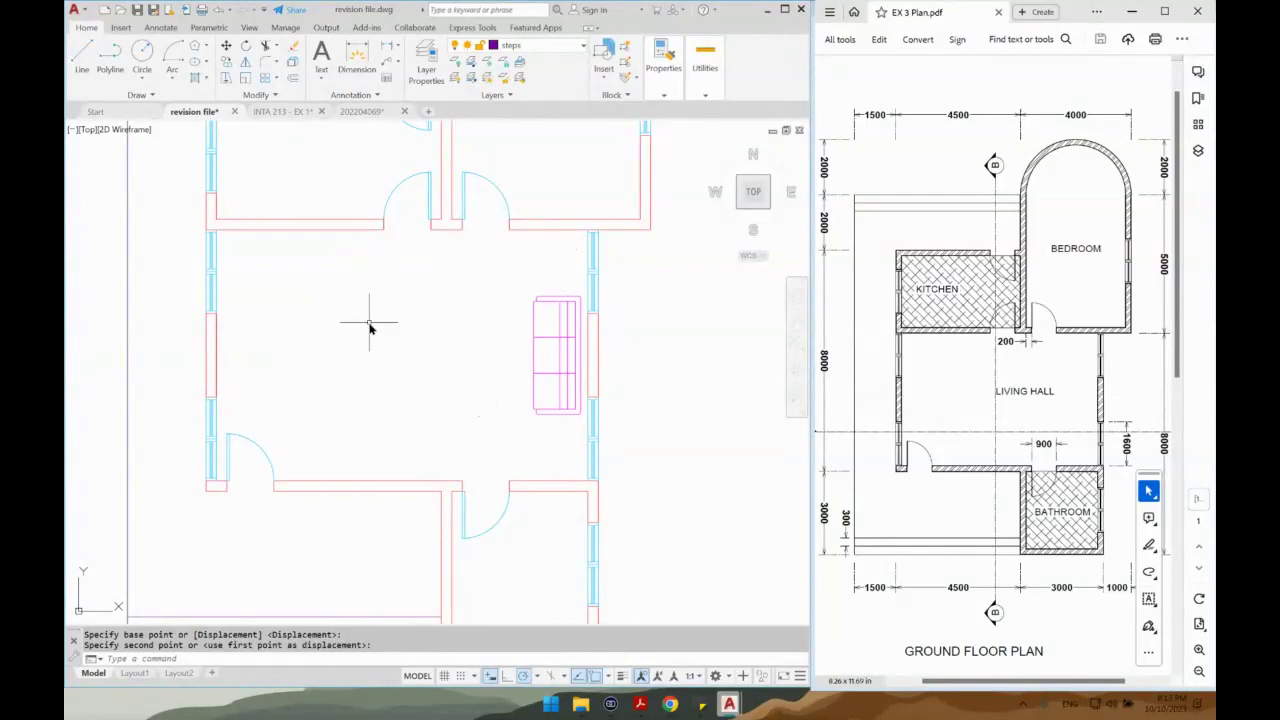
Create an associative rectangular array of the sofa with 4 columns and 1 row.
left_click(567, 284)
left_click(518, 325)
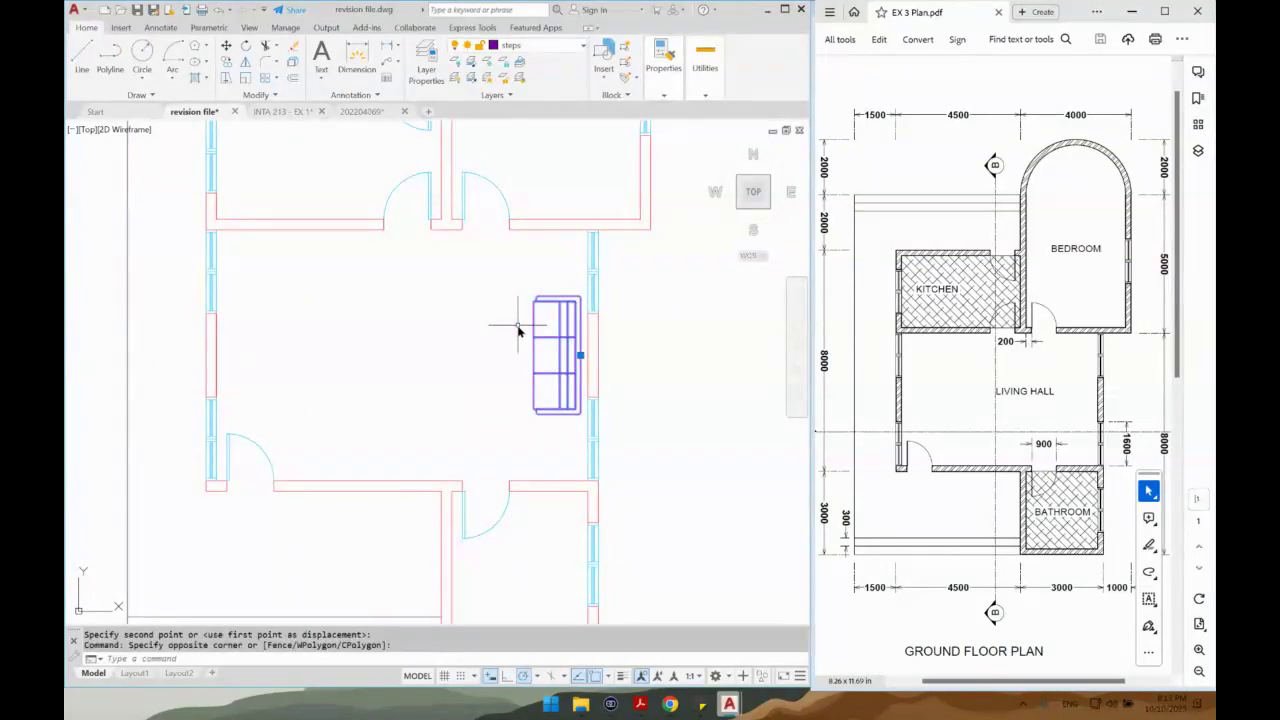
left_click(277, 90)
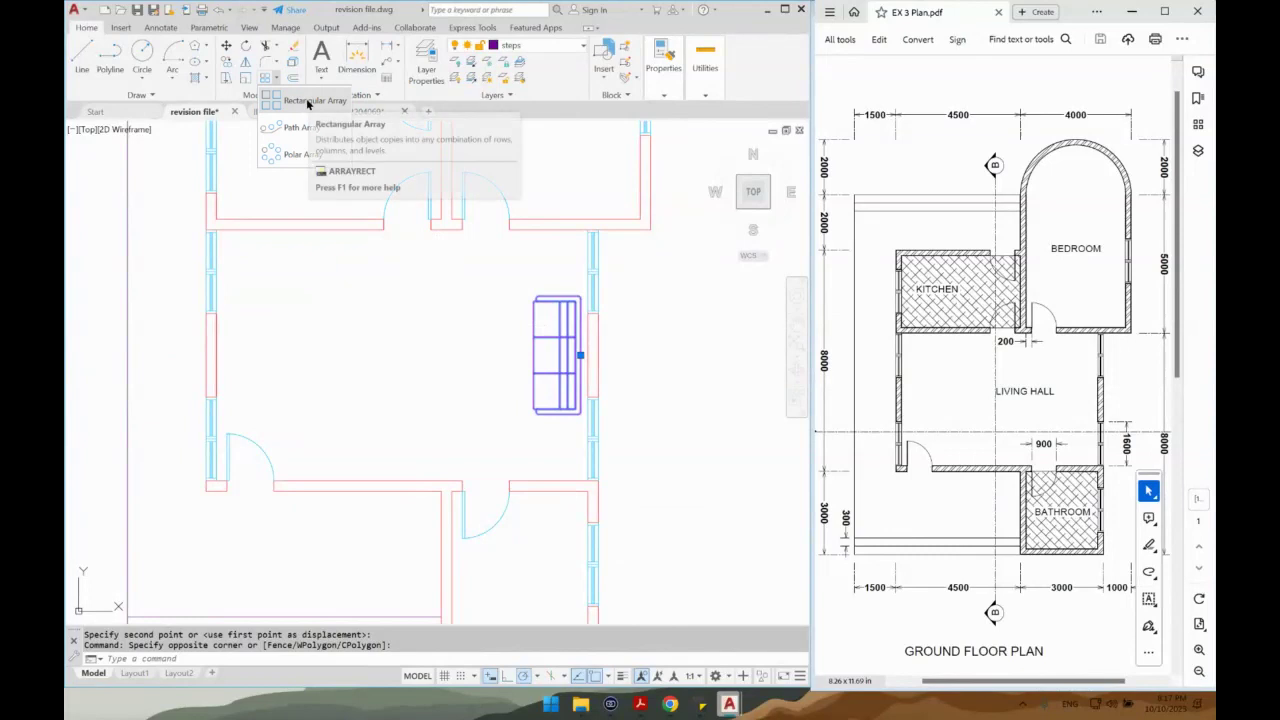
left_click(307, 101)
scroll(454, 293, "down", 4)
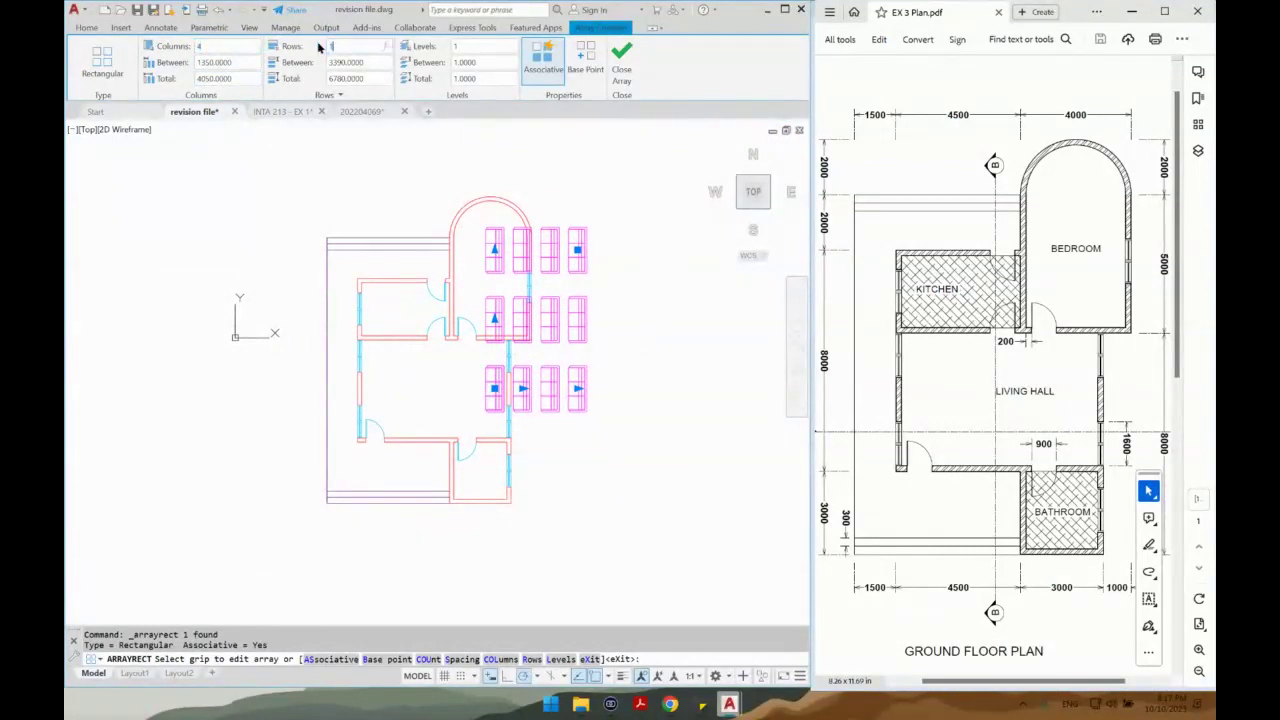
key("Return")
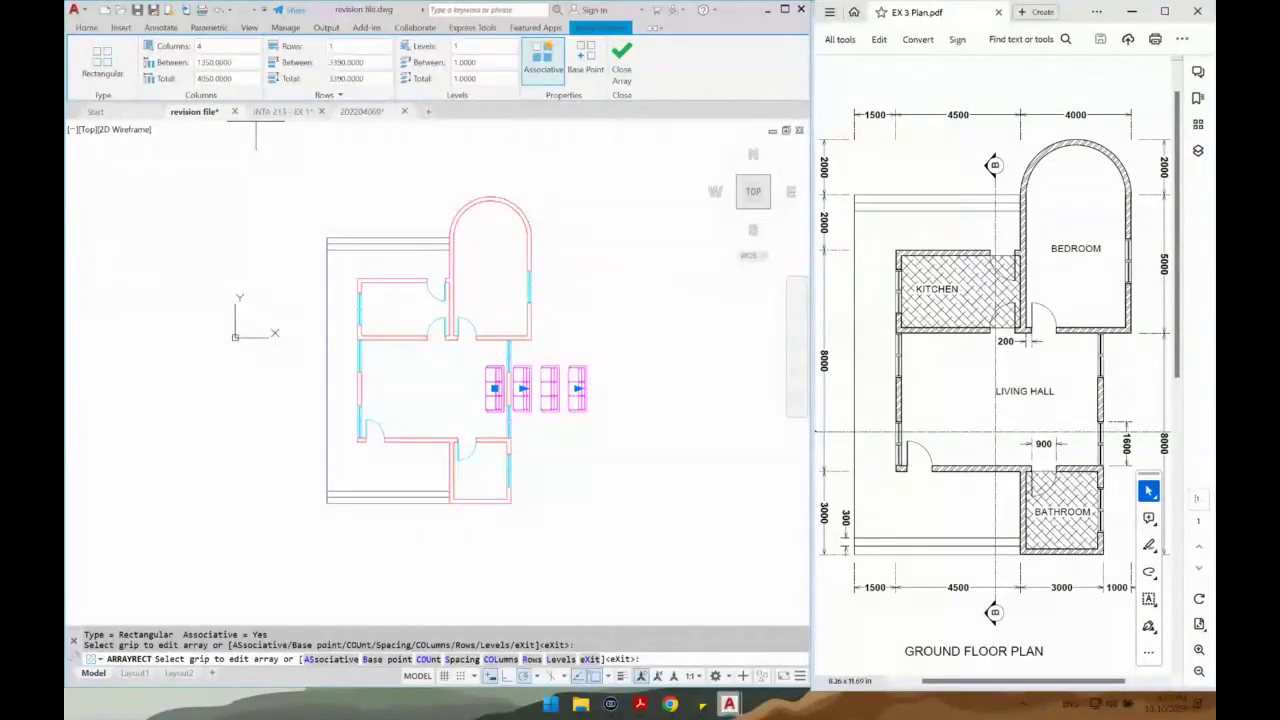
Set the sofa array's column spacing to -1350 so the copies run leftward into the living hall.
scroll(463, 388, "up", 3)
right_click(472, 402)
key("Escape")
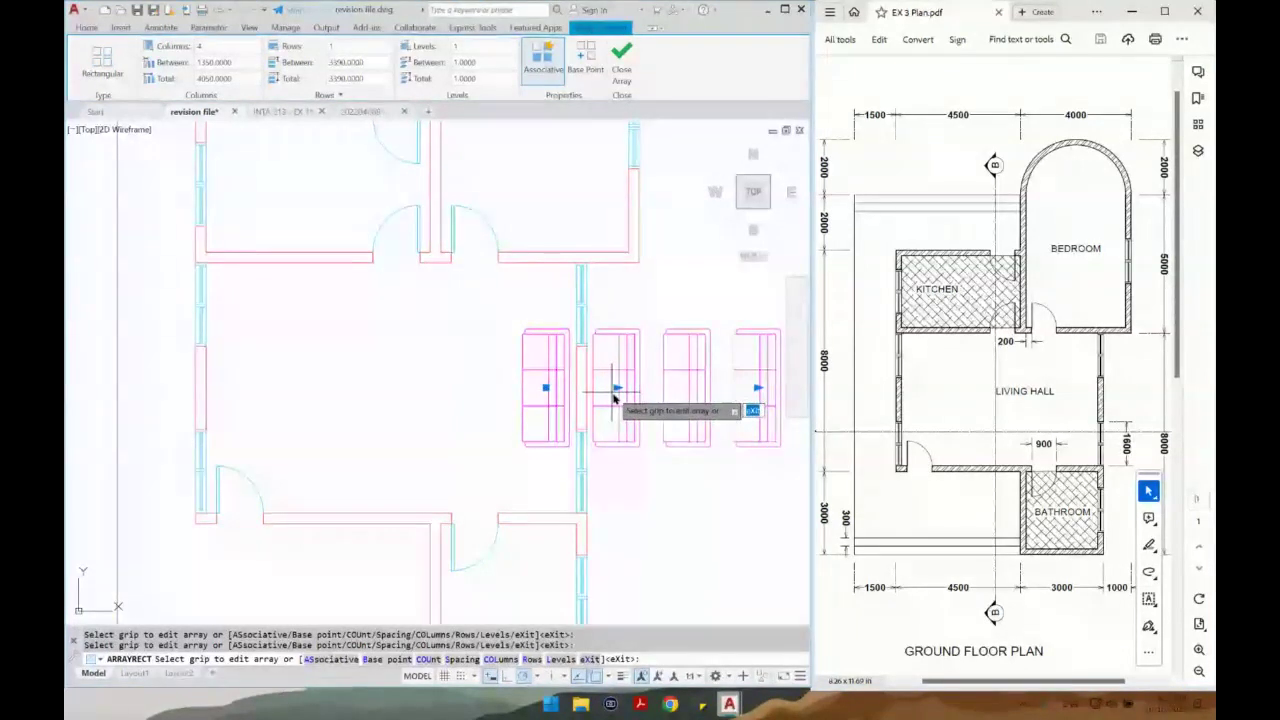
left_click(205, 63)
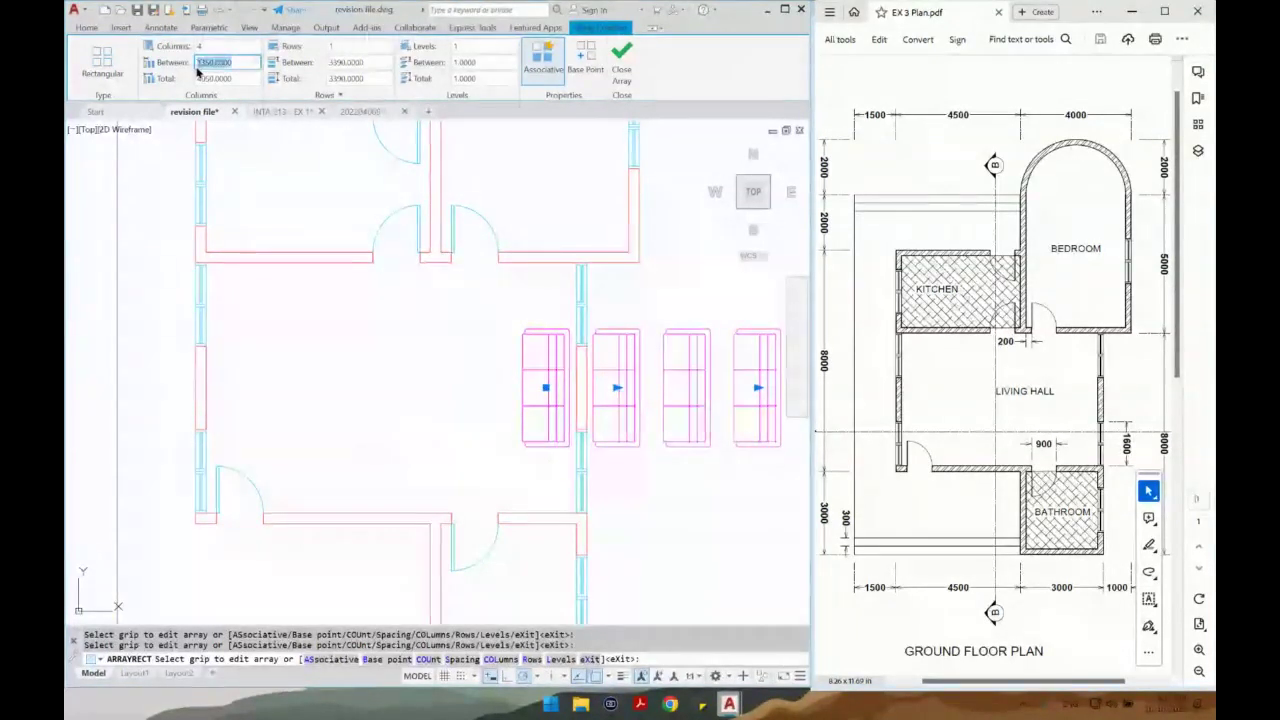
key("BackSpace")
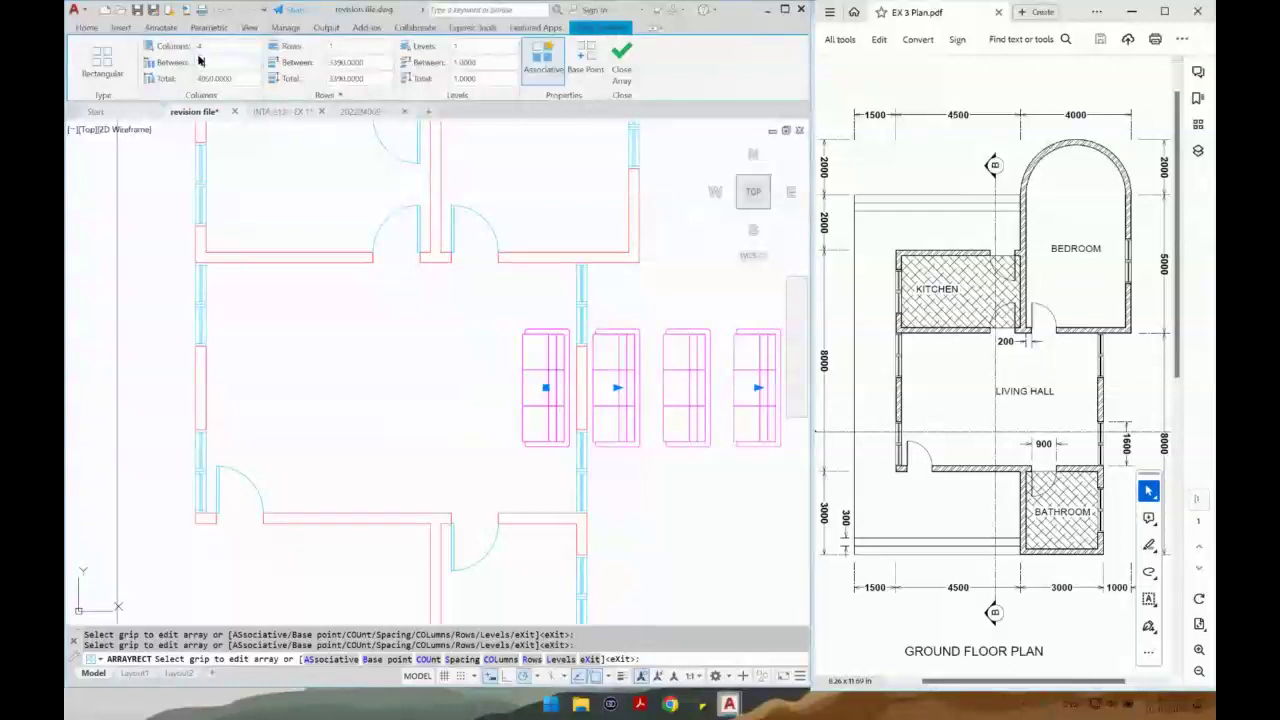
type("-135")
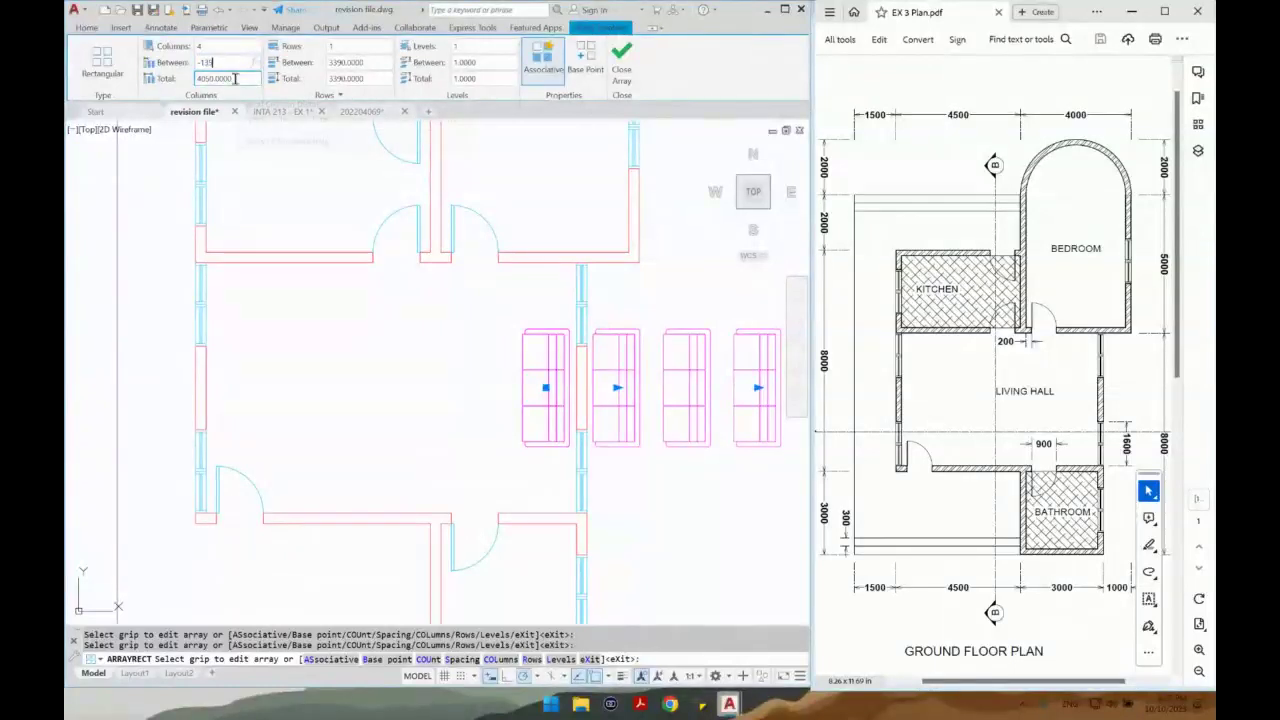
type("0")
key("Return")
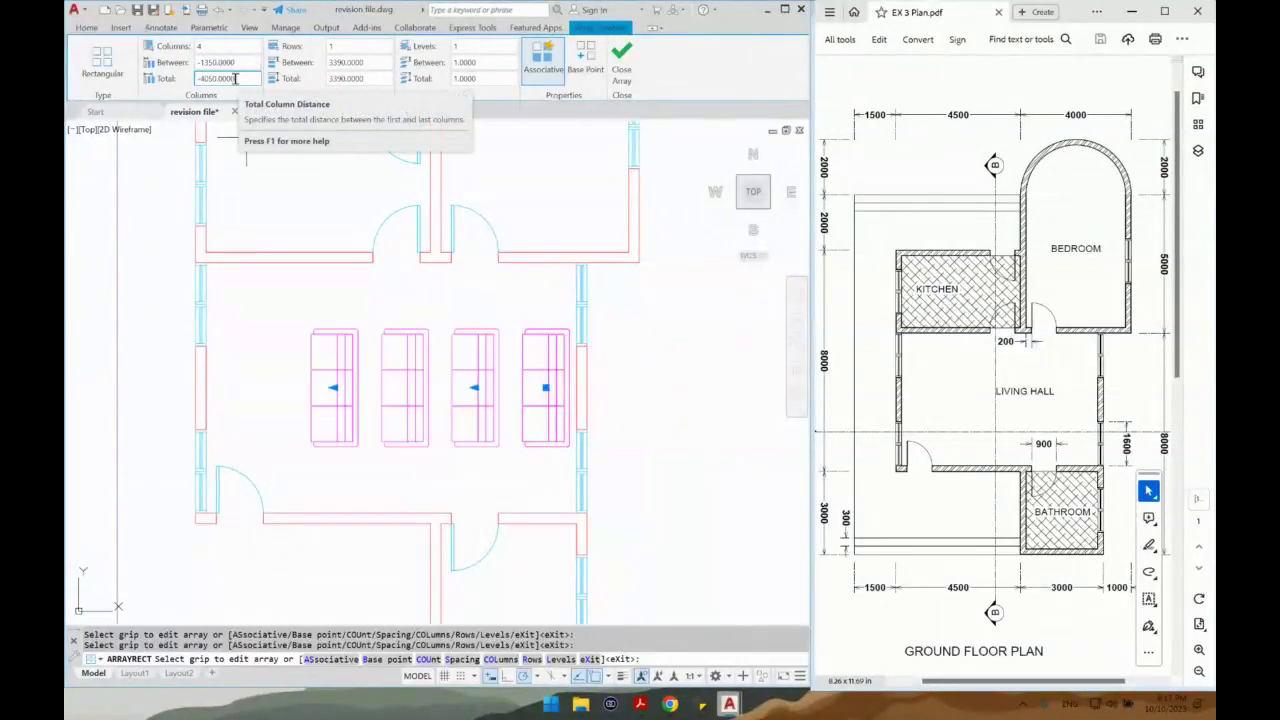
Finish editing the rectangular sofa array and undo it, returning to the single sofa by the living hall's right wall.
double_click(211, 62)
type("1")
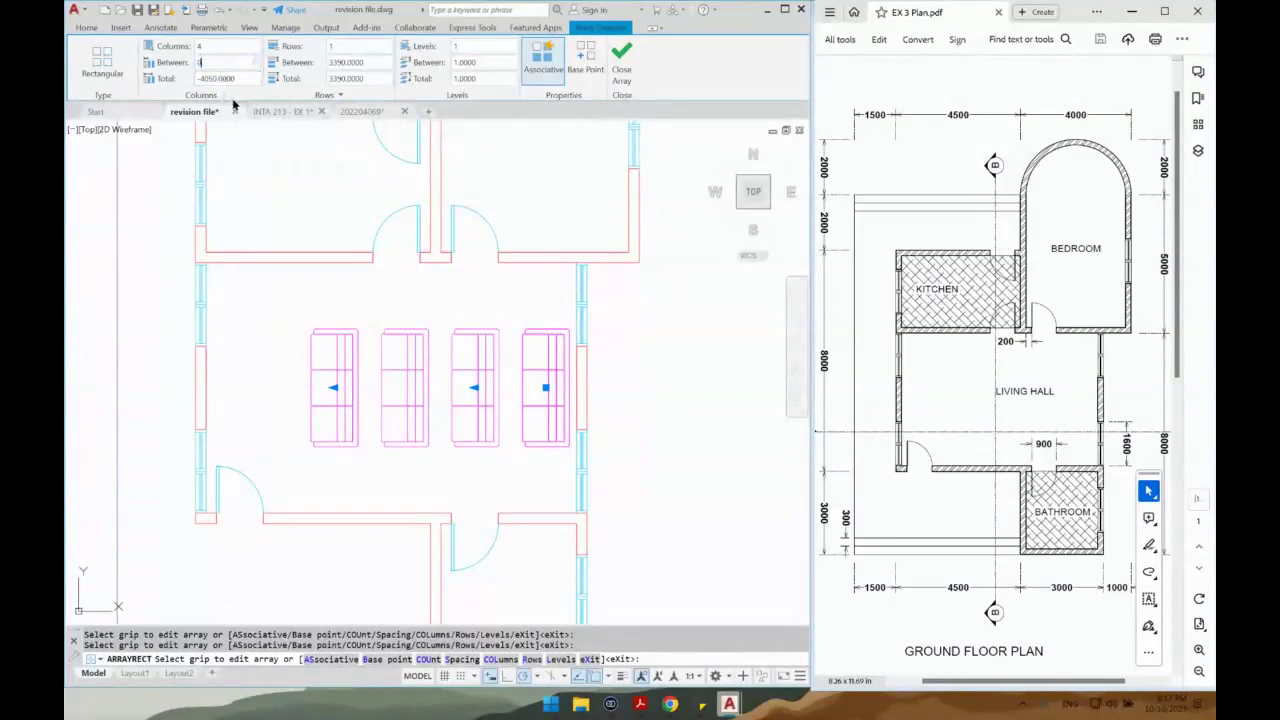
key("Return")
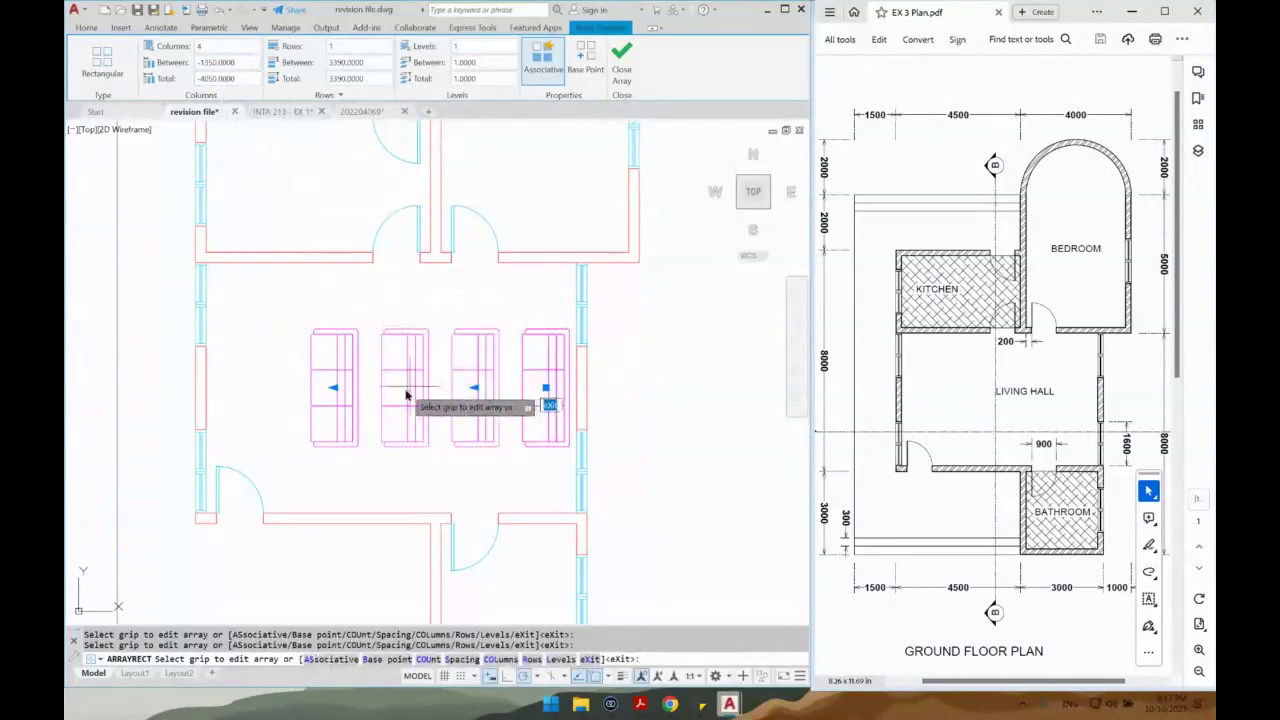
key("Return")
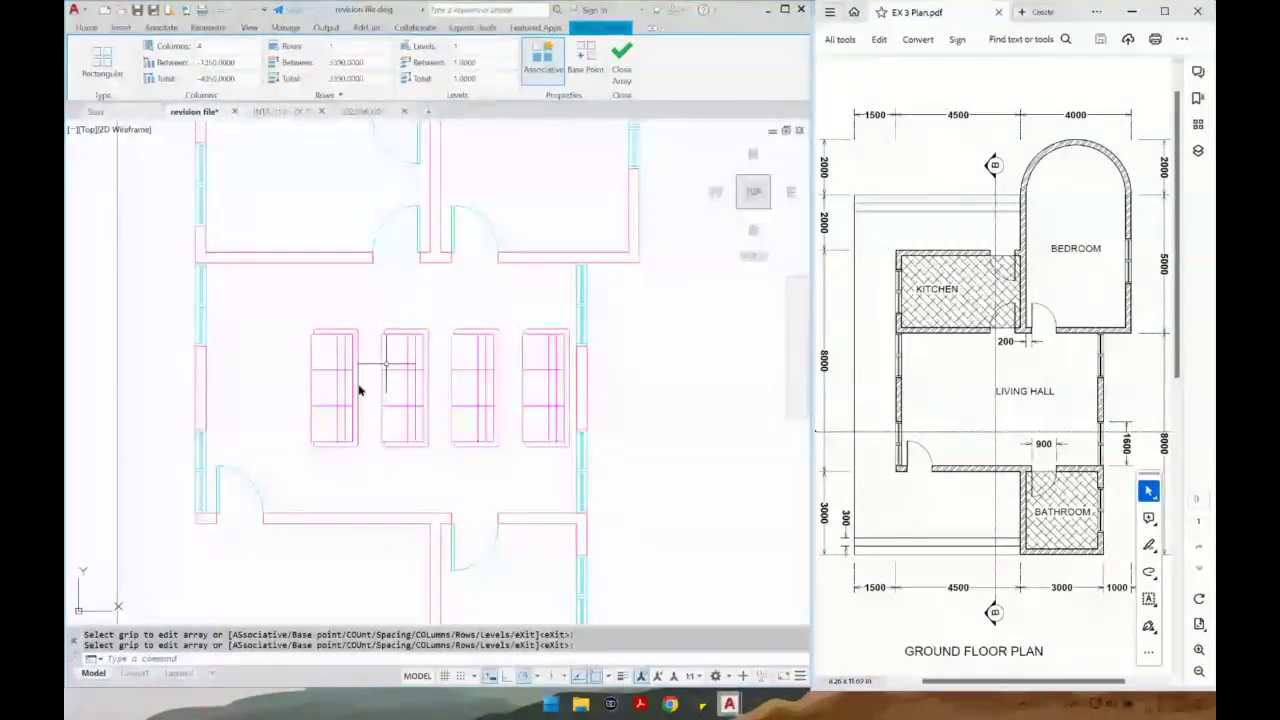
key("ctrl+z")
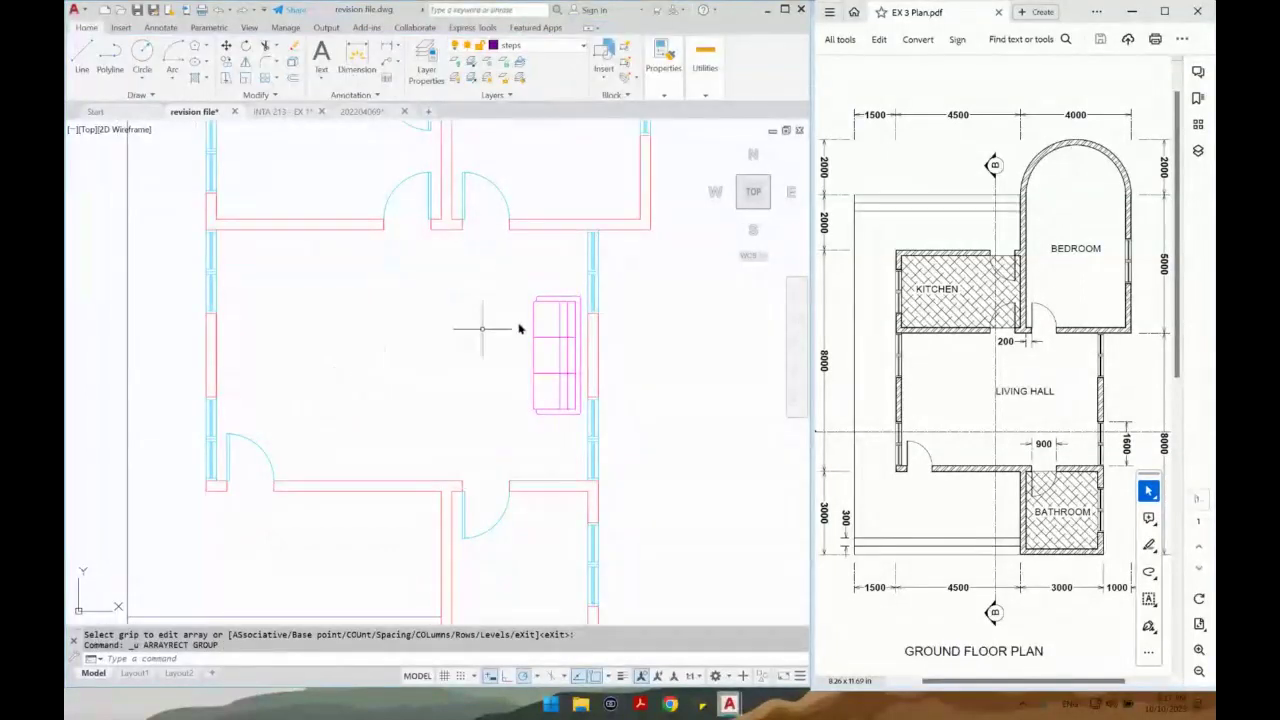
Create an associative polar array of the sofa around a point in the living hall, level with the sofa's midpoint.
left_click(572, 322)
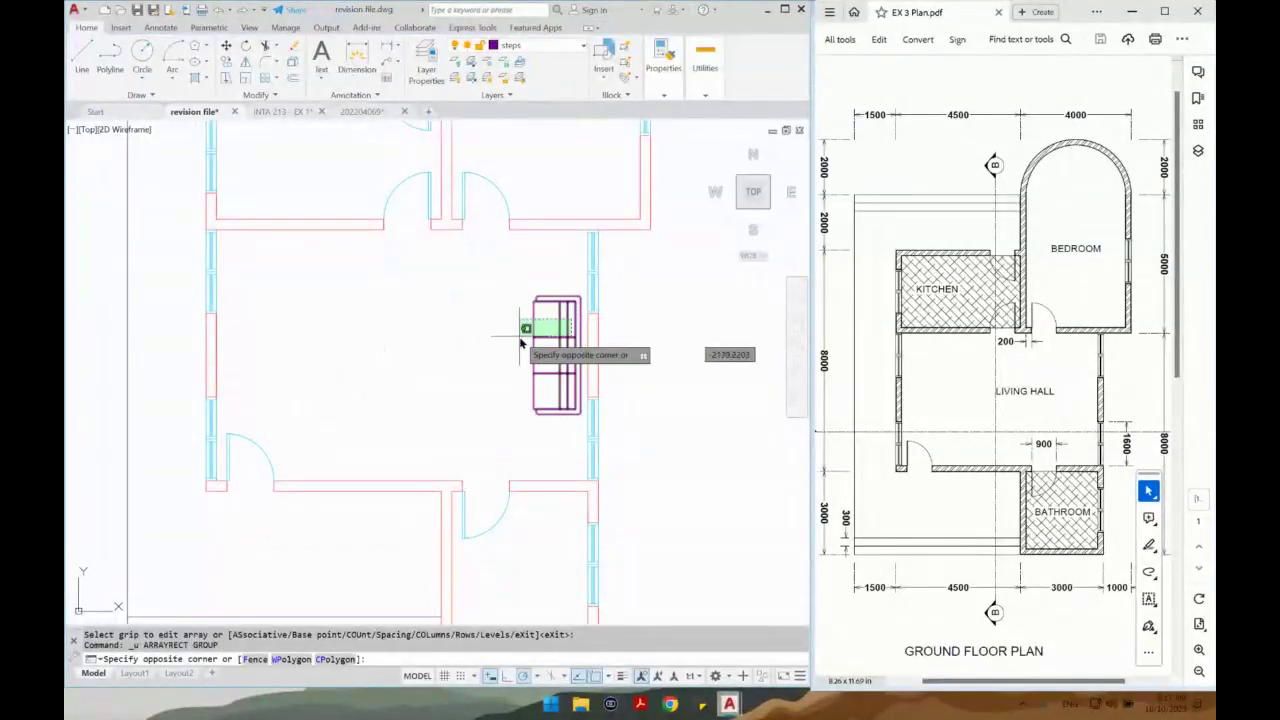
left_click(276, 84)
left_click(300, 154)
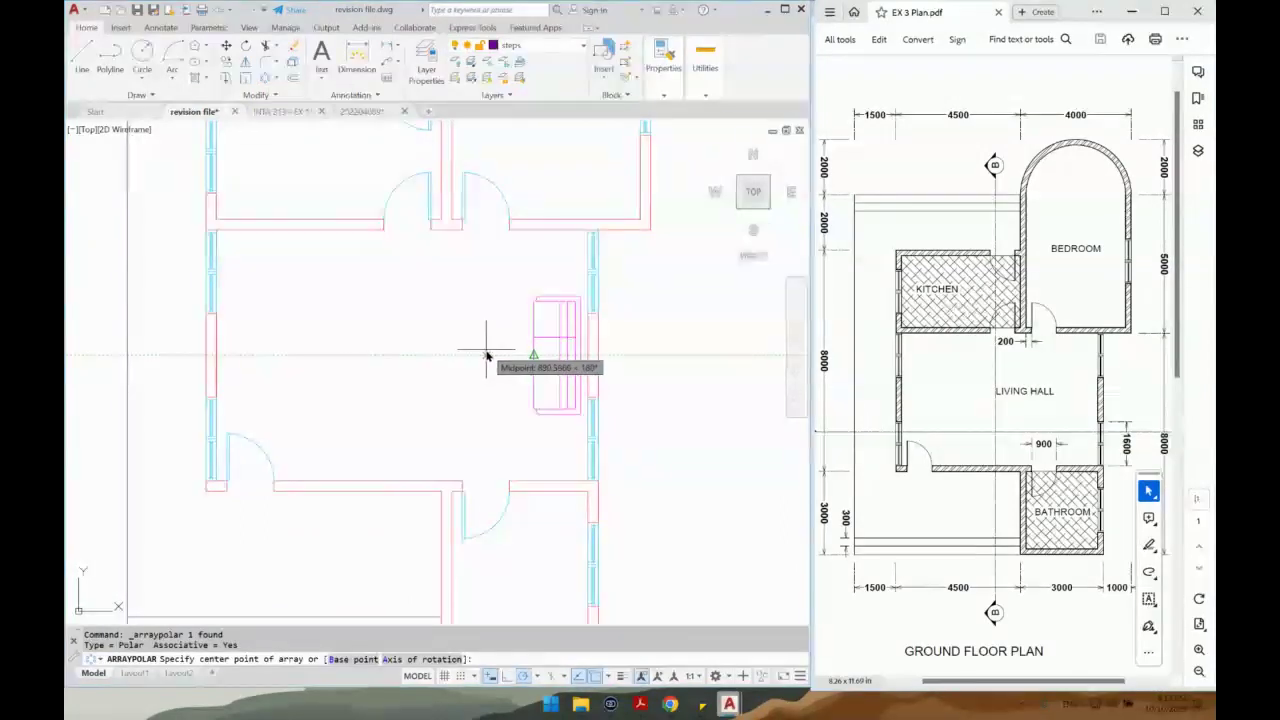
left_click(461, 356)
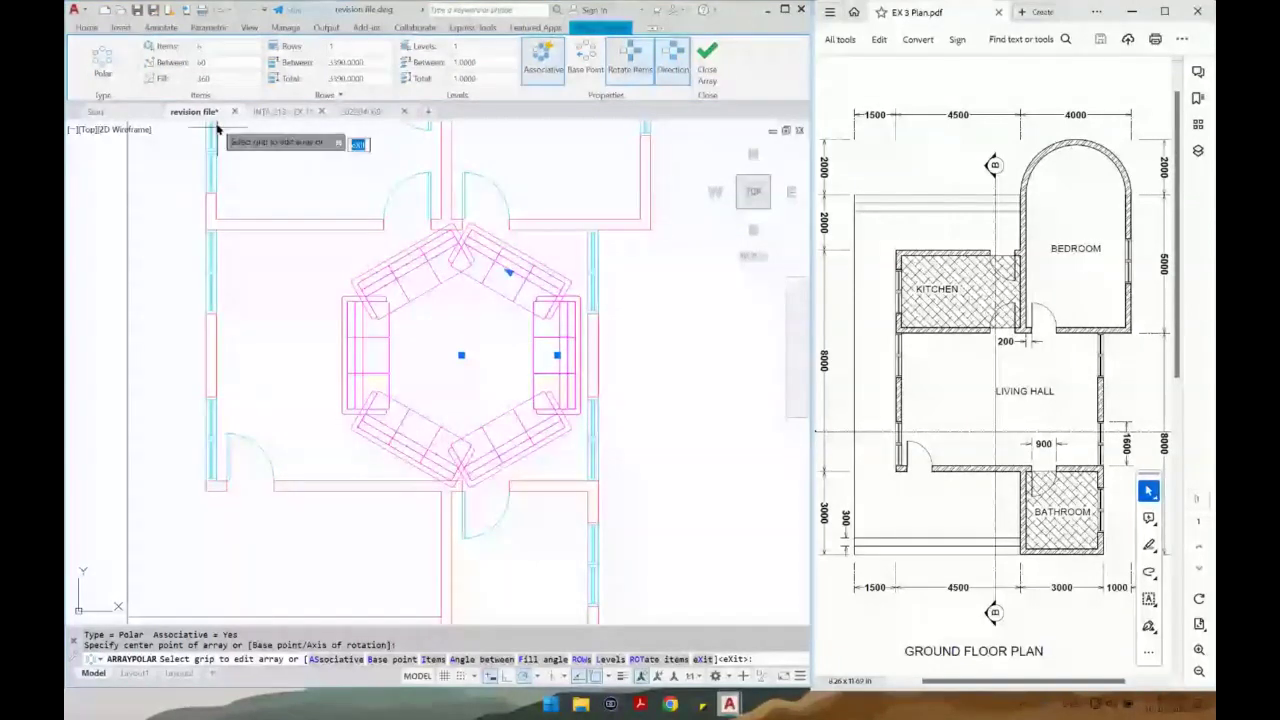
Set the polar sofa array's item count to 3, then change it to 4.
left_click(190, 46)
type("3")
key("Return")
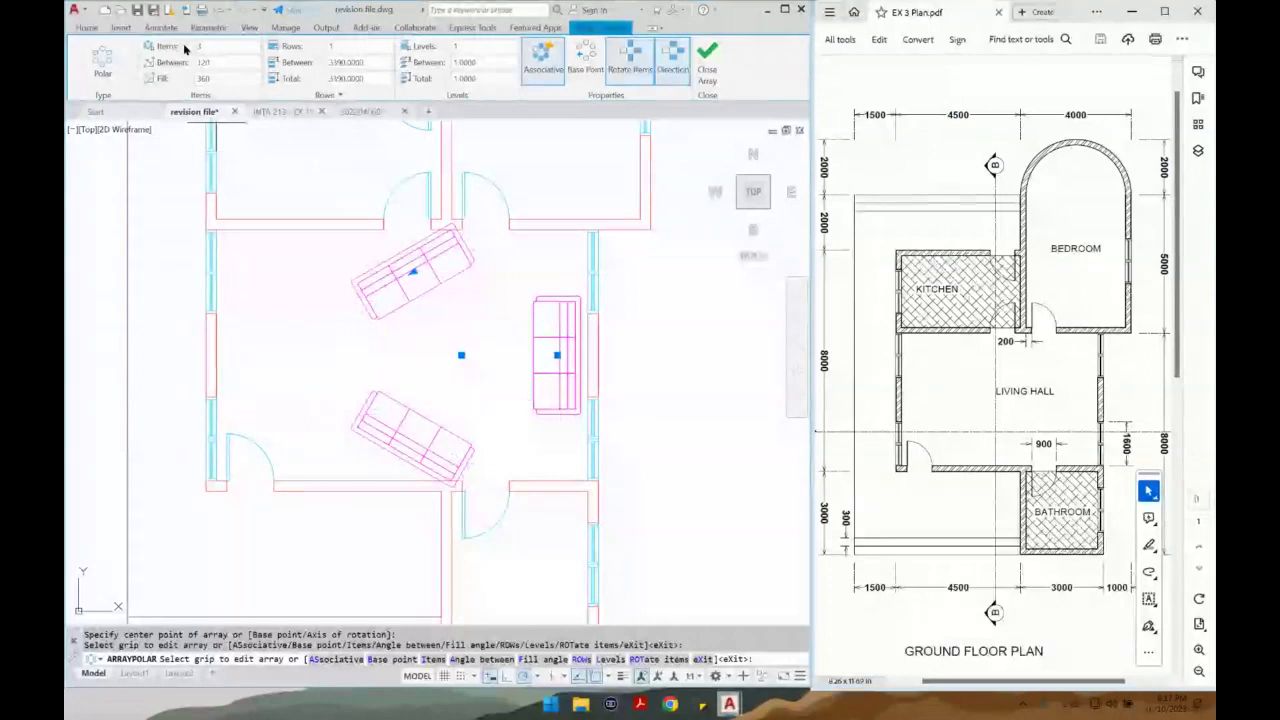
left_click(199, 46)
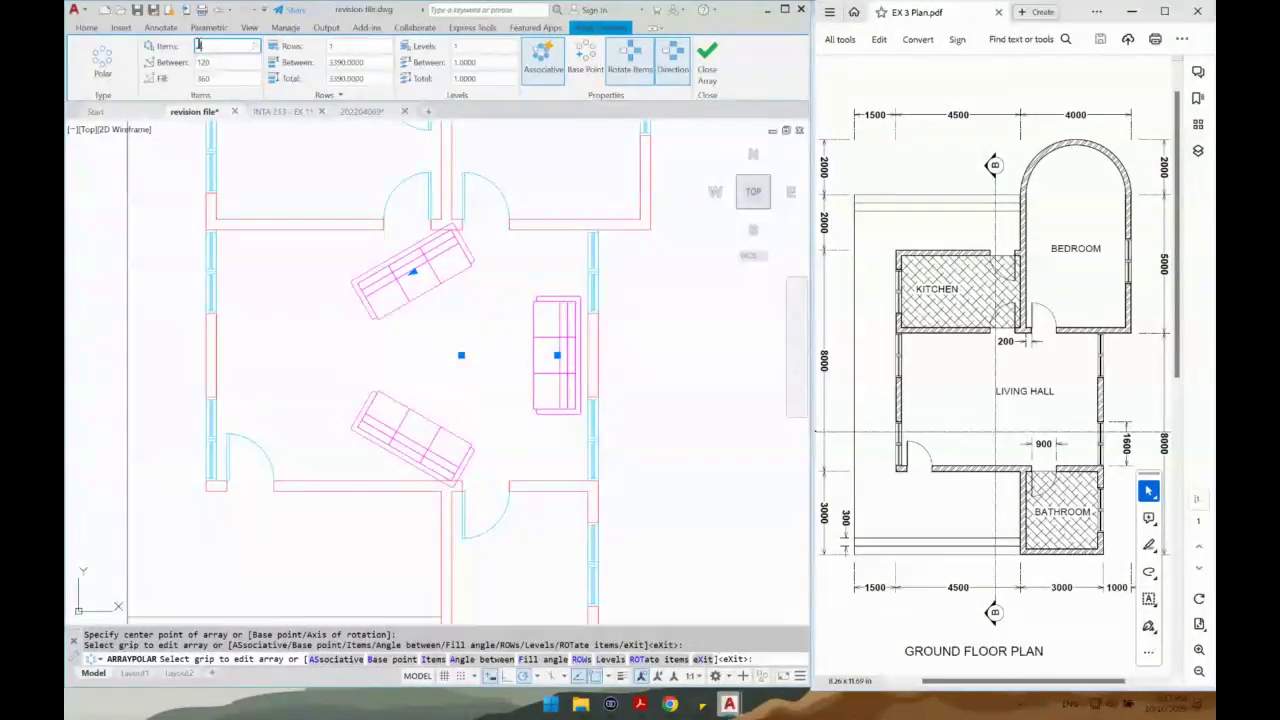
type("4")
key("Return")
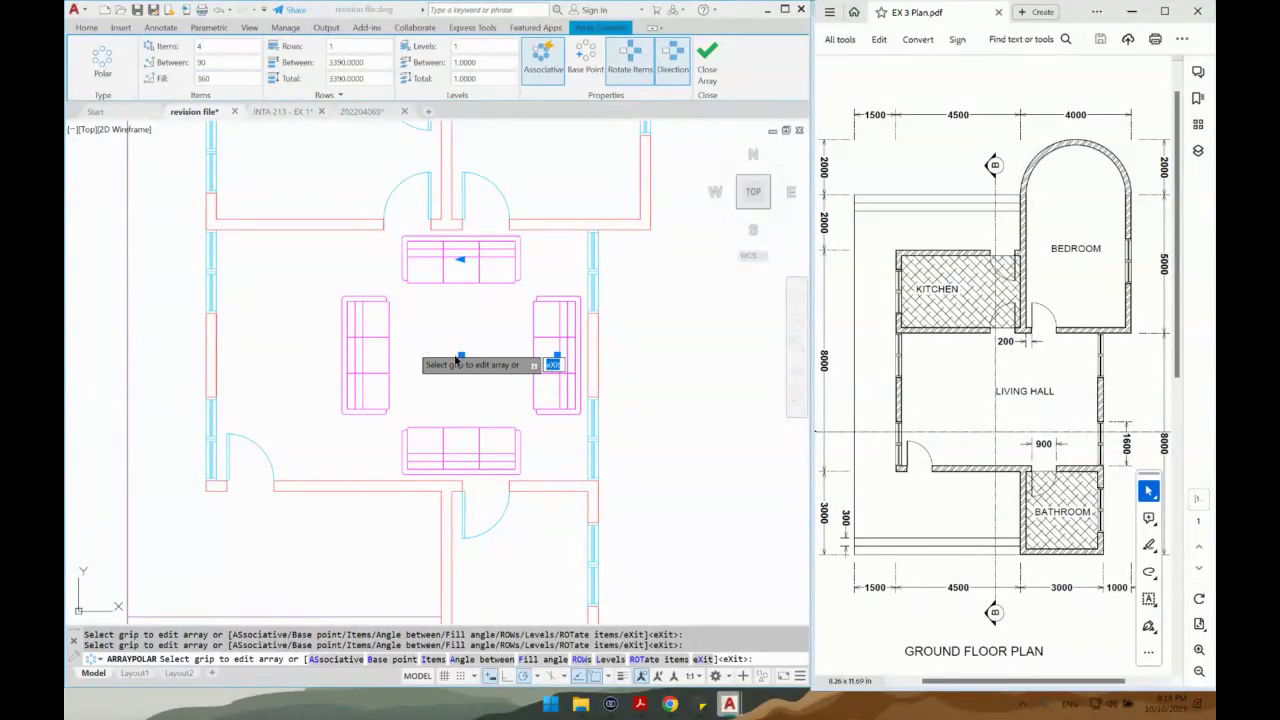
Leave the array editing and undo the polar sofa array.
key("Escape")
key("ctrl+z")
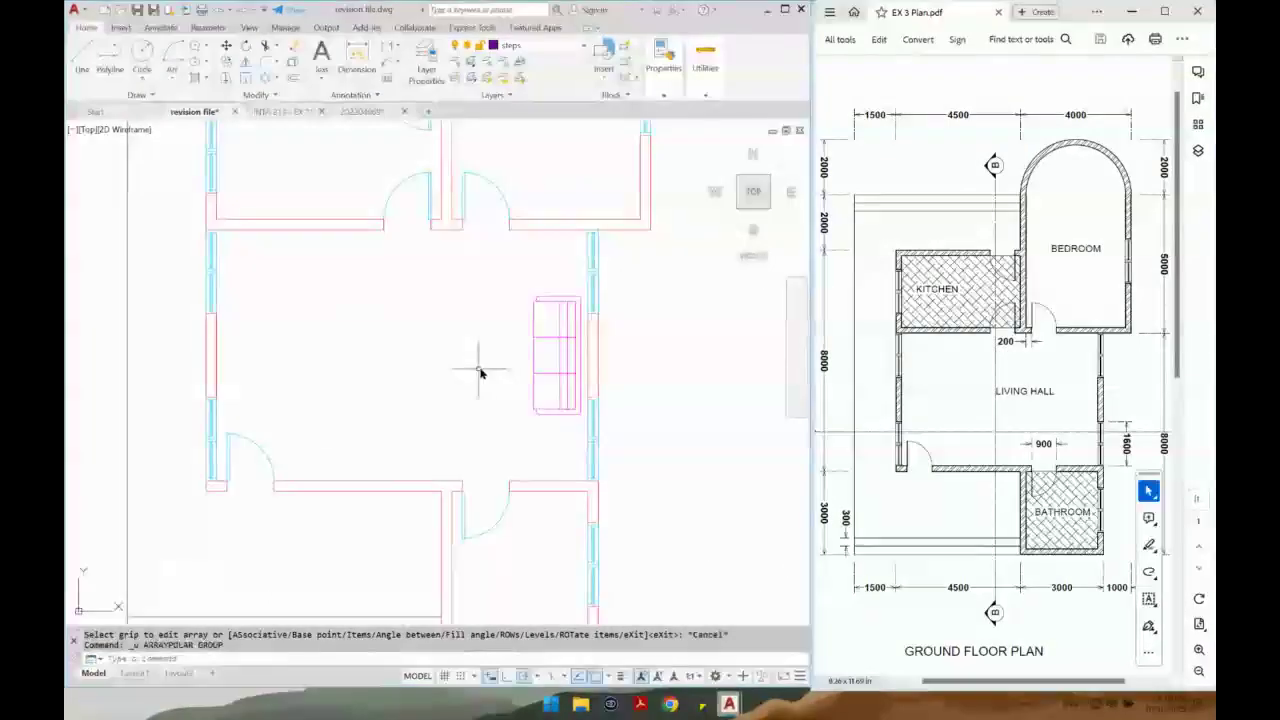
scroll(480, 373, "down", 5)
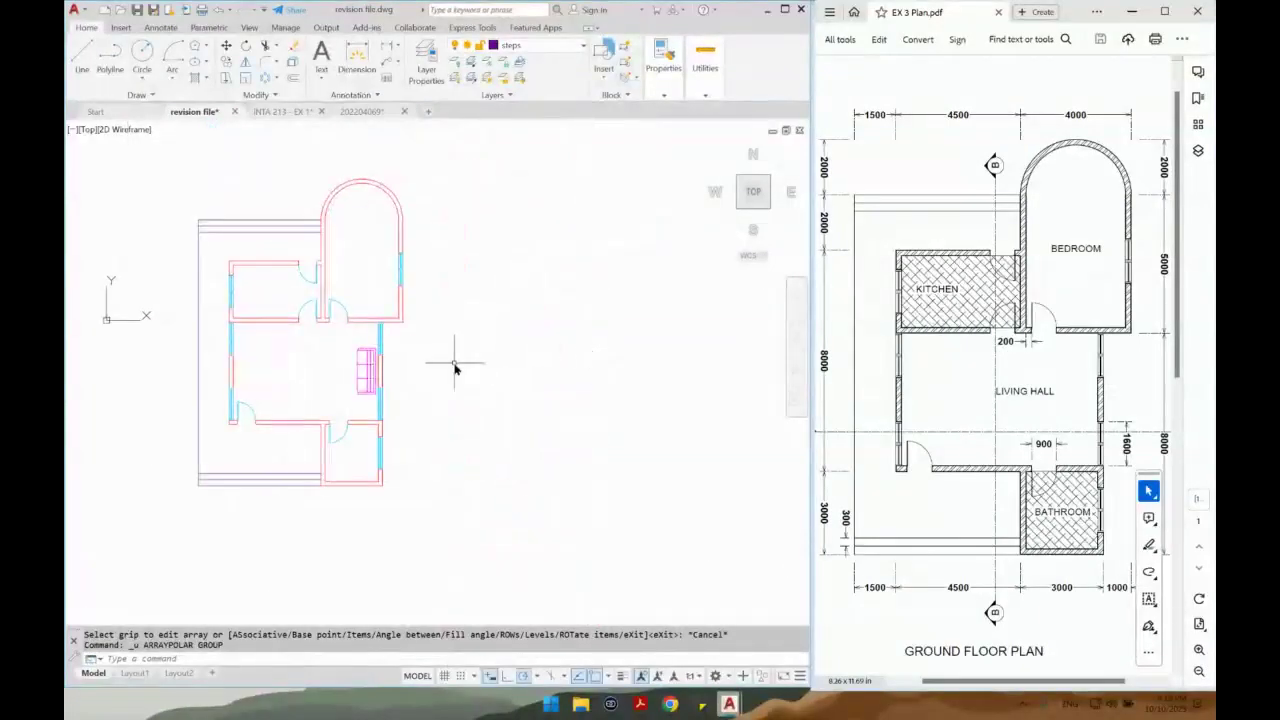
type("l")
key("Return")
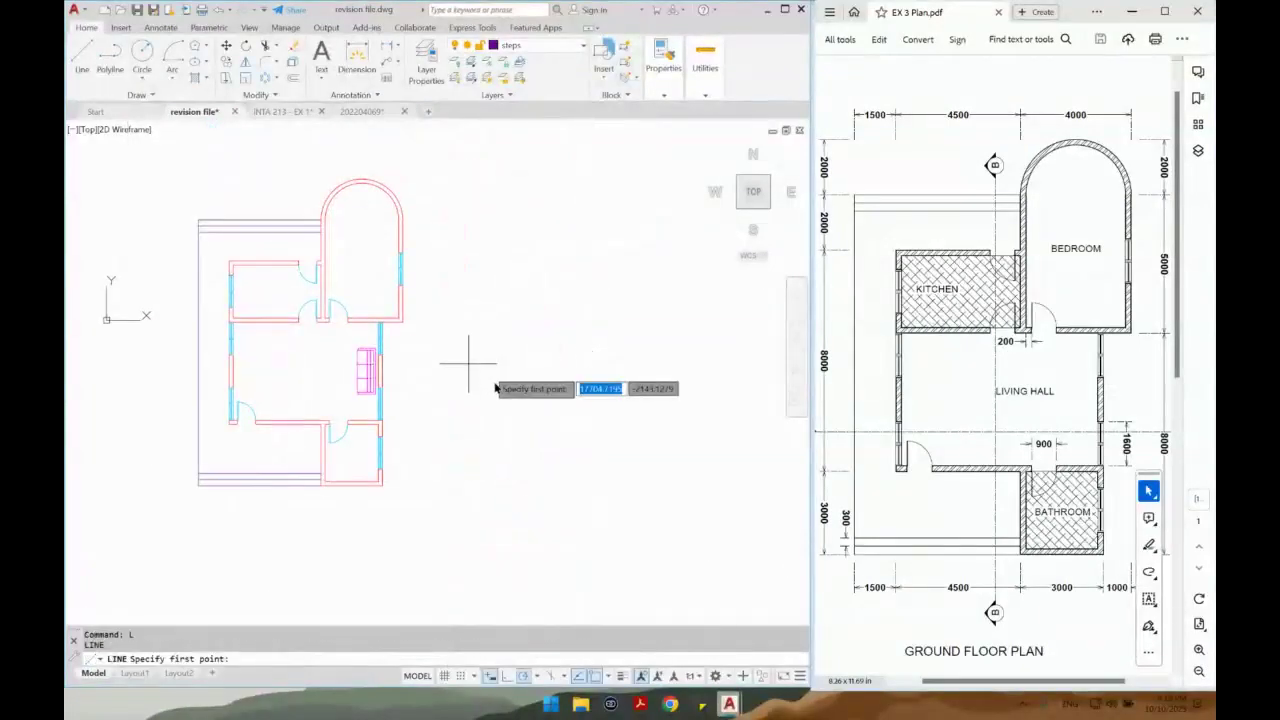
key("Escape")
Draw a large arc by start, center and end points in the empty space to the right of the floor plan.
left_click(174, 58)
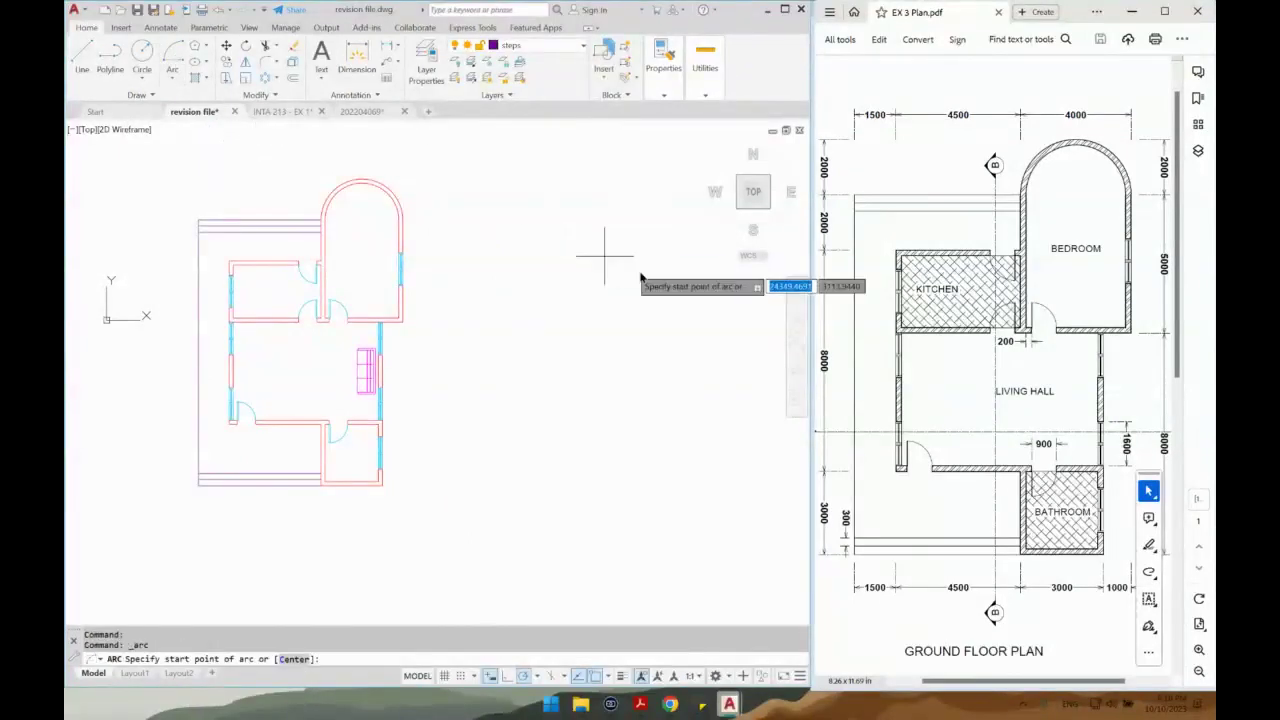
left_click(617, 244)
left_click(570, 372)
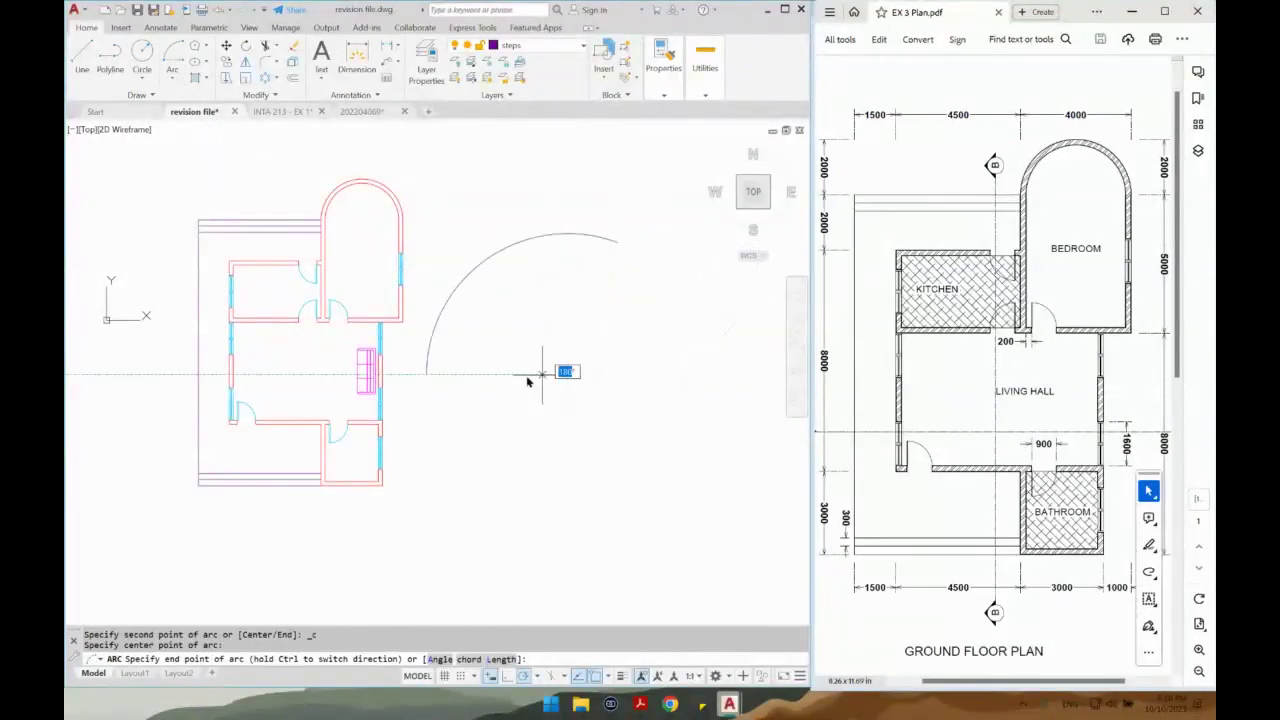
left_click(474, 368)
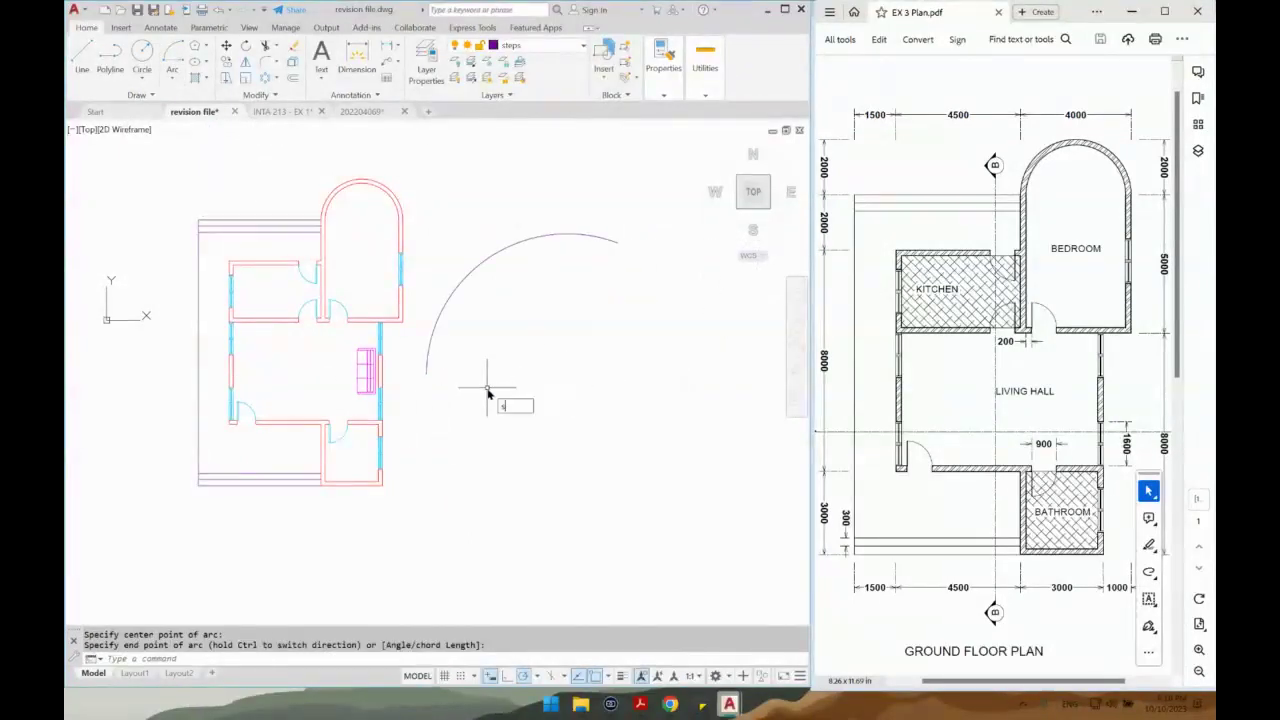
Draw a wavy spline through four fit points in the empty space below the large arc.
key("Return")
left_click(490, 497)
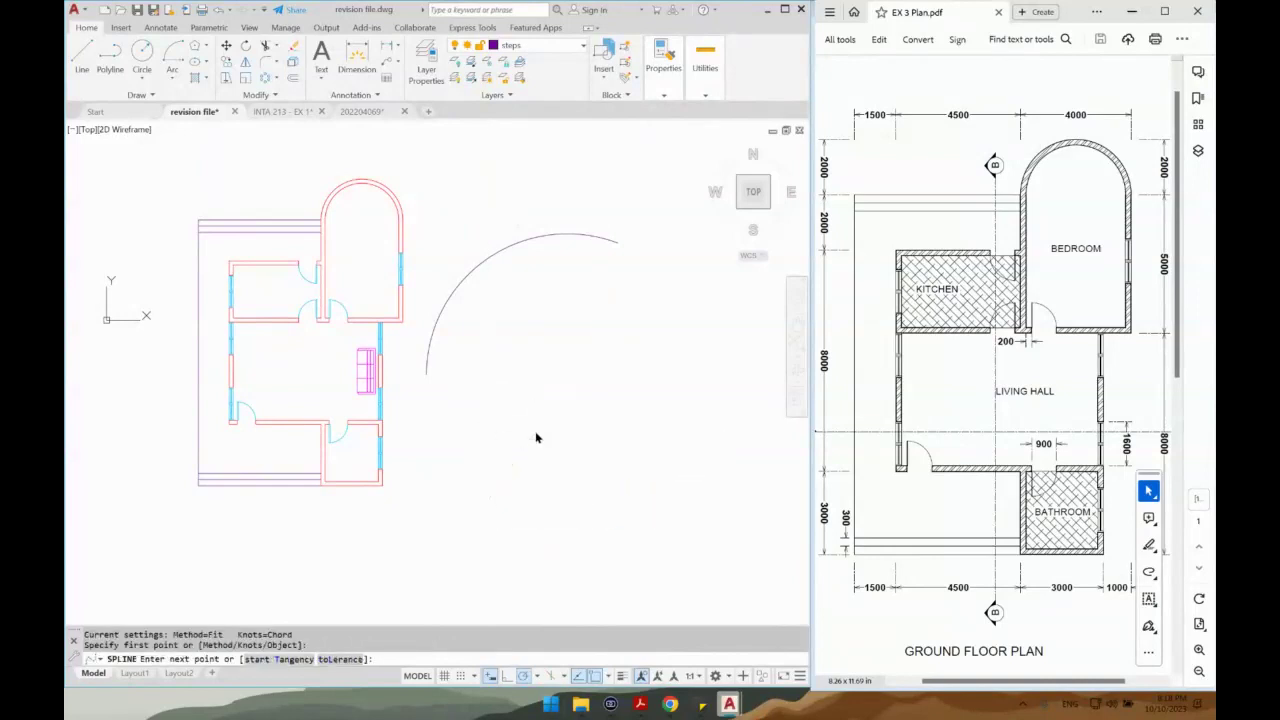
left_click(541, 430)
left_click(660, 478)
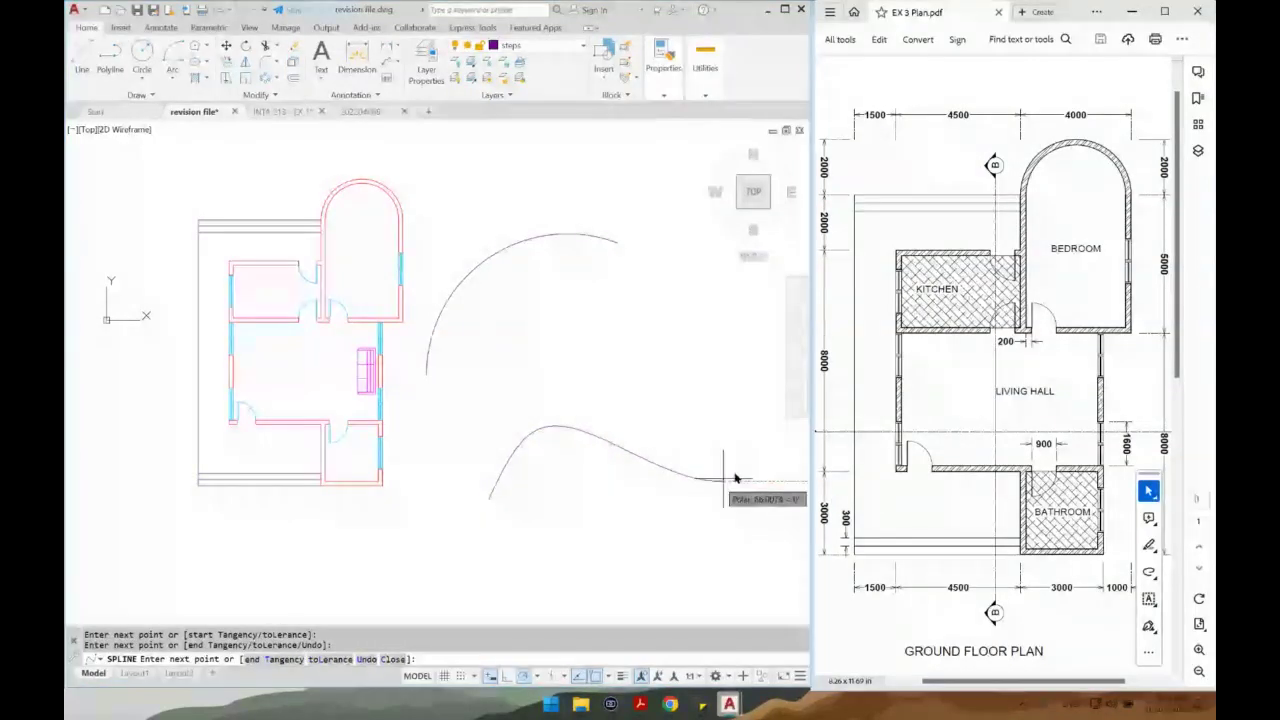
left_click(770, 450)
key("Return")
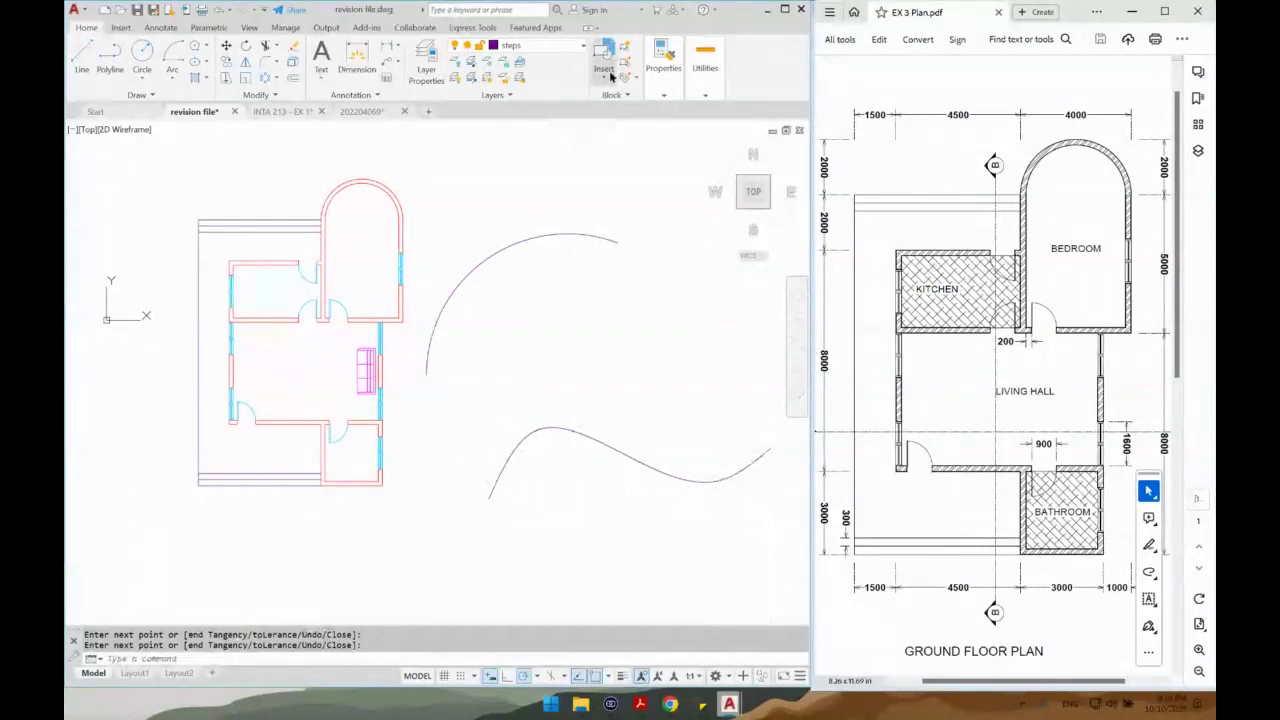
Draw a small circle just above the right end of the large arc.
left_click(604, 60)
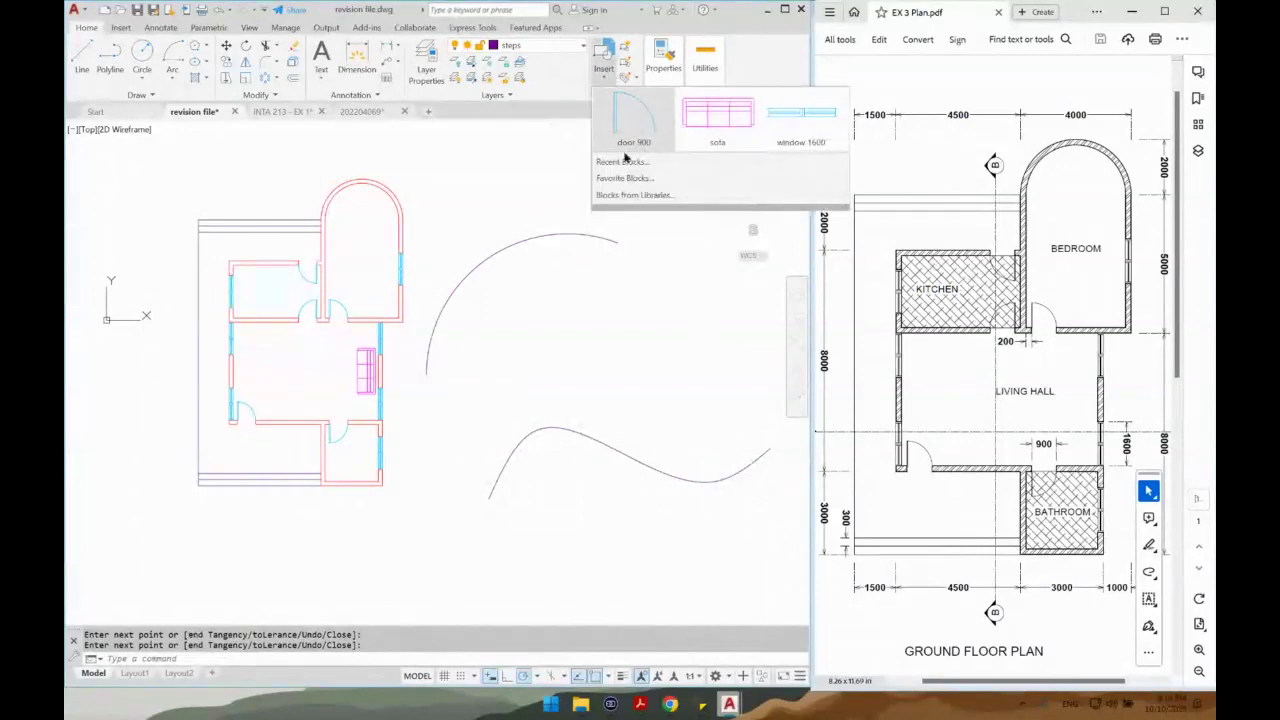
middle_click_drag(586, 251, 530, 330)
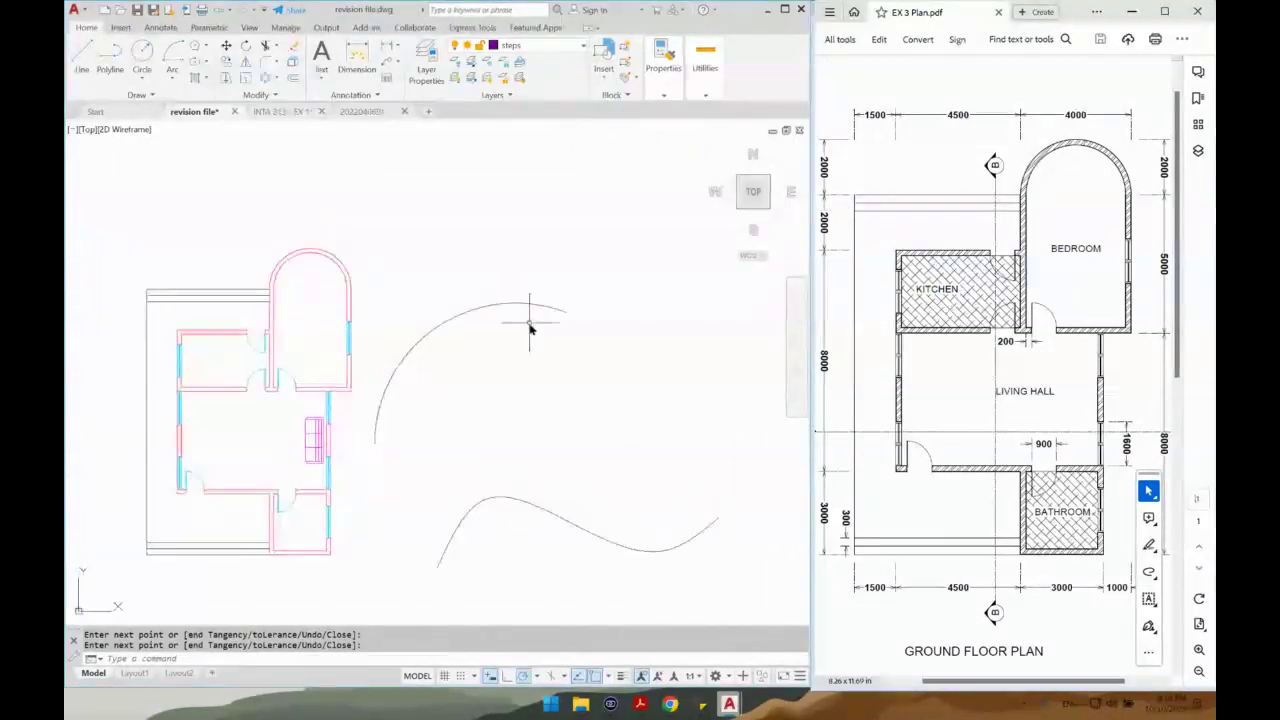
type("c")
key("Return")
scroll(585, 292, "up", 2)
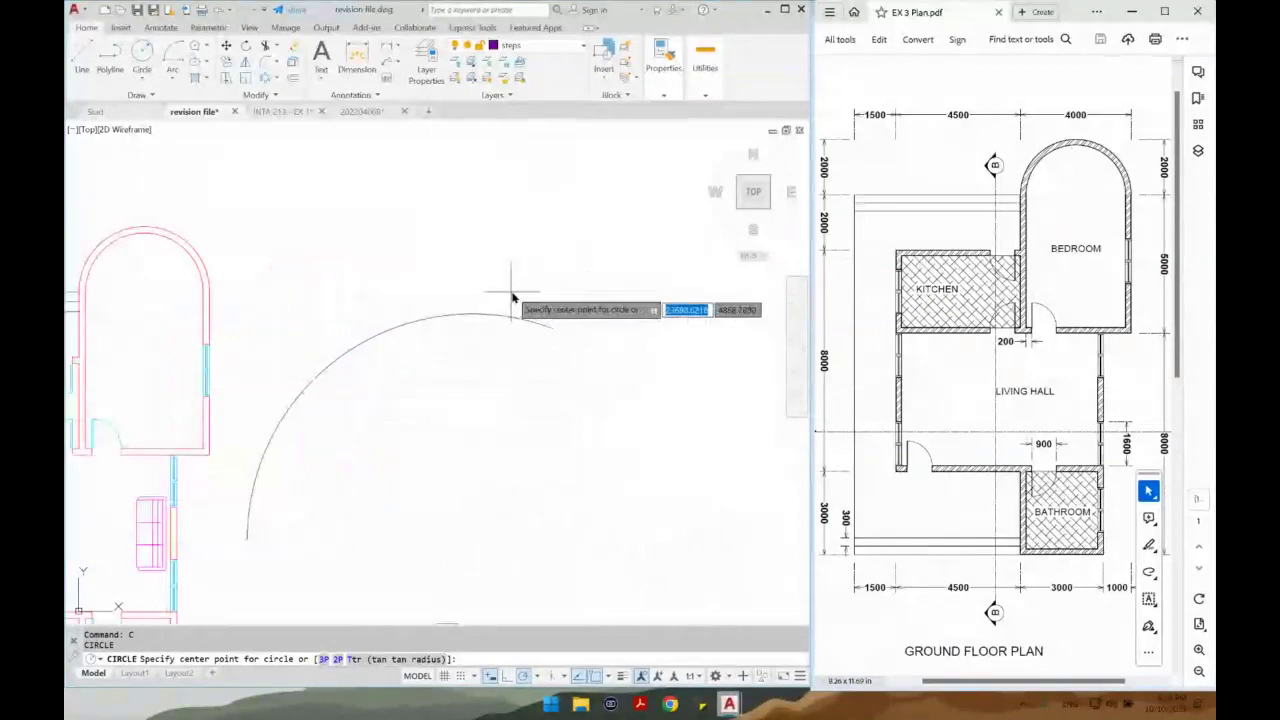
left_click(535, 291)
left_click(556, 284)
Create an associative path array of the small circle along the large arc, keeping the default spacing.
left_click(556, 269)
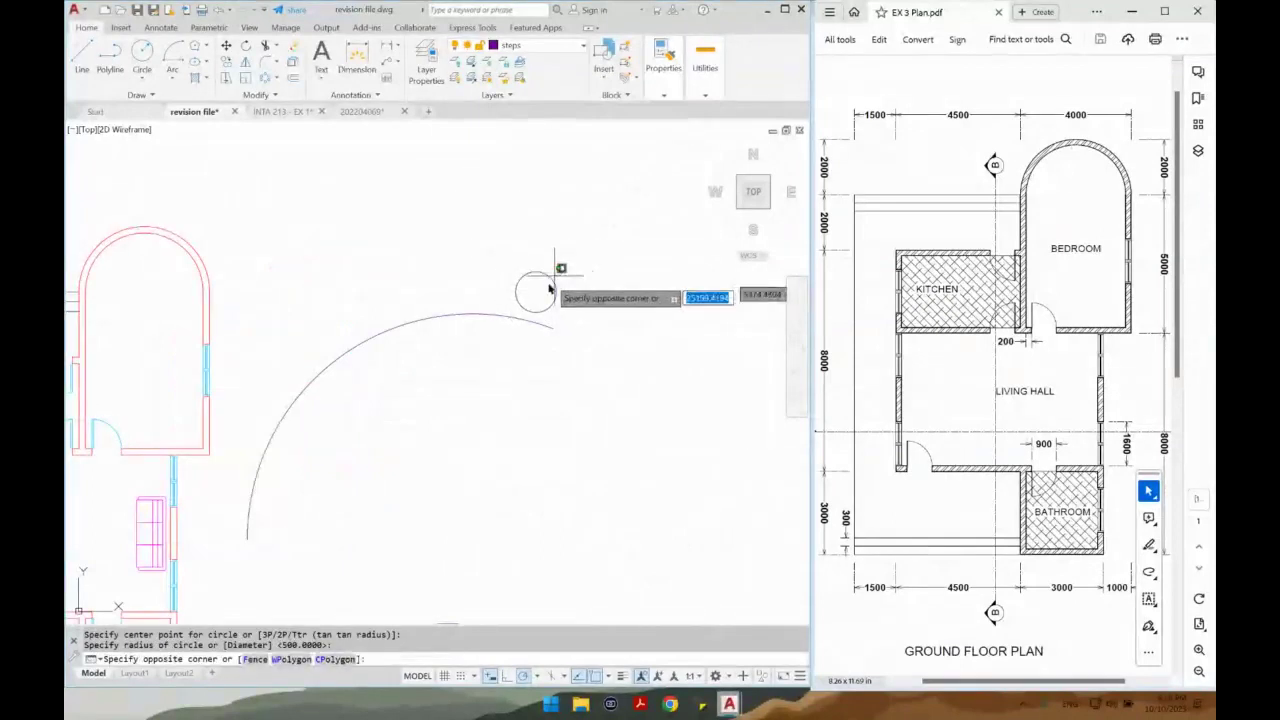
left_click(547, 291)
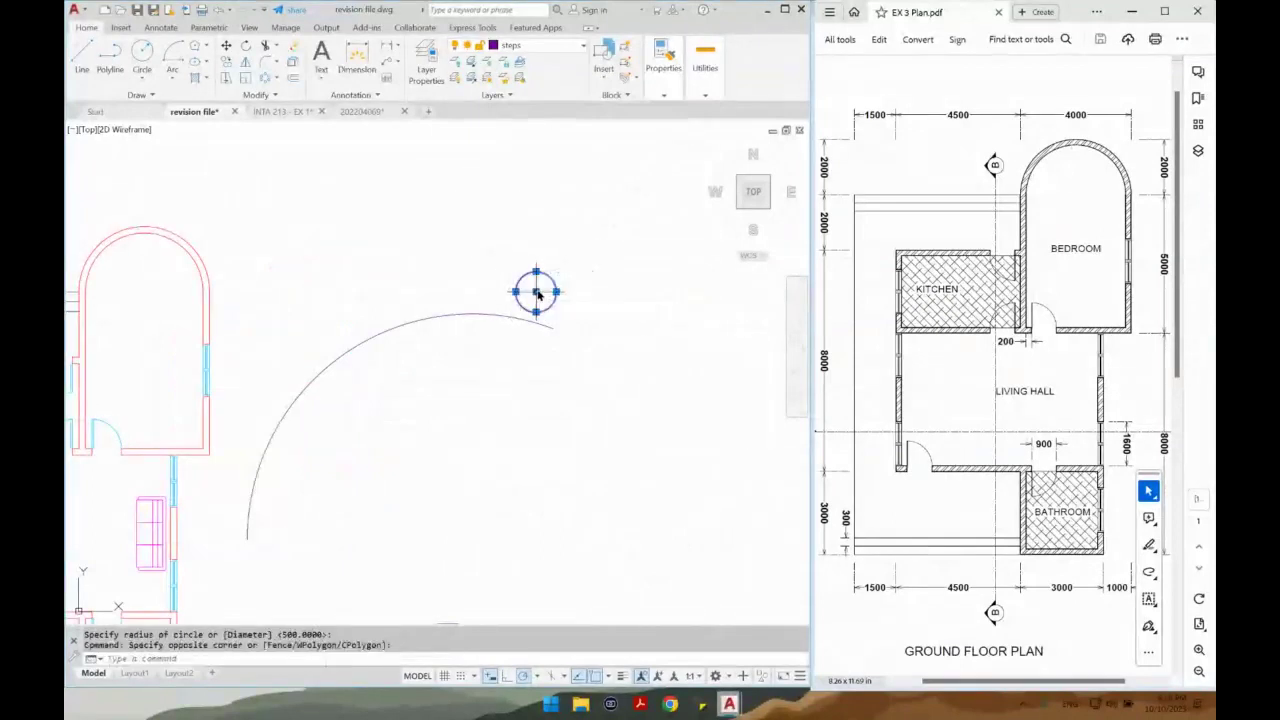
left_click(277, 78)
left_click(296, 138)
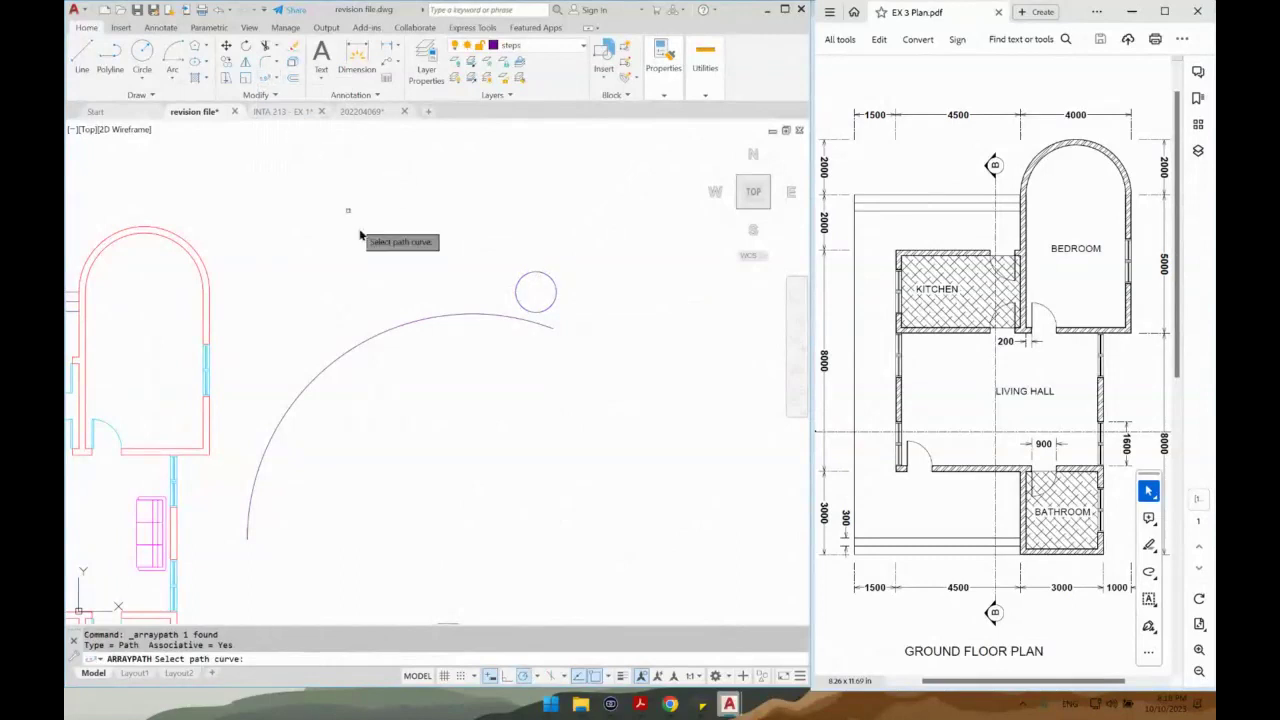
left_click(436, 320)
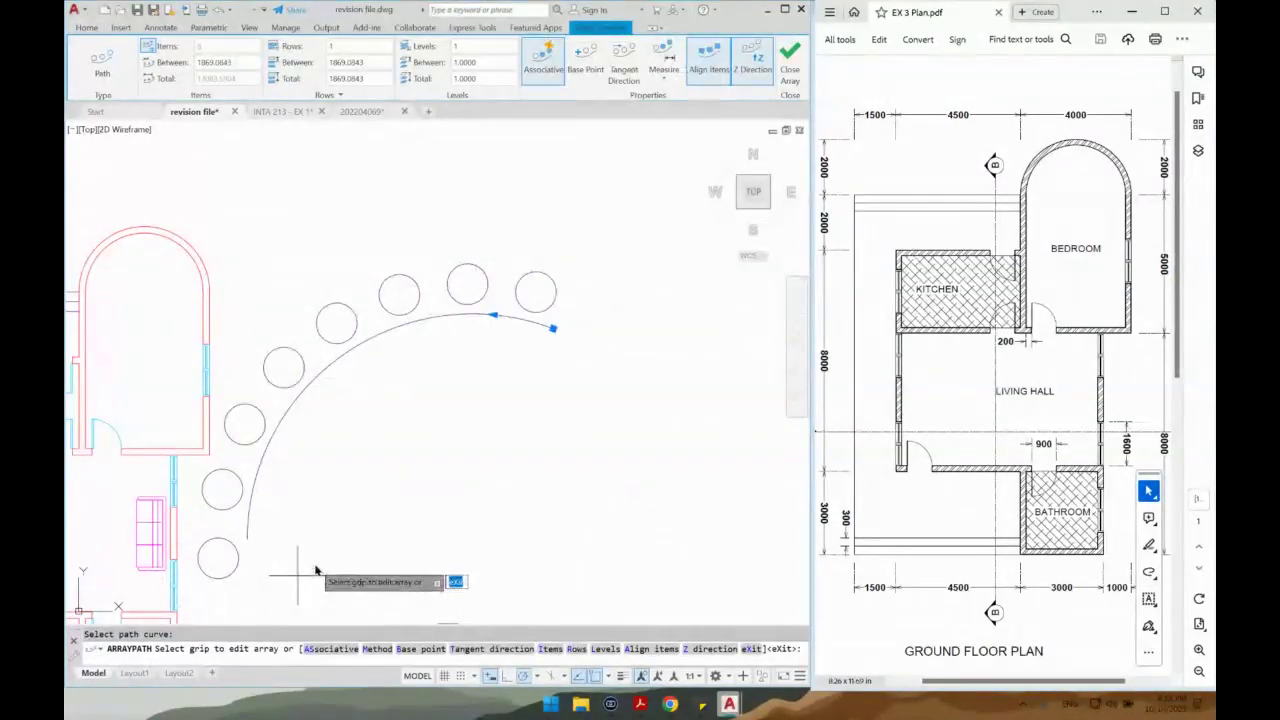
mouse_move(315, 570)
middle_mouse_down()
mouse_move(337, 414)
mouse_move(310, 366)
middle_mouse_up()
key("Escape")
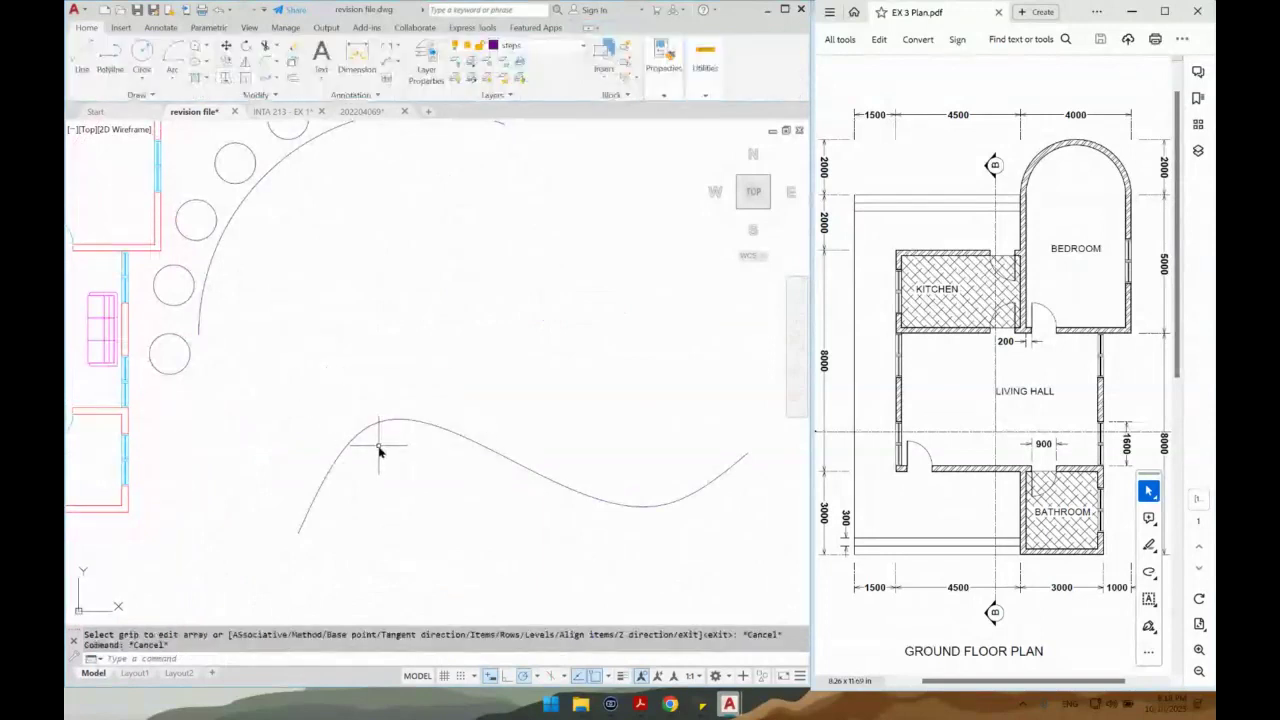
Draw a three-sided polygon circumscribed about a circle beside the left end of the wavy spline.
type("pol")
key("Return")
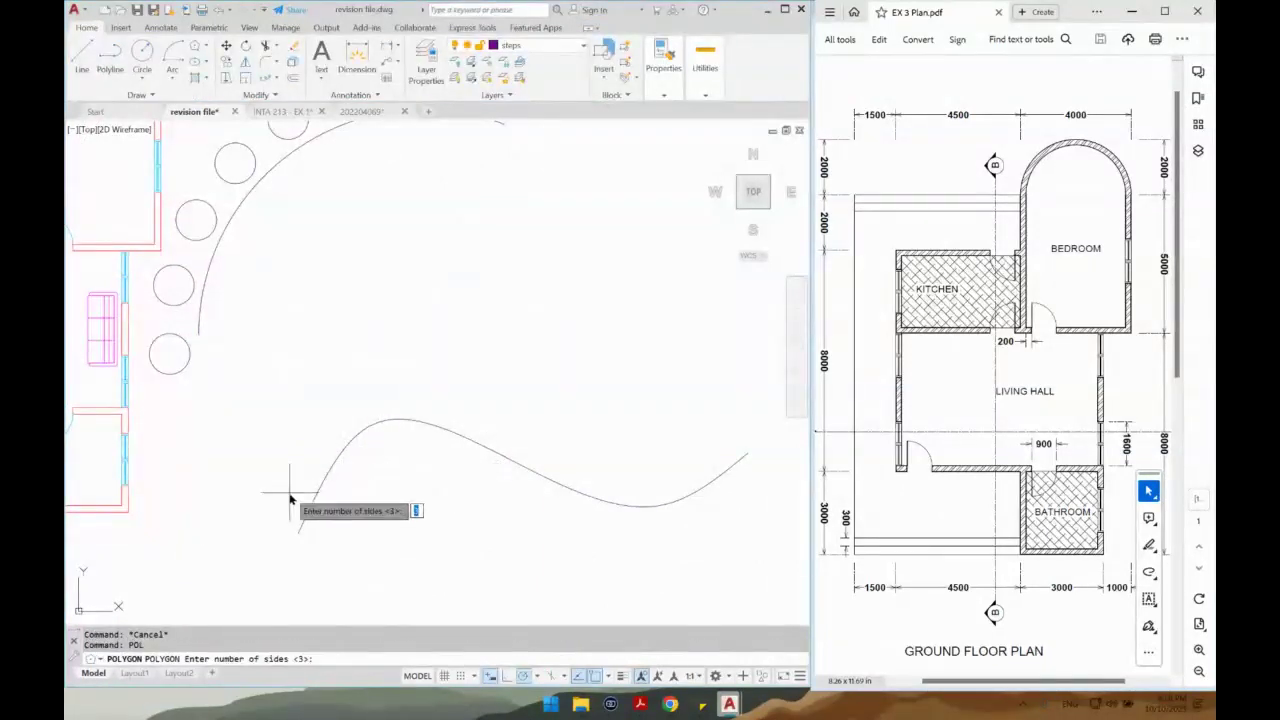
key("Return")
left_click(283, 502)
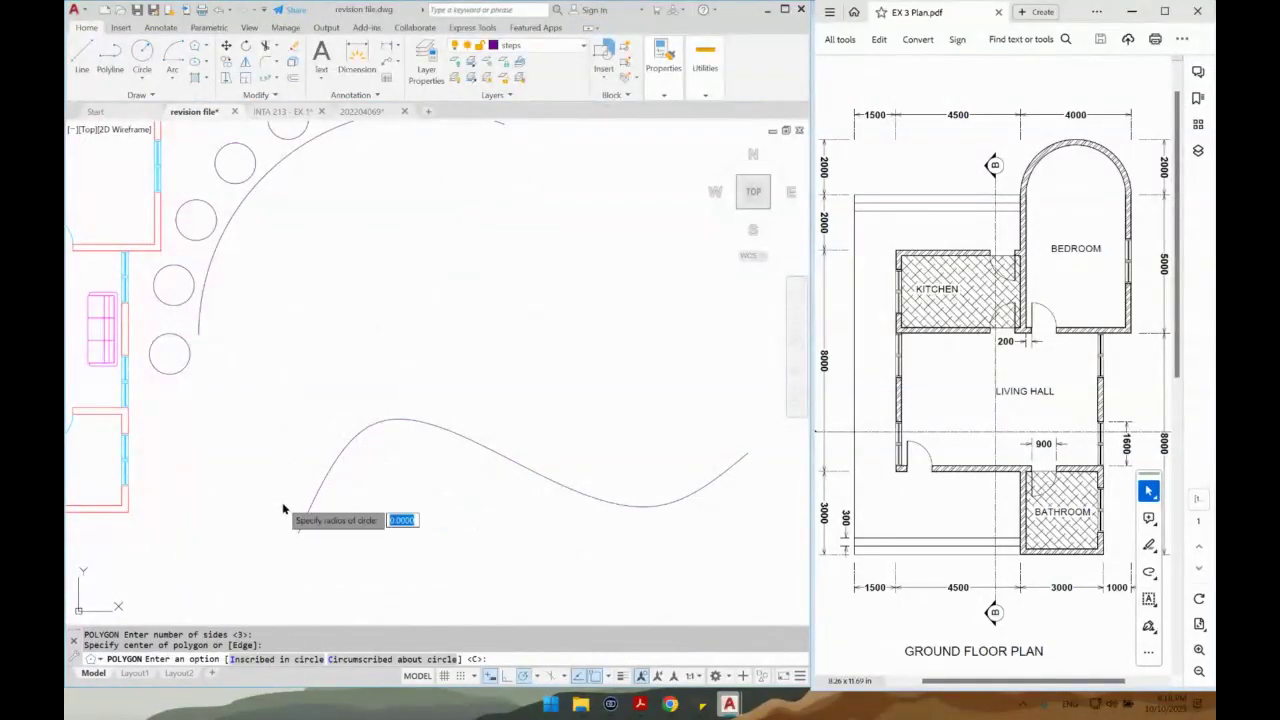
key("Return")
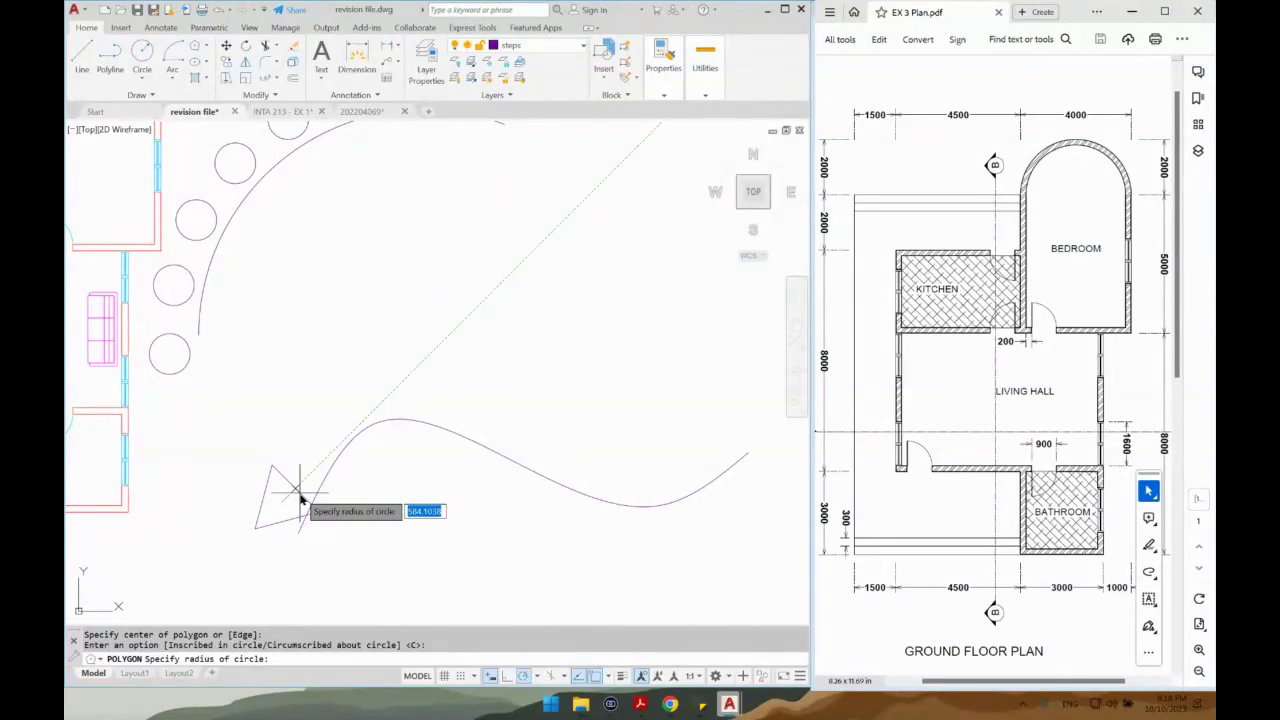
left_click(300, 497)
Create an associative path array of the triangle along the wavy spline with 2500 between items and 3 rows.
left_click(266, 78)
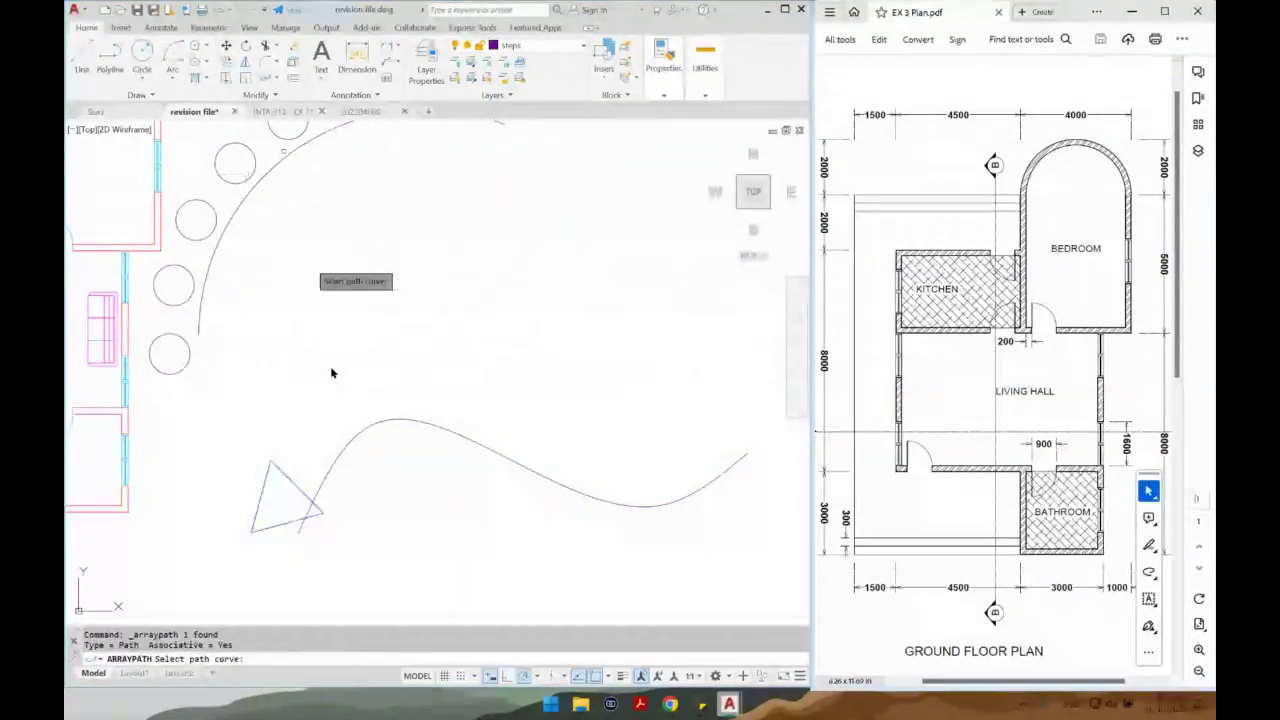
left_click(362, 434)
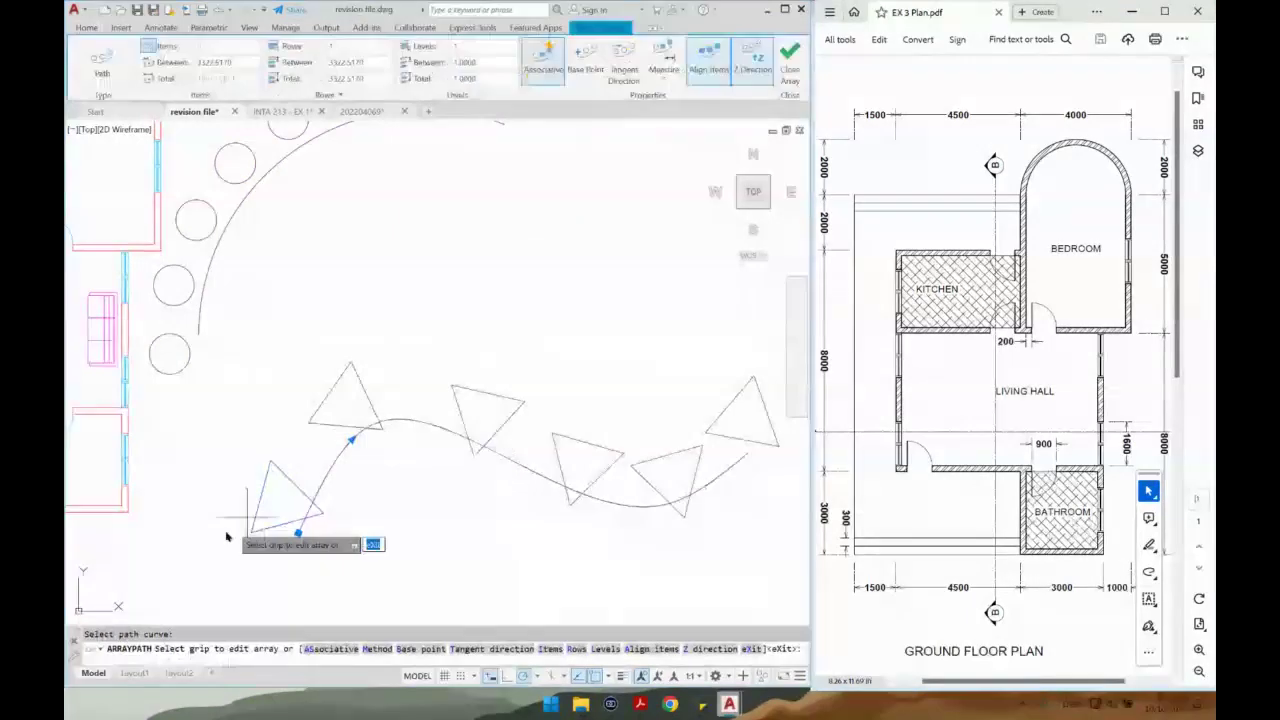
left_click(206, 62)
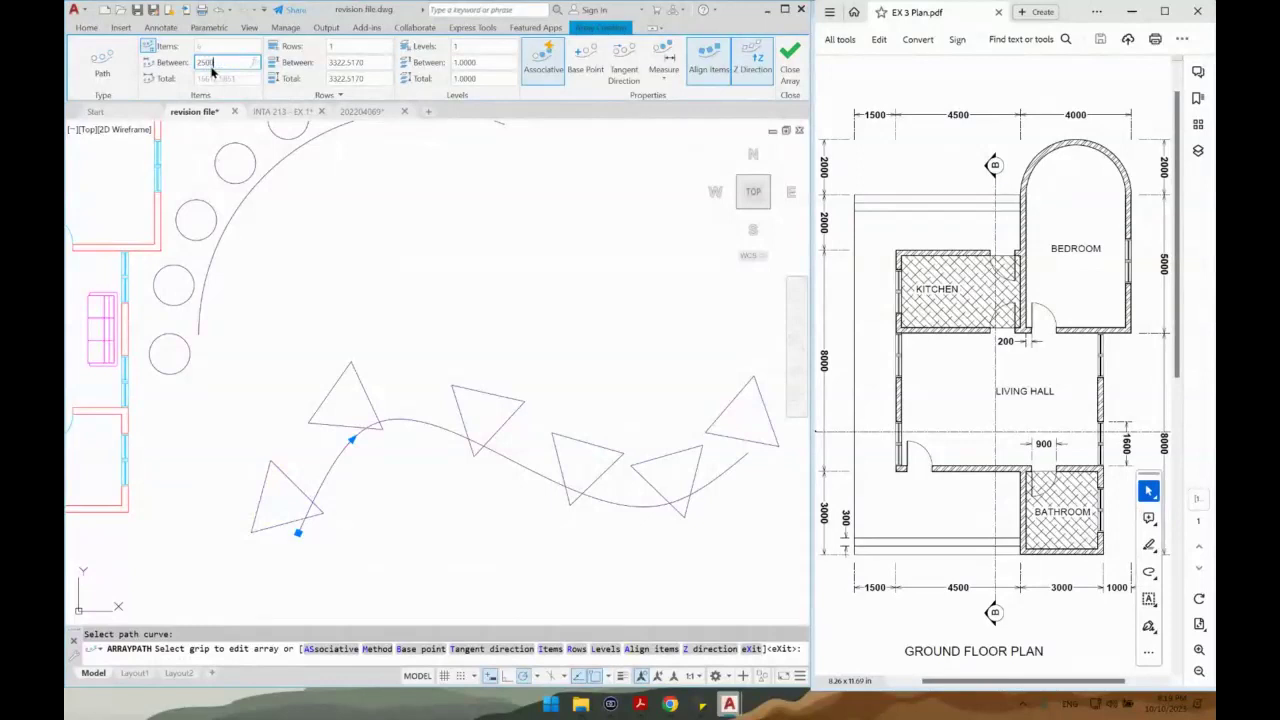
type("2500")
key("Return")
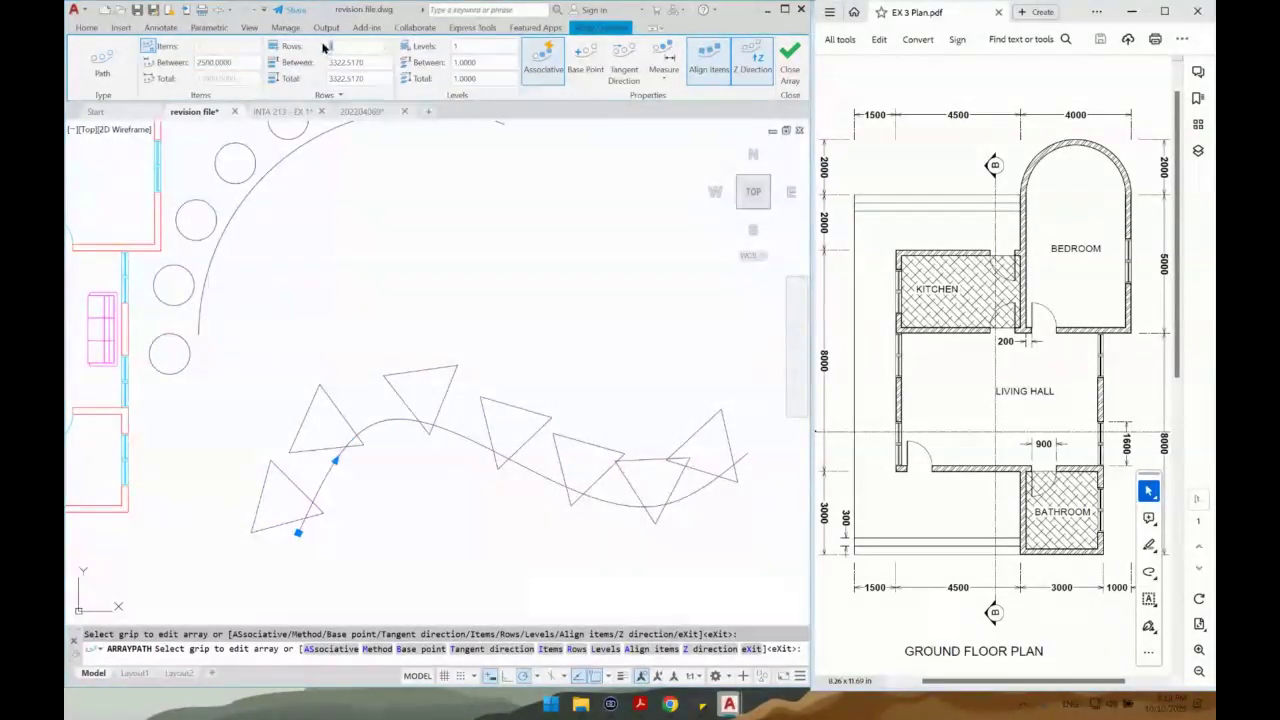
type("3")
key("Return")
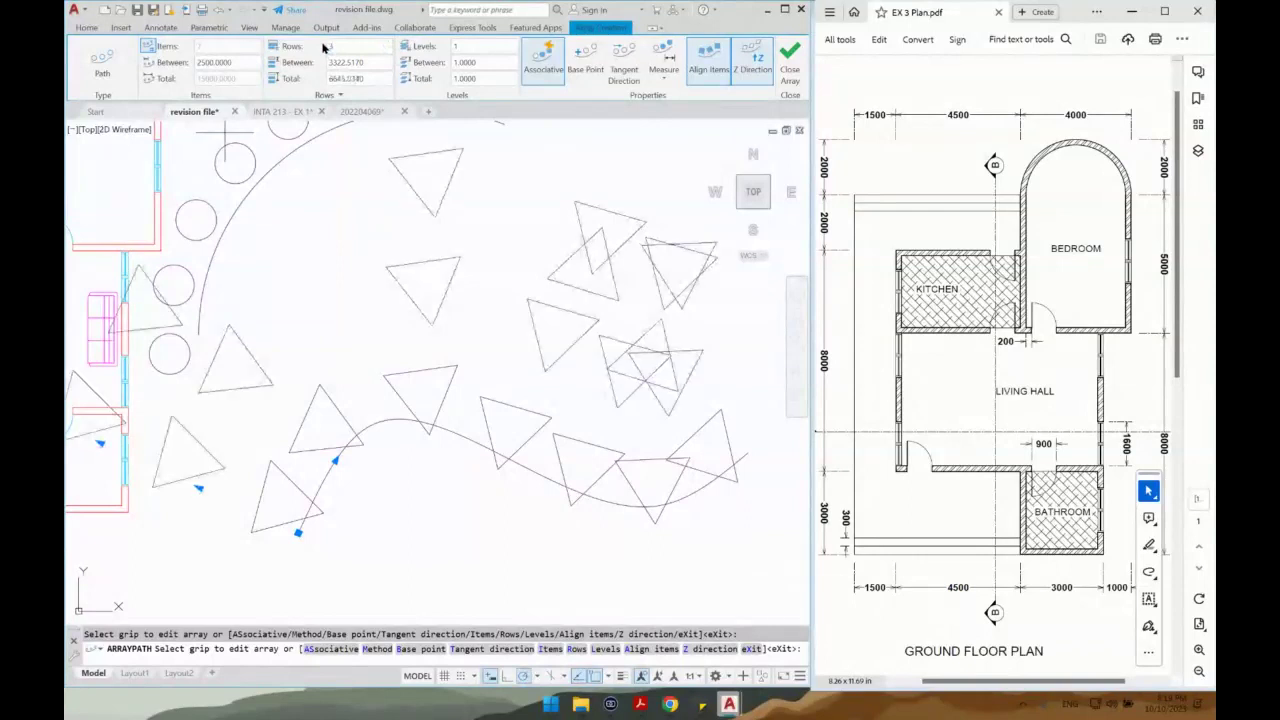
Set the triangle path array along the wavy spline to 1 row and finish the array.
left_click(325, 46)
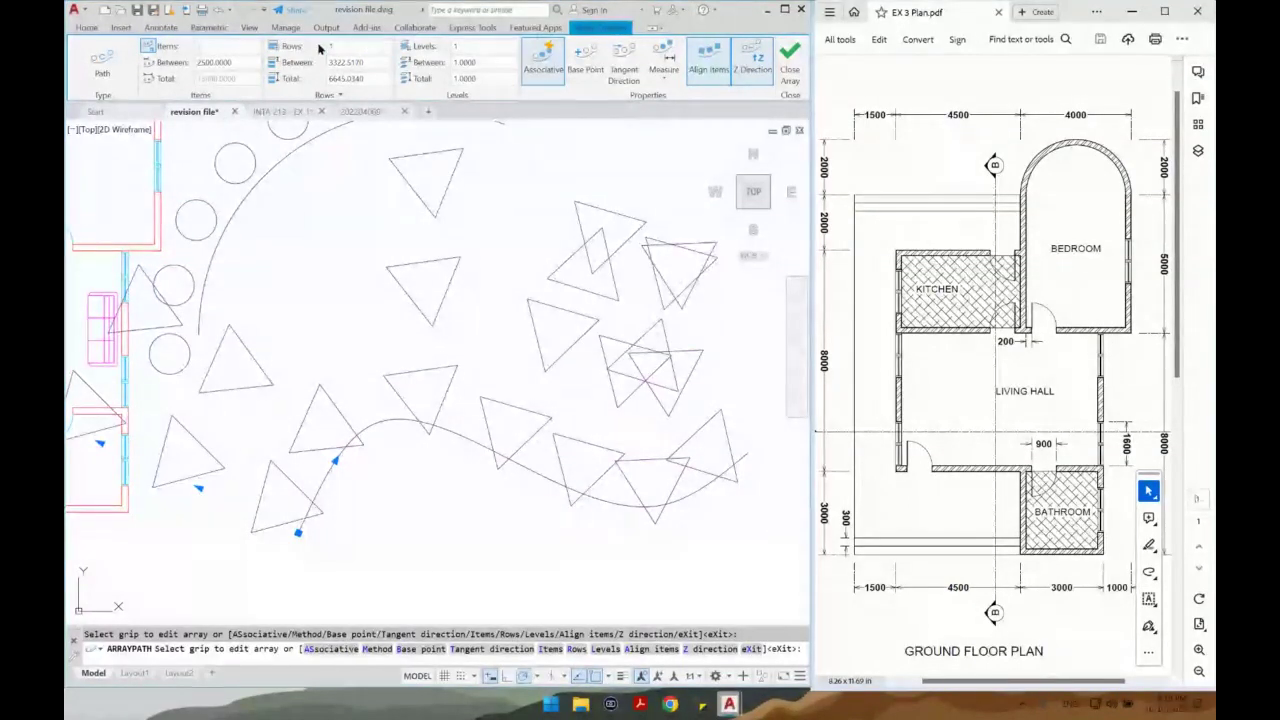
key("Return")
middle_click_drag(317, 245, 373, 380)
key("Escape")
Change the circle path array along the arc to 2 rows with 2000 between rows.
left_click(419, 213)
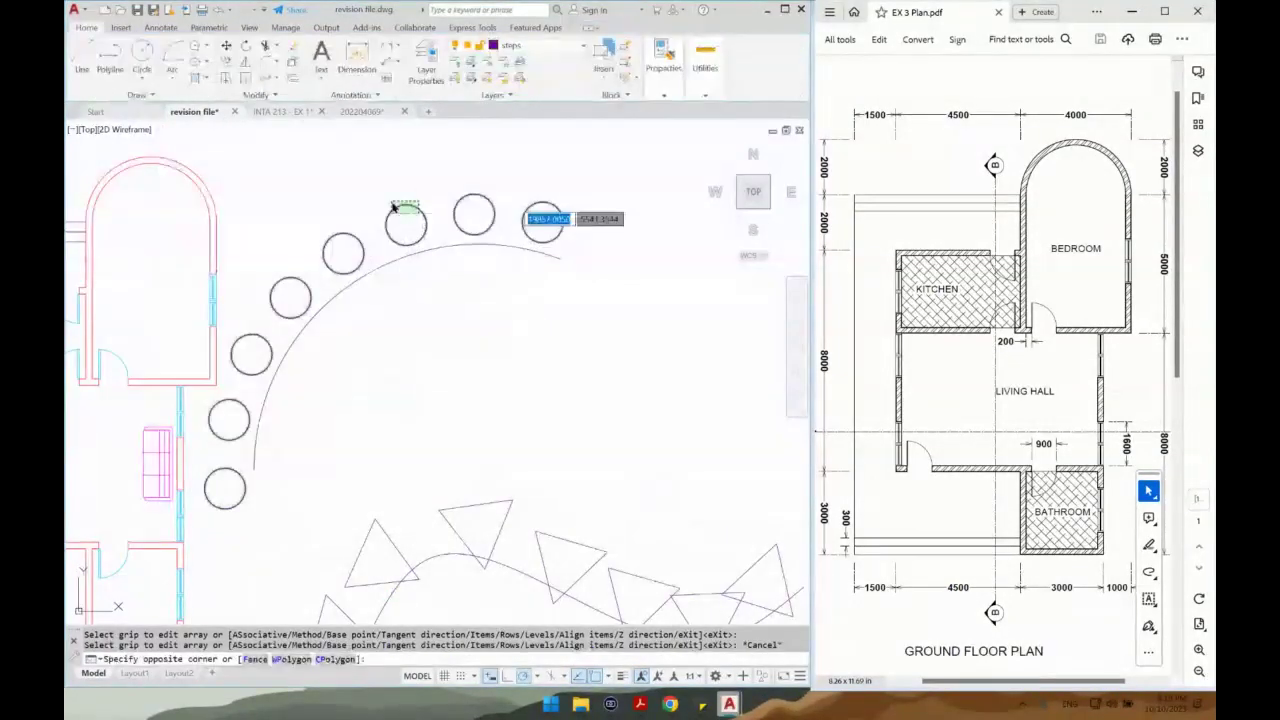
left_click(393, 205)
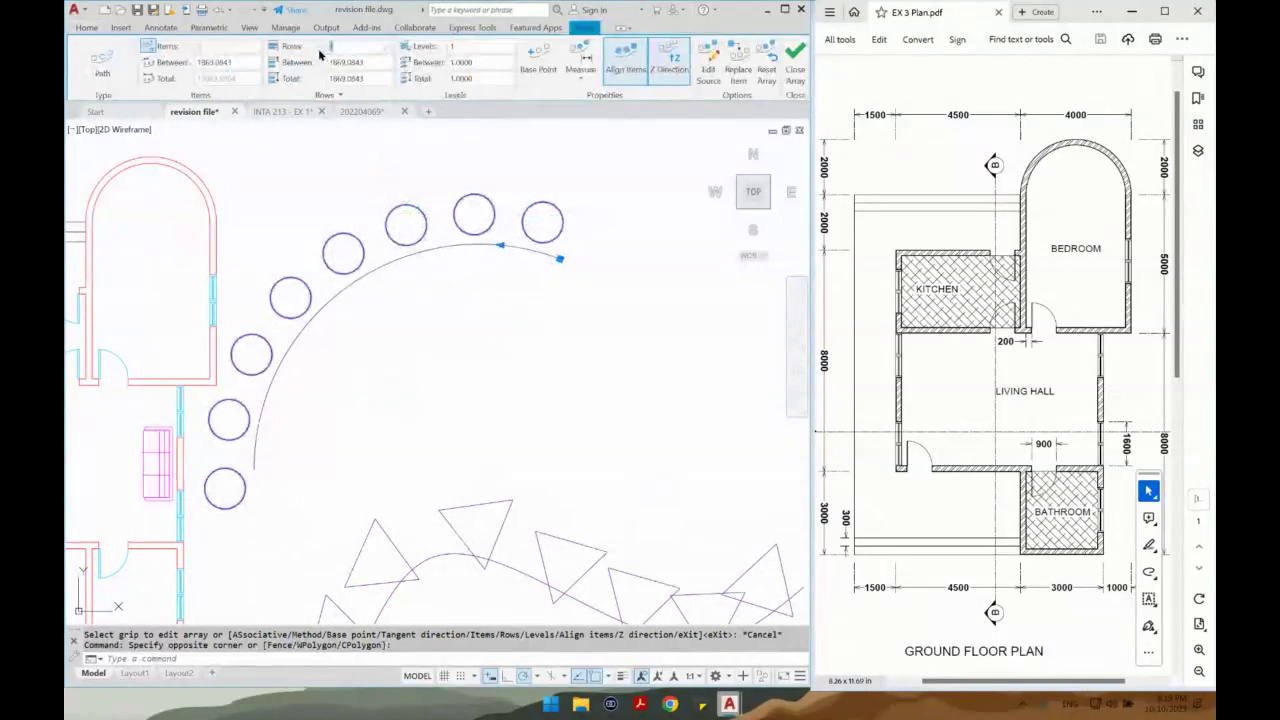
type("2")
key("Return")
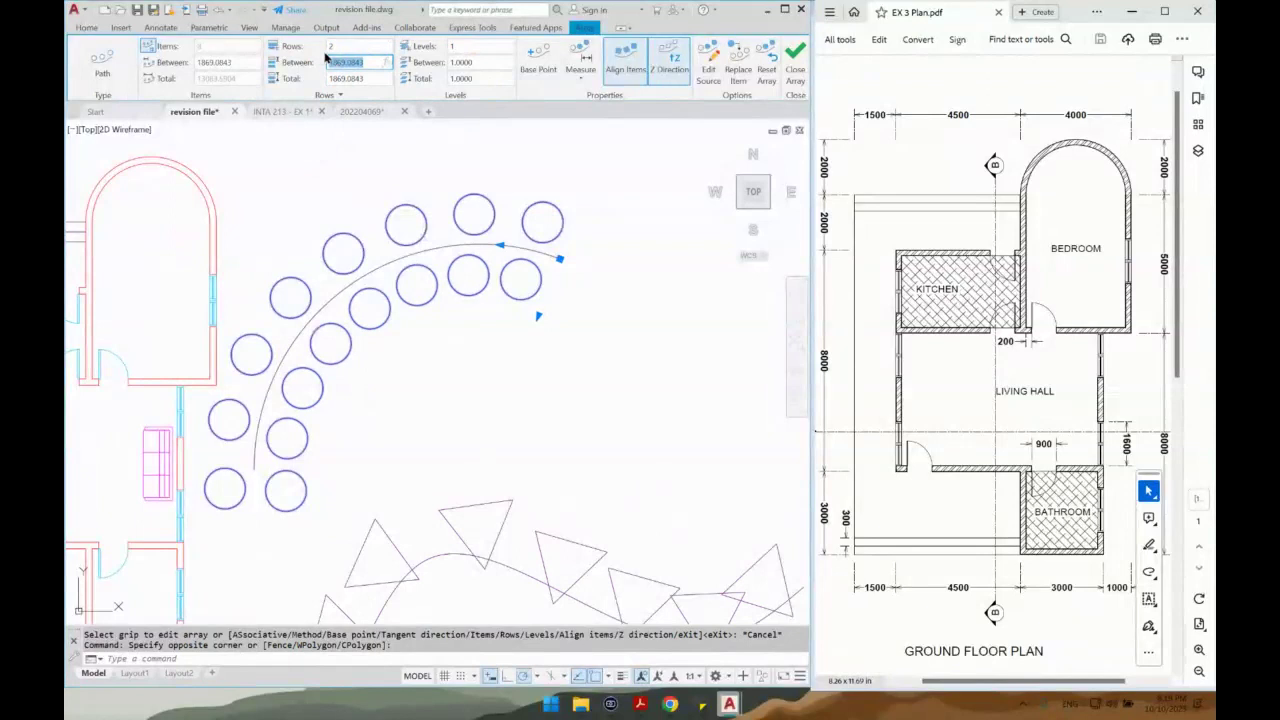
type("200")
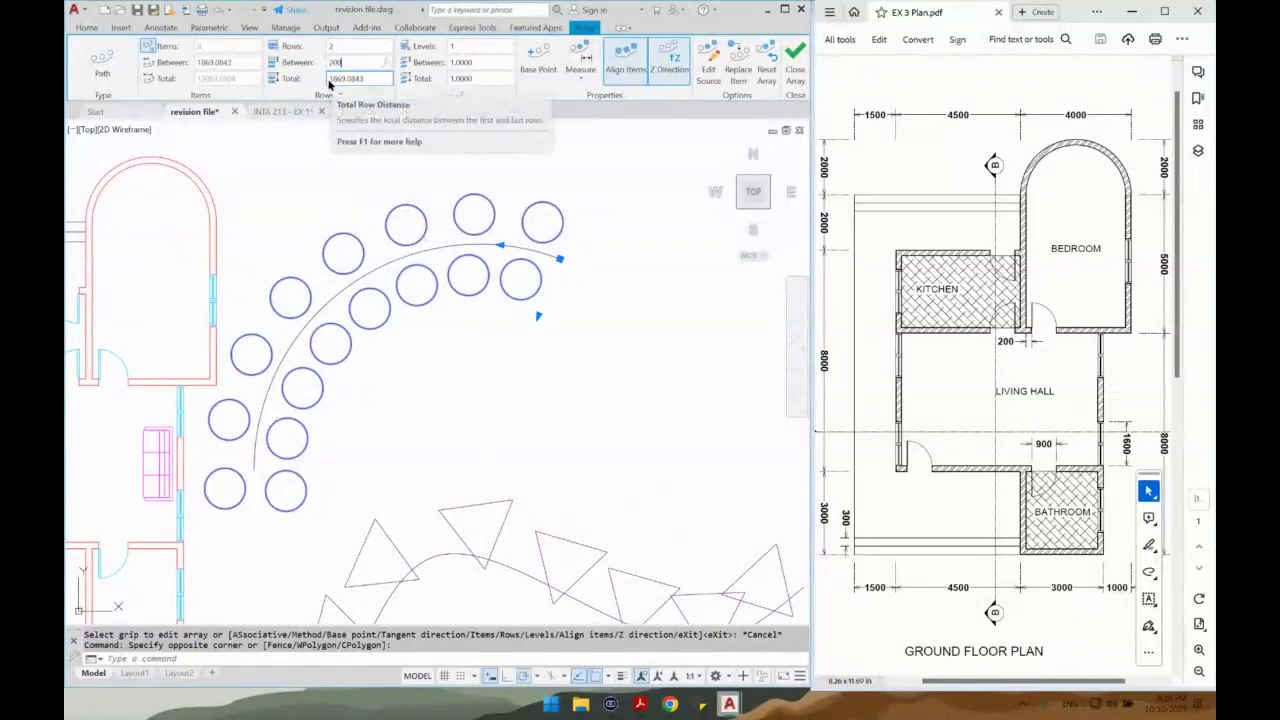
type("0")
key("Return")
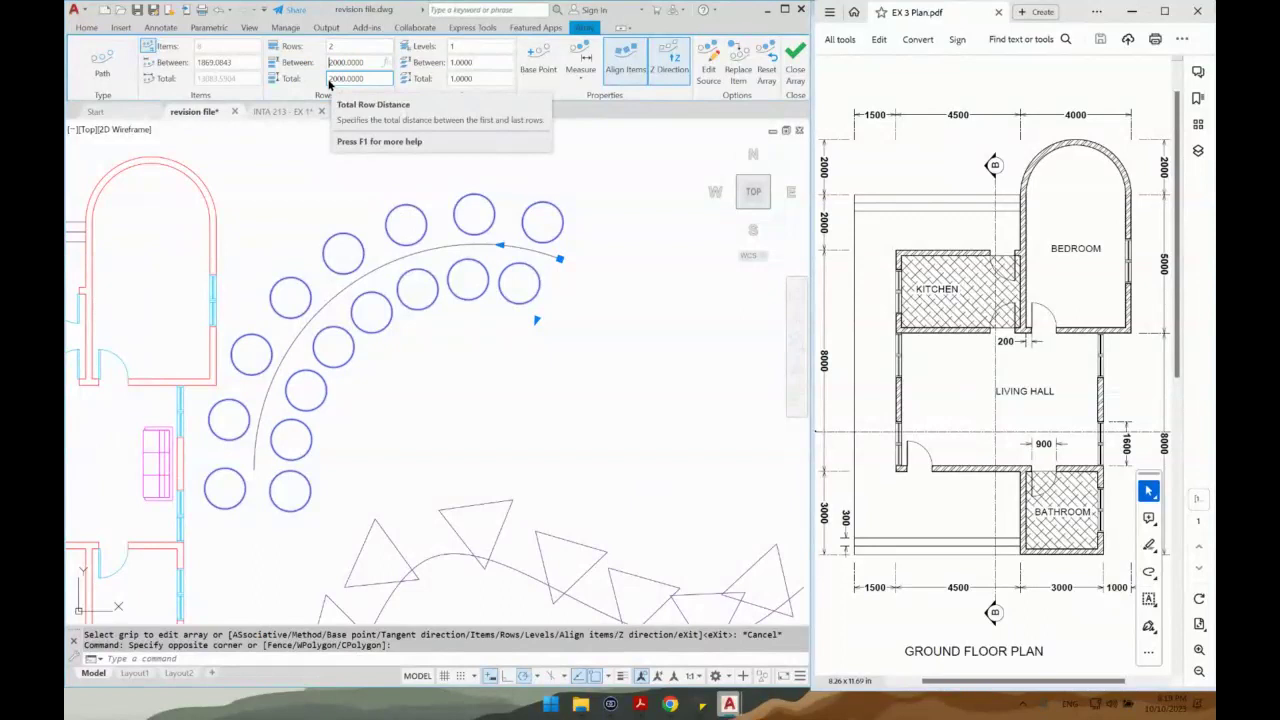
Turn off Align Items for the circle path array along the arc.
left_click(630, 63)
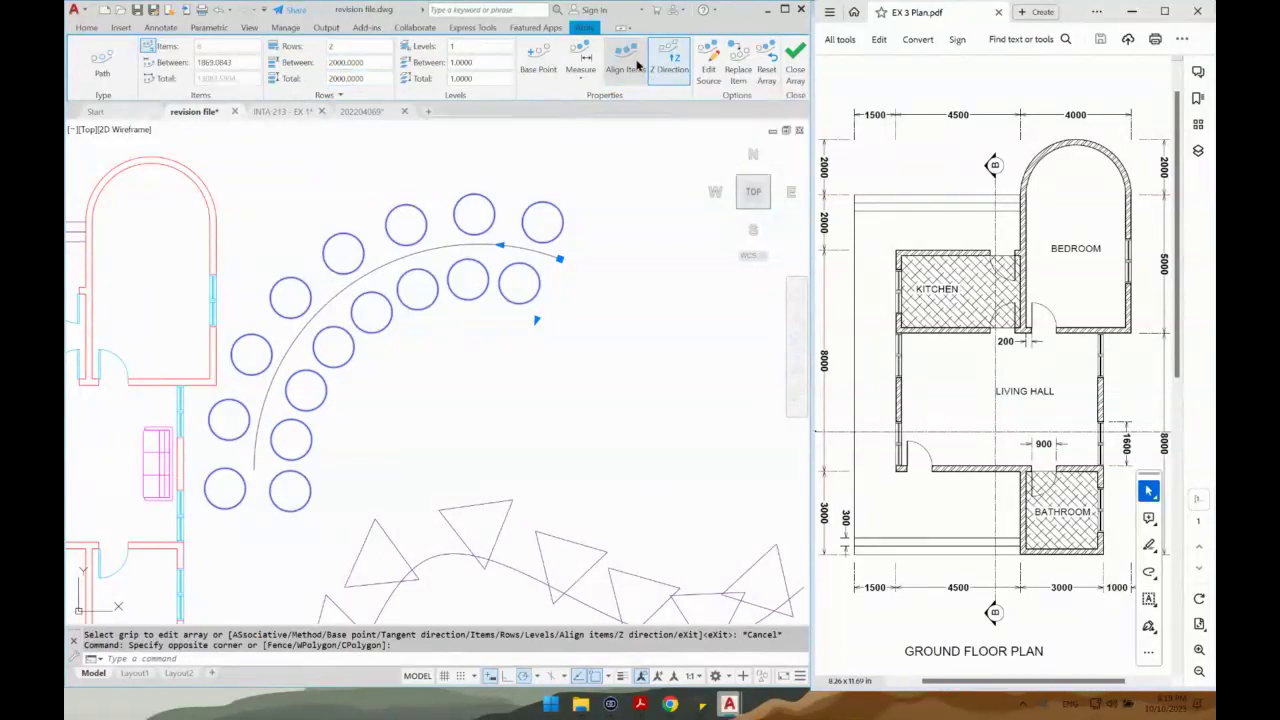
left_click(637, 65)
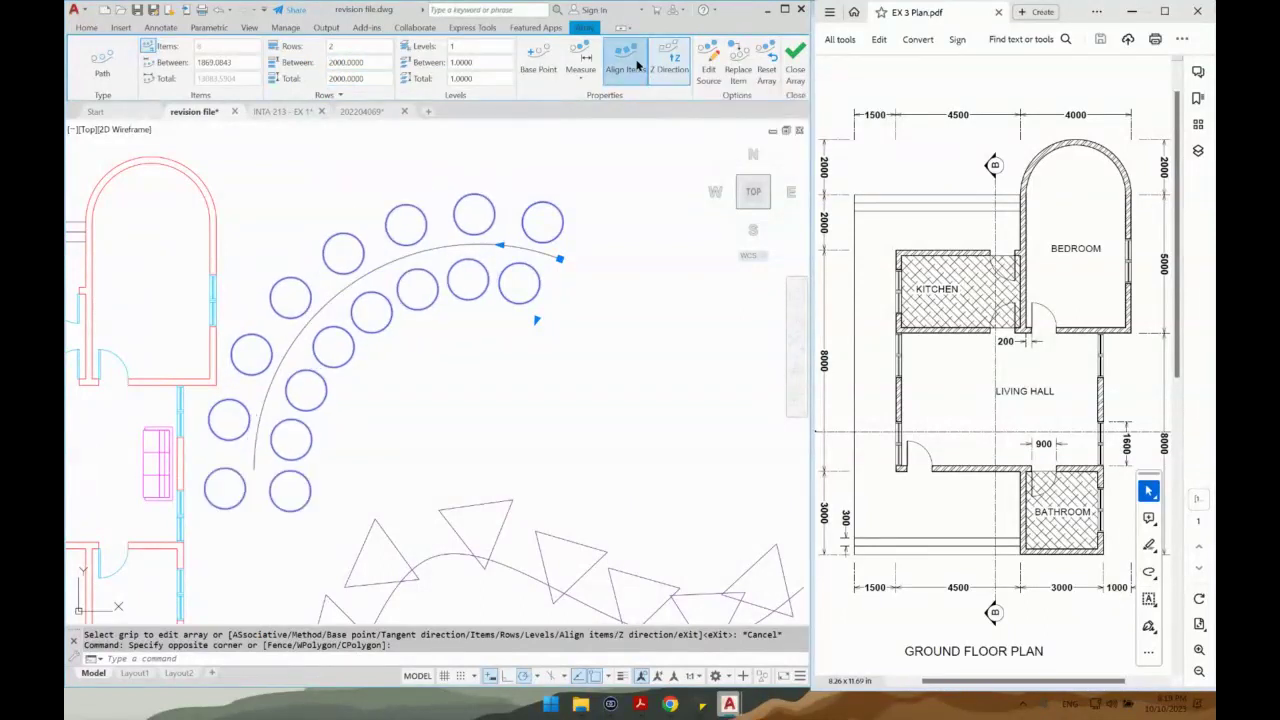
left_click(637, 65)
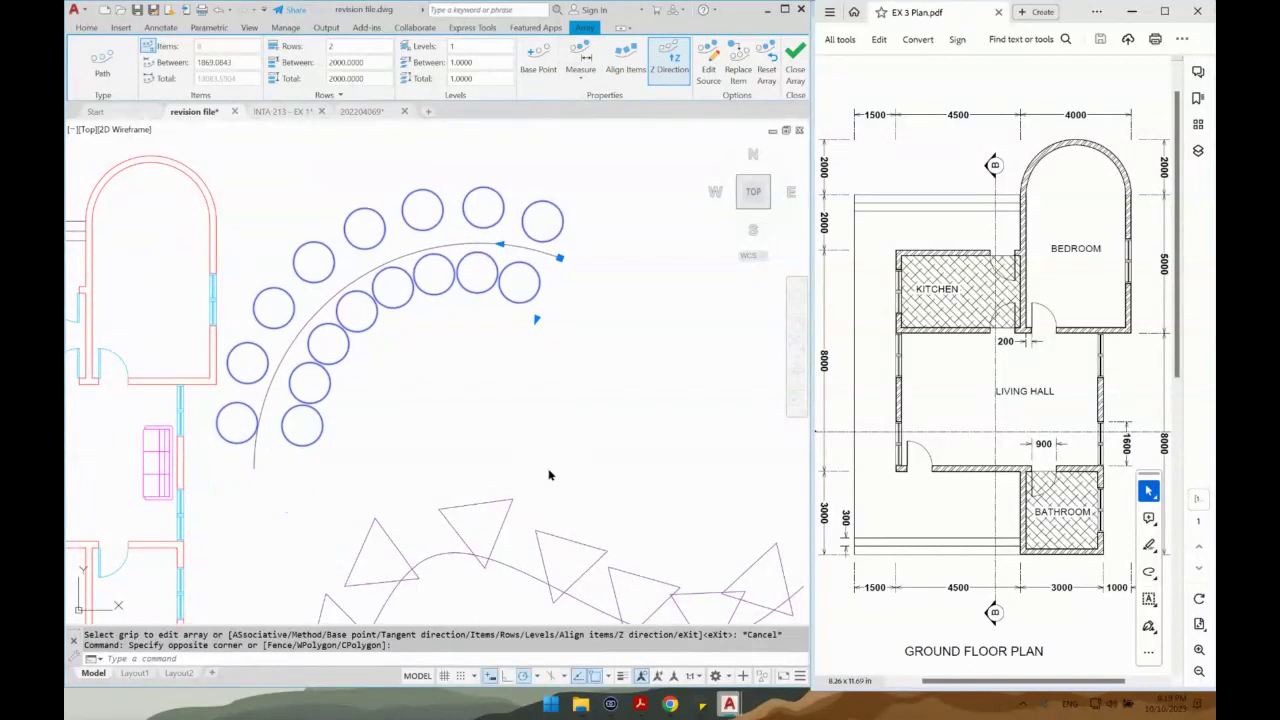
middle_click_drag(508, 520, 475, 308)
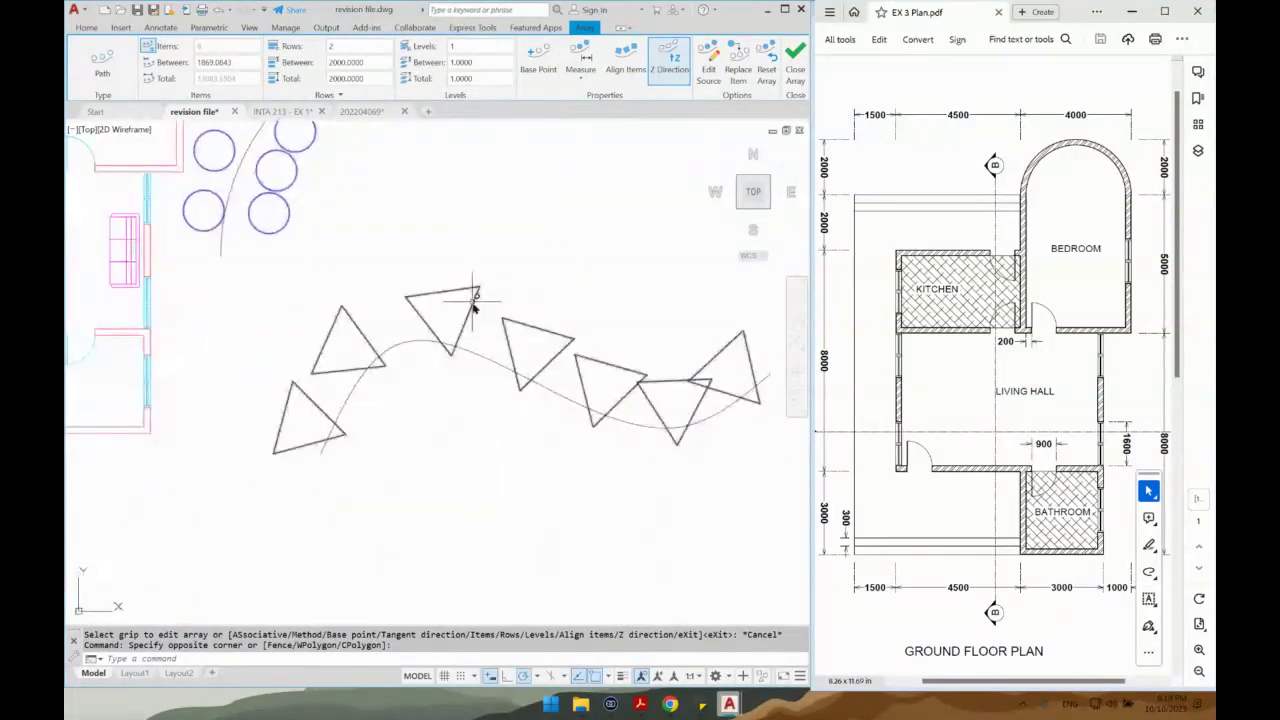
key("Escape")
Switch Align Items and Z Direction off and back on for the triangle path array to compare the results.
left_click(476, 297)
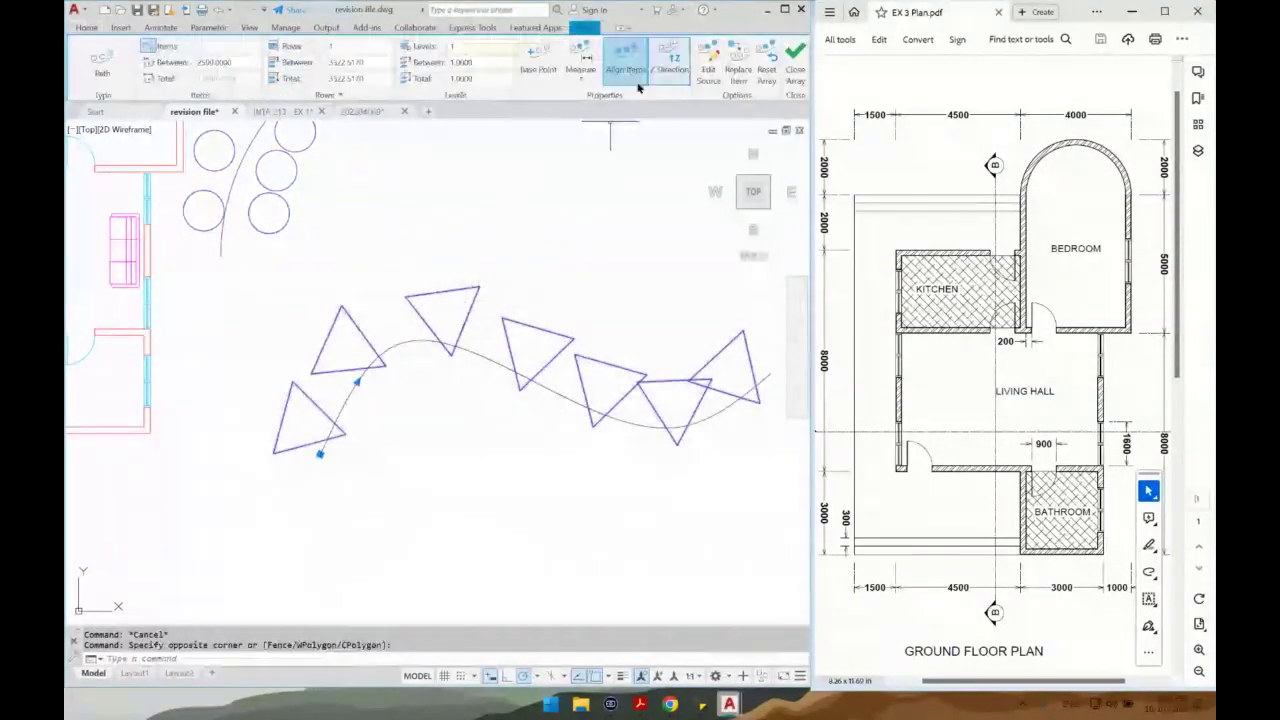
left_click(637, 68)
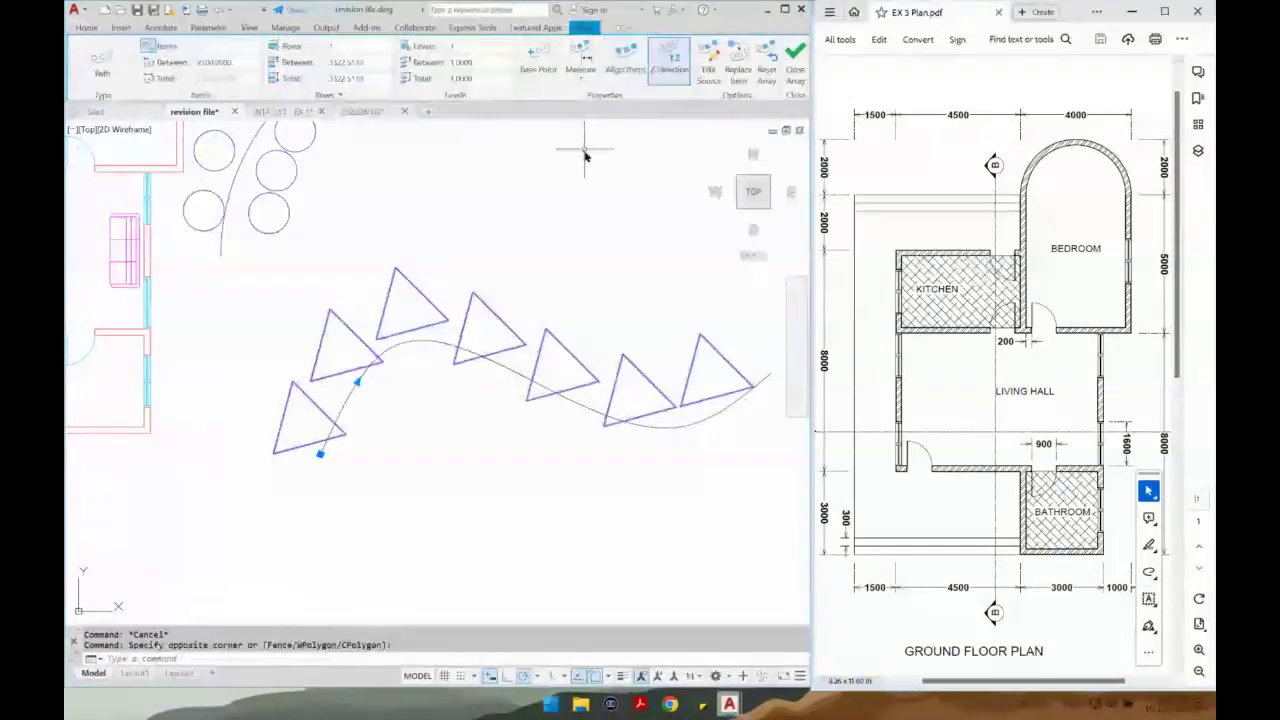
left_click(625, 62)
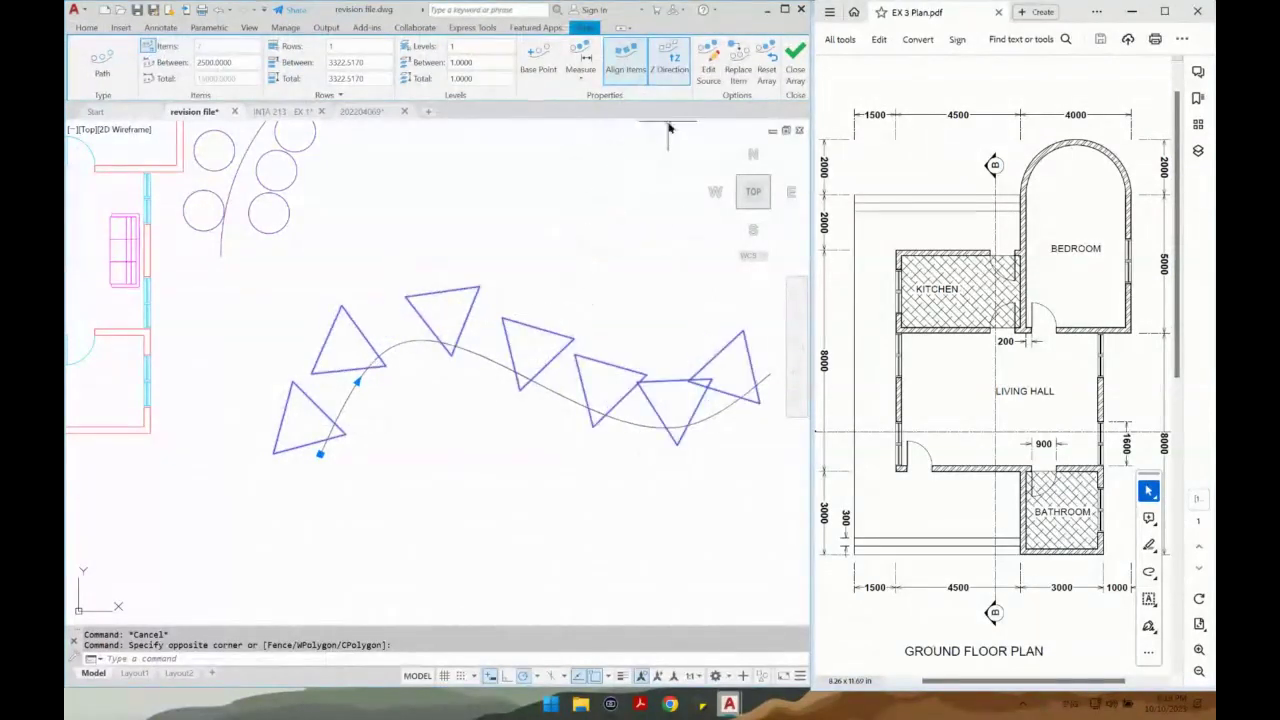
left_click(669, 61)
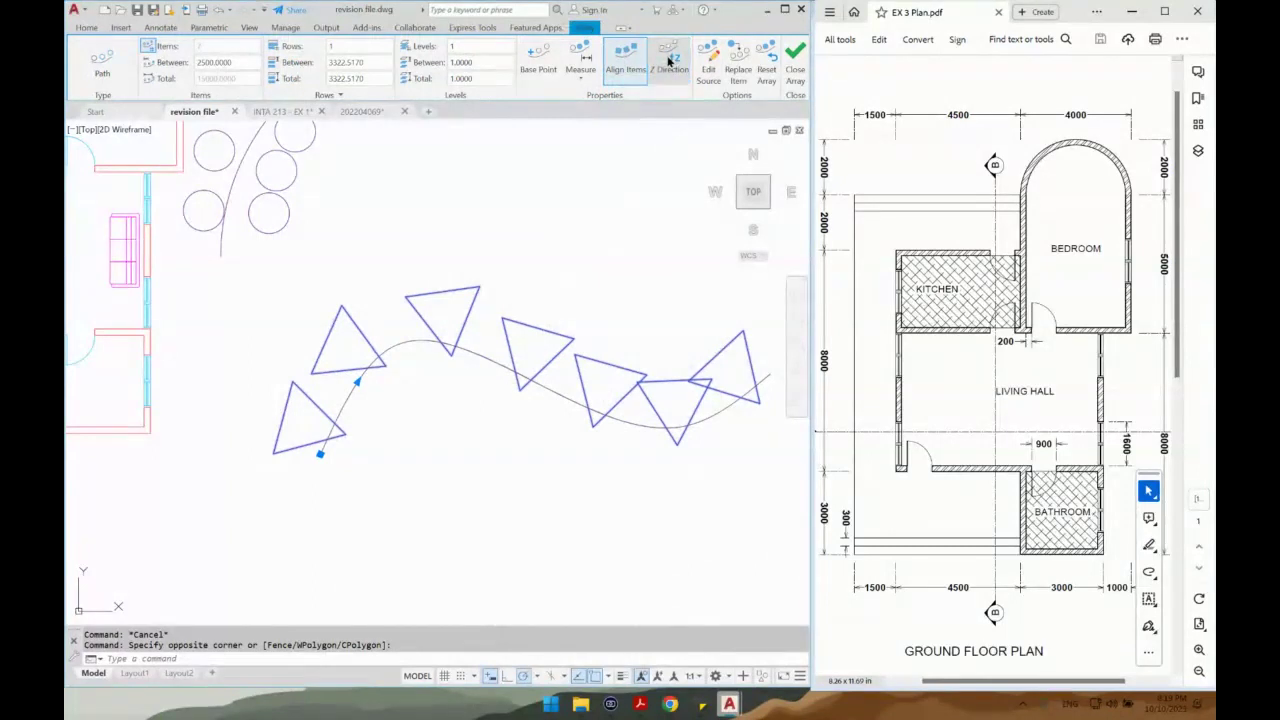
left_click(669, 61)
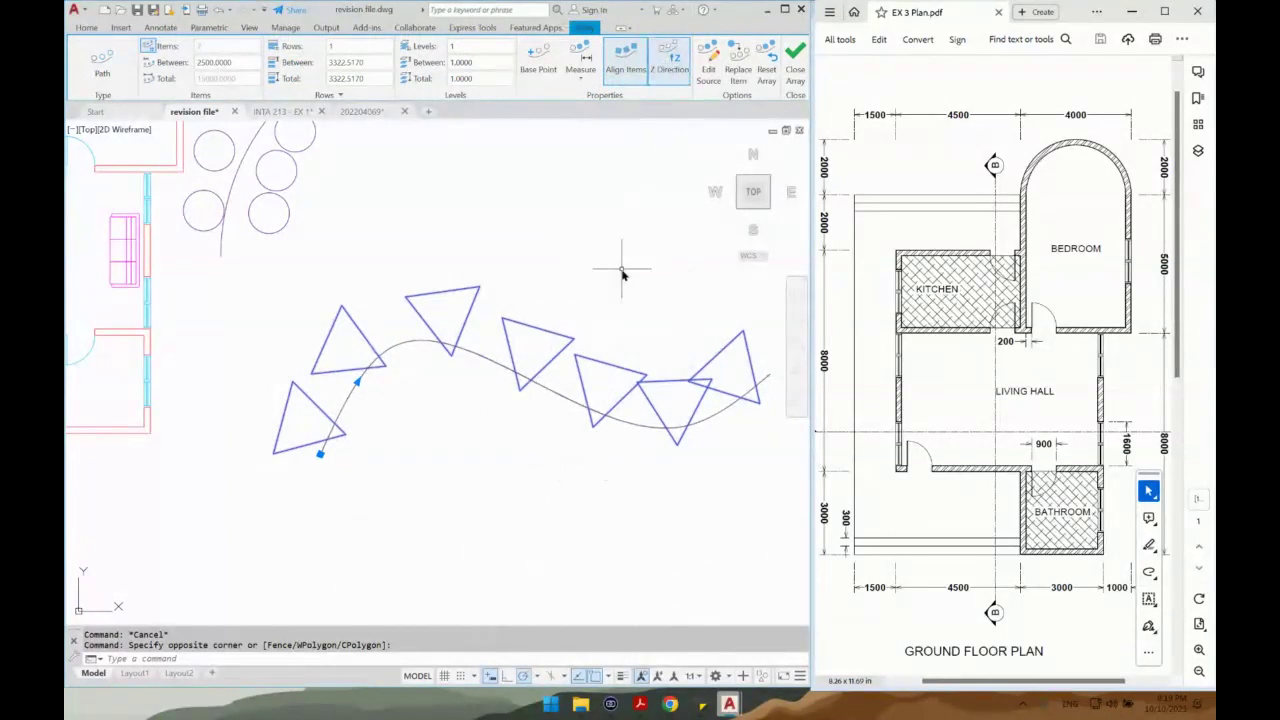
key("Escape")
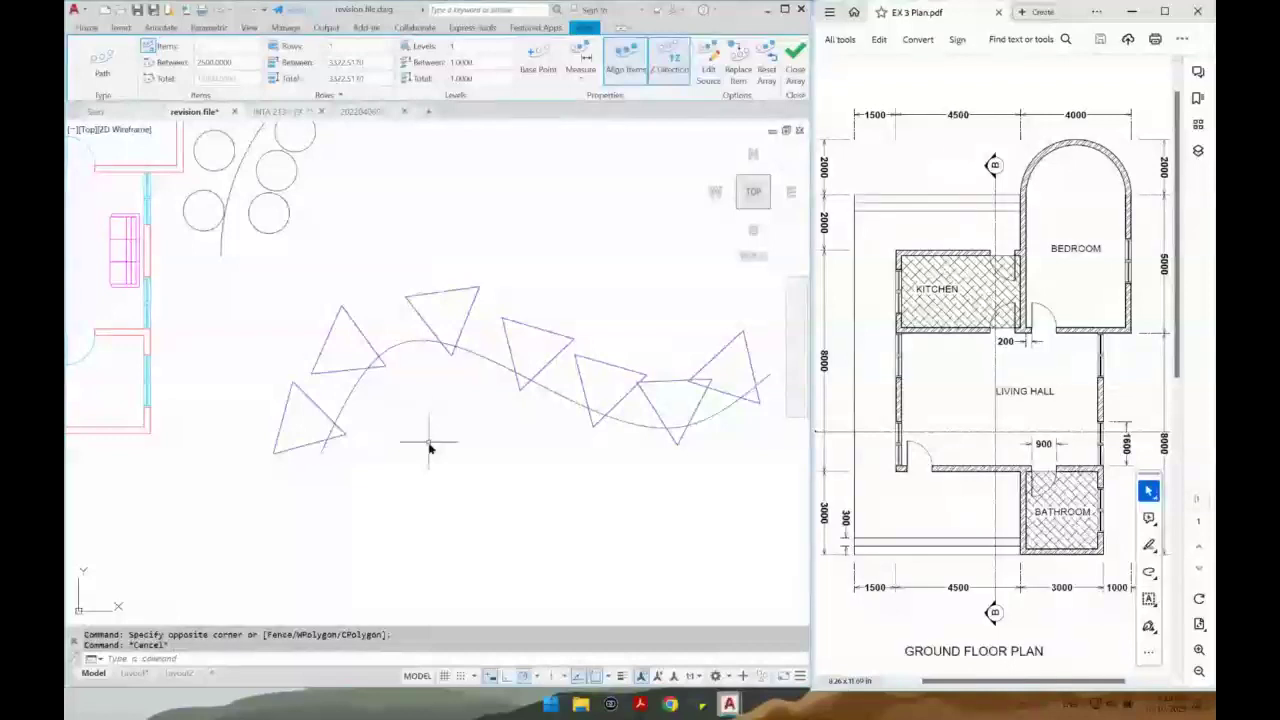
Erase the circle and triangle path arrays together with their arc and spline paths.
scroll(429, 447, "down", 3)
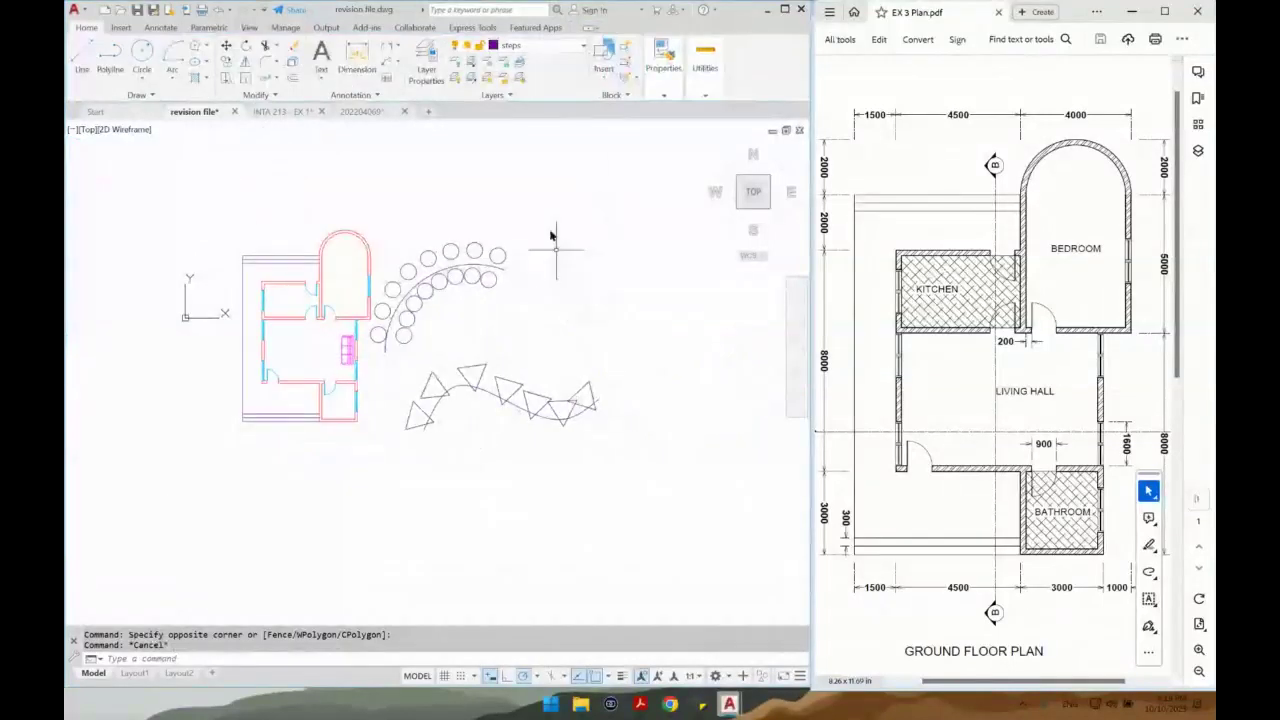
left_click(530, 202)
left_click(442, 480)
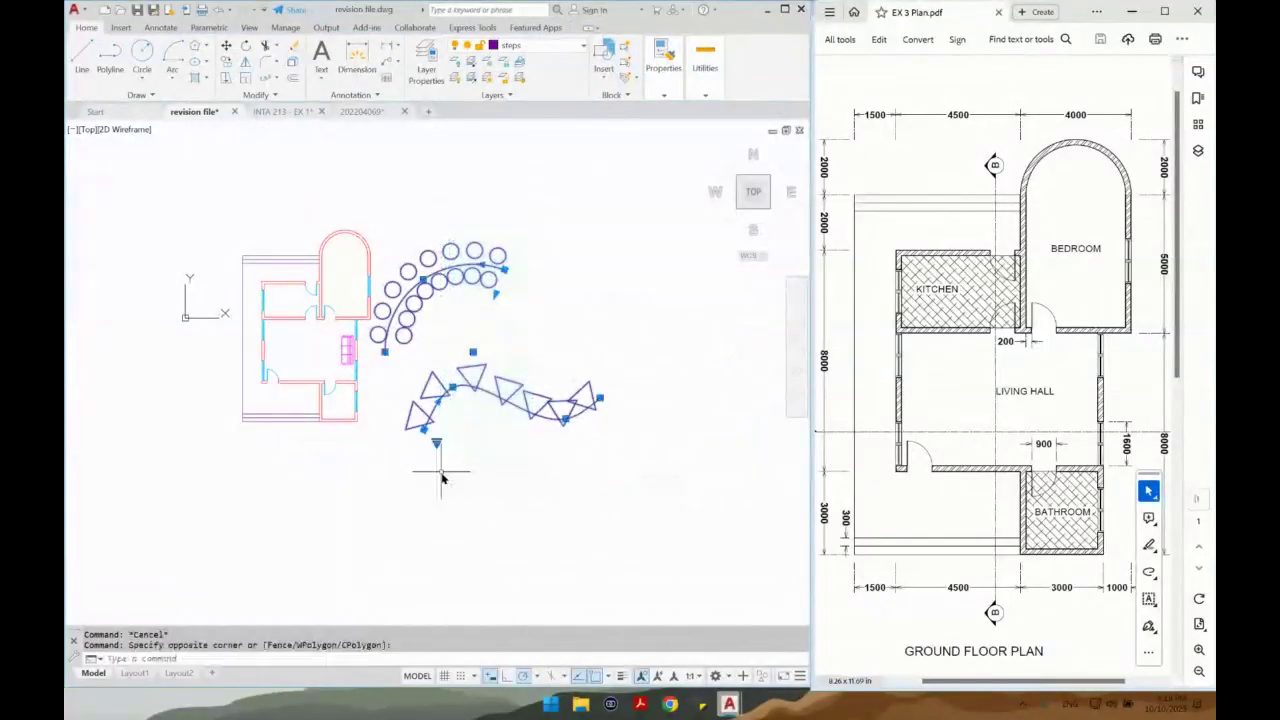
key("Delete")
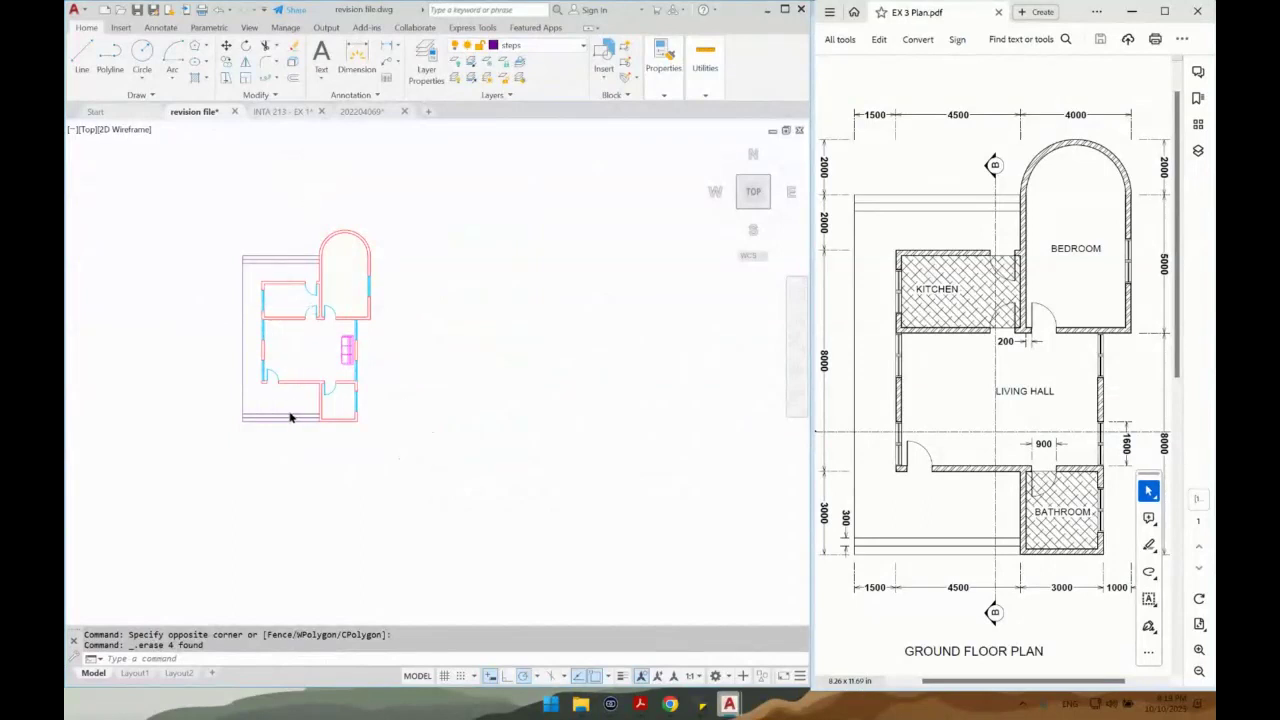
Delete the door block in the opening between the kitchen and the living hall.
scroll(290, 404, "up", 4)
middle_click_drag(307, 373, 377, 445)
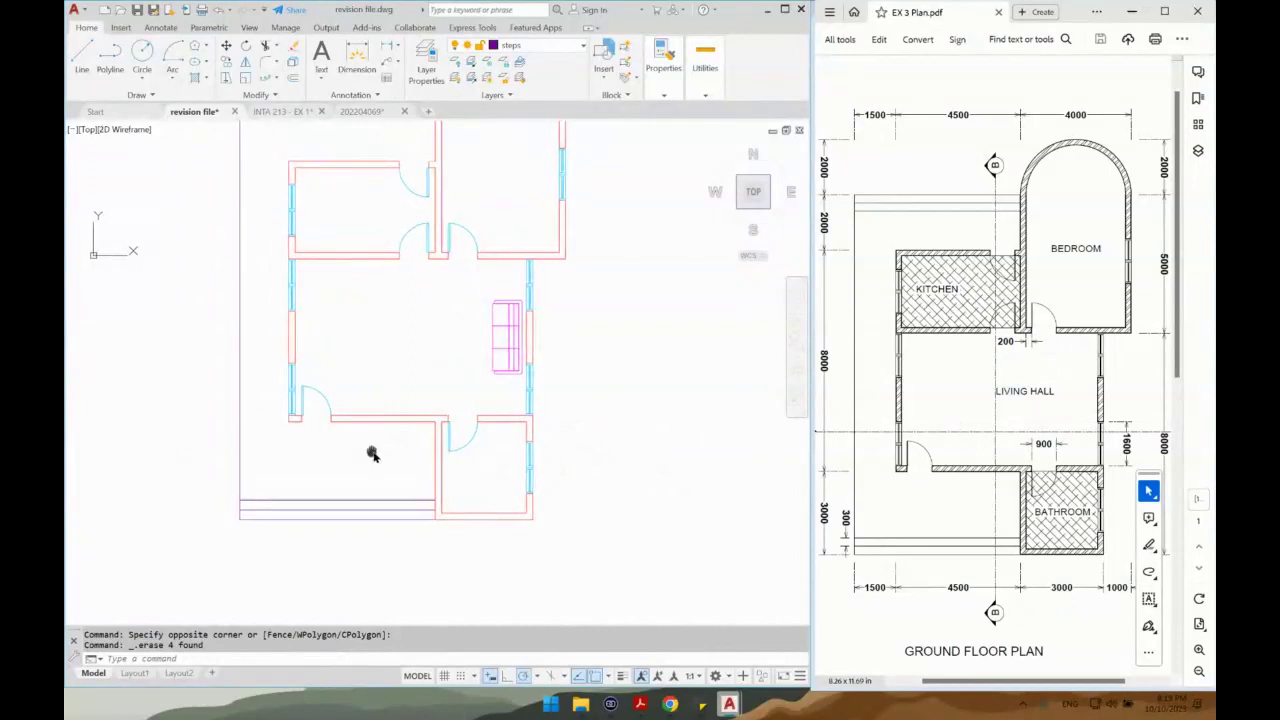
middle_click_drag(371, 451, 388, 487)
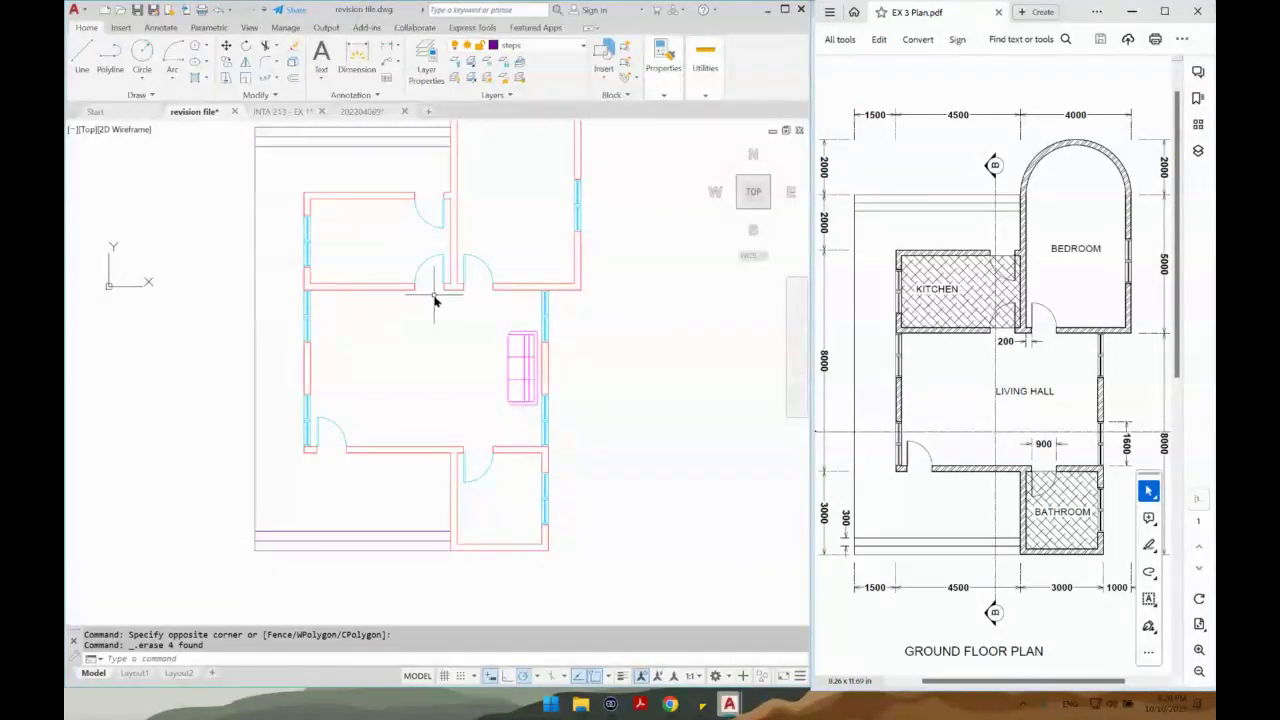
scroll(434, 292, "up", 2)
left_click(451, 240)
key("Delete")
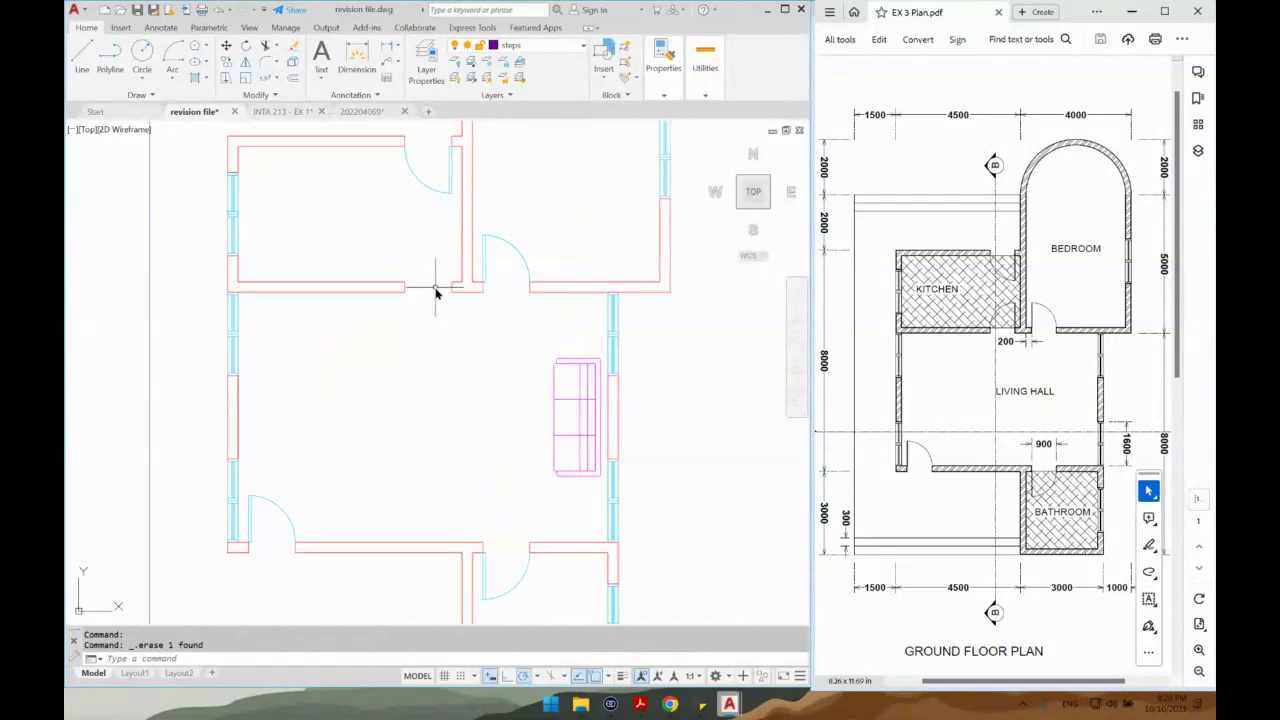
Draw two parallel lines across the kitchen and living hall opening, joining the wall ends on both wall faces.
type("l")
key("Return")
scroll(429, 286, "up", 2)
left_click(398, 283)
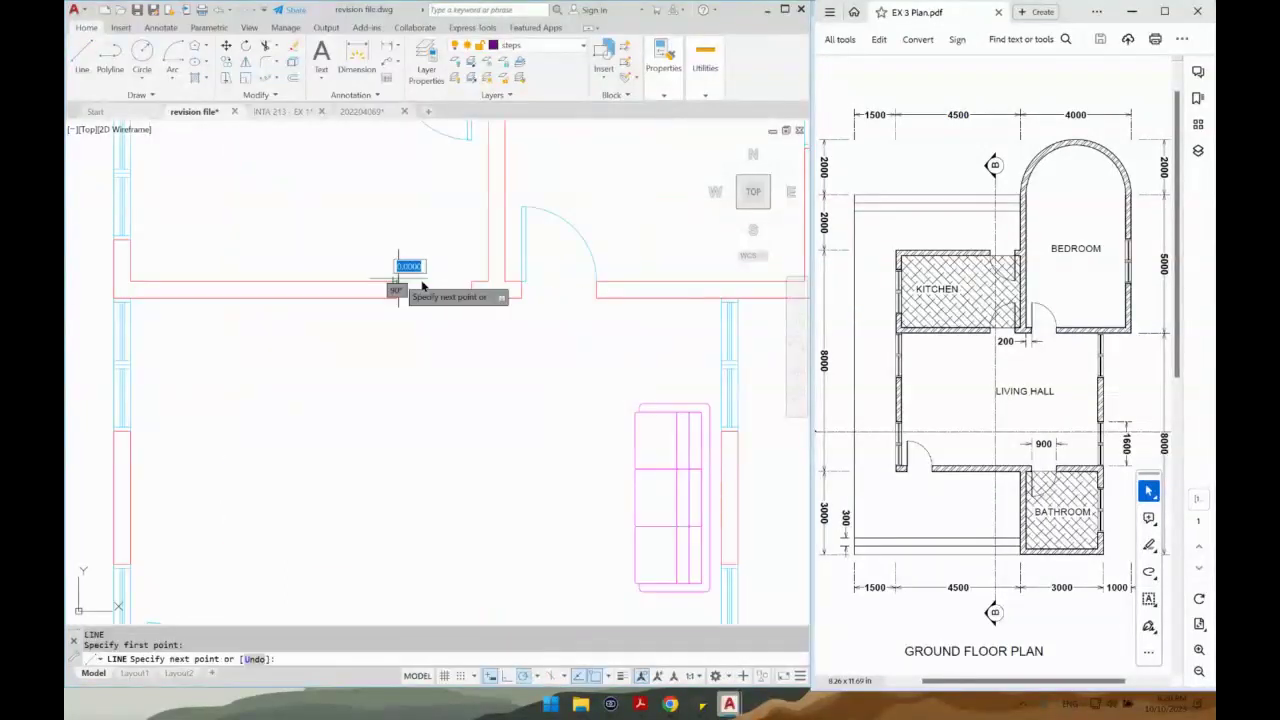
left_click(471, 282)
key("Return")
key("Return")
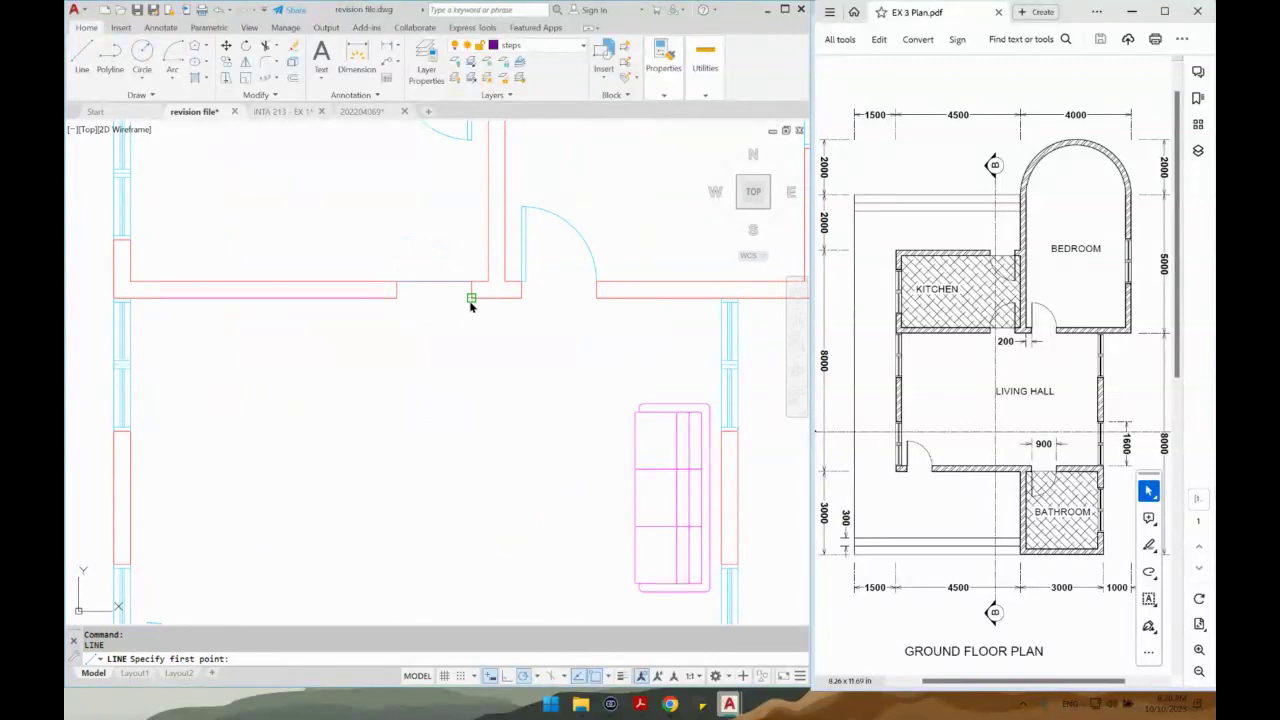
left_click(471, 298)
left_click(397, 298)
Move the two opening lines to the doors & windows layer and give them a dashed linetype.
left_click(417, 324)
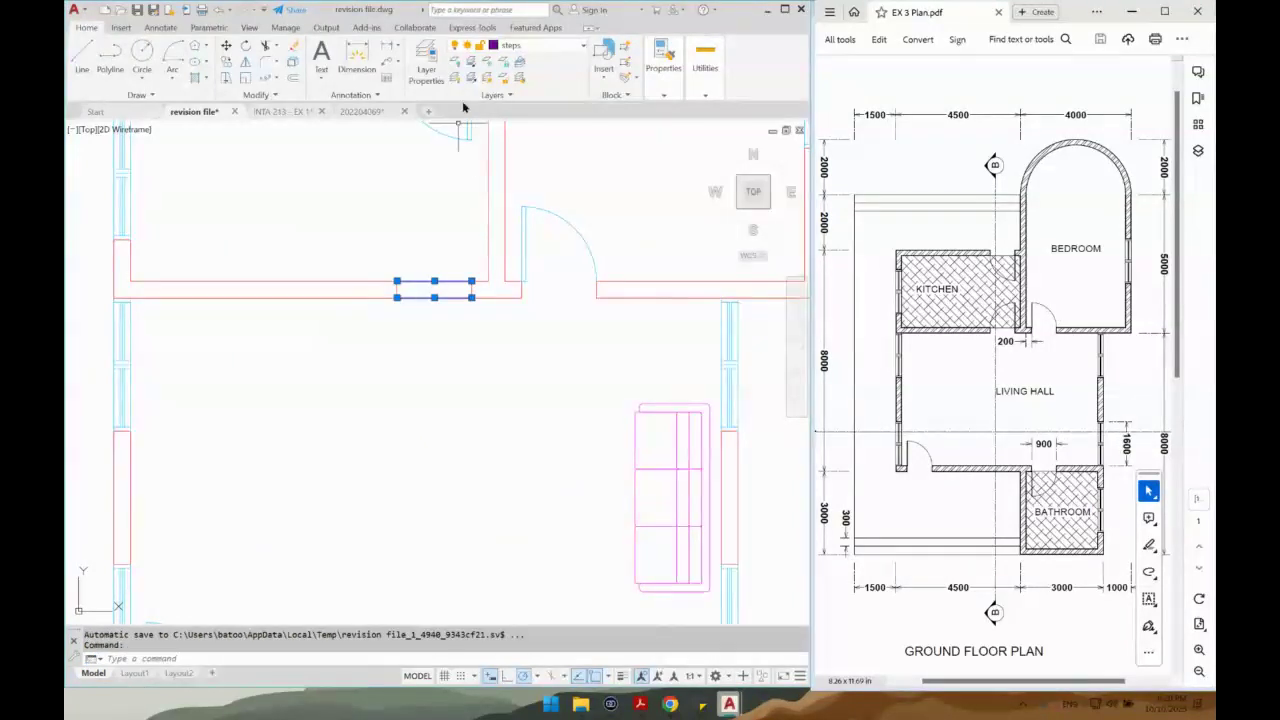
left_click(537, 47)
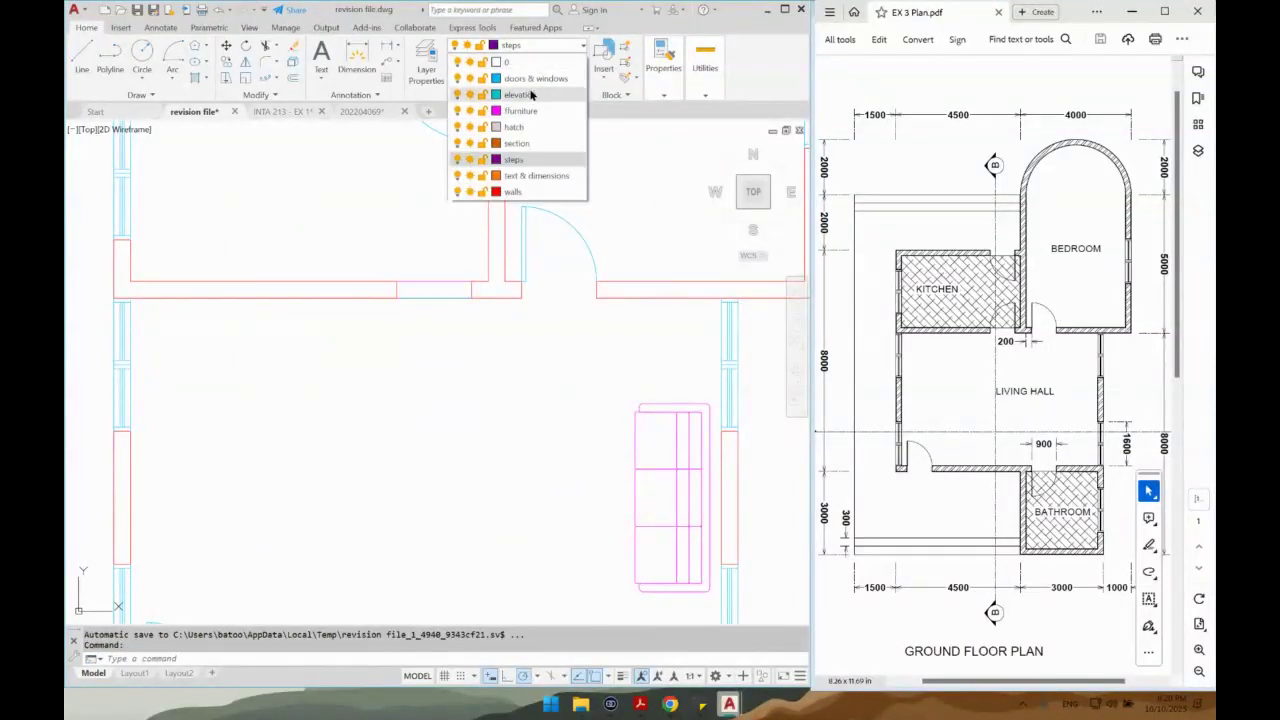
left_click(535, 78)
left_click(660, 82)
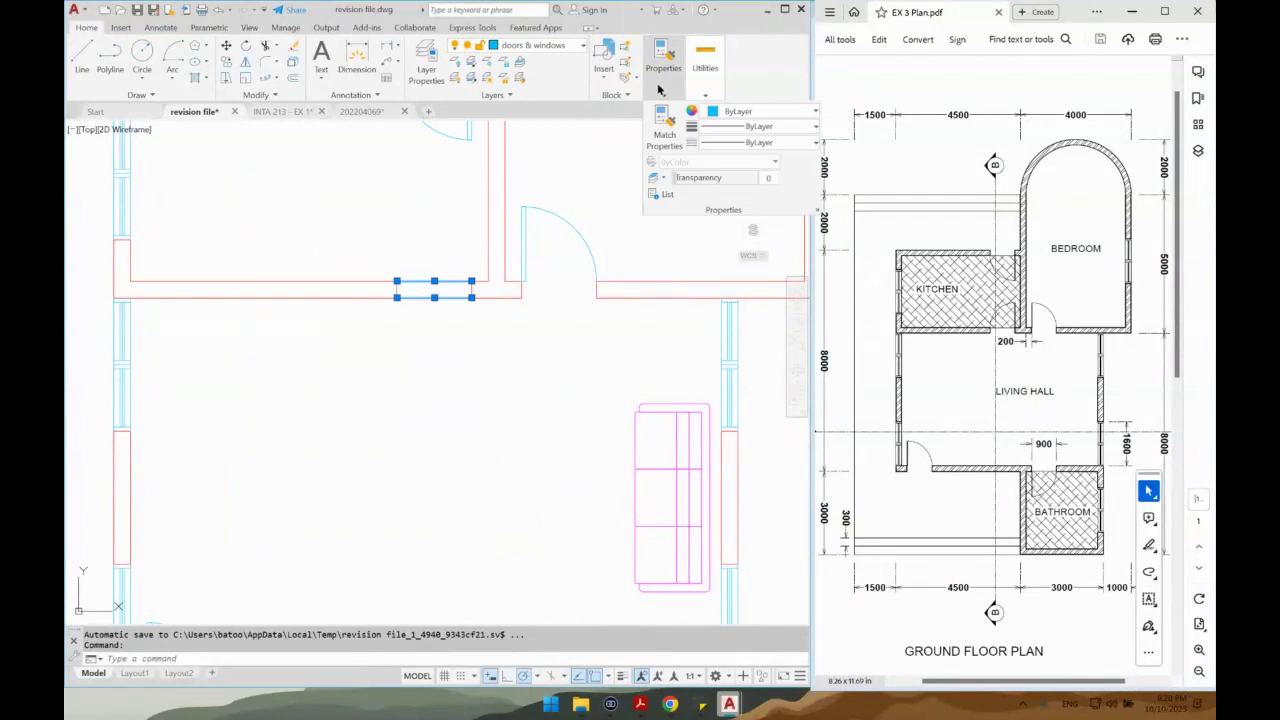
left_click(751, 143)
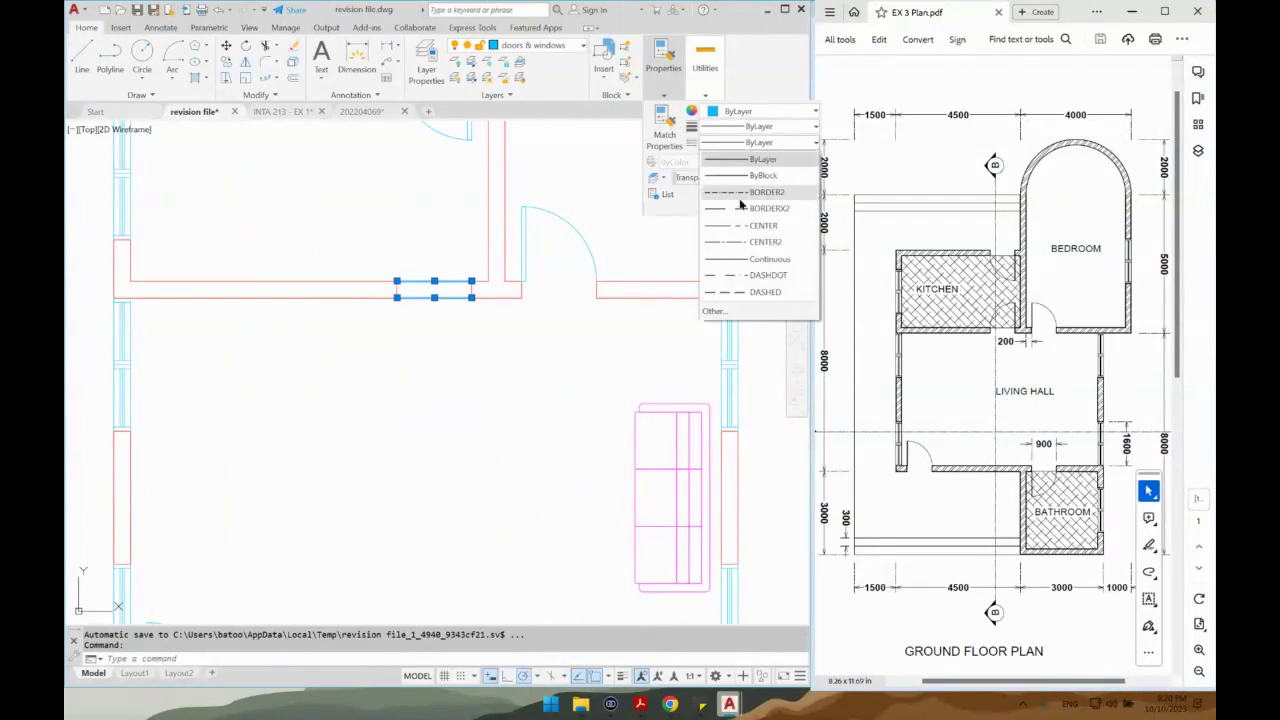
left_click(741, 262)
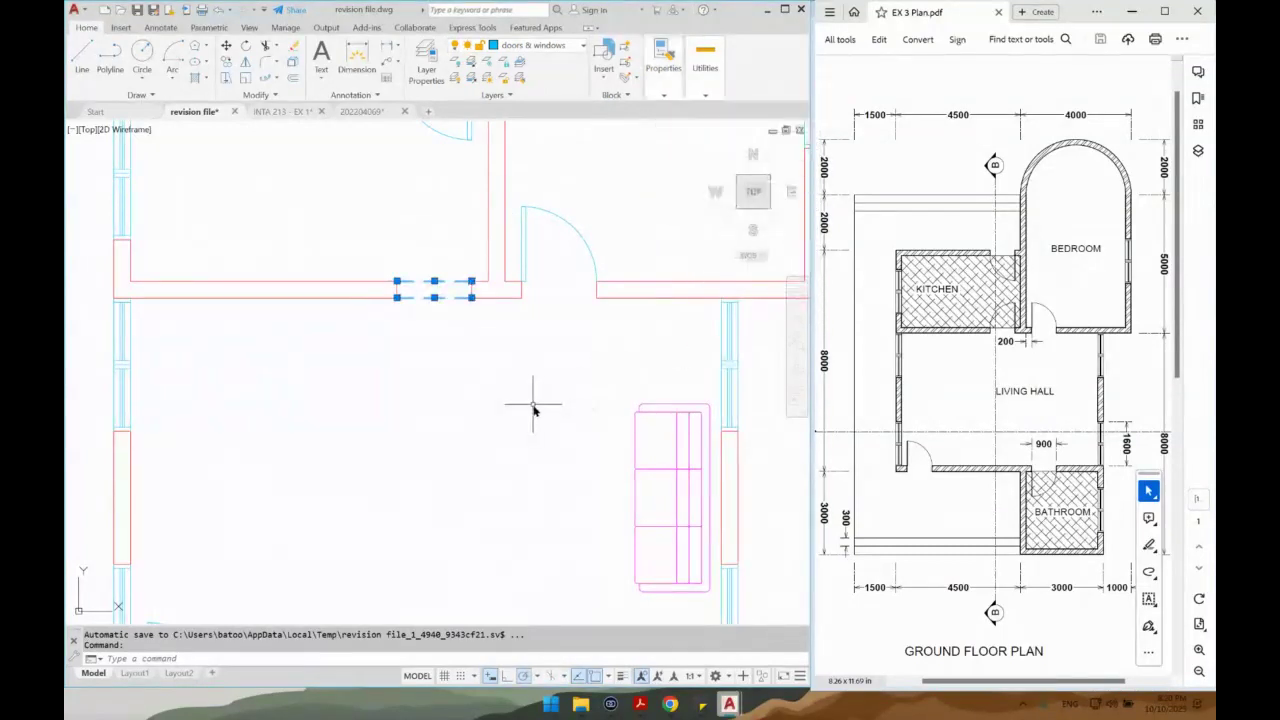
Set the global linetype scale factor to 250 with LTSCALE.
key("Escape")
key("Return")
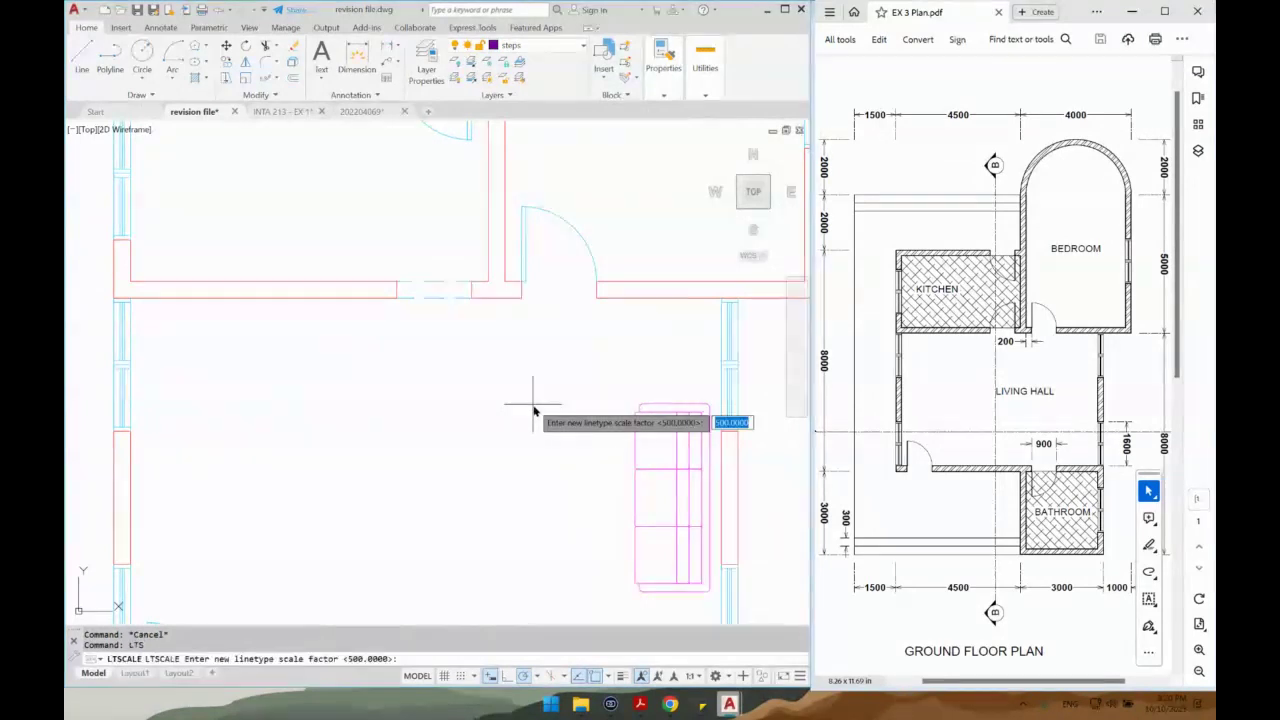
type("250")
key("Return")
key("Escape")
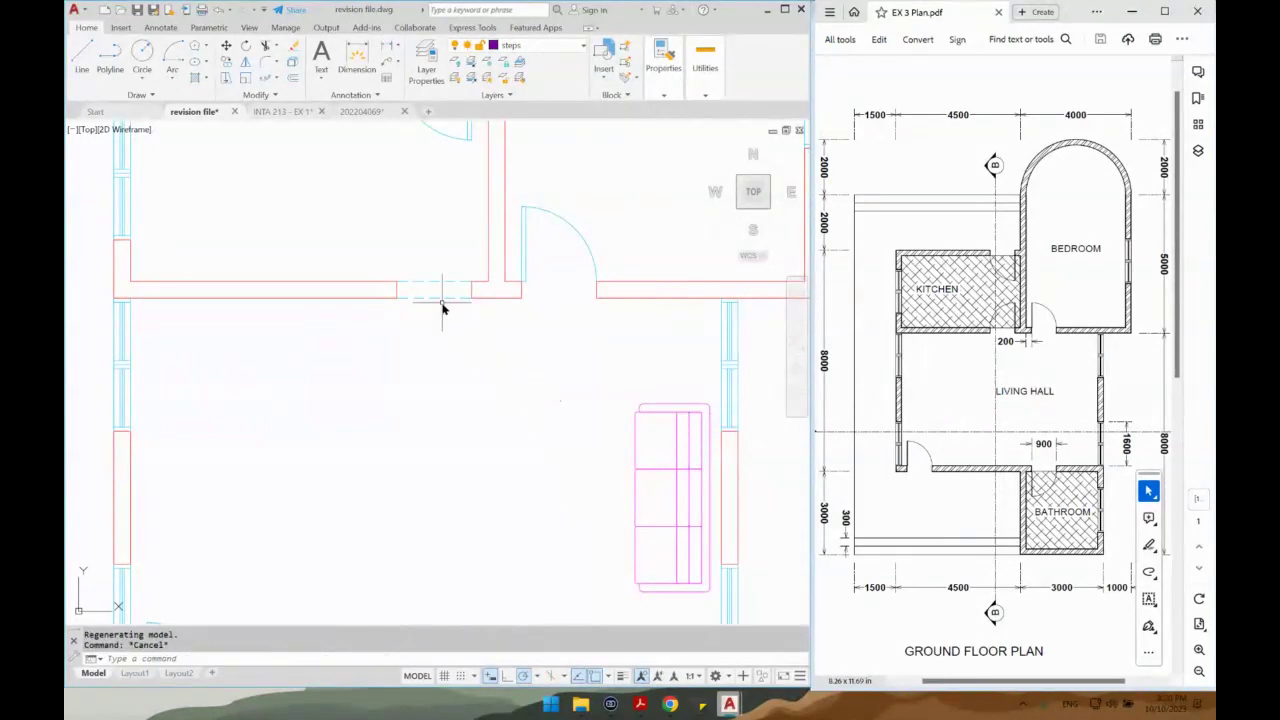
Widen the dashed opening between the kitchen and living hall by stretching its left end 1100 mm to the left.
scroll(434, 290, "up", 4)
scroll(407, 410, "down", 4)
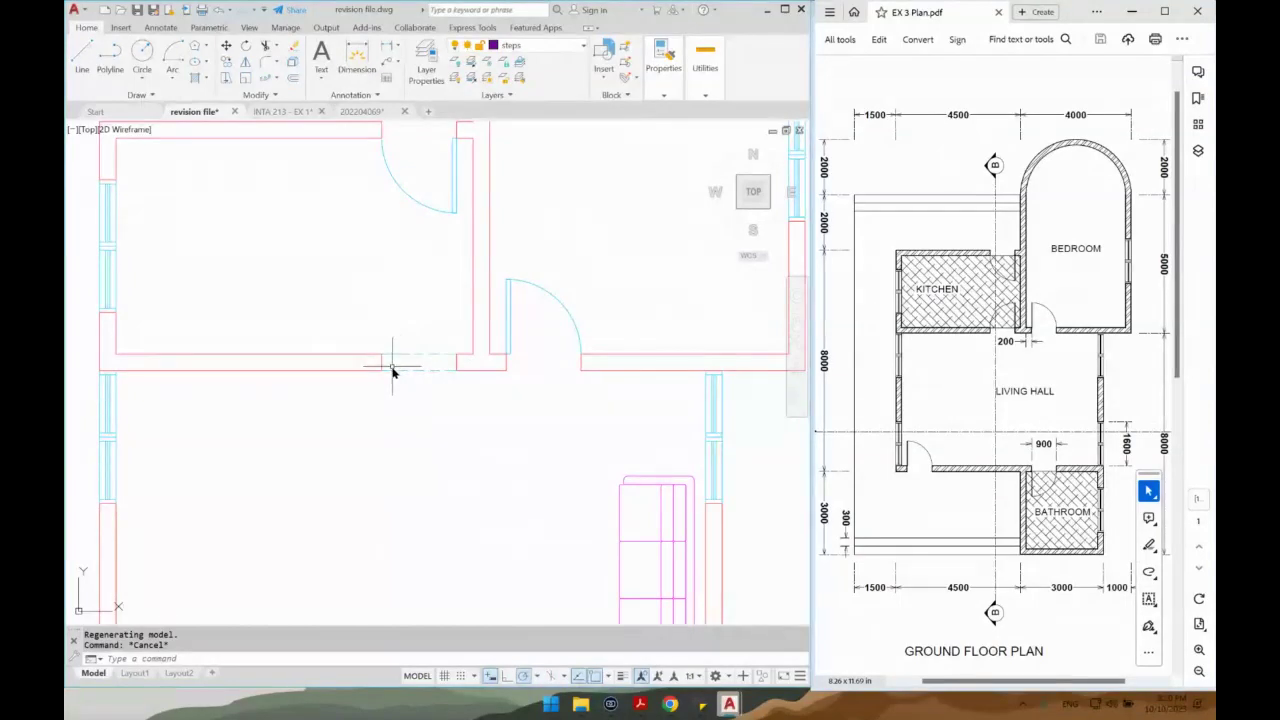
key("Return")
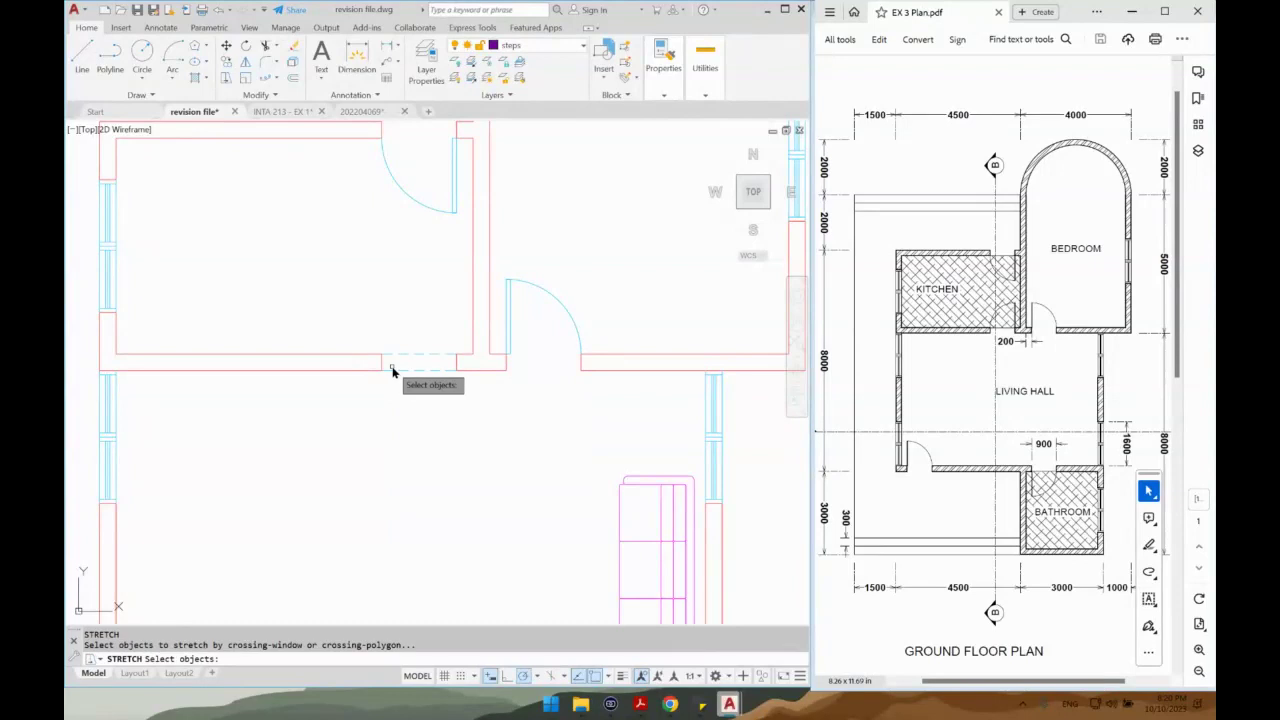
left_click(393, 316)
left_click(363, 420)
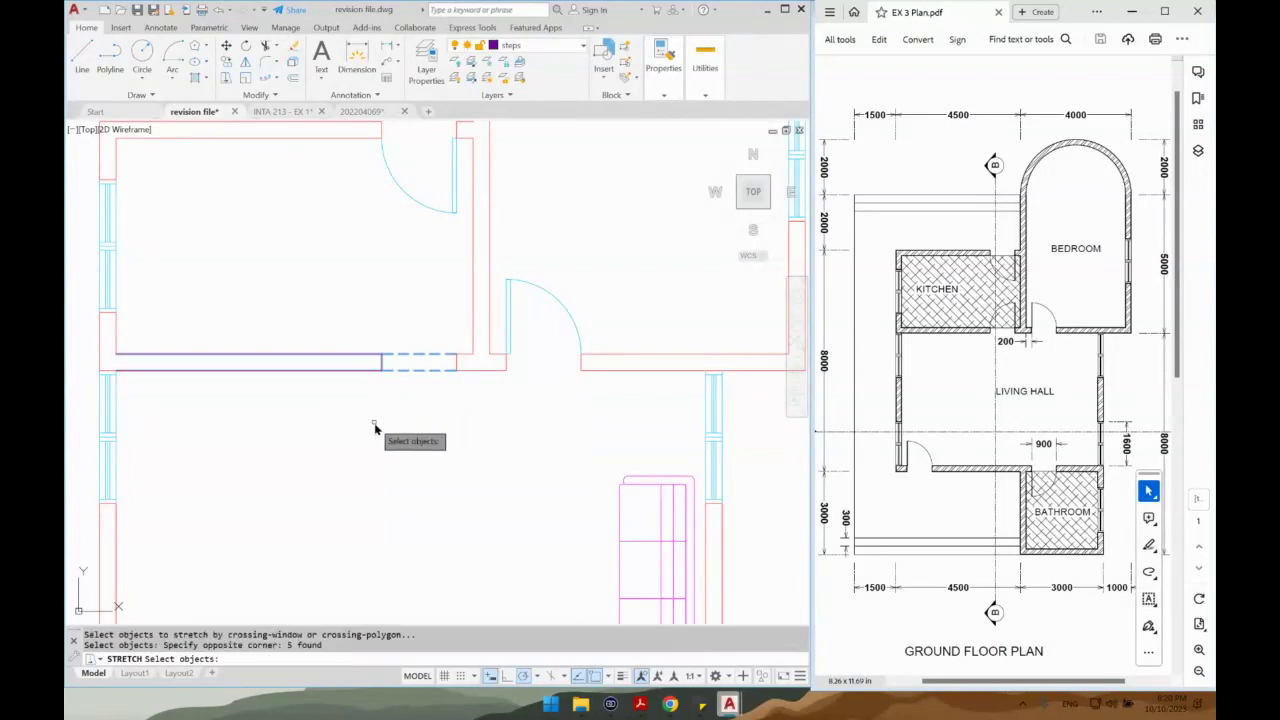
key("Return")
left_click(440, 438)
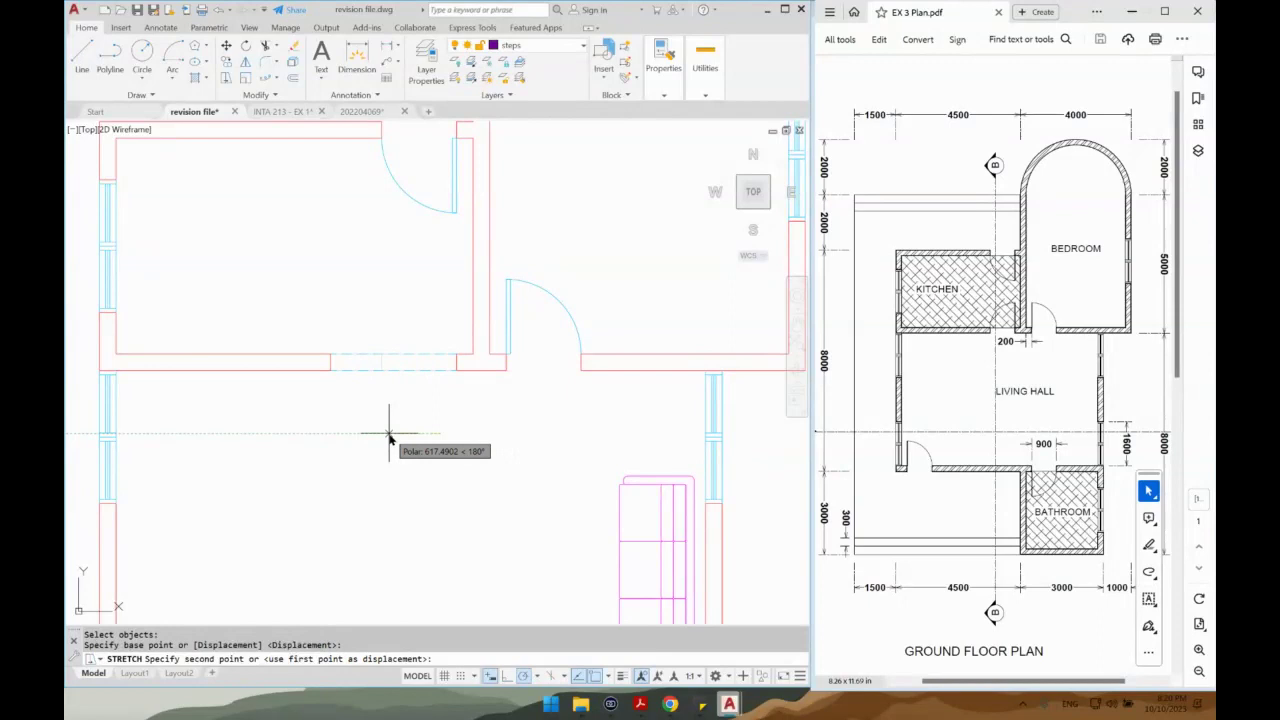
type("1100")
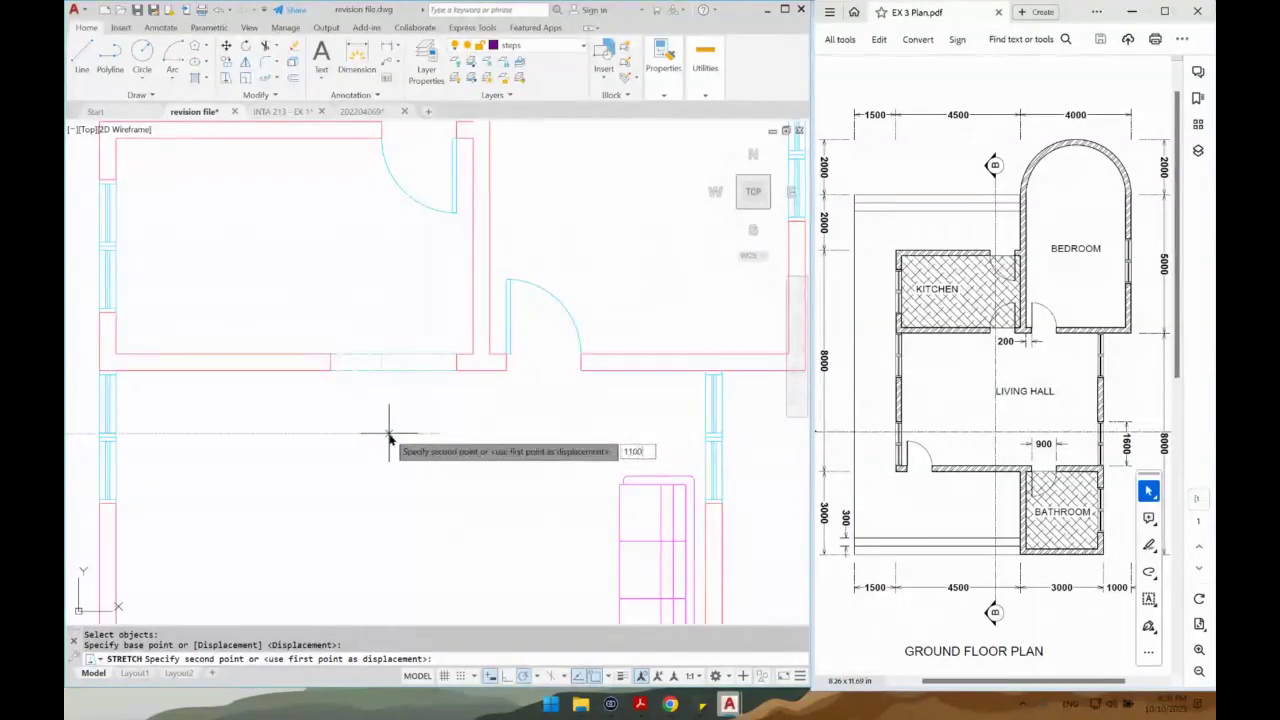
key("Return")
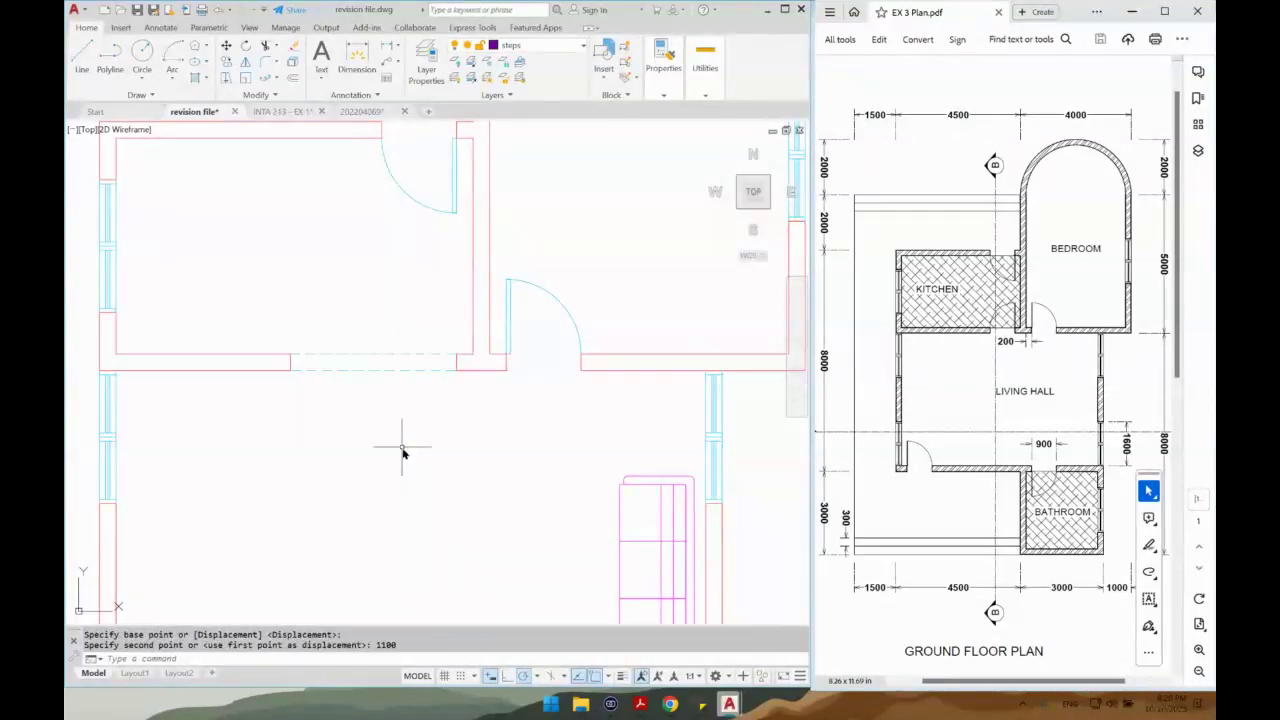
Make the hatch layer current.
scroll(445, 420, "down", 2)
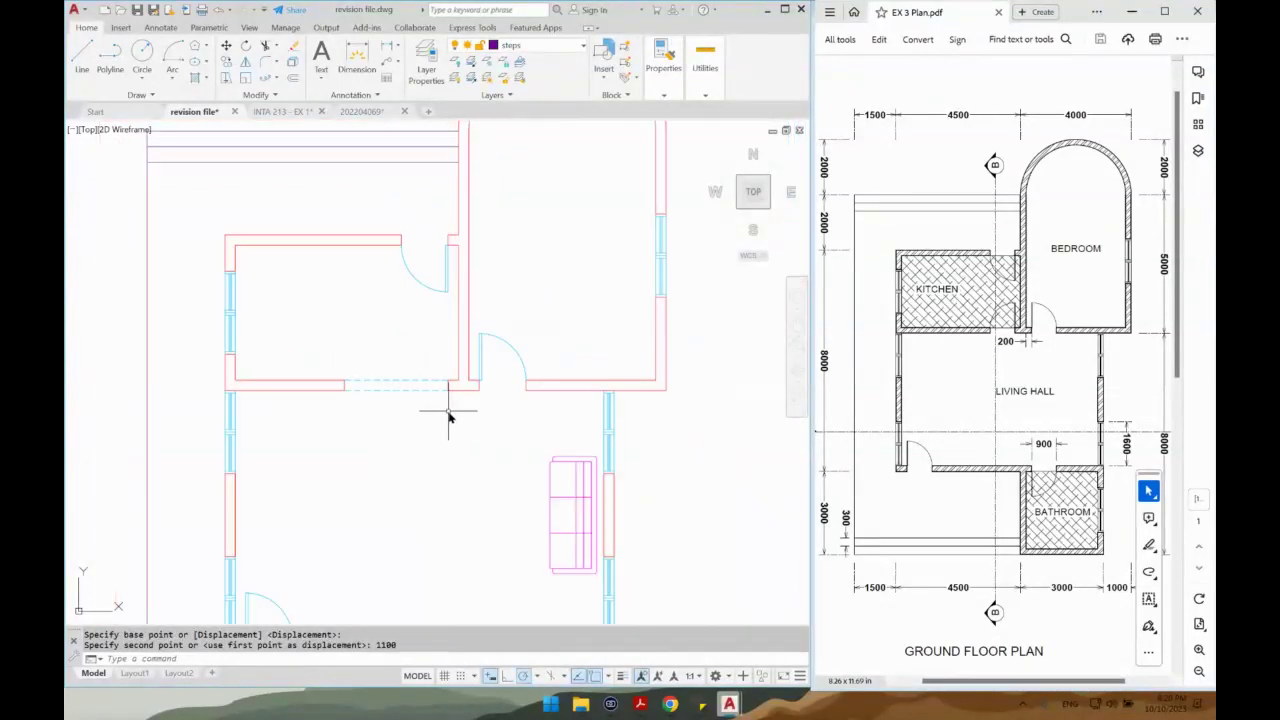
scroll(514, 320, "down", 3)
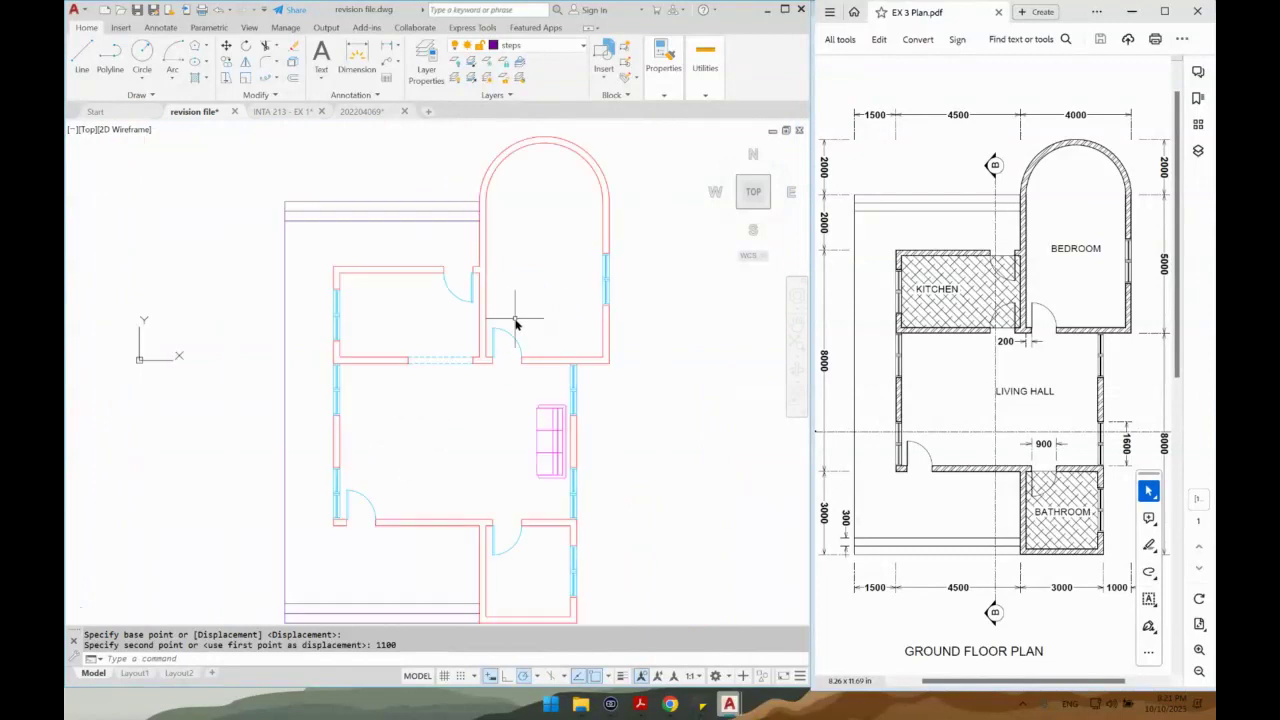
middle_click_drag(487, 395, 490, 352)
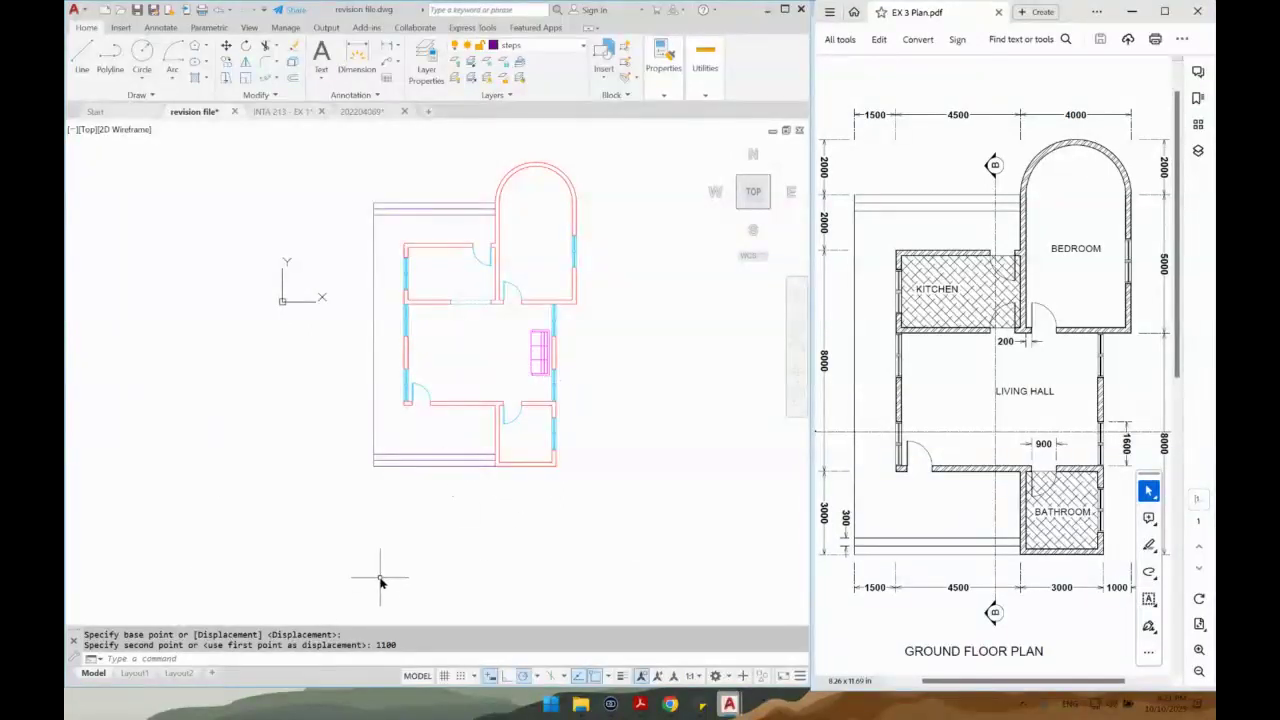
right_click(417, 512)
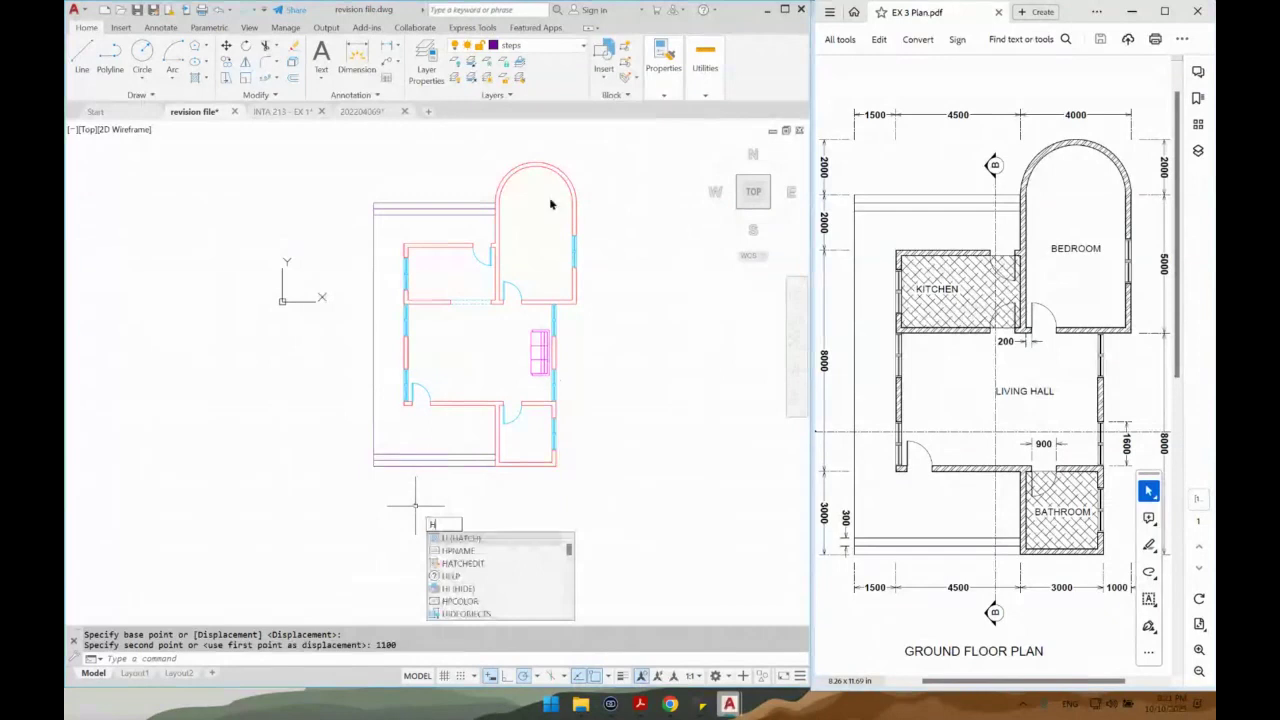
key("Escape")
left_click(551, 47)
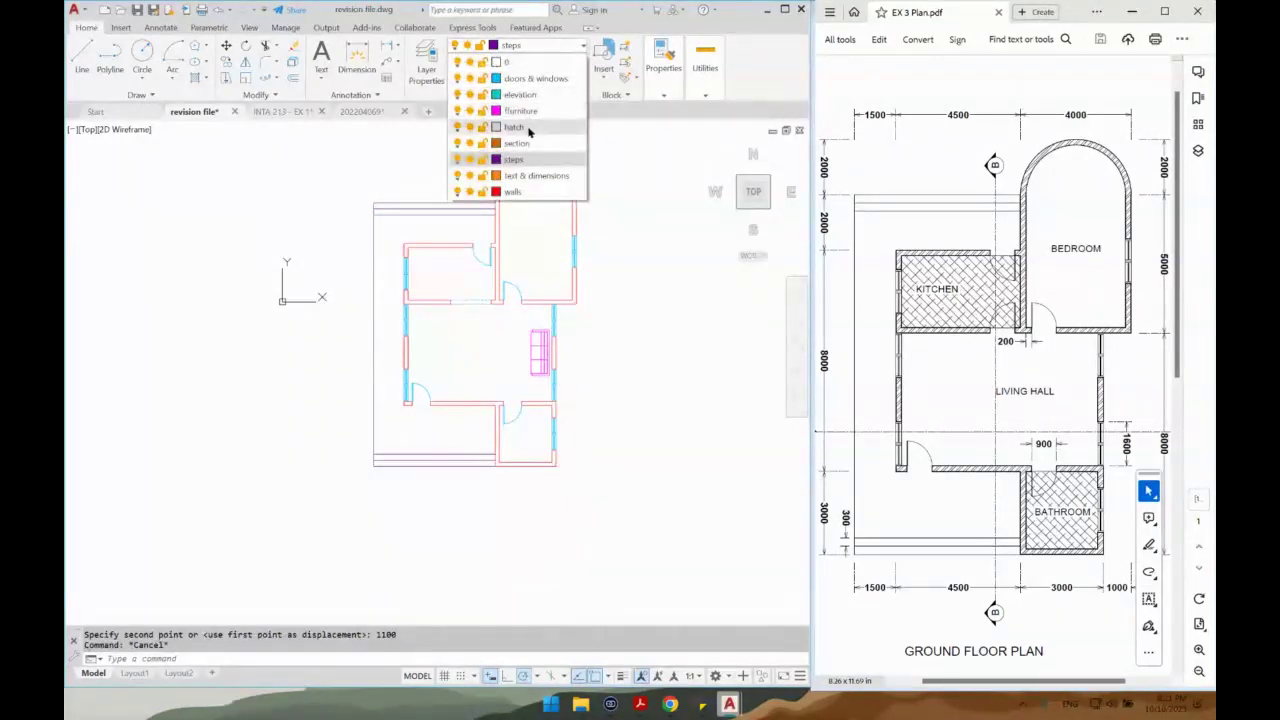
key("Escape")
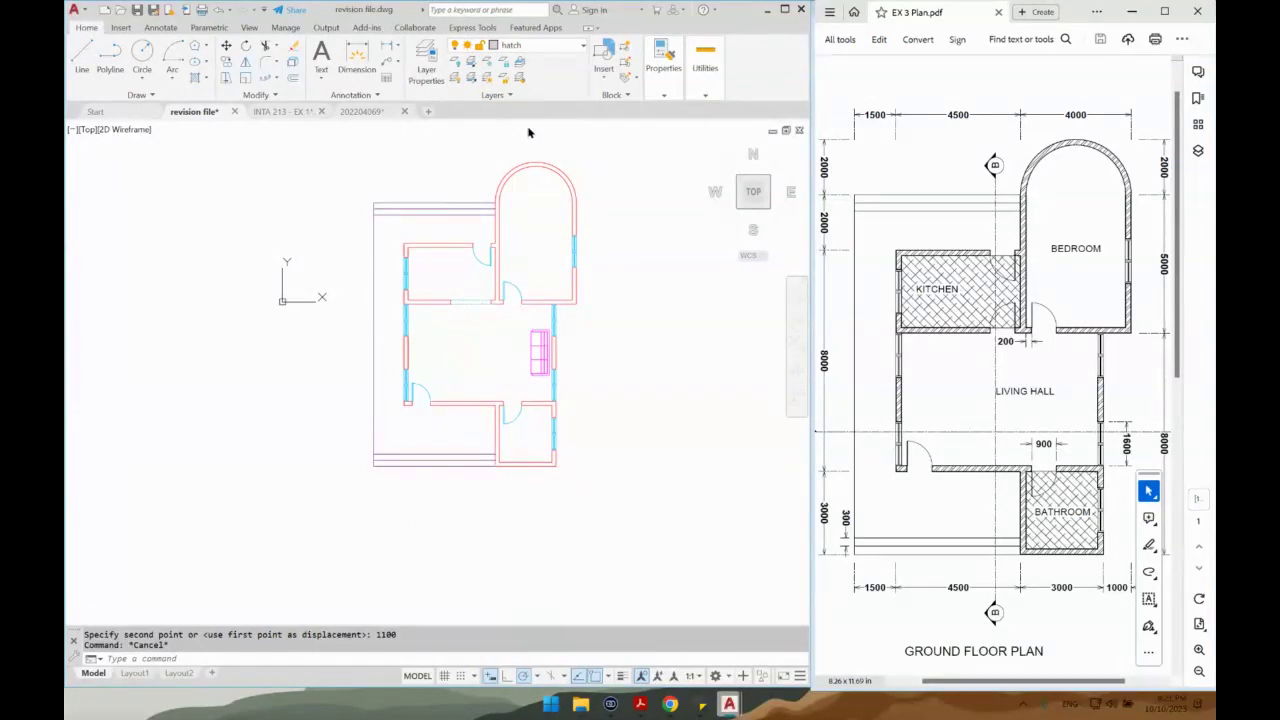
Start a hatch and pick the interiors of all wall segments around the bedroom, kitchen, living hall and bathroom.
scroll(526, 268, "up", 2)
type("h")
key("Return")
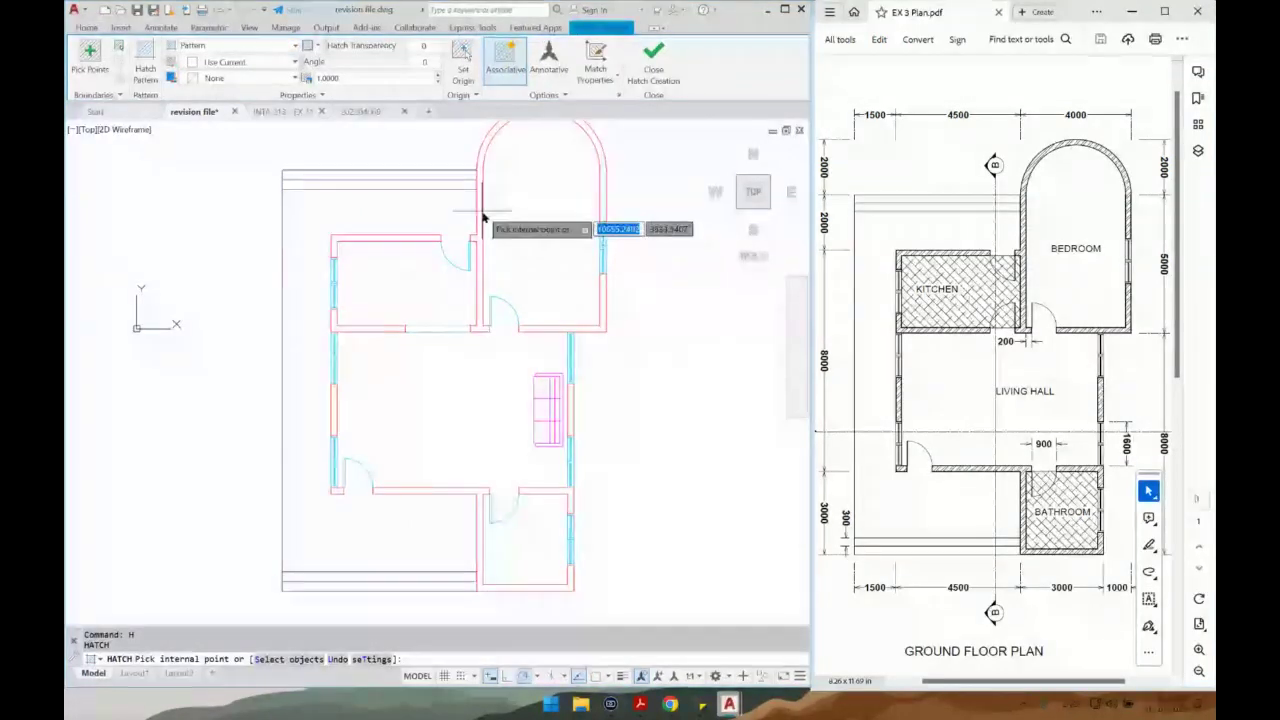
left_click(480, 215)
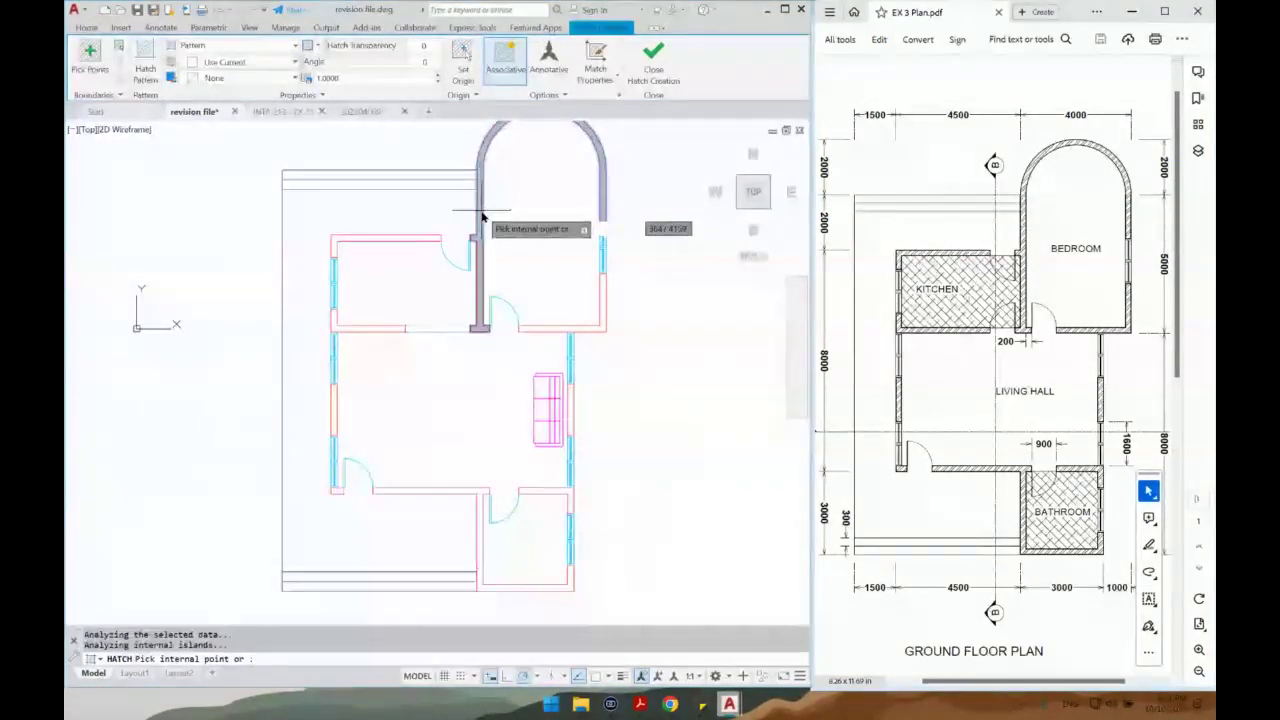
left_click(416, 245)
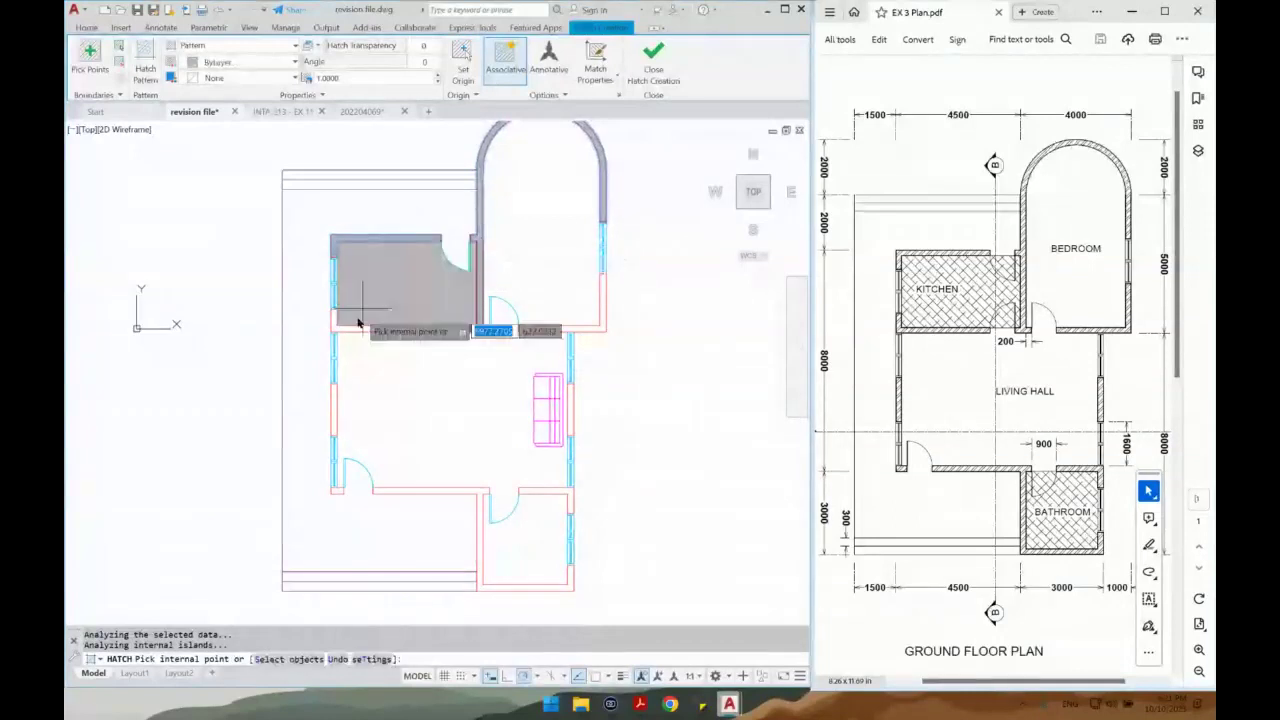
left_click(322, 421)
left_click(432, 500)
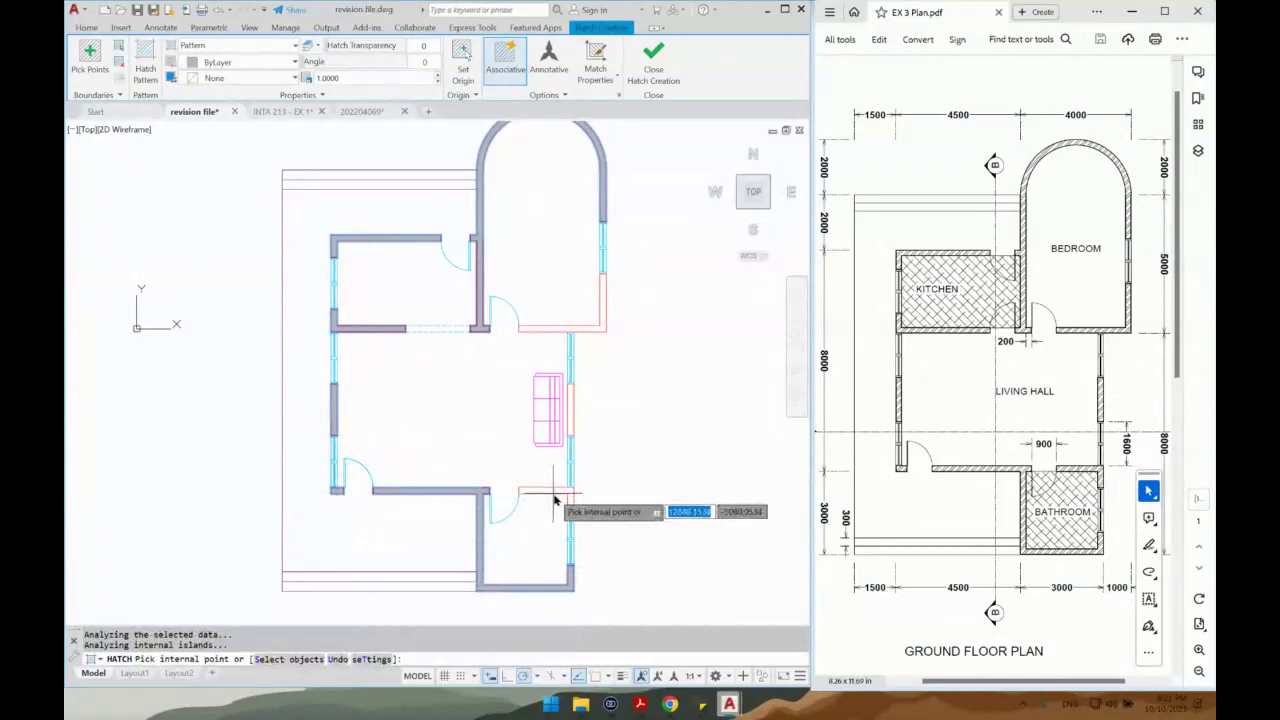
left_click(558, 491)
left_click(572, 421)
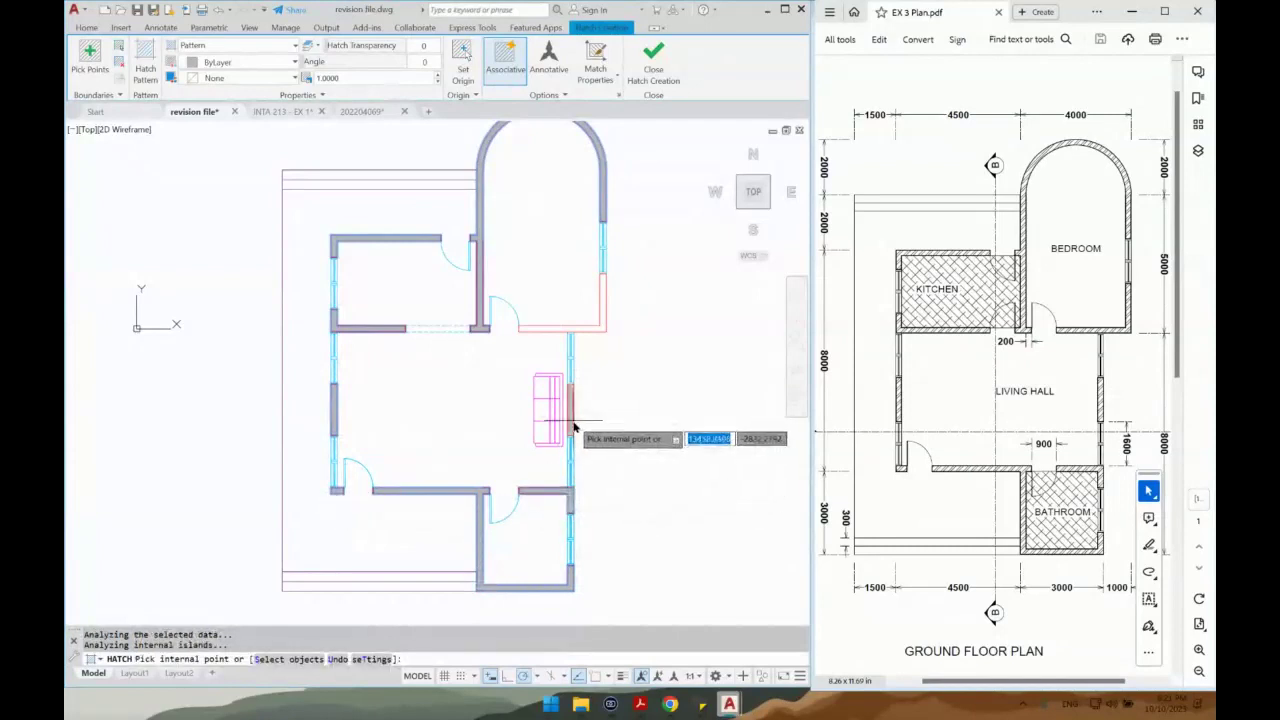
left_click(602, 324)
left_click(451, 207)
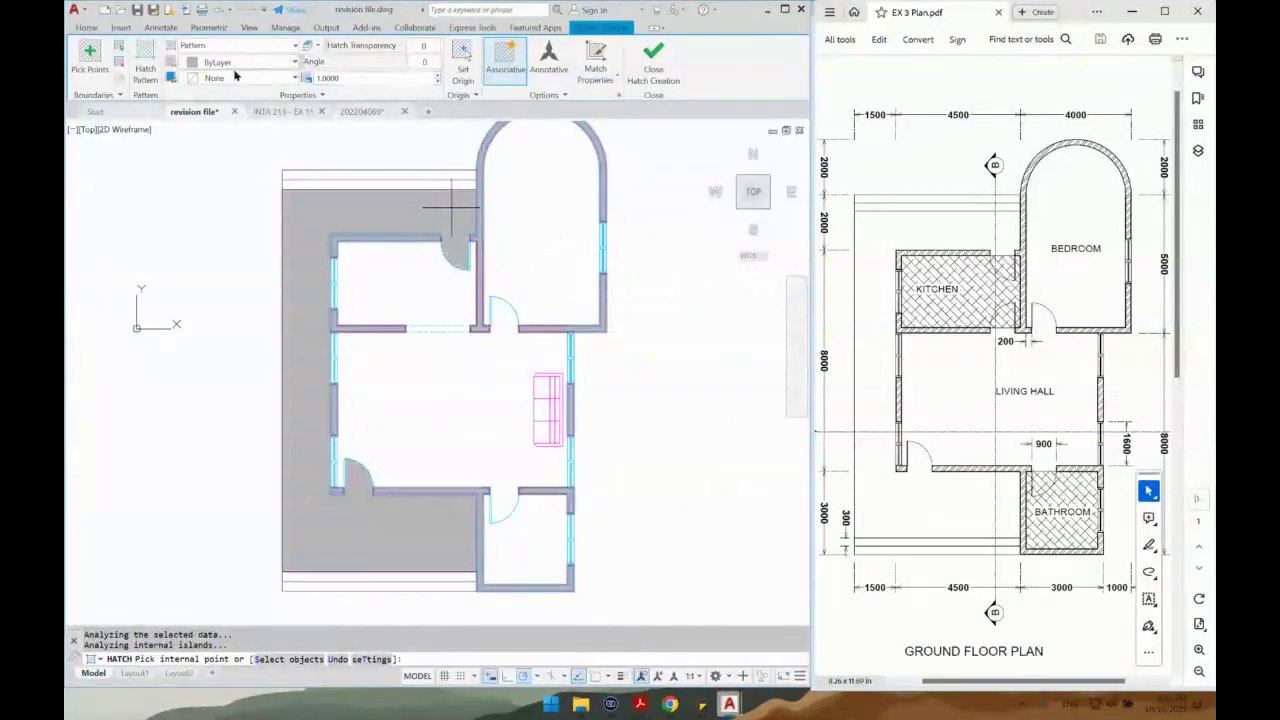
Set the wall hatch to the ANSI32 pattern at scale 400 and finish the hatch.
left_click(152, 72)
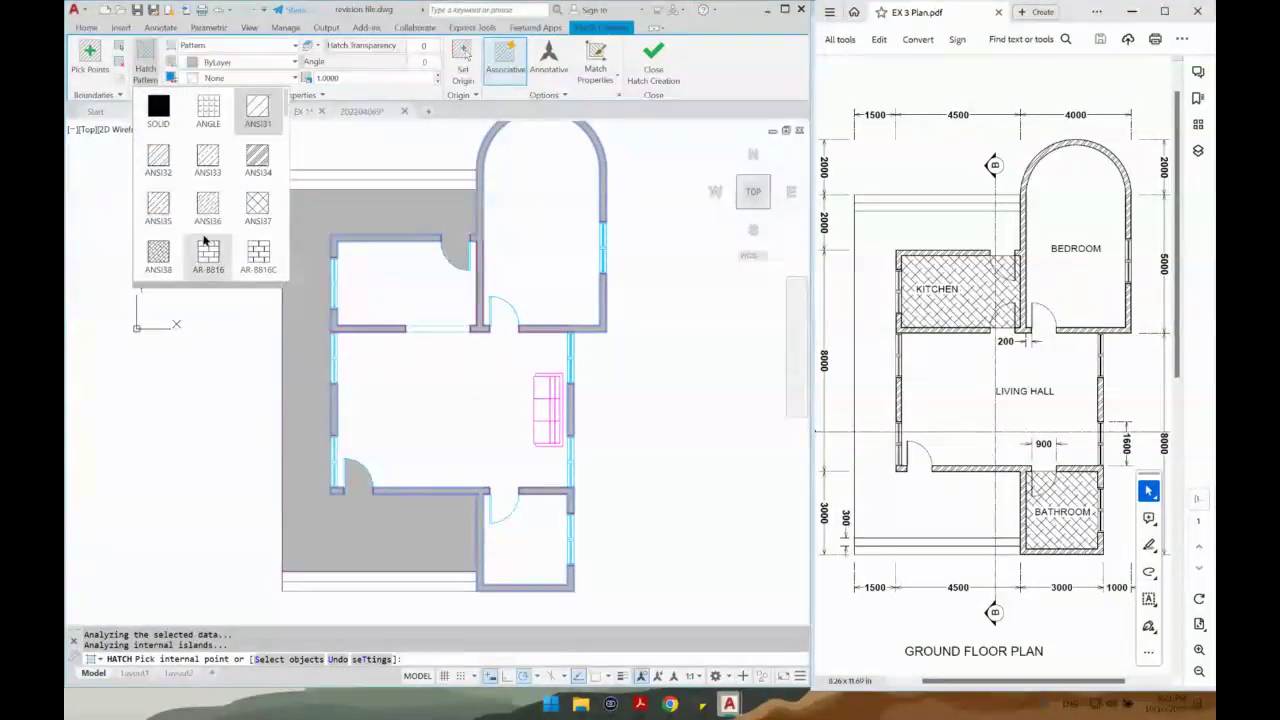
left_click(143, 168)
left_click(336, 80)
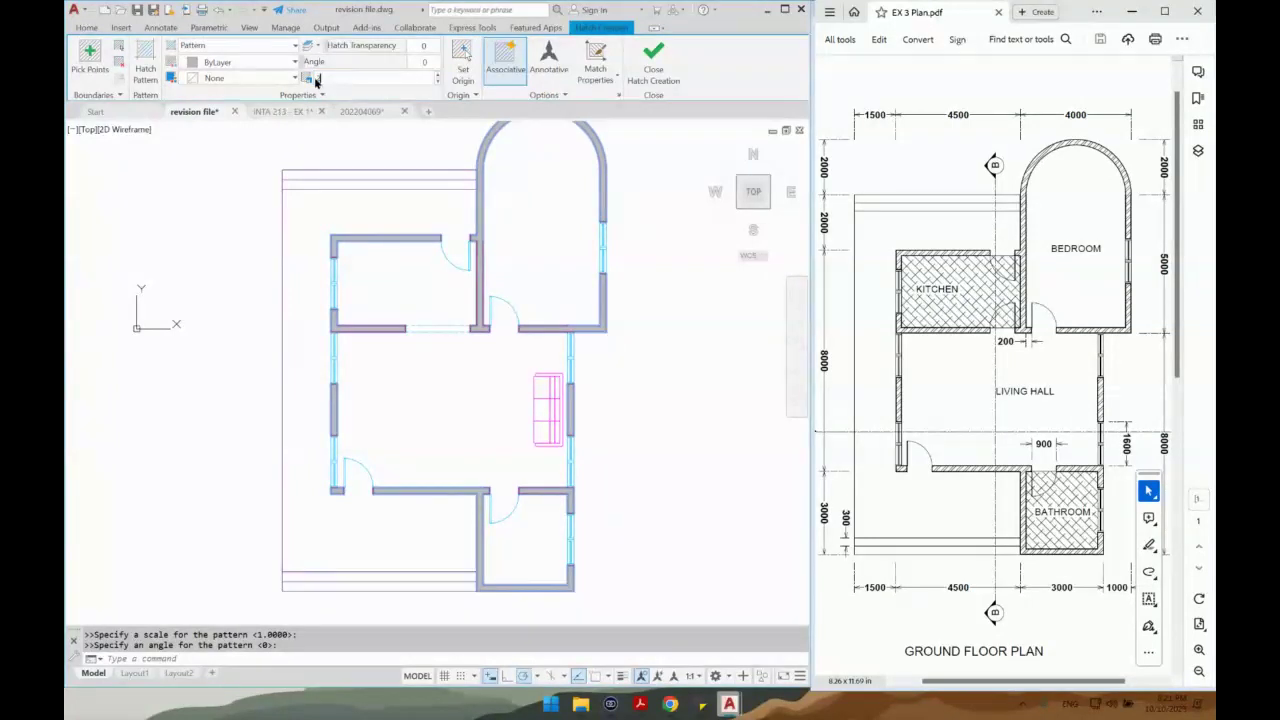
key("Return")
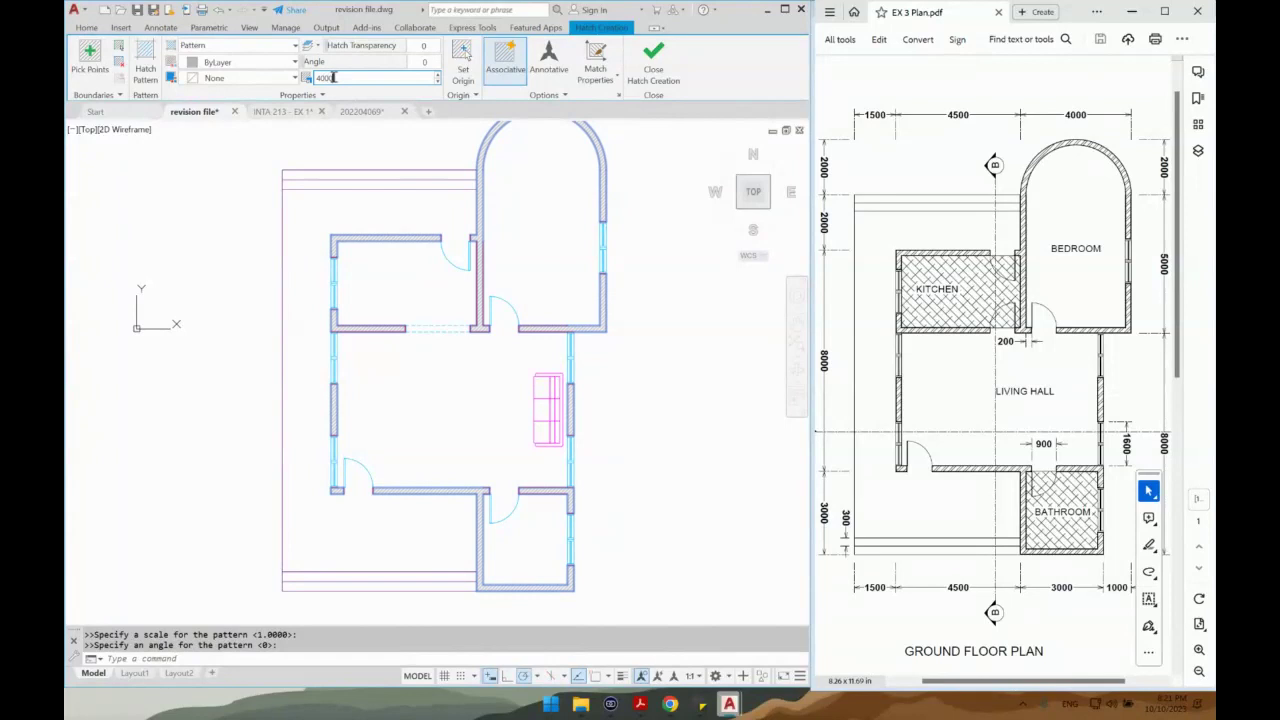
key("BackSpace")
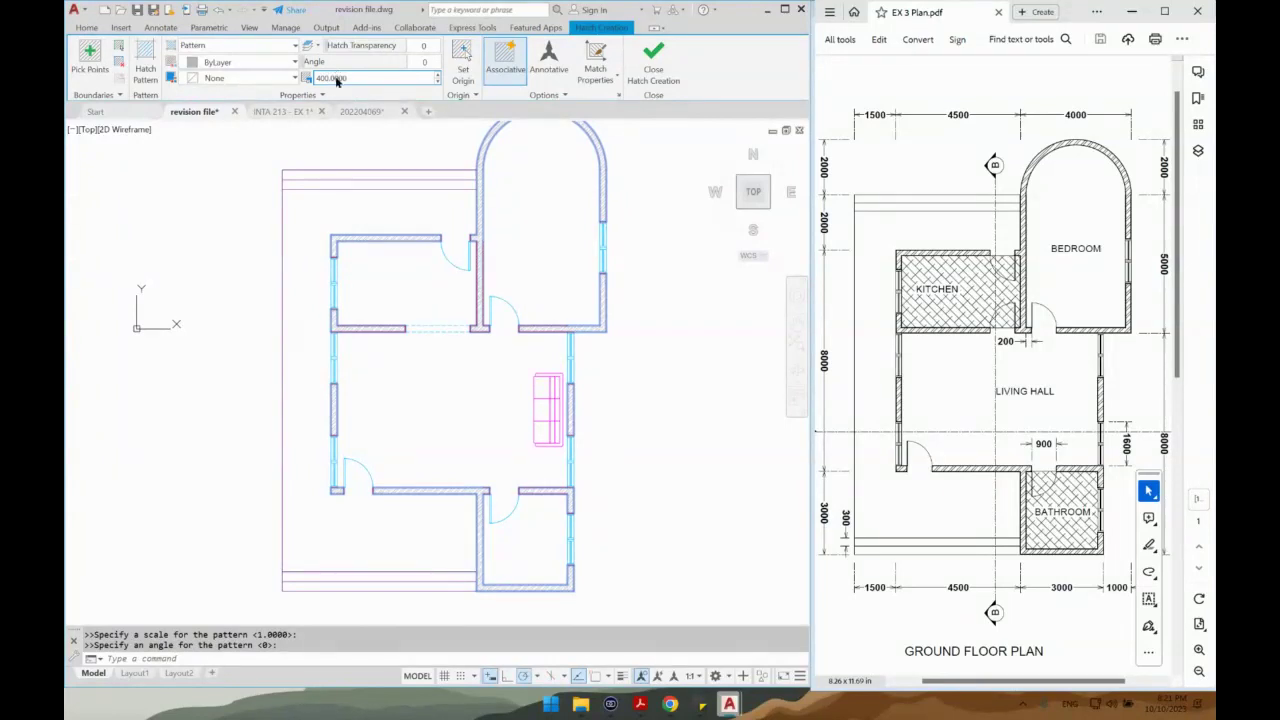
left_click(652, 62)
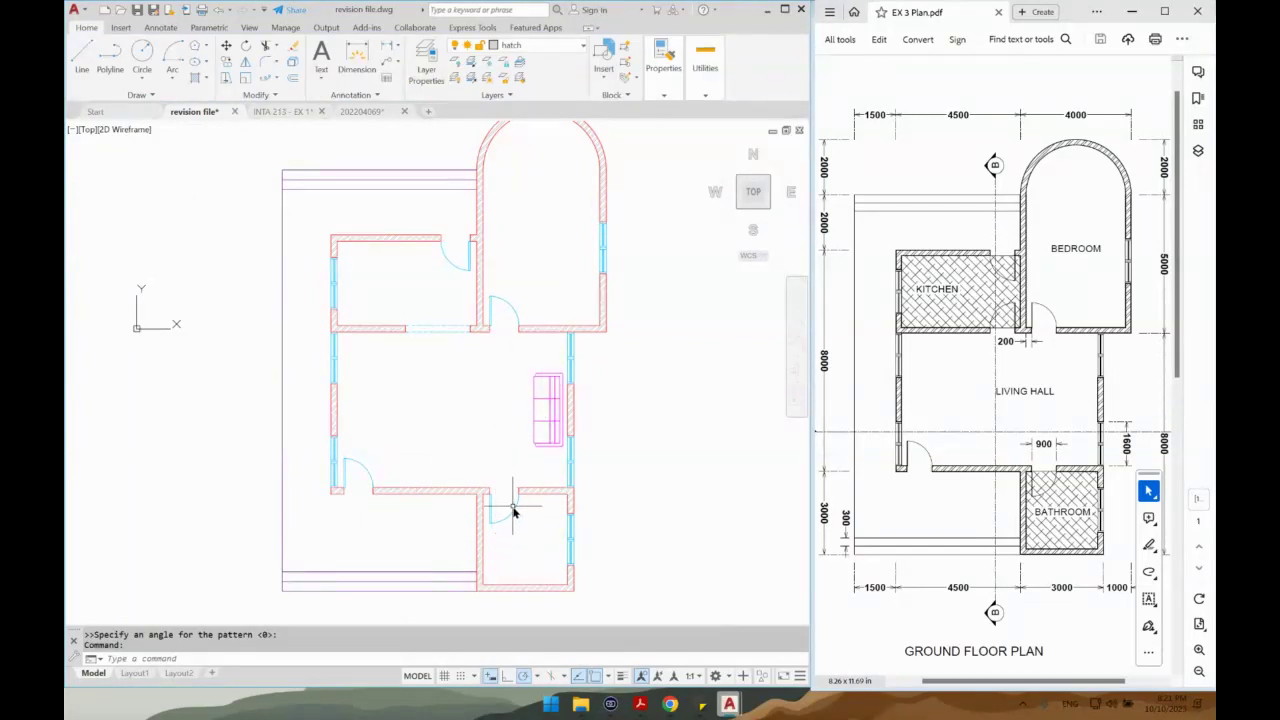
Draw a line across the bathroom door opening, joining the wall corners on the bathroom side.
scroll(513, 512, "up", 2)
scroll(513, 512, "up", 2)
key("l")
key("Return")
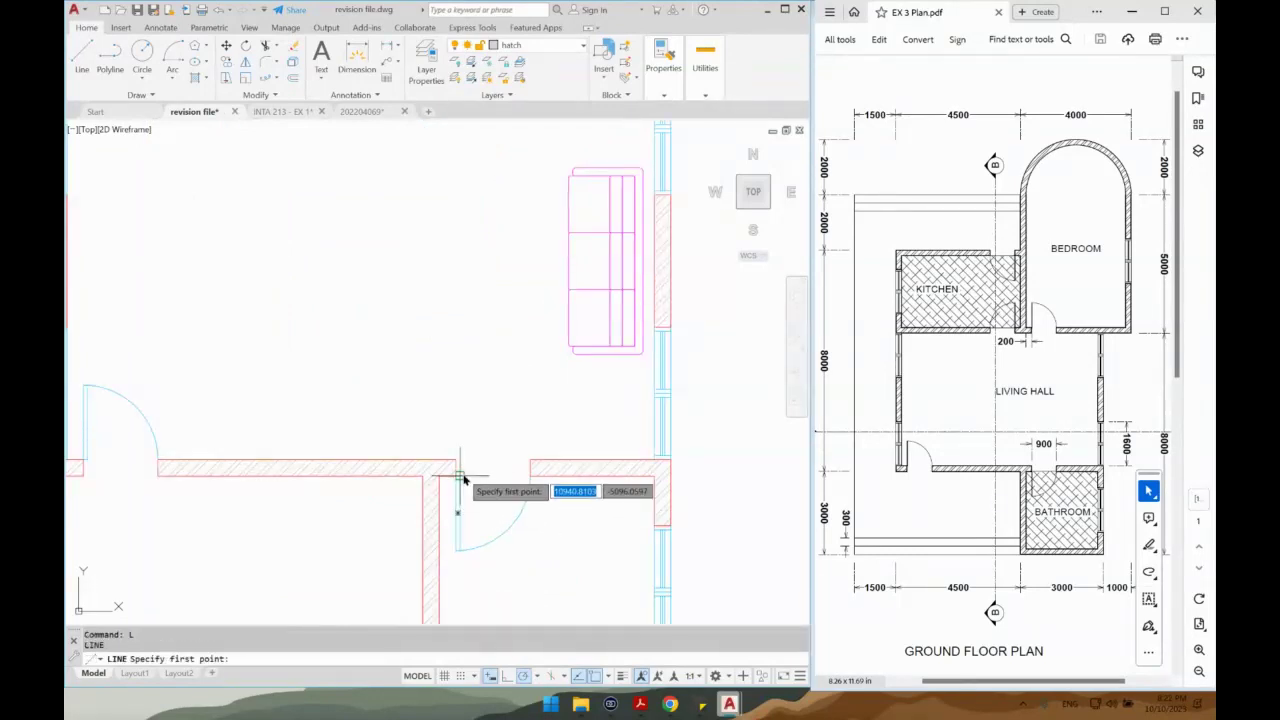
scroll(456, 480, "up", 3)
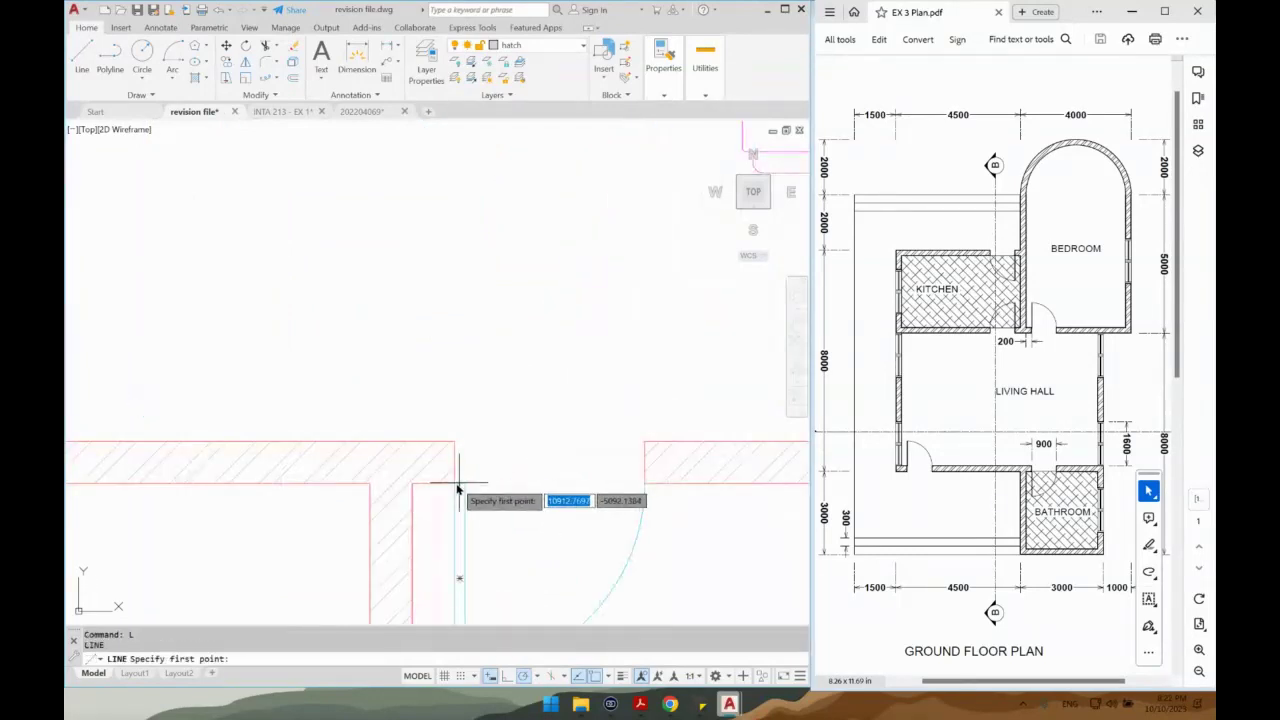
left_click(455, 485)
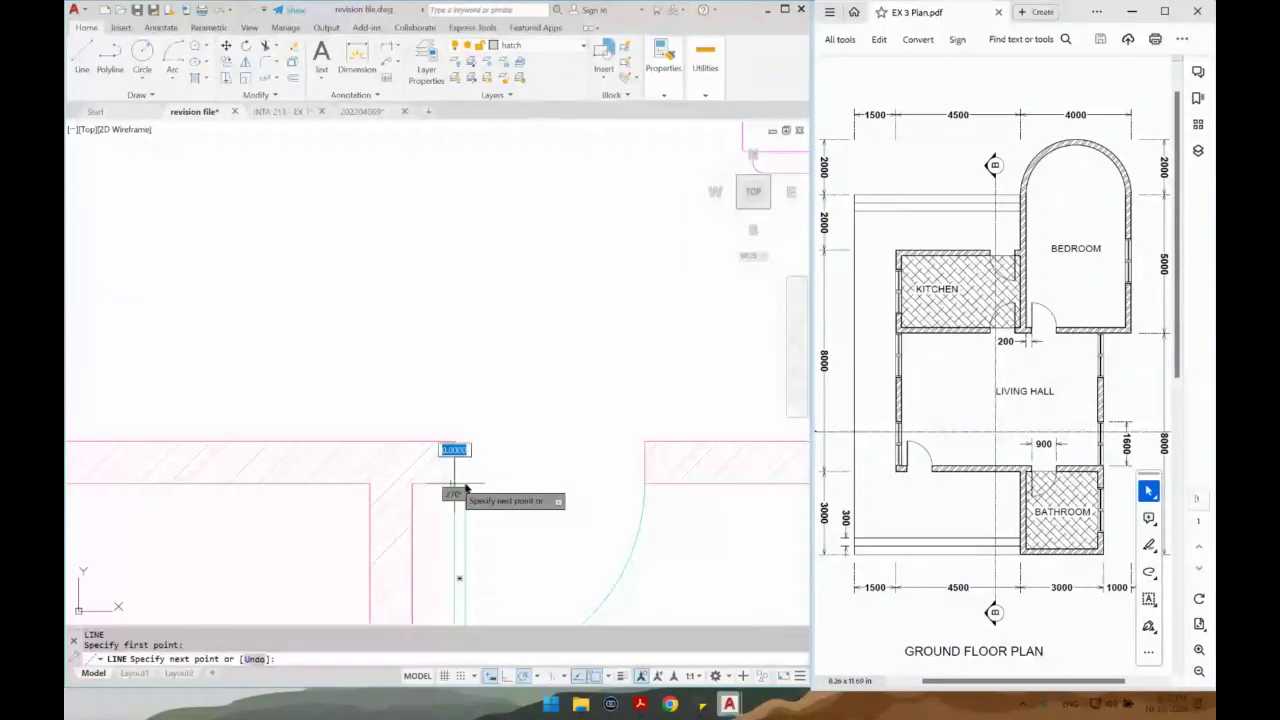
left_click(644, 487)
key("Return")
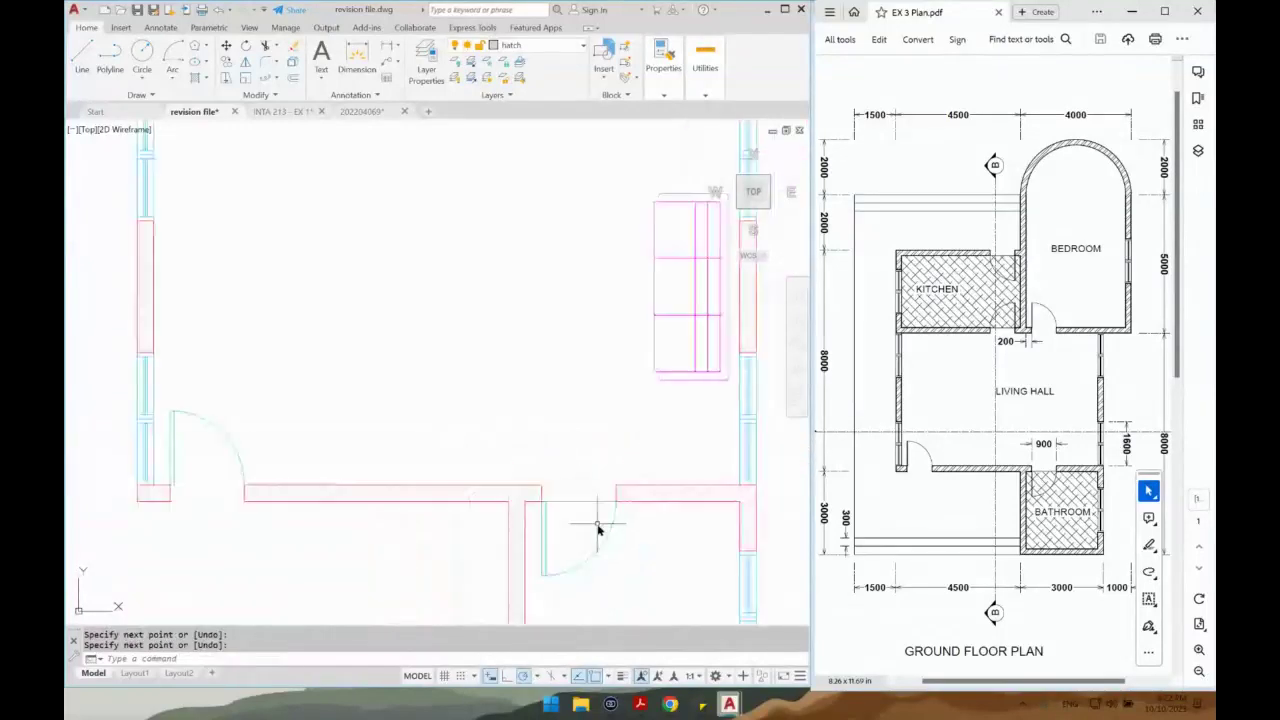
Draw a line across the kitchen's outer door opening, joining the wall corners on the kitchen side.
scroll(597, 523, "down", 4)
middle_click_drag(435, 335, 504, 449)
scroll(504, 449, "down", 2)
middle_click_drag(394, 237, 395, 294)
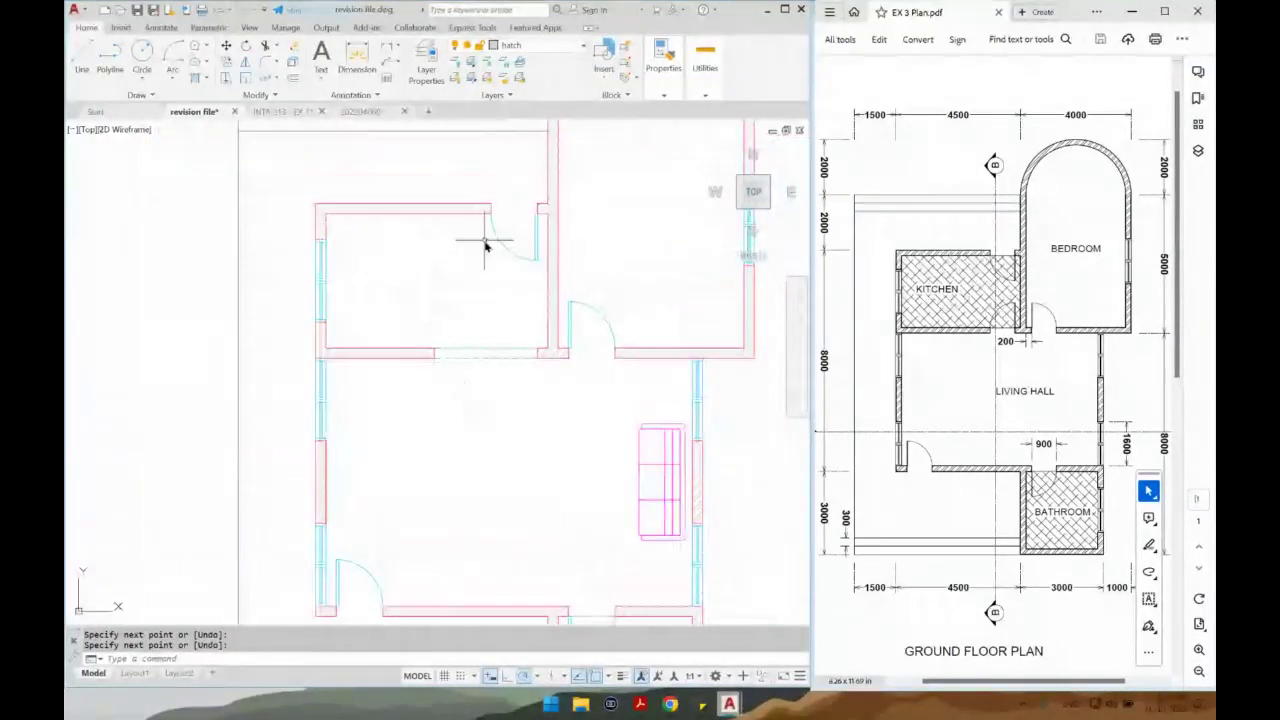
scroll(492, 242, "up", 2)
key("Return")
left_click(489, 199)
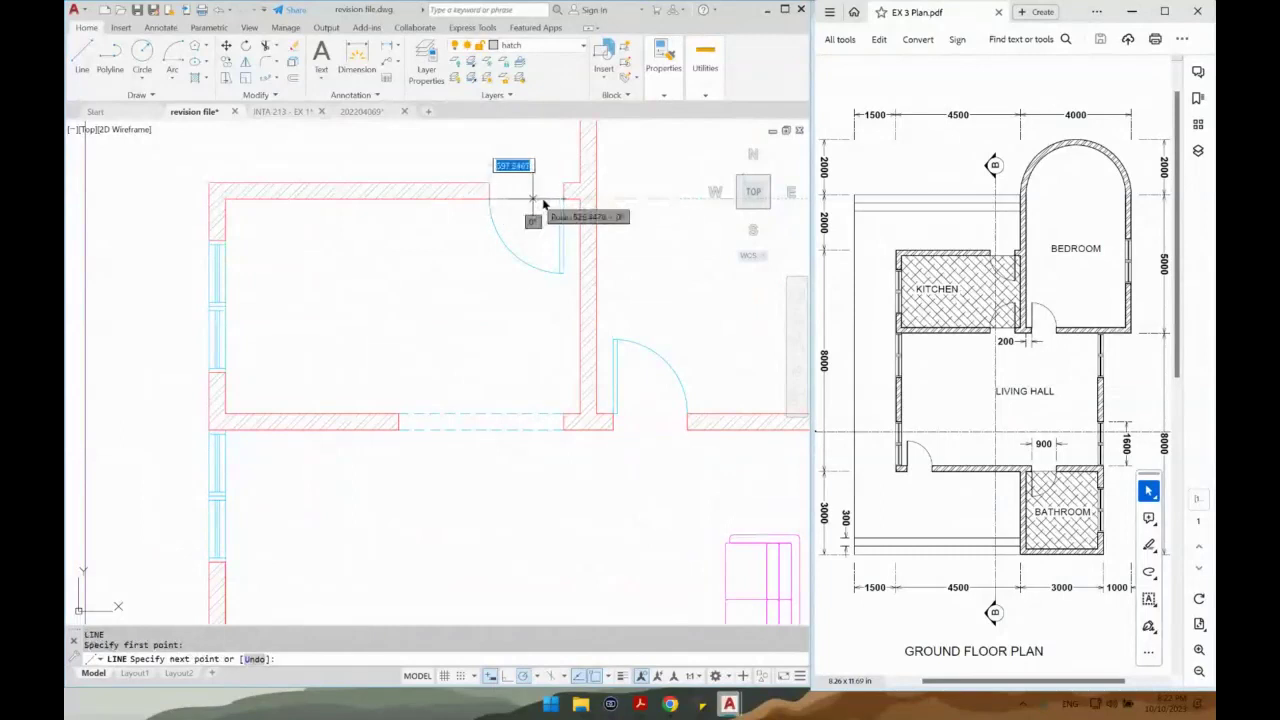
left_click(564, 202)
key("Return")
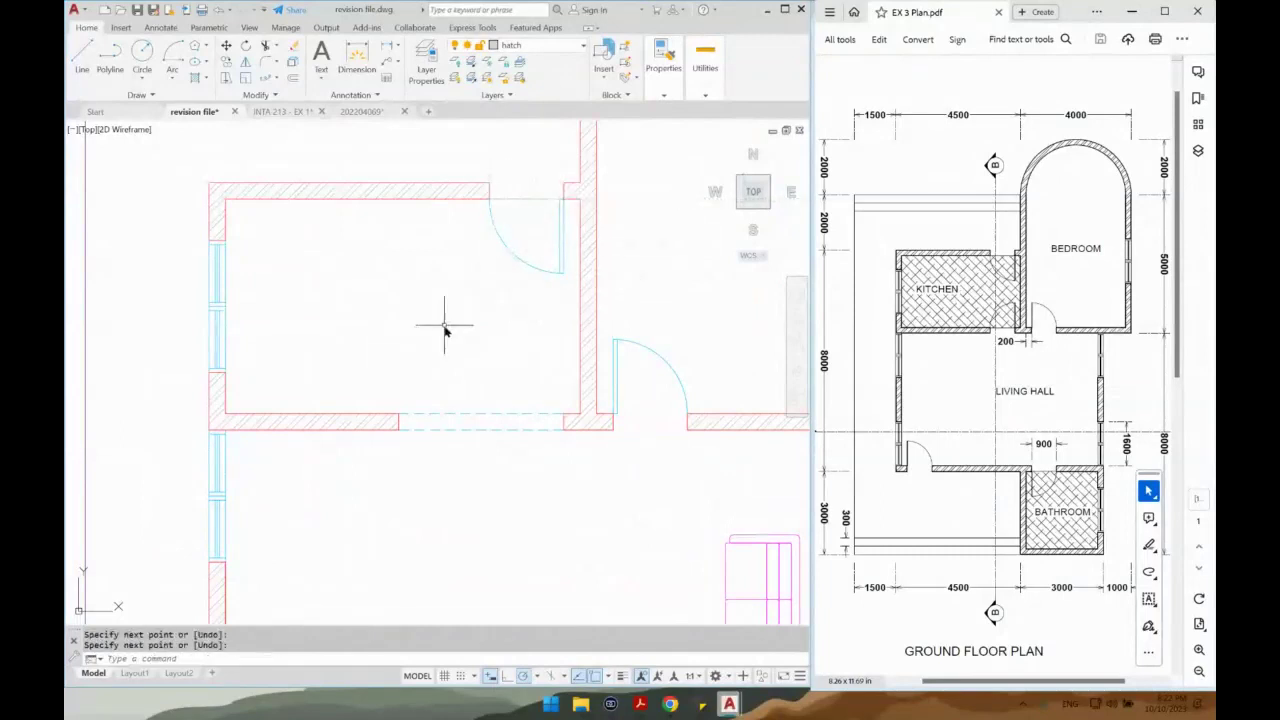
Start a new hatch and pick the floor areas inside the kitchen and the bathroom.
middle_click_drag(491, 377, 454, 380)
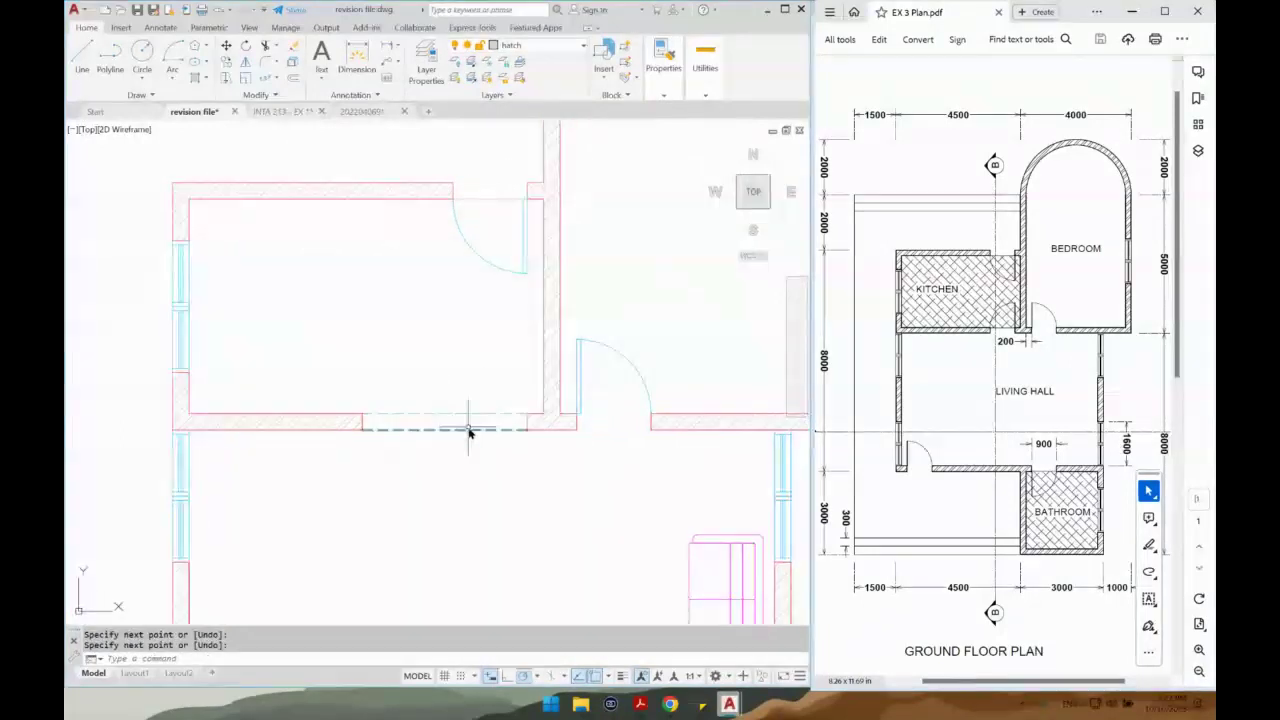
scroll(507, 511, "down", 5)
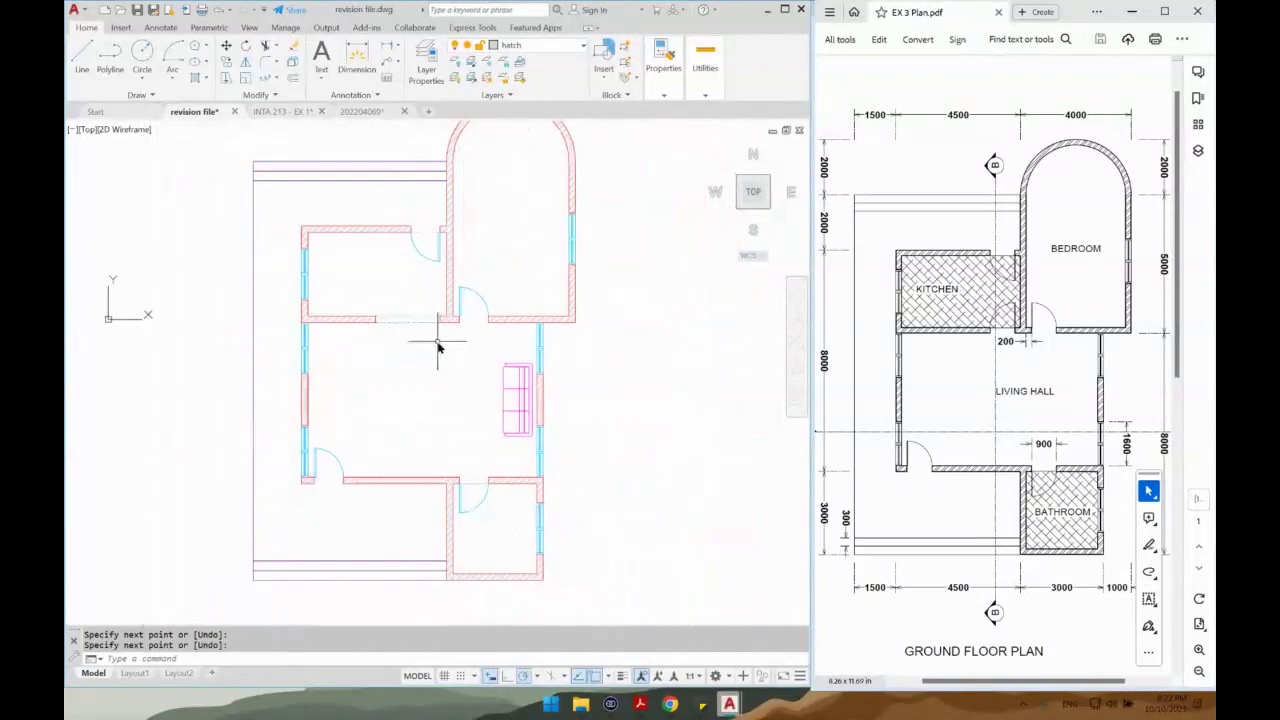
key("Return")
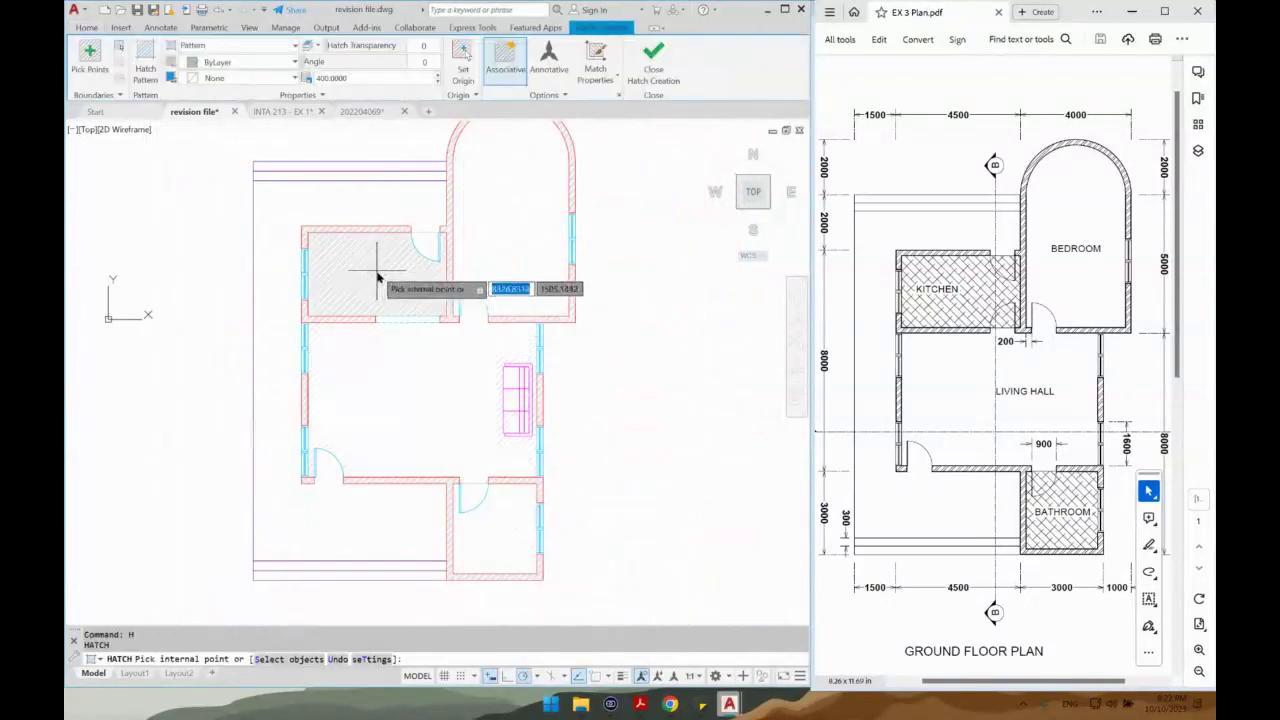
left_click(416, 258)
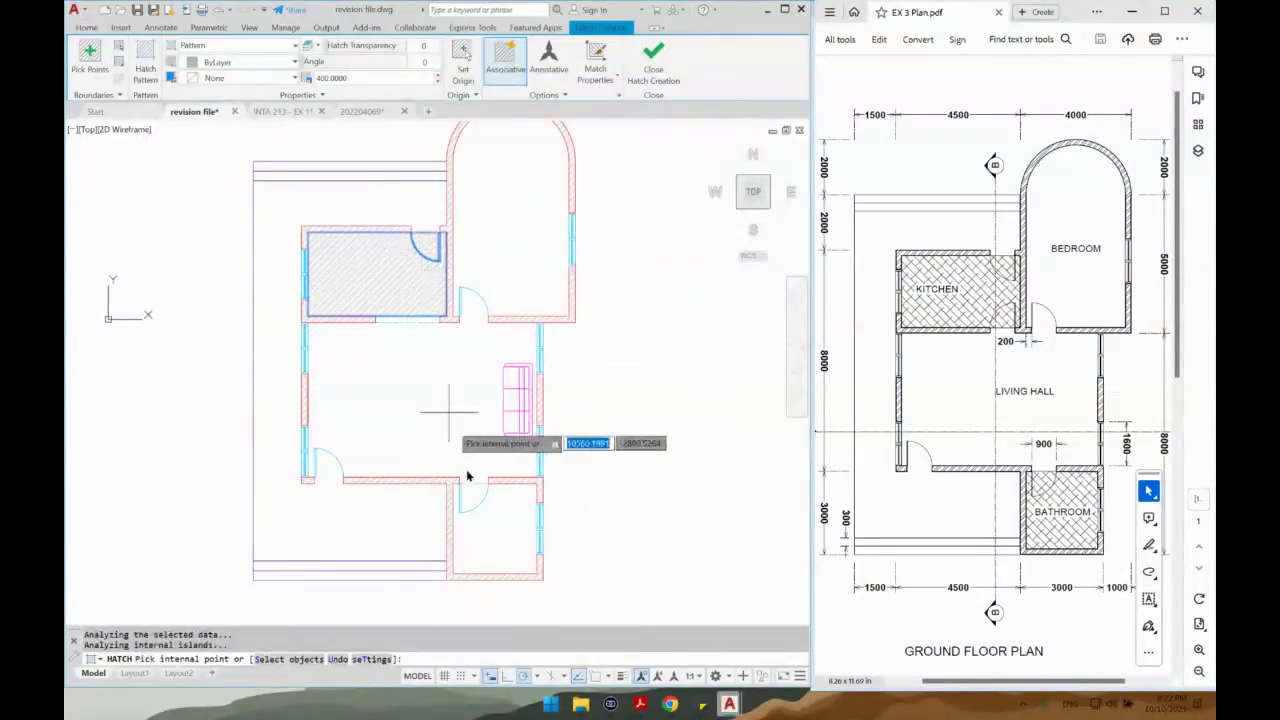
left_click(501, 531)
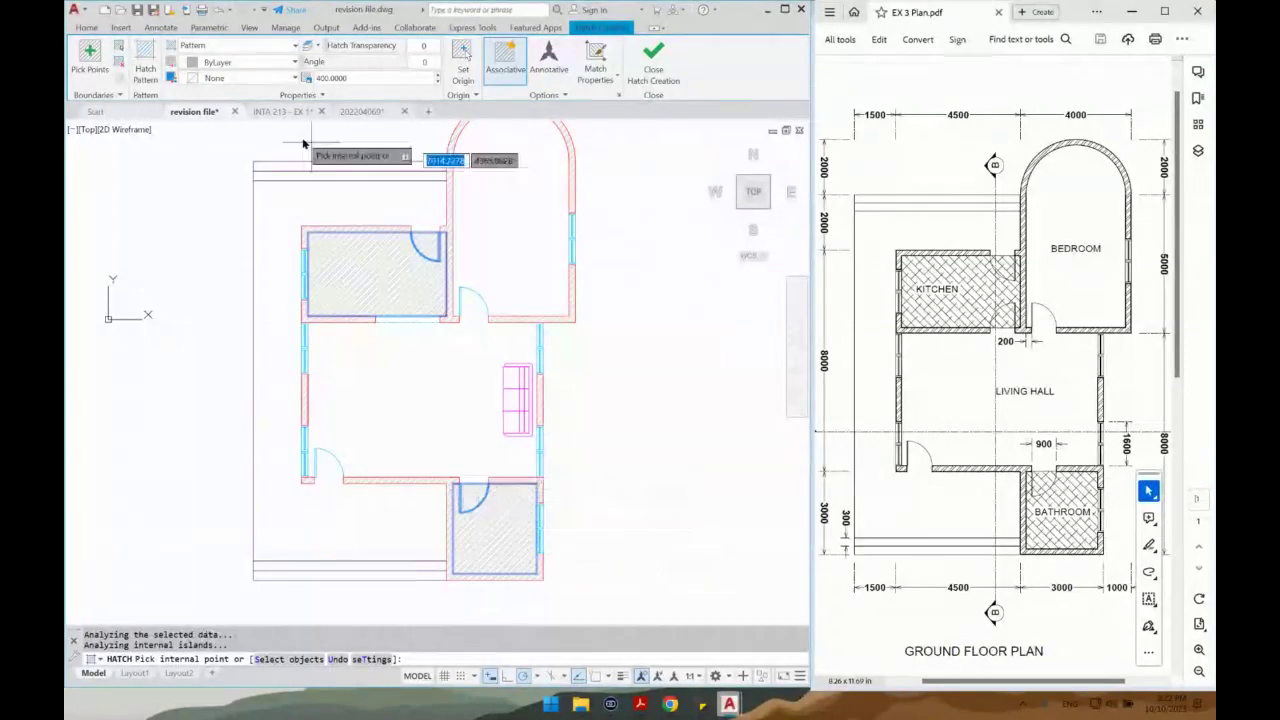
Set the kitchen and bathroom floor hatch to the ANSI38 pattern, trying scale 800 before settling on scale 1200.
left_click(153, 78)
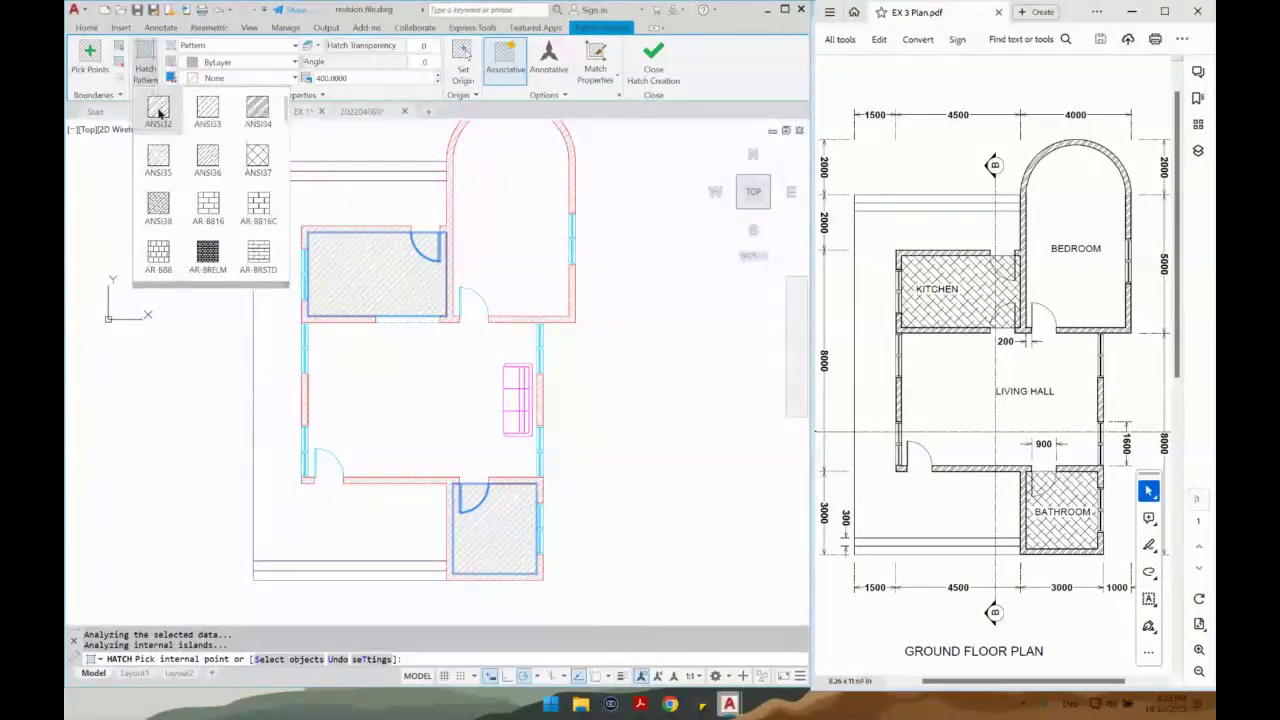
left_click(160, 206)
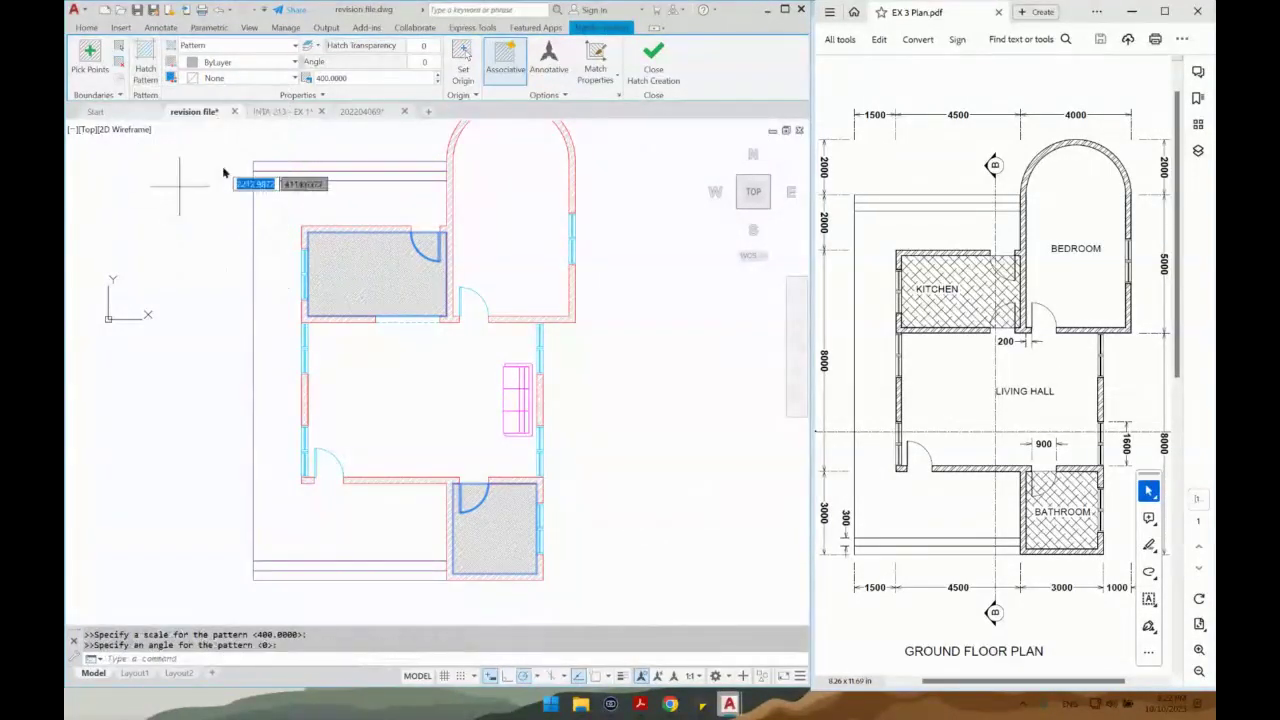
left_click(362, 78)
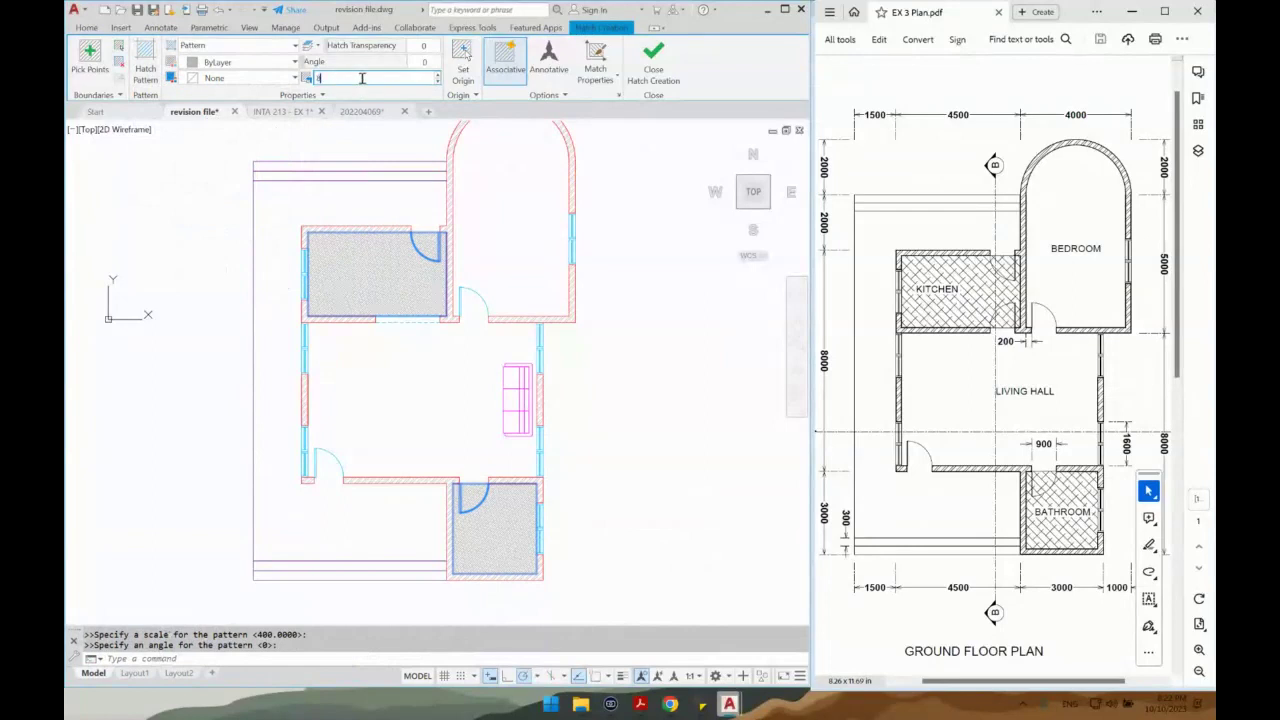
type("800")
key("Return")
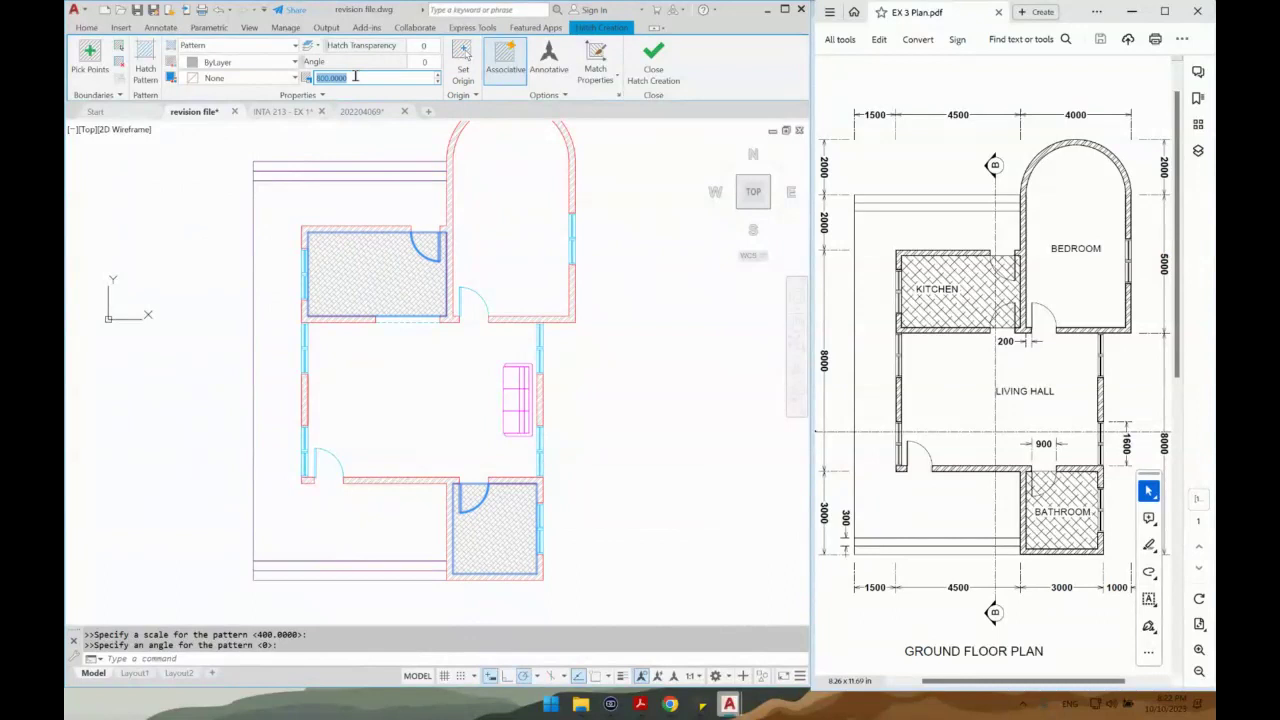
type("1200")
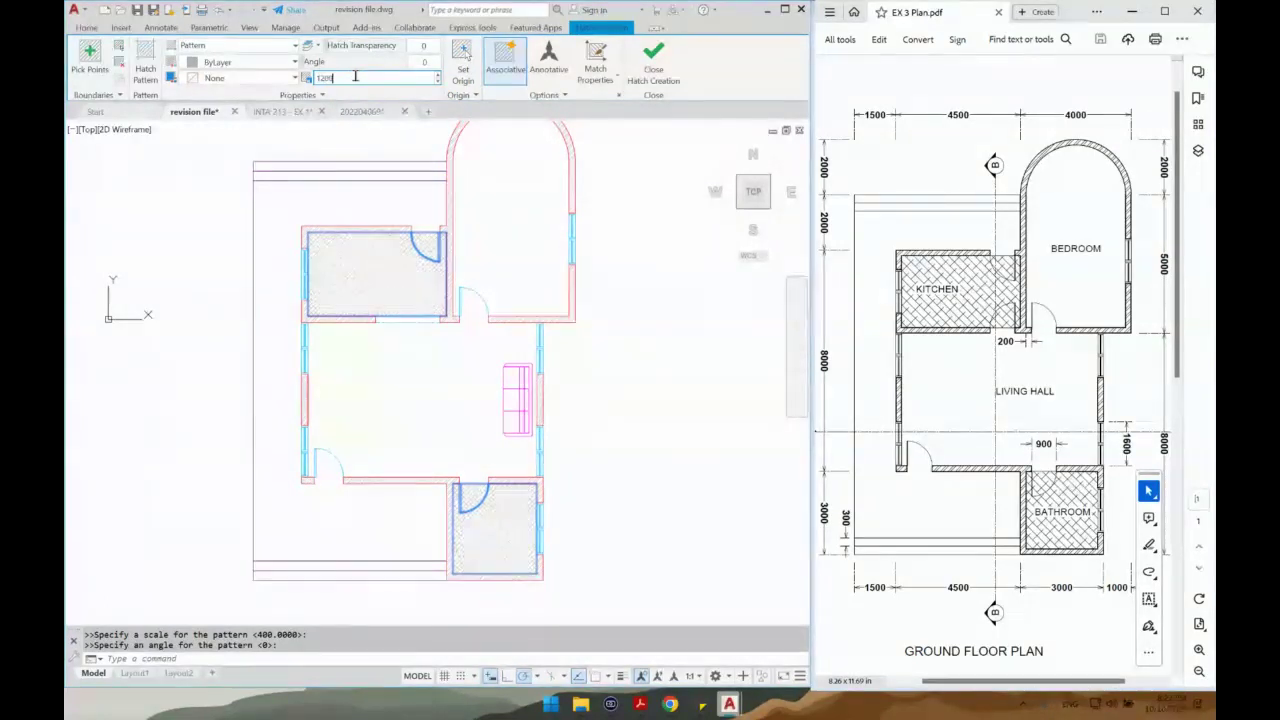
key("Return")
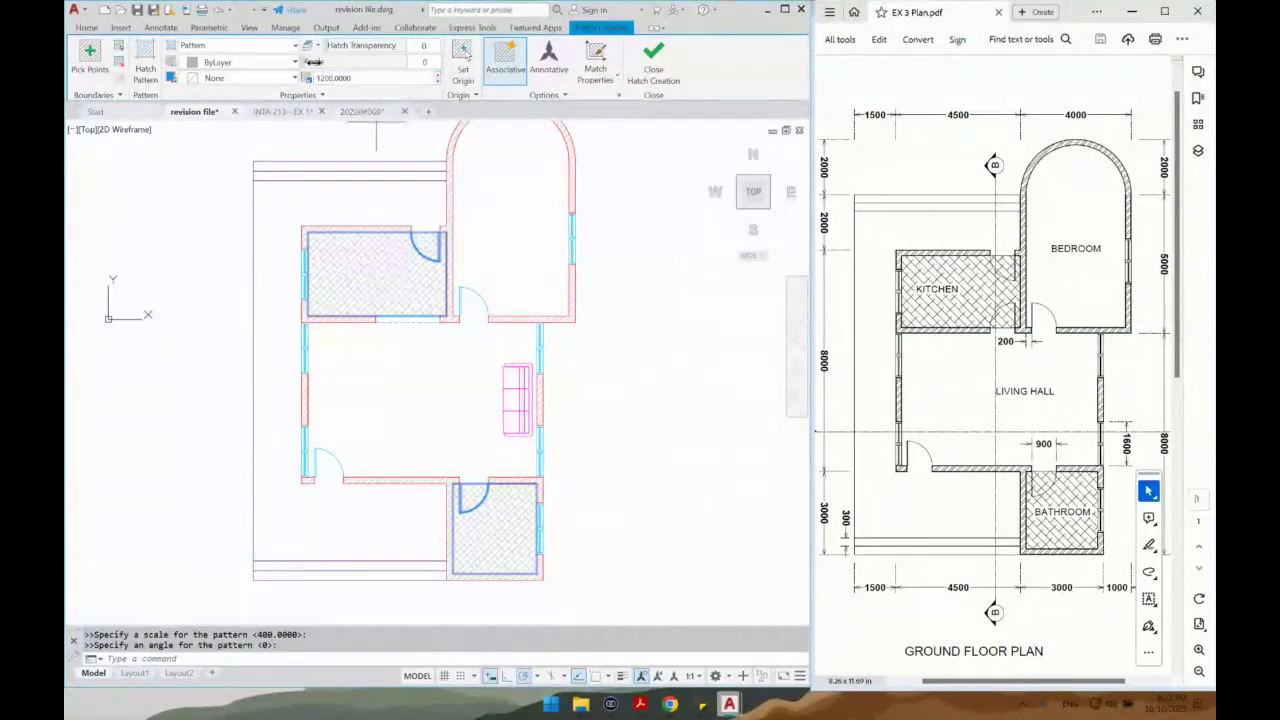
Set the floor hatch angle to 90 and finish the hatch.
left_click_drag(313, 62, 420, 64)
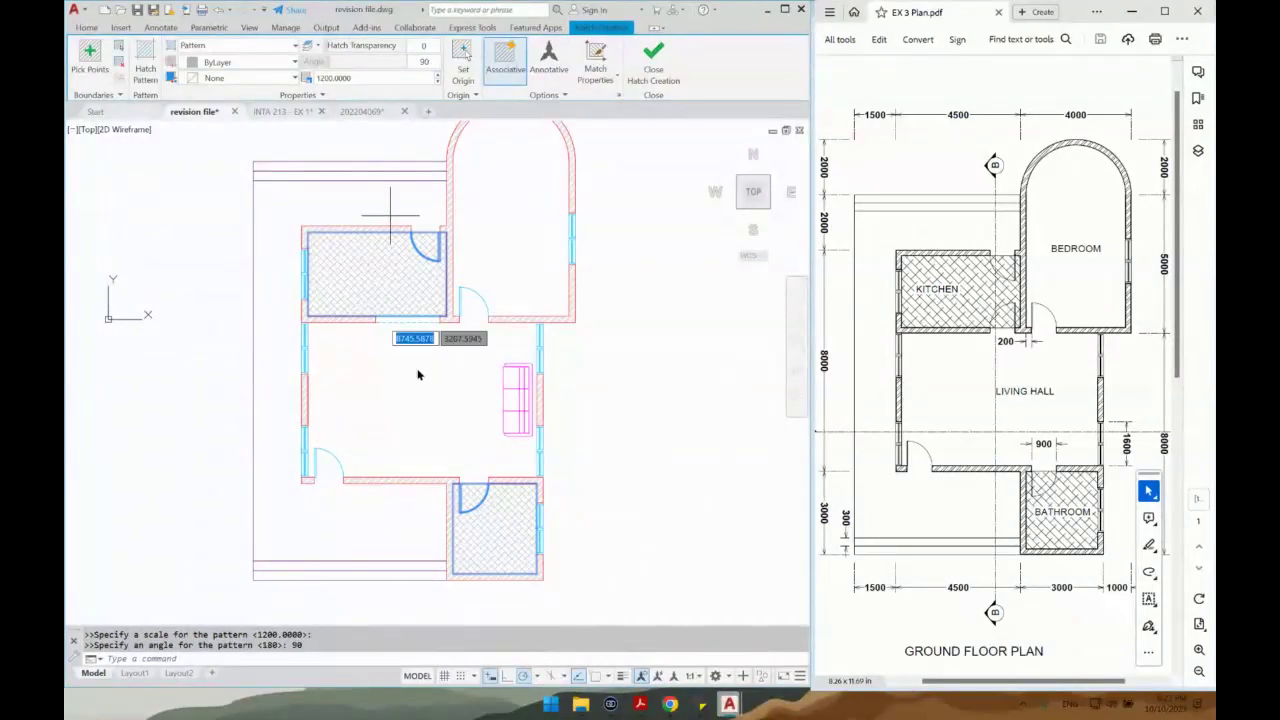
left_click(651, 61)
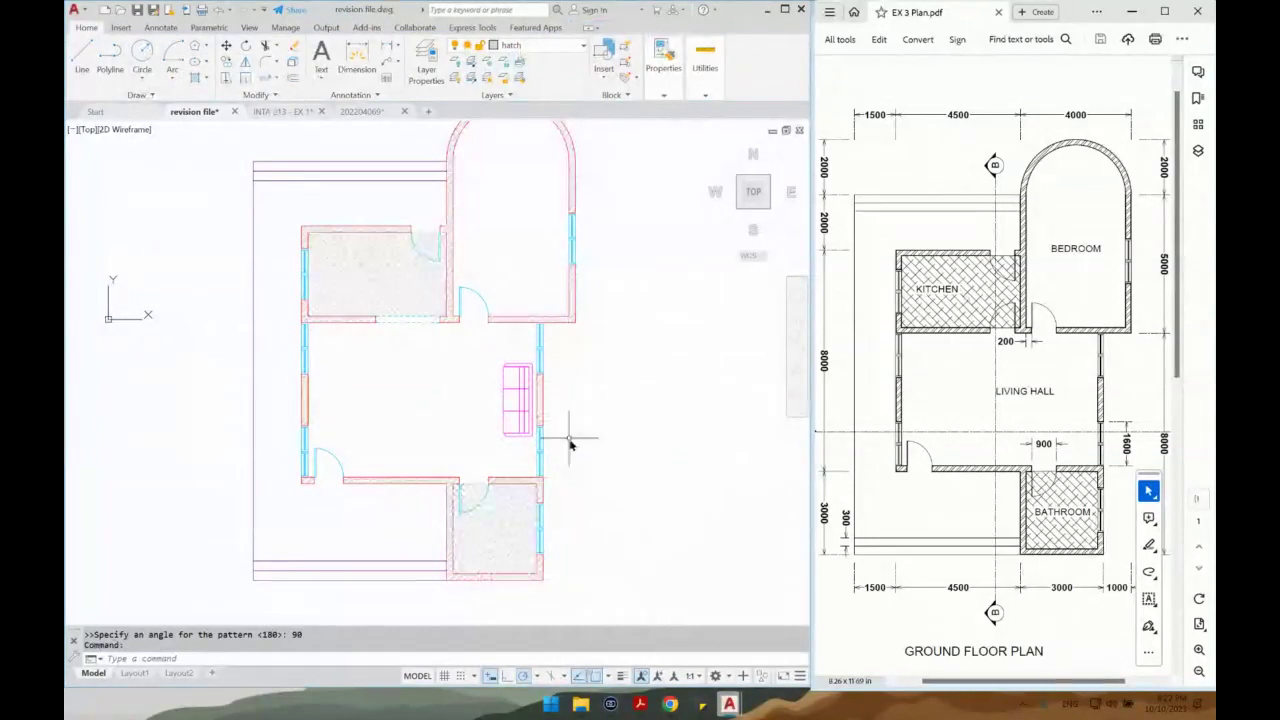
scroll(612, 428, "down", 2)
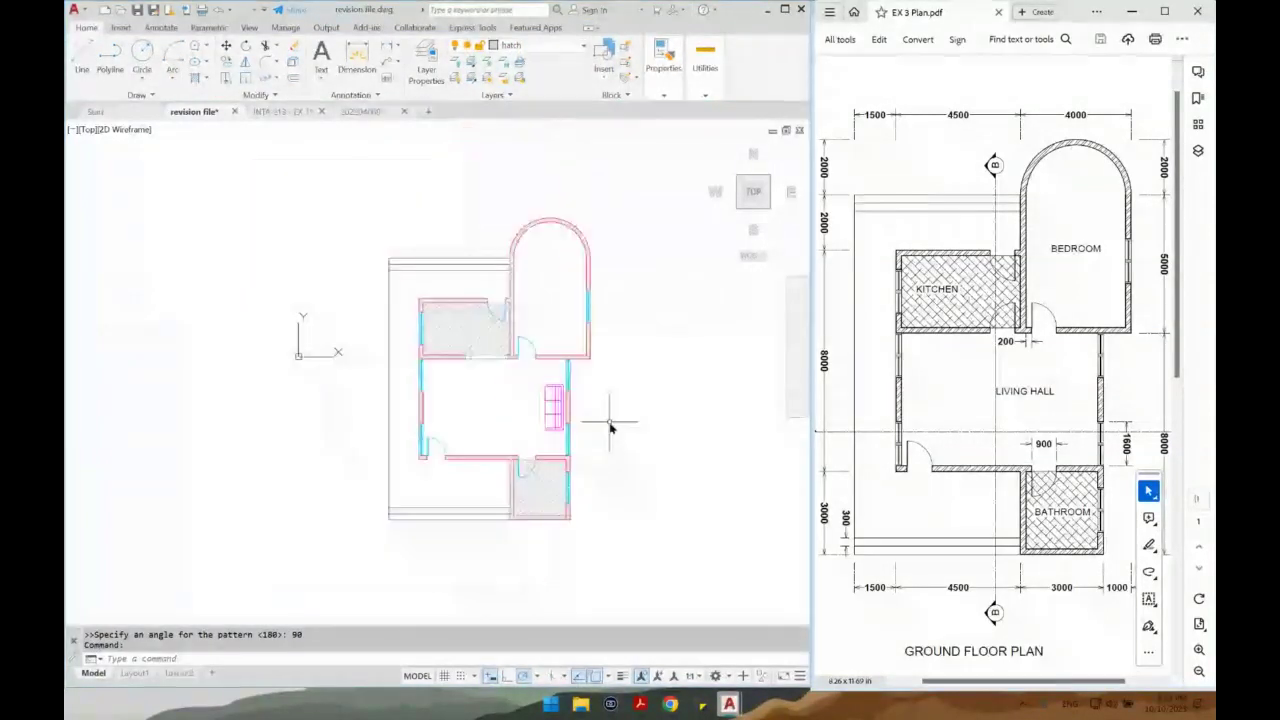